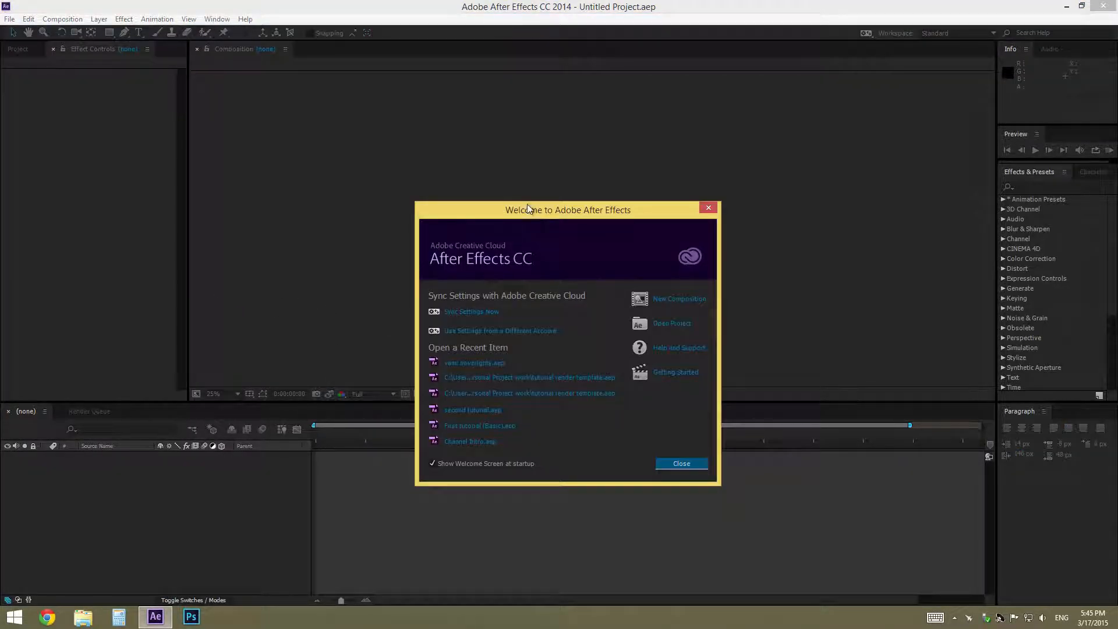
# - Create a composition named "Audio spectrum advanced" with a duration of 0:02:12:00 and Quarter resolution
pyautogui.moveTo(528, 208); pyautogui.dragTo(428, 233)
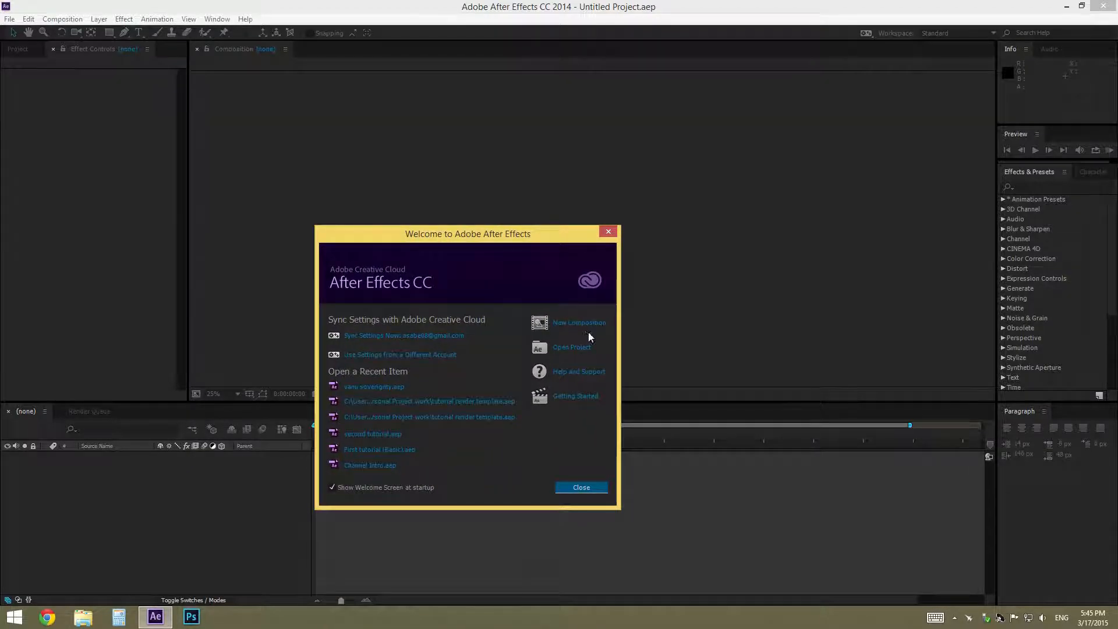
pyautogui.click(575, 325)
pyautogui.write('V')
pyautogui.write('Audio spectrum advanced')
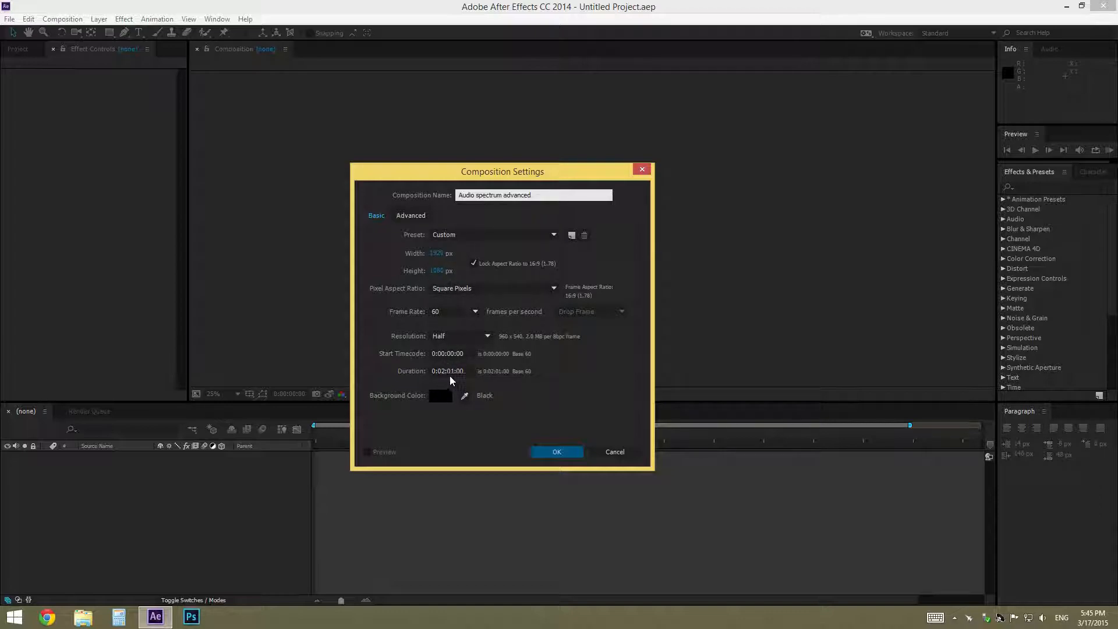
pyautogui.click(453, 375)
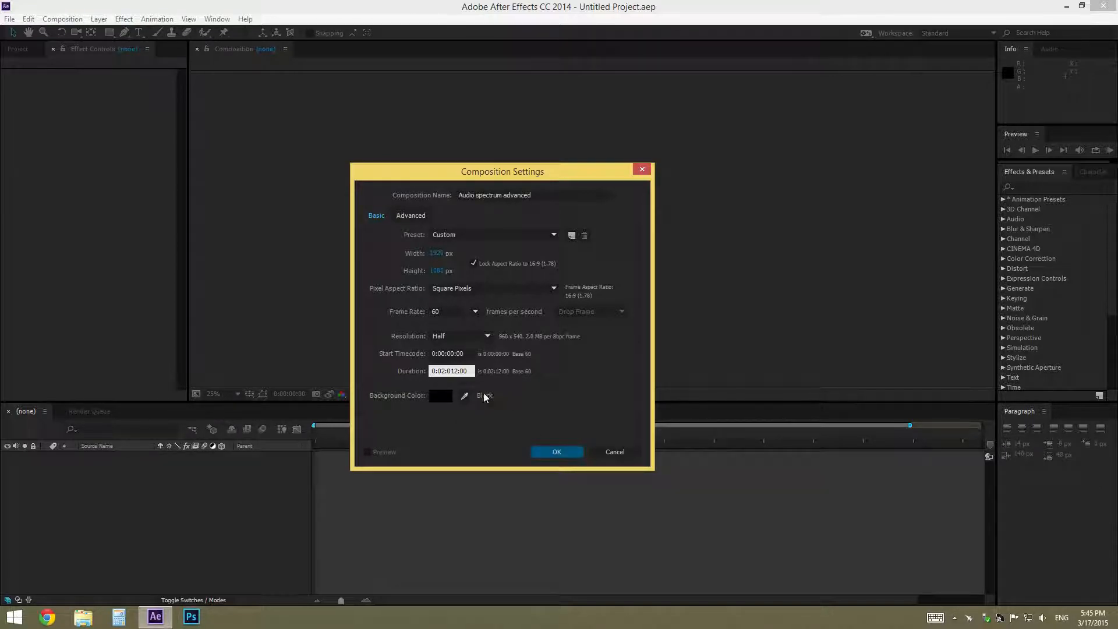
pyautogui.click(457, 337)
pyautogui.click(451, 391)
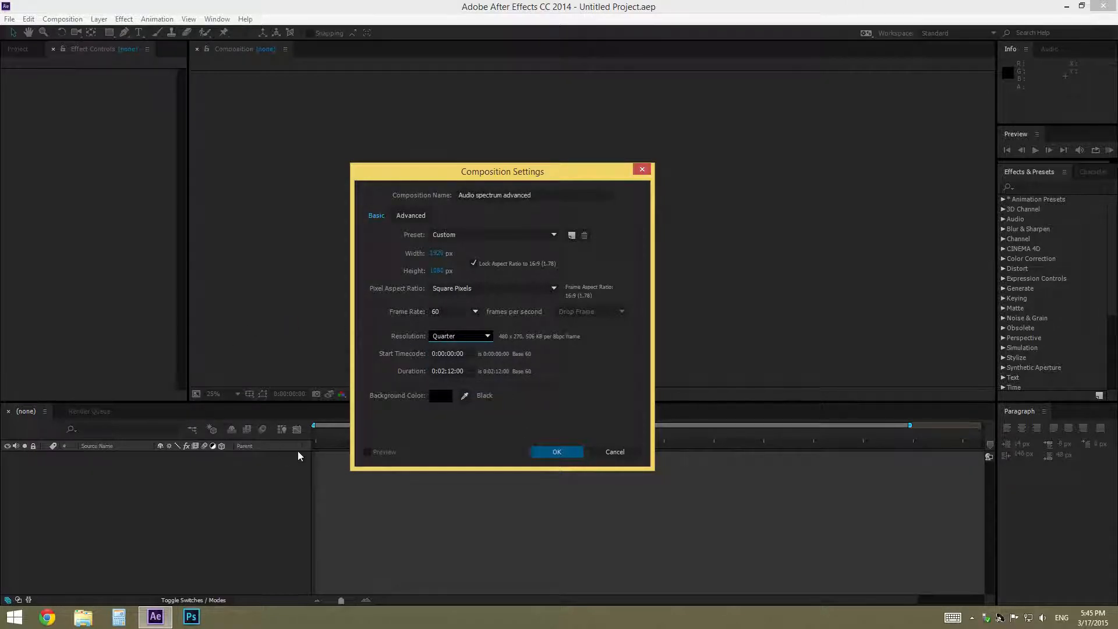
pyautogui.click(554, 454)
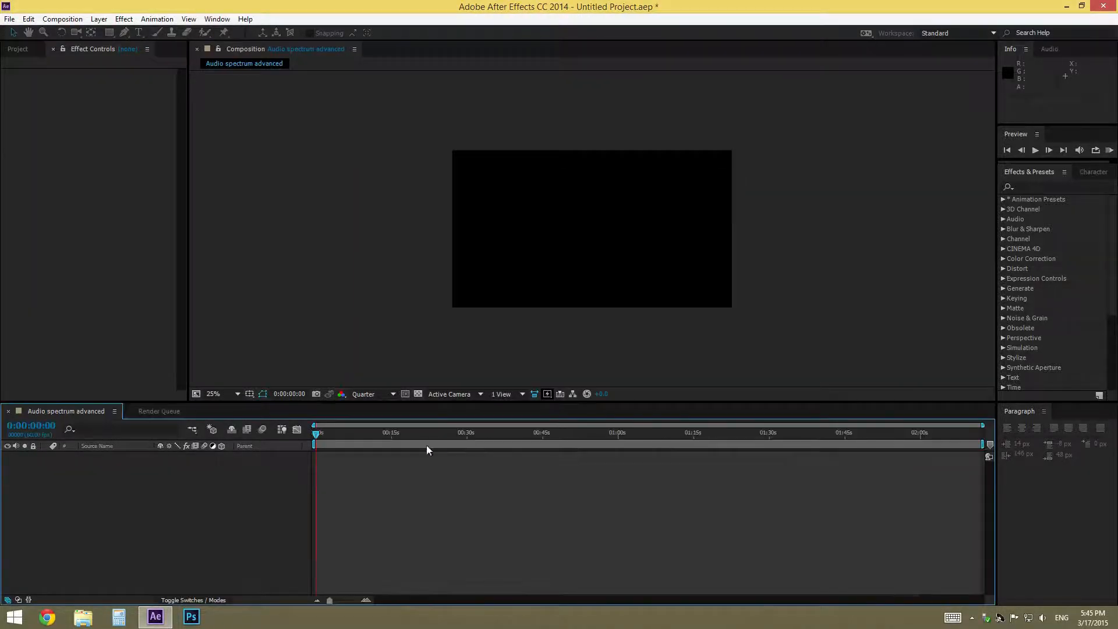
# - Bring the project's item list into view
pyautogui.click(9, 49)
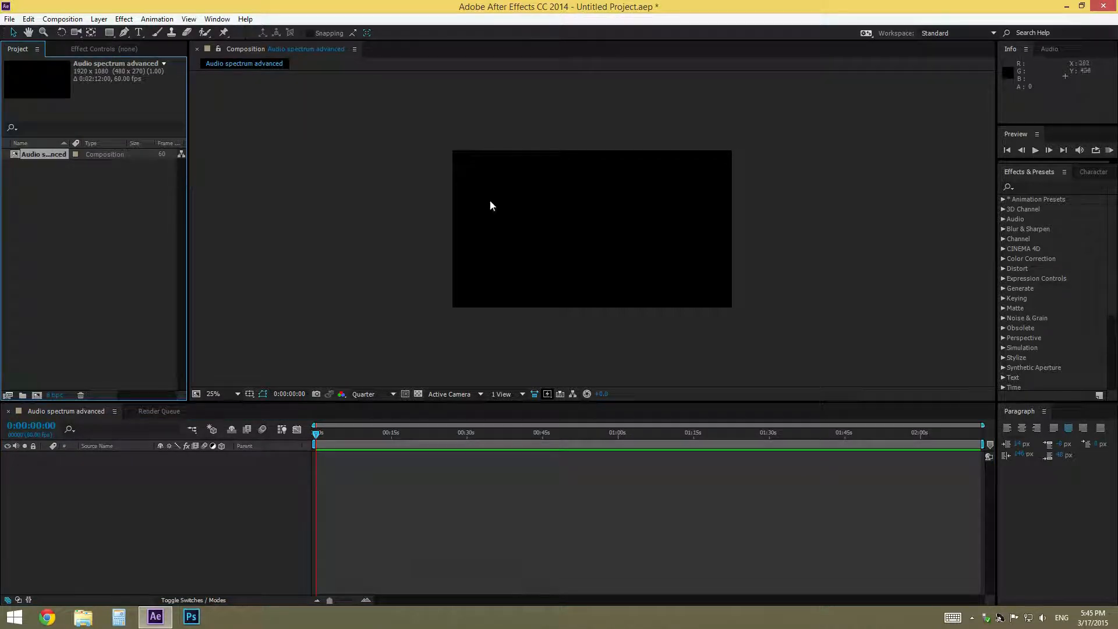
pyautogui.scroll(2, 548, 327)
pyautogui.scroll(-2, 532, 305)
pyautogui.click(176, 330)
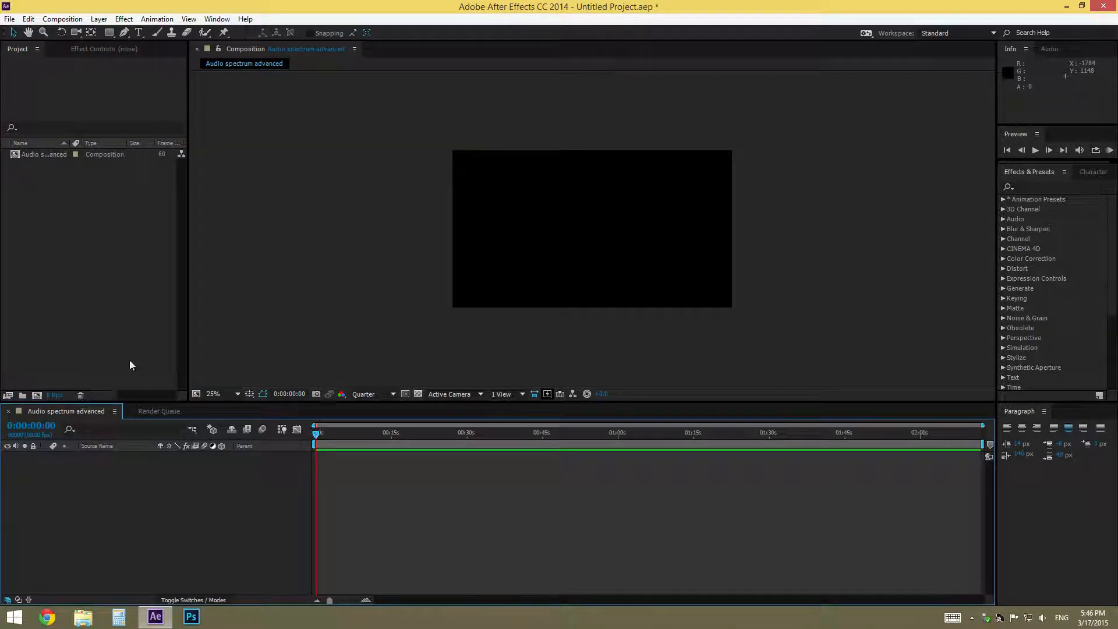
pyautogui.click(152, 415)
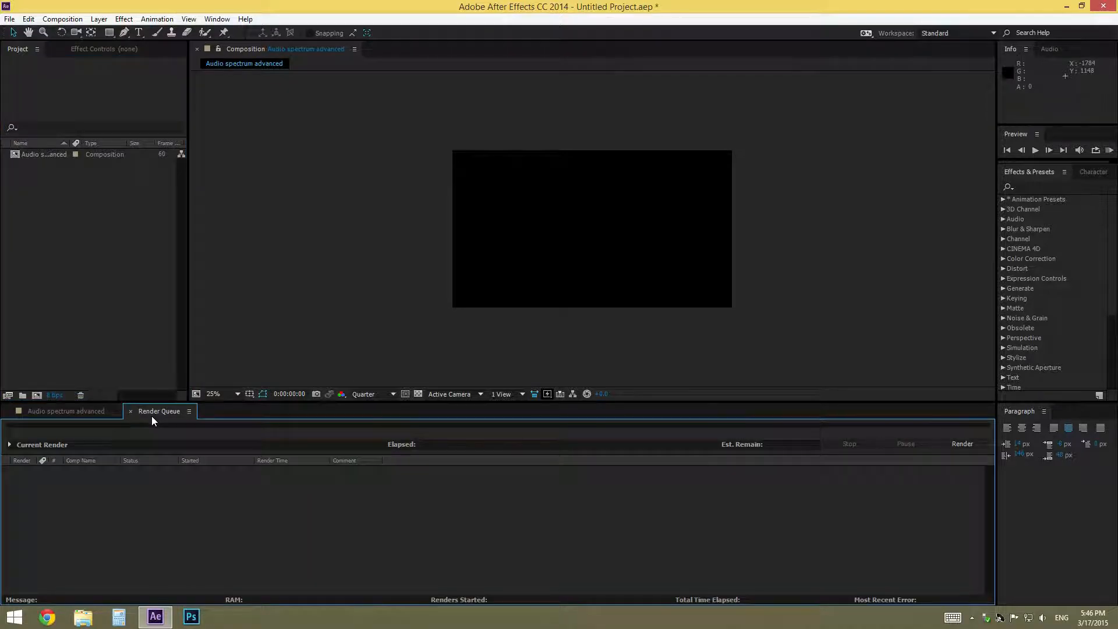
pyautogui.click(66, 411)
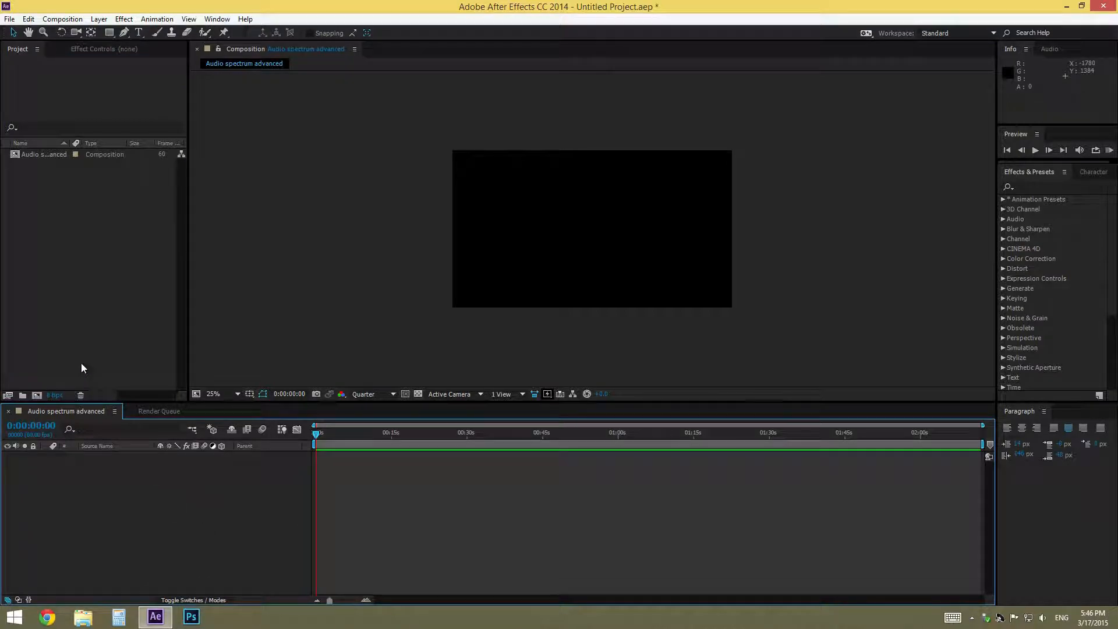
pyautogui.click(127, 334)
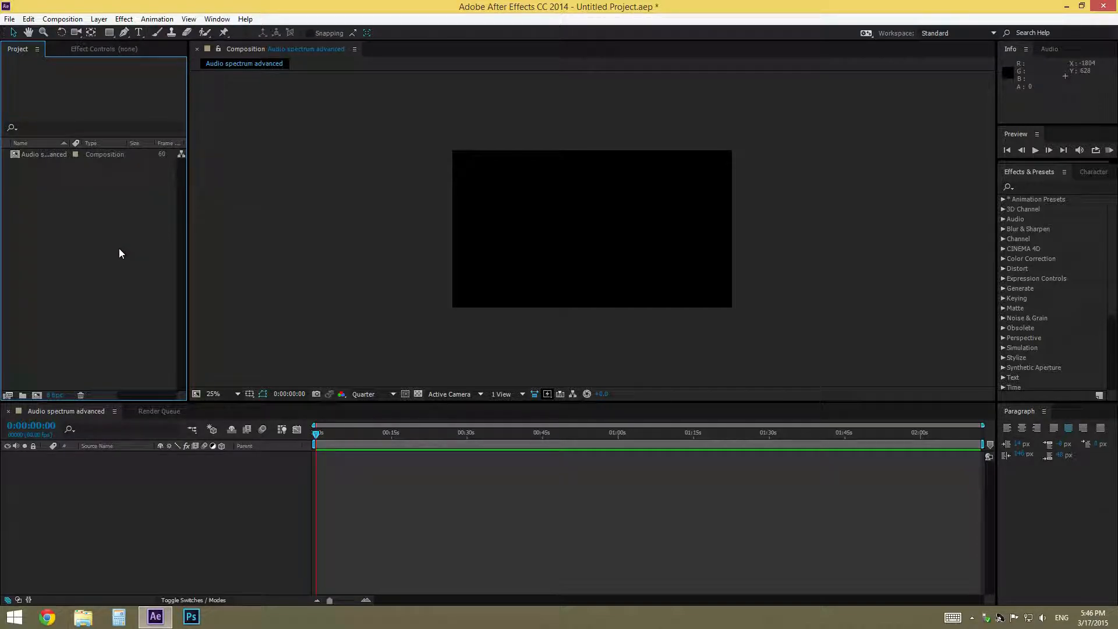
# - Import the image PDeIF (3).jpg and add it to the composition as a layer
pyautogui.doubleClick(97, 324)
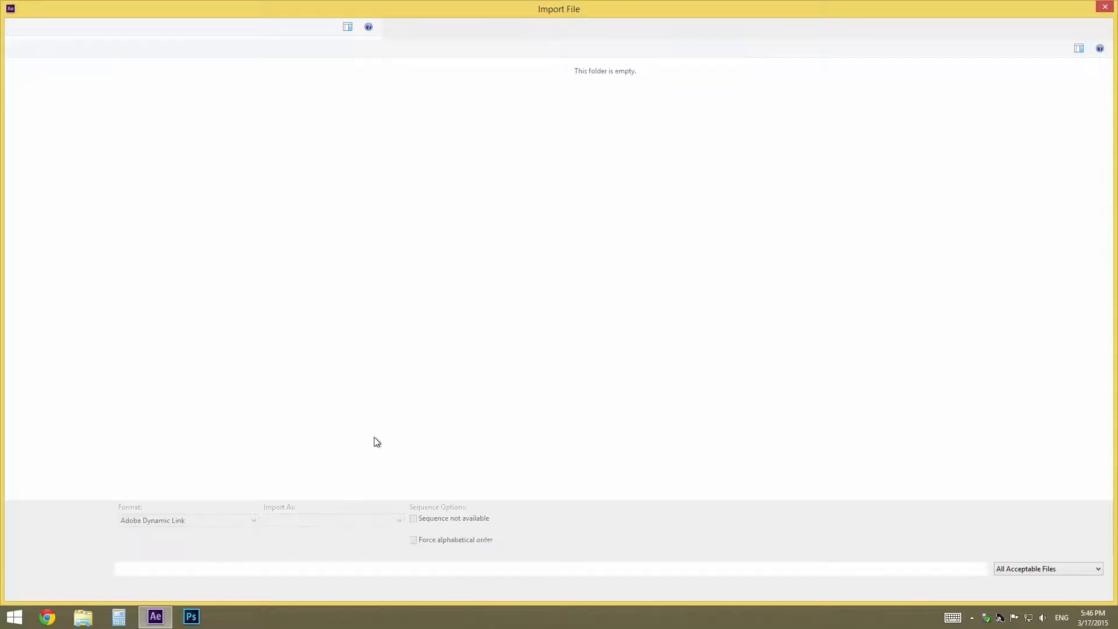
pyautogui.doubleClick(384, 124)
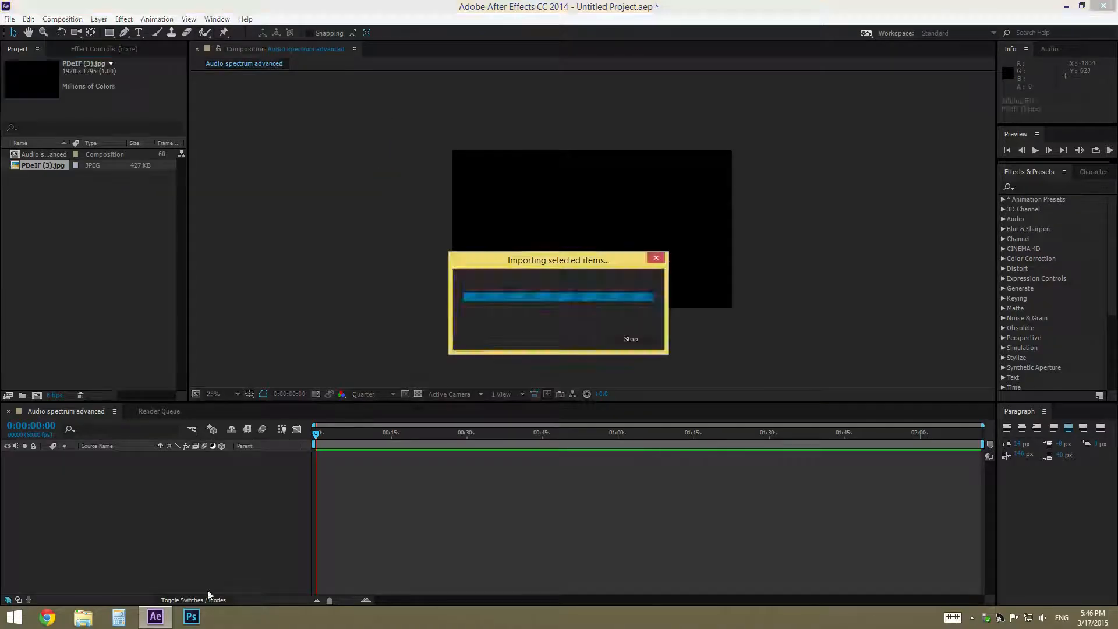
pyautogui.moveTo(43, 166); pyautogui.dragTo(113, 486)
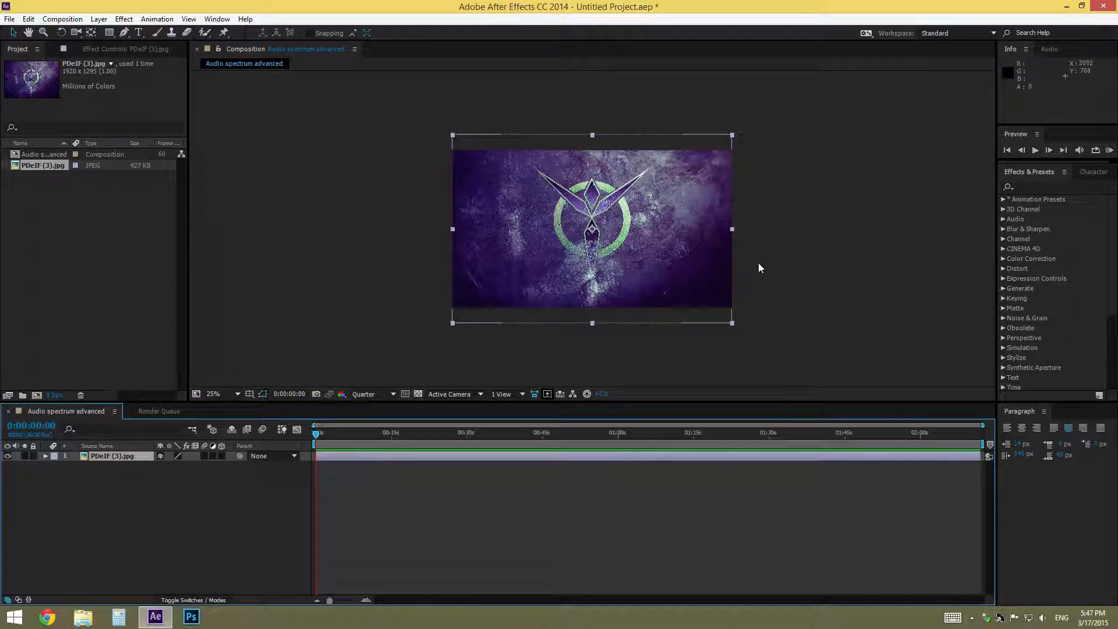
# - Try to scale the image layer down, undo it, and add PDeIF (3).jpg to the composition afresh
pyautogui.moveTo(731, 321); pyautogui.dragTo(729, 311)
pyautogui.hotkey('ctrl', 'z')
pyautogui.scroll(2, 646, 271)
pyautogui.scroll(-2, 722, 306)
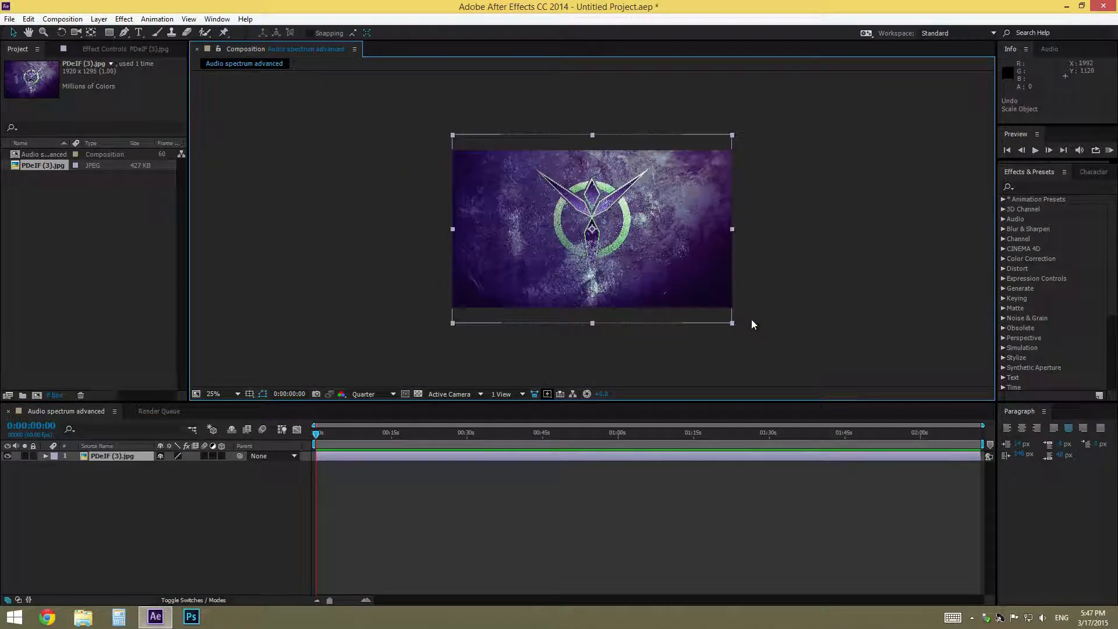
pyautogui.doubleClick(733, 324)
pyautogui.press('Delete')
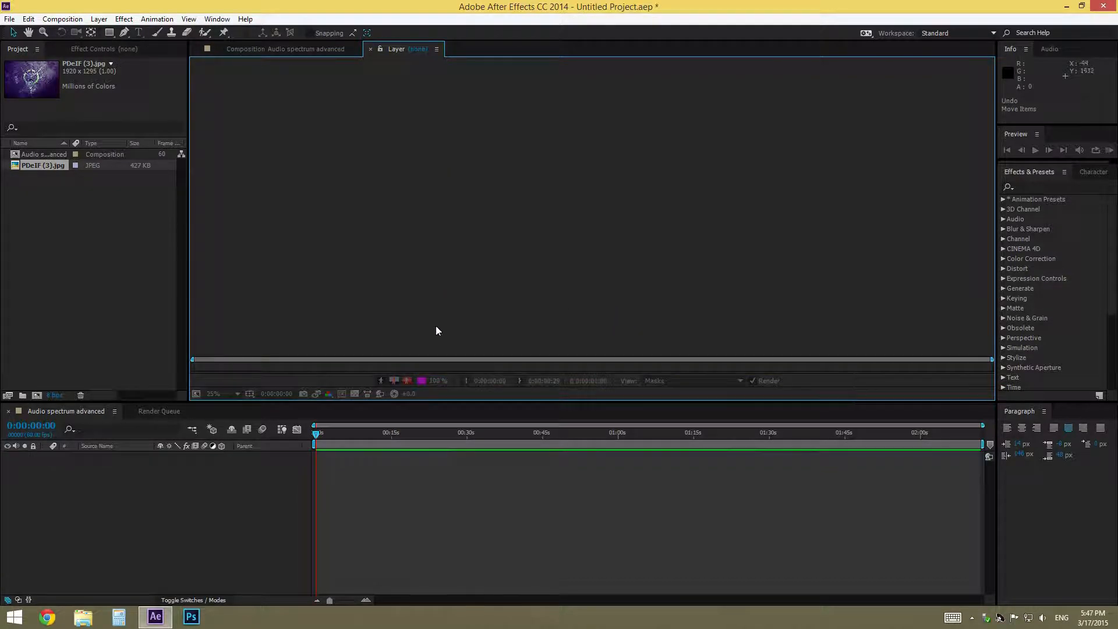
pyautogui.moveTo(60, 165); pyautogui.dragTo(96, 458)
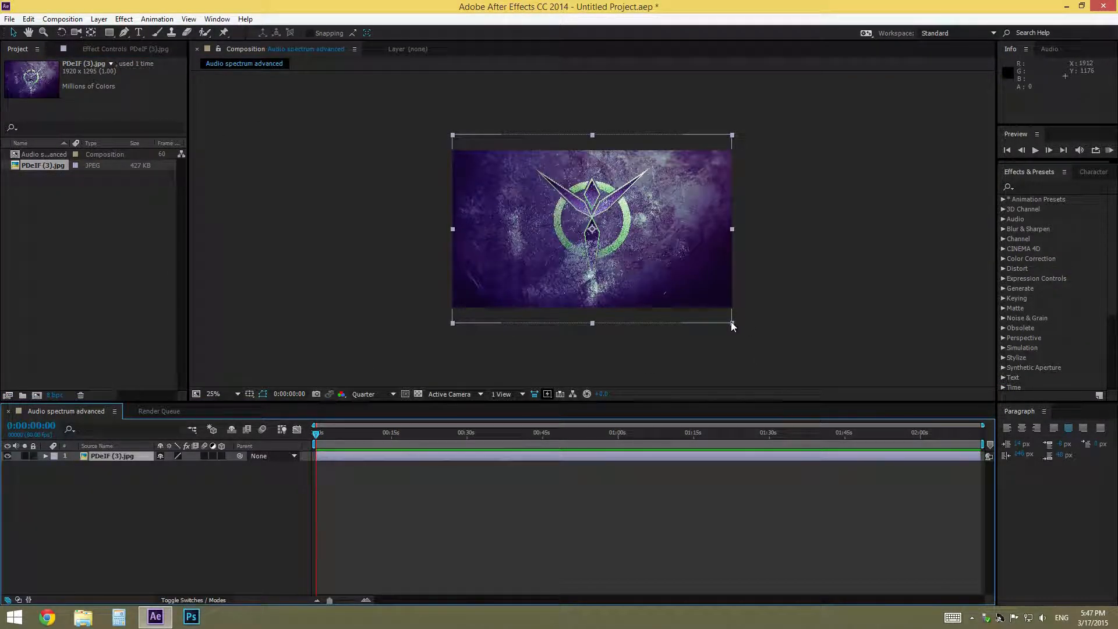
# - Try to scale the image layer to about 84% to match the frame height, and undo the scaling
pyautogui.moveTo(731, 322); pyautogui.dragTo(728, 307)
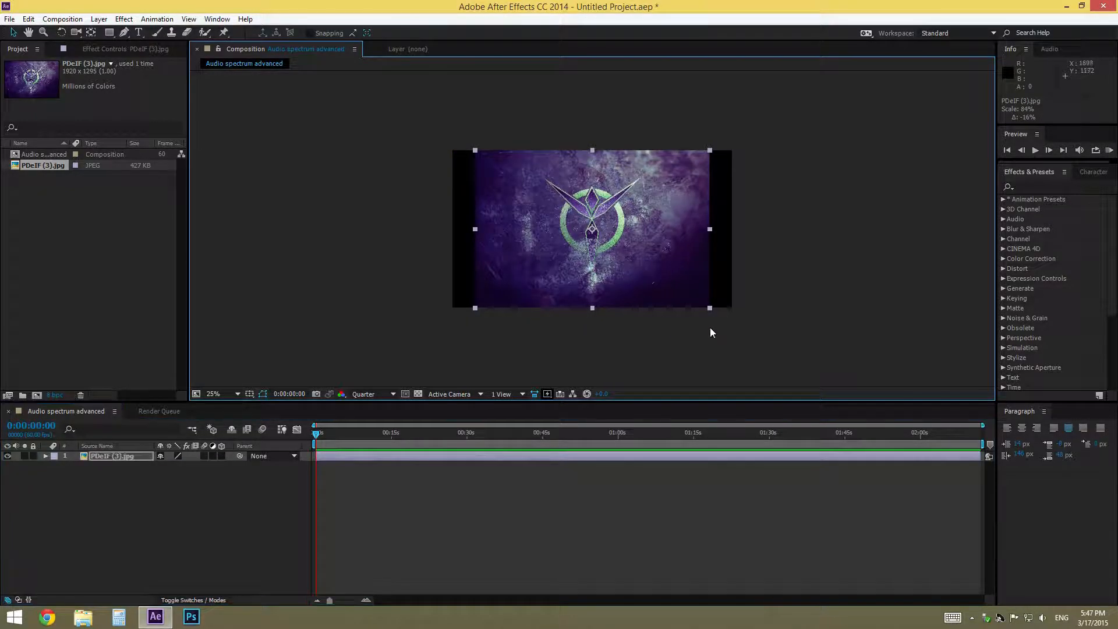
pyautogui.click(720, 321)
pyautogui.click(540, 292)
pyautogui.moveTo(732, 320); pyautogui.dragTo(722, 312)
pyautogui.hotkey('ctrl', 'z')
pyautogui.scroll(1, 648, 272)
pyautogui.scroll(-1, 652, 272)
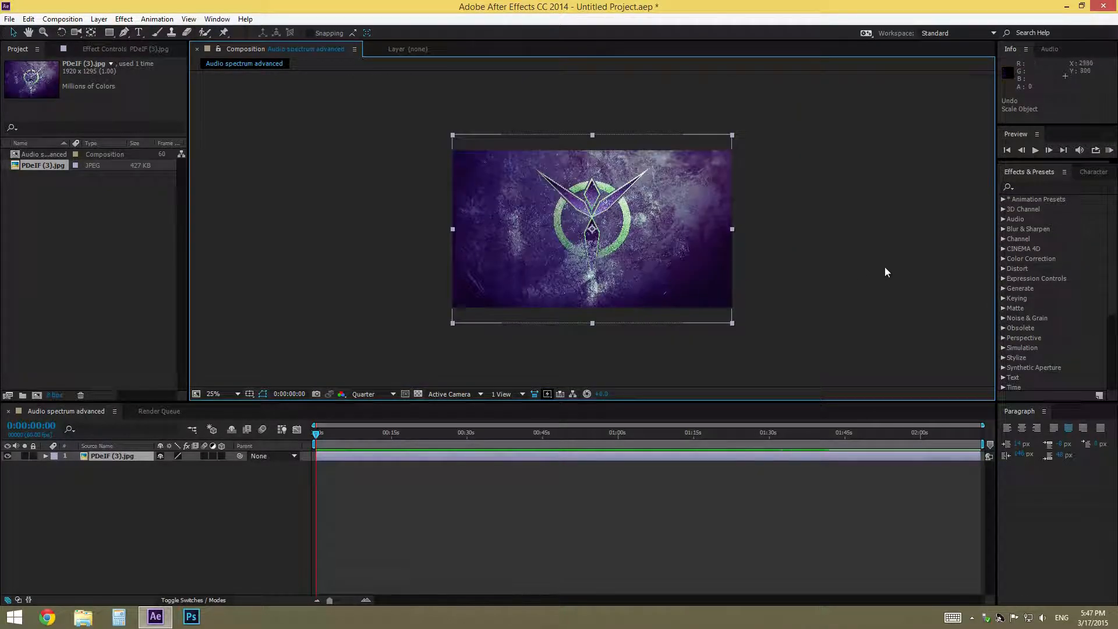
pyautogui.click(639, 329)
pyautogui.scroll(1, 641, 291)
pyautogui.scroll(-1, 644, 246)
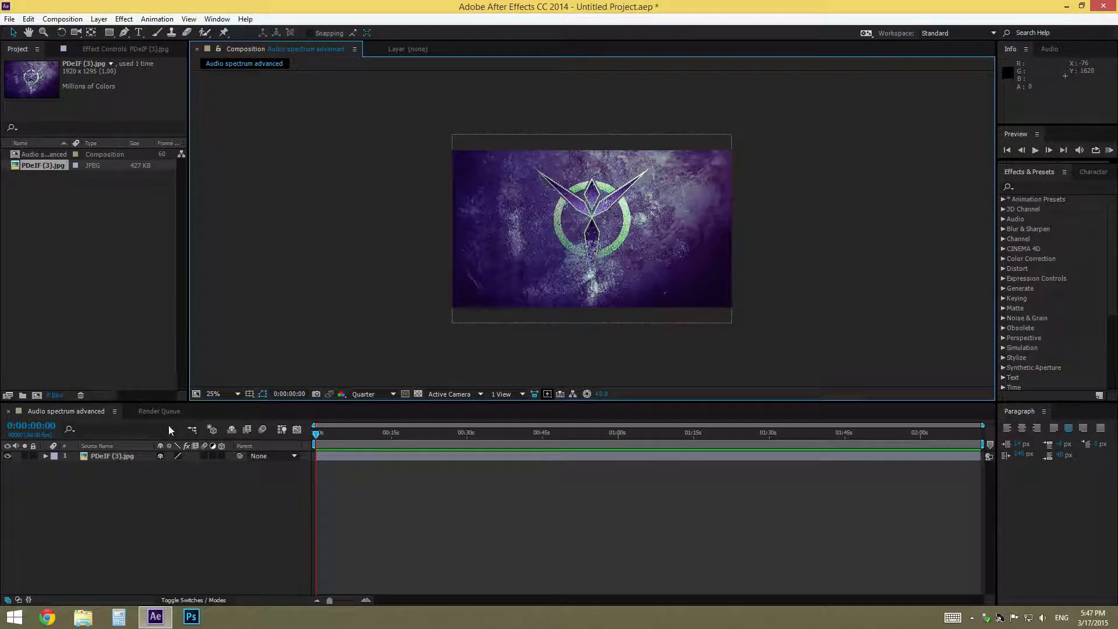
# - Switch the preview resolution to Full to compare the image's sharpness, and return it to Quarter
pyautogui.click(394, 394)
pyautogui.click(382, 424)
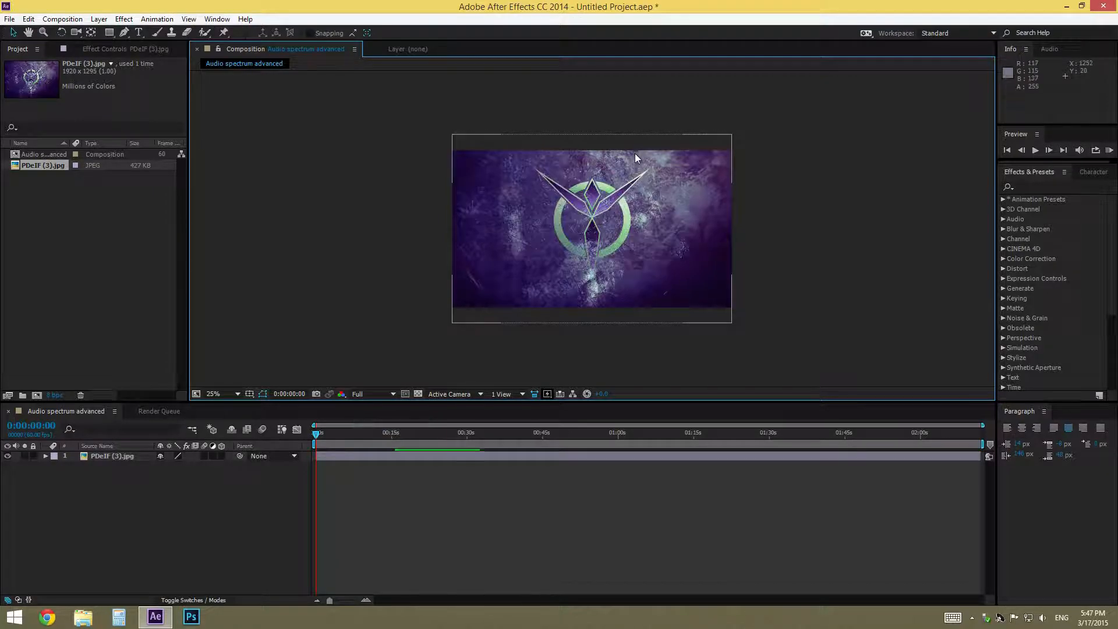
pyautogui.scroll(1, 633, 173)
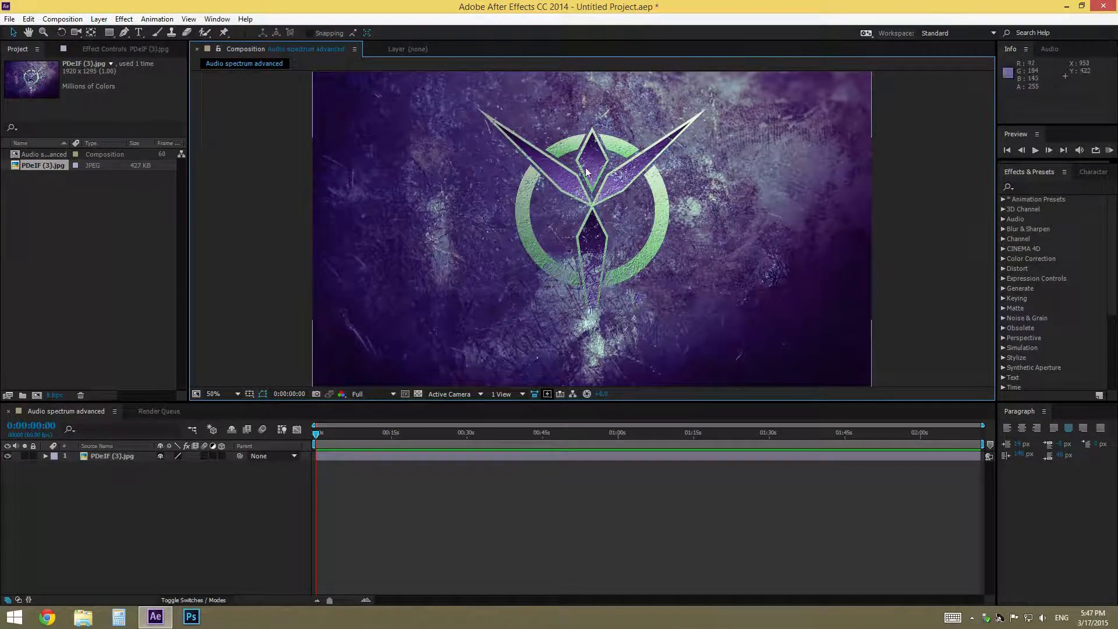
pyautogui.scroll(-1, 568, 198)
pyautogui.click(362, 394)
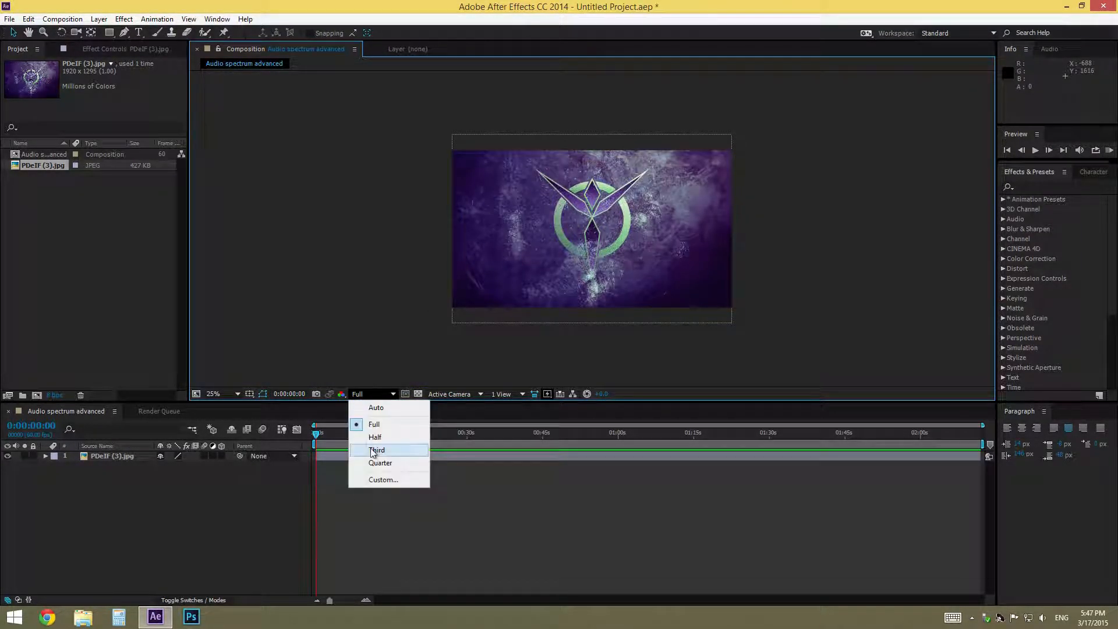
pyautogui.click(385, 465)
pyautogui.scroll(1, 552, 241)
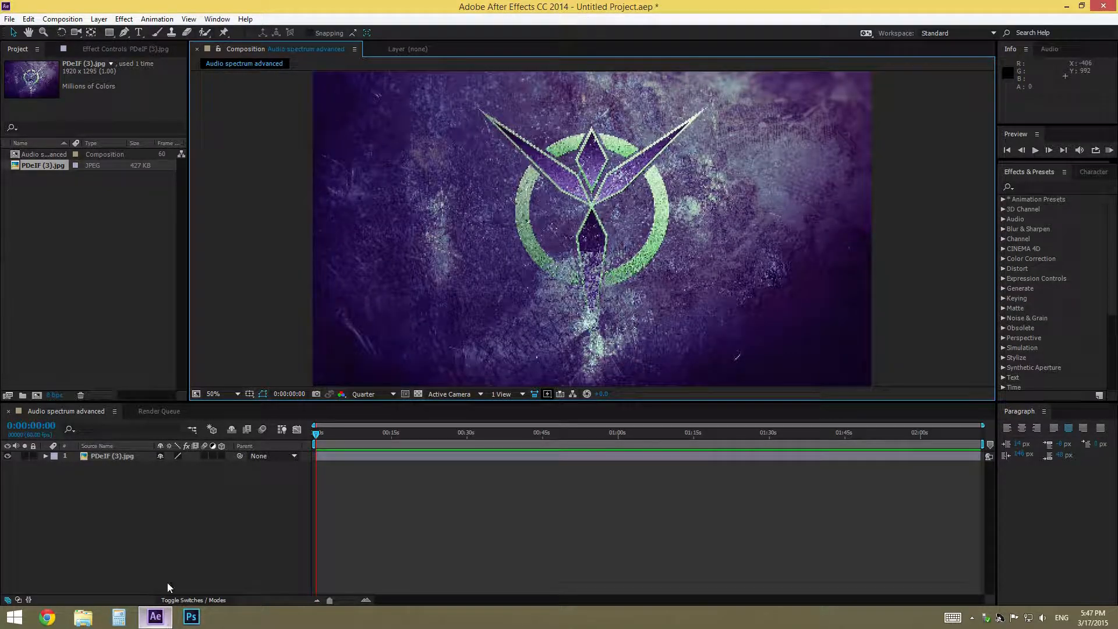
pyautogui.scroll(2, 549, 258)
pyautogui.scroll(-6, 545, 260)
pyautogui.scroll(4, 502, 252)
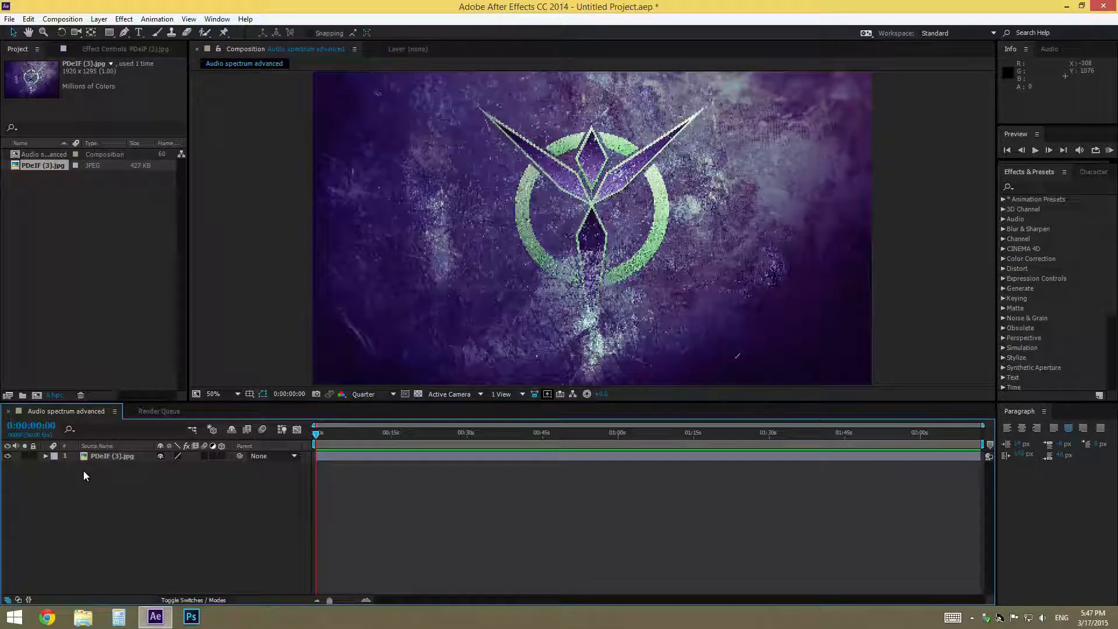
# - Browse the effect categories available for the PDeIF (3).jpg layer, including the Universe effects
pyautogui.click(45, 456)
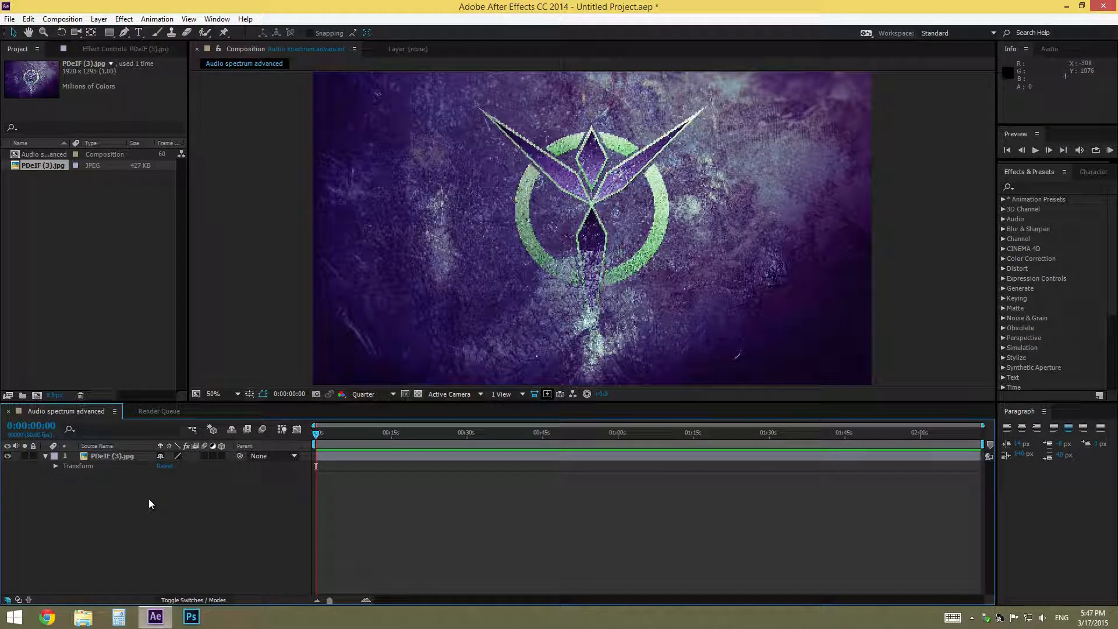
pyautogui.scroll(-1, 412, 244)
pyautogui.scroll(1, 551, 237)
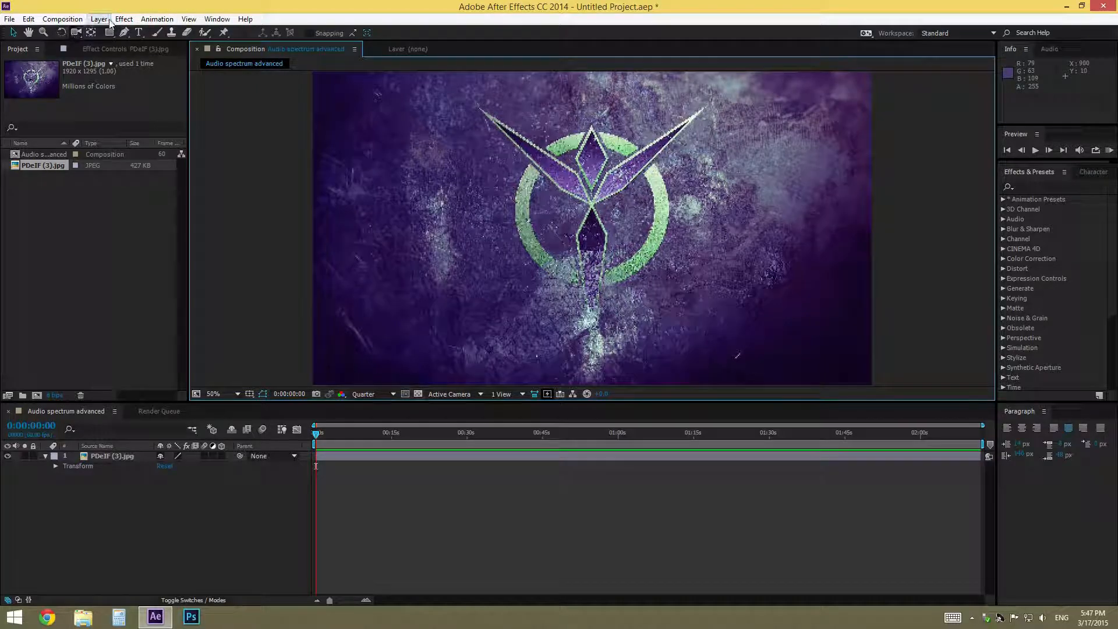
pyautogui.click(125, 19)
pyautogui.click(173, 487)
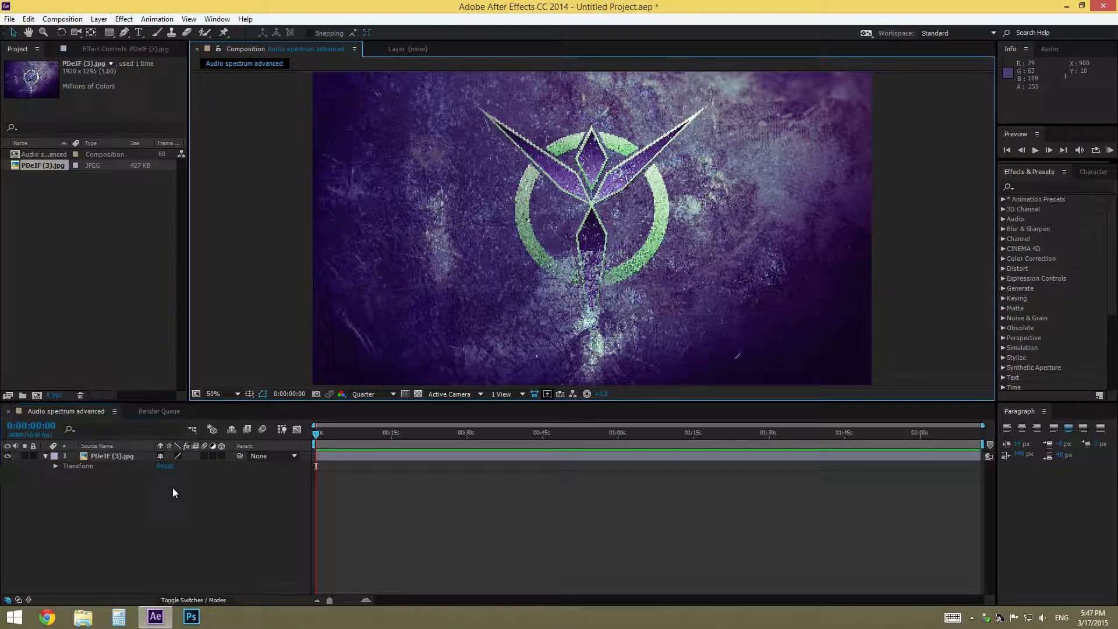
pyautogui.click(117, 459)
pyautogui.click(98, 19)
pyautogui.moveTo(124, 18)
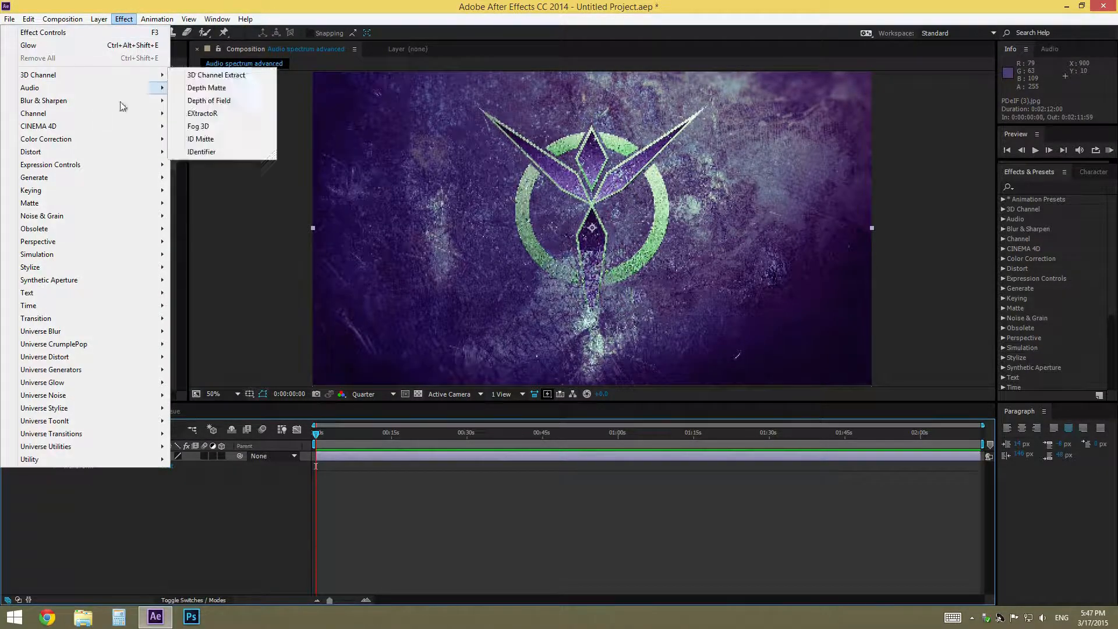
pyautogui.moveTo(99, 178)
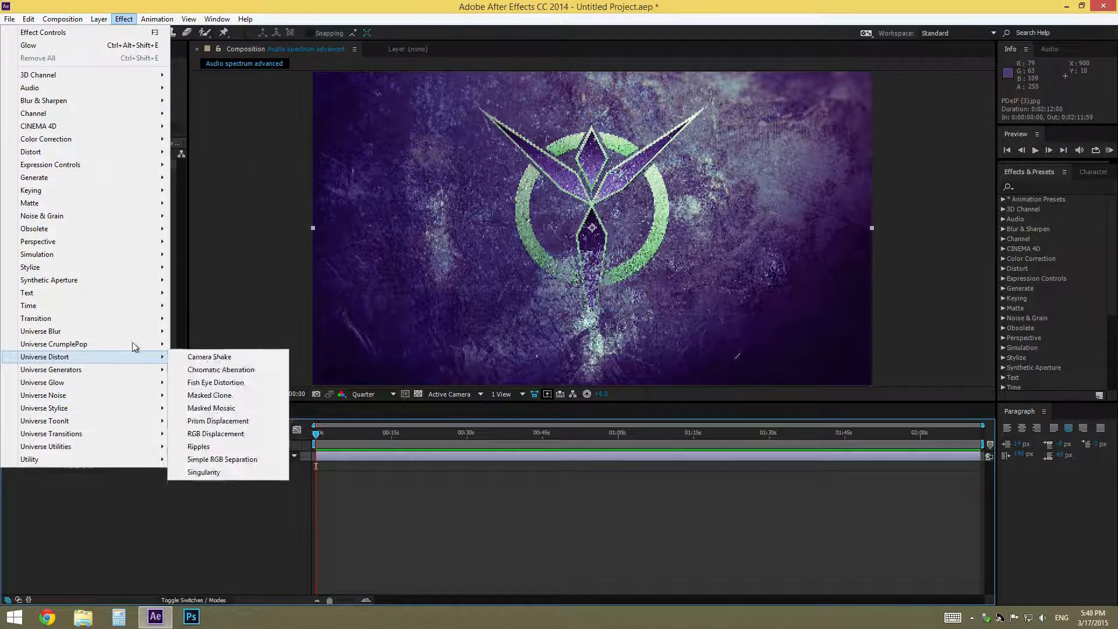
pyautogui.moveTo(111, 271)
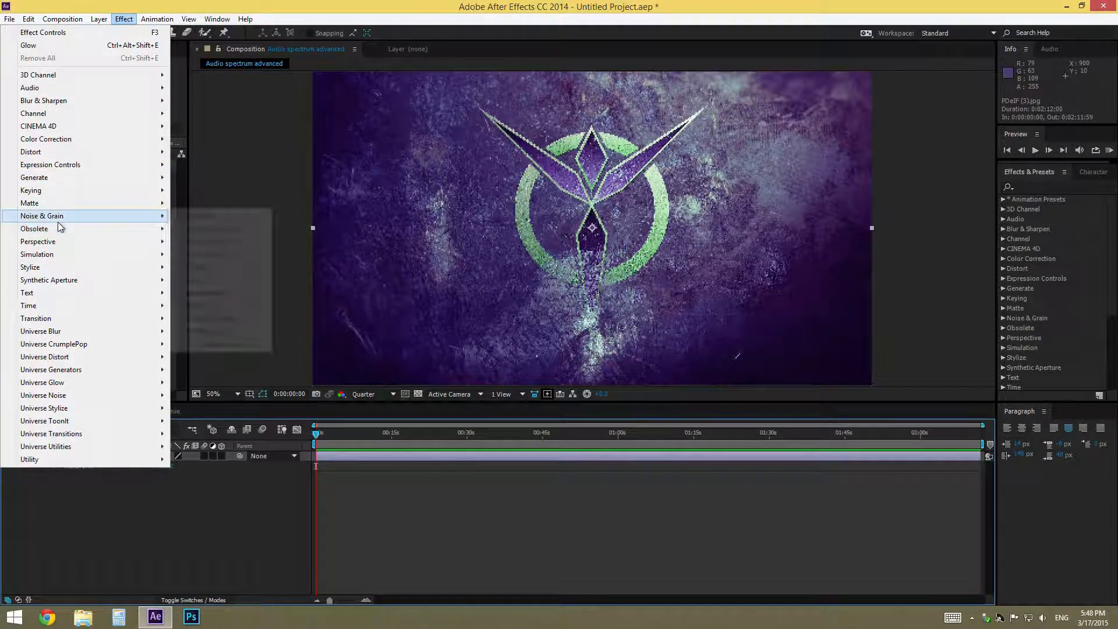
pyautogui.click(195, 547)
# - Select the PDeIF (3).jpg layer and activate the Ellipse tool for masking it
pyautogui.click(97, 455)
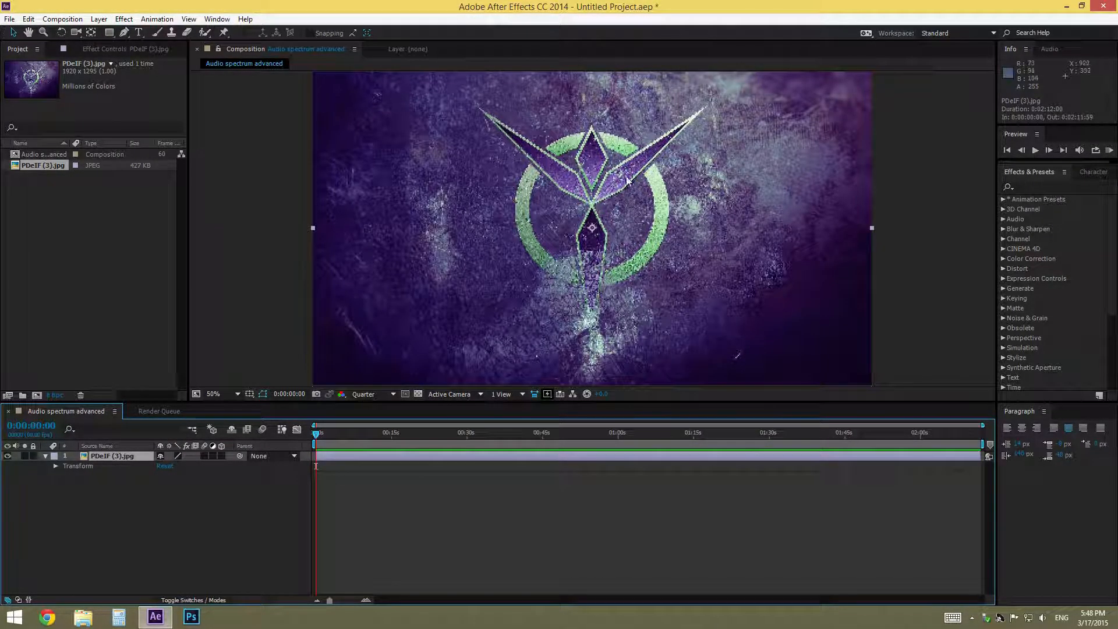
pyautogui.click(112, 33)
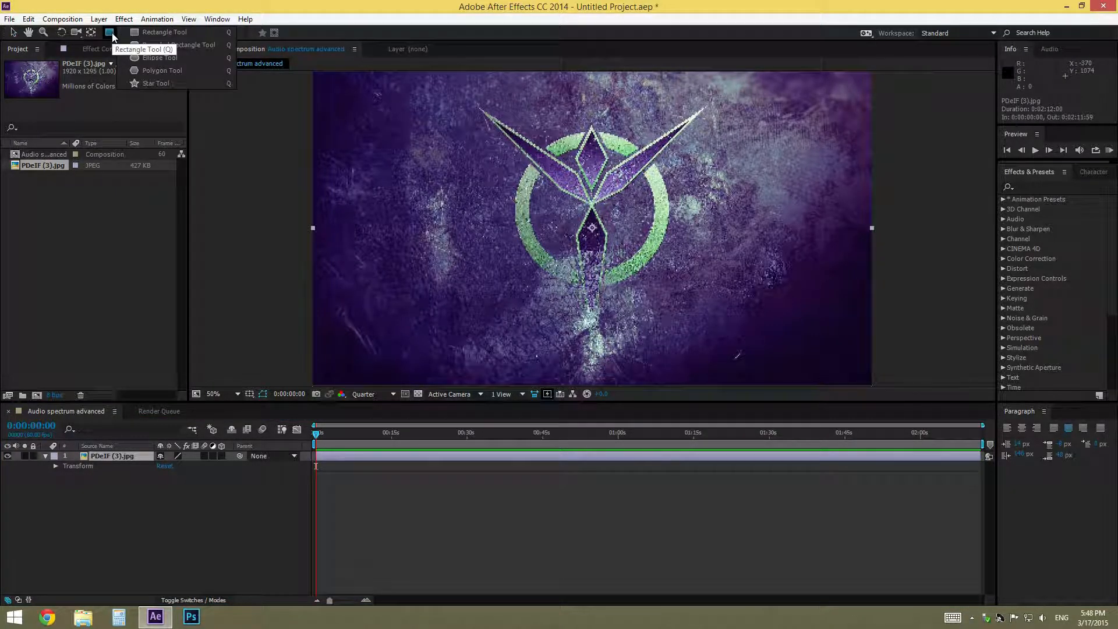
pyautogui.click(157, 60)
pyautogui.scroll(-2, 586, 226)
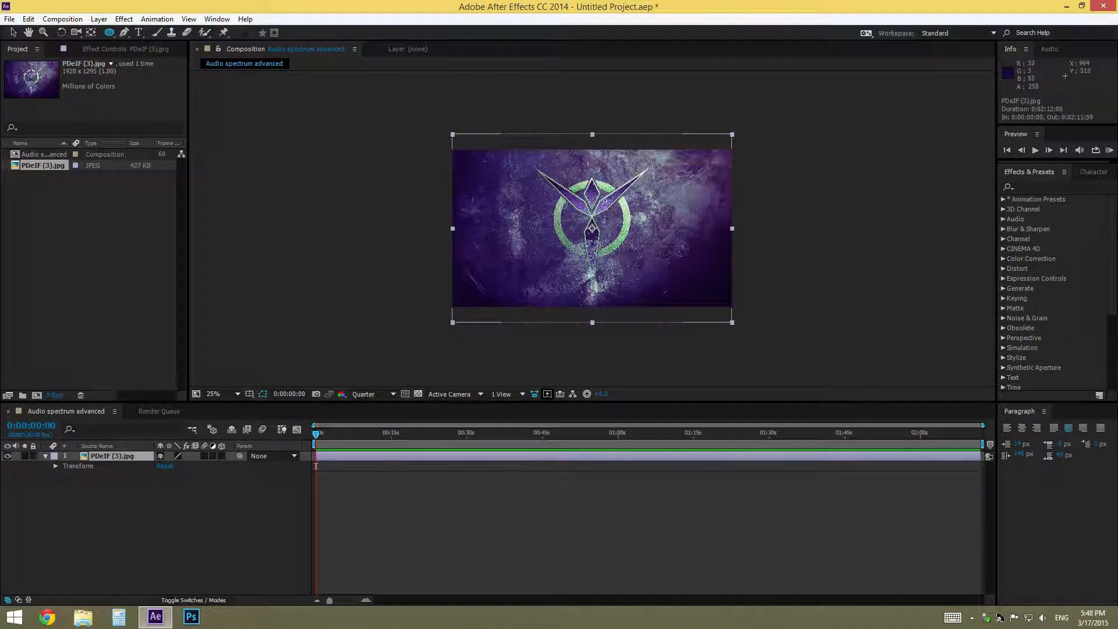
# - Try to draw a circular mask on the image layer starting from its centre, and undo the ellipse
pyautogui.click(592, 227)
pyautogui.moveTo(591, 227)
pyautogui.mouseDown()
pyautogui.moveTo(520, 175)
pyautogui.moveTo(411, 136)
pyautogui.mouseUp()
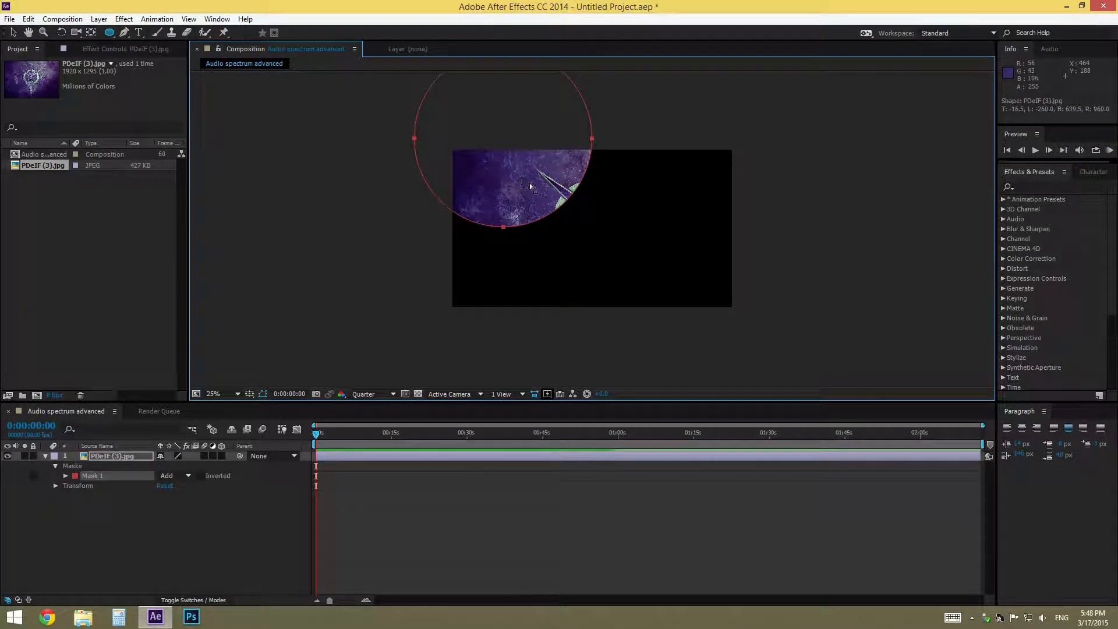
pyautogui.hotkey('ctrl', 'z')
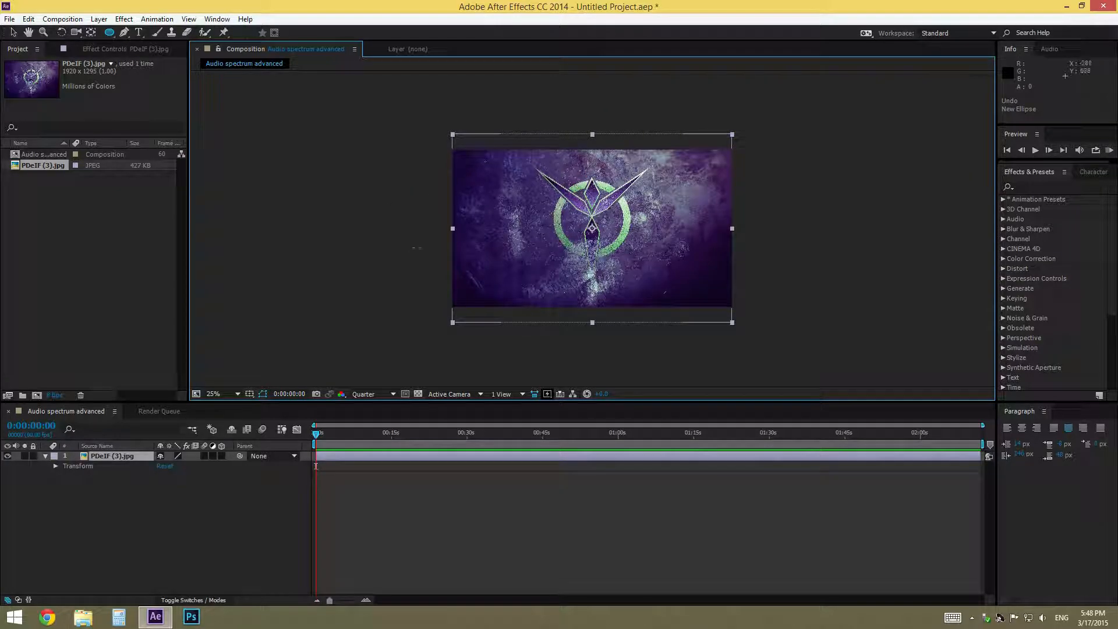
# - Draw a large circular mask on the PDeIF (3).jpg layer and reposition it so it is centred on the logo
pyautogui.moveTo(589, 225); pyautogui.dragTo(396, 126)
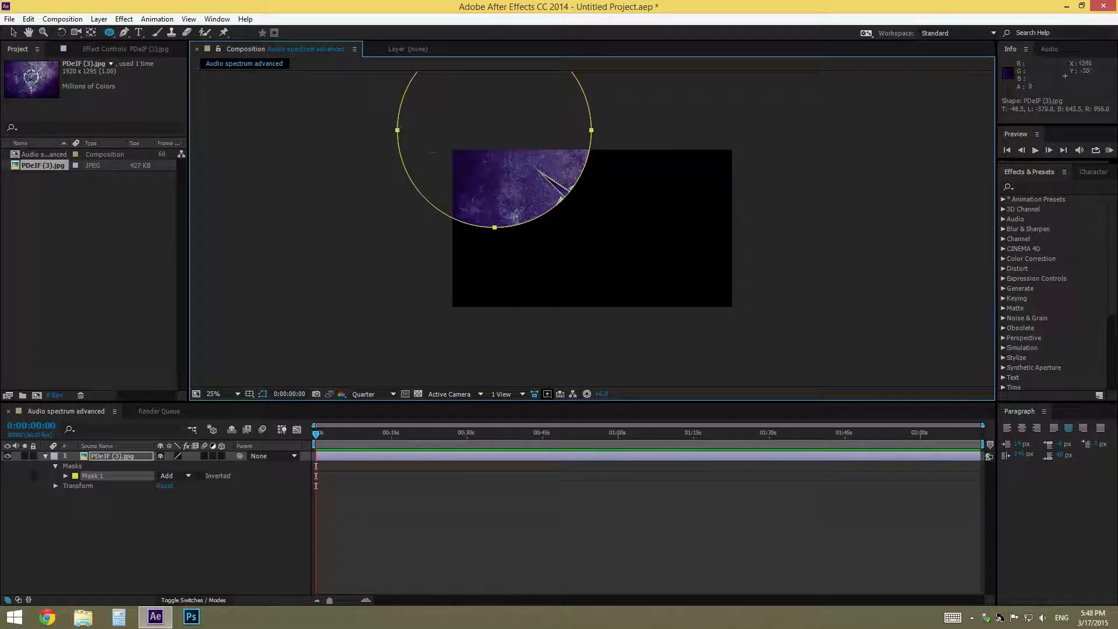
pyautogui.moveTo(559, 203); pyautogui.dragTo(654, 299)
pyautogui.press('Right')
pyautogui.press('Right')
pyautogui.press('Right')
pyautogui.press('Right')
pyautogui.press('Right')
pyautogui.press('Right')
pyautogui.press('Right')
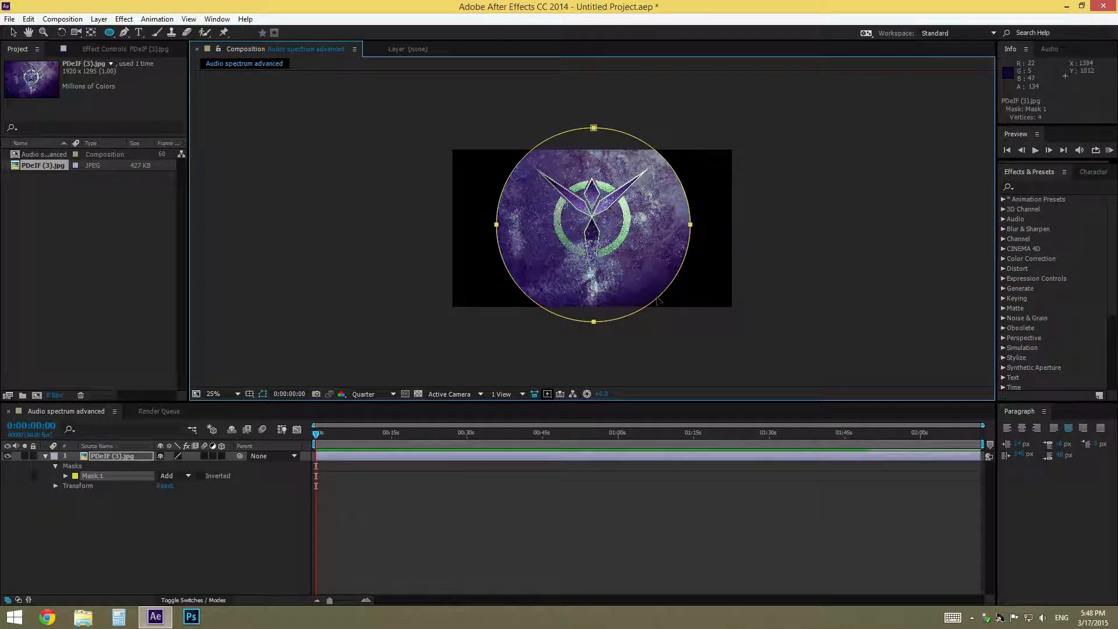
# - Feather Mask 1 and pull its four points outward to reshape the circle into a larger, wider oval around the logo
pyautogui.click(65, 476)
pyautogui.moveTo(176, 494); pyautogui.dragTo(262, 489)
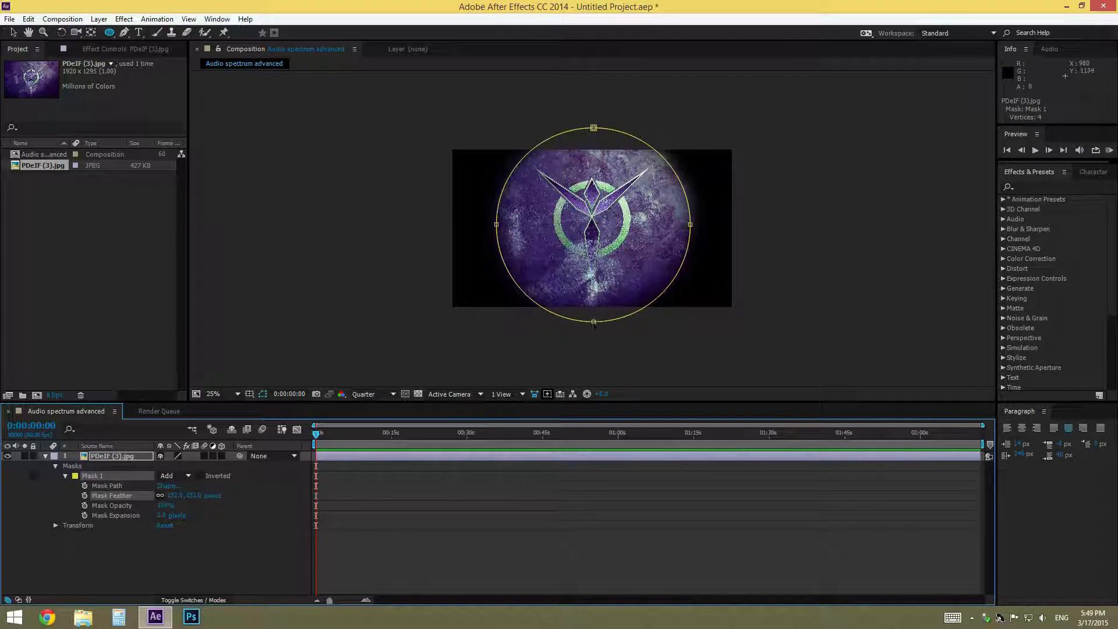
pyautogui.moveTo(595, 325); pyautogui.dragTo(595, 353)
pyautogui.moveTo(594, 127); pyautogui.dragTo(590, 119)
pyautogui.moveTo(496, 226); pyautogui.dragTo(462, 232)
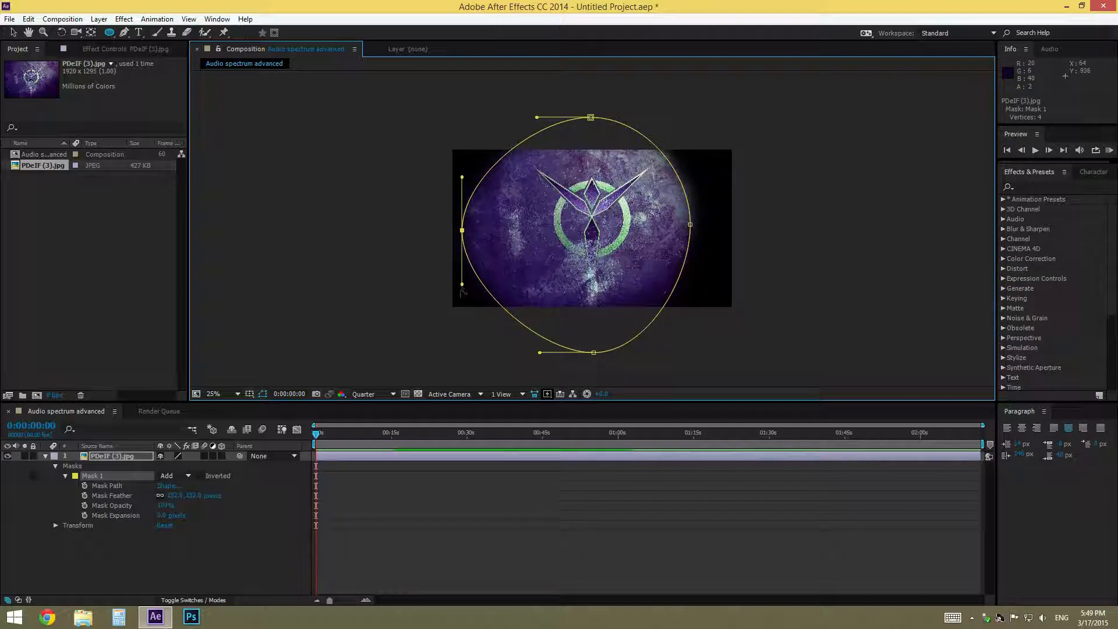
pyautogui.moveTo(462, 285); pyautogui.dragTo(457, 295)
pyautogui.moveTo(462, 177); pyautogui.dragTo(451, 173)
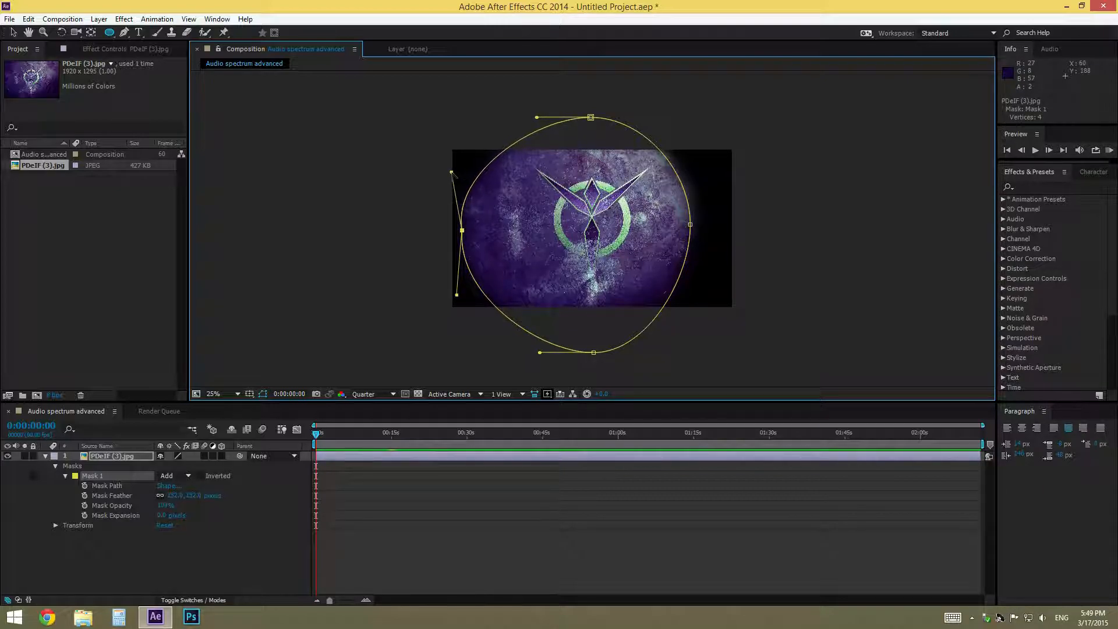
pyautogui.moveTo(691, 224); pyautogui.dragTo(714, 226)
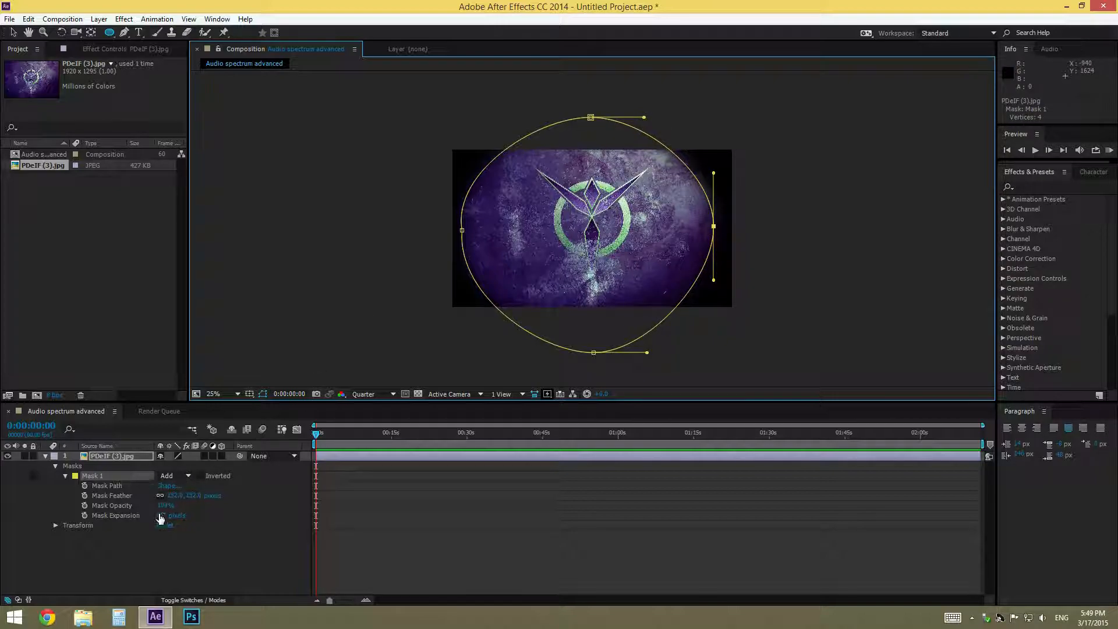
# - Increase Mask 1's feather further for a softer vignette, and deselect the layer to check the darkened edges
pyautogui.moveTo(180, 495); pyautogui.dragTo(340, 518)
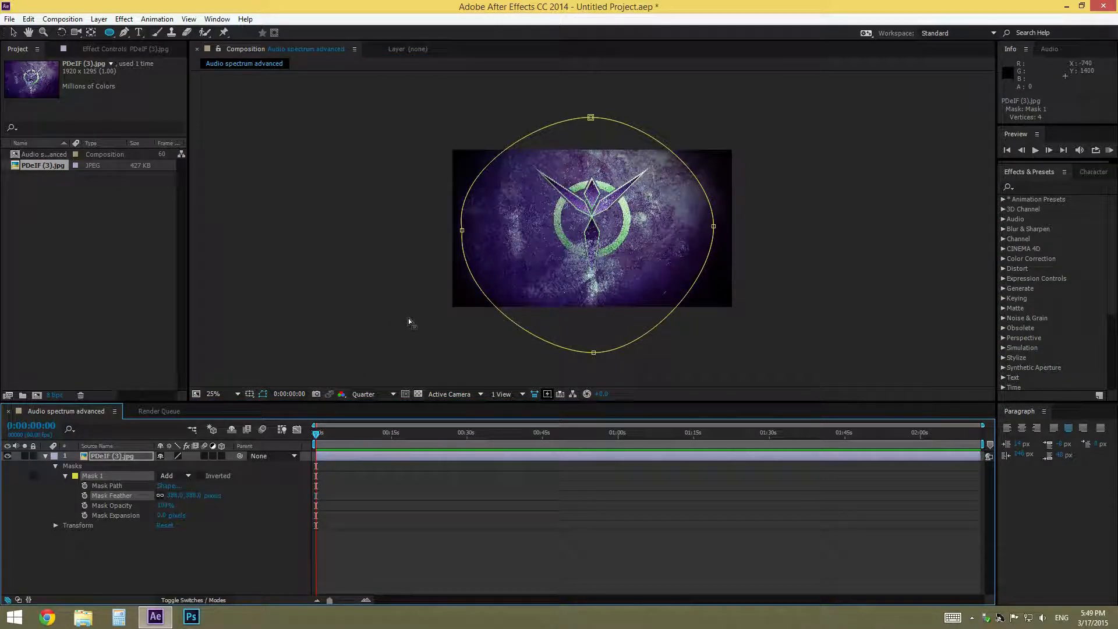
pyautogui.hotkey('ctrl', 'd')
pyautogui.hotkey('ctrl', 'z')
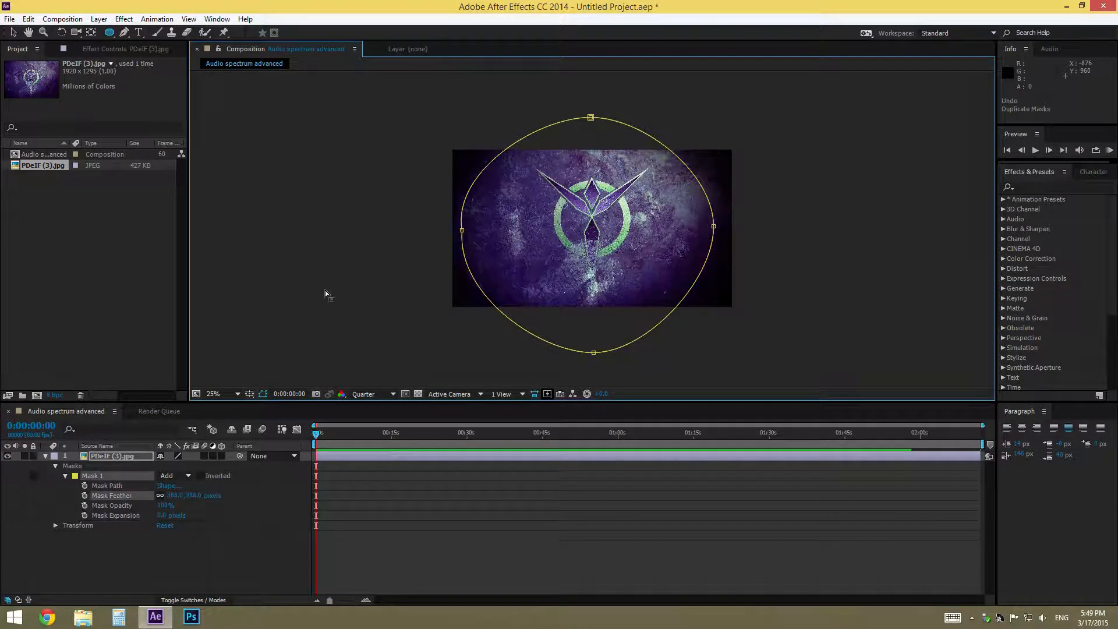
pyautogui.click(14, 34)
pyautogui.click(400, 337)
pyautogui.click(387, 358)
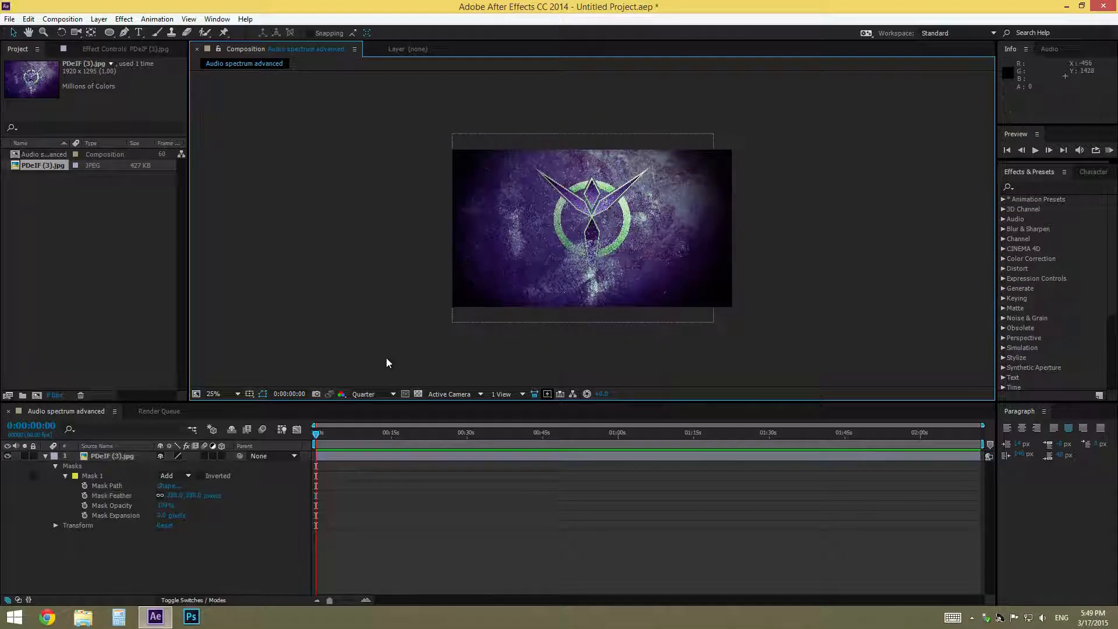
pyautogui.scroll(2, 593, 222)
pyautogui.scroll(-2, 595, 236)
# - Apply the Tint color correction effect to the PDeIF (3).jpg layer
pyautogui.click(120, 24)
pyautogui.click(172, 550)
pyautogui.click(107, 457)
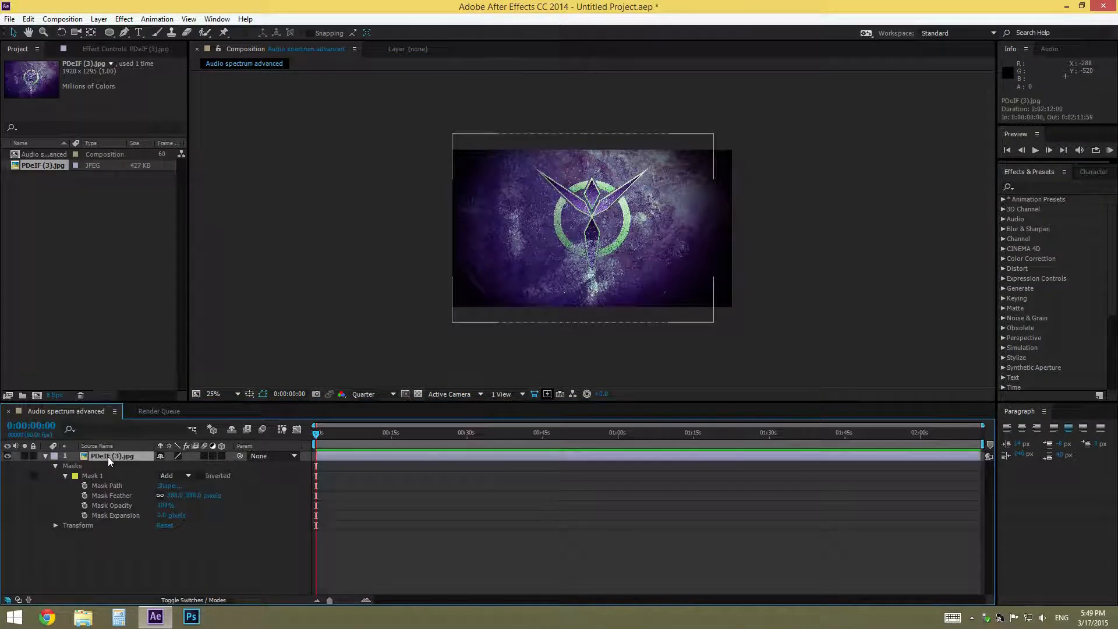
pyautogui.click(124, 19)
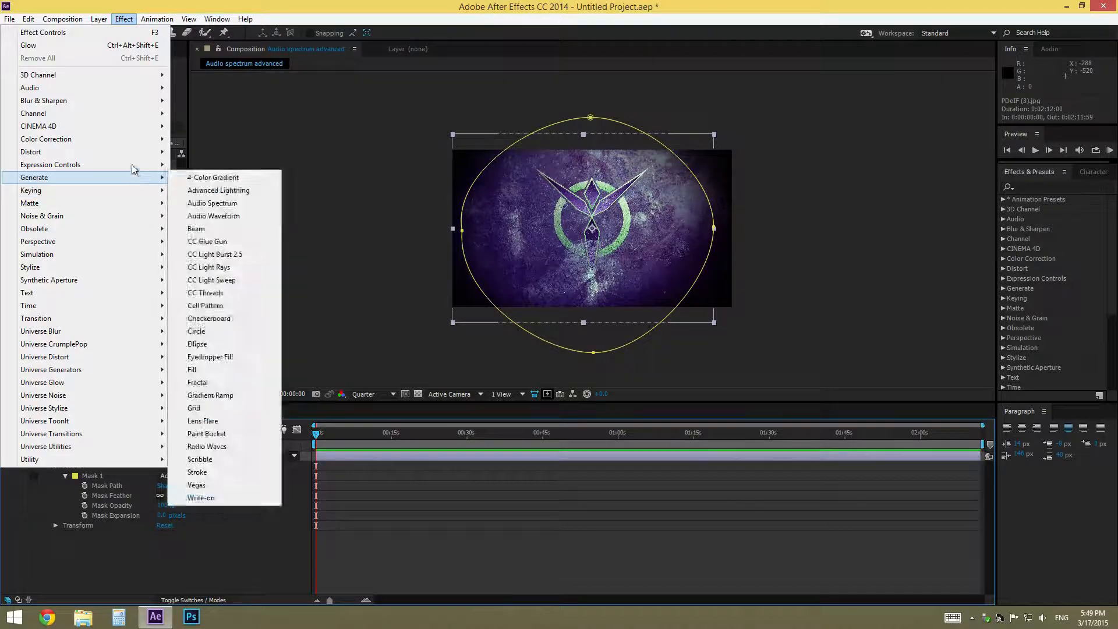
pyautogui.moveTo(134, 152)
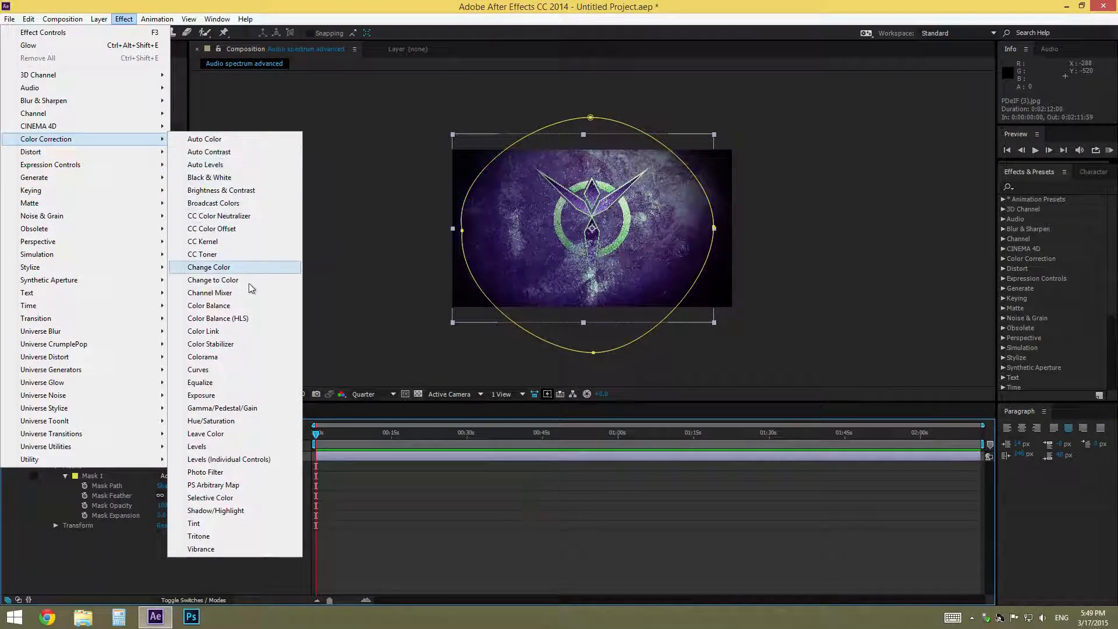
pyautogui.click(249, 522)
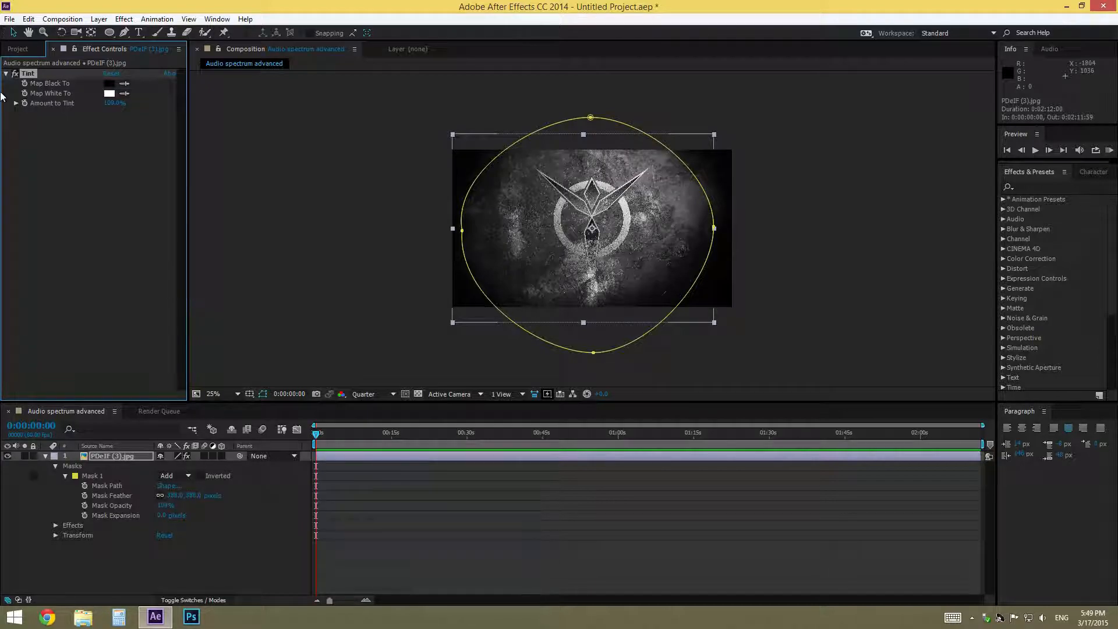
pyautogui.scroll(2, 555, 227)
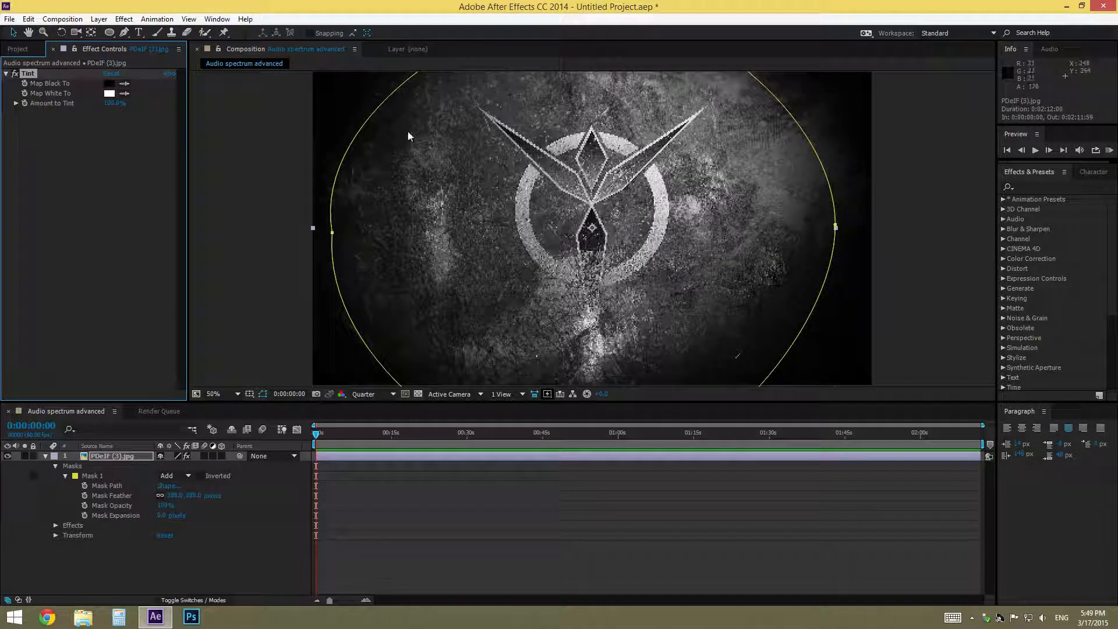
pyautogui.click(108, 85)
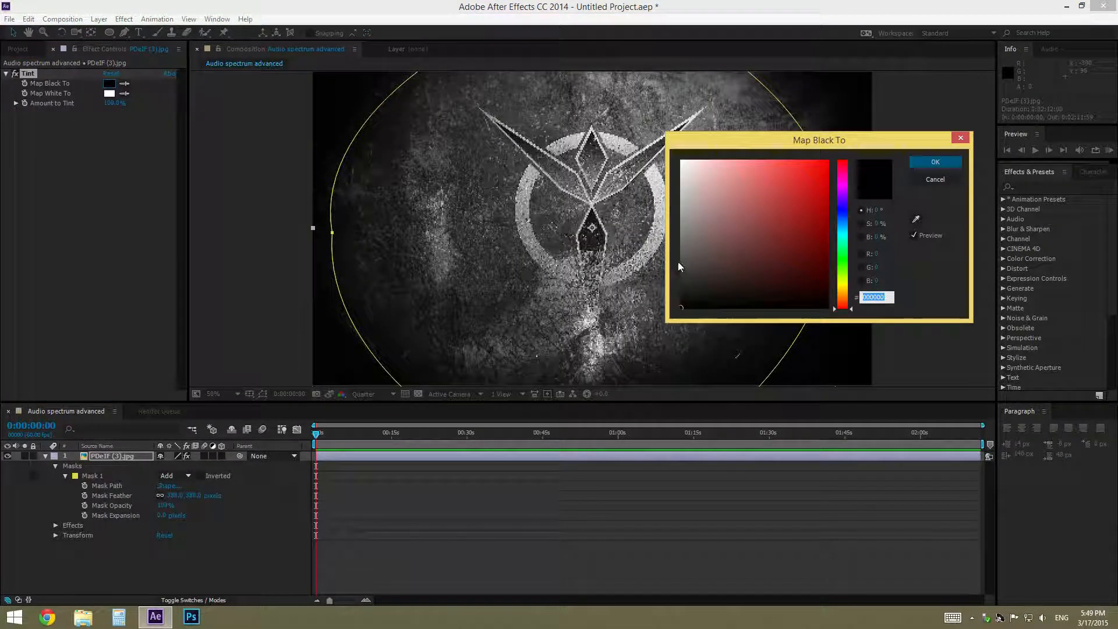
pyautogui.click(939, 180)
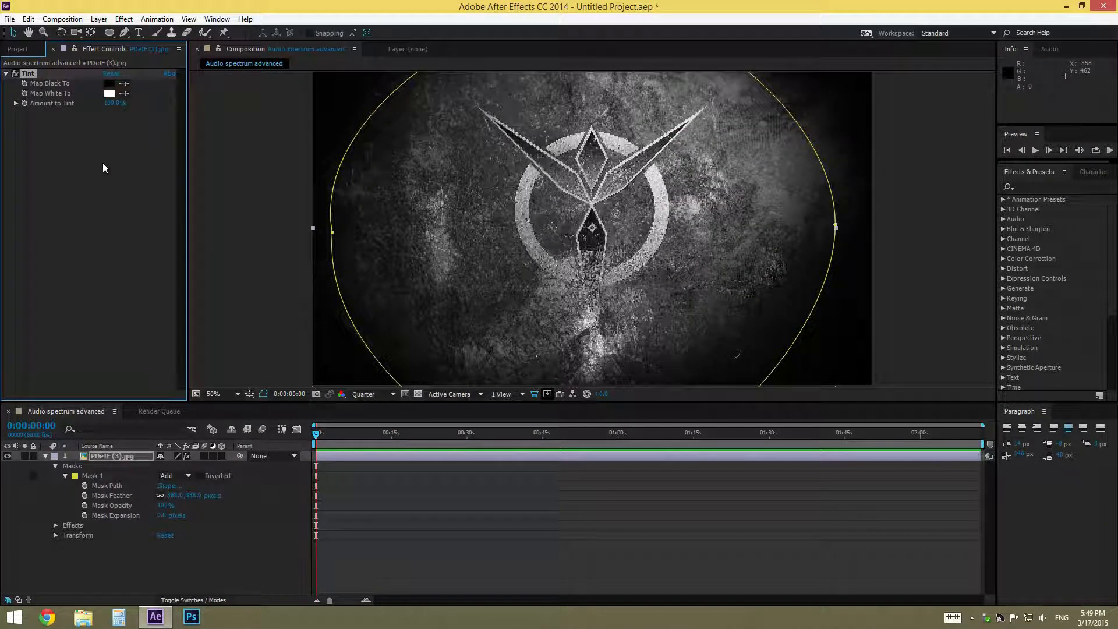
pyautogui.scroll(1, 264, 220)
pyautogui.scroll(-2, 264, 221)
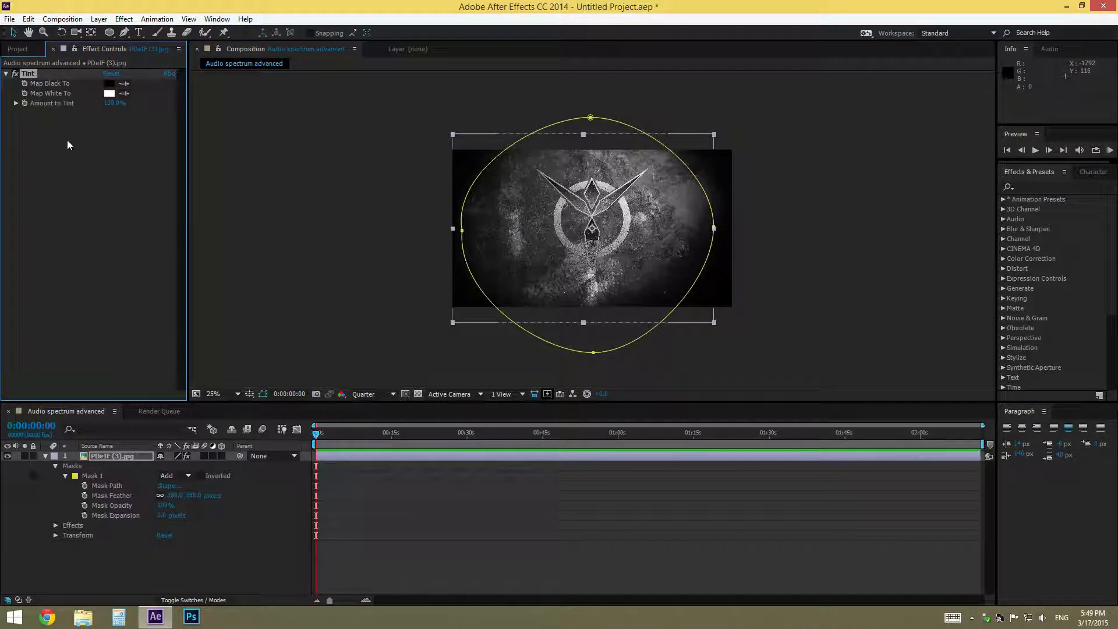
# - Reduce the Tint effect's Amount to Tint to just under 50% and check the partly desaturated image
pyautogui.click(55, 526)
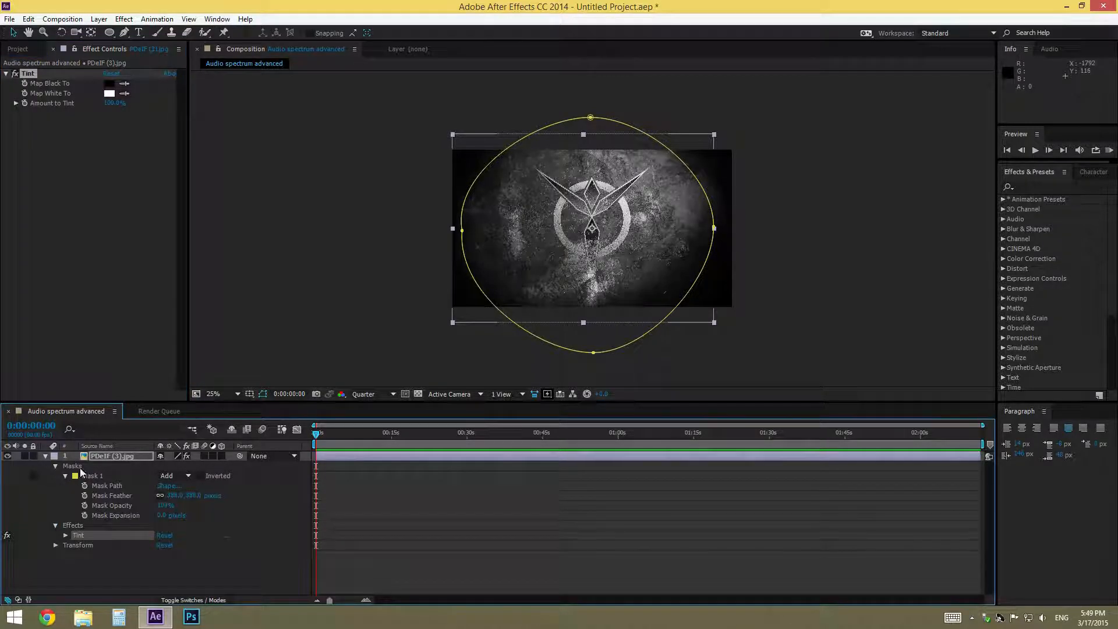
pyautogui.click(55, 525)
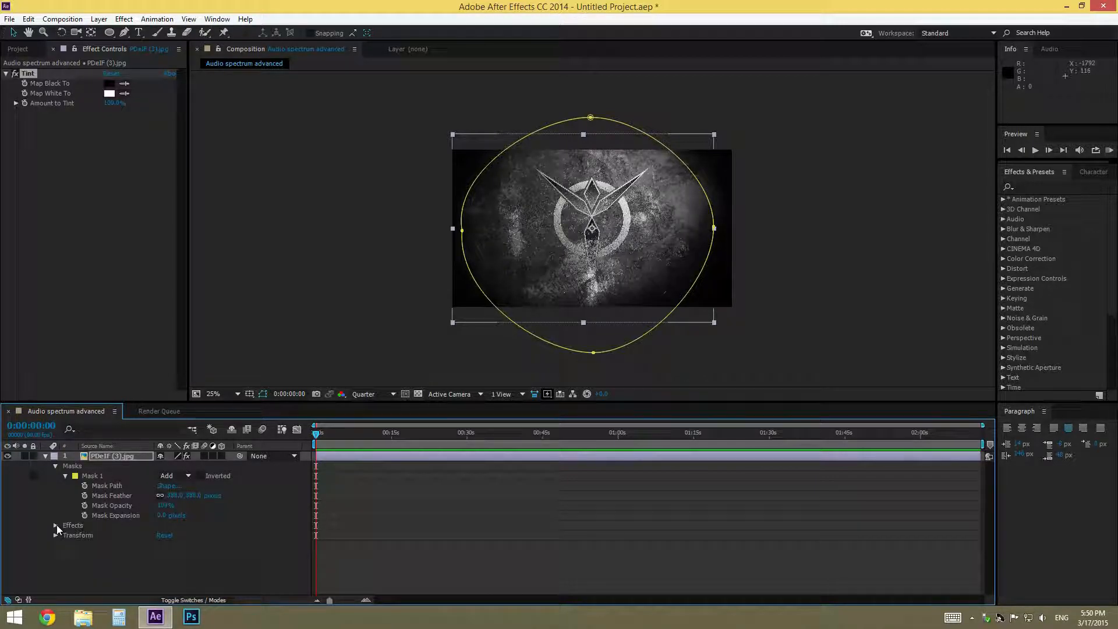
pyautogui.click(56, 525)
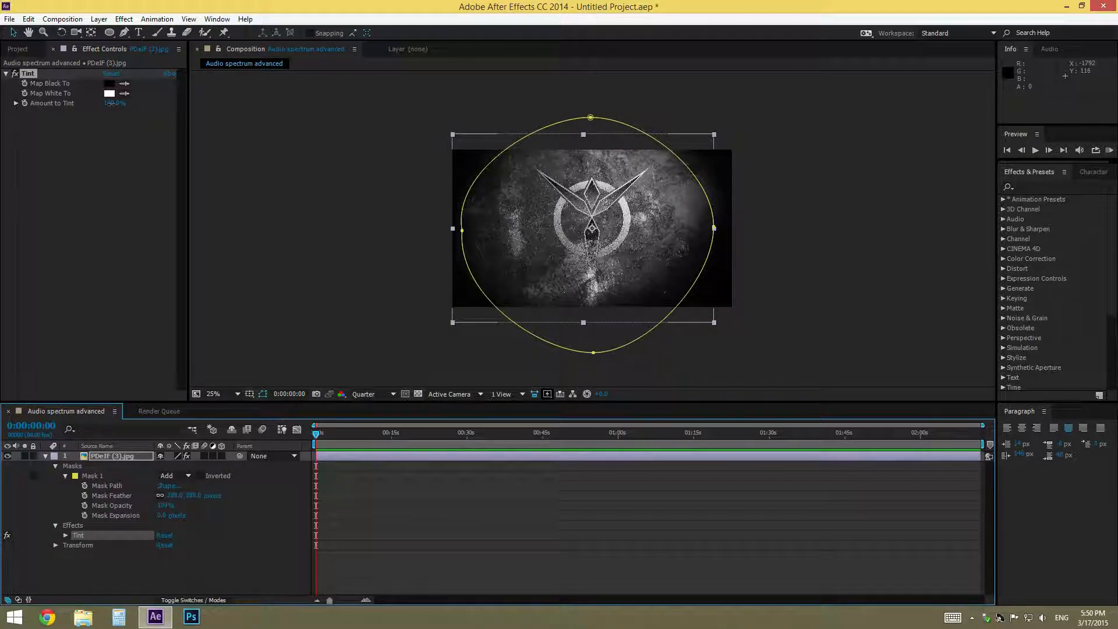
pyautogui.moveTo(79, 103); pyautogui.dragTo(88, 110)
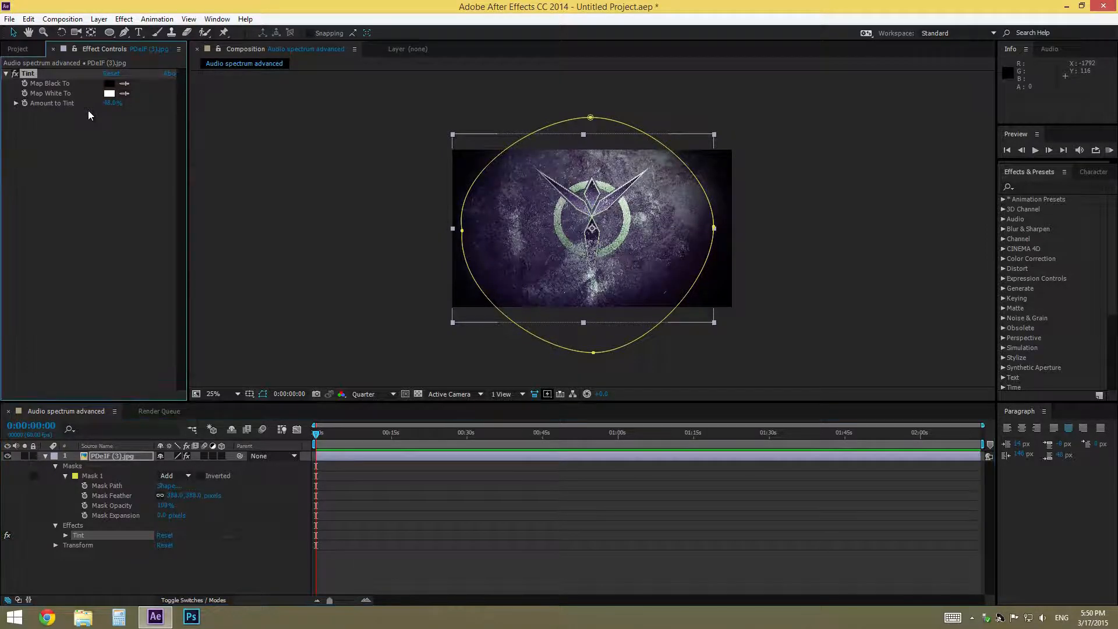
pyautogui.scroll(3, 581, 230)
pyautogui.scroll(-3, 442, 254)
pyautogui.click(353, 265)
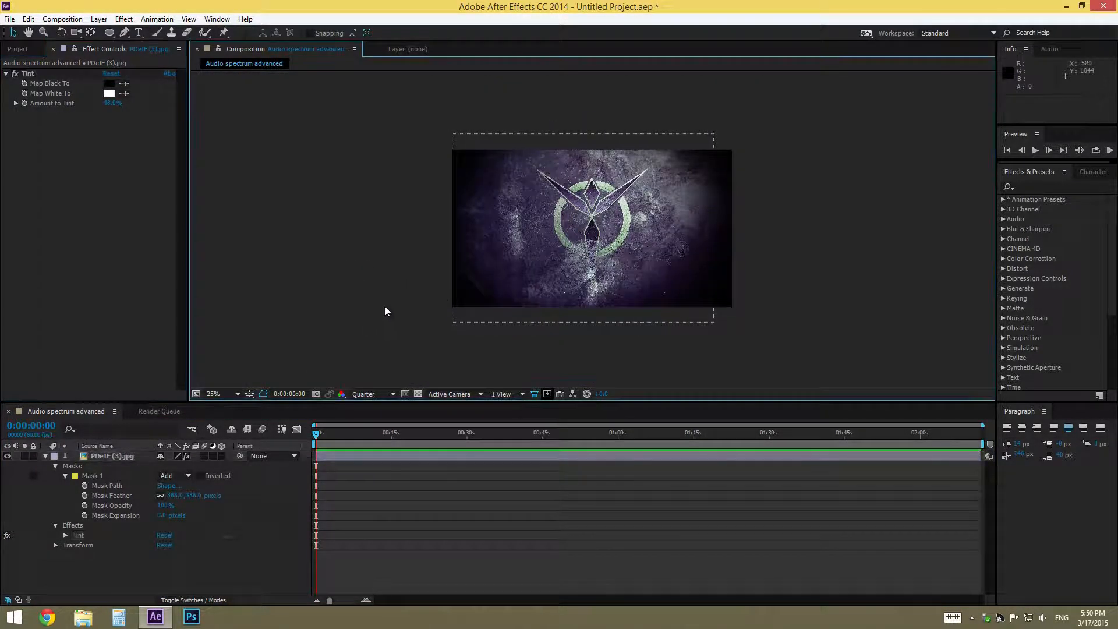
pyautogui.scroll(2, 605, 238)
pyautogui.moveTo(107, 104); pyautogui.dragTo(108, 104)
pyautogui.scroll(-2, 387, 273)
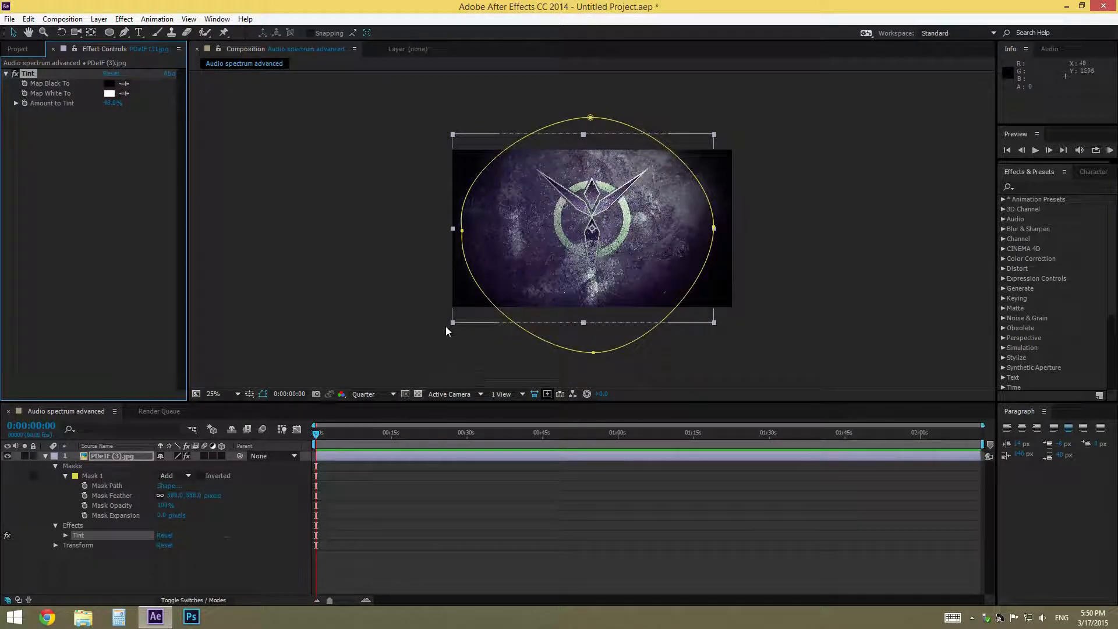
# - Switch the preview resolution to Full and collapse the PDeIF (3).jpg layer's properties in the timeline
pyautogui.click(464, 360)
pyautogui.scroll(2, 592, 228)
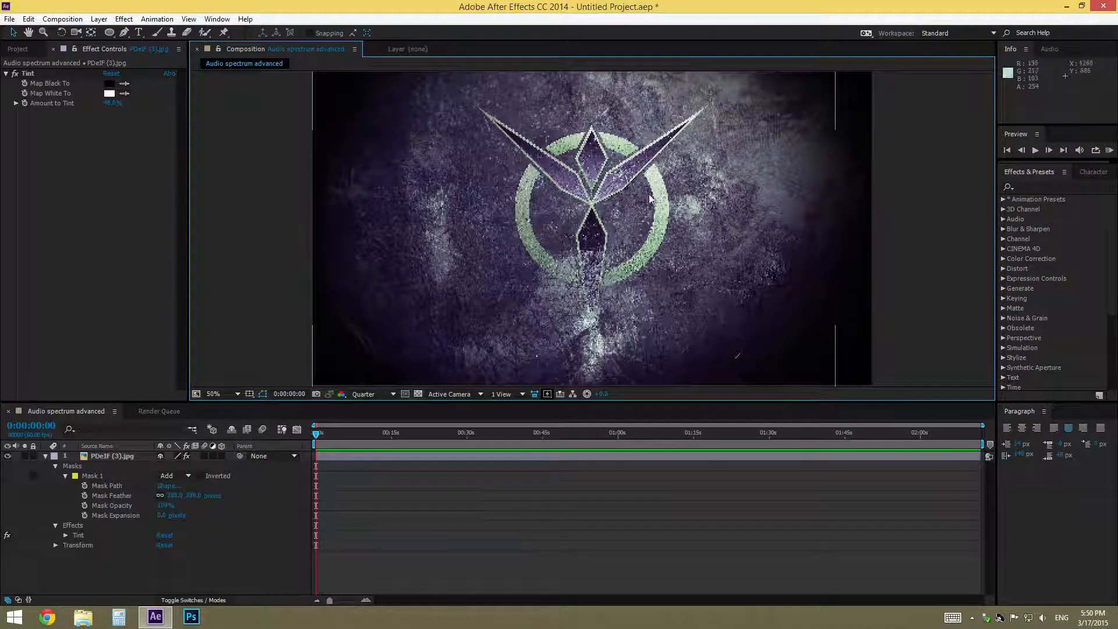
pyautogui.click(392, 395)
pyautogui.click(387, 427)
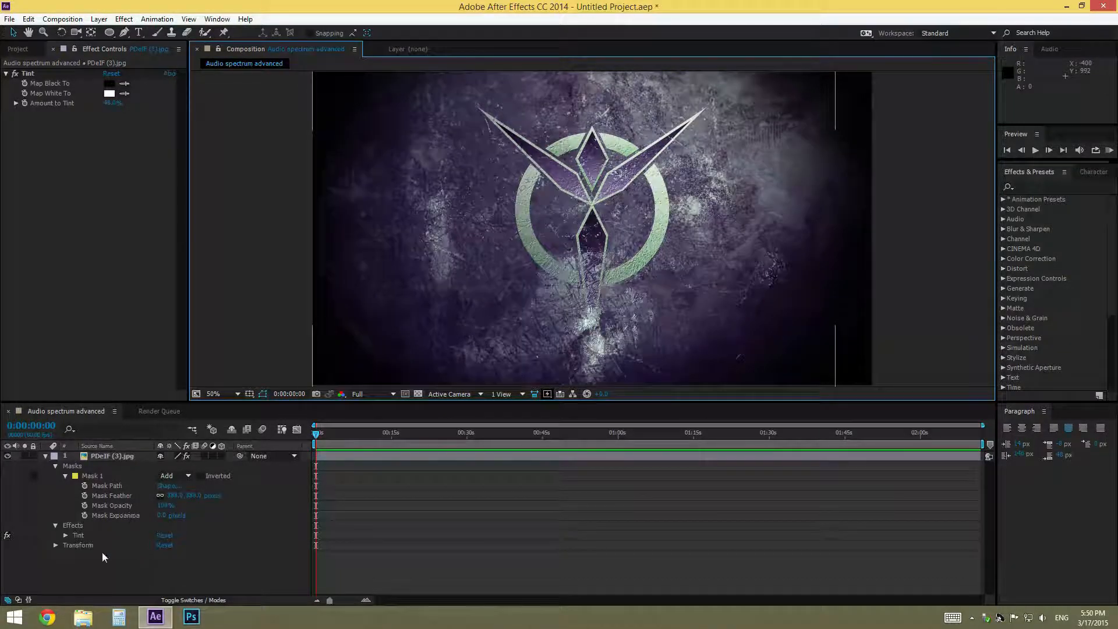
pyautogui.click(46, 457)
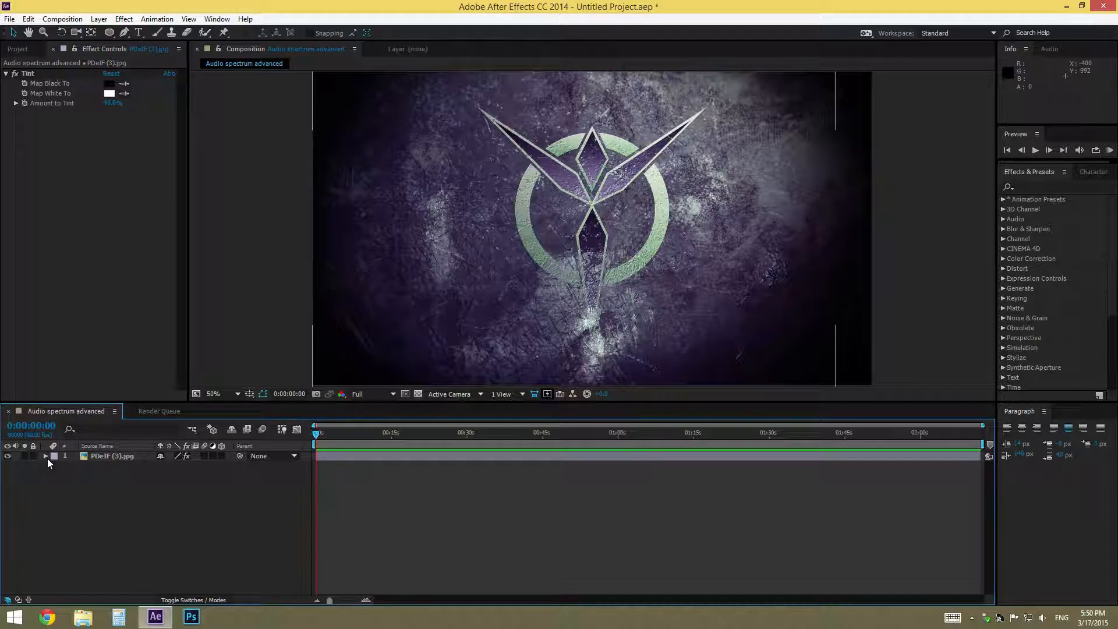
pyautogui.scroll(-2, 661, 245)
pyautogui.scroll(2, 662, 240)
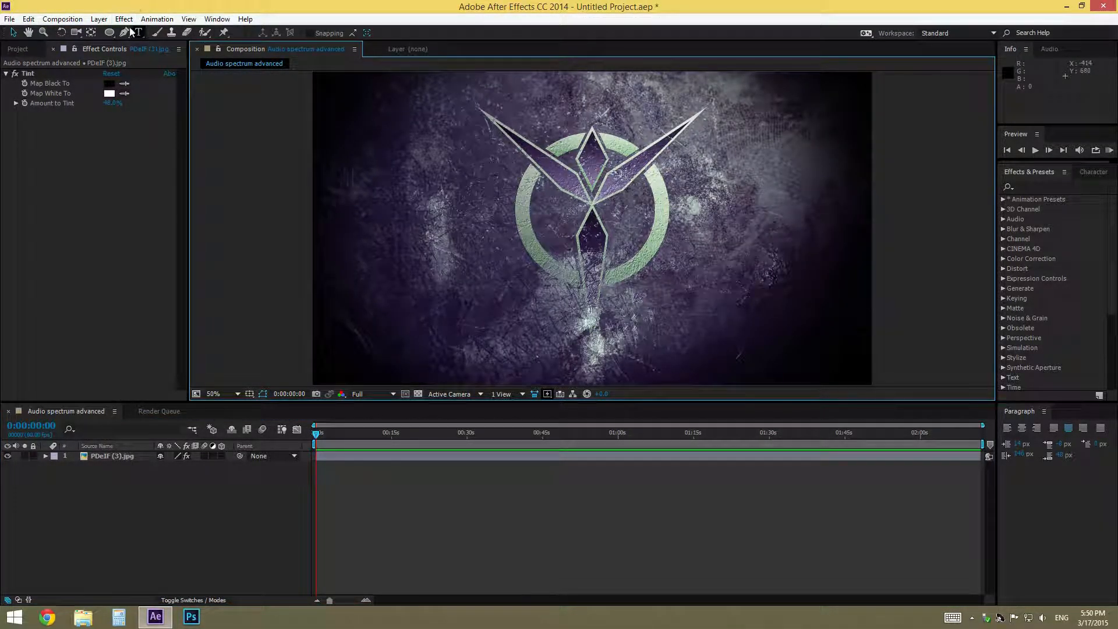
# - Create a new composition-sized solid layer named "Audio spectrum purple"
pyautogui.click(99, 18)
pyautogui.moveTo(116, 33)
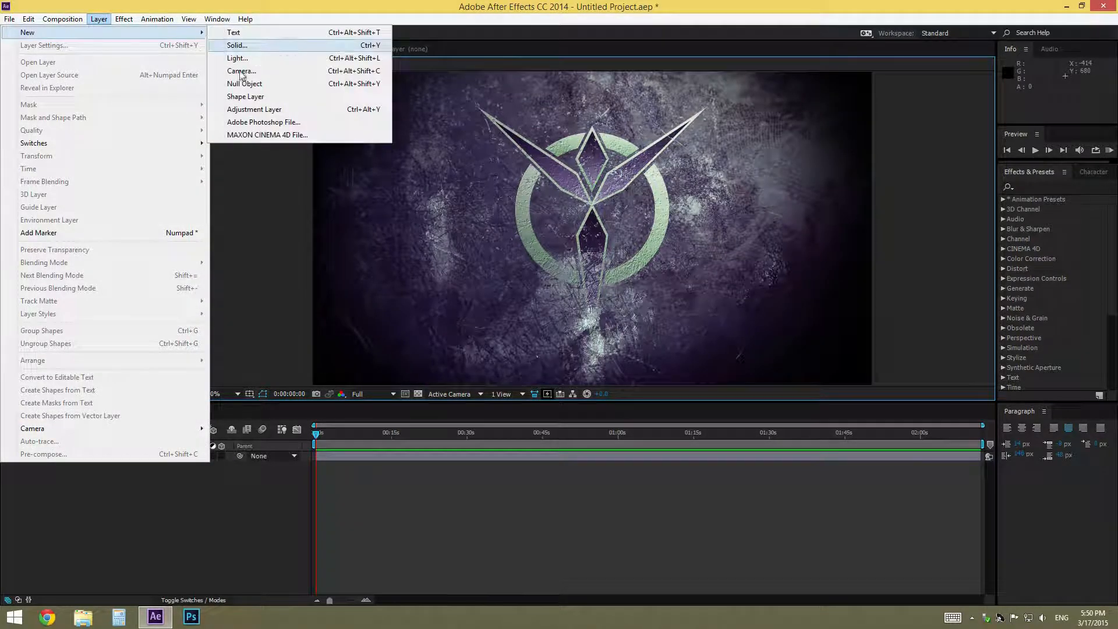
pyautogui.click(237, 45)
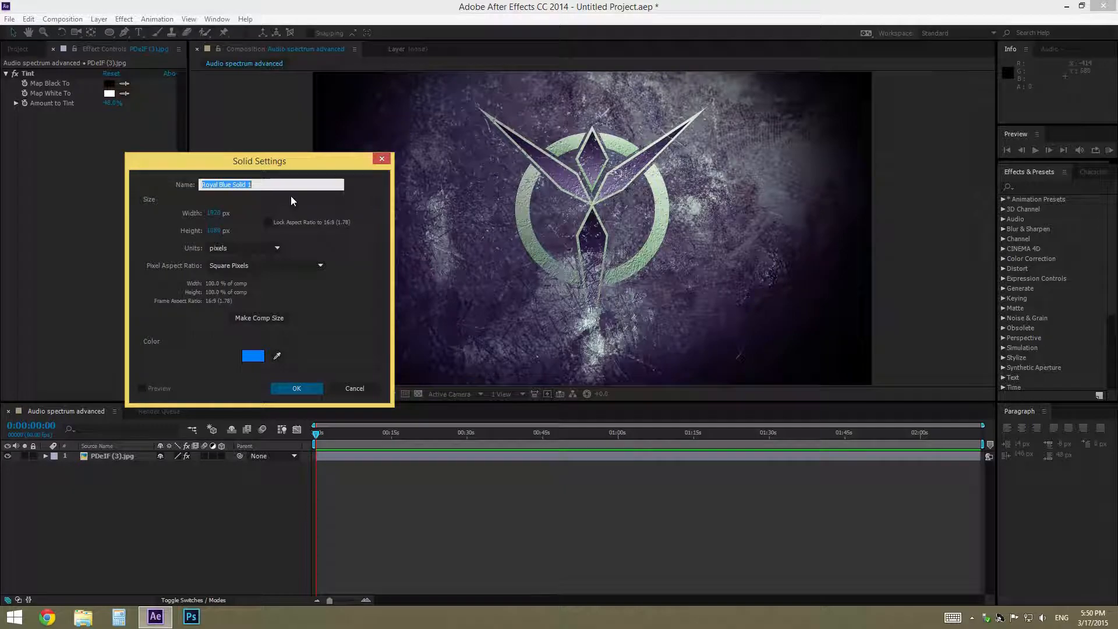
pyautogui.write('Audio spectrum purple')
pyautogui.click(294, 389)
# - Lower the Amount to Tint on the PDeIF (3).jpg layer to only a few percent
pyautogui.click(111, 467)
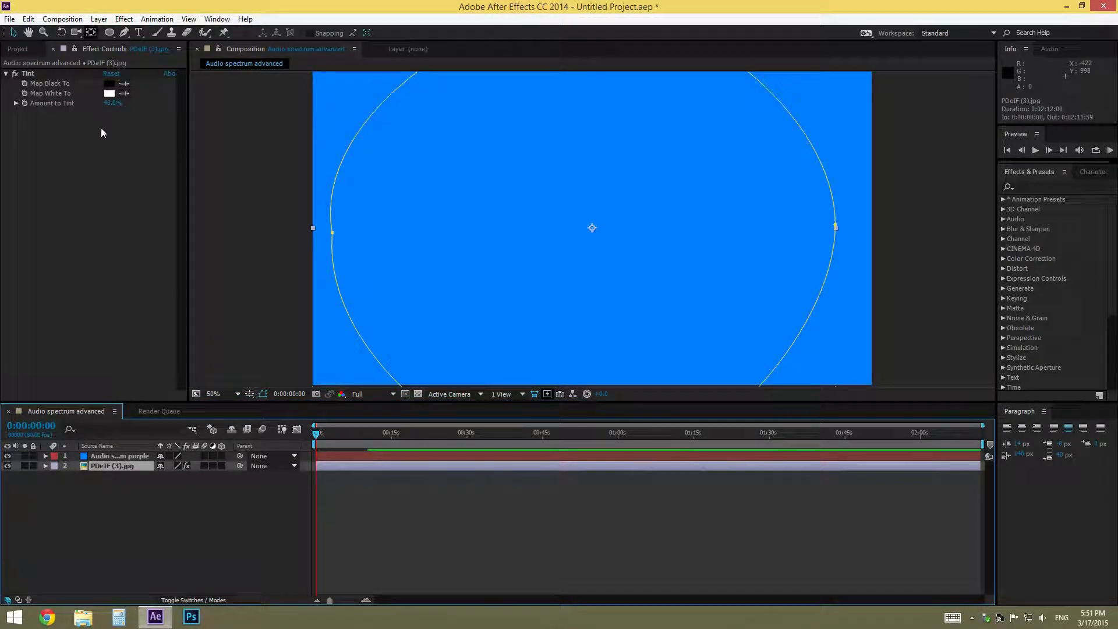
pyautogui.moveTo(112, 104); pyautogui.dragTo(97, 104)
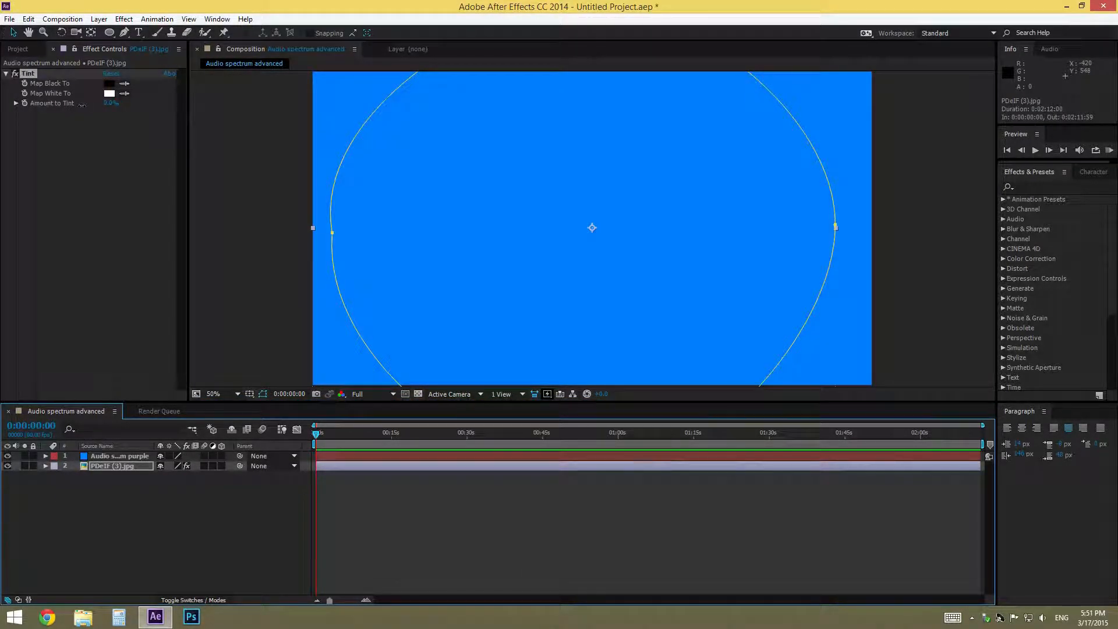
pyautogui.click(86, 106)
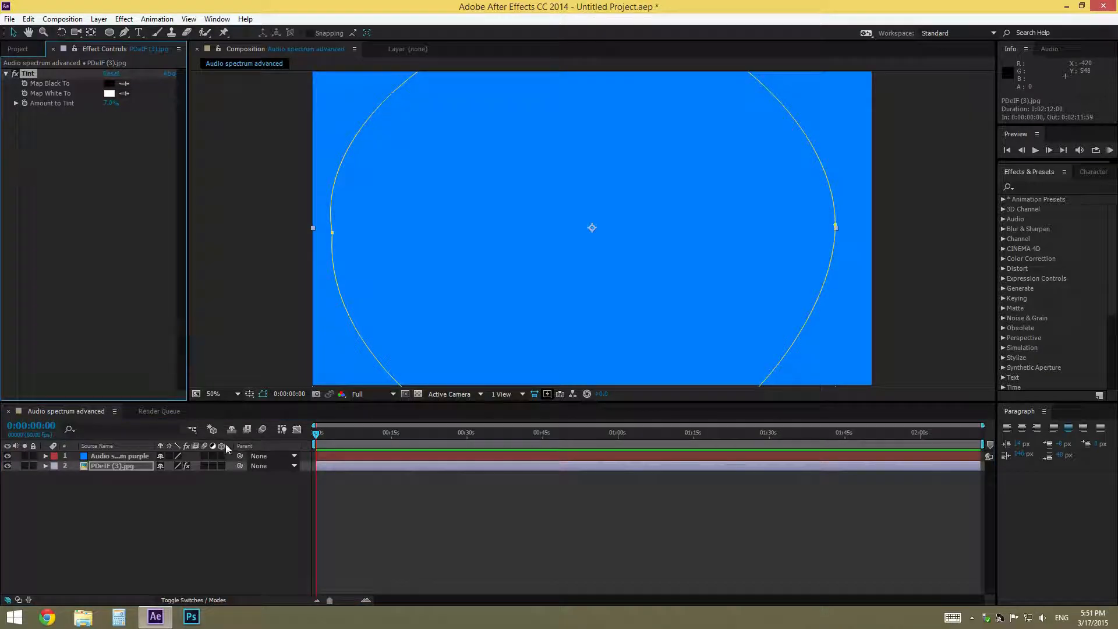
# - Apply the Audio Spectrum effect from the Generate group to the Audio spectrum purple layer
pyautogui.click(110, 456)
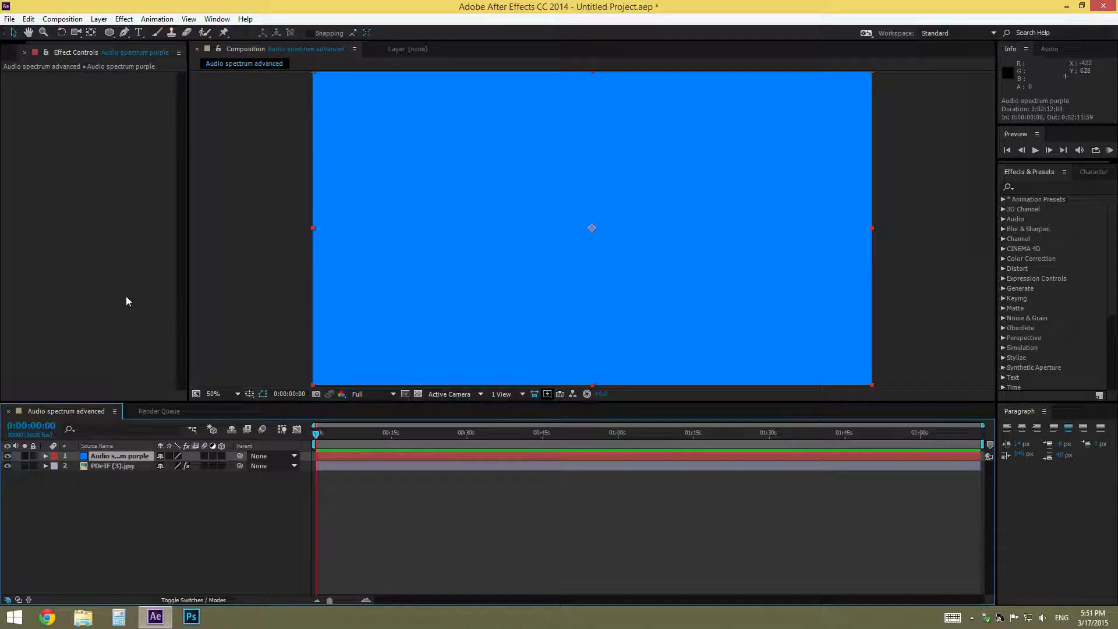
pyautogui.click(124, 18)
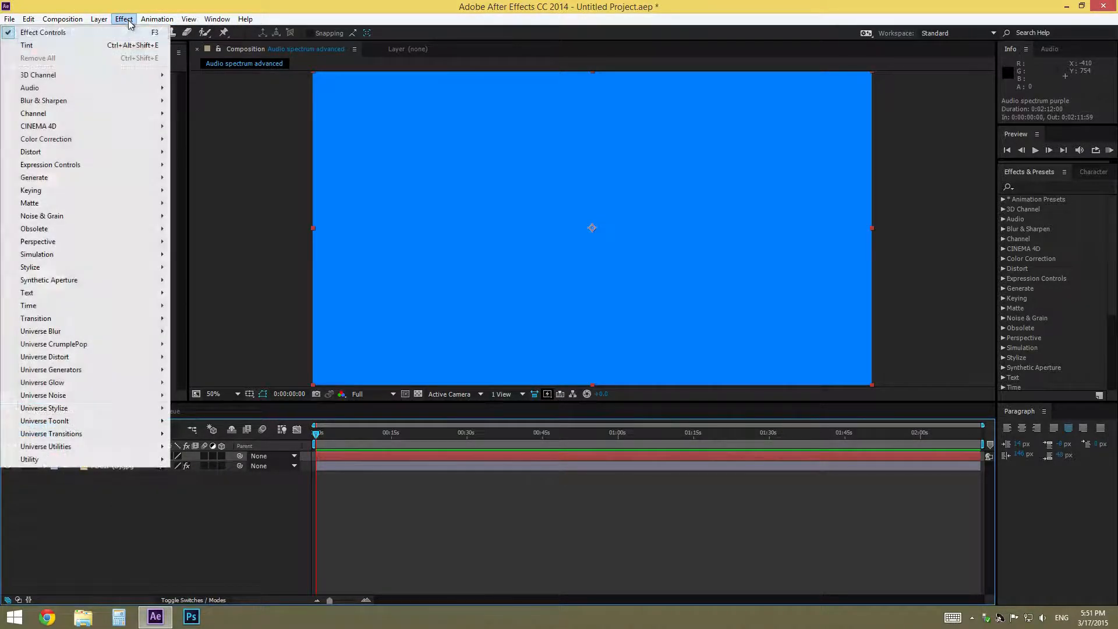
pyautogui.moveTo(131, 168)
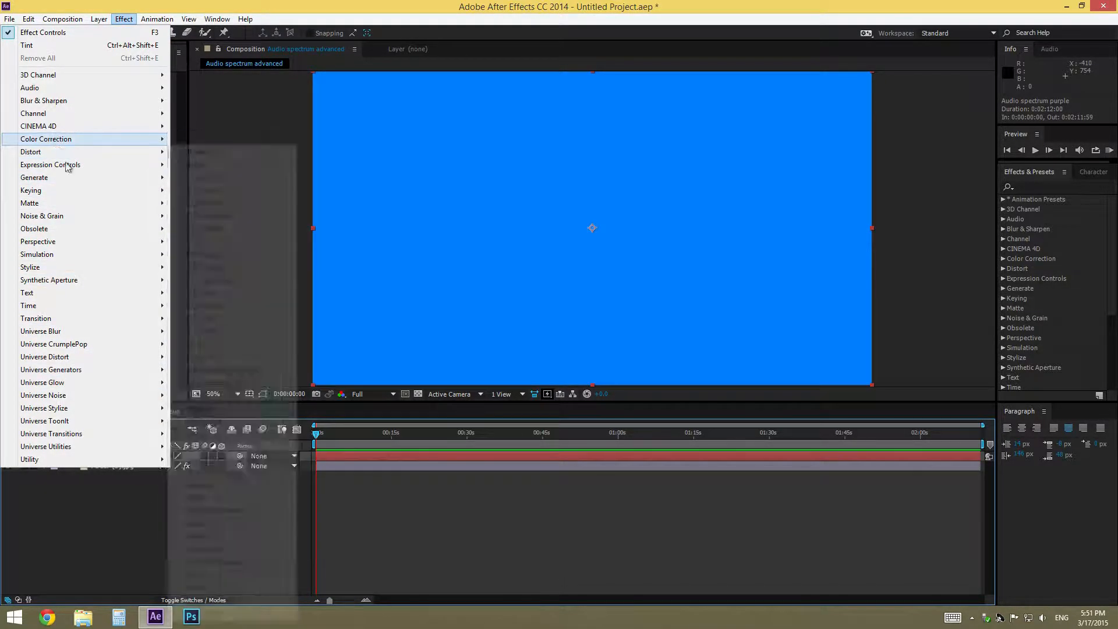
pyautogui.moveTo(99, 180)
pyautogui.click(212, 203)
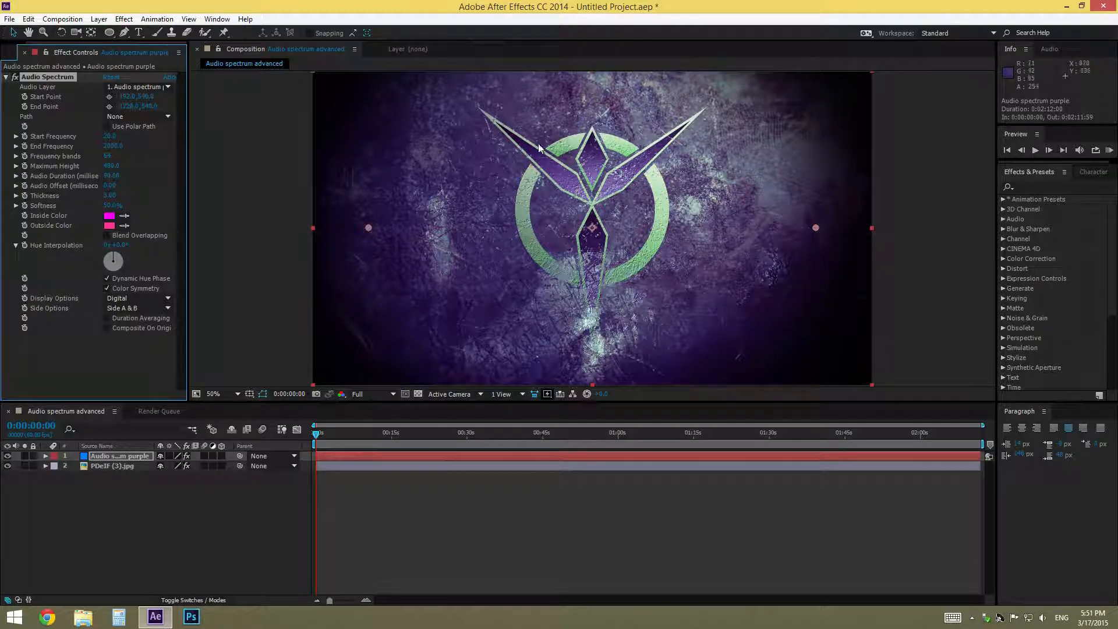
# - Lower the composition's preview resolution to Third
pyautogui.scroll(1, 606, 137)
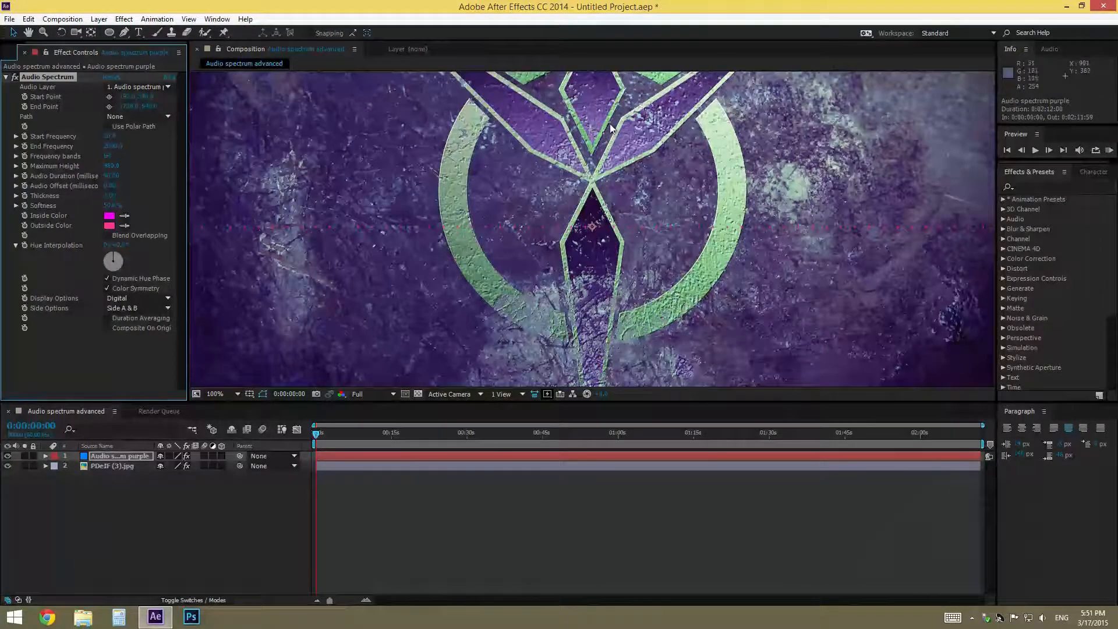
pyautogui.scroll(-1, 633, 190)
pyautogui.click(361, 397)
pyautogui.click(387, 450)
pyautogui.scroll(1, 602, 159)
pyautogui.scroll(-1, 593, 176)
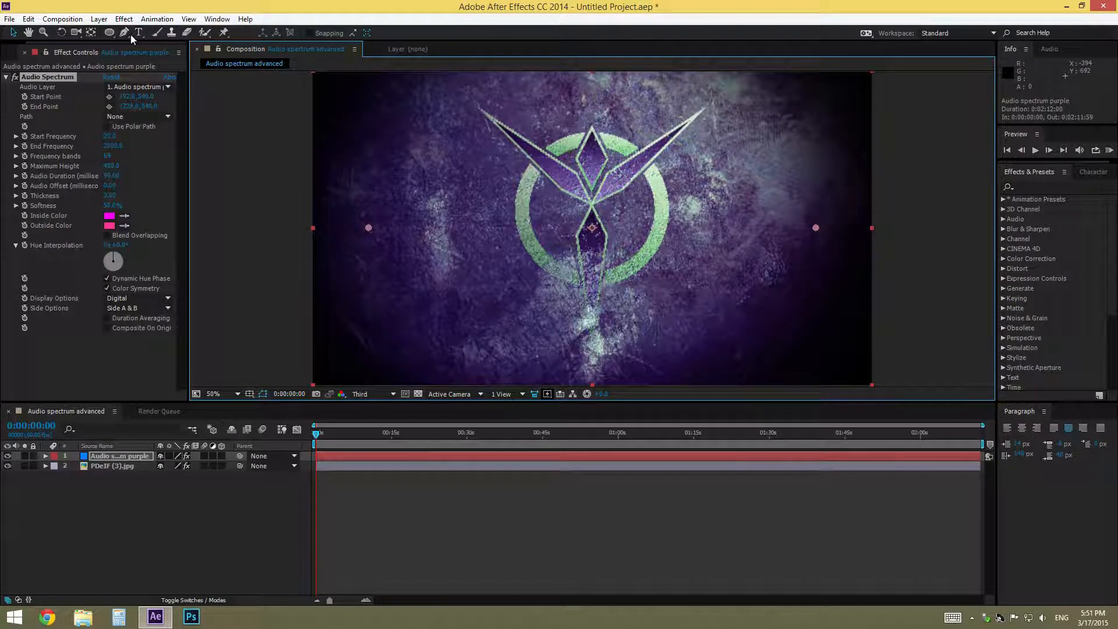
# - Draw a five-sided Polygon mask around the logo on the Audio spectrum purple layer
pyautogui.click(108, 34)
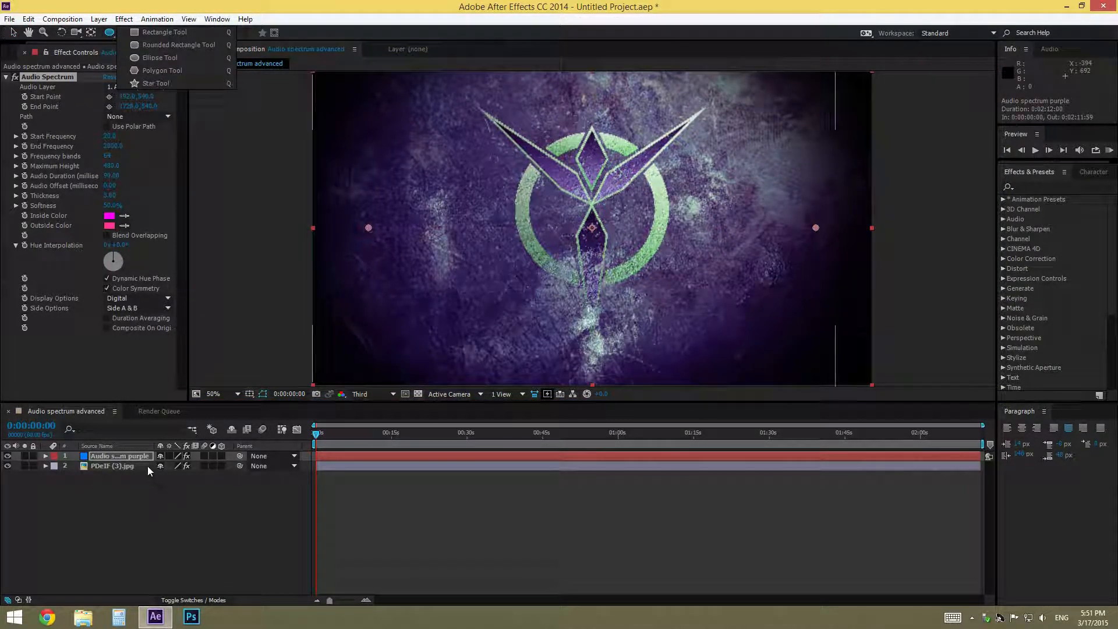
pyautogui.click(128, 457)
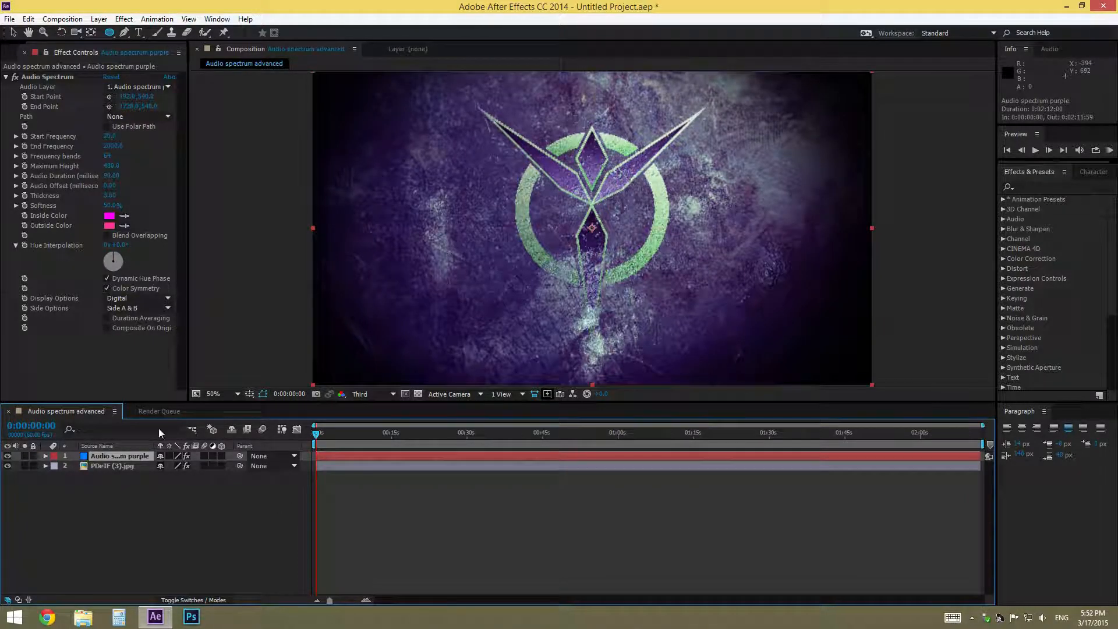
pyautogui.click(110, 33)
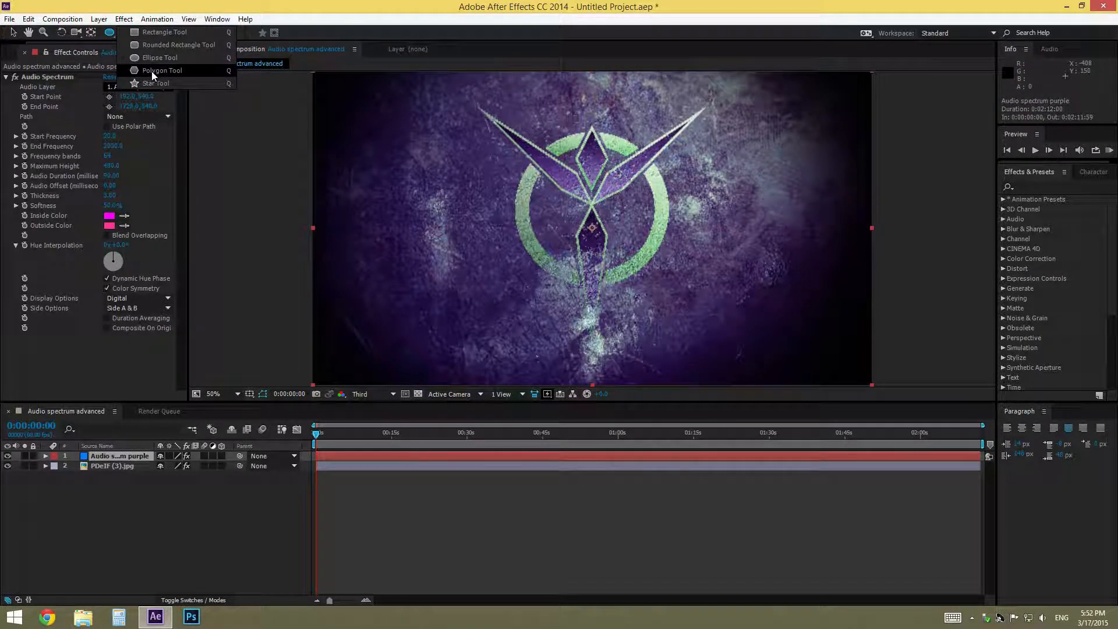
pyautogui.click(152, 71)
pyautogui.moveTo(515, 138); pyautogui.dragTo(437, 240)
pyautogui.moveTo(597, 213); pyautogui.dragTo(683, 295)
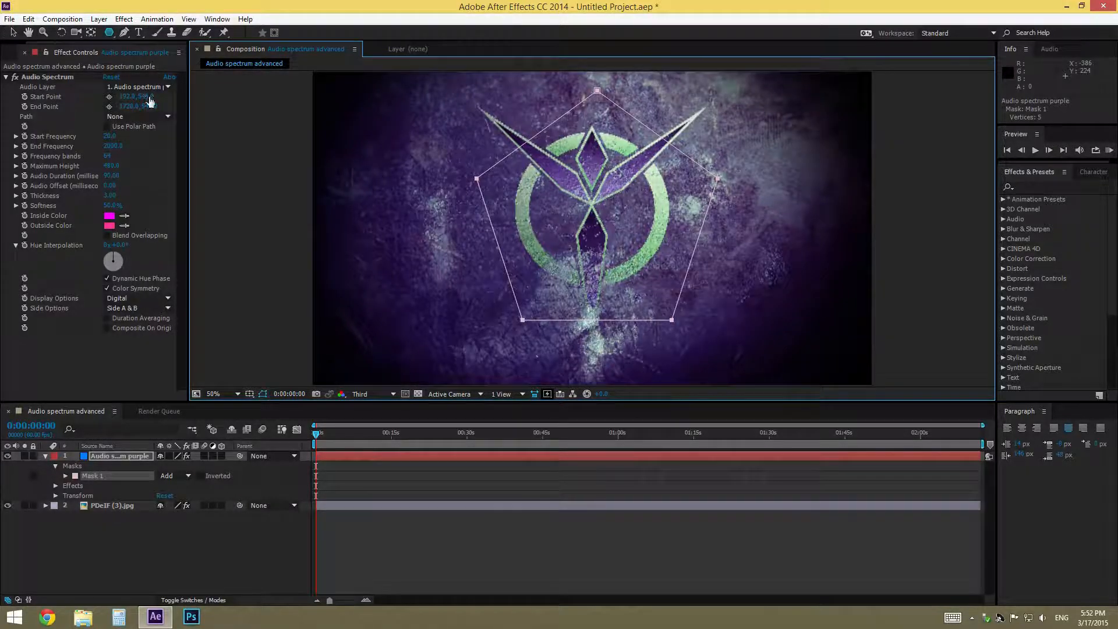
# - Try to reposition the pentagon mask's corners over the logo, and reselect the Audio spectrum purple layer
pyautogui.press('v')
pyautogui.moveTo(477, 179); pyautogui.dragTo(500, 210)
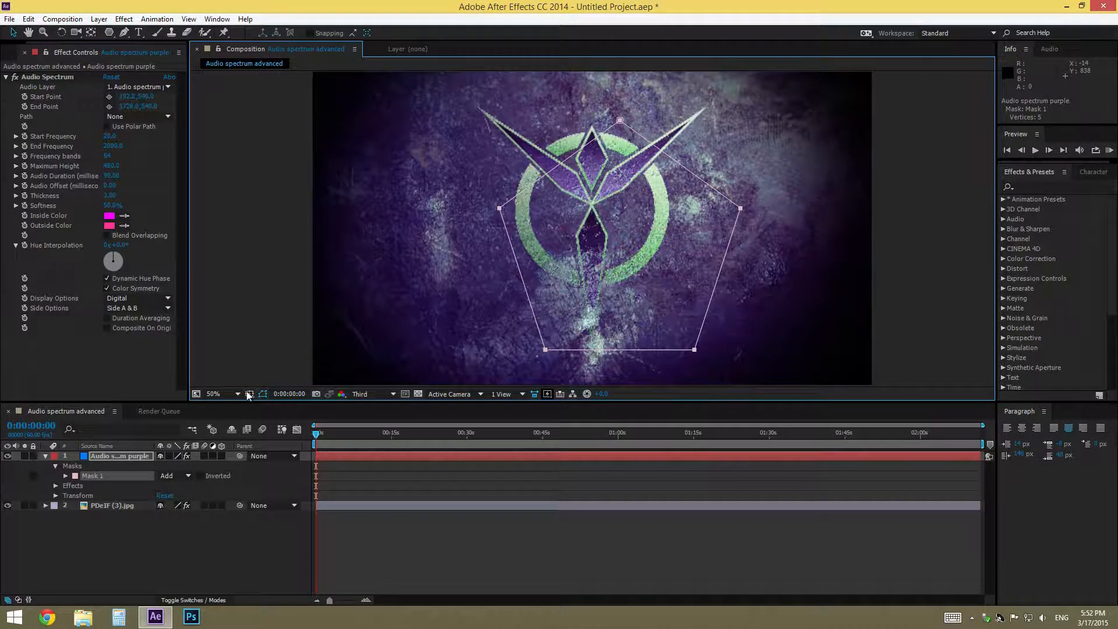
pyautogui.click(110, 475)
pyautogui.moveTo(500, 209); pyautogui.dragTo(469, 226)
pyautogui.click(124, 32)
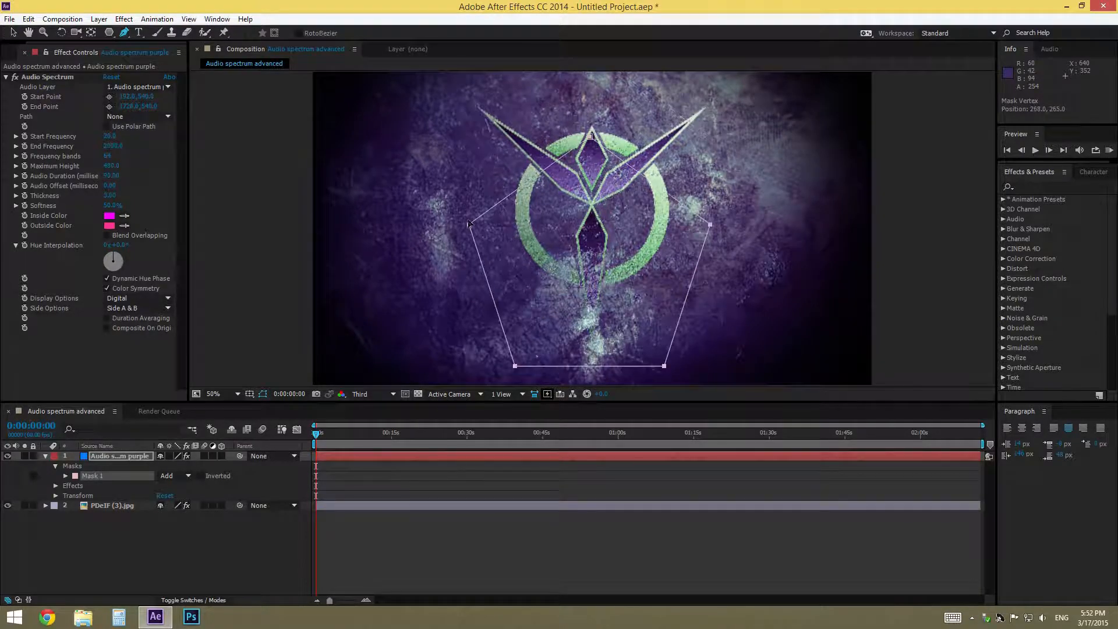
pyautogui.moveTo(591, 138); pyautogui.dragTo(569, 146)
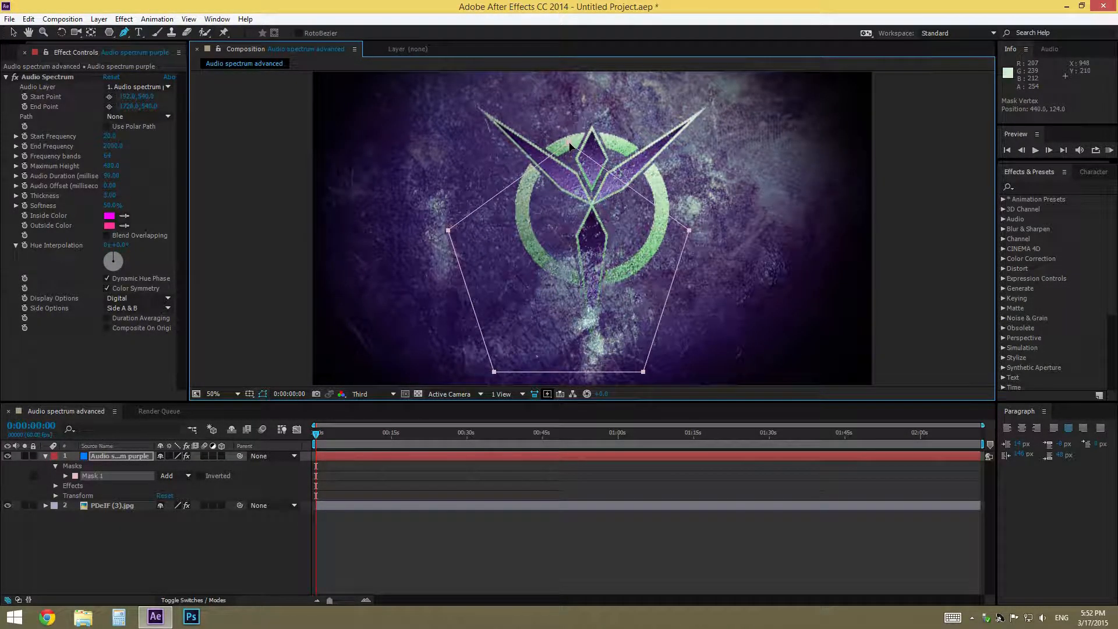
pyautogui.click(105, 481)
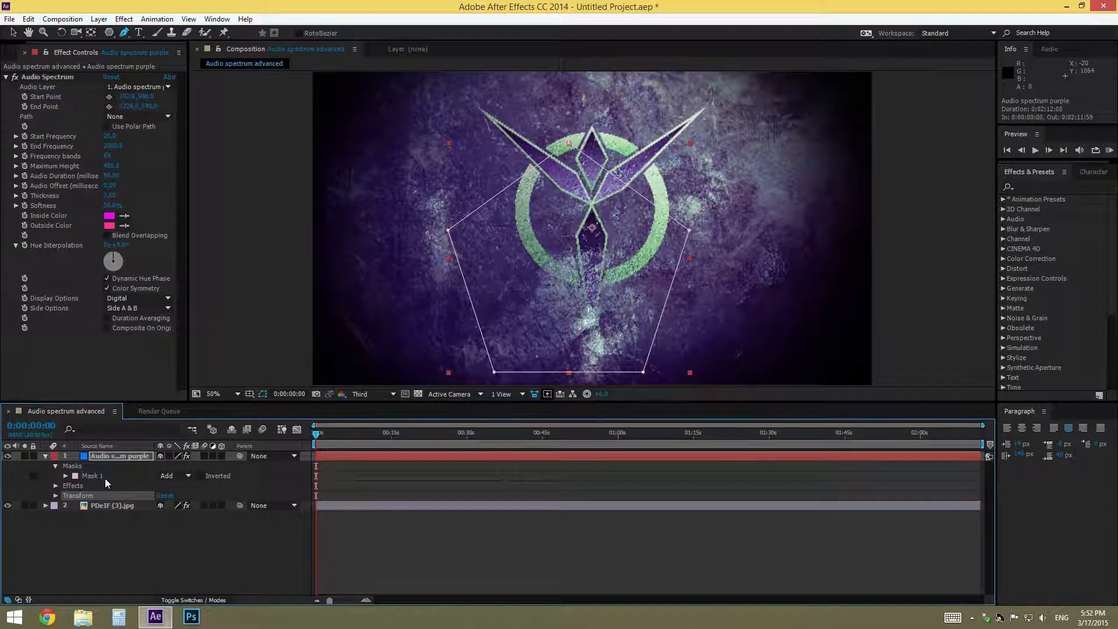
pyautogui.click(103, 533)
pyautogui.click(110, 456)
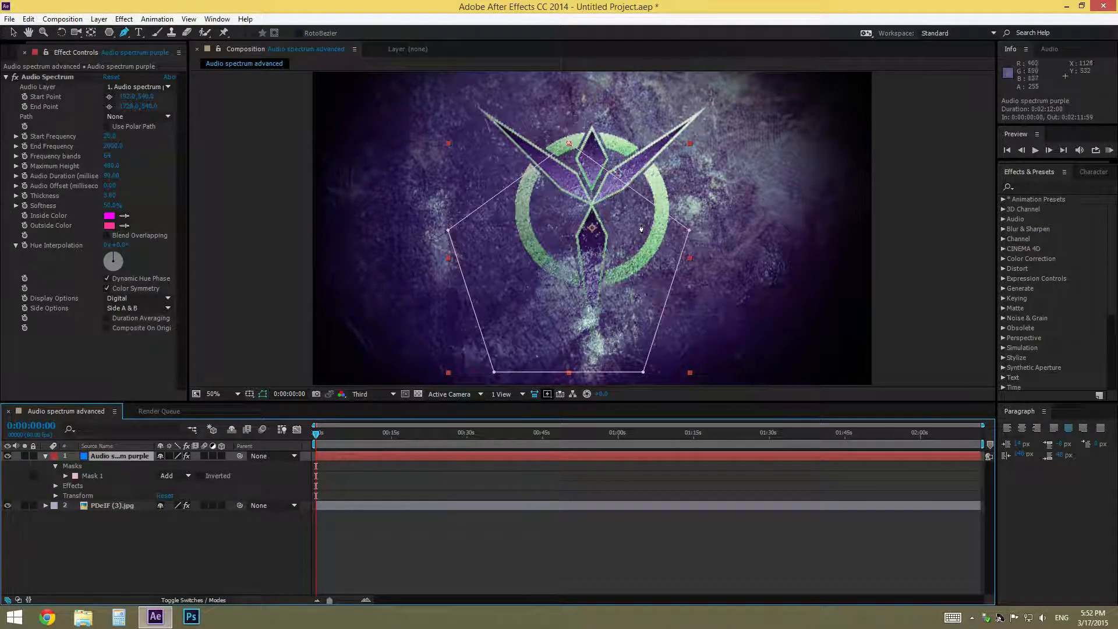
# - Move four mask vertices onto the logo: the left wing's tip, its inner bend and the central joint where the shapes meet
pyautogui.moveTo(568, 144); pyautogui.dragTo(478, 108)
pyautogui.moveTo(689, 230); pyautogui.dragTo(579, 173)
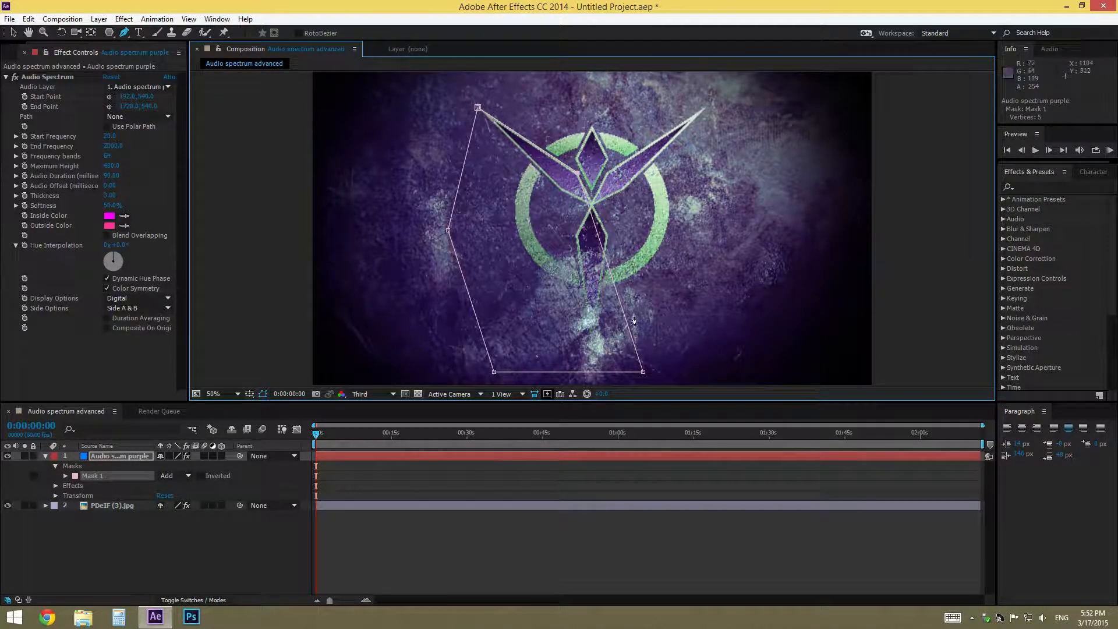
pyautogui.moveTo(643, 373); pyautogui.dragTo(592, 202)
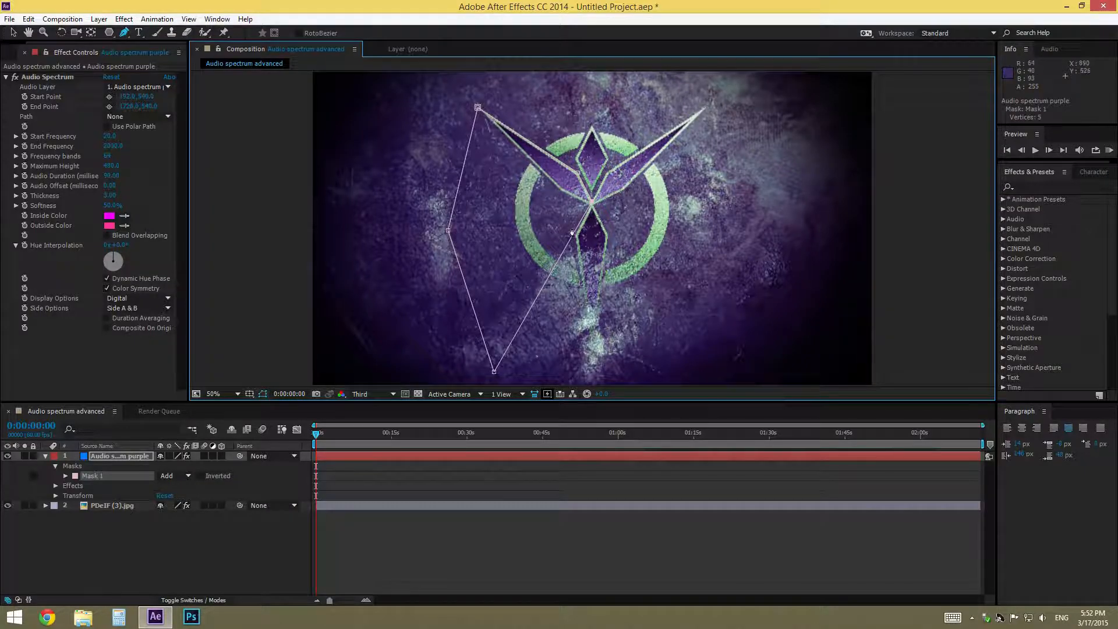
pyautogui.moveTo(493, 371); pyautogui.dragTo(585, 205)
# - Adjust the vertex at the central joint and move the outer left mask vertex onto the bend in the left wing's lower edge
pyautogui.scroll(2, 585, 206)
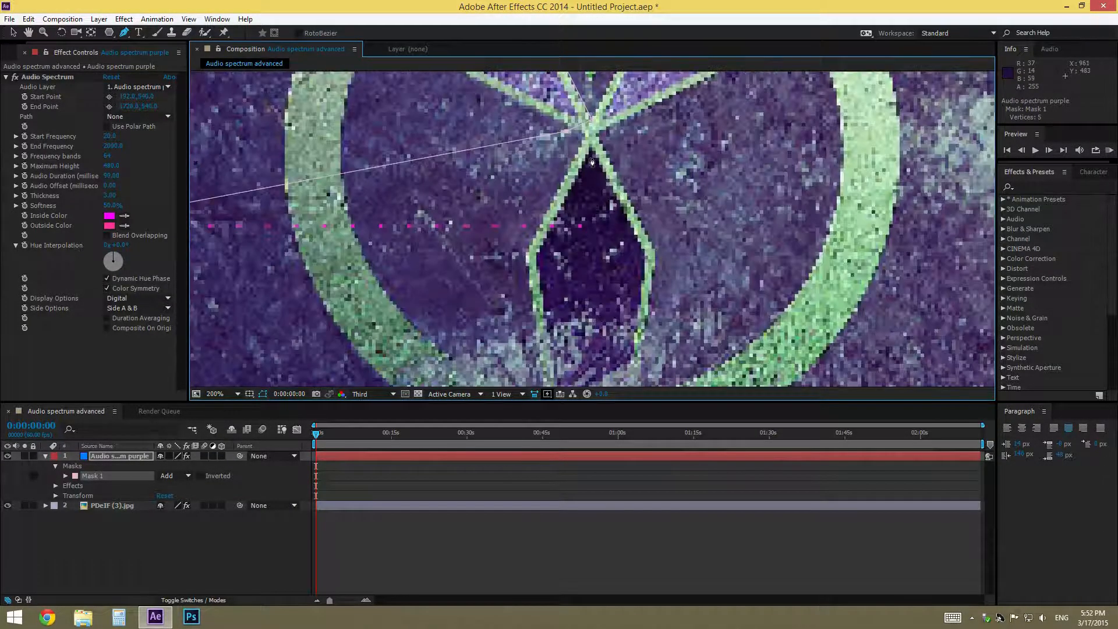
pyautogui.moveTo(557, 165); pyautogui.dragTo(572, 225)
pyautogui.scroll(-1, 593, 233)
pyautogui.moveTo(298, 286); pyautogui.dragTo(523, 208)
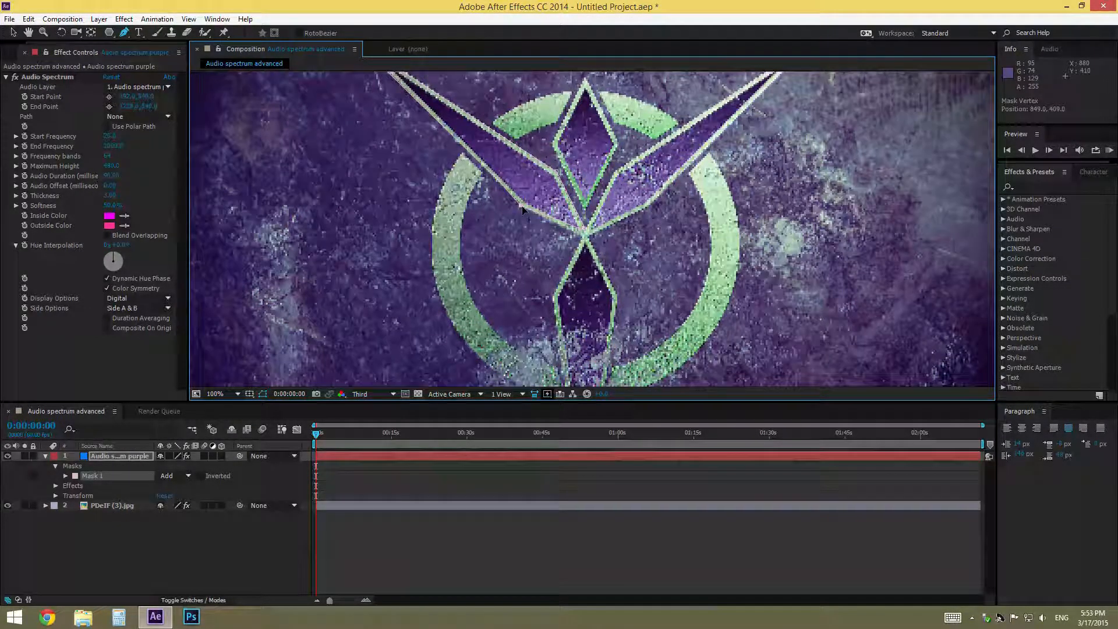
# - Add mask vertices along the left wing's lower edge and align the outline with that edge up to the central joint
pyautogui.press('.')
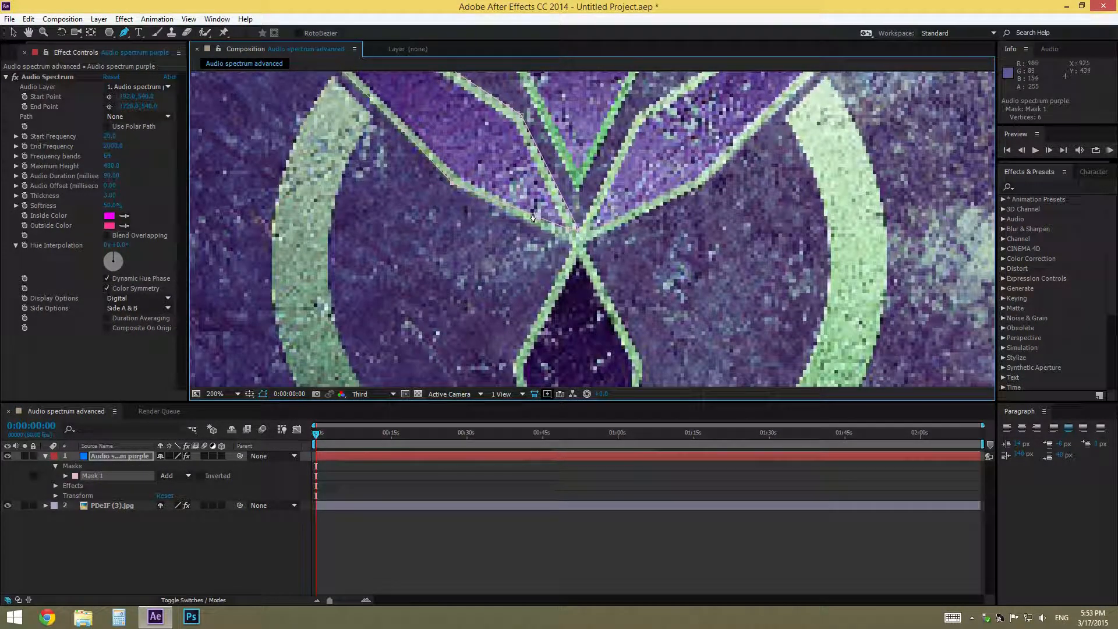
pyautogui.click(473, 196)
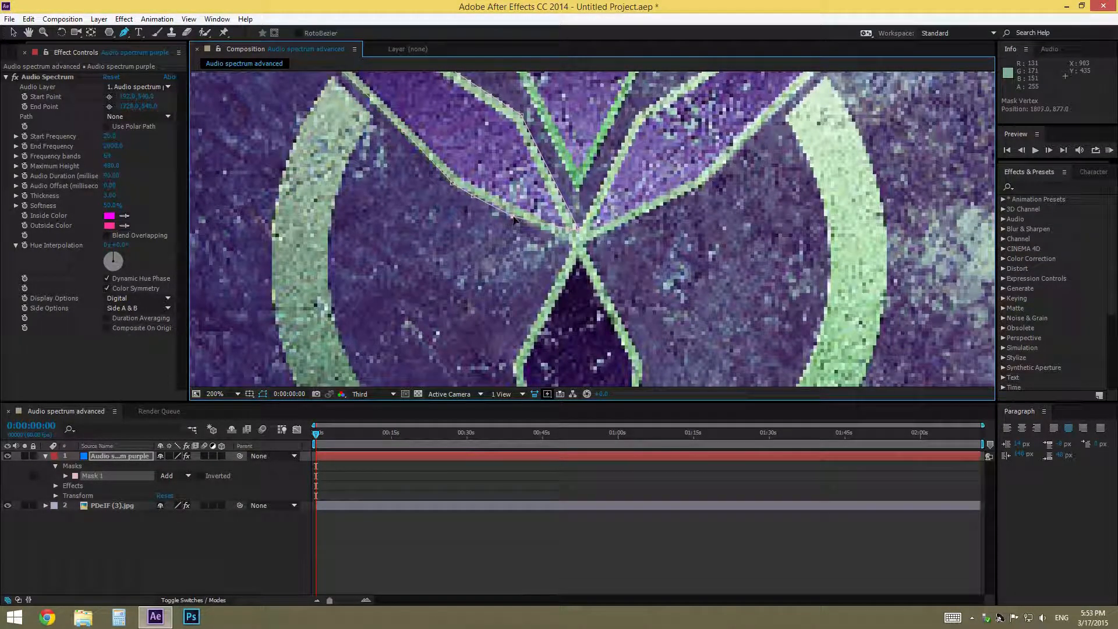
pyautogui.doubleClick(544, 225)
pyautogui.press(',')
pyautogui.hotkey('ctrl', 'z')
pyautogui.press('.')
pyautogui.press('.')
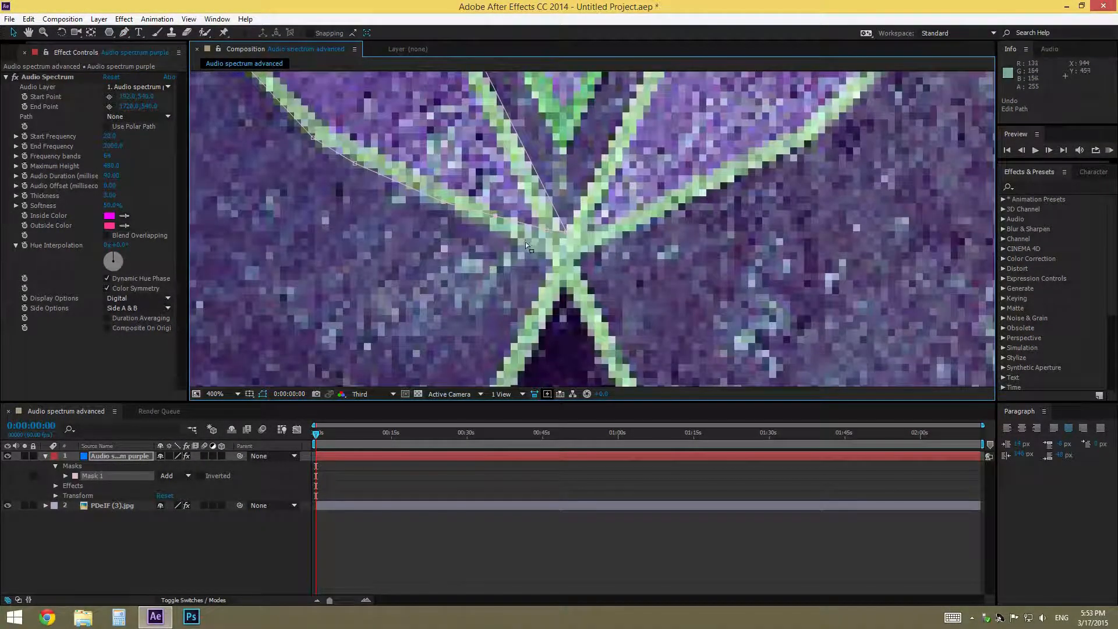
pyautogui.moveTo(495, 216); pyautogui.dragTo(556, 265)
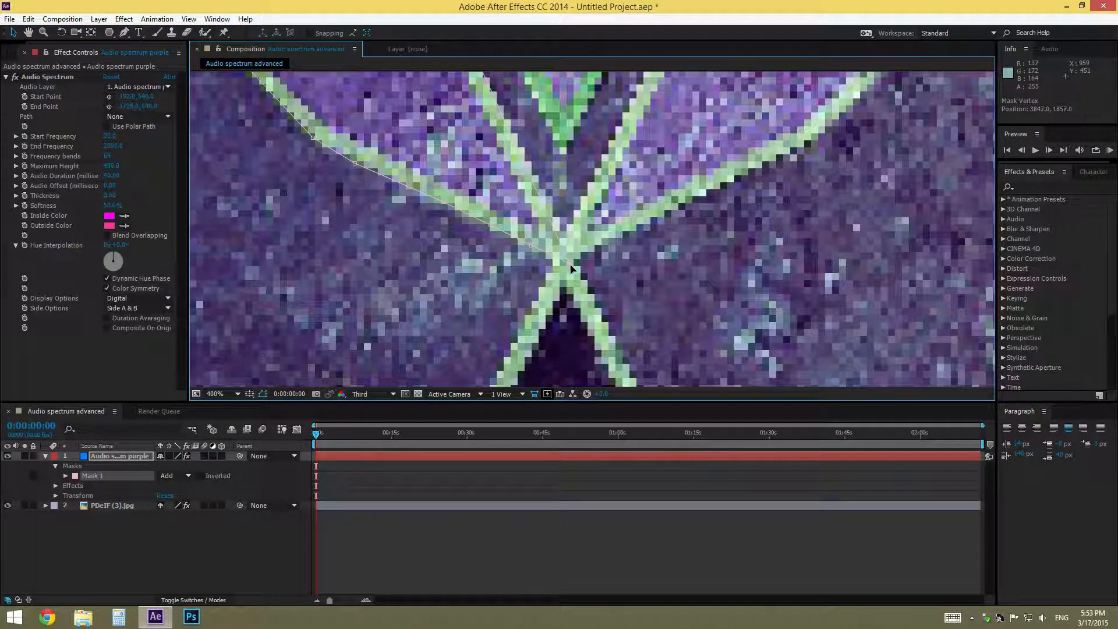
# - Pull the surplus Mask 1 vertices away to the right of the central joint, clearing room to trace the lower blade
pyautogui.scroll(-4, 572, 265)
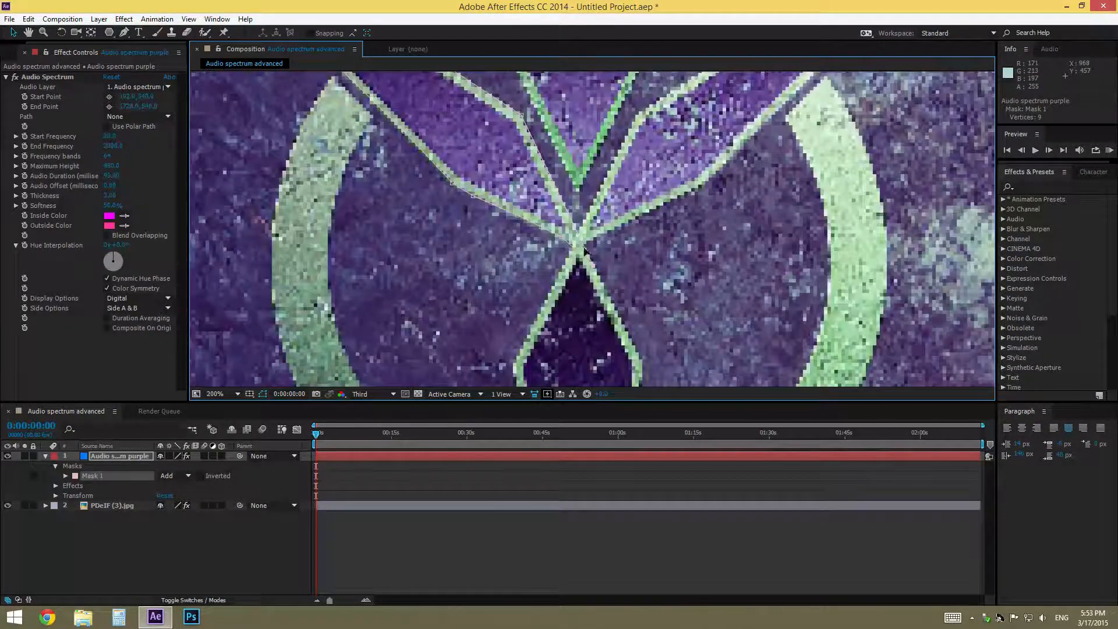
pyautogui.scroll(-2, 579, 213)
pyautogui.scroll(2, 585, 211)
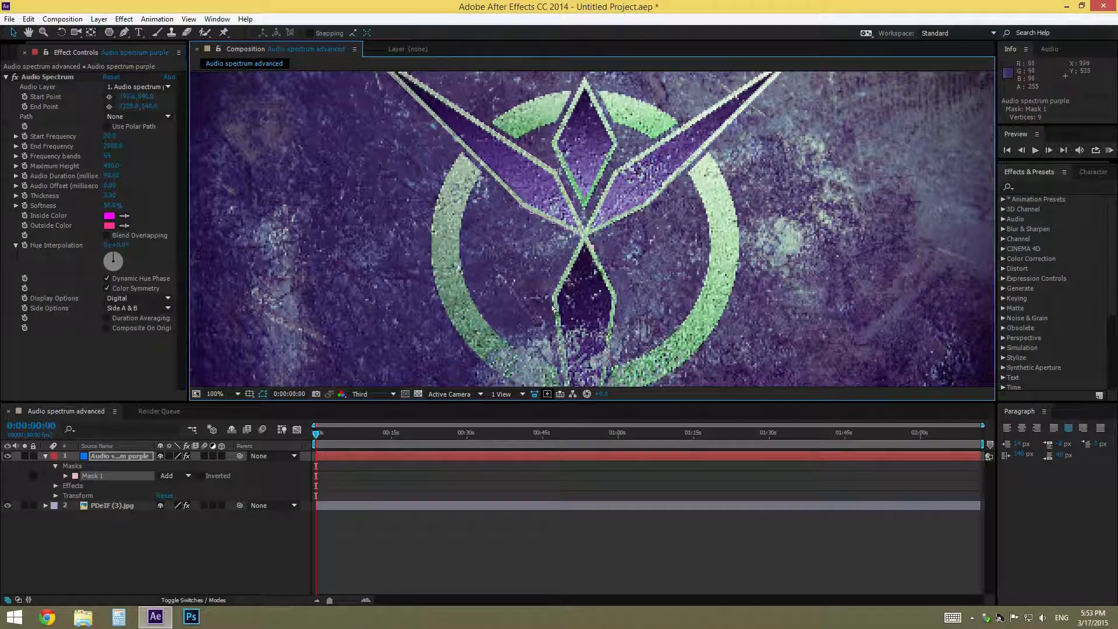
pyautogui.scroll(2, 590, 221)
pyautogui.moveTo(597, 271); pyautogui.dragTo(876, 341)
pyautogui.press('g')
pyautogui.scroll(-2, 588, 227)
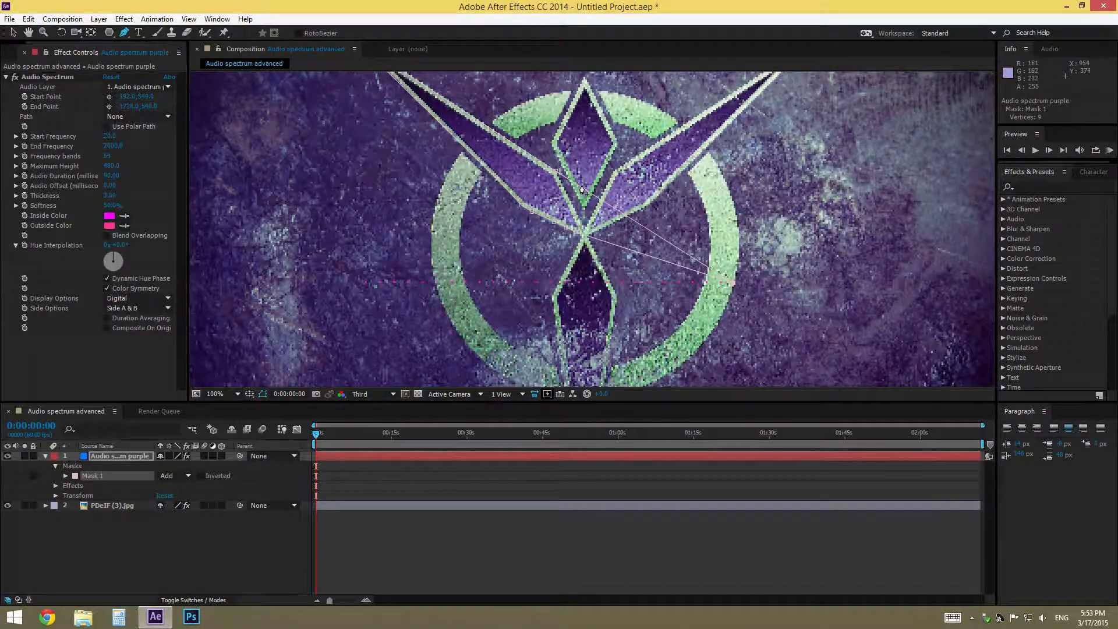
pyautogui.moveTo(581, 189); pyautogui.dragTo(587, 234)
pyautogui.moveTo(734, 284); pyautogui.dragTo(611, 330)
pyautogui.moveTo(604, 282); pyautogui.dragTo(705, 347)
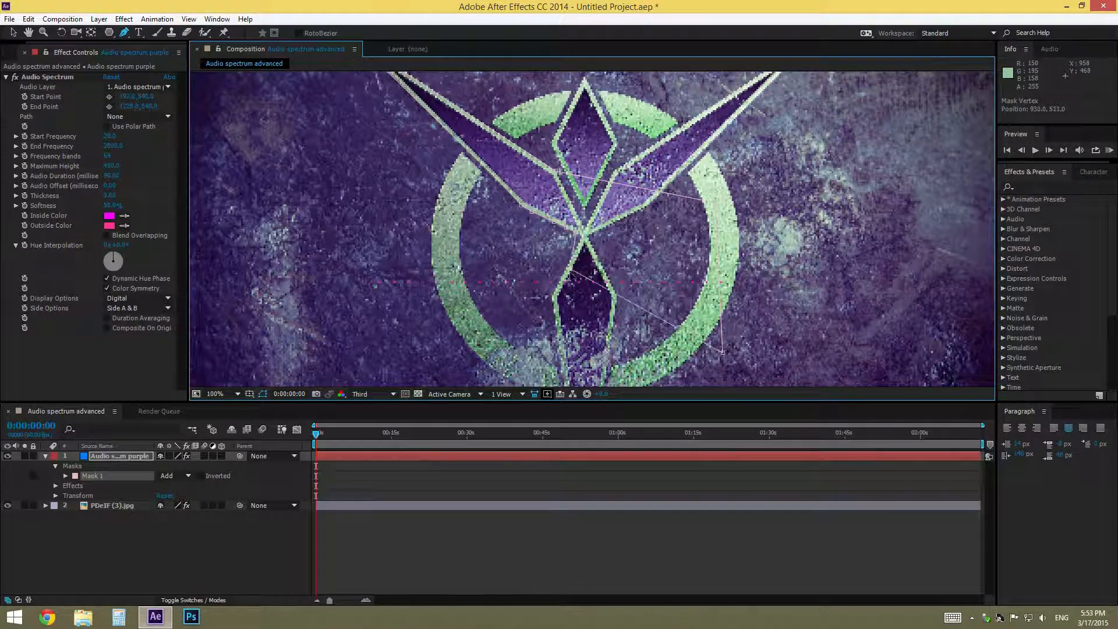
# - Place a mask vertex on the lower blade's left corner and fit the outline to the blade's upper left edge at the joint
pyautogui.moveTo(556, 300); pyautogui.dragTo(552, 301)
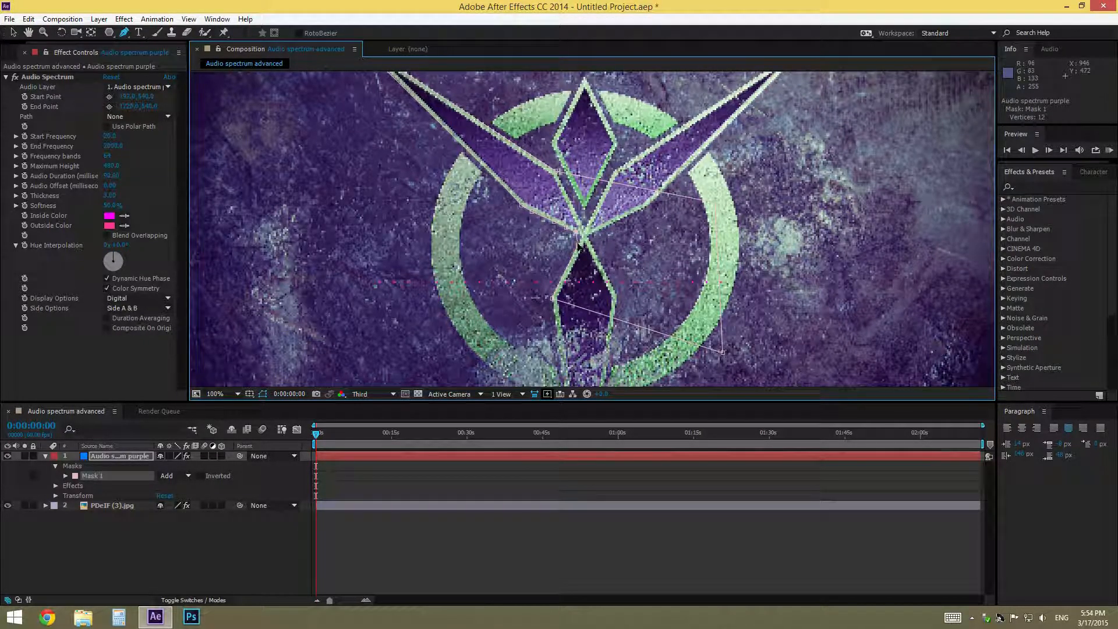
pyautogui.scroll(2, 582, 239)
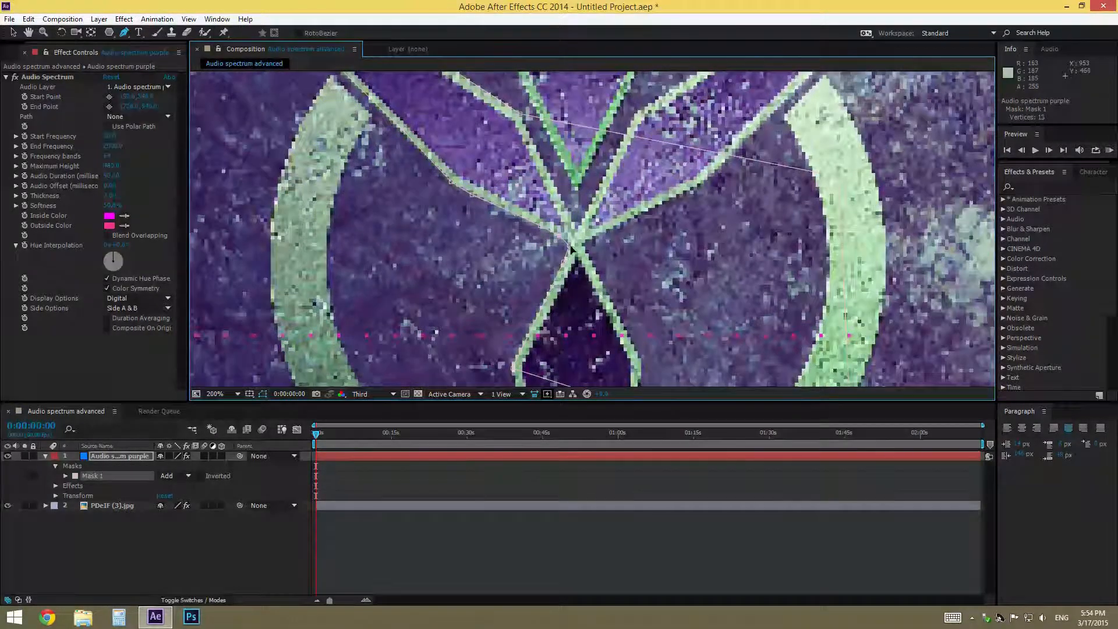
pyautogui.scroll(-4, 616, 265)
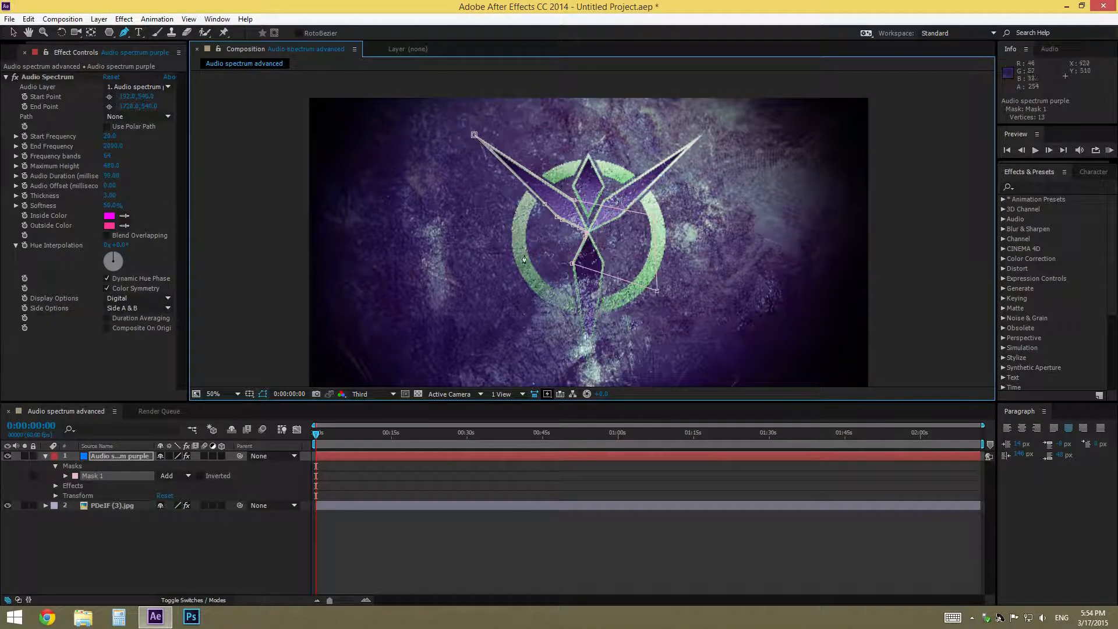
pyautogui.scroll(2, 589, 238)
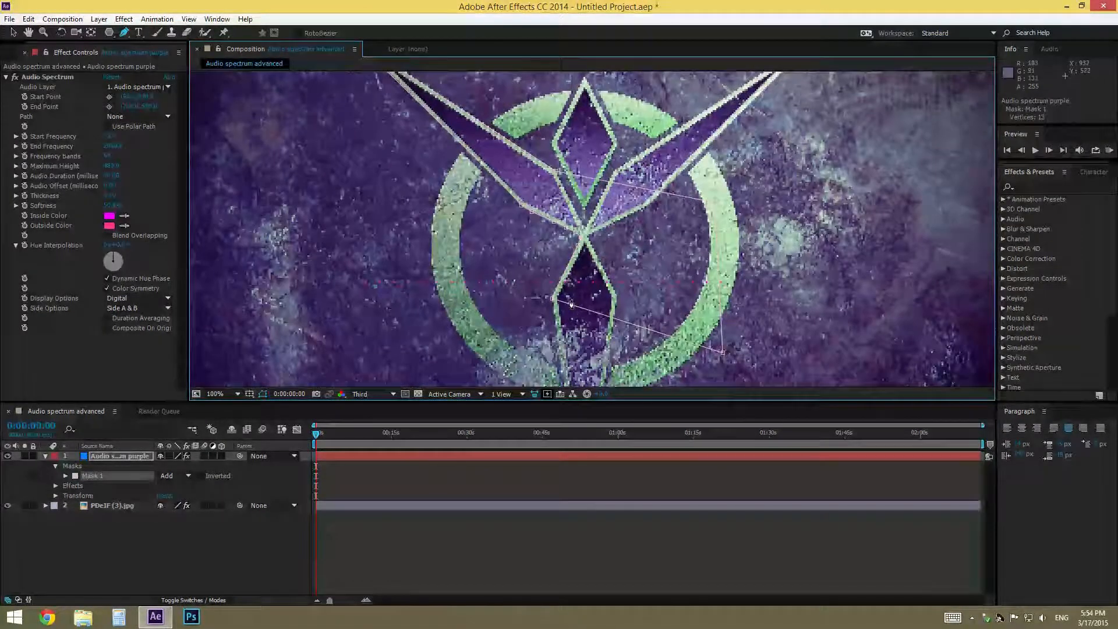
pyautogui.scroll(2, 540, 367)
pyautogui.moveTo(489, 379); pyautogui.dragTo(440, 349)
pyautogui.moveTo(505, 214); pyautogui.dragTo(503, 209)
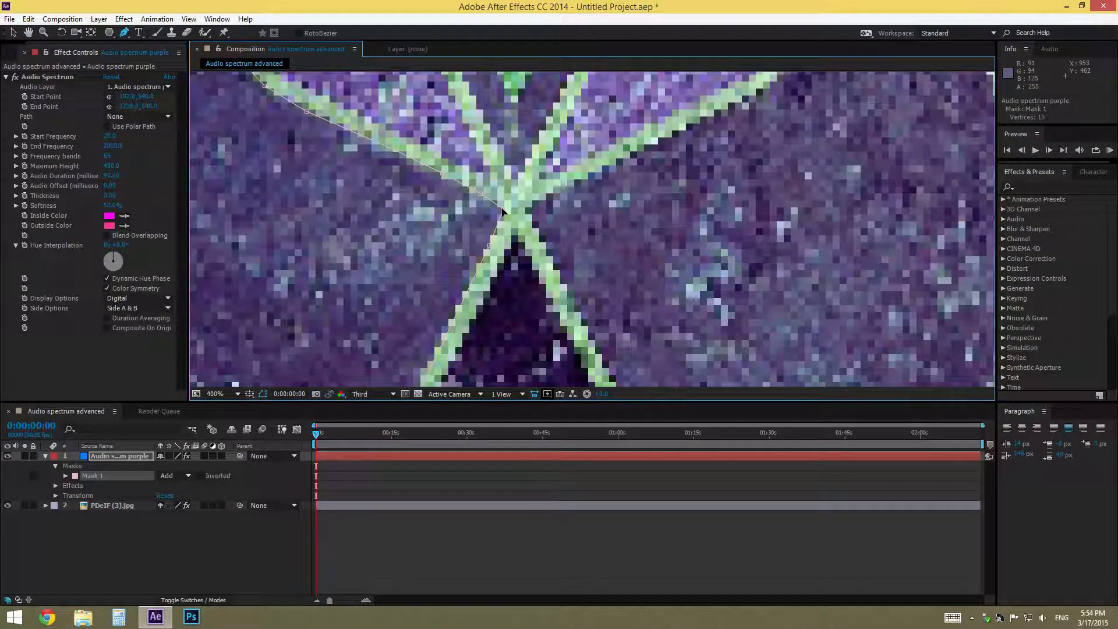
# - Extend the mask outline down the lower blade's left edge by moving the next vertex below its left corner
pyautogui.moveTo(513, 299); pyautogui.dragTo(588, 131)
pyautogui.moveTo(492, 317); pyautogui.dragTo(535, 165)
pyautogui.press('v')
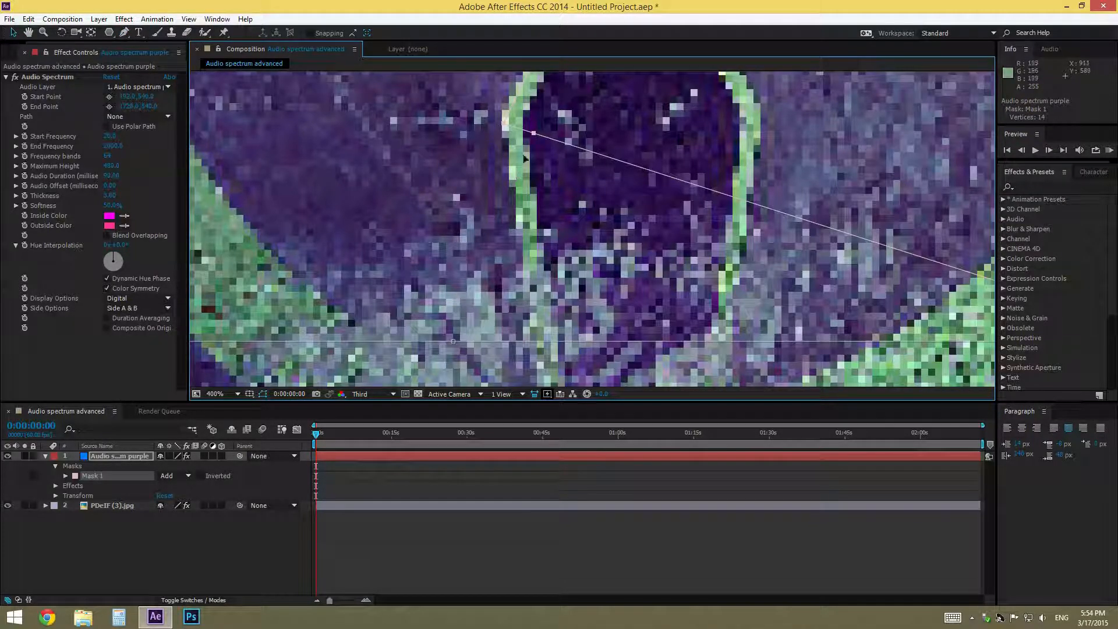
pyautogui.moveTo(534, 134); pyautogui.dragTo(528, 284)
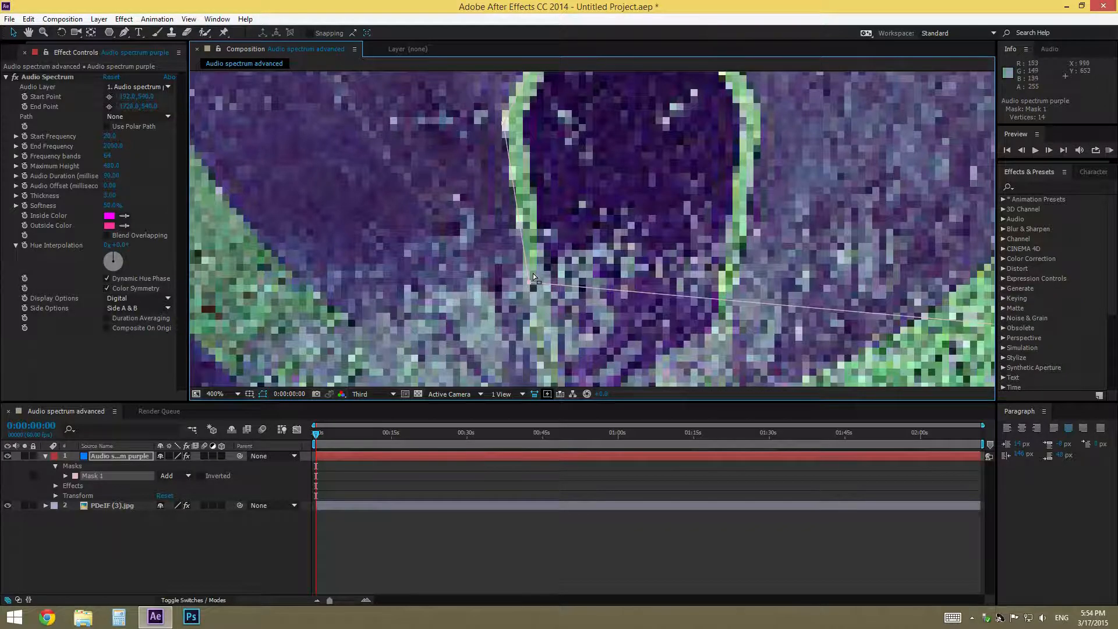
pyautogui.press(',')
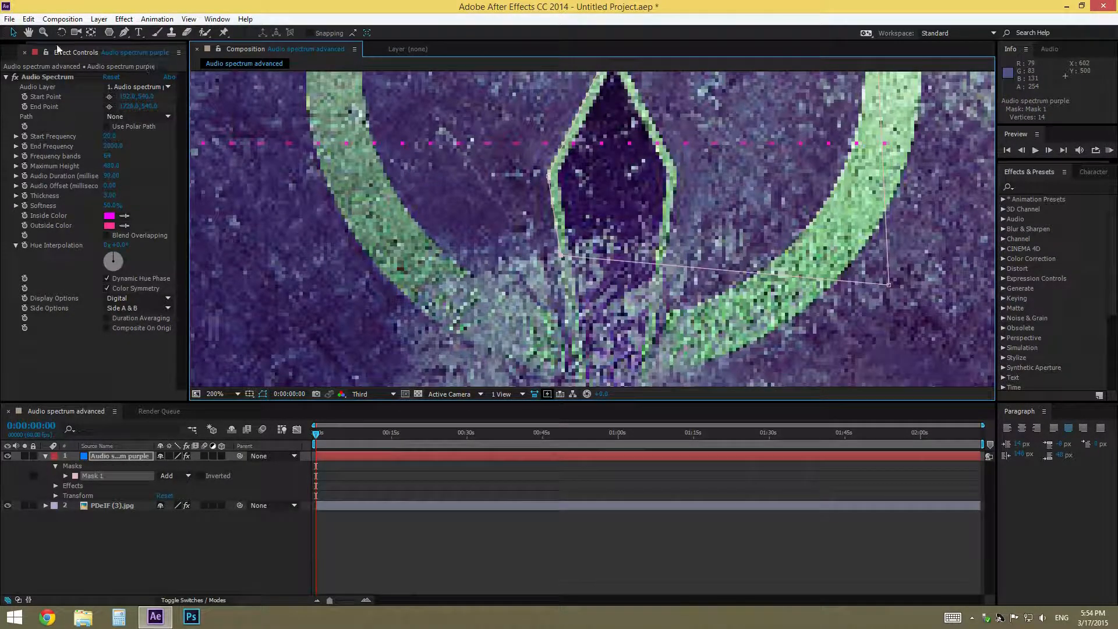
# - Add mask vertices down the lower blade's left edge and bring the outline to the blade's bottom tip
pyautogui.click(124, 32)
pyautogui.click(582, 263)
pyautogui.moveTo(585, 262); pyautogui.dragTo(569, 338)
pyautogui.click(581, 152)
pyautogui.press(',')
pyautogui.scroll(-1, 578, 301)
pyautogui.moveTo(586, 251); pyautogui.dragTo(589, 263)
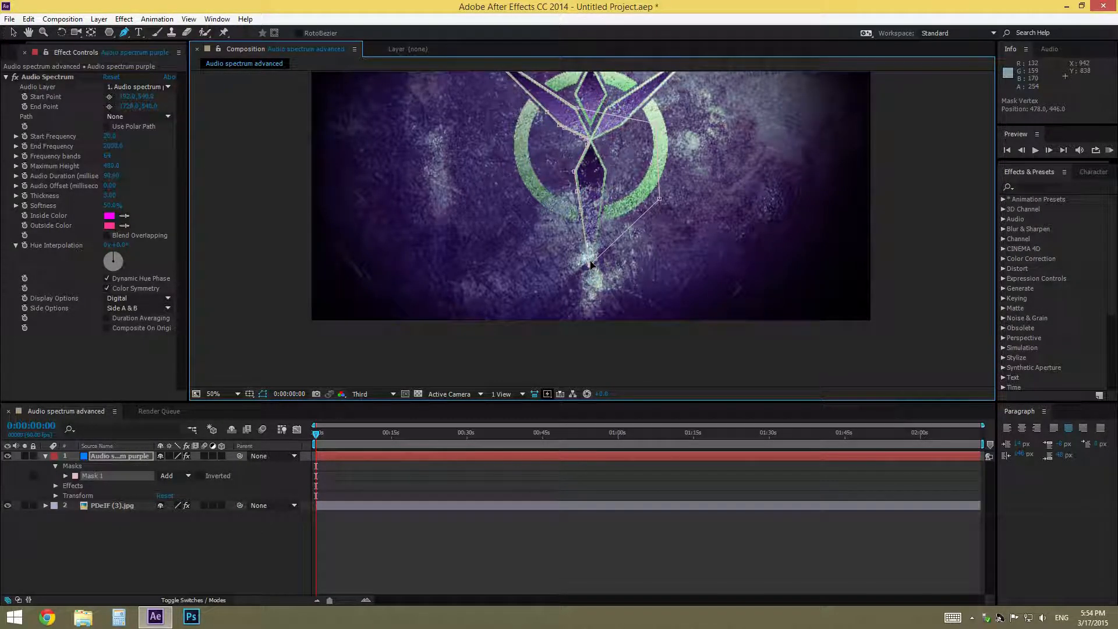
# - Add a mask vertex past the bottom tip and start the outline up the lower blade's right side
pyautogui.scroll(2, 604, 259)
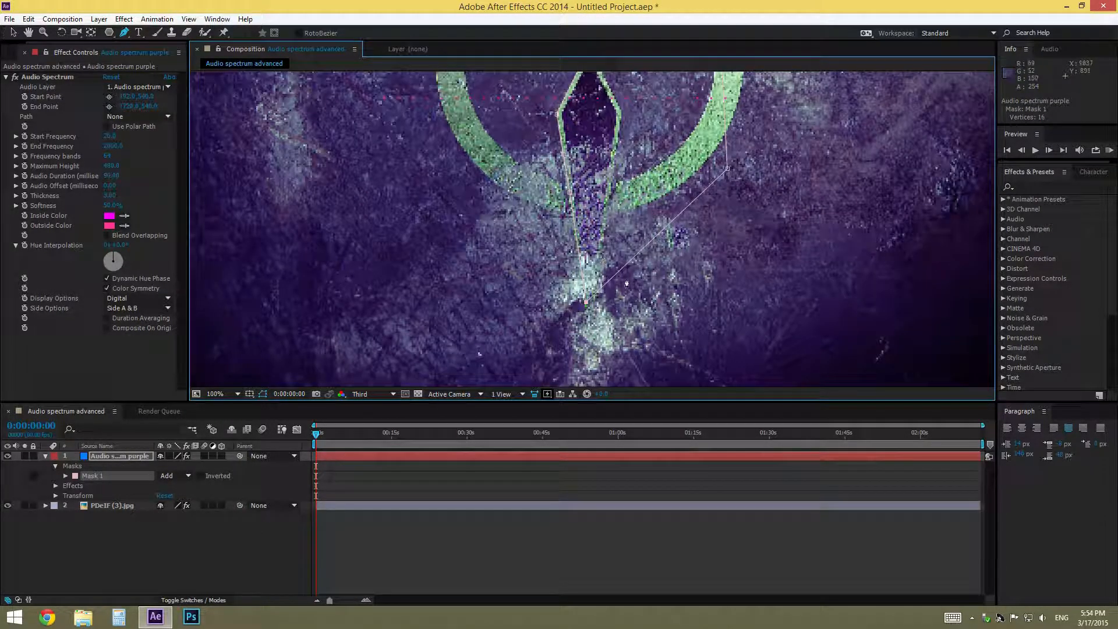
pyautogui.scroll(-1, 600, 302)
pyautogui.moveTo(586, 301)
pyautogui.mouseDown()
pyautogui.moveTo(587, 315)
pyautogui.moveTo(599, 284)
pyautogui.mouseUp()
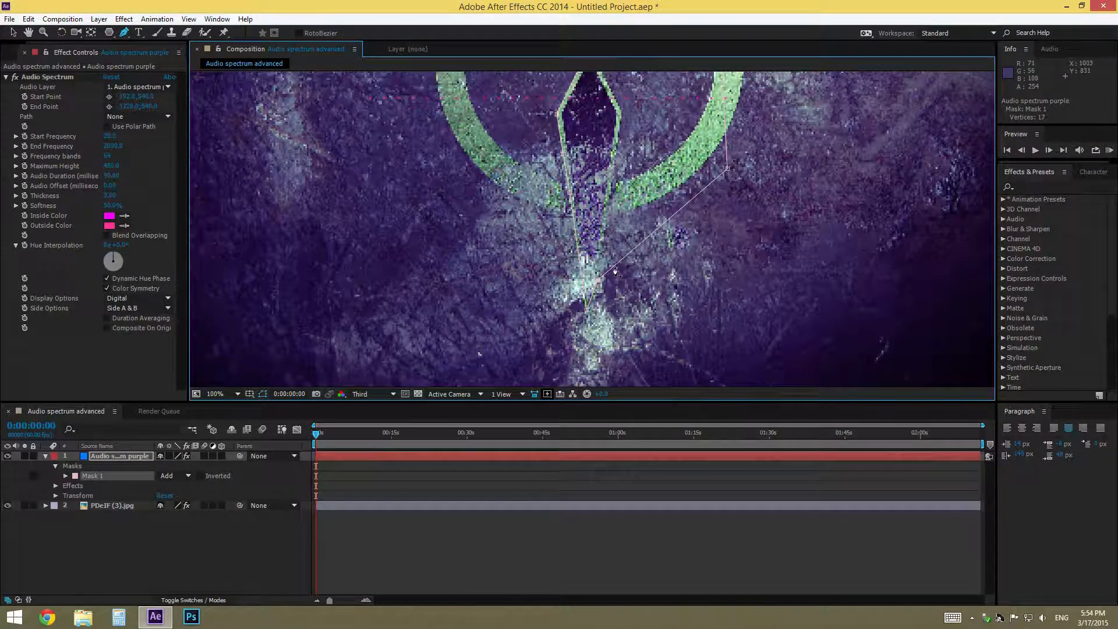
pyautogui.press('v')
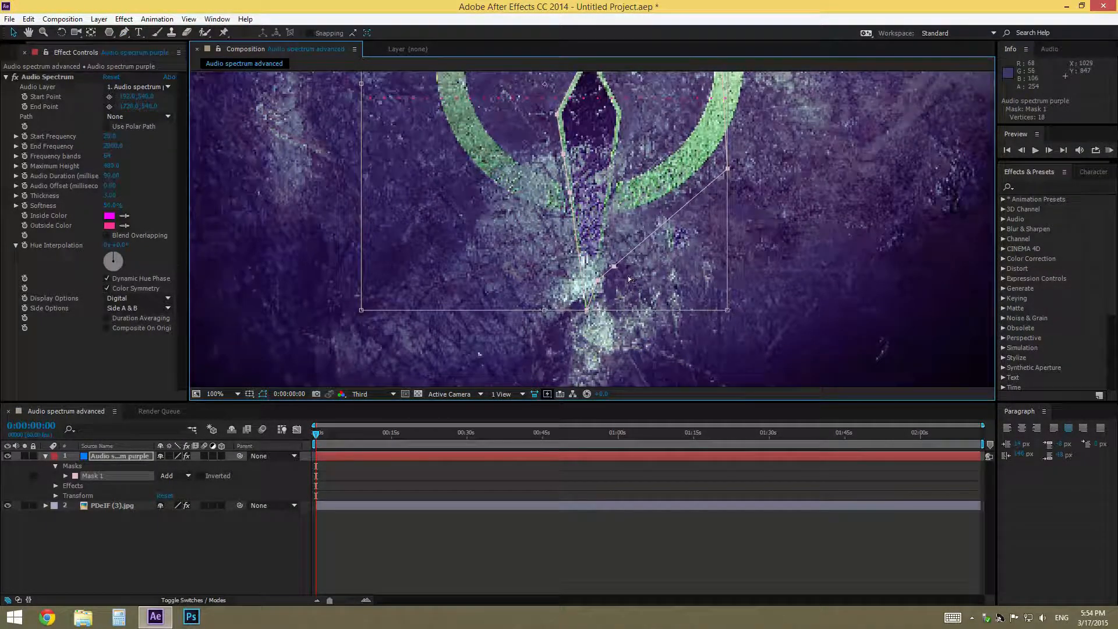
pyautogui.scroll(1, 630, 274)
pyautogui.moveTo(614, 262); pyautogui.dragTo(613, 254)
# - Fit the mask vertices closely around the lower blade's bottom tip and against its right edge just above
pyautogui.moveTo(599, 333); pyautogui.dragTo(605, 332)
pyautogui.scroll(-1, 604, 328)
pyautogui.scroll(2, 599, 294)
pyautogui.scroll(-5, 608, 319)
pyautogui.moveTo(601, 223); pyautogui.dragTo(577, 218)
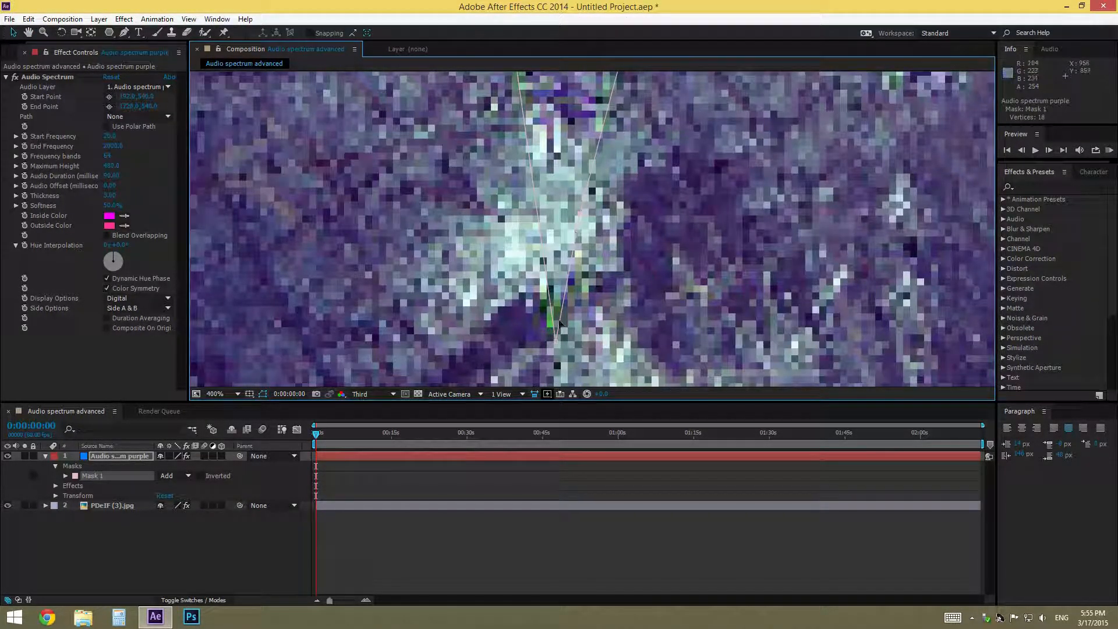
pyautogui.moveTo(557, 335); pyautogui.dragTo(554, 324)
pyautogui.scroll(-2, 554, 319)
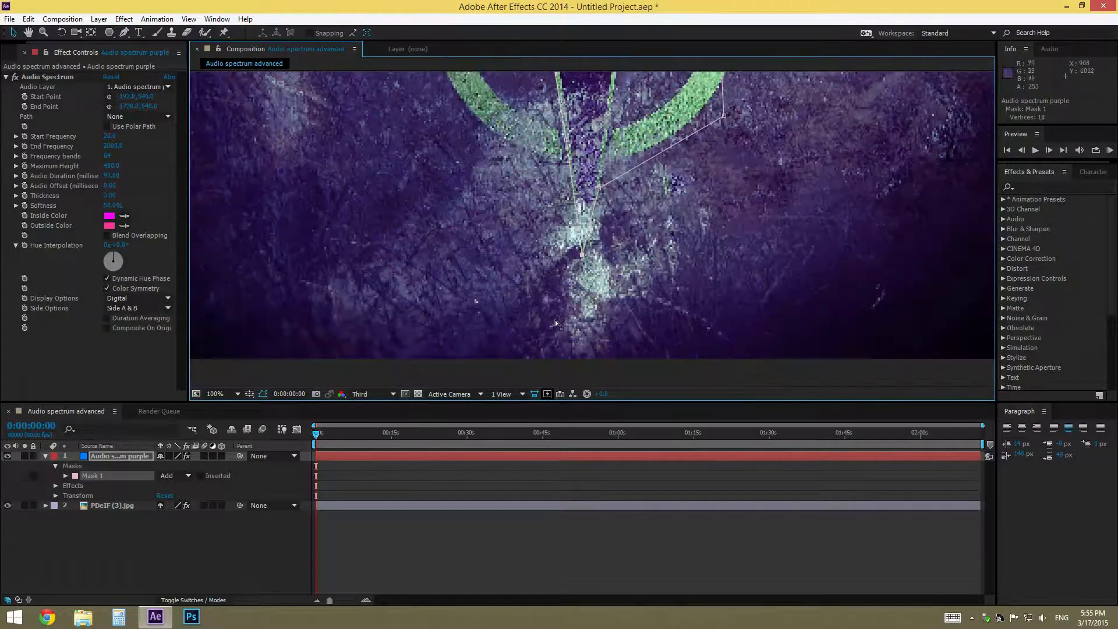
pyautogui.moveTo(605, 148); pyautogui.dragTo(604, 149)
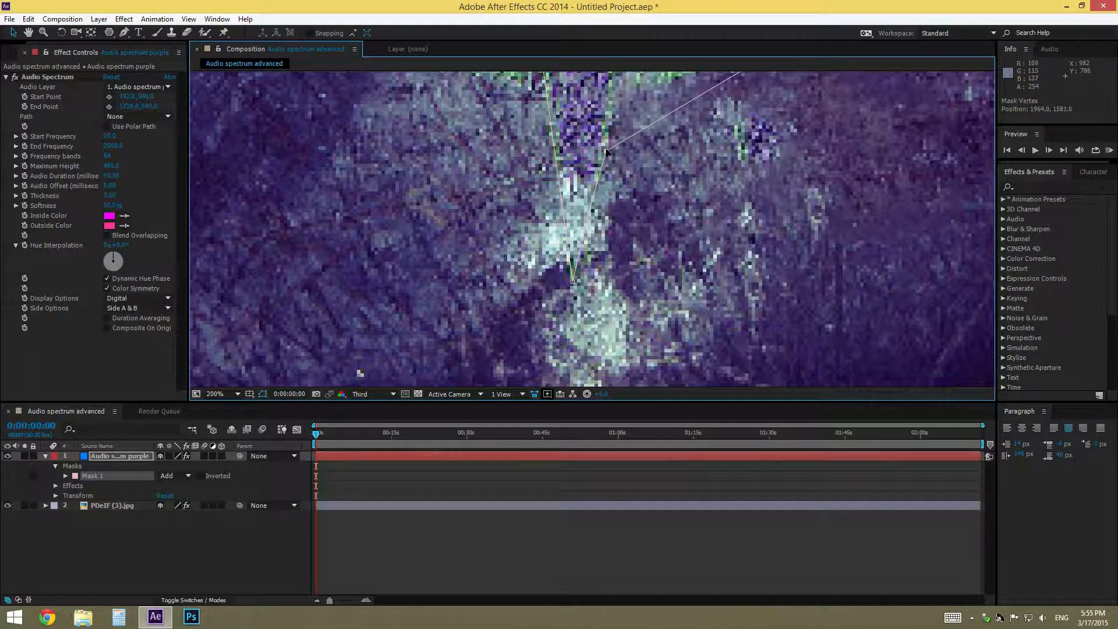
# - Add a mask vertex on the right side just above the bottom tip and align the outline with the edge
pyautogui.click(124, 33)
pyautogui.click(631, 134)
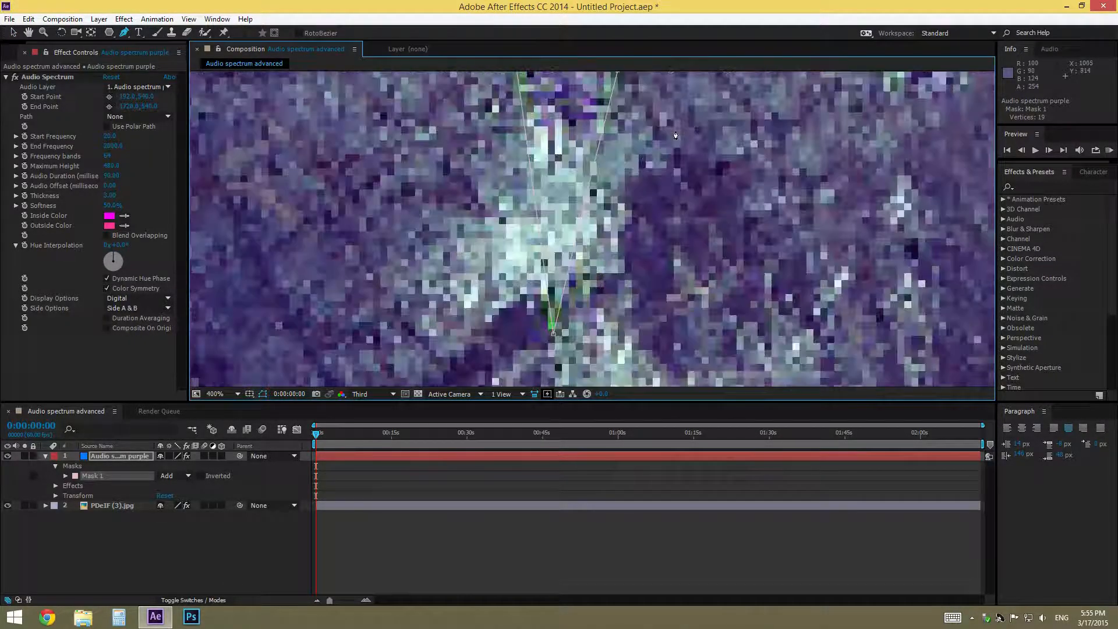
pyautogui.moveTo(671, 115); pyautogui.dragTo(580, 283)
pyautogui.moveTo(563, 347); pyautogui.dragTo(560, 346)
pyautogui.moveTo(578, 280); pyautogui.dragTo(573, 269)
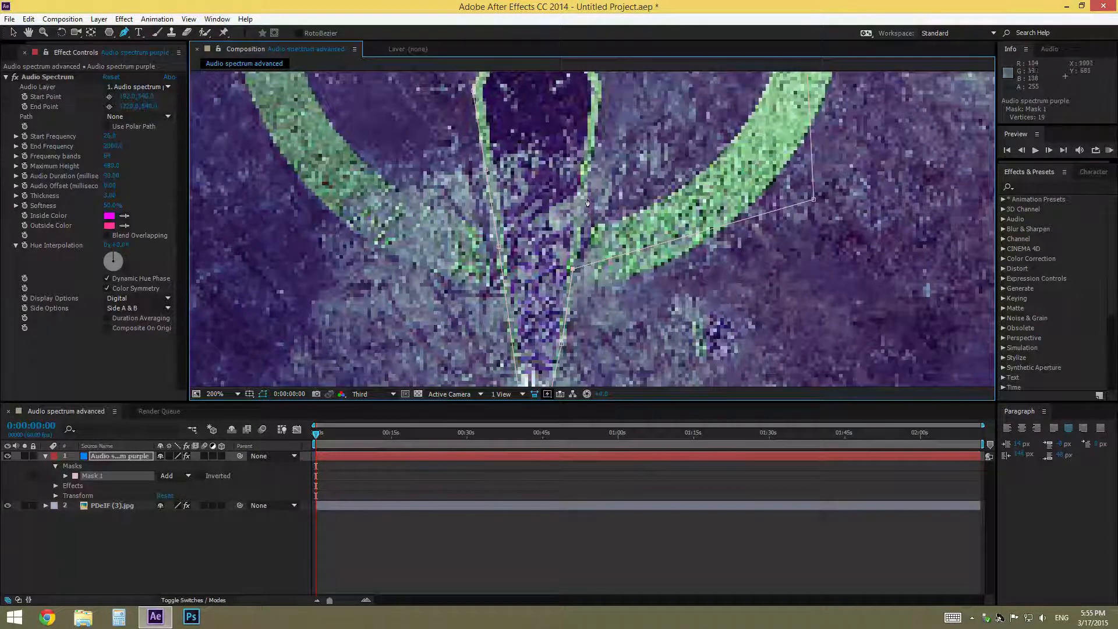
# - Add mask vertices up the lower blade's right edge and bring the outline to the blade's right corner
pyautogui.press(',')
pyautogui.press('space')
pyautogui.moveTo(608, 143); pyautogui.dragTo(544, 244)
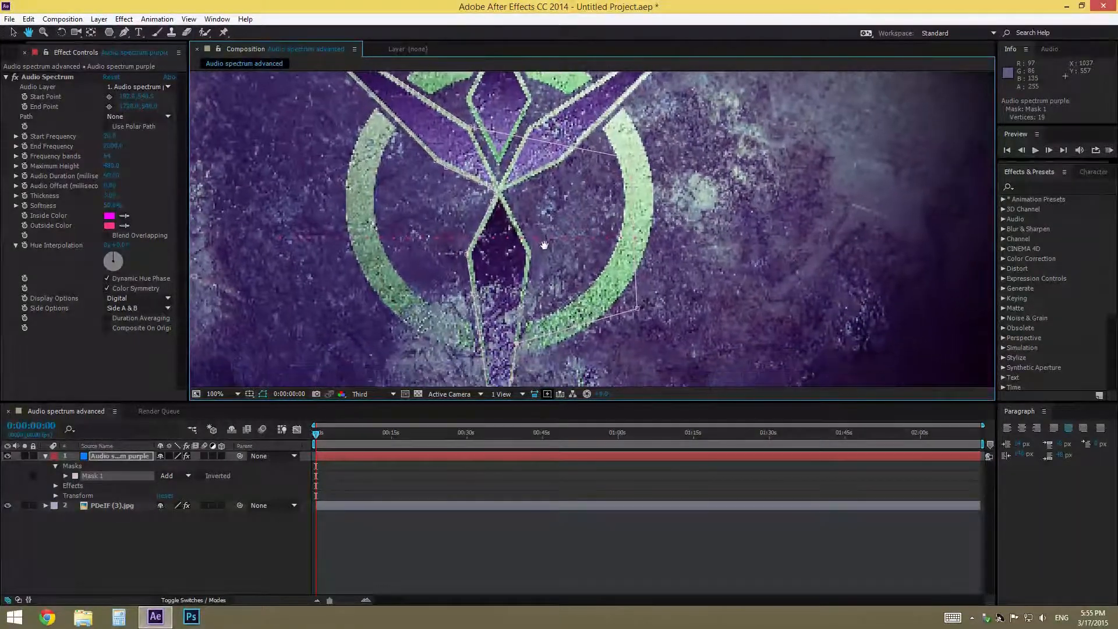
pyautogui.click(526, 340)
pyautogui.moveTo(526, 339); pyautogui.dragTo(528, 269)
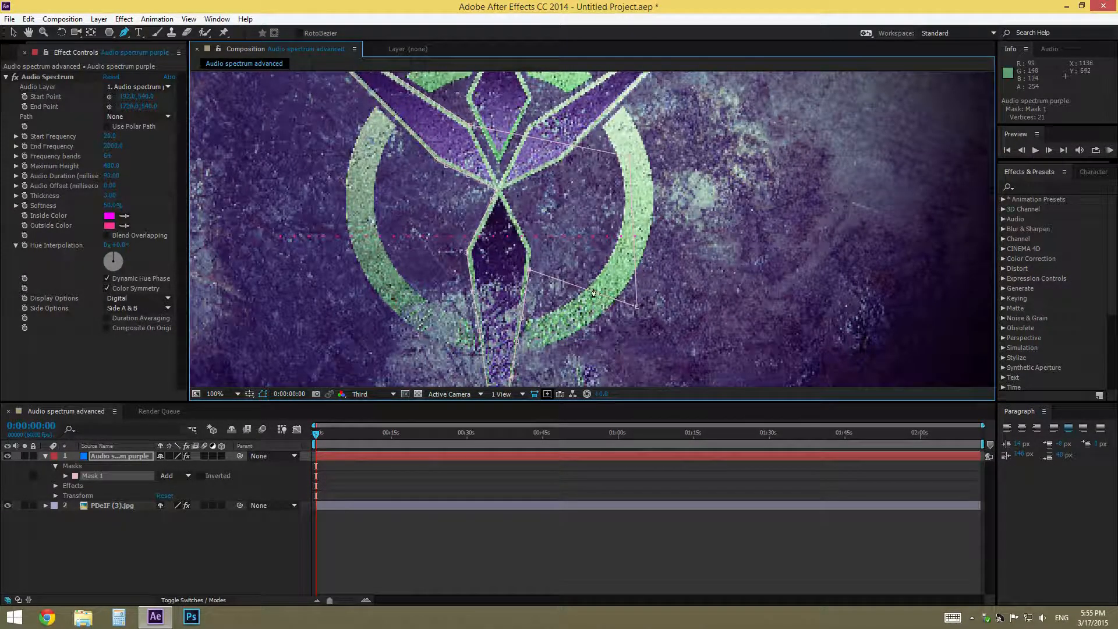
pyautogui.click(529, 273)
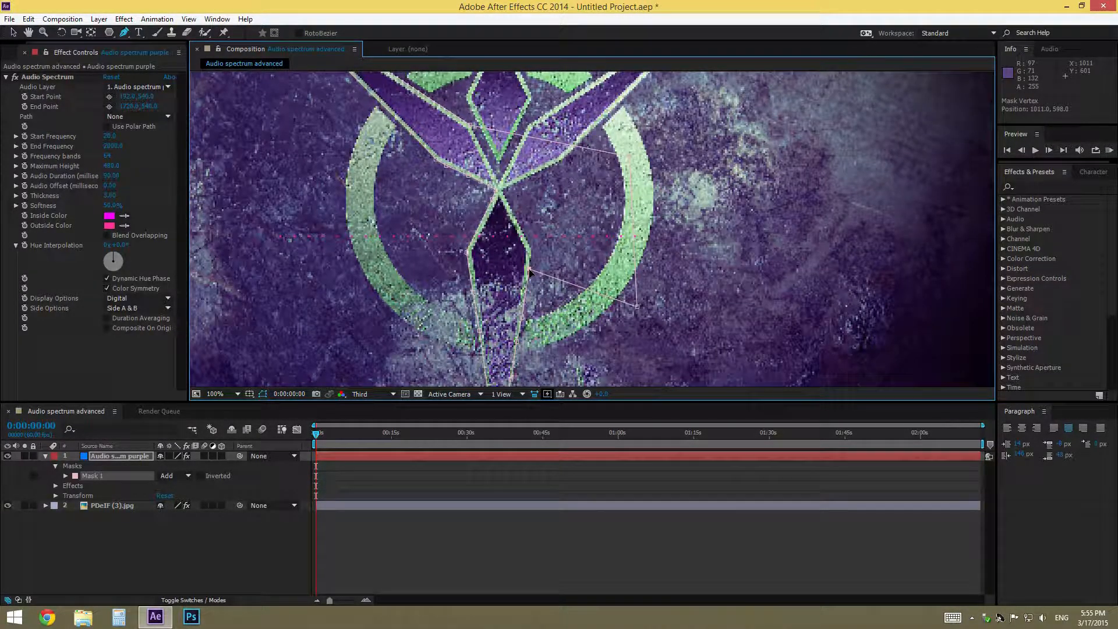
pyautogui.moveTo(529, 270); pyautogui.dragTo(533, 249)
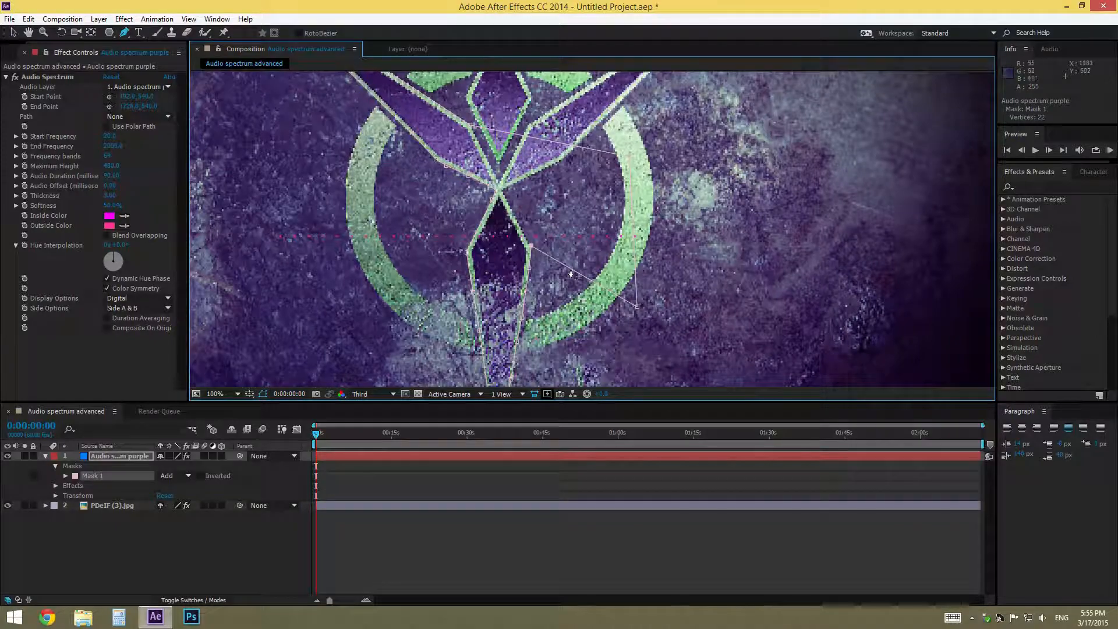
# - Fit the mask outline to the blade's right corner and upper right edge, ending at the central joint
pyautogui.moveTo(639, 307); pyautogui.dragTo(514, 217)
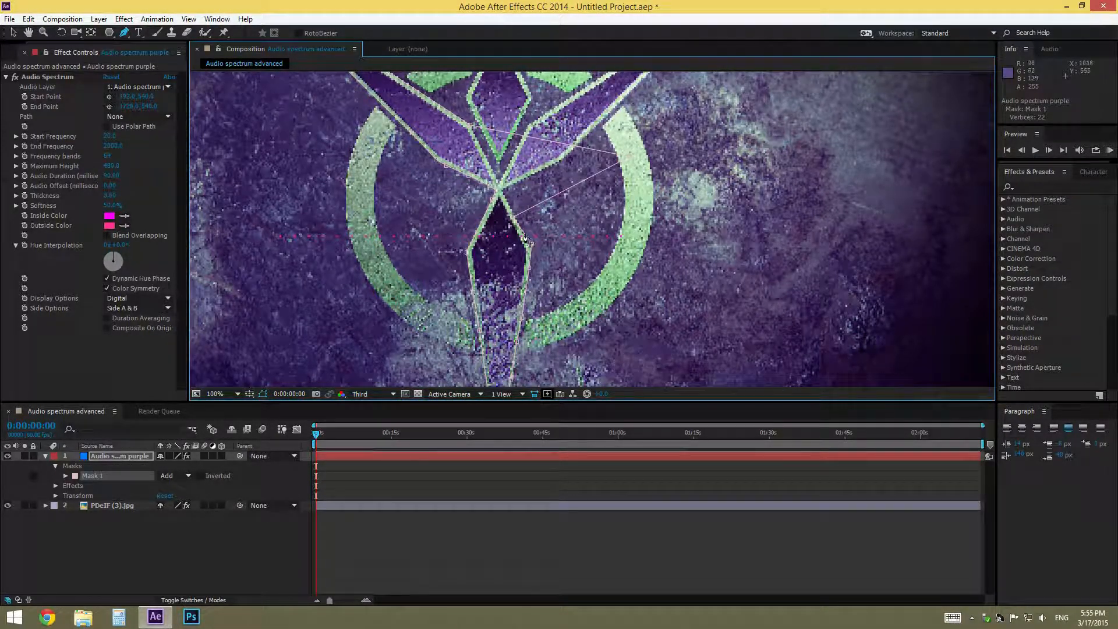
pyautogui.press('.')
pyautogui.moveTo(516, 270); pyautogui.dragTo(570, 219)
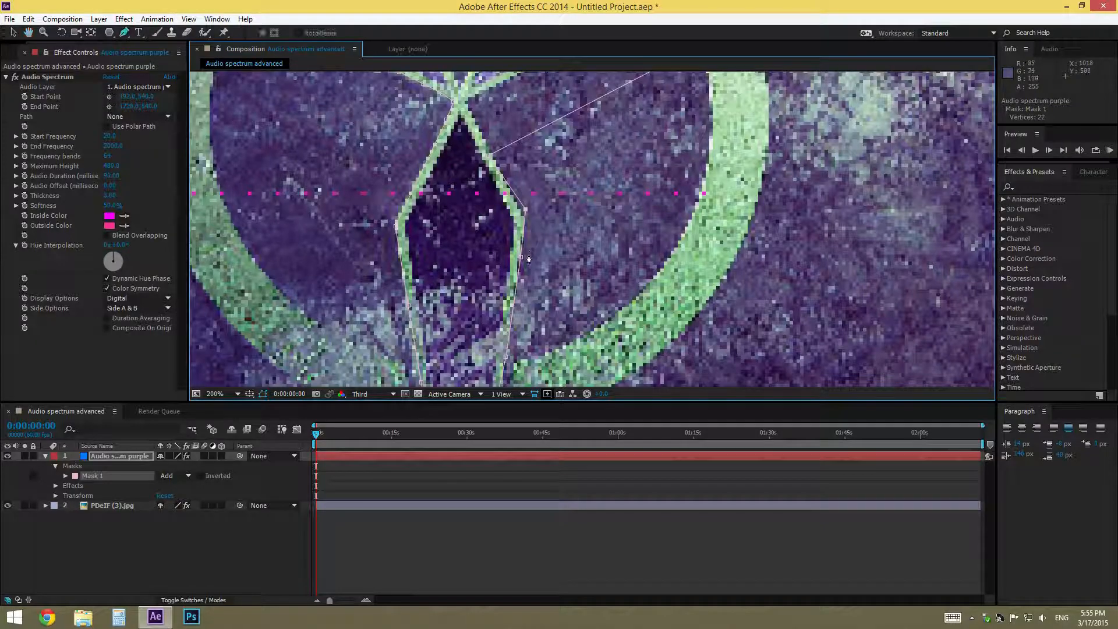
pyautogui.moveTo(521, 258); pyautogui.dragTo(521, 264)
pyautogui.moveTo(520, 141); pyautogui.dragTo(475, 118)
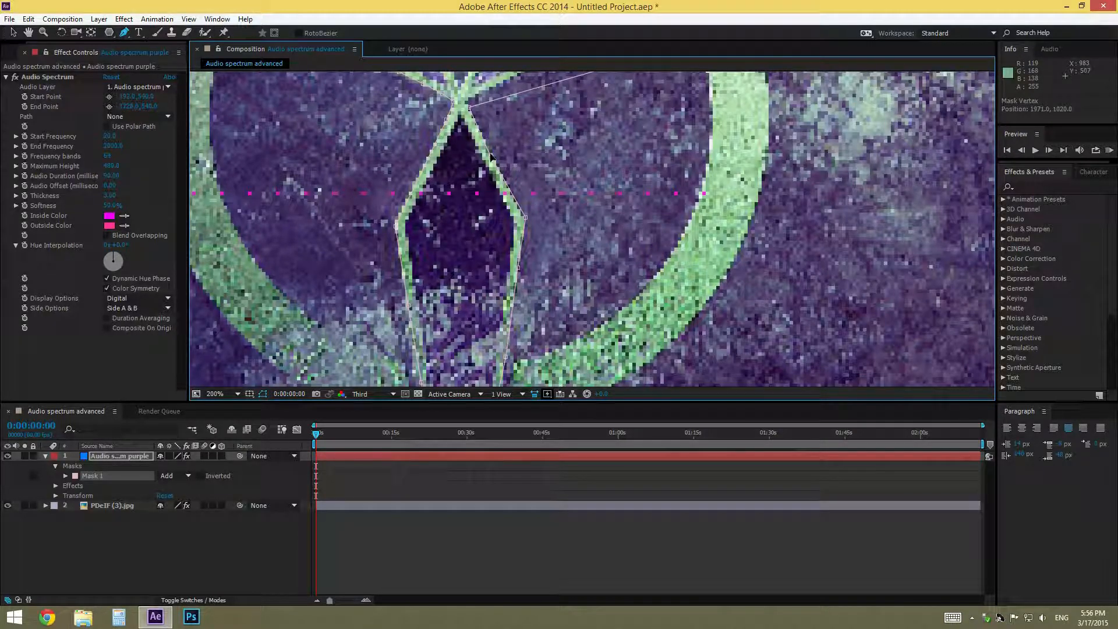
pyautogui.moveTo(525, 218); pyautogui.dragTo(523, 212)
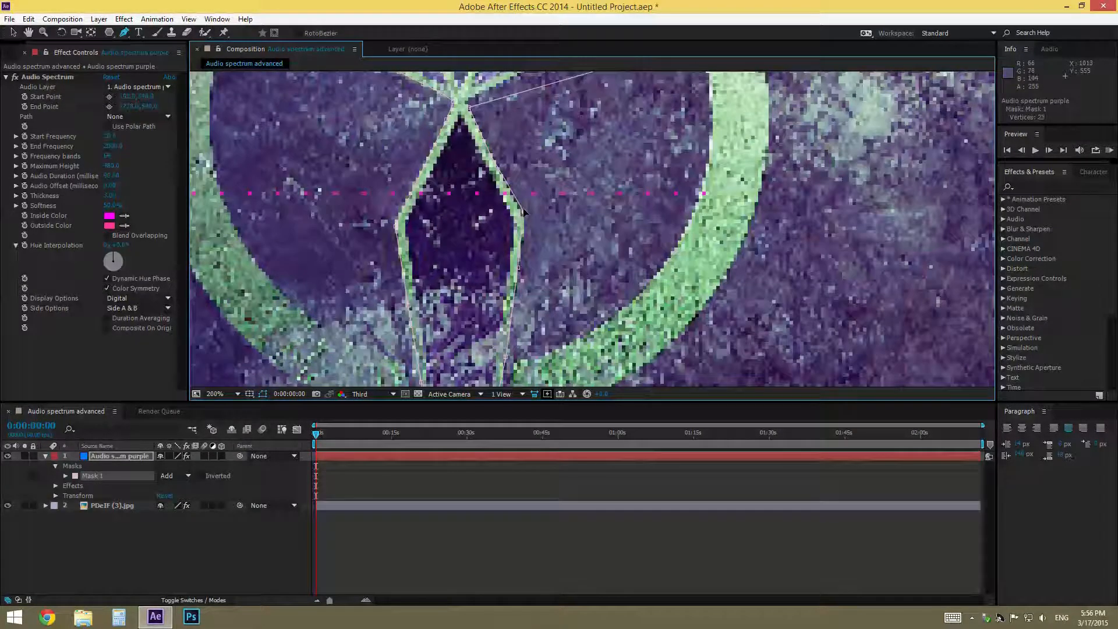
# - Trace the right wing's lower edge from the central joint and pull the surplus mask vertex up beyond the ring's end
pyautogui.scroll(4, 502, 245)
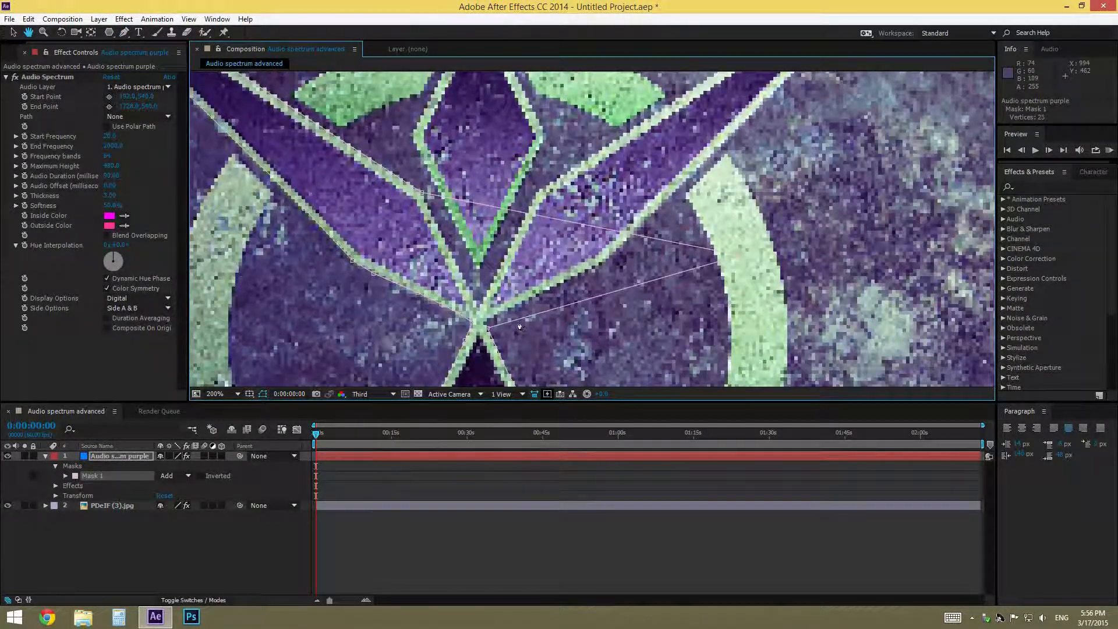
pyautogui.moveTo(504, 325); pyautogui.dragTo(574, 279)
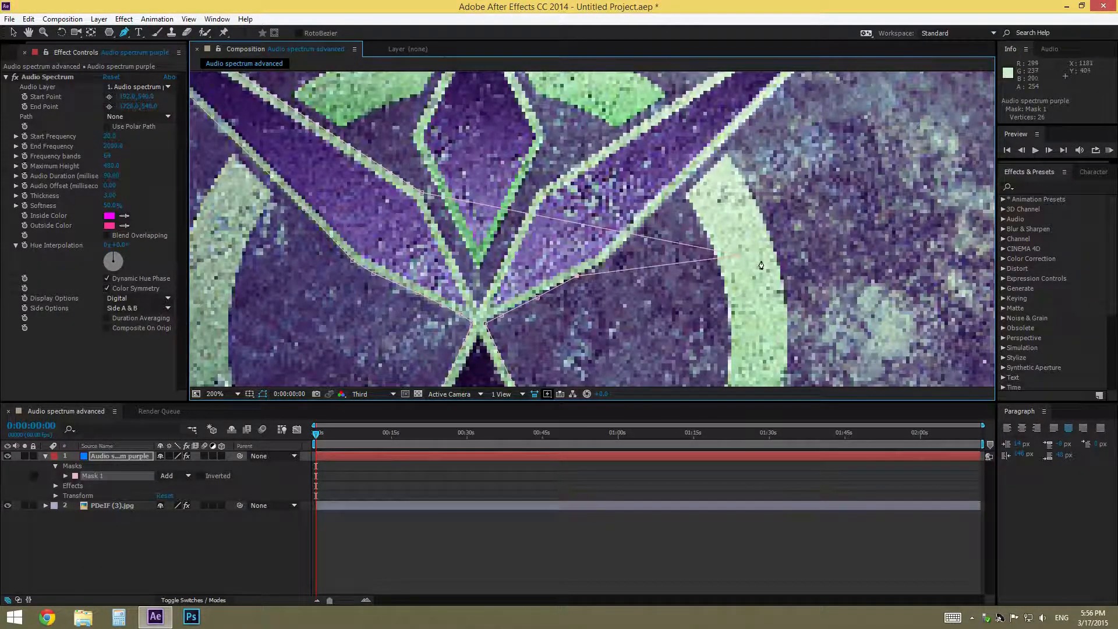
pyautogui.moveTo(719, 255); pyautogui.dragTo(829, 110)
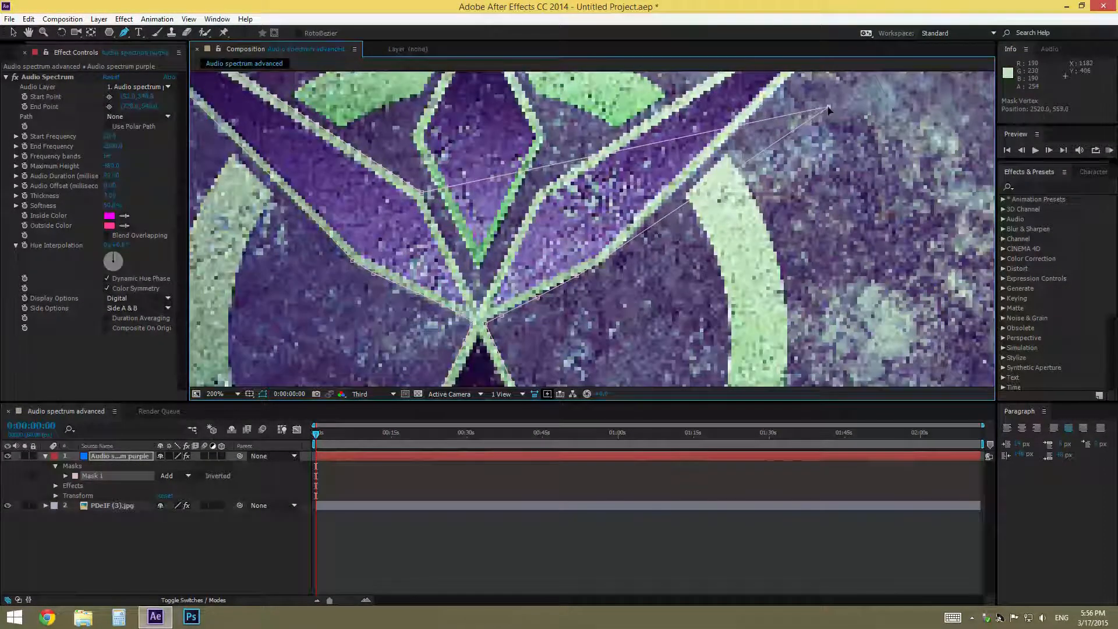
# - Refine the mask outline around the right wing's lower corner with additional vertices, undoing the misplaced edits
pyautogui.press('h')
pyautogui.moveTo(568, 305); pyautogui.dragTo(494, 336)
pyautogui.press('g')
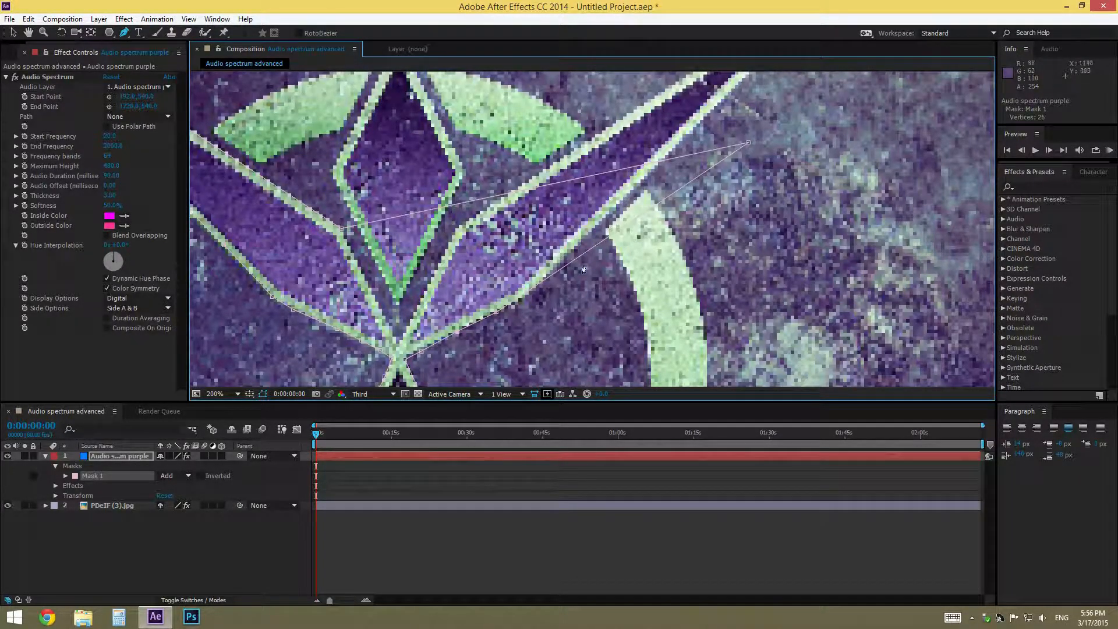
pyautogui.moveTo(592, 294); pyautogui.dragTo(628, 299)
pyautogui.hotkey('ctrl', 'z')
pyautogui.scroll(1, 517, 308)
pyautogui.moveTo(517, 325); pyautogui.dragTo(532, 201)
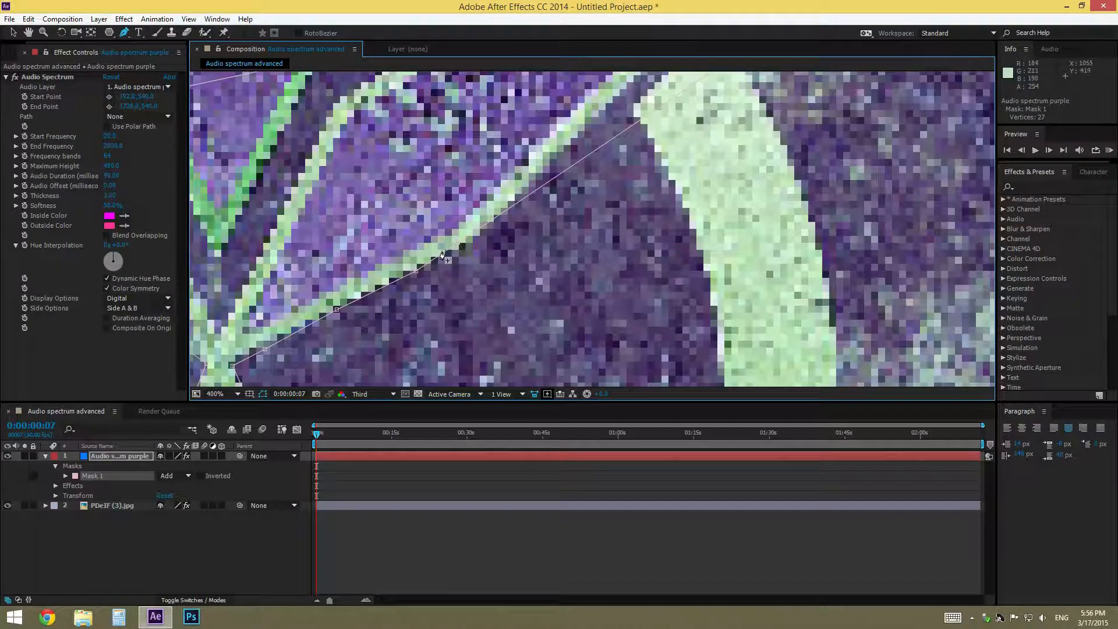
pyautogui.hotkey('ctrl', 'z')
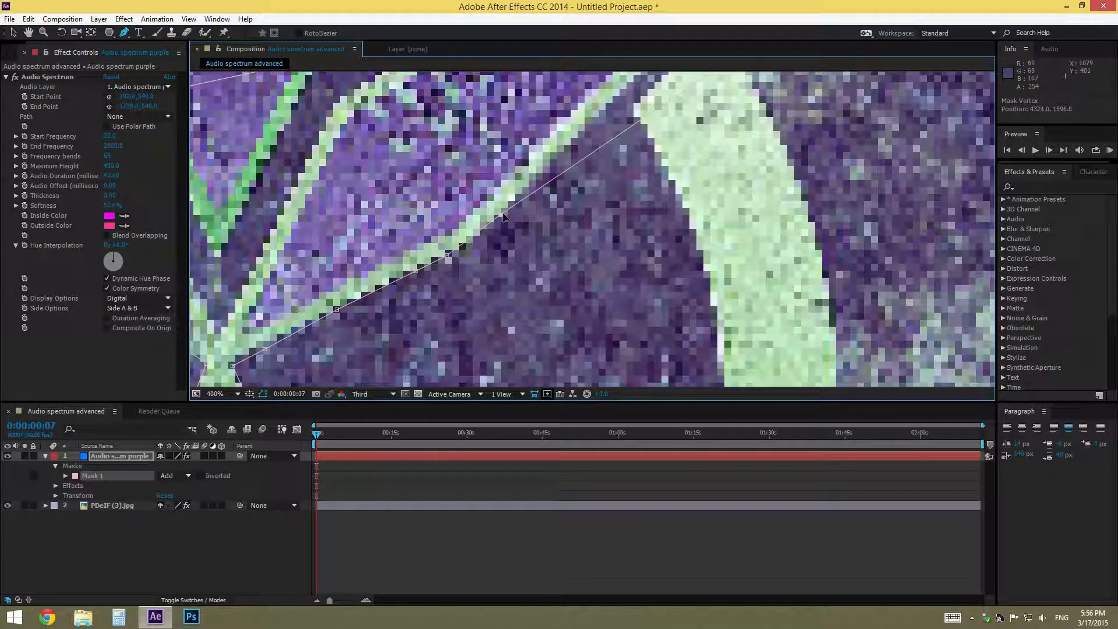
pyautogui.moveTo(559, 182); pyautogui.dragTo(486, 284)
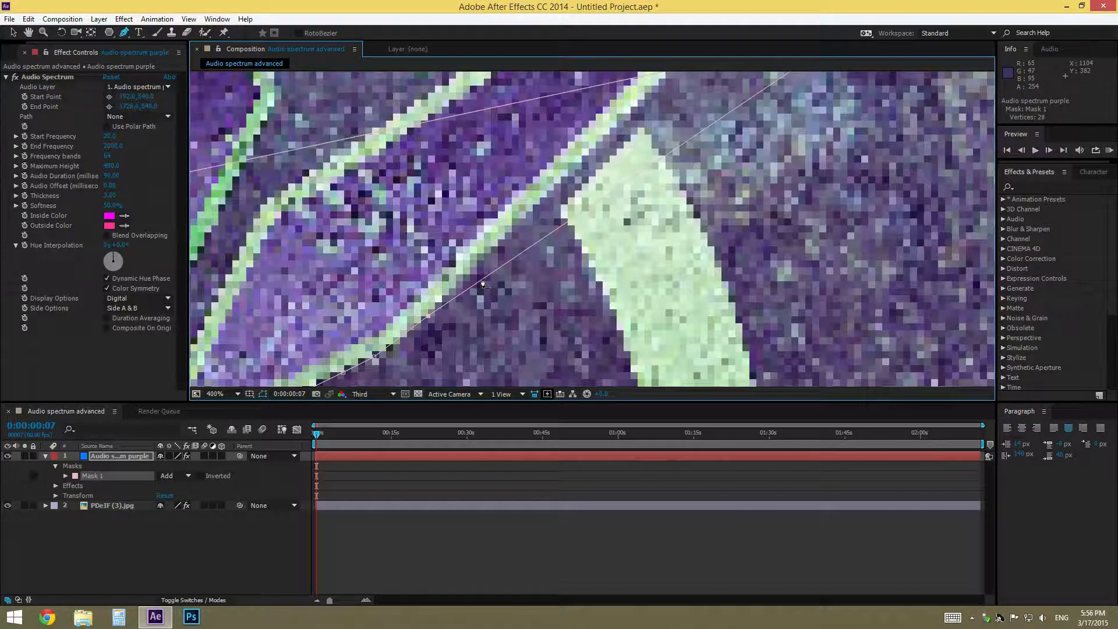
# - Set the composition's preview resolution to Full and adjust the mask vertex at the left of the central joint
pyautogui.click(381, 394)
pyautogui.click(384, 421)
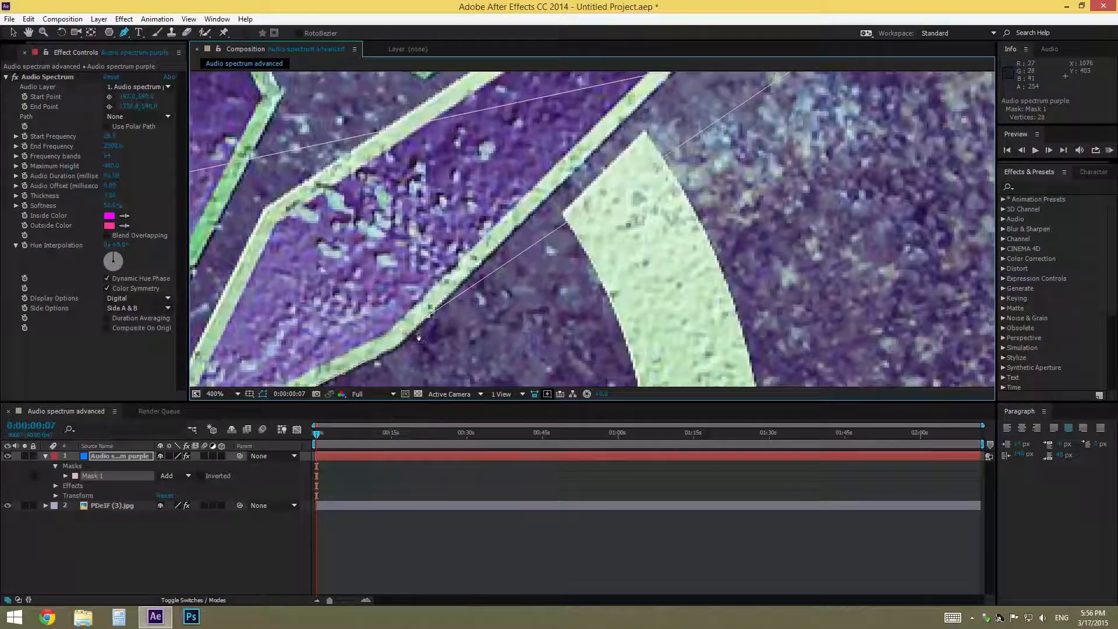
pyautogui.scroll(-1, 395, 354)
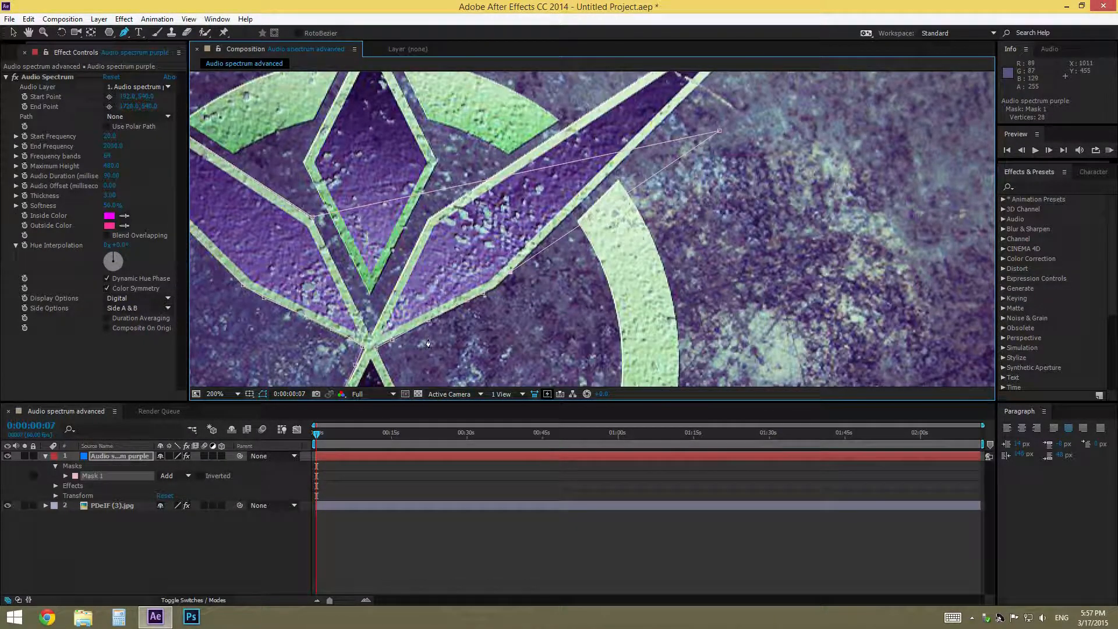
pyautogui.scroll(1, 373, 356)
pyautogui.moveTo(357, 361); pyautogui.dragTo(592, 179)
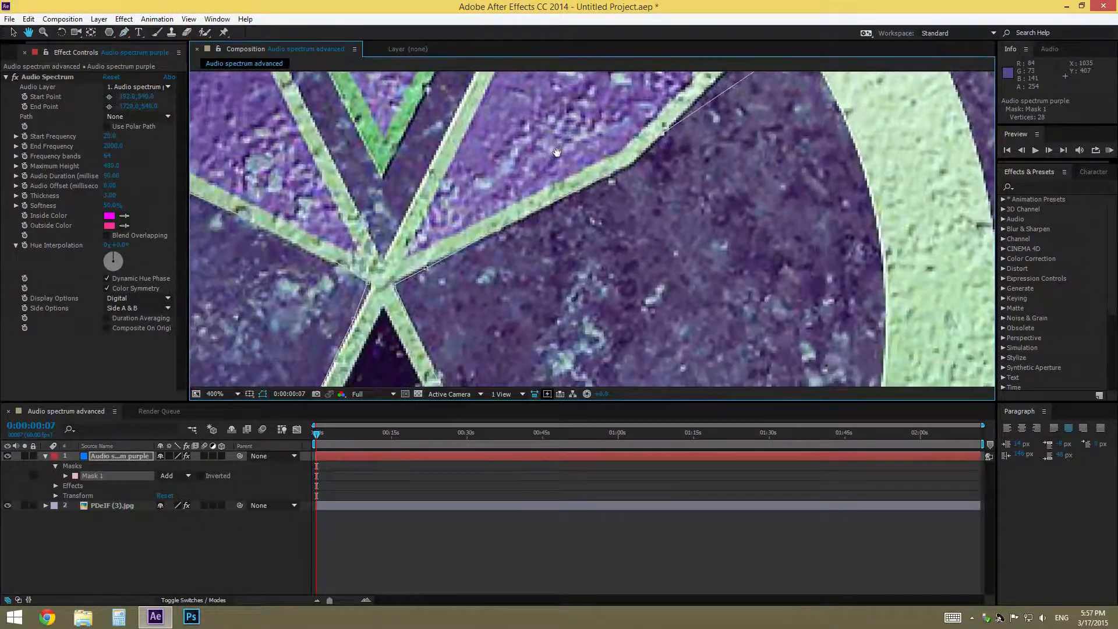
pyautogui.moveTo(368, 283); pyautogui.dragTo(371, 285)
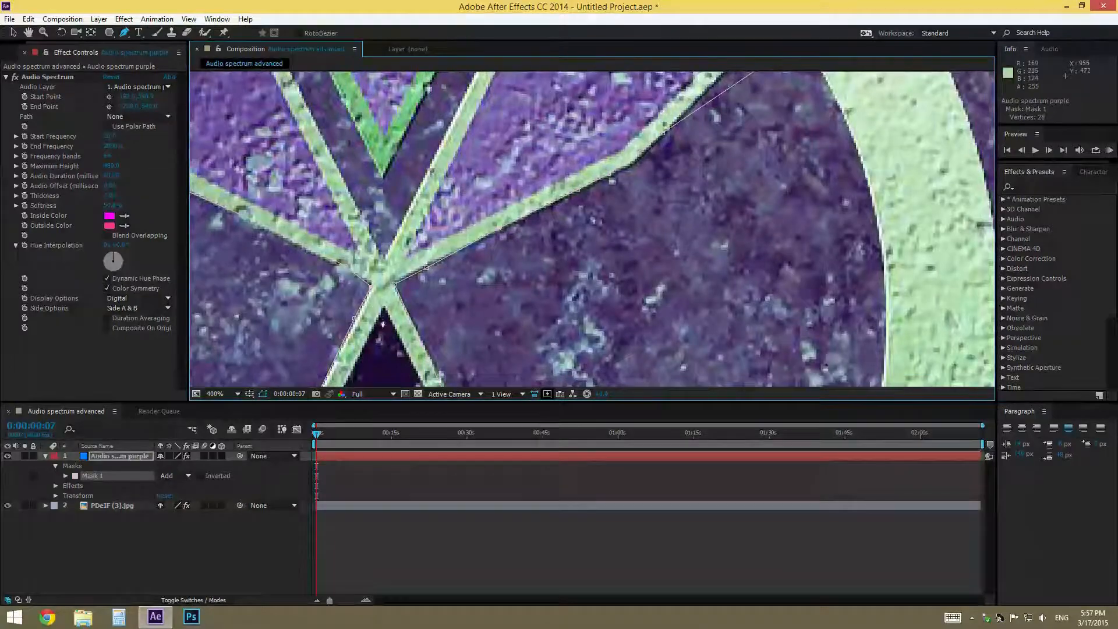
# - Follow the mask outline down the lower blade and align the vertex at its bottom tip
pyautogui.moveTo(390, 325); pyautogui.dragTo(418, 146)
pyautogui.moveTo(542, 203); pyautogui.dragTo(564, 108)
pyautogui.moveTo(556, 227); pyautogui.dragTo(436, 123)
pyautogui.moveTo(438, 233); pyautogui.dragTo(436, 140)
pyautogui.moveTo(460, 279); pyautogui.dragTo(478, 171)
pyautogui.moveTo(474, 318); pyautogui.dragTo(492, 122)
pyautogui.moveTo(457, 347); pyautogui.dragTo(455, 358)
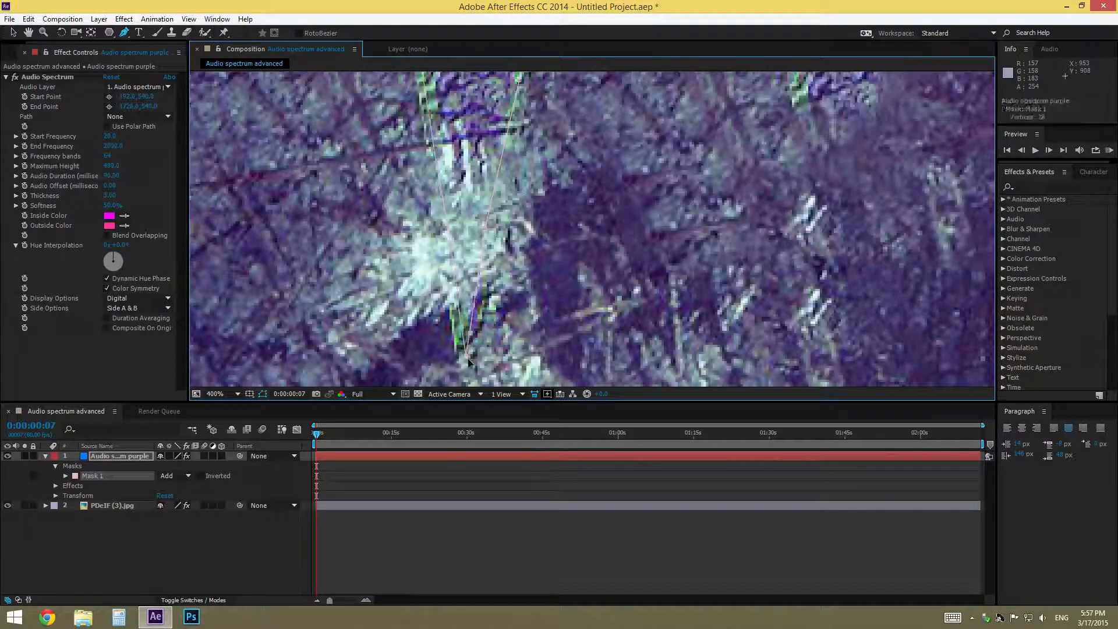
pyautogui.moveTo(485, 197); pyautogui.dragTo(484, 349)
pyautogui.scroll(-6, 484, 348)
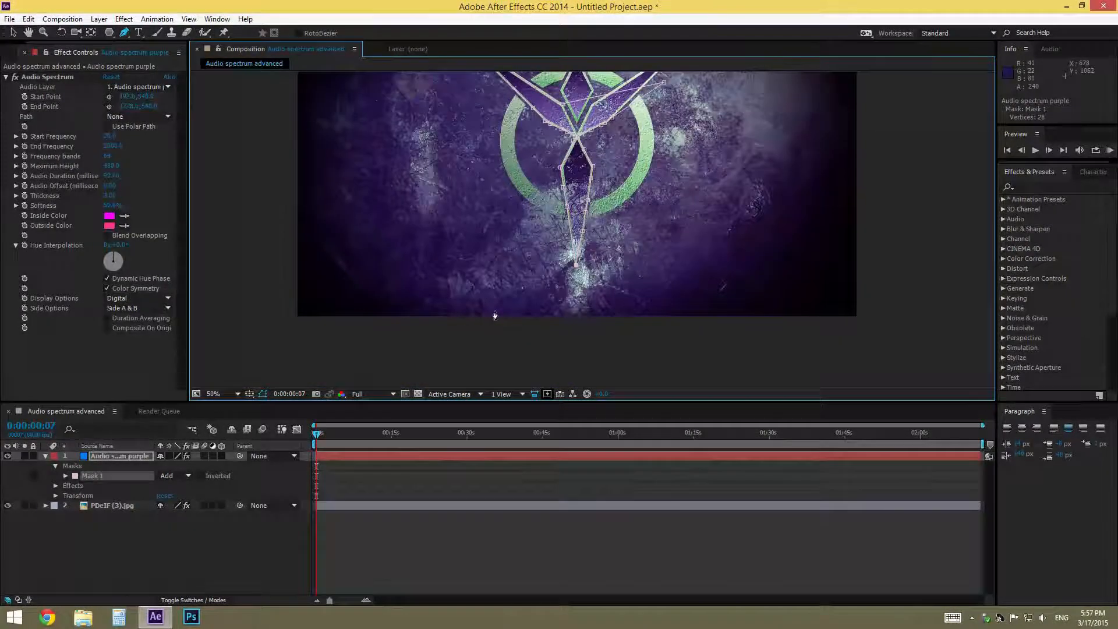
pyautogui.press('space')
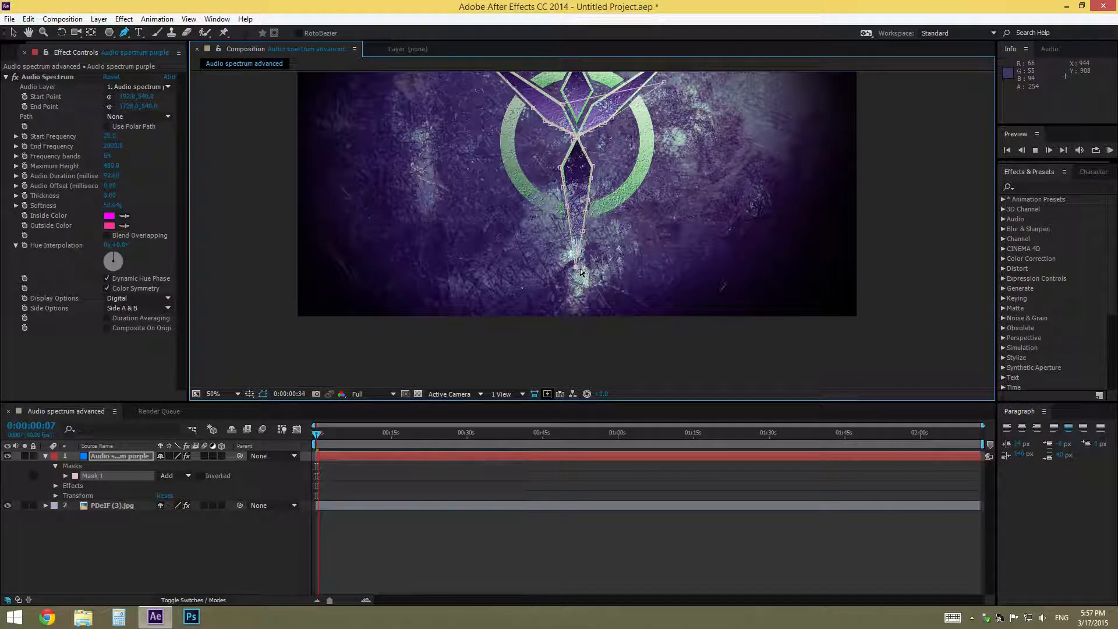
pyautogui.press('space')
pyautogui.scroll(4, 563, 284)
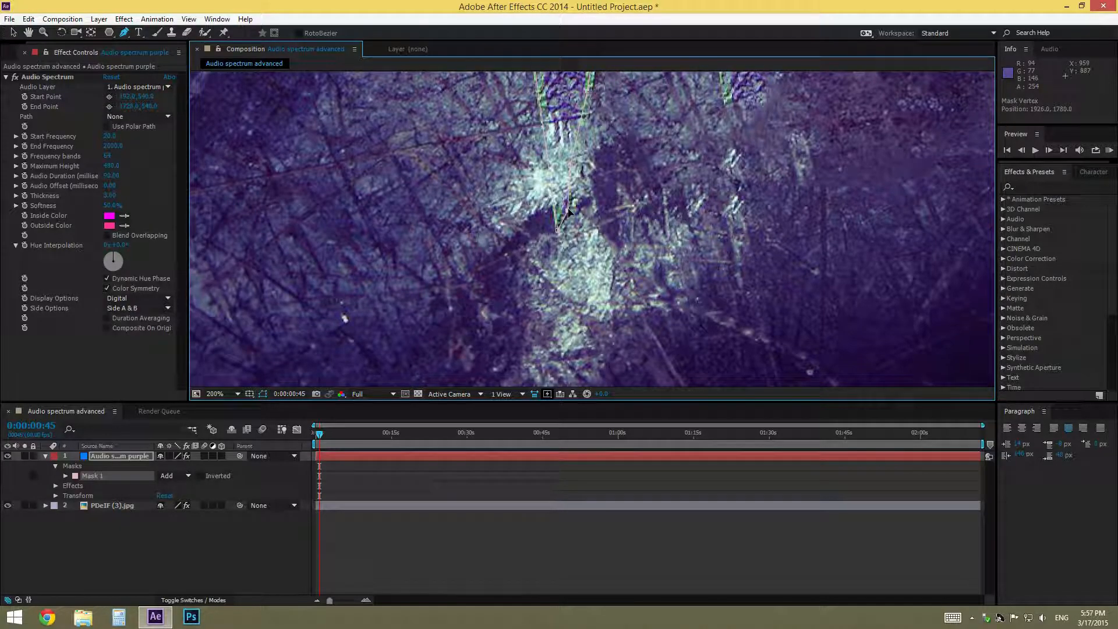
pyautogui.moveTo(566, 206); pyautogui.dragTo(573, 188)
pyautogui.hotkey('ctrl', 'z')
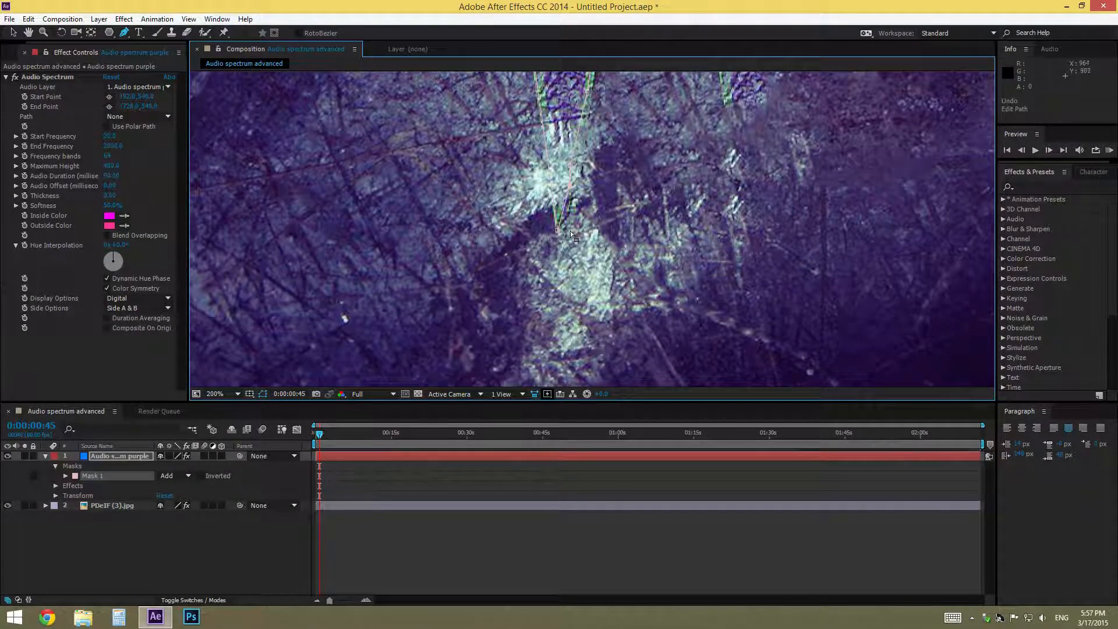
# - Fine-tune the mask vertex on the right side of the central joint where the lower blade's edge begins
pyautogui.scroll(2, 590, 188)
pyautogui.moveTo(588, 152); pyautogui.dragTo(579, 260)
pyautogui.moveTo(586, 195); pyautogui.dragTo(566, 254)
pyautogui.moveTo(512, 213); pyautogui.dragTo(513, 215)
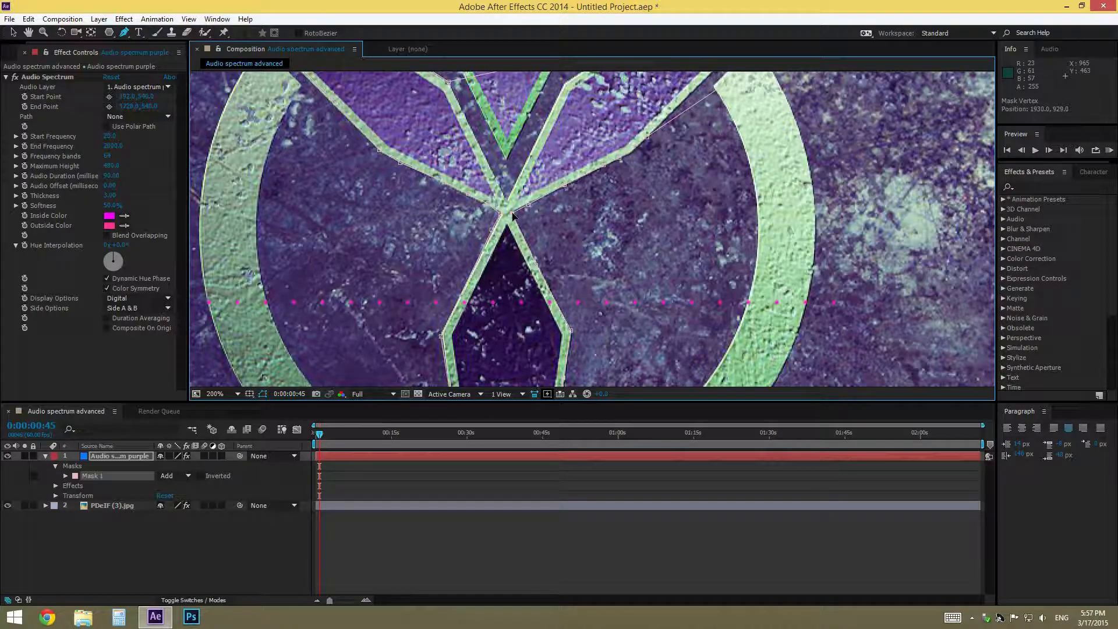
pyautogui.moveTo(512, 214); pyautogui.dragTo(512, 213)
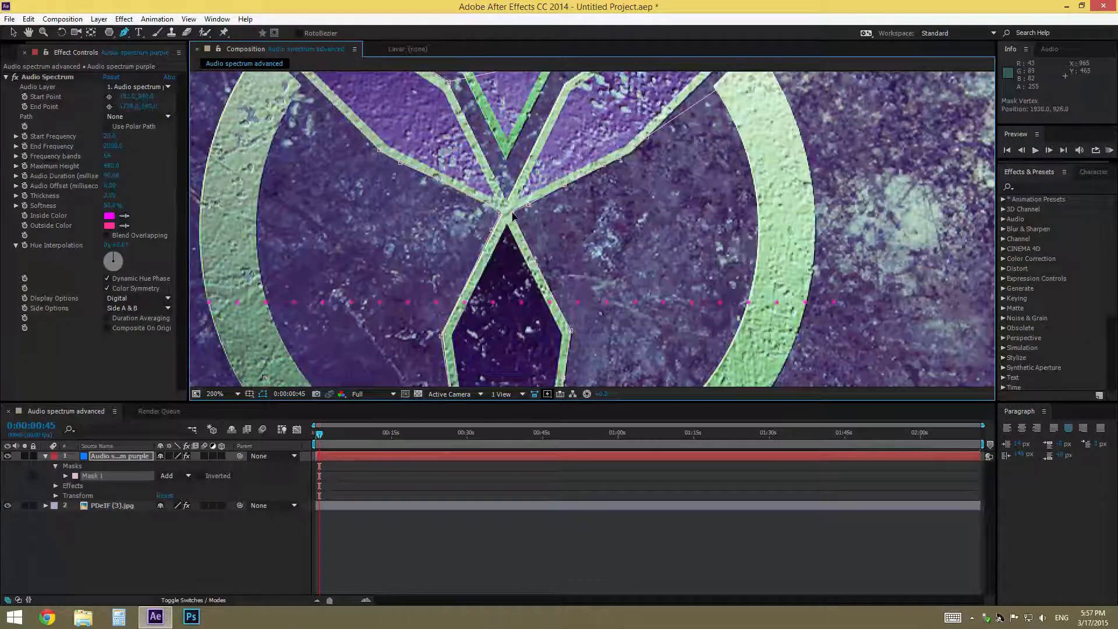
# - Add mask vertices along the right wing's lower outer edge, past the ring, and align them with the outline
pyautogui.moveTo(688, 169); pyautogui.dragTo(456, 297)
pyautogui.click(461, 292)
pyautogui.press('v')
pyautogui.click(461, 289)
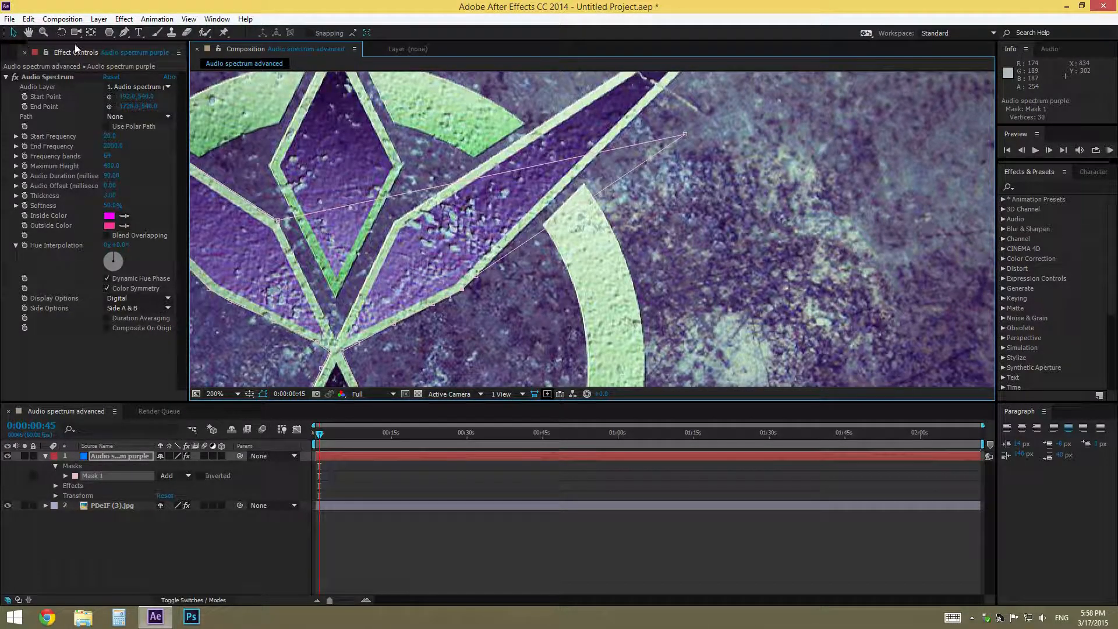
pyautogui.press('g')
pyautogui.click(495, 265)
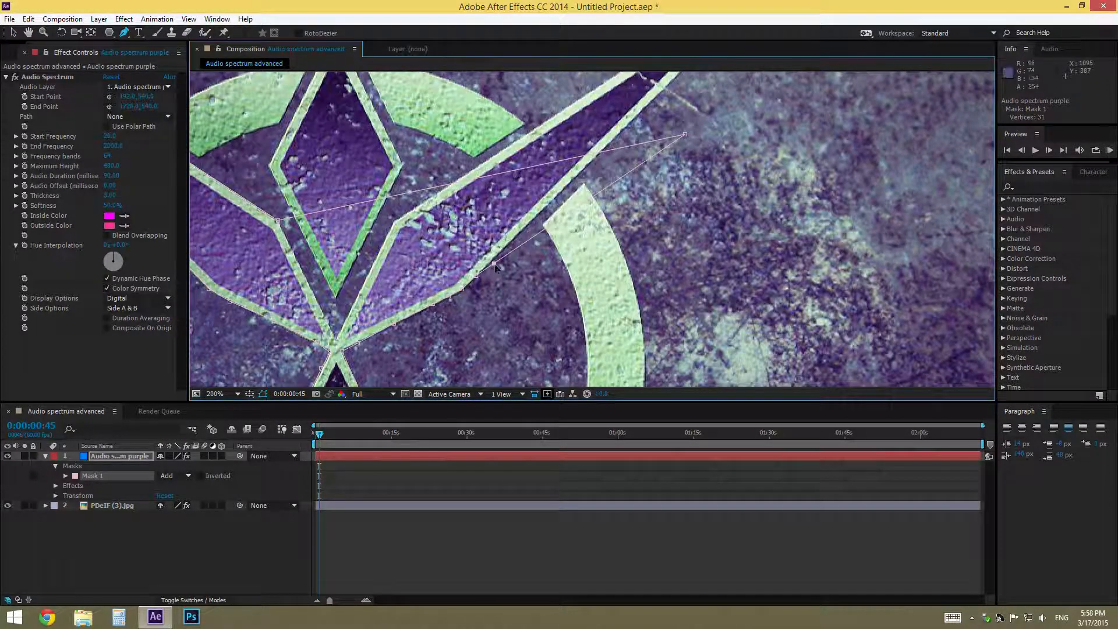
pyautogui.moveTo(495, 263); pyautogui.dragTo(545, 209)
pyautogui.press('v')
pyautogui.hotkey('ctrl', 'z')
pyautogui.moveTo(569, 198); pyautogui.dragTo(570, 184)
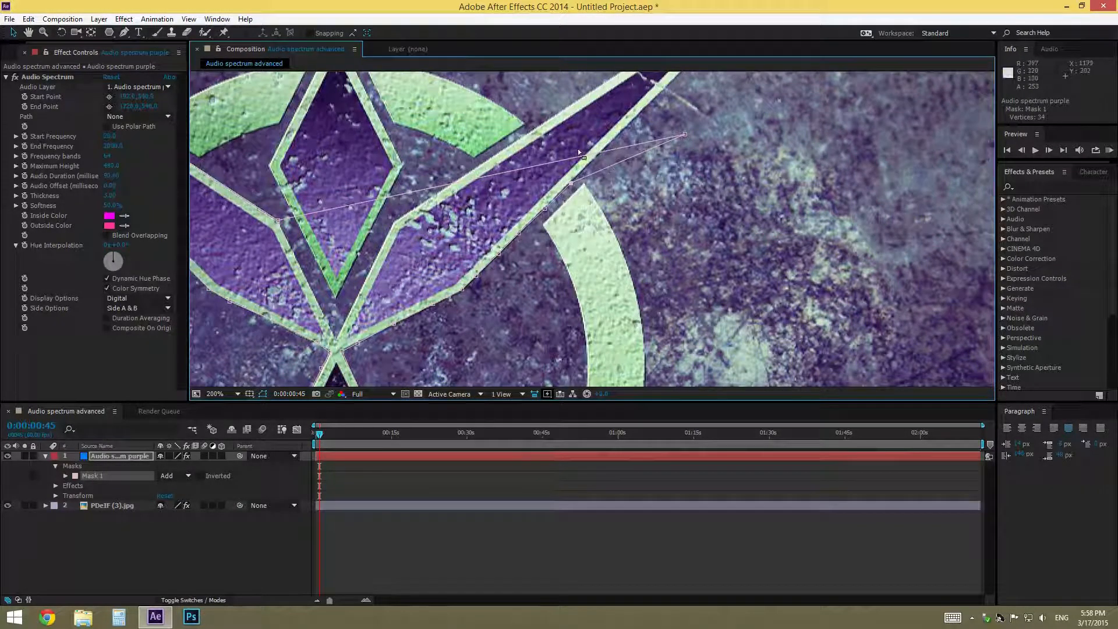
# - Extend the mask to the right wing's outer tip and fit its vertices to the wing's lower edge
pyautogui.moveTo(684, 135); pyautogui.dragTo(790, 95)
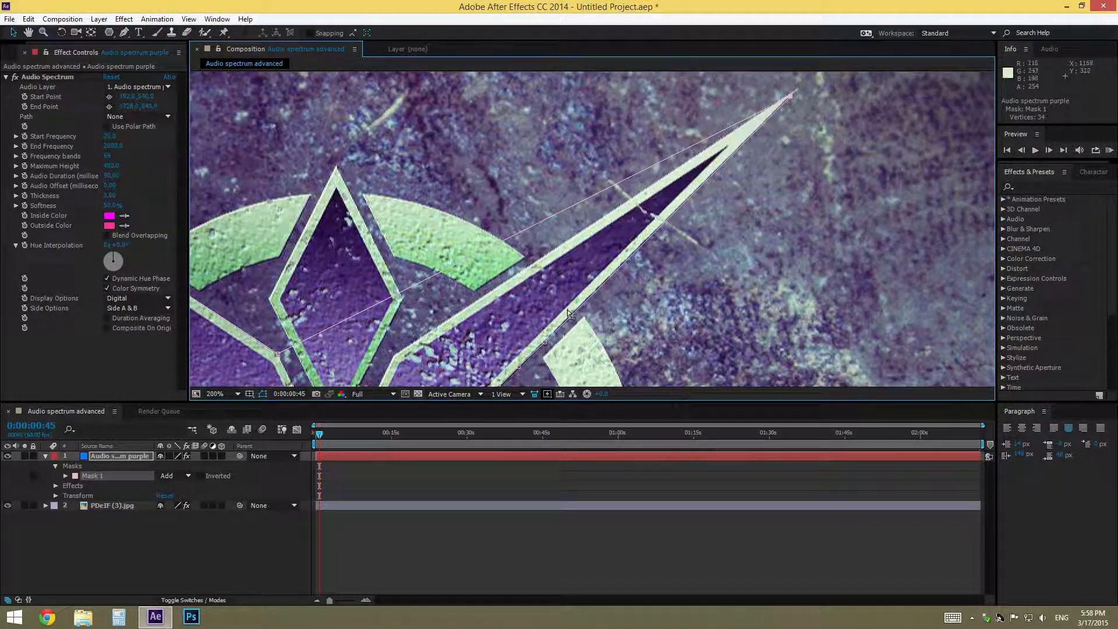
pyautogui.press('g')
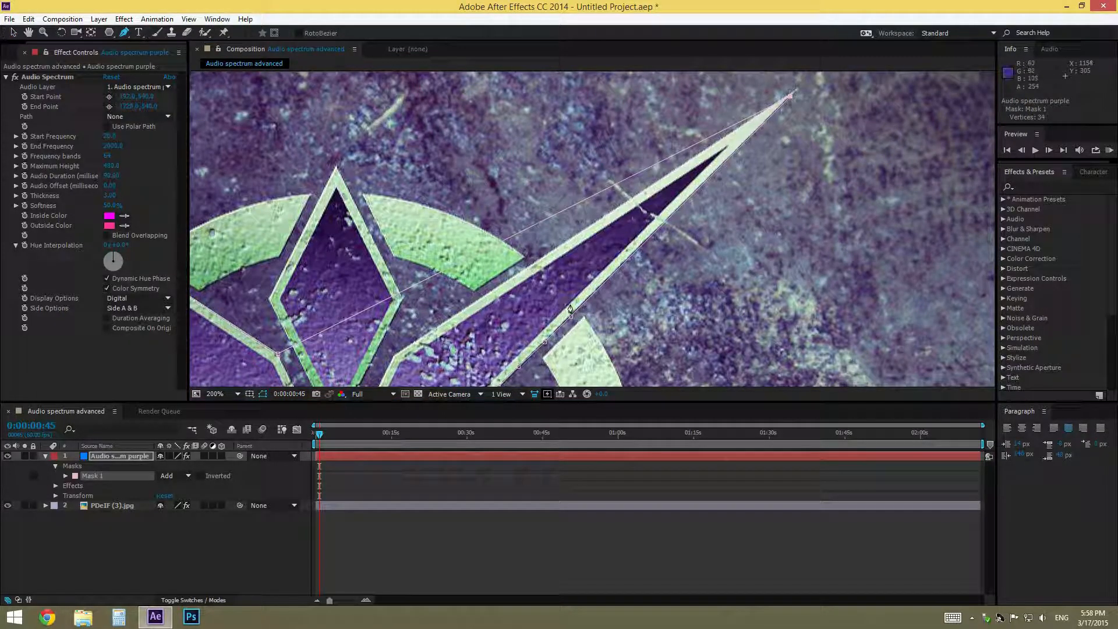
pyautogui.click(584, 303)
pyautogui.scroll(1, 597, 316)
pyautogui.press('space')
pyautogui.moveTo(607, 333); pyautogui.dragTo(575, 230)
pyautogui.hotkey('ctrl', 'z')
pyautogui.moveTo(656, 208); pyautogui.dragTo(440, 333)
pyautogui.moveTo(530, 225); pyautogui.dragTo(484, 347)
pyautogui.moveTo(697, 110); pyautogui.dragTo(708, 95)
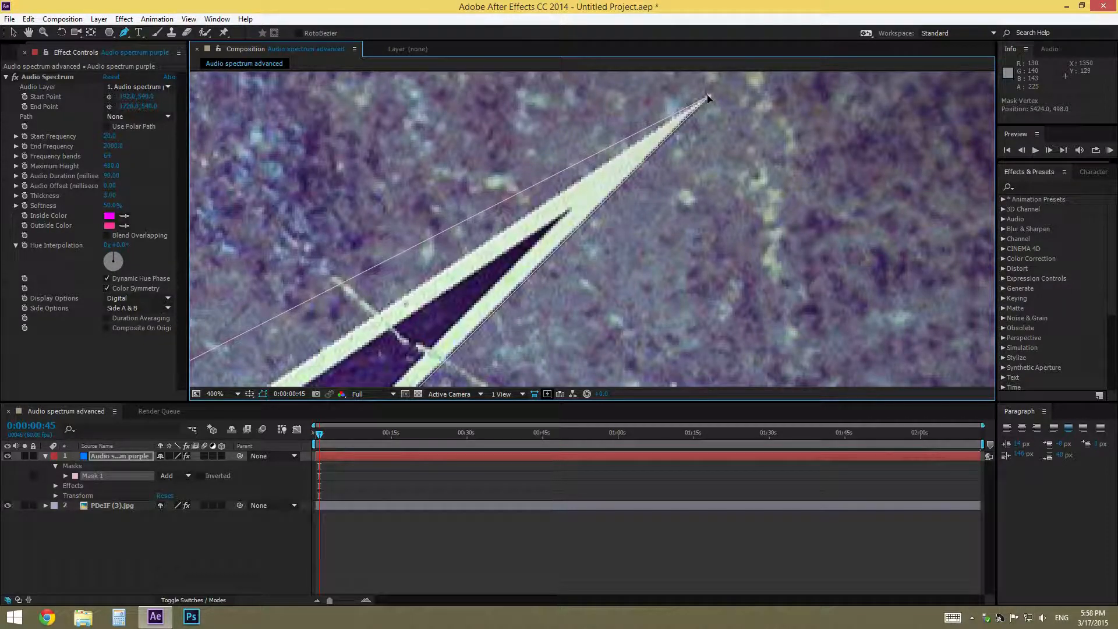
# - Add mask vertices from the right wing's tip inward and align them with its upper edge
pyautogui.click(661, 121)
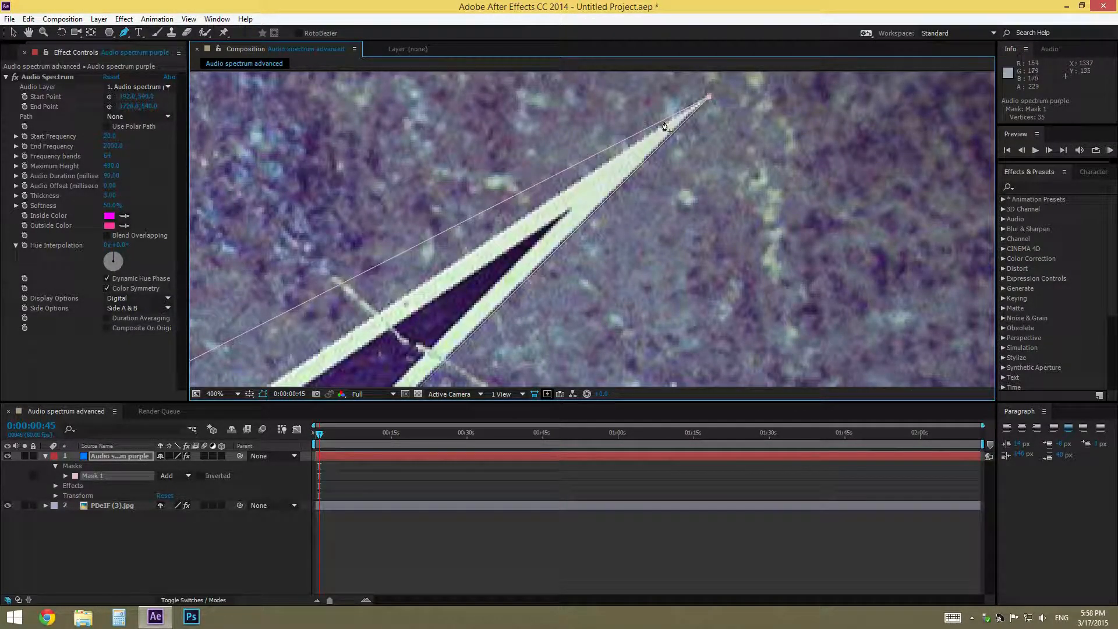
pyautogui.moveTo(662, 123); pyautogui.dragTo(640, 139)
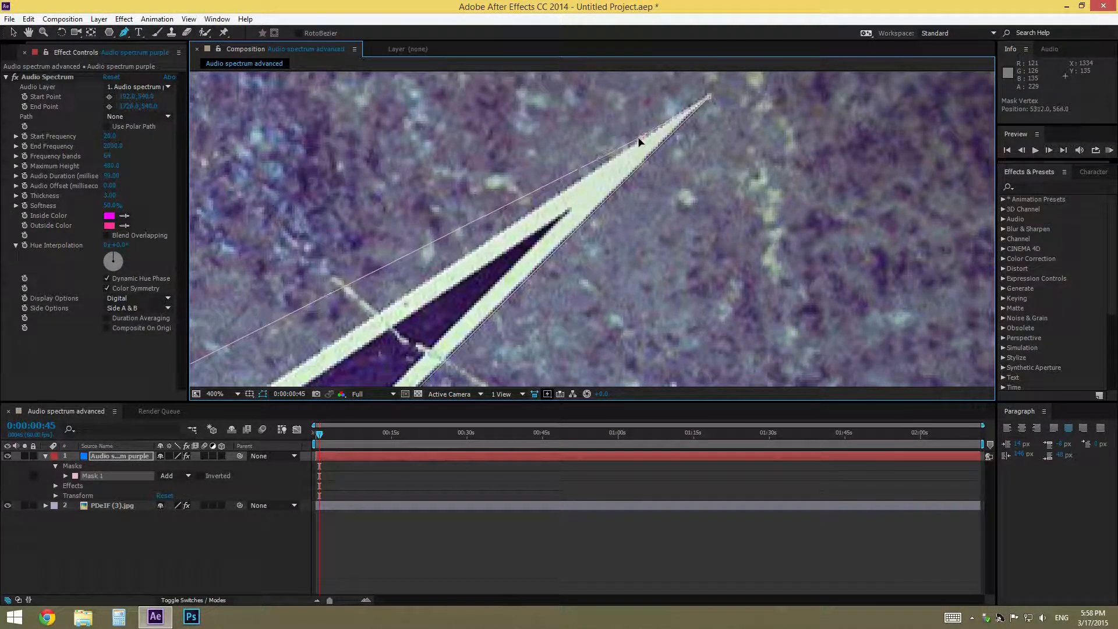
pyautogui.moveTo(561, 183); pyautogui.dragTo(556, 201)
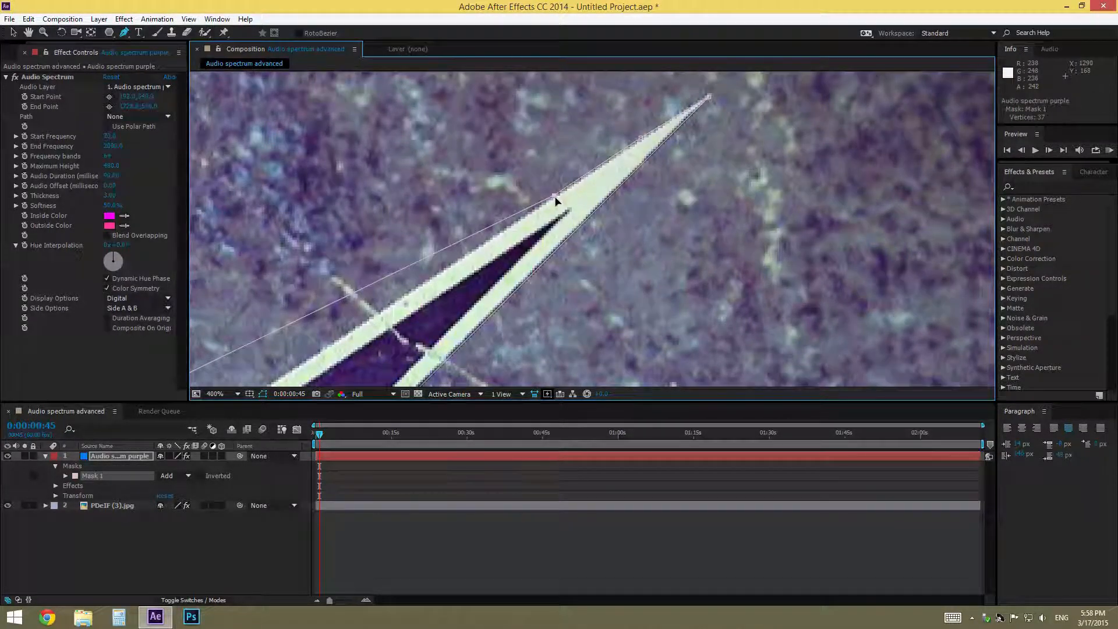
pyautogui.moveTo(446, 283)
pyautogui.mouseDown()
pyautogui.moveTo(630, 182)
pyautogui.moveTo(612, 197)
pyautogui.mouseUp()
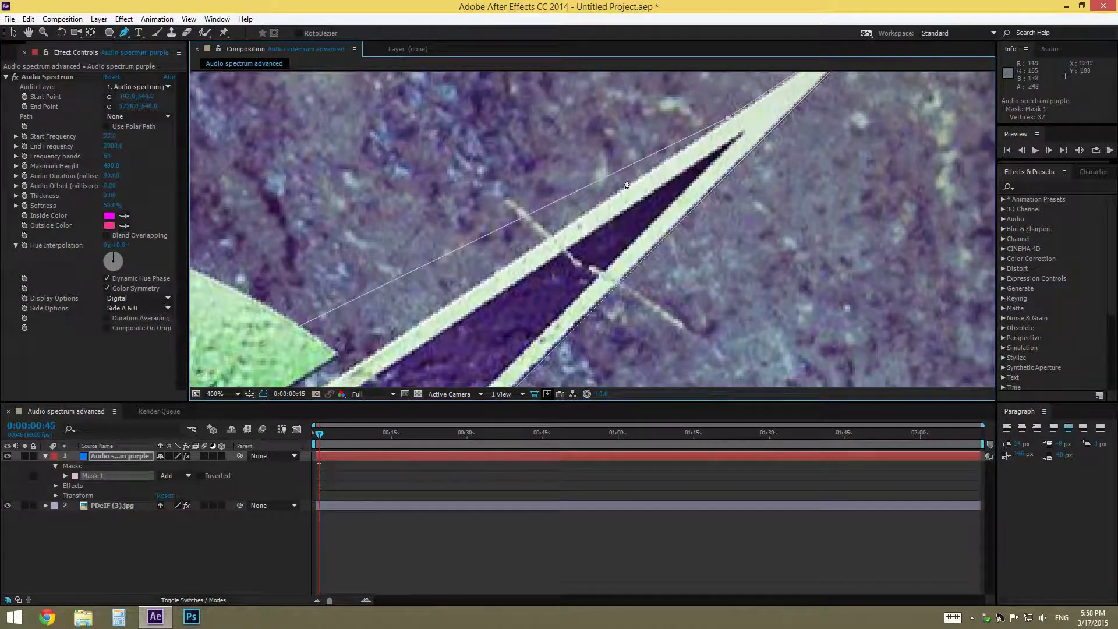
pyautogui.click(644, 158)
pyautogui.moveTo(644, 159); pyautogui.dragTo(619, 191)
pyautogui.moveTo(505, 258)
pyautogui.mouseDown()
pyautogui.moveTo(467, 294)
pyautogui.moveTo(582, 159)
pyautogui.moveTo(556, 207)
pyautogui.moveTo(639, 168)
pyautogui.moveTo(577, 159)
pyautogui.moveTo(551, 205)
pyautogui.mouseUp()
pyautogui.moveTo(479, 229); pyautogui.dragTo(578, 168)
# - Continue the mask along the right wing's upper edge and place a vertex at its inner corner
pyautogui.click(577, 165)
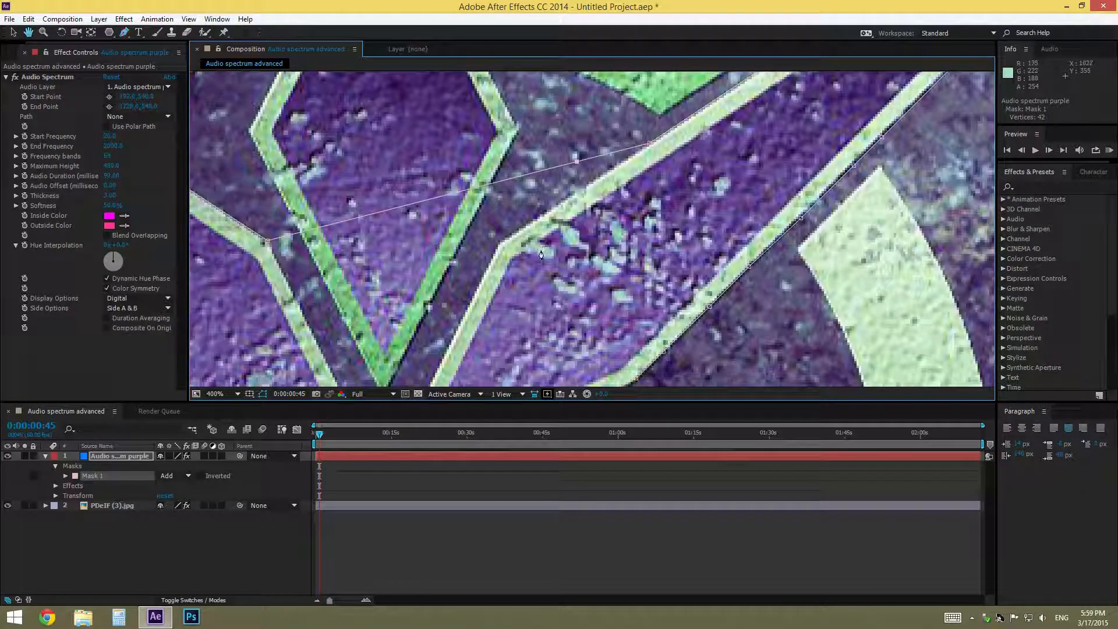
pyautogui.moveTo(528, 245); pyautogui.dragTo(578, 203)
pyautogui.moveTo(626, 119); pyautogui.dragTo(619, 157)
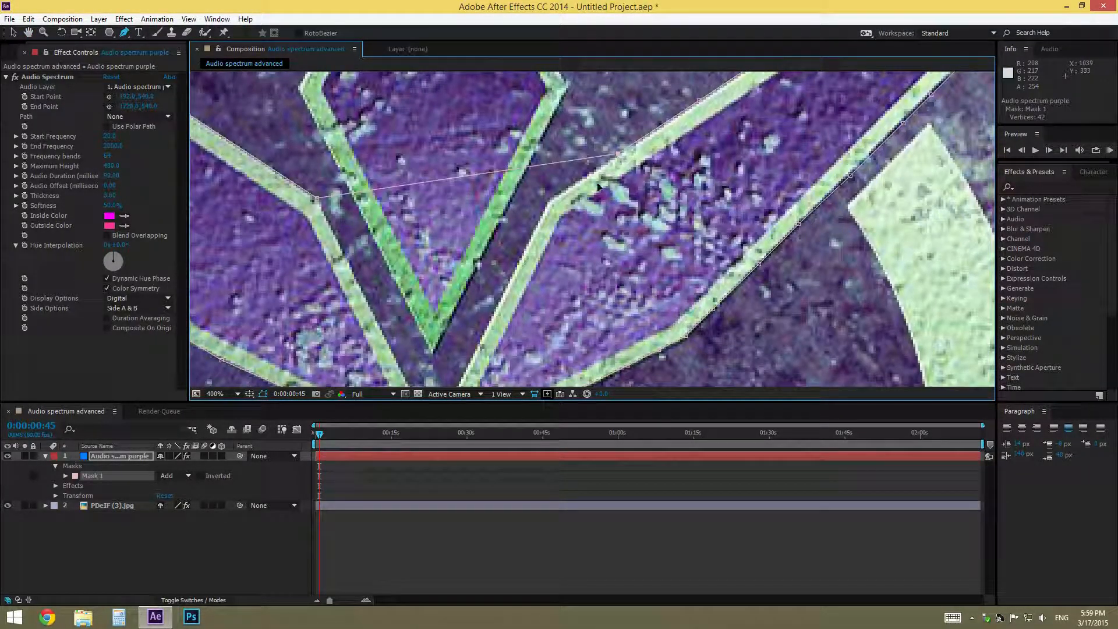
pyautogui.click(545, 168)
pyautogui.press('v')
pyautogui.moveTo(545, 167); pyautogui.dragTo(546, 184)
pyautogui.hotkey('ctrl', 'z')
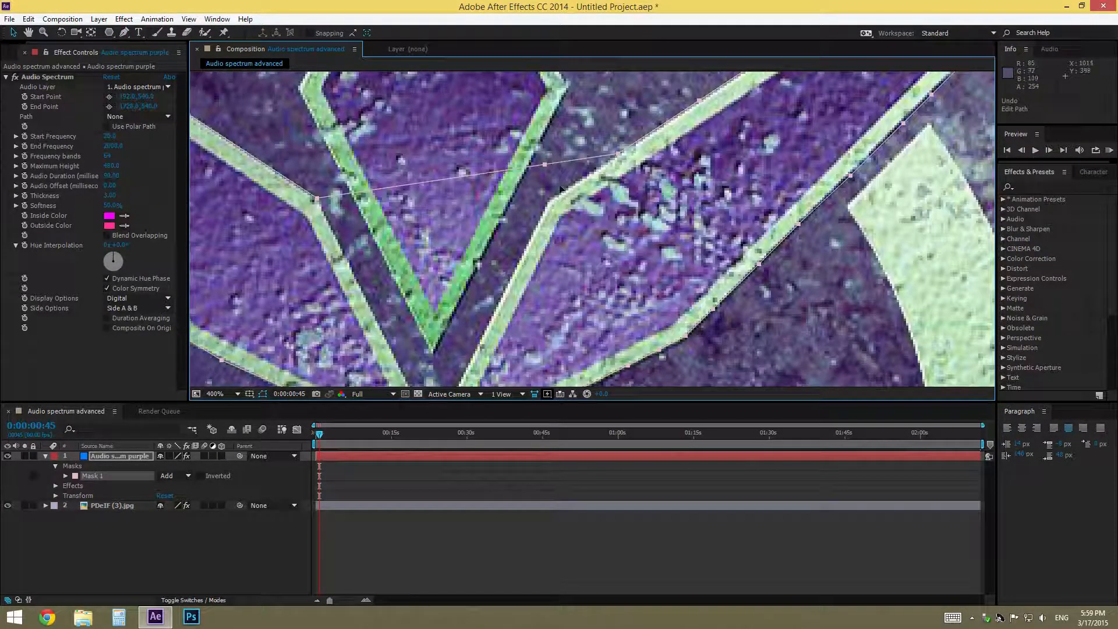
pyautogui.moveTo(546, 167); pyautogui.dragTo(625, 156)
pyautogui.press('space')
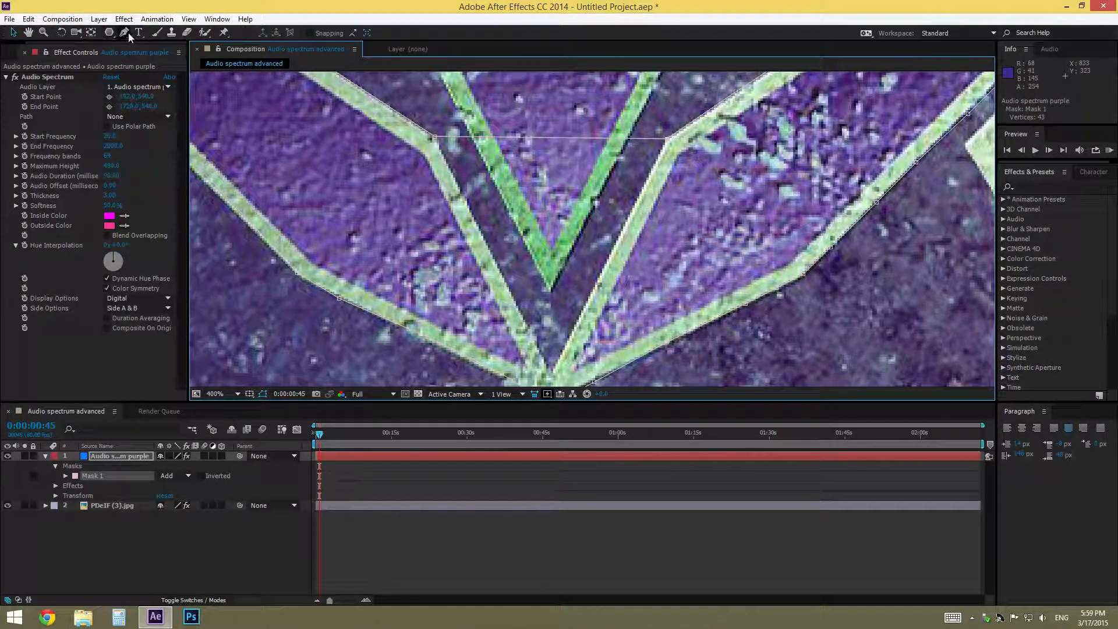
# - Add two mask vertices down the right wing's inner edge, placing the last at the notch above the central joint
pyautogui.click(628, 139)
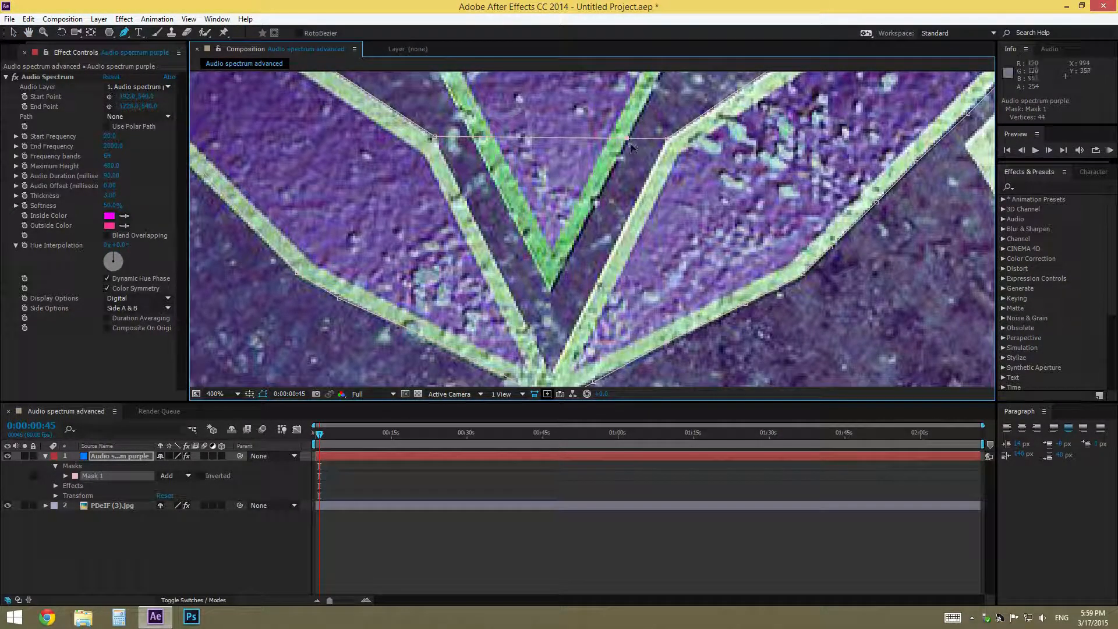
pyautogui.moveTo(628, 139); pyautogui.dragTo(595, 283)
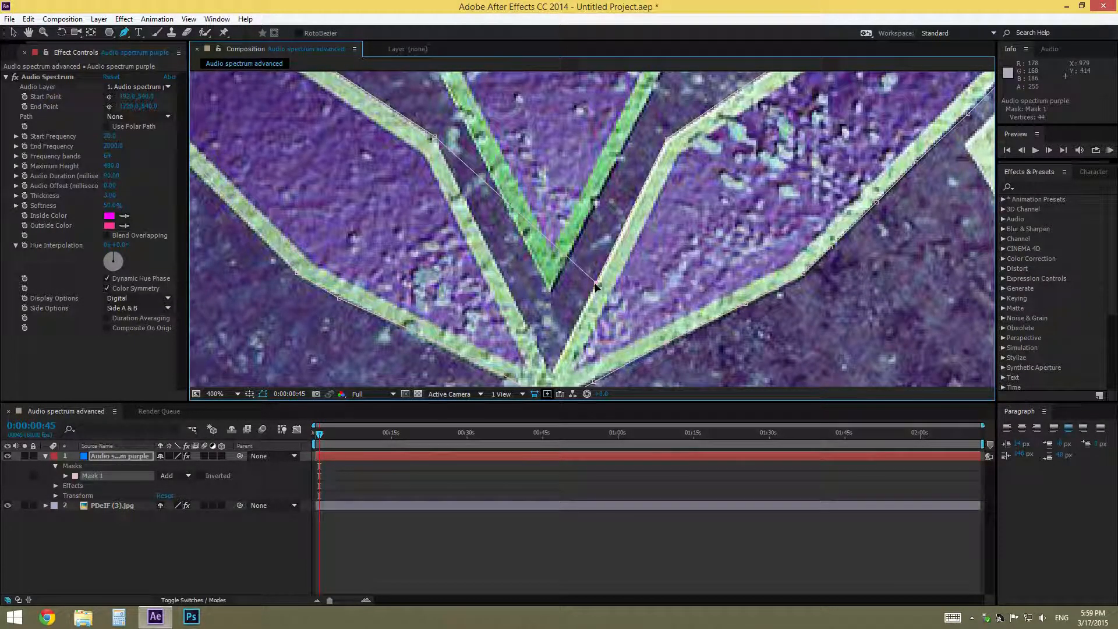
pyautogui.moveTo(559, 246); pyautogui.dragTo(552, 373)
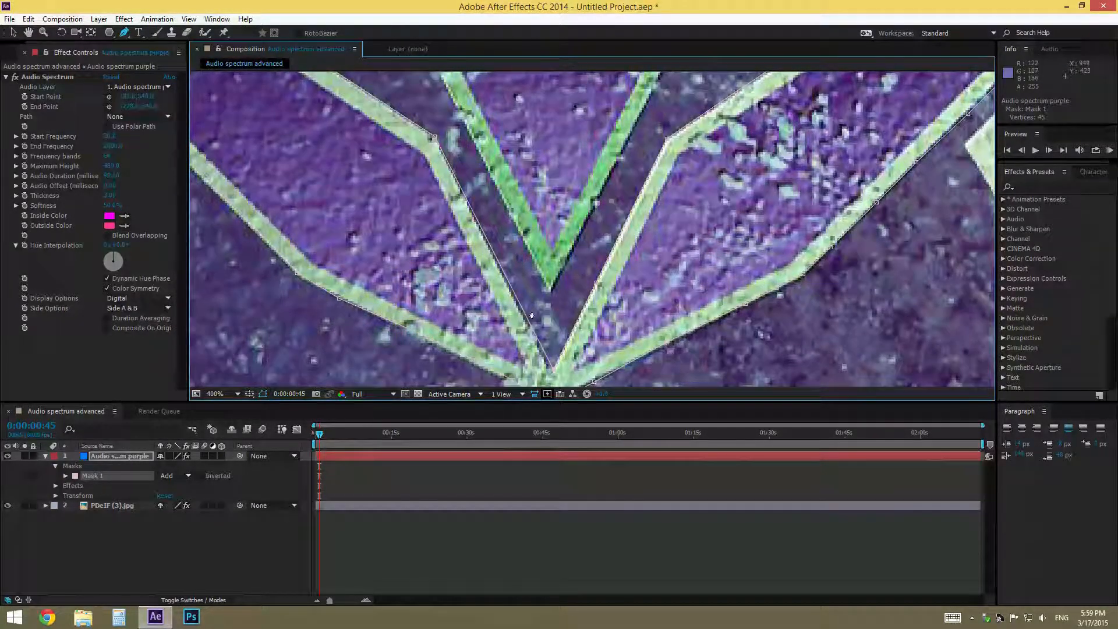
# - Fine-tune the mask at the left wing's tip and add a vertex on that wing's lower edge
pyautogui.press('/')
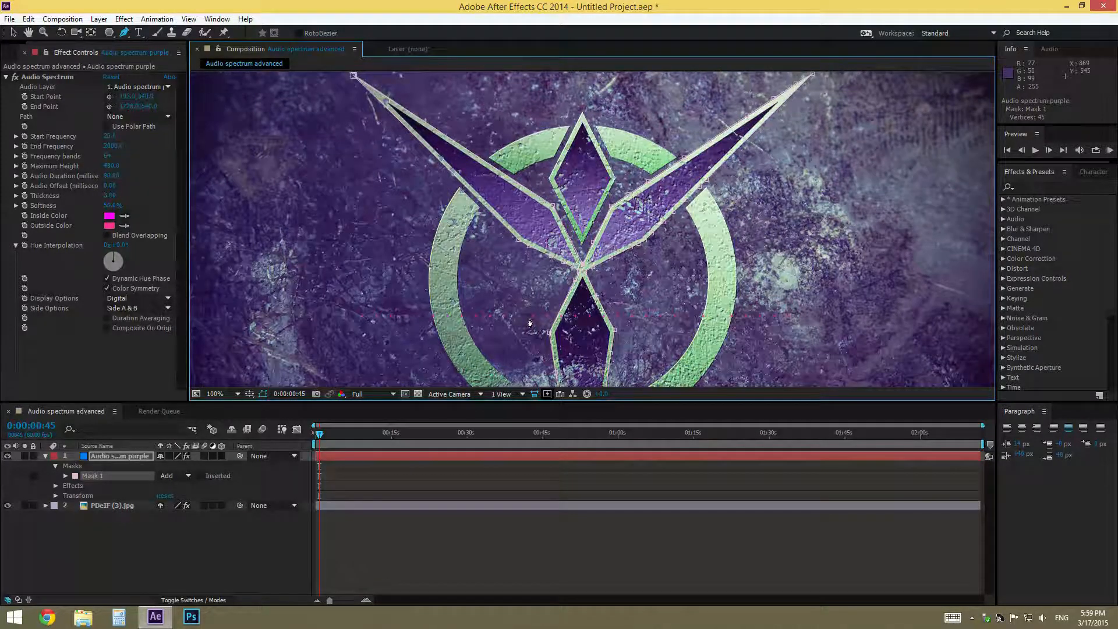
pyautogui.press('.')
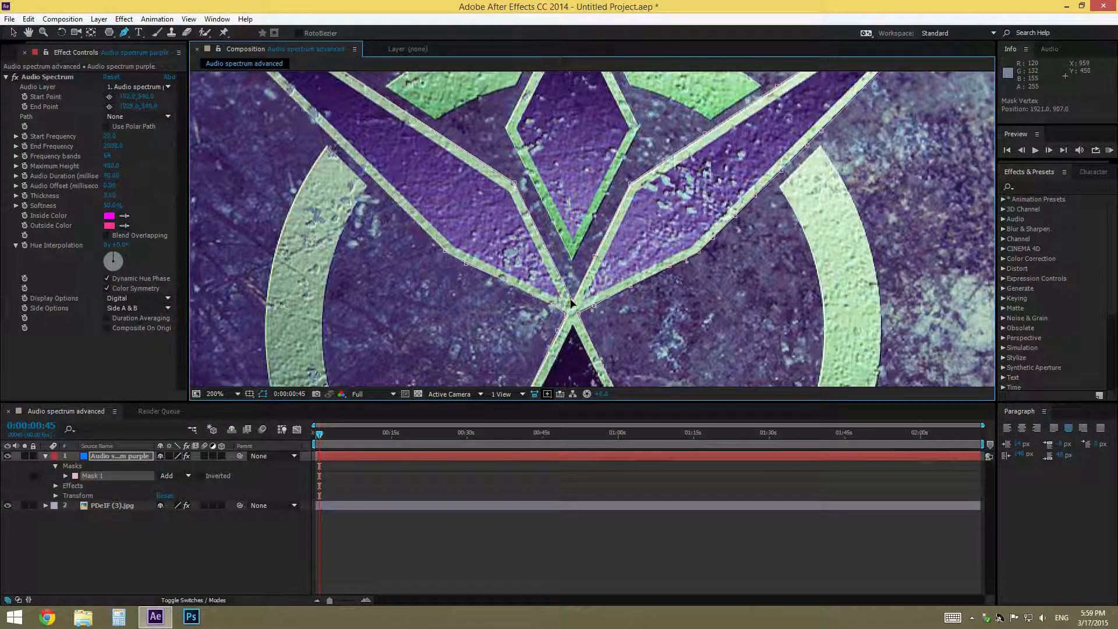
pyautogui.moveTo(465, 210); pyautogui.dragTo(607, 371)
pyautogui.moveTo(279, 111); pyautogui.dragTo(278, 110)
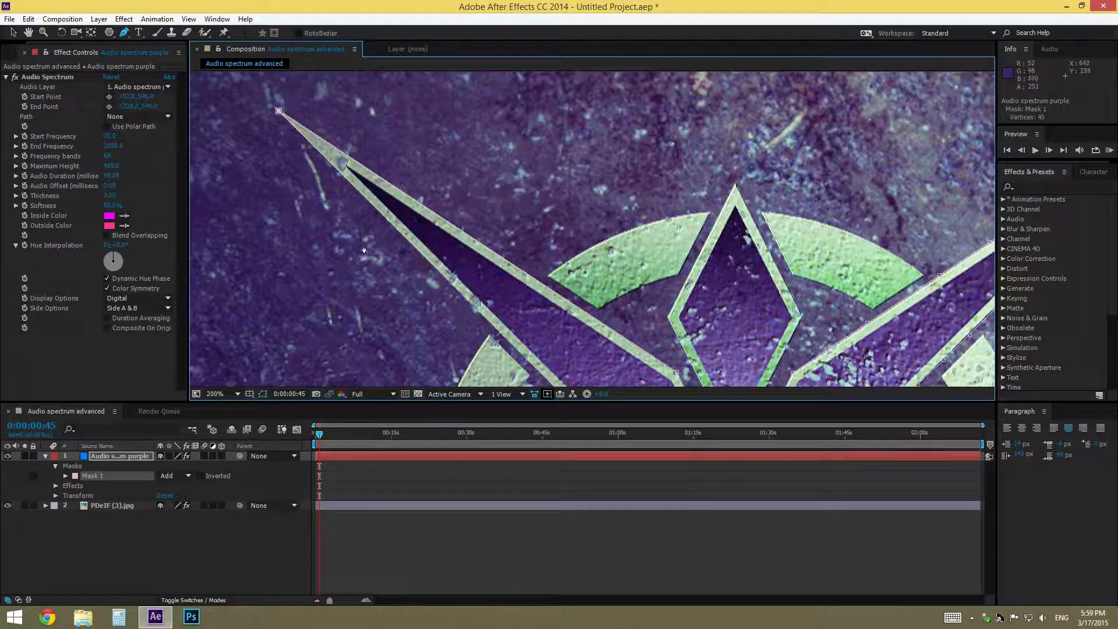
pyautogui.scroll(-5, 470, 168)
pyautogui.click(469, 168)
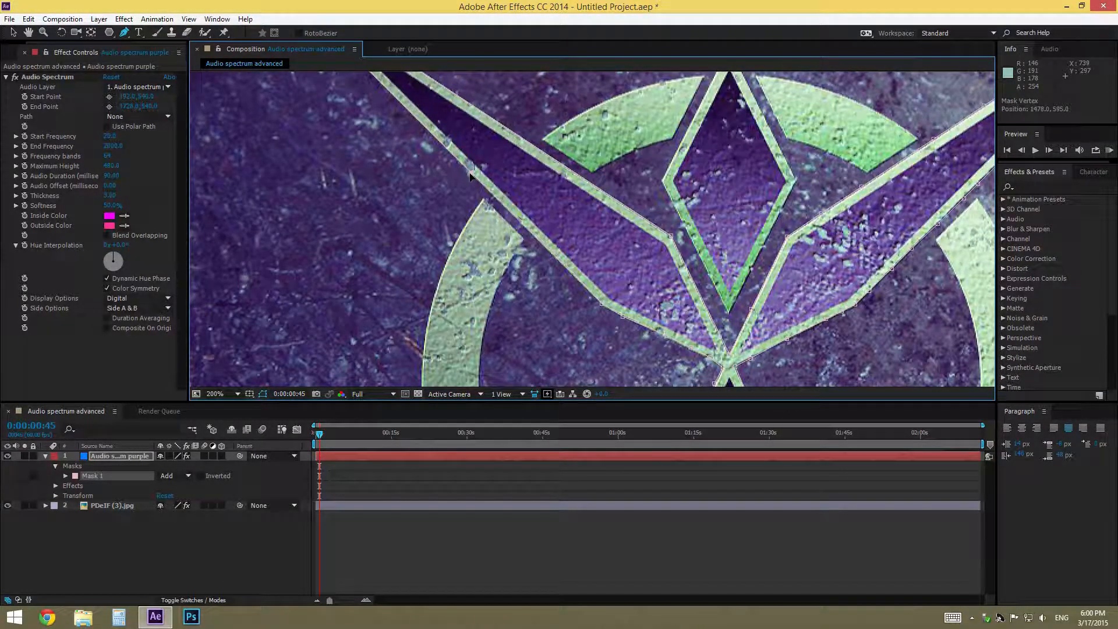
# - Adjust the mask vertex at the lower blade's left corner and check the outline down to its bottom tip
pyautogui.moveTo(550, 319); pyautogui.dragTo(515, 134)
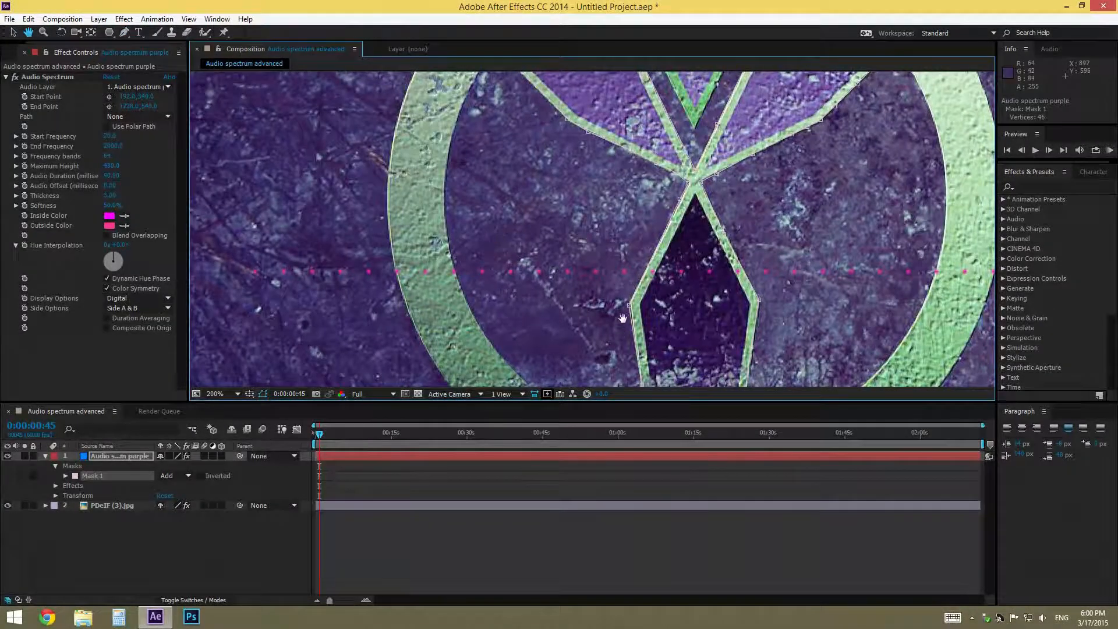
pyautogui.moveTo(629, 307); pyautogui.dragTo(631, 304)
pyautogui.moveTo(628, 372); pyautogui.dragTo(530, 196)
pyautogui.moveTo(530, 263); pyautogui.dragTo(478, 134)
pyautogui.moveTo(498, 322); pyautogui.dragTo(517, 280)
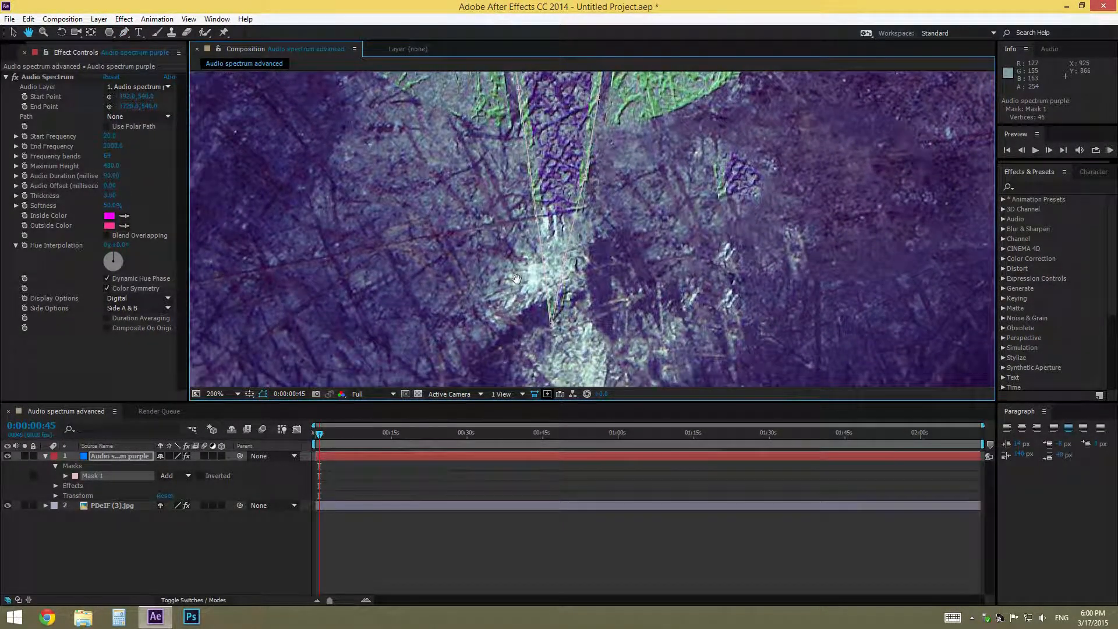
pyautogui.moveTo(475, 205); pyautogui.dragTo(461, 402)
pyautogui.scroll(-4, 497, 276)
pyautogui.scroll(4, 602, 159)
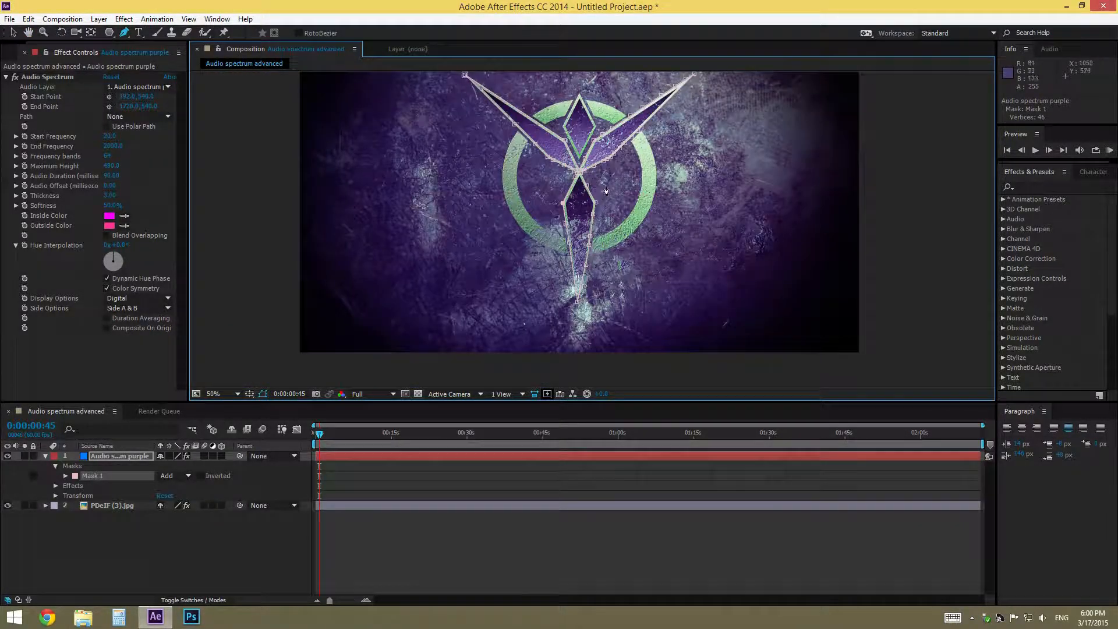
# - Examine the mask outline around the whole logo for alignment with its edges
pyautogui.moveTo(547, 149); pyautogui.dragTo(495, 297)
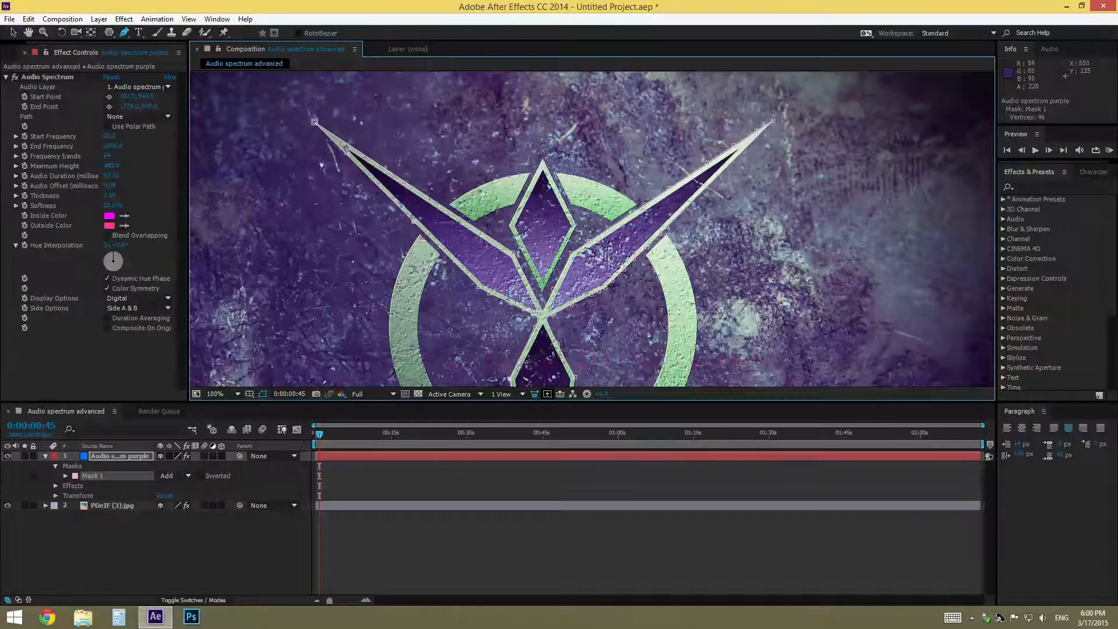
pyautogui.press(',')
pyautogui.press('h')
pyautogui.moveTo(582, 332); pyautogui.dragTo(507, 263)
pyautogui.press('g')
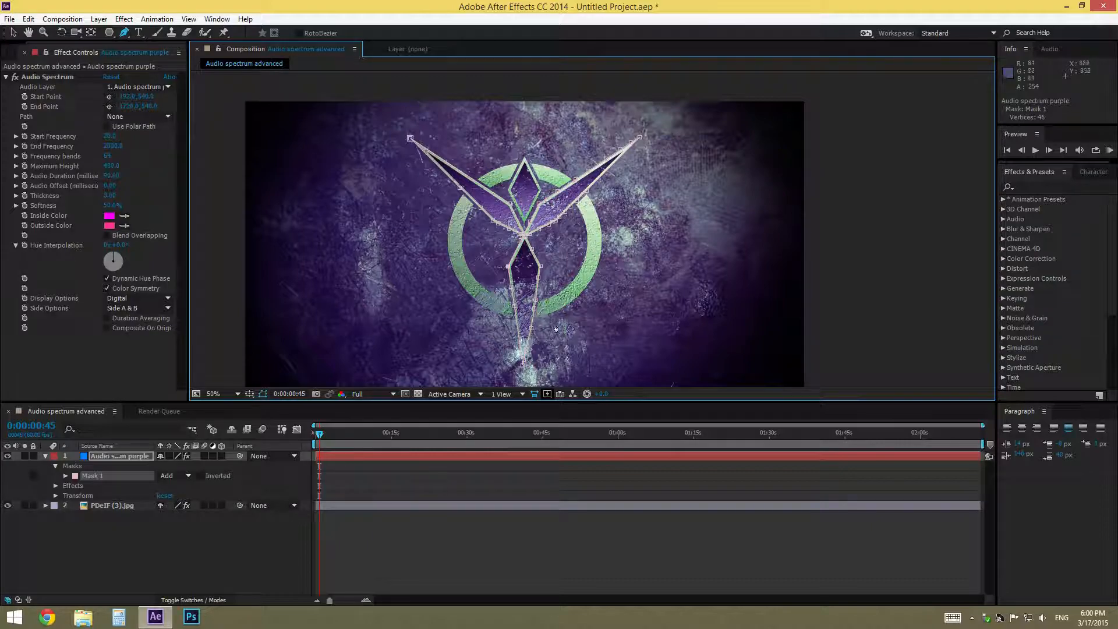
pyautogui.press('.')
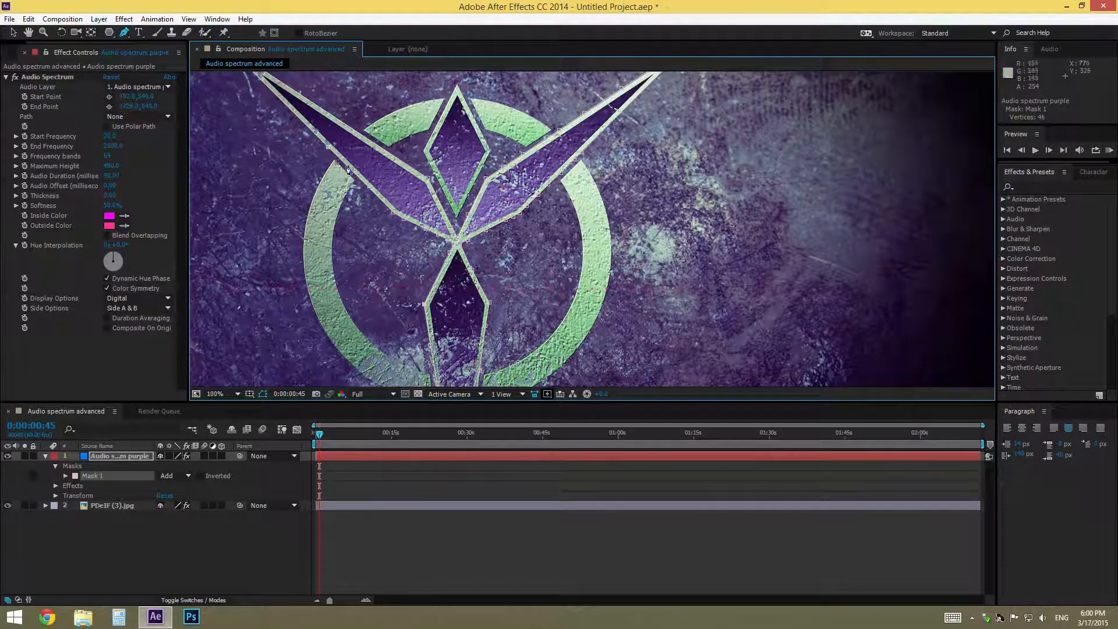
pyautogui.press('space')
pyautogui.moveTo(314, 165); pyautogui.dragTo(353, 211)
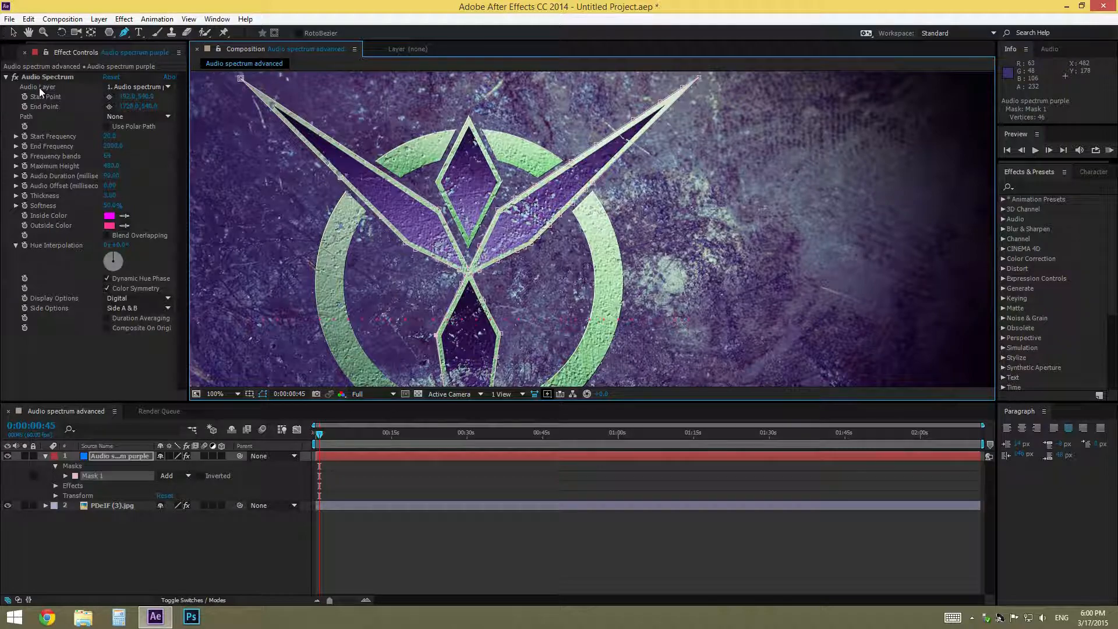
# - Import the MP3 "PlanetSide 2 OST - Vanu Sovereignty Combat 1" from the Desktop into the project
pyautogui.click(136, 86)
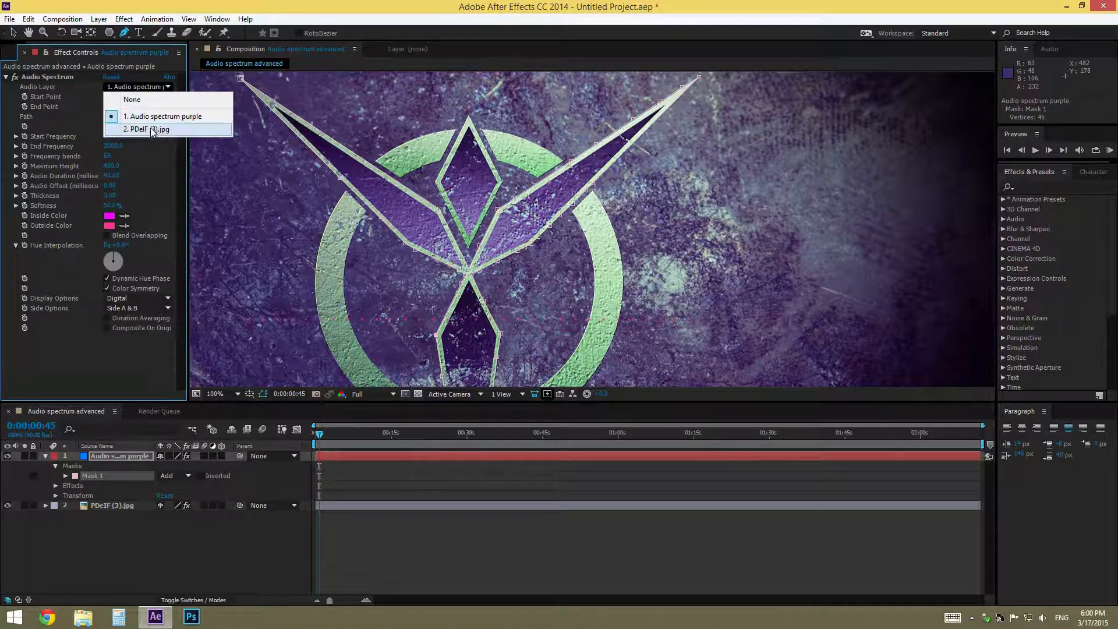
pyautogui.click(165, 533)
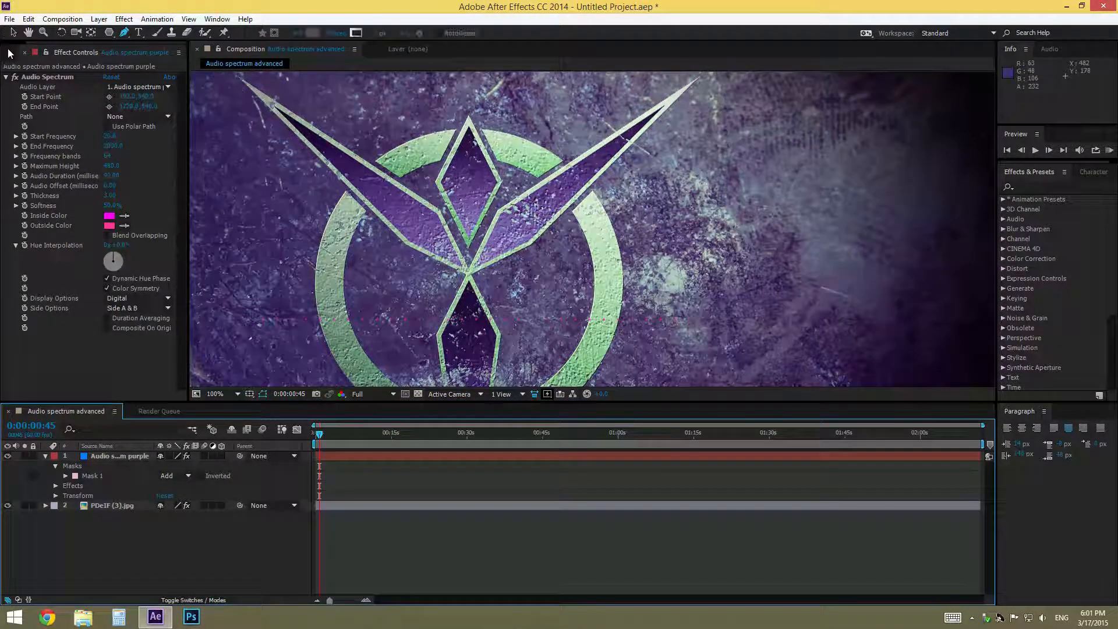
pyautogui.hotkey('ctrl', '0')
pyautogui.click(76, 256)
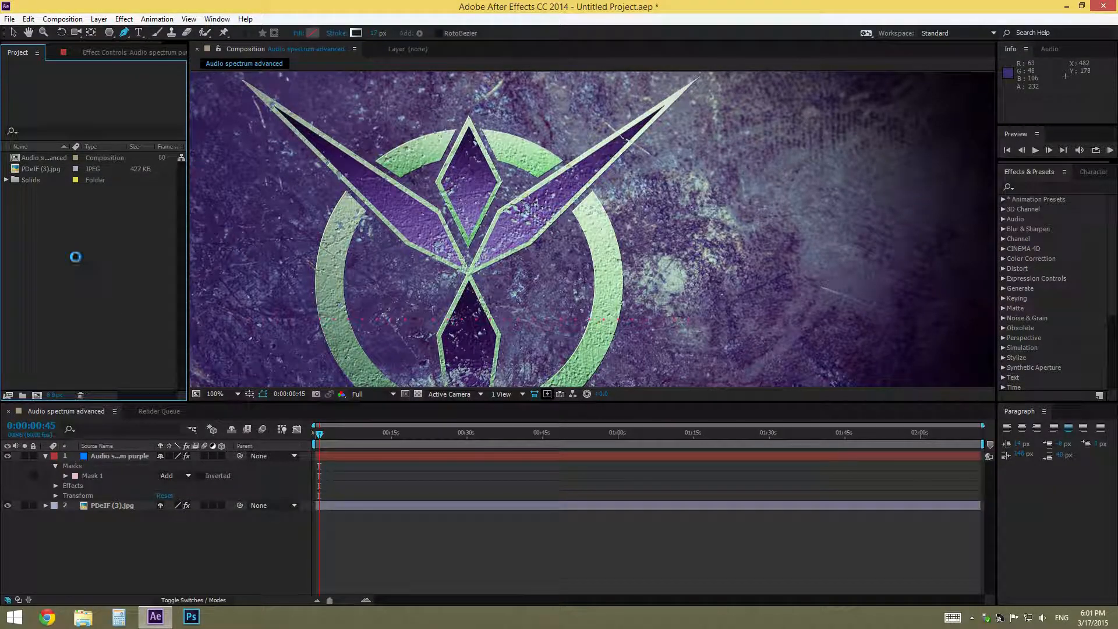
pyautogui.doubleClick(75, 257)
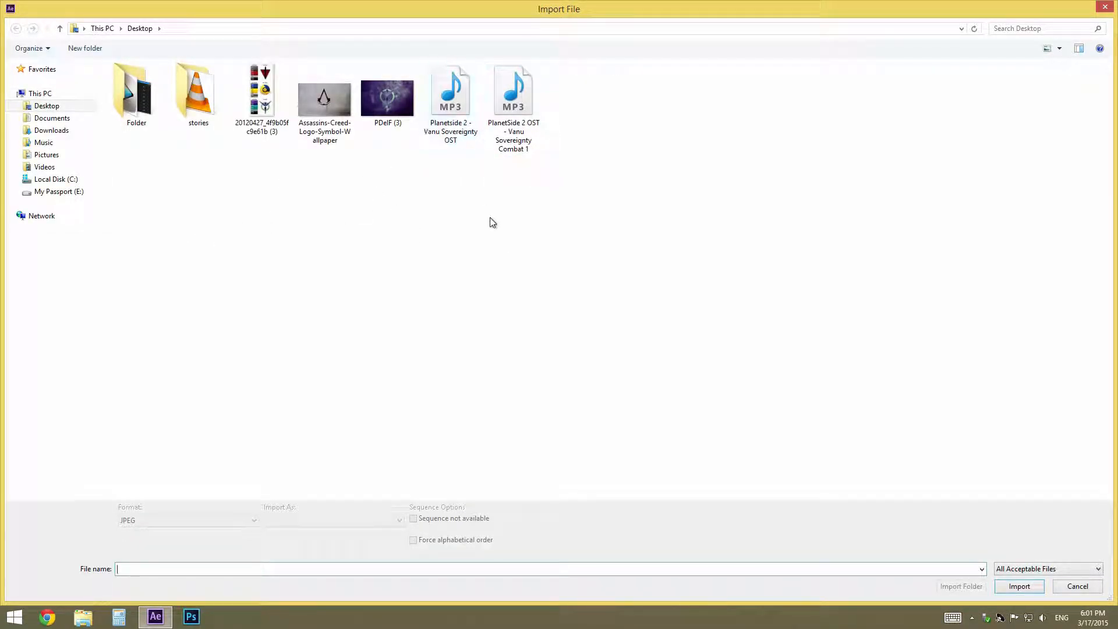
pyautogui.doubleClick(518, 144)
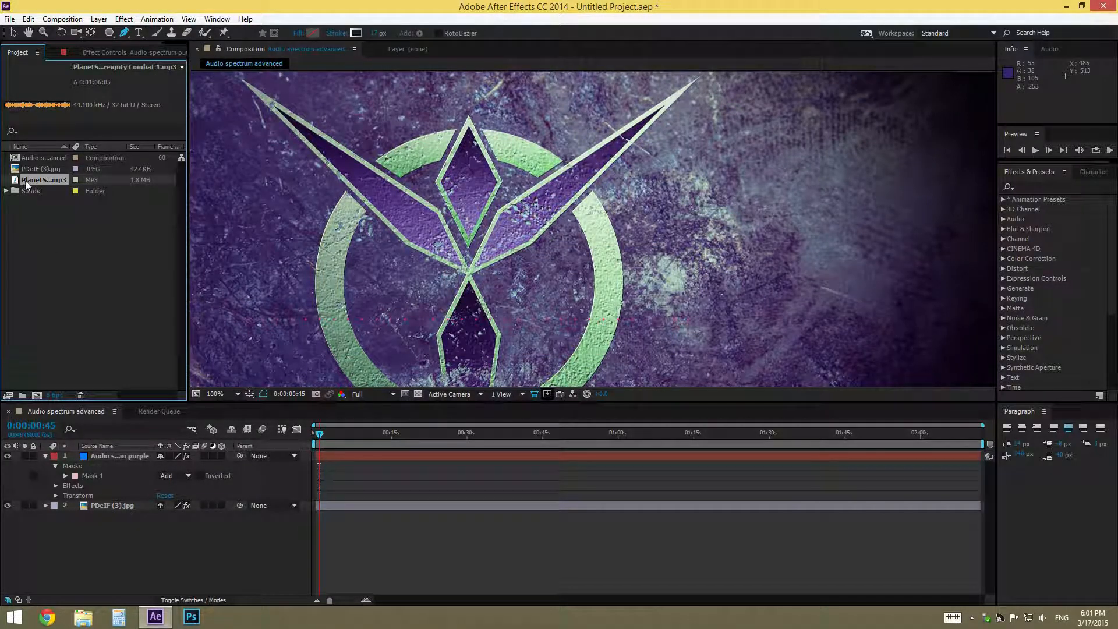
# - Add the imported MP3 to the composition as the bottom layer and show its effect settings
pyautogui.moveTo(105, 284); pyautogui.dragTo(93, 520)
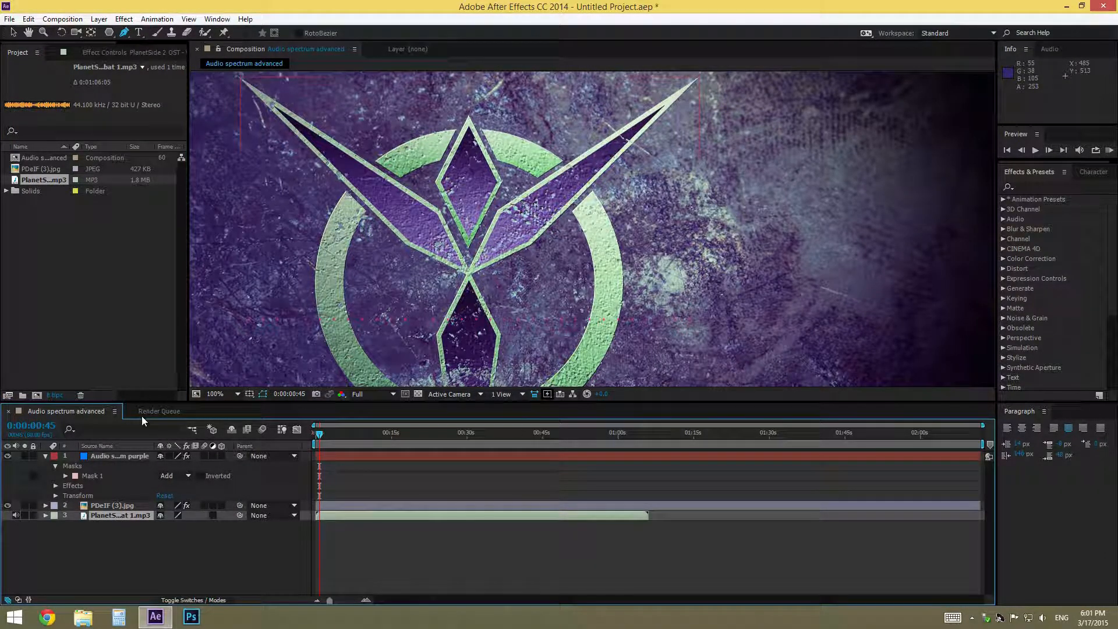
pyautogui.click(93, 59)
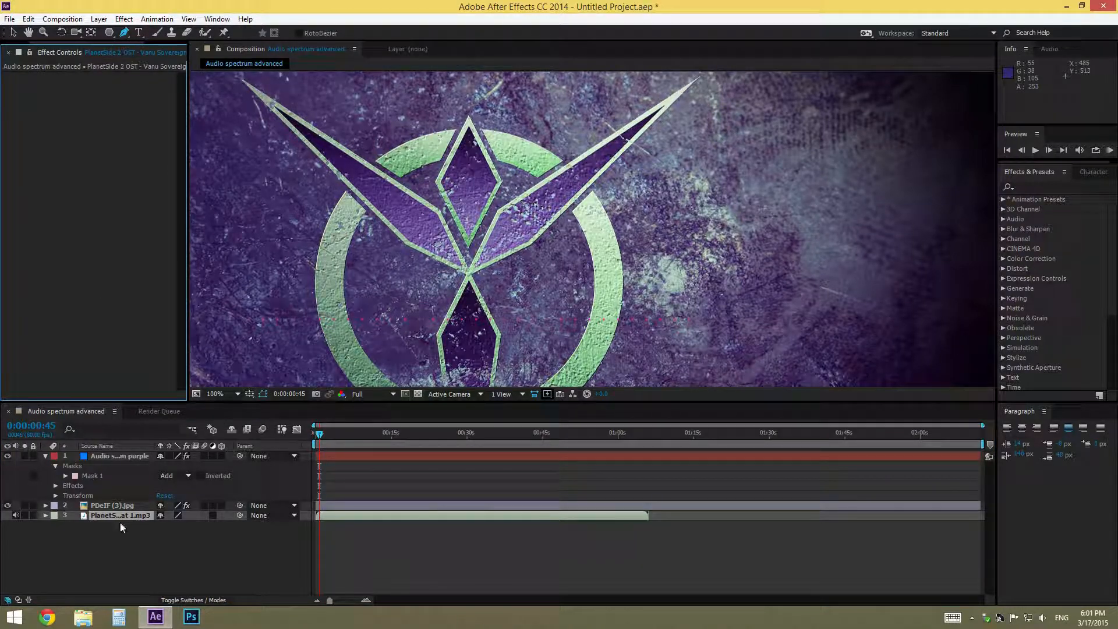
# - Set the audio layer of the purple spectrum's Audio Spectrum effect to the PlanetSide 2 OST MP3 layer
pyautogui.click(107, 457)
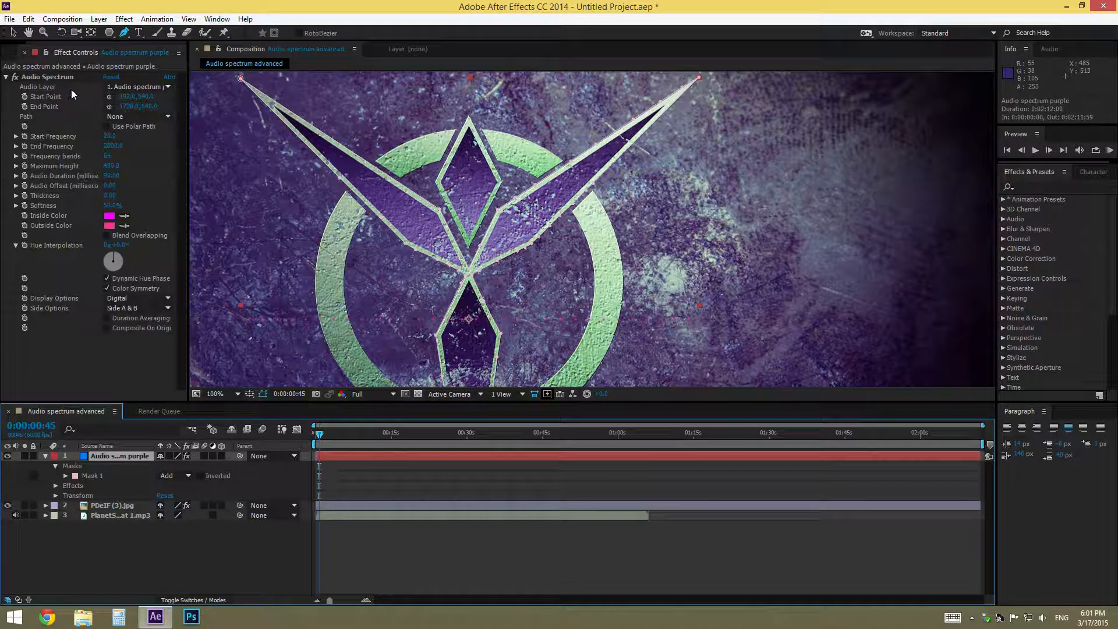
pyautogui.click(125, 87)
pyautogui.click(167, 145)
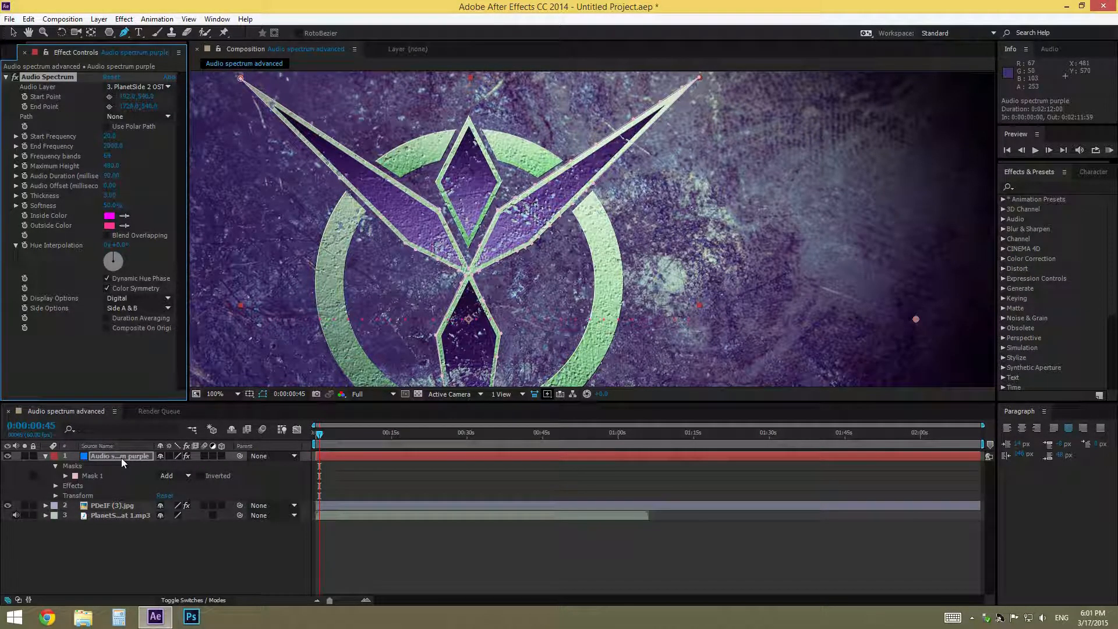
# - Save the project under the name VANU in the VANU folder
pyautogui.click(9, 18)
pyautogui.moveTo(38, 127)
pyautogui.click(223, 126)
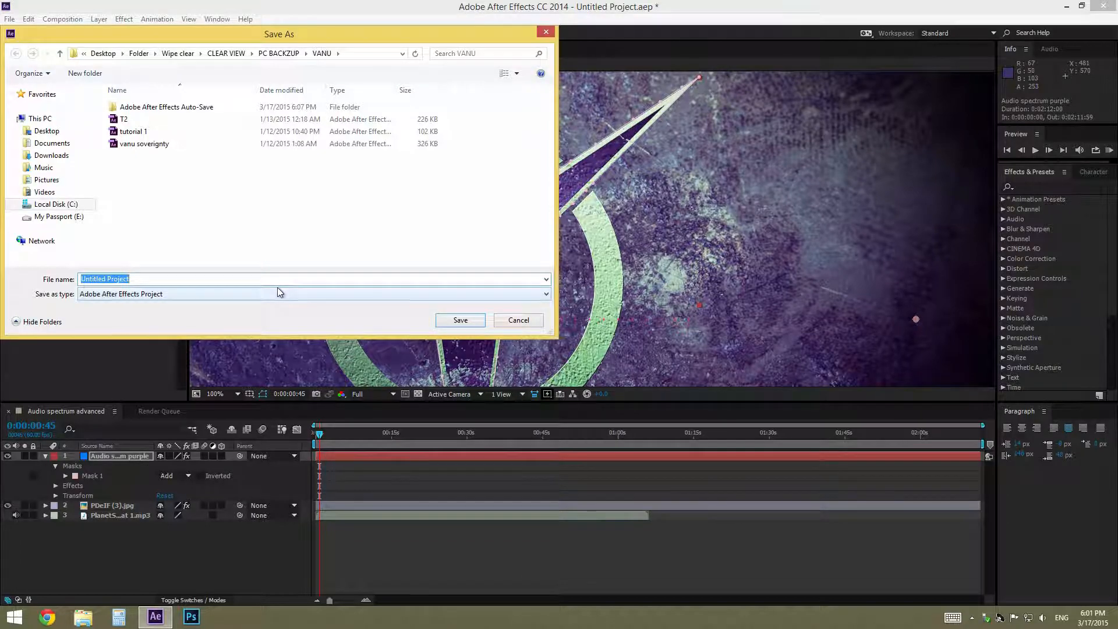
pyautogui.write('VANU')
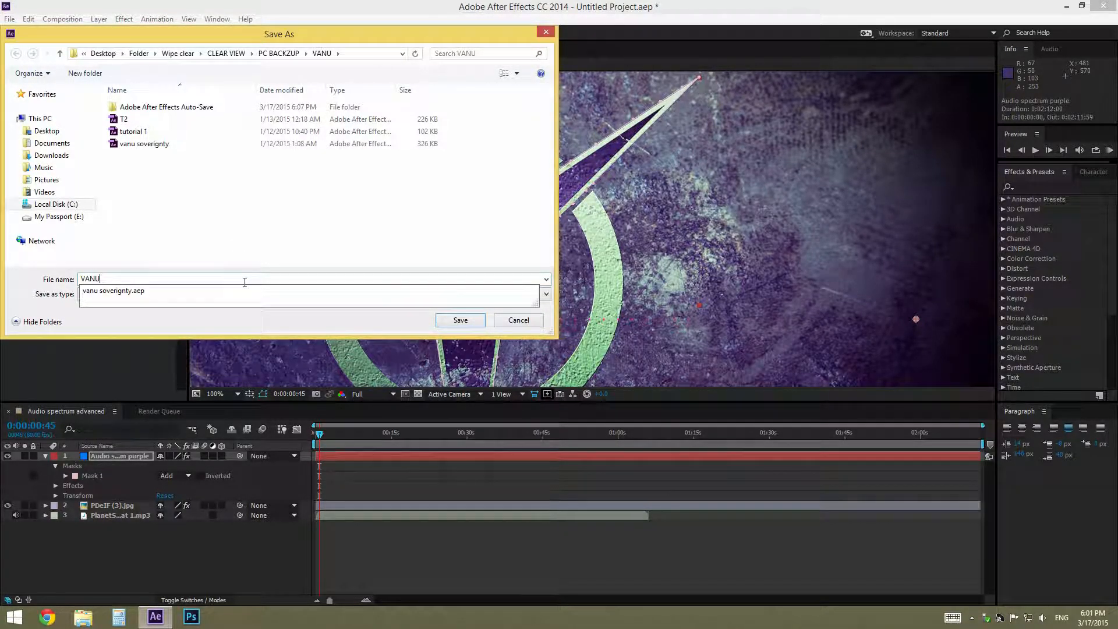
pyautogui.click(460, 320)
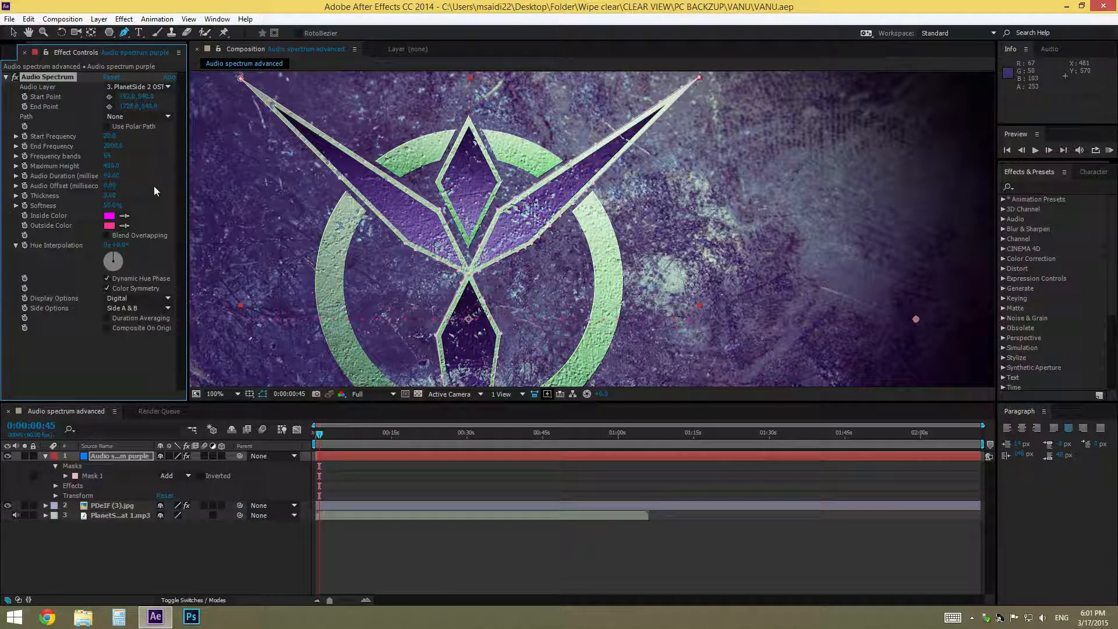
# - Set the Audio Spectrum path to Mask 1, deselect the layer and check the composition further along the timeline
pyautogui.click(143, 144)
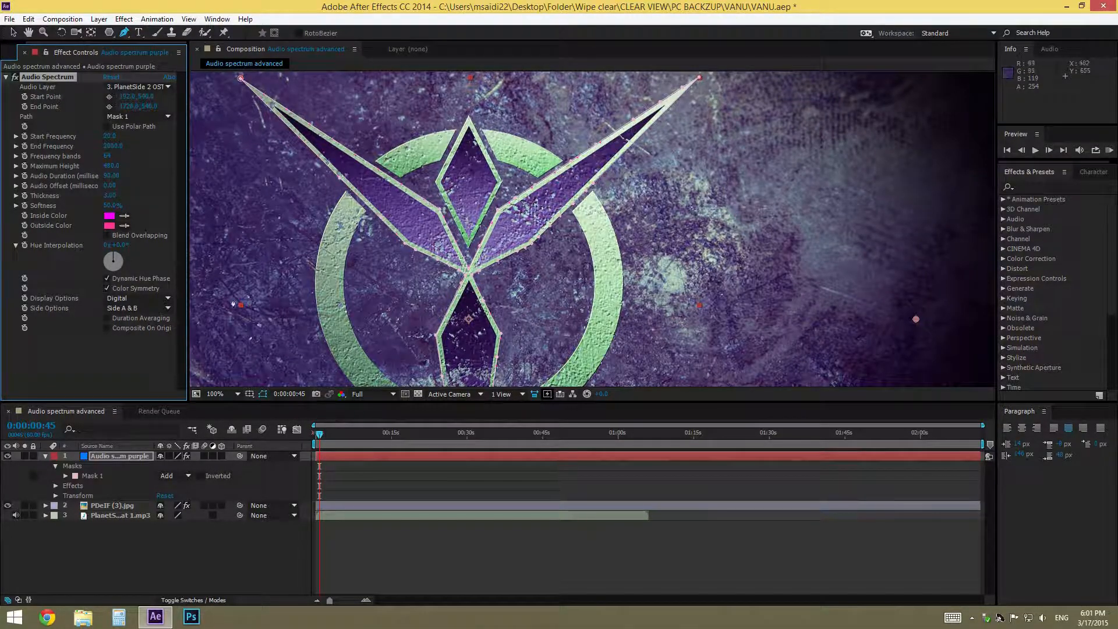
pyautogui.press(',')
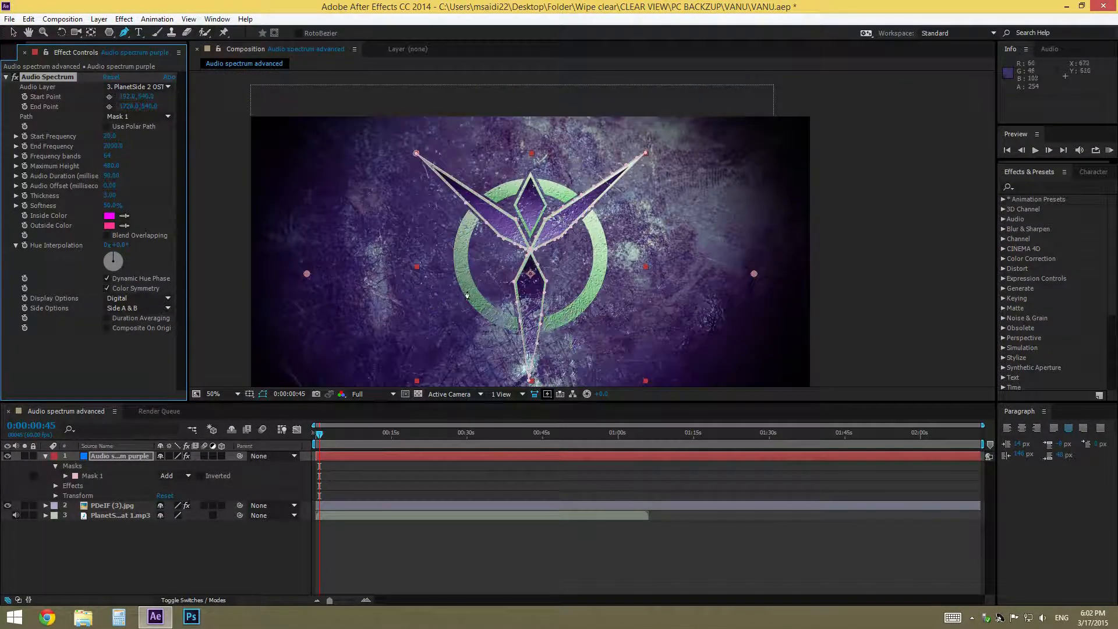
pyautogui.click(12, 32)
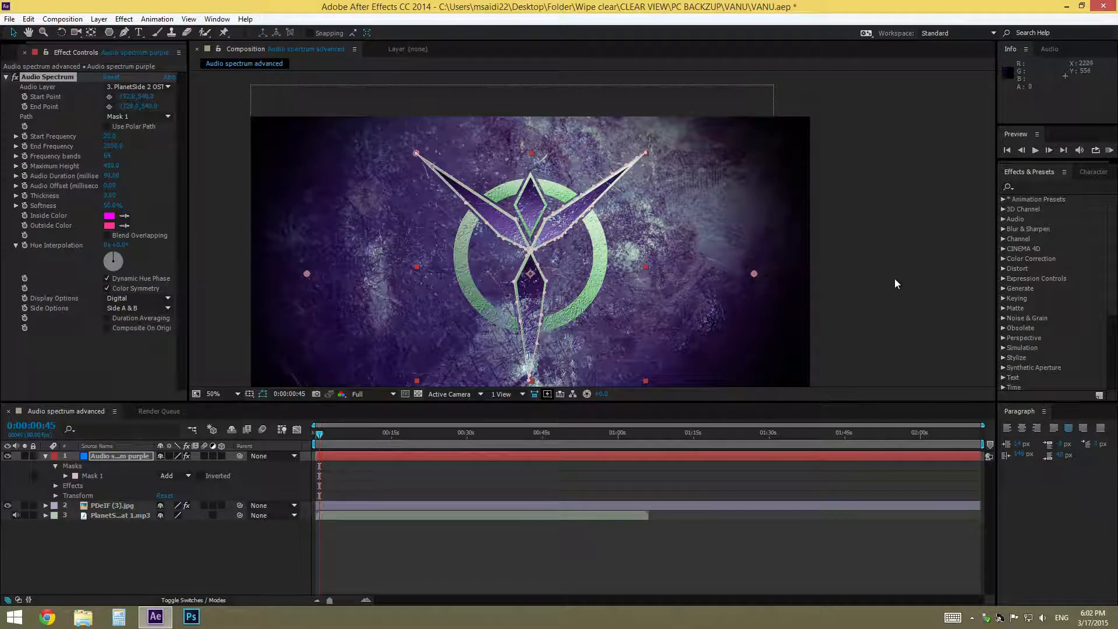
pyautogui.click(861, 277)
pyautogui.press('.')
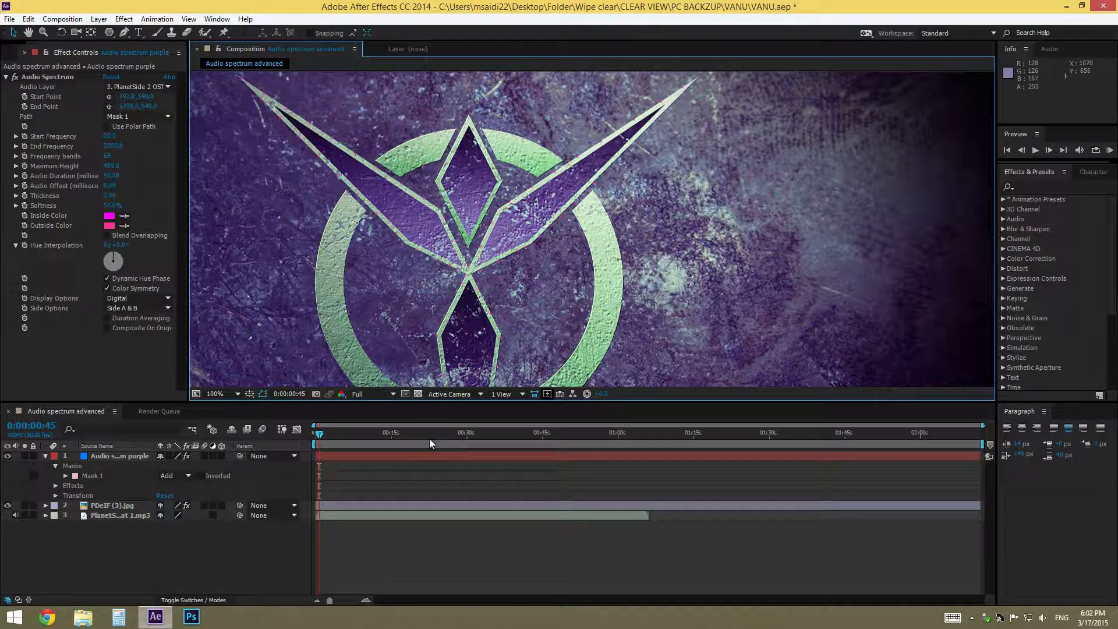
pyautogui.click(382, 436)
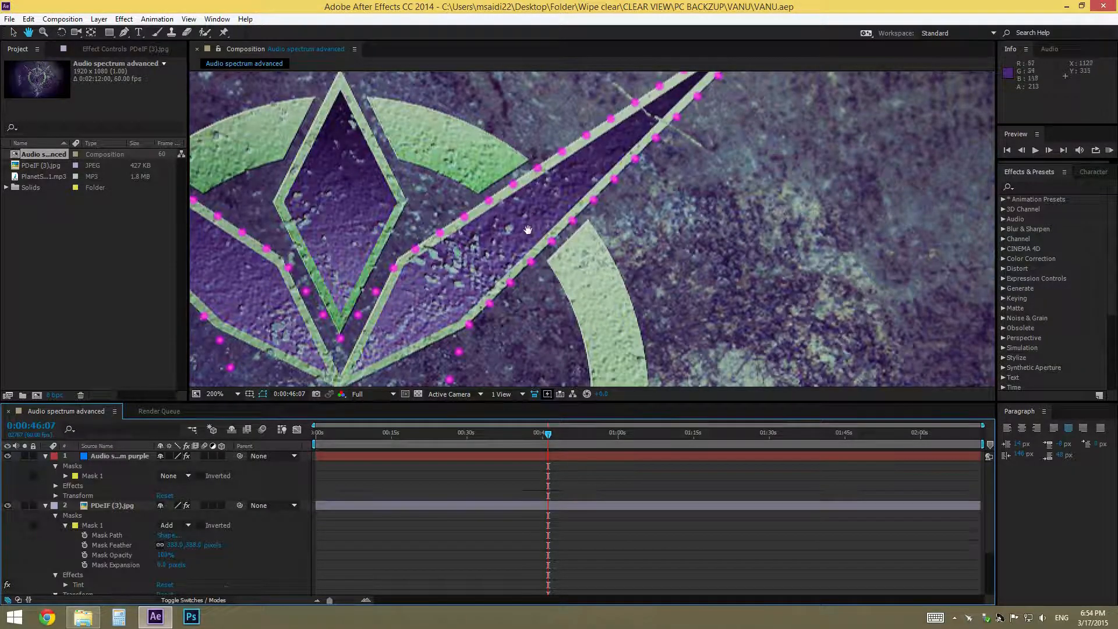
# - Lower the opacity of the background image PDeIF (3).jpg to 16% and move the current time to about 0:00:41
pyautogui.scroll(-1, 528, 230)
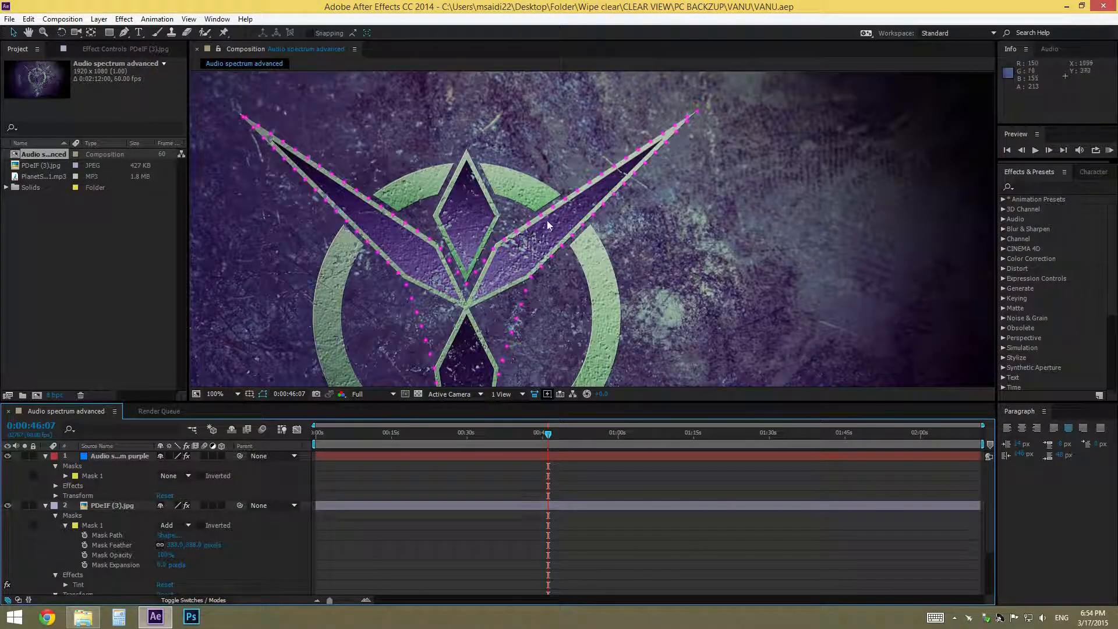
pyautogui.moveTo(524, 244); pyautogui.dragTo(488, 266)
pyautogui.press('v')
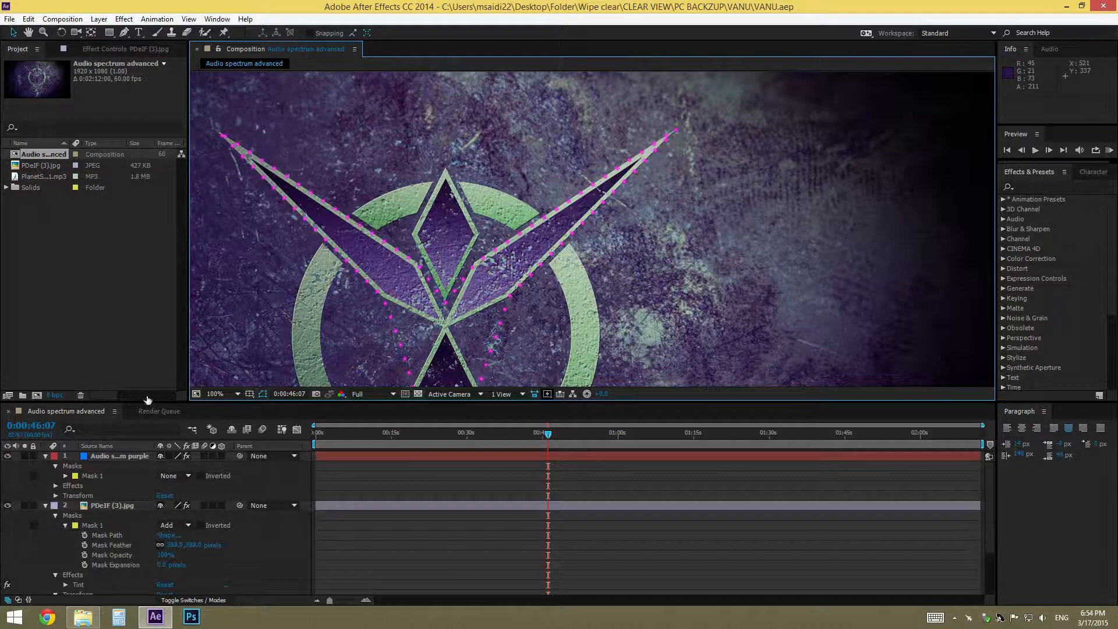
pyautogui.click(112, 51)
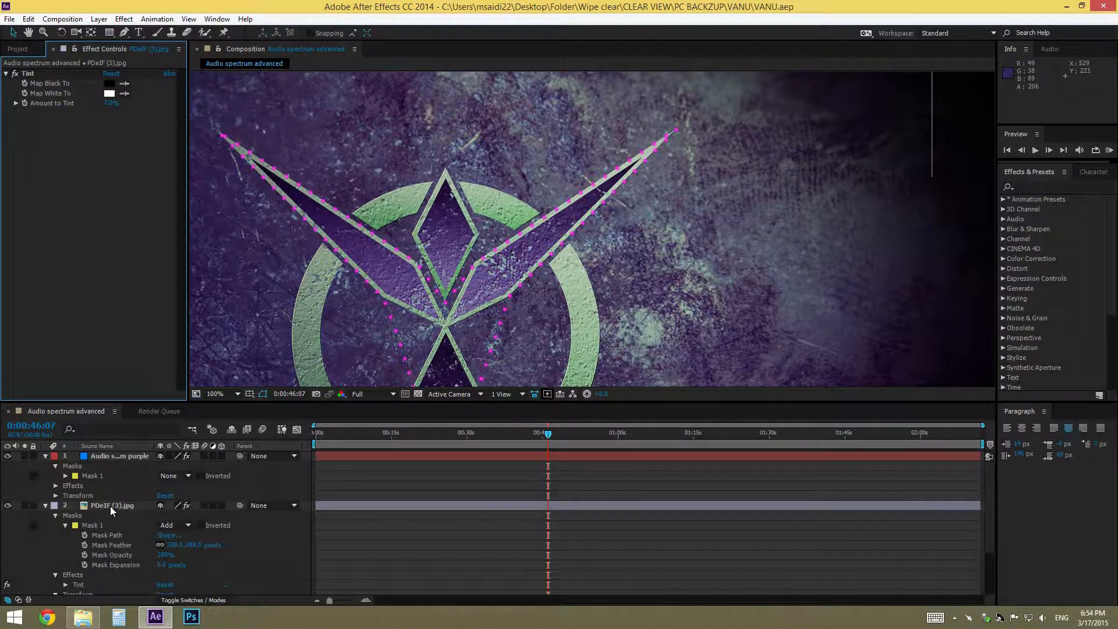
pyautogui.click(112, 457)
pyautogui.press('h')
pyautogui.moveTo(499, 315); pyautogui.dragTo(552, 280)
pyautogui.press('v')
pyautogui.scroll(-3, 166, 556)
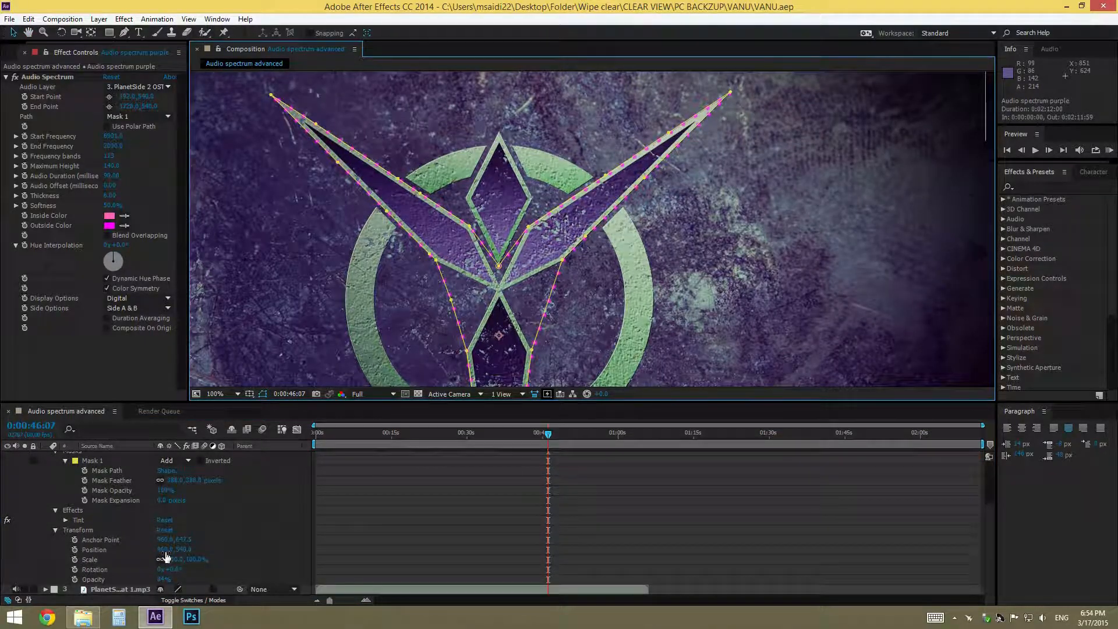
pyautogui.moveTo(164, 579); pyautogui.dragTo(138, 572)
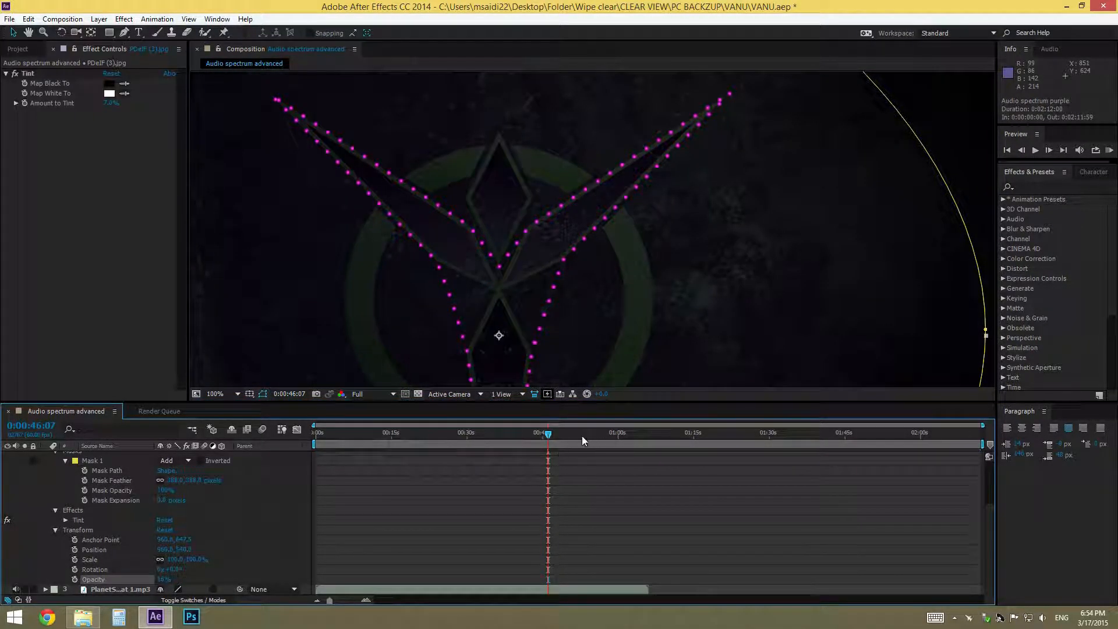
pyautogui.moveTo(484, 438); pyautogui.dragTo(529, 463)
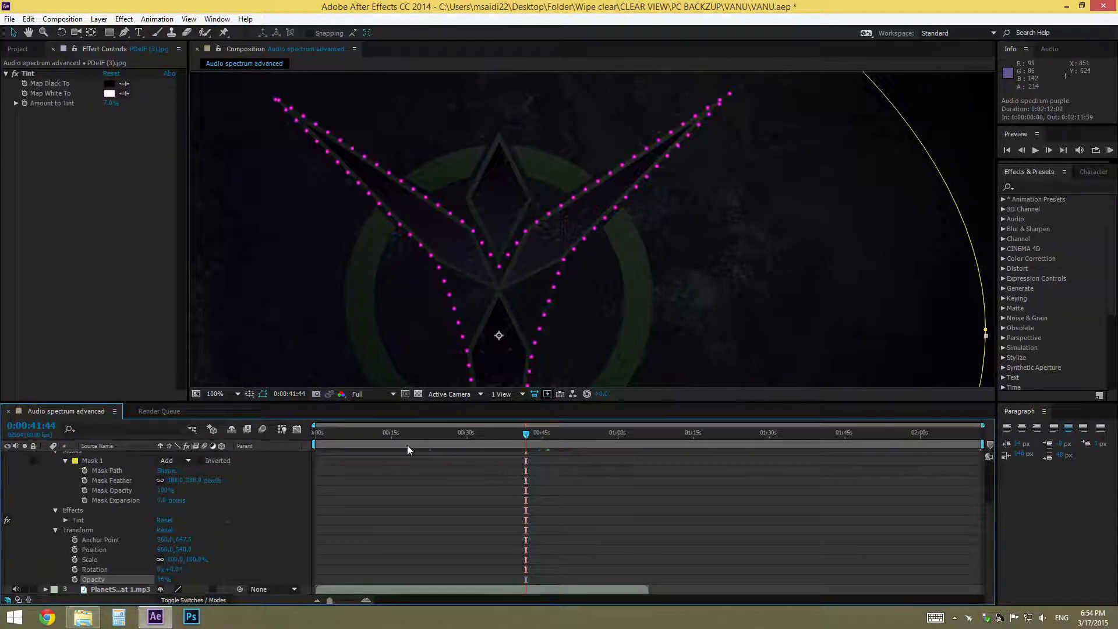
# - Try a much larger Maximum Height for the purple Audio Spectrum, check it at several times, and undo the change
pyautogui.scroll(3, 123, 471)
pyautogui.click(110, 458)
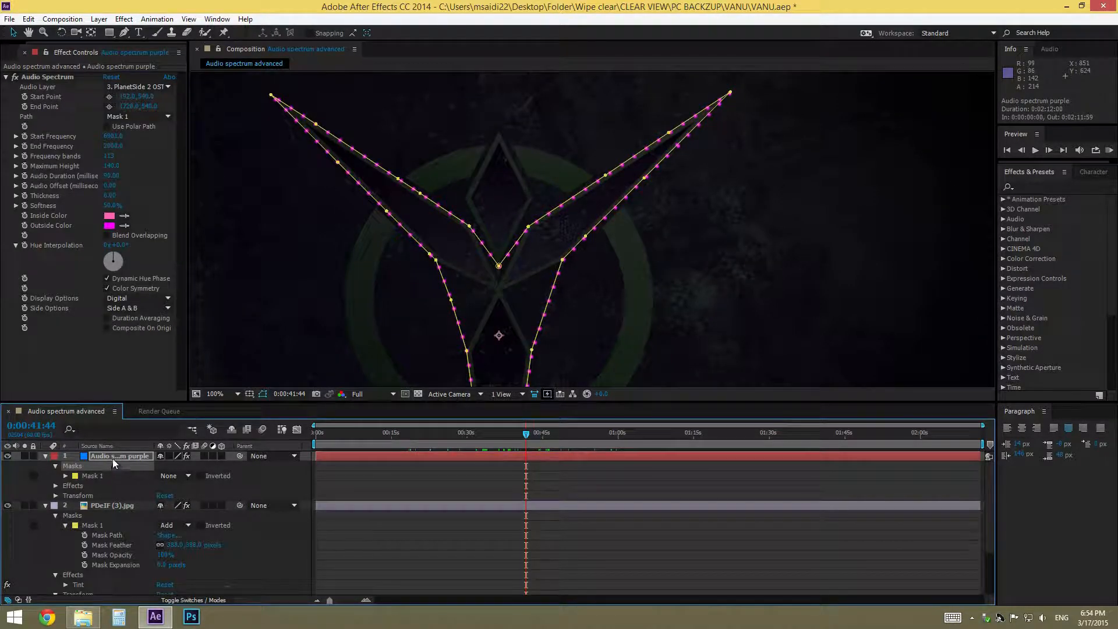
pyautogui.moveTo(110, 166); pyautogui.dragTo(124, 168)
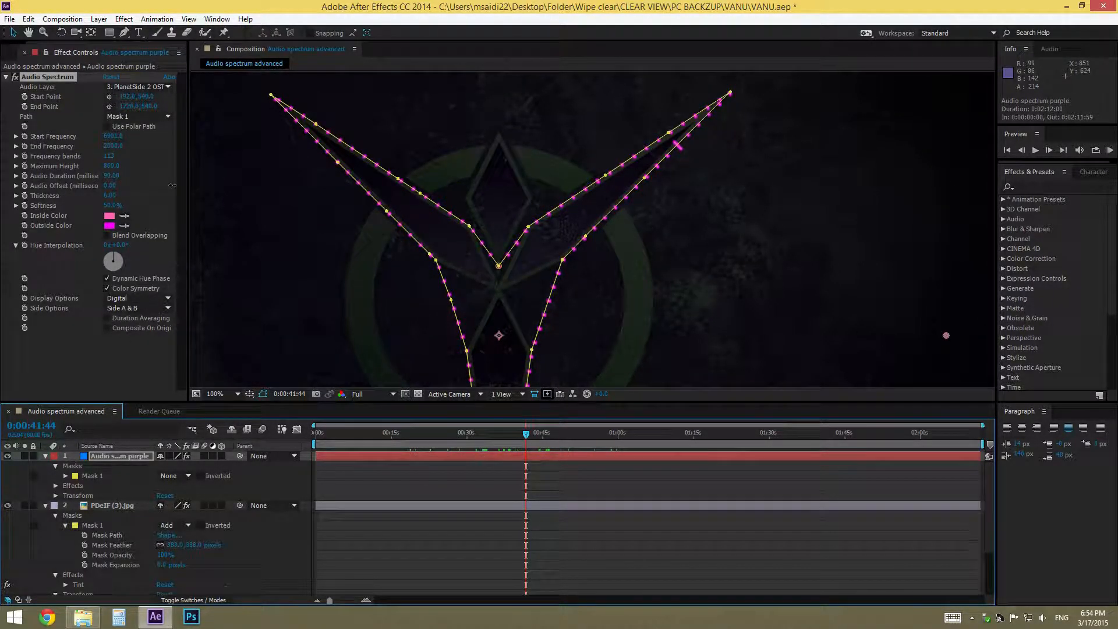
pyautogui.moveTo(542, 435); pyautogui.dragTo(546, 436)
pyautogui.scroll(-1, 351, 282)
pyautogui.click(327, 308)
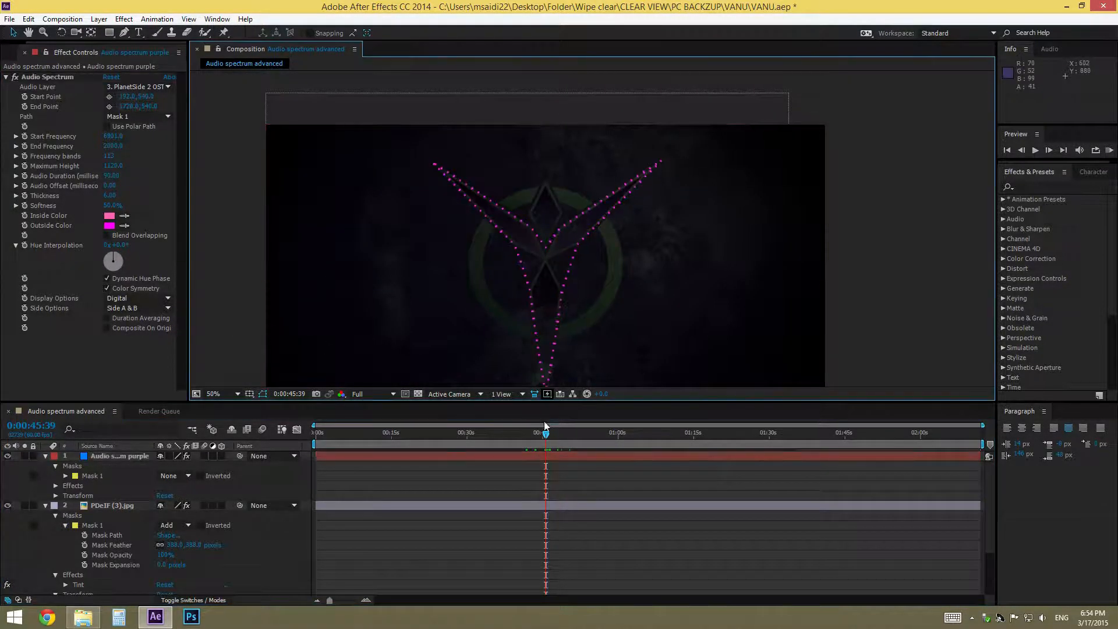
pyautogui.moveTo(466, 453); pyautogui.dragTo(482, 453)
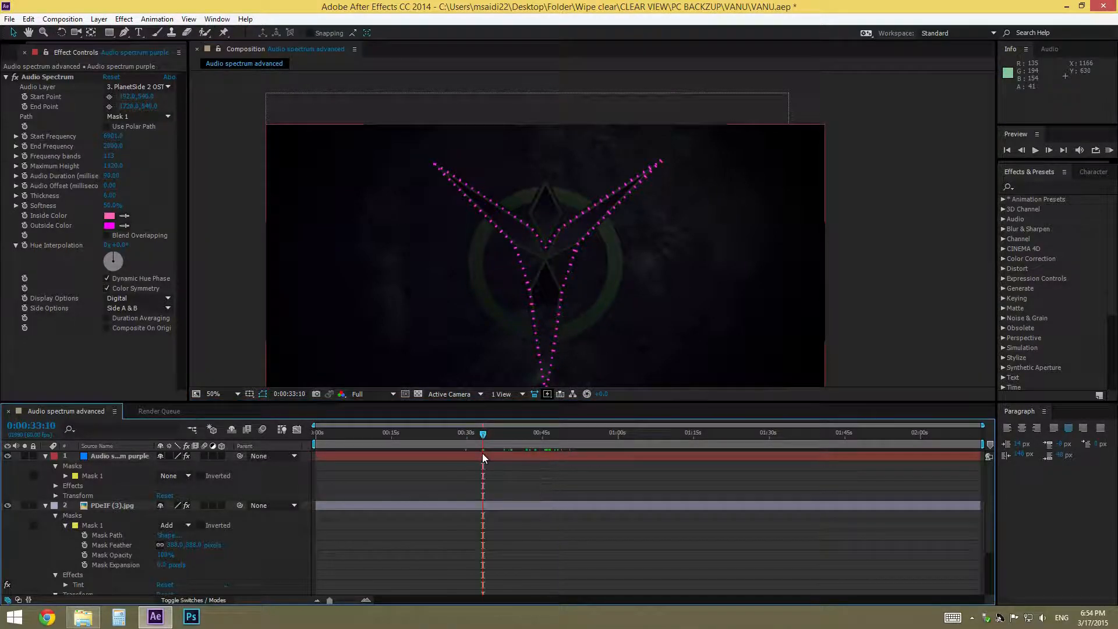
pyautogui.hotkey('ctrl', 'z')
pyautogui.scroll(1, 559, 232)
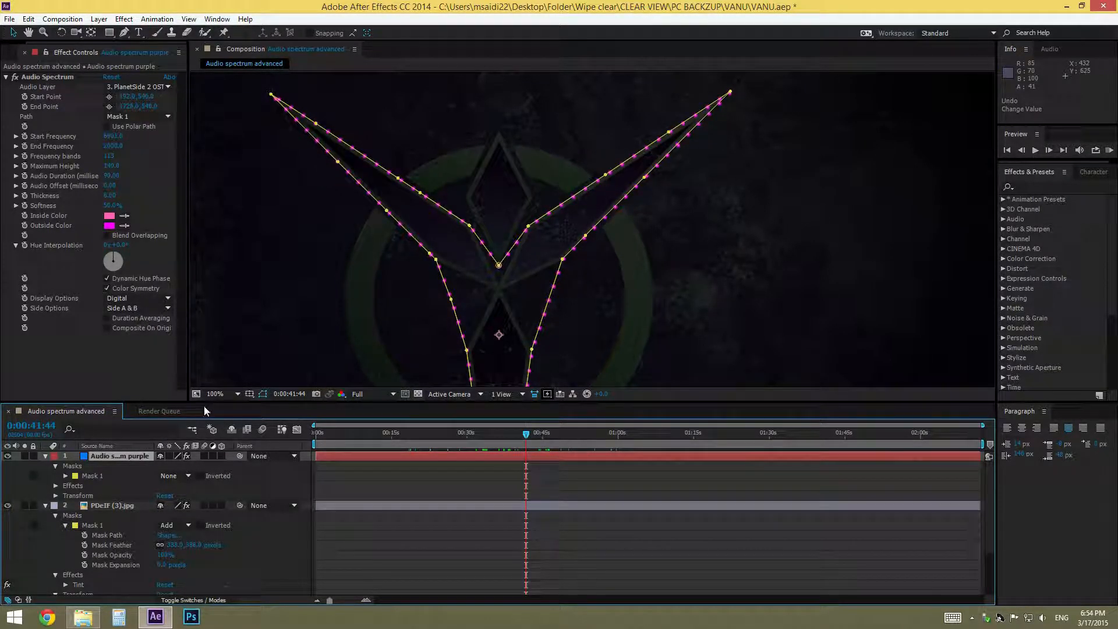
# - Set the Audio Spectrum display option to Analog dots and the side option to Side B, checking it at several times
pyautogui.click(137, 299)
pyautogui.click(138, 334)
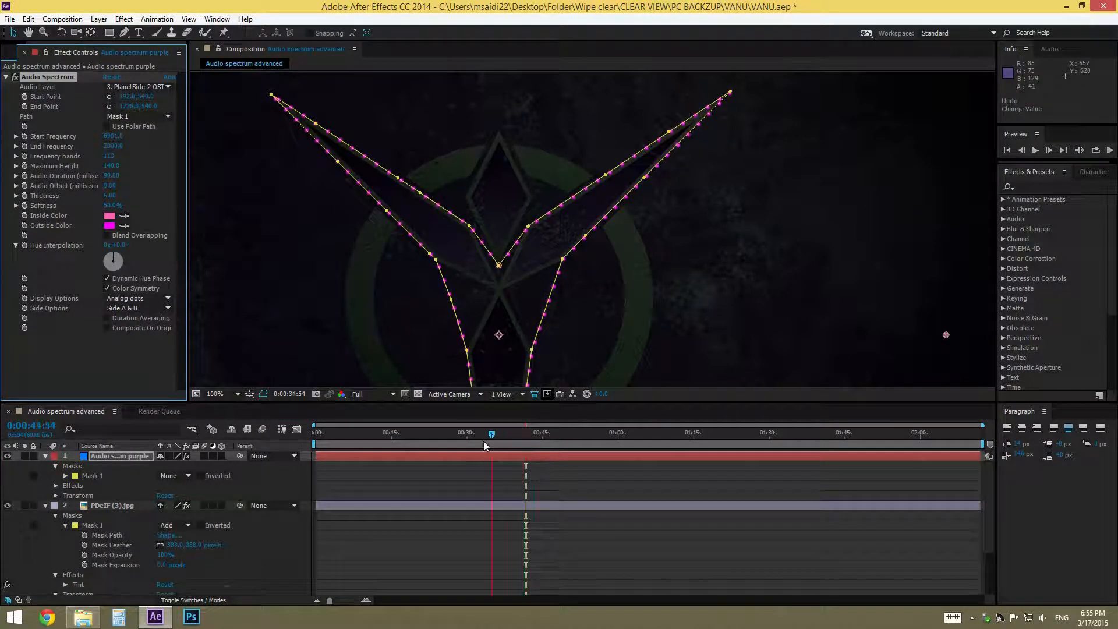
pyautogui.click(393, 434)
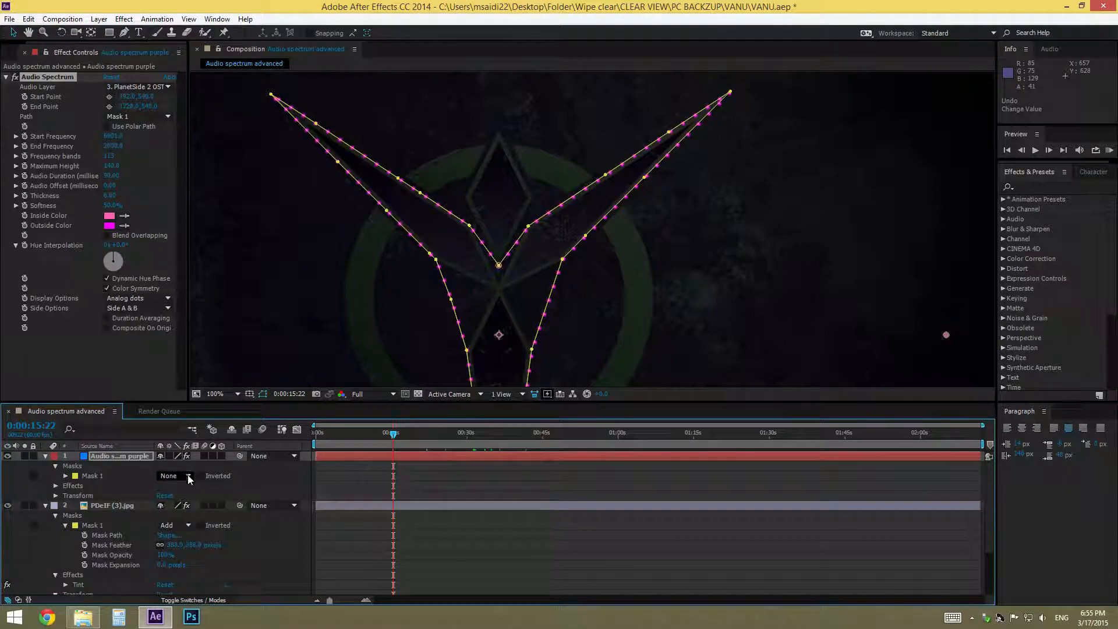
pyautogui.click(140, 308)
pyautogui.click(150, 334)
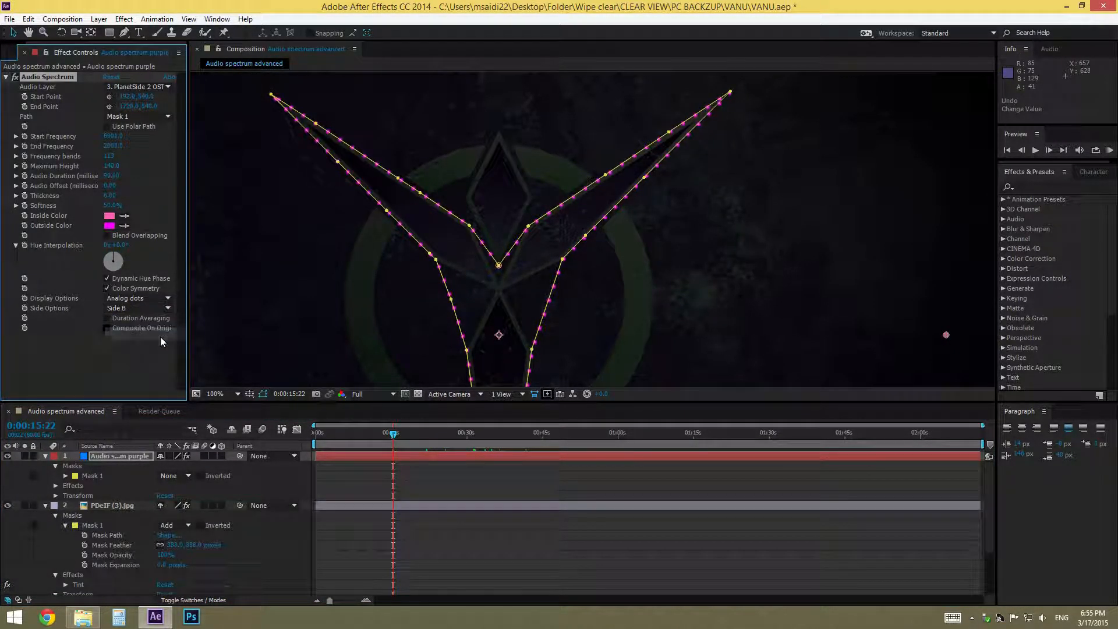
pyautogui.scroll(-1, 369, 294)
pyautogui.click(234, 319)
pyautogui.scroll(1, 396, 256)
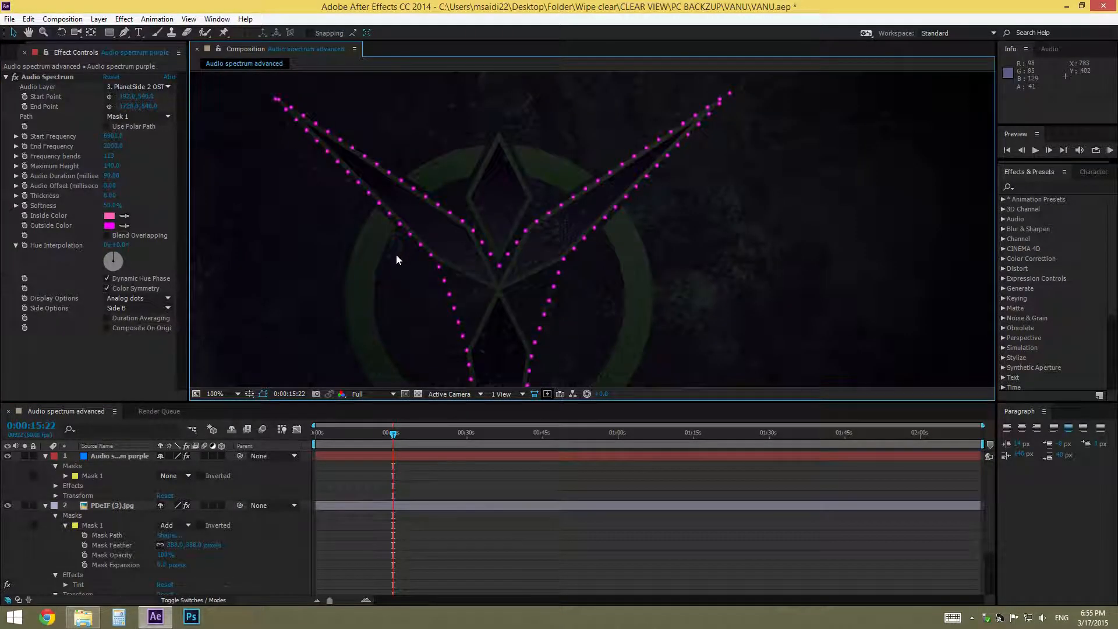
pyautogui.moveTo(404, 435); pyautogui.dragTo(358, 460)
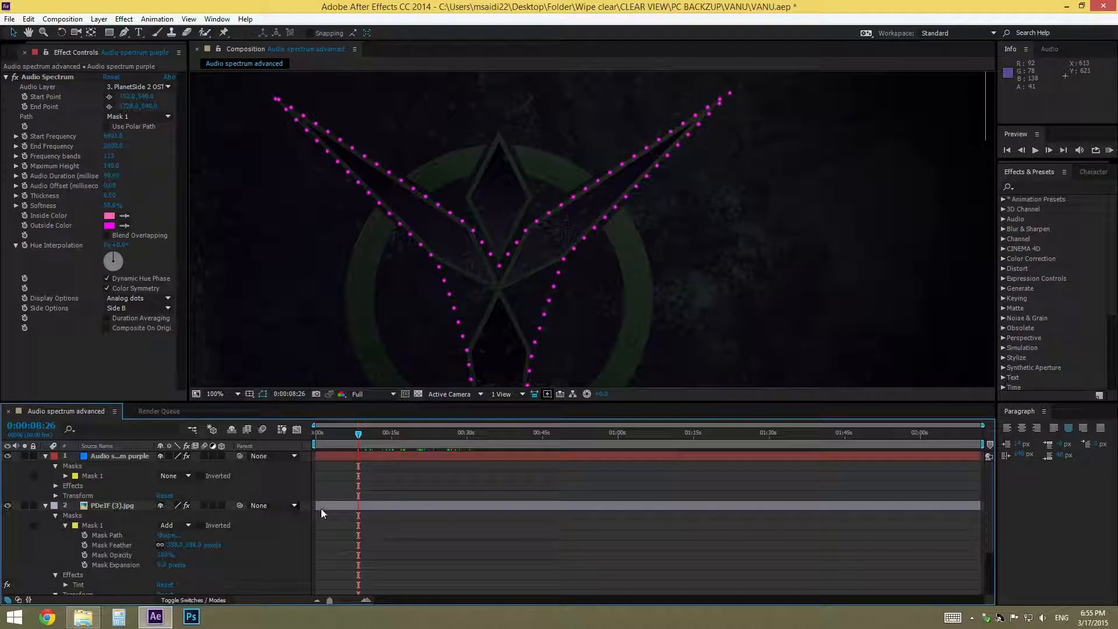
# - Rename the purple audio spectrum layer as "analog dots (side B)"
pyautogui.click(99, 455)
pyautogui.scroll(-1, 372, 536)
pyautogui.scroll(1, 371, 537)
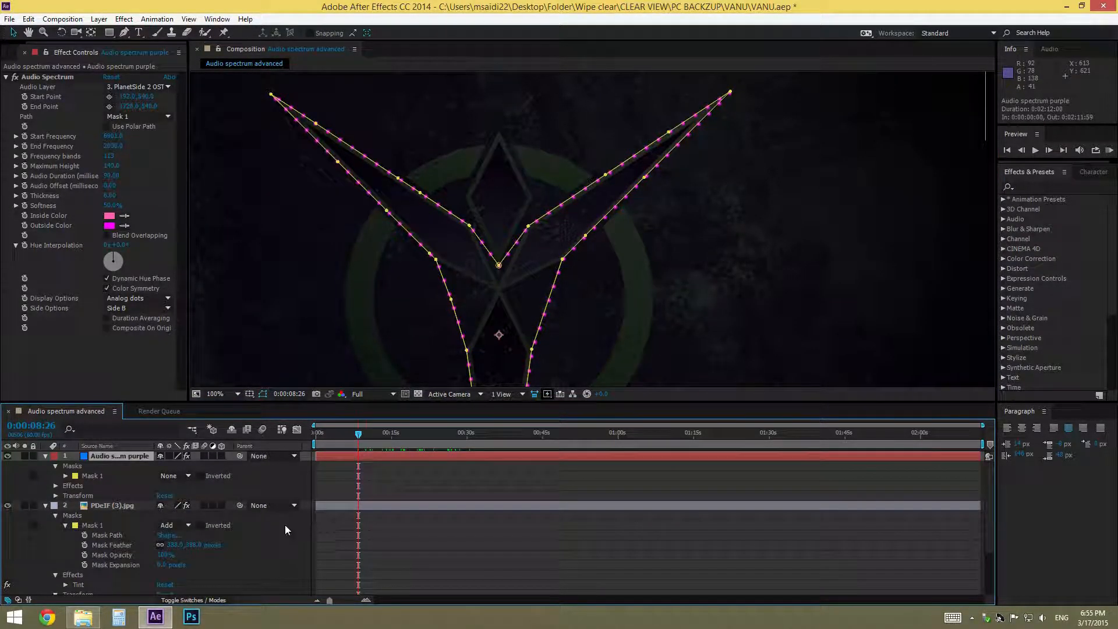
pyautogui.rightClick(103, 459)
pyautogui.click(155, 451)
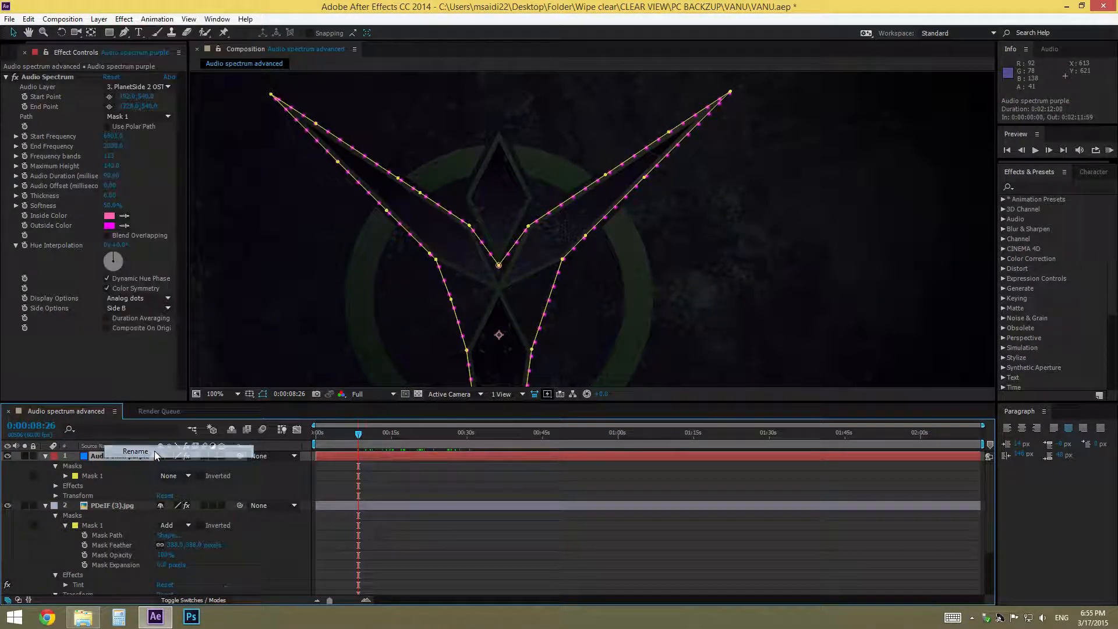
pyautogui.write('analog dots')
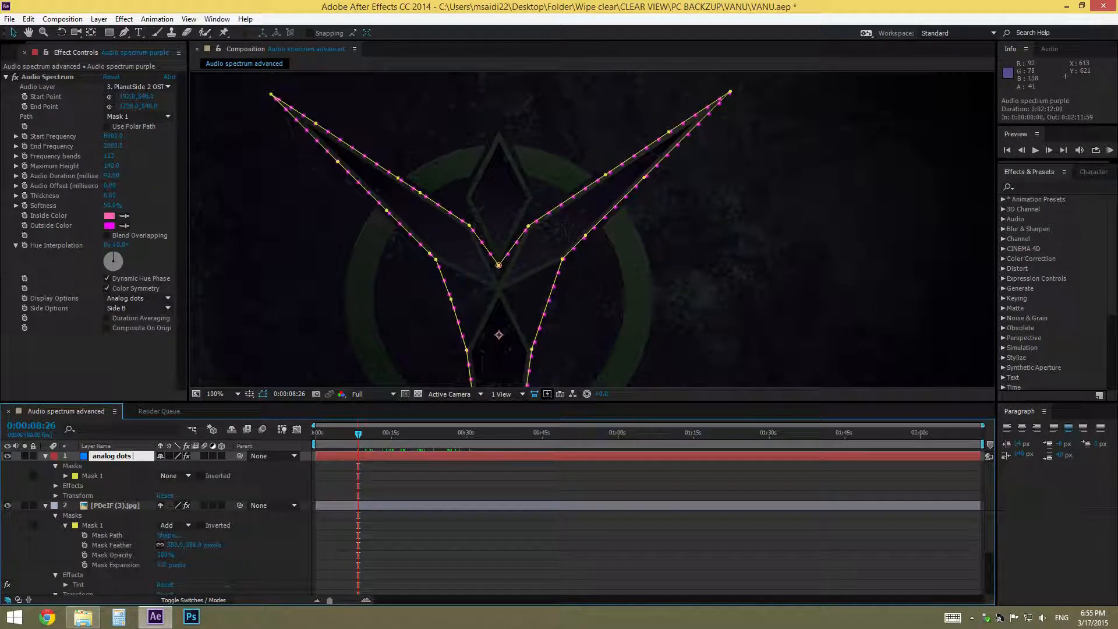
pyautogui.write(' (side B)')
pyautogui.press('Return')
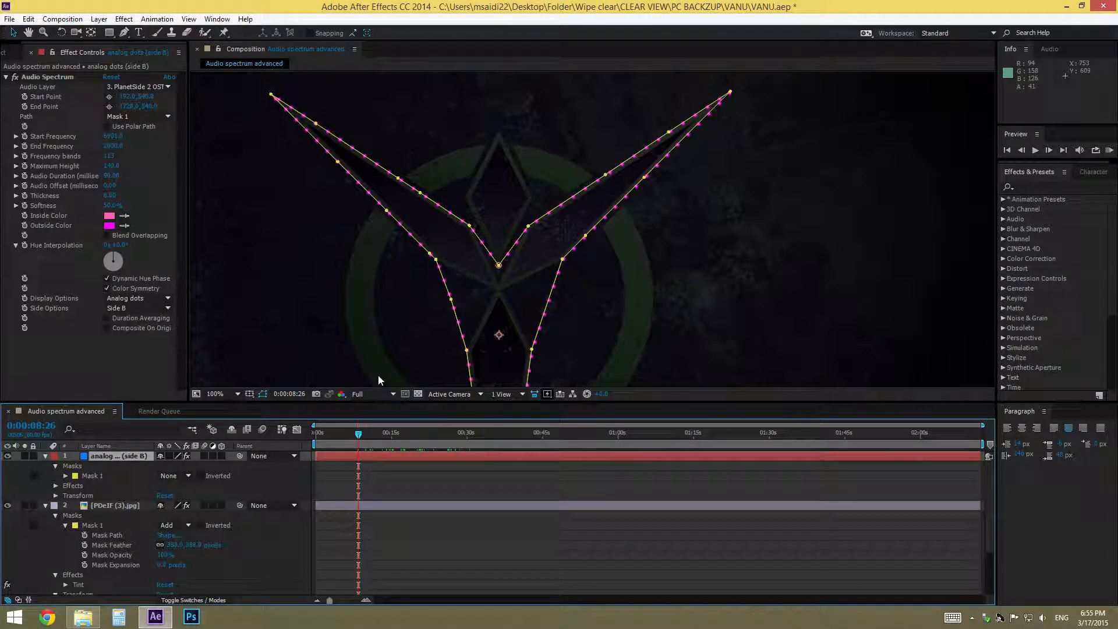
# - Set the Audio Spectrum start frequency to 20 and check the dots' response up to about 0:00:22 on the timeline
pyautogui.click(112, 136)
pyautogui.write('20')
pyautogui.press('Return')
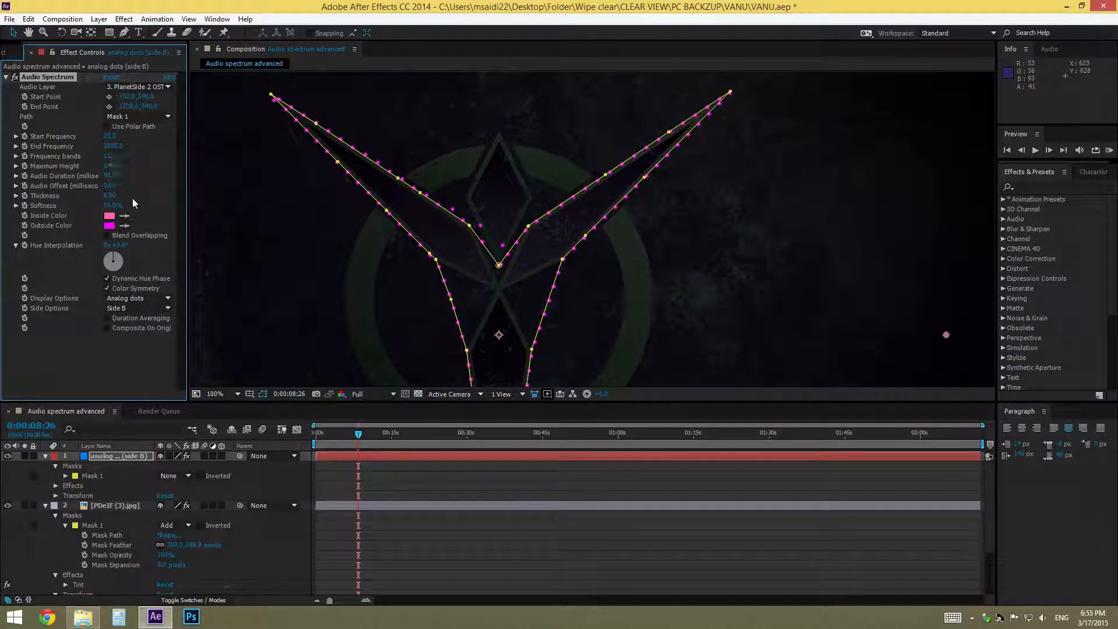
pyautogui.moveTo(360, 432); pyautogui.dragTo(428, 440)
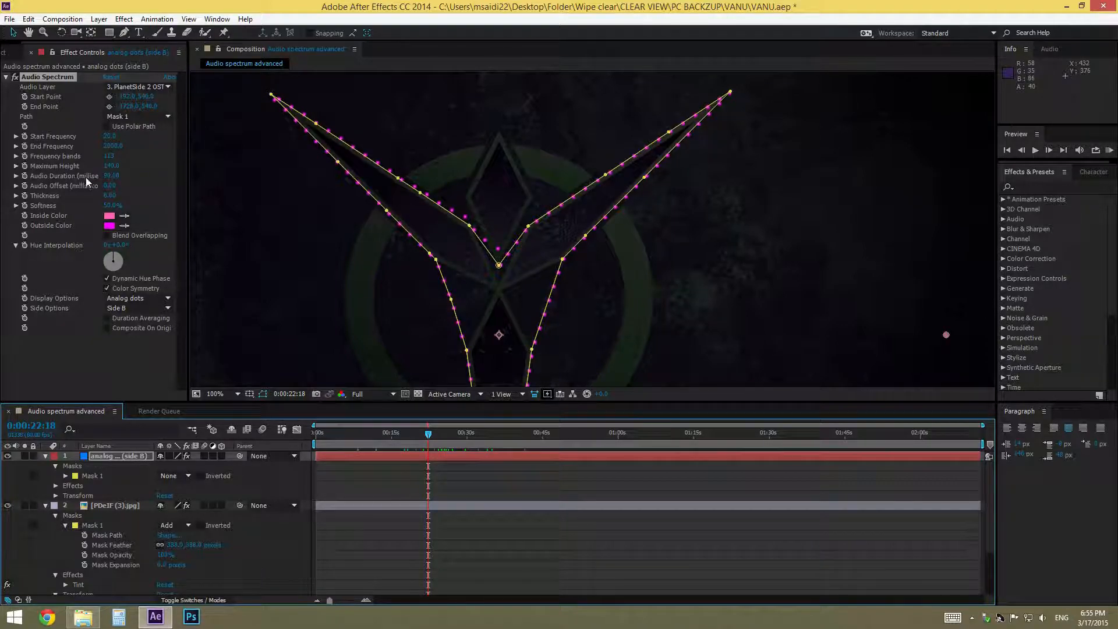
# - Set the Audio Spectrum frequency bands to 350 and raise them further to about 392 for a denser line of dots
pyautogui.click(75, 158)
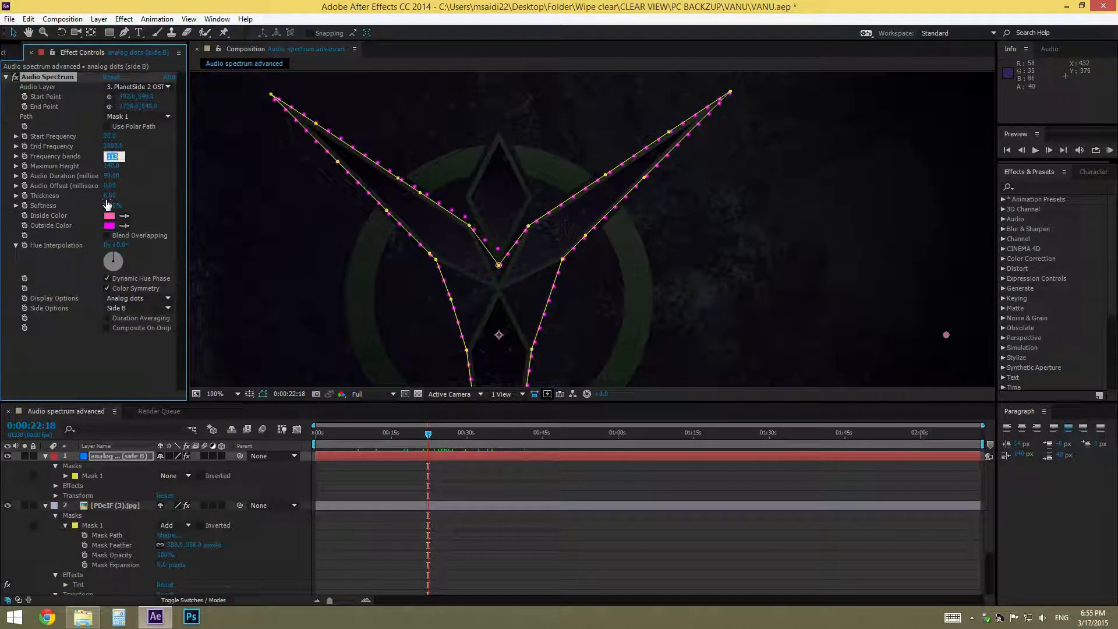
pyautogui.click(127, 162)
pyautogui.moveTo(111, 156); pyautogui.dragTo(150, 166)
pyautogui.click(110, 158)
pyautogui.write('3')
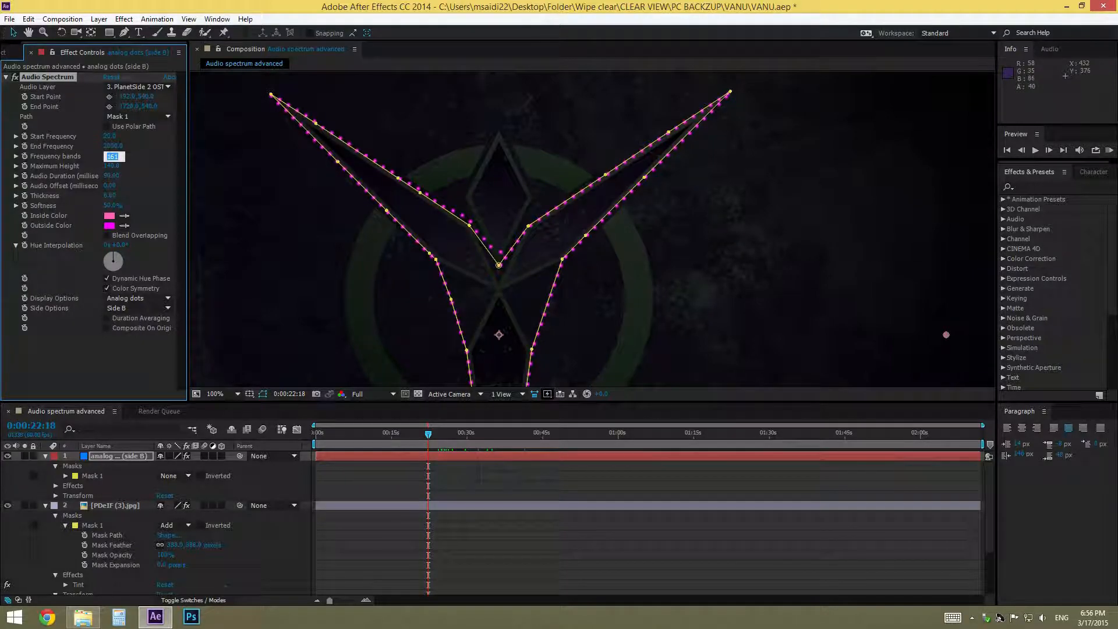
pyautogui.write('50')
pyautogui.press('Return')
pyautogui.moveTo(109, 158); pyautogui.dragTo(155, 172)
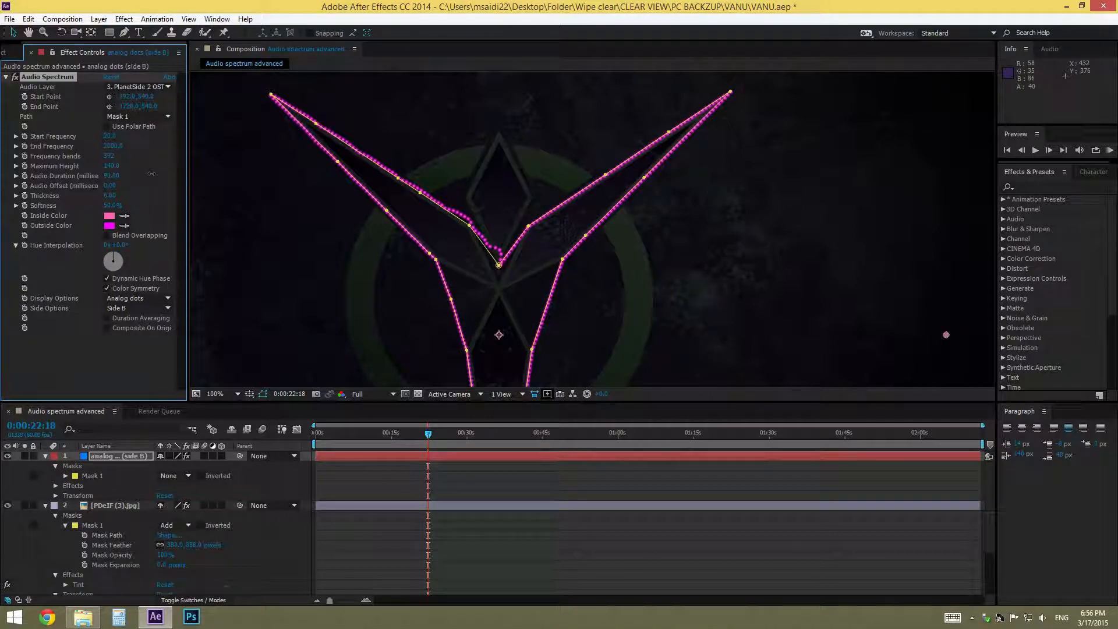
# - Set the Audio Spectrum frequency bands to 394 and check the dots at about 0:00:15:36 on the timeline
pyautogui.moveTo(151, 173); pyautogui.dragTo(152, 173)
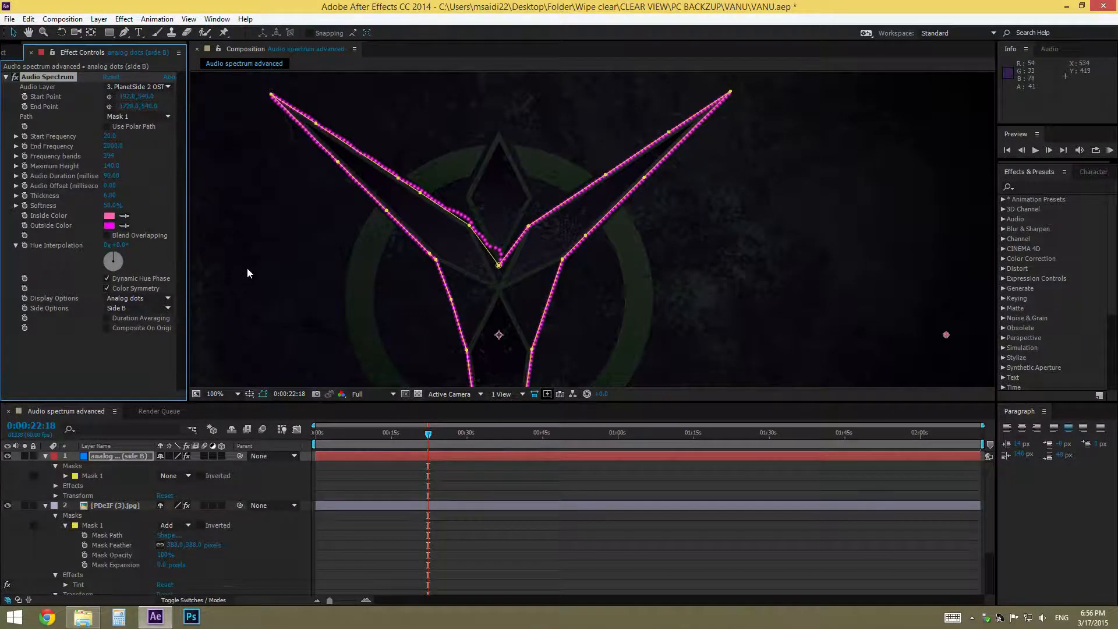
pyautogui.scroll(-1, 238, 324)
pyautogui.scroll(1, 235, 330)
pyautogui.moveTo(437, 435); pyautogui.dragTo(394, 478)
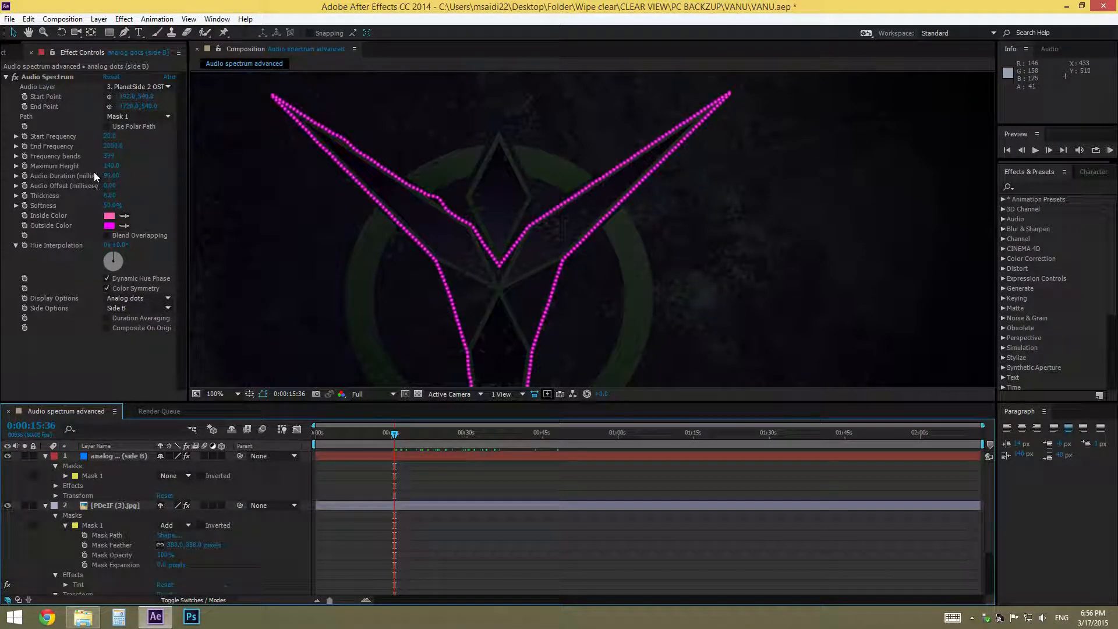
# - Set the Audio Spectrum maximum height to 1700 and raise it further to about 1846
pyautogui.click(112, 166)
pyautogui.write('17')
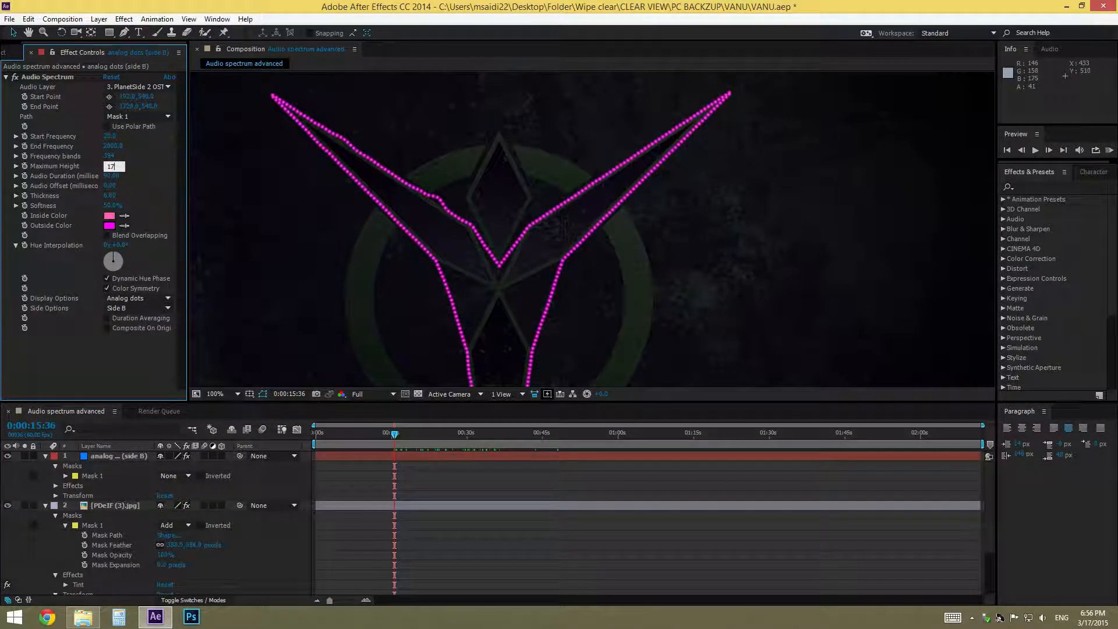
pyautogui.write('00')
pyautogui.press('Return')
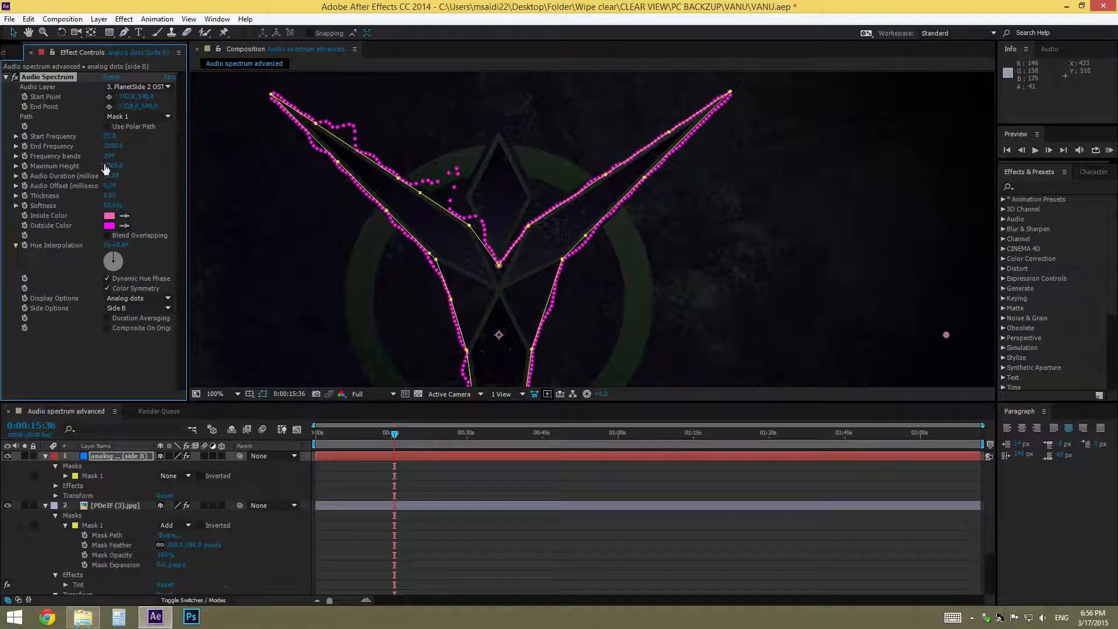
pyautogui.moveTo(112, 170); pyautogui.dragTo(155, 172)
pyautogui.scroll(-1, 511, 185)
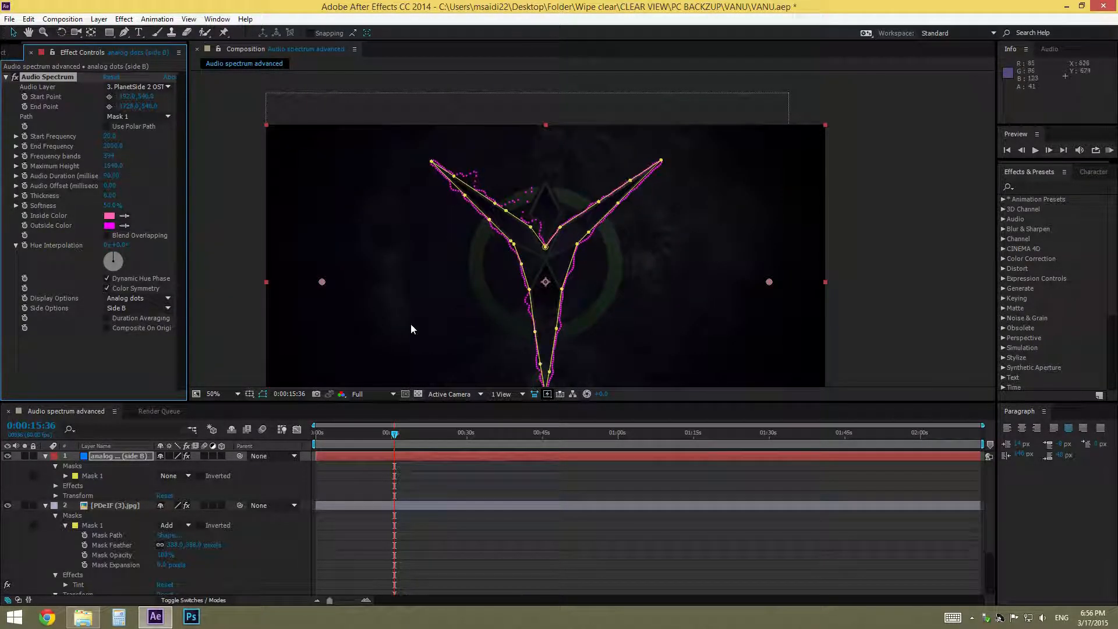
# - Check the dots at about 0:00:18:44, raise the maximum height to about 1930, and check again at about 0:00:27:58
pyautogui.click(223, 350)
pyautogui.moveTo(394, 434); pyautogui.dragTo(410, 466)
pyautogui.scroll(-1, 487, 311)
pyautogui.scroll(1, 634, 215)
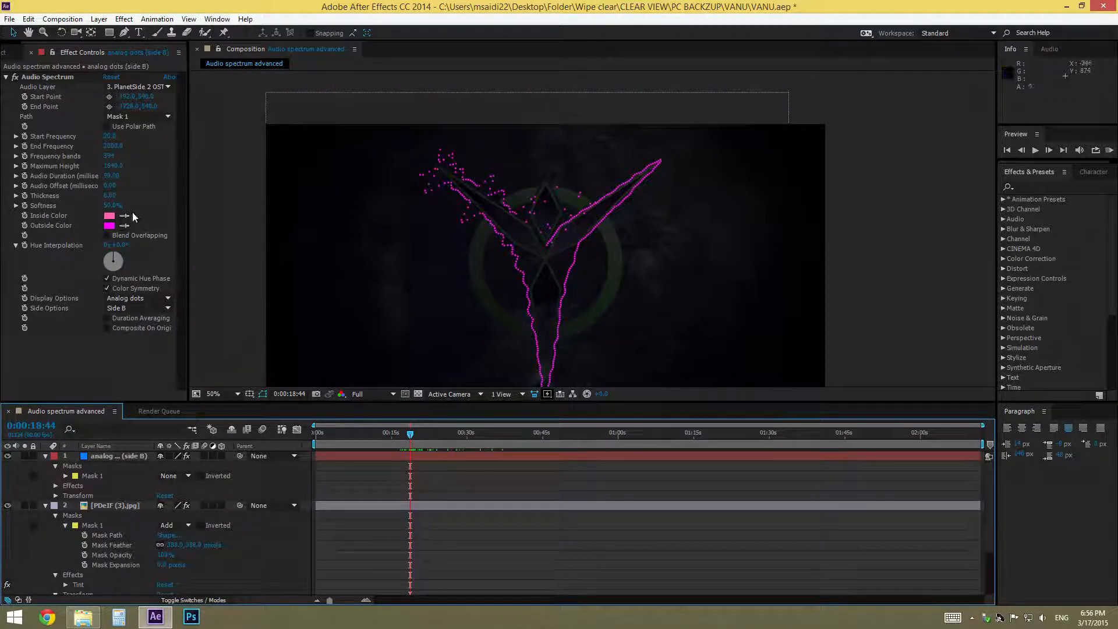
pyautogui.moveTo(114, 166); pyautogui.dragTo(103, 169)
pyautogui.moveTo(411, 447); pyautogui.dragTo(457, 440)
pyautogui.click(226, 341)
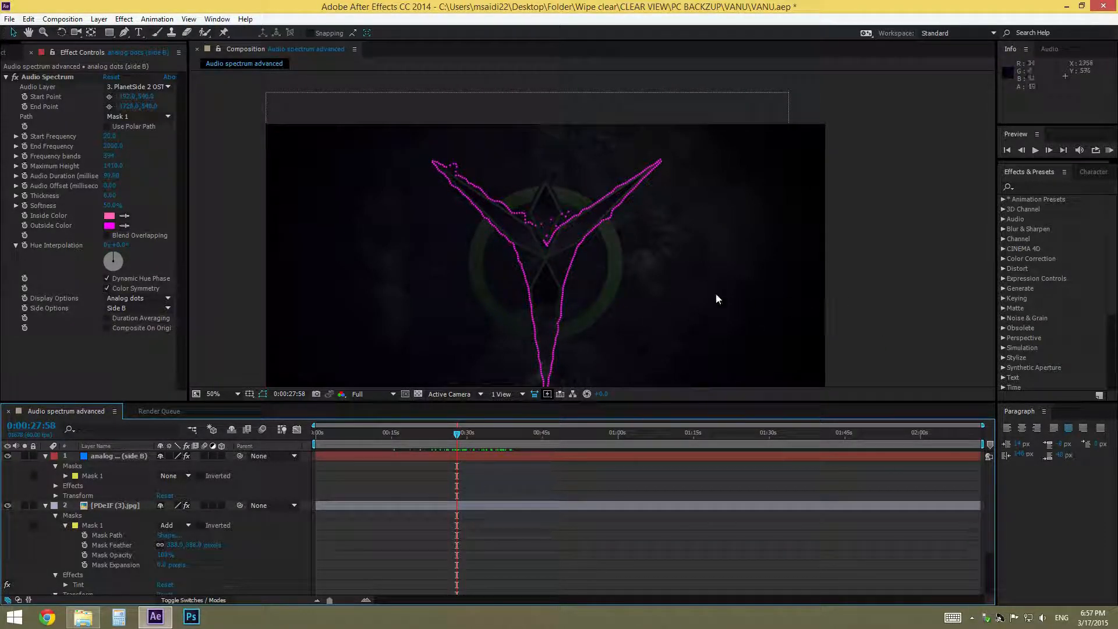
# - Examine the dot pattern along the logo outline up close at about 0:00:27:58 and 0:00:18:44
pyautogui.press('h')
pyautogui.moveTo(554, 259); pyautogui.dragTo(529, 273)
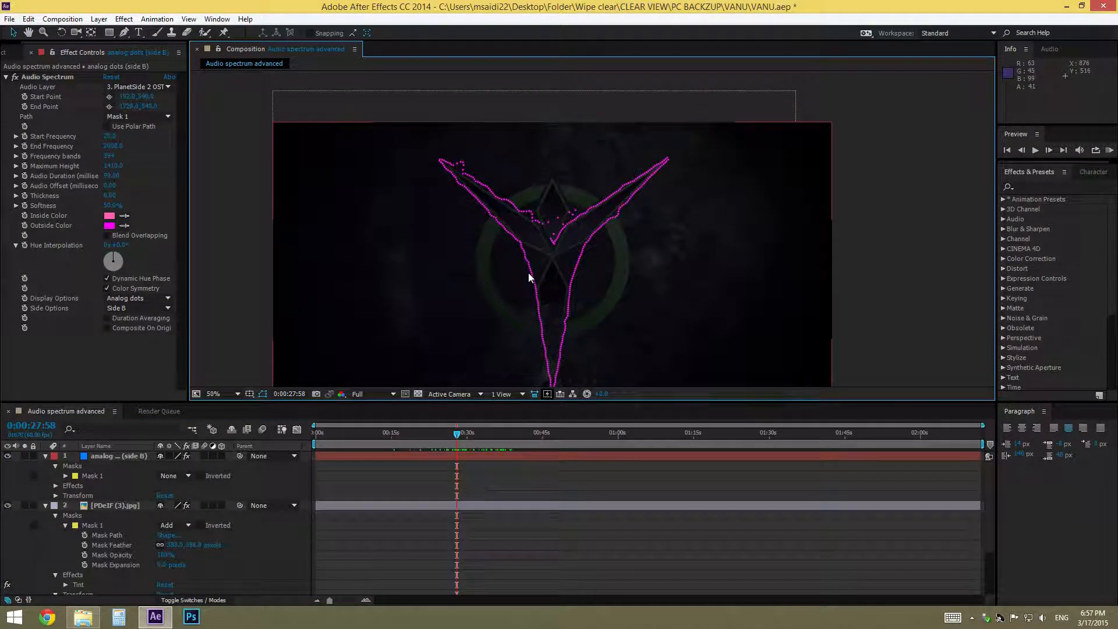
pyautogui.moveTo(602, 309); pyautogui.dragTo(604, 282)
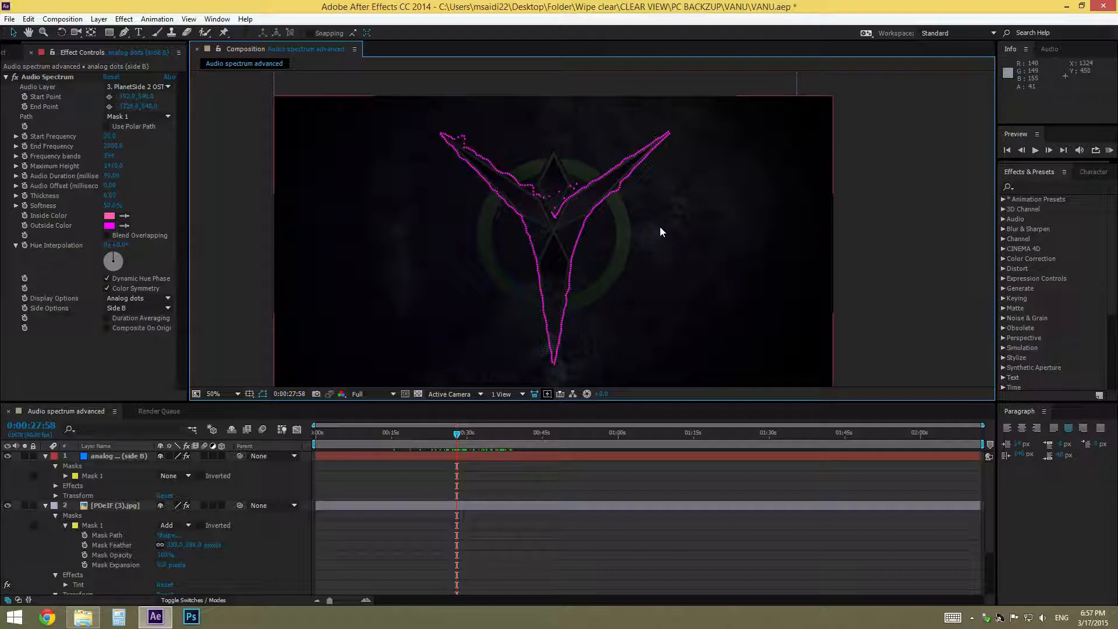
pyautogui.press('h')
pyautogui.press('v')
pyautogui.scroll(2, 544, 242)
pyautogui.press('h')
pyautogui.moveTo(492, 270); pyautogui.dragTo(570, 306)
pyautogui.press('v')
pyautogui.moveTo(472, 437); pyautogui.dragTo(409, 460)
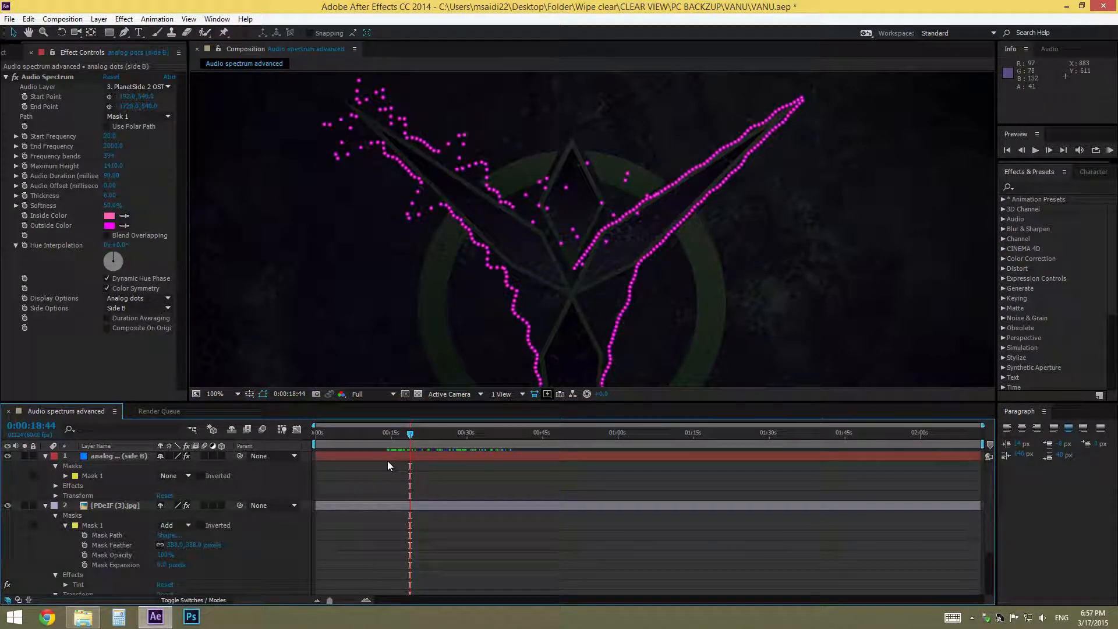
pyautogui.click(108, 202)
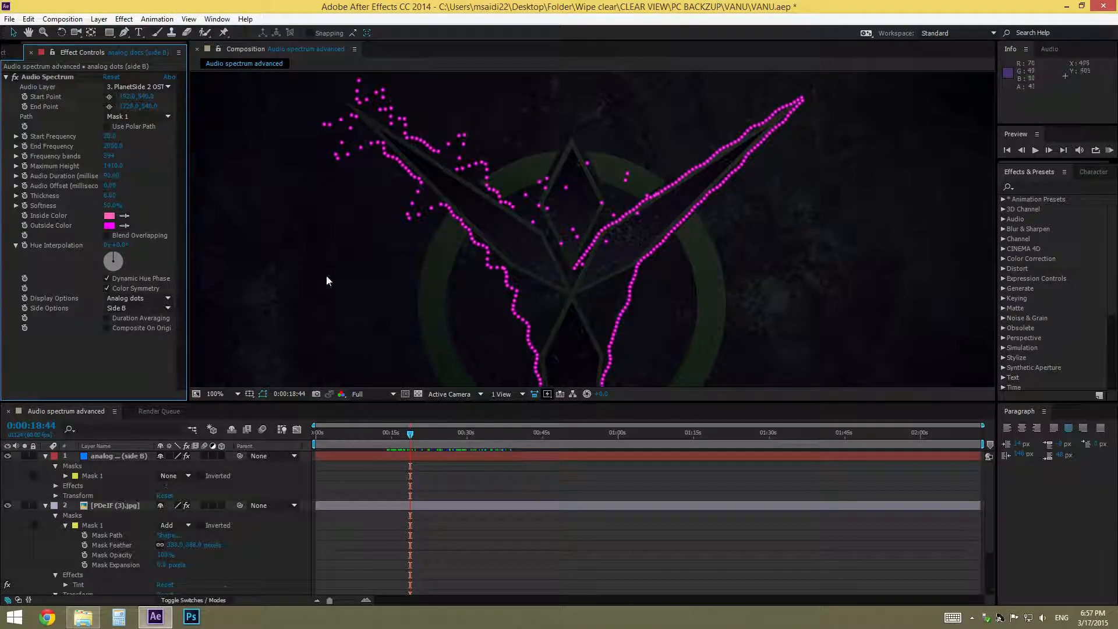
pyautogui.press(',')
pyautogui.press(',')
# - Duplicate the "analog dots (side B)" layer
pyautogui.click(123, 458)
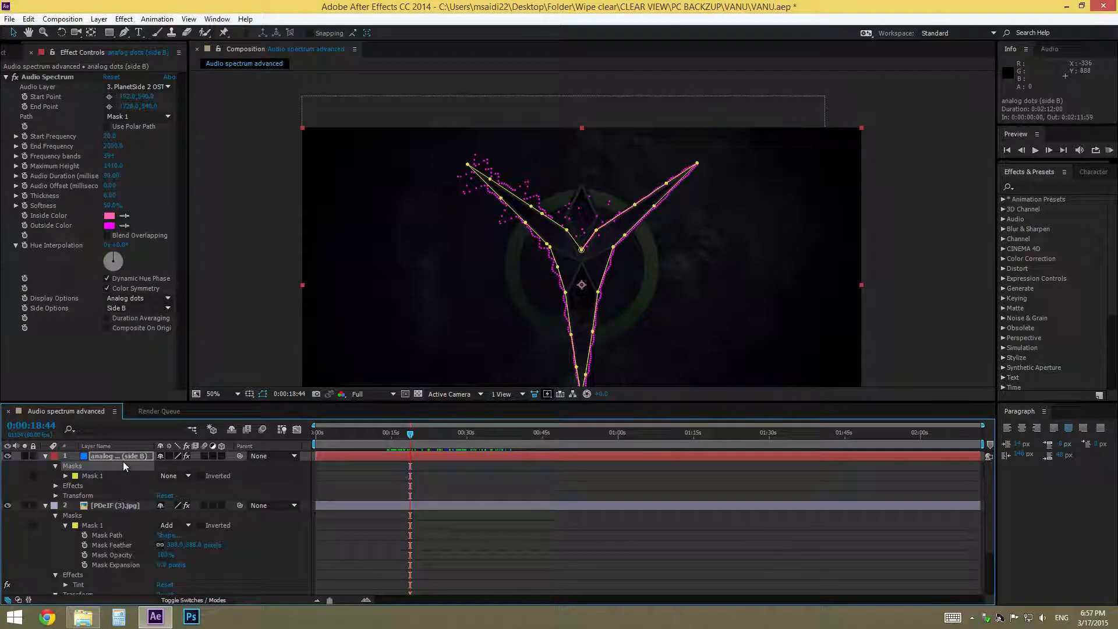
pyautogui.hotkey('ctrl', 'd')
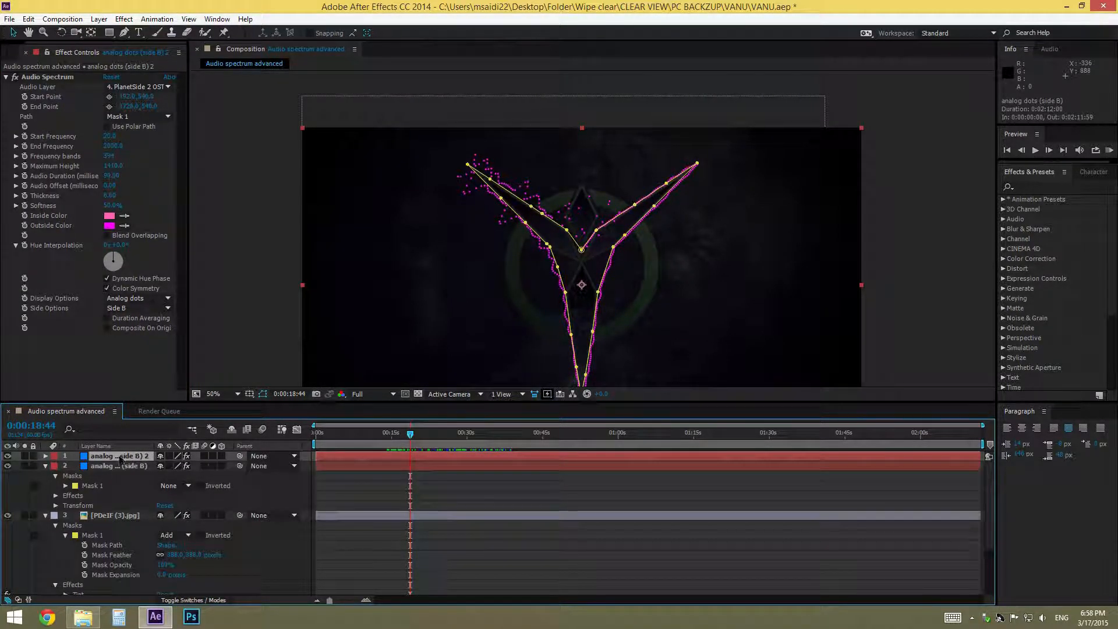
pyautogui.press('.')
pyautogui.press('.')
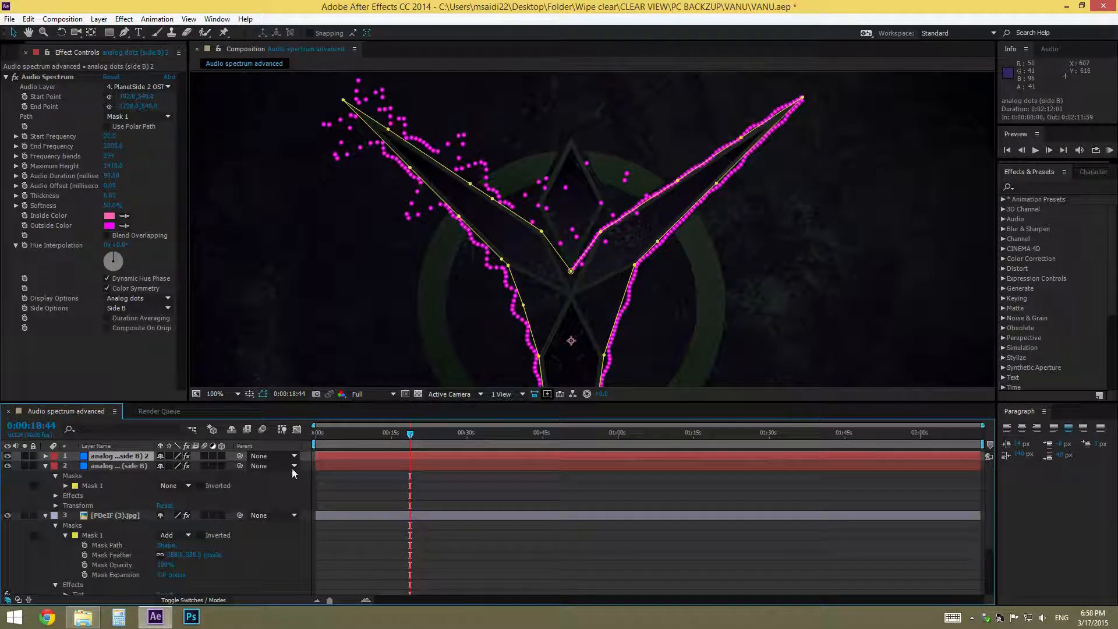
# - Set the duplicate layer's Audio Spectrum display option to Analog lines and its side option to Side A
pyautogui.click(149, 297)
pyautogui.click(149, 323)
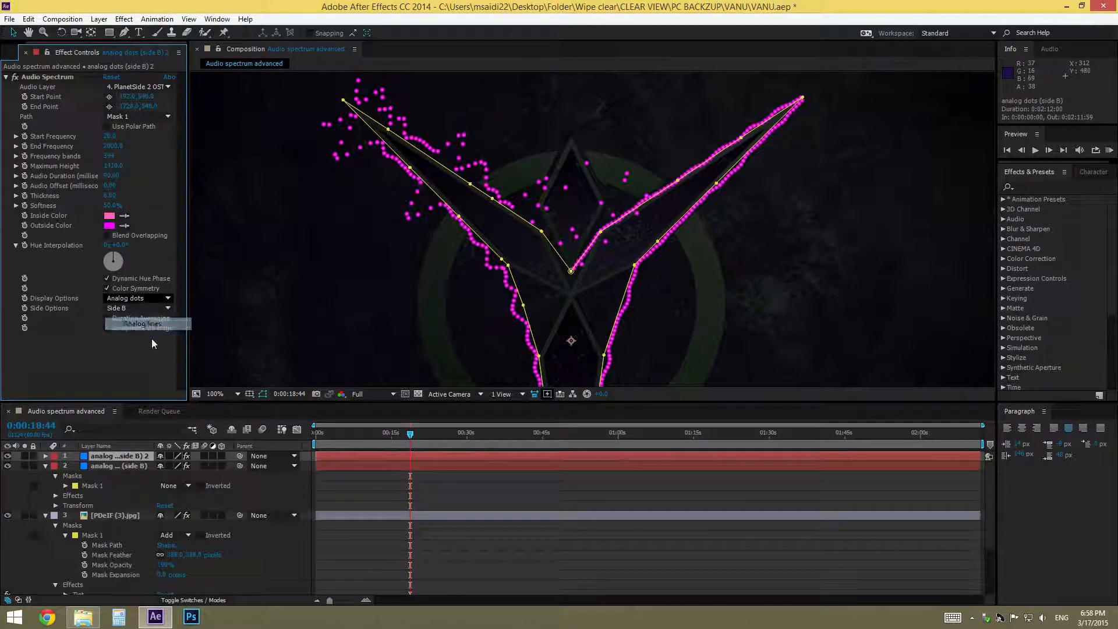
pyautogui.scroll(-2, 317, 321)
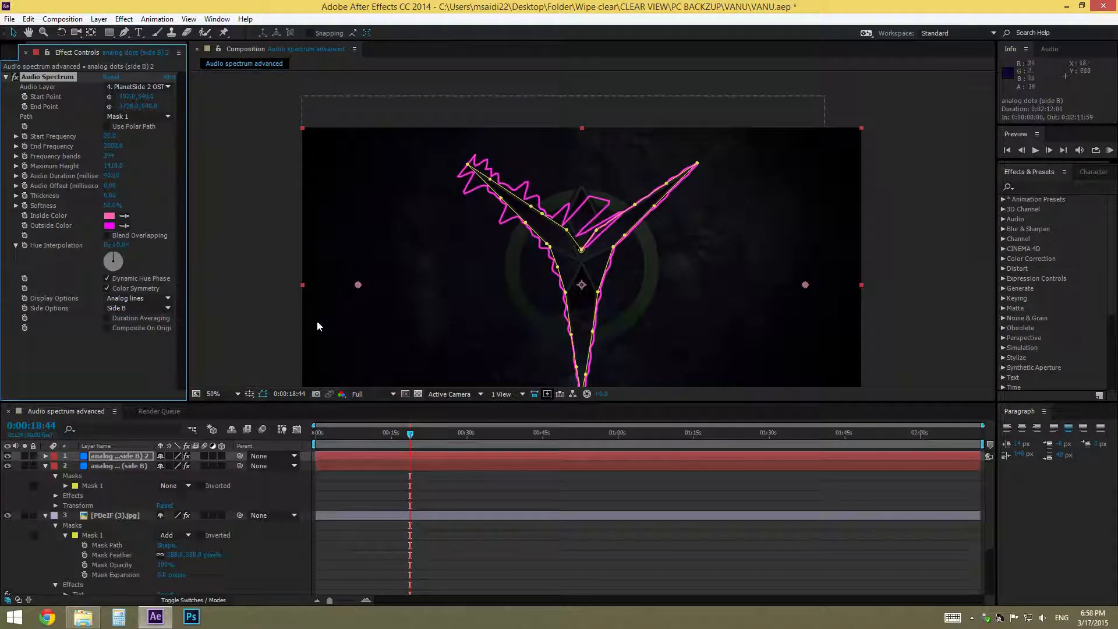
pyautogui.click(130, 308)
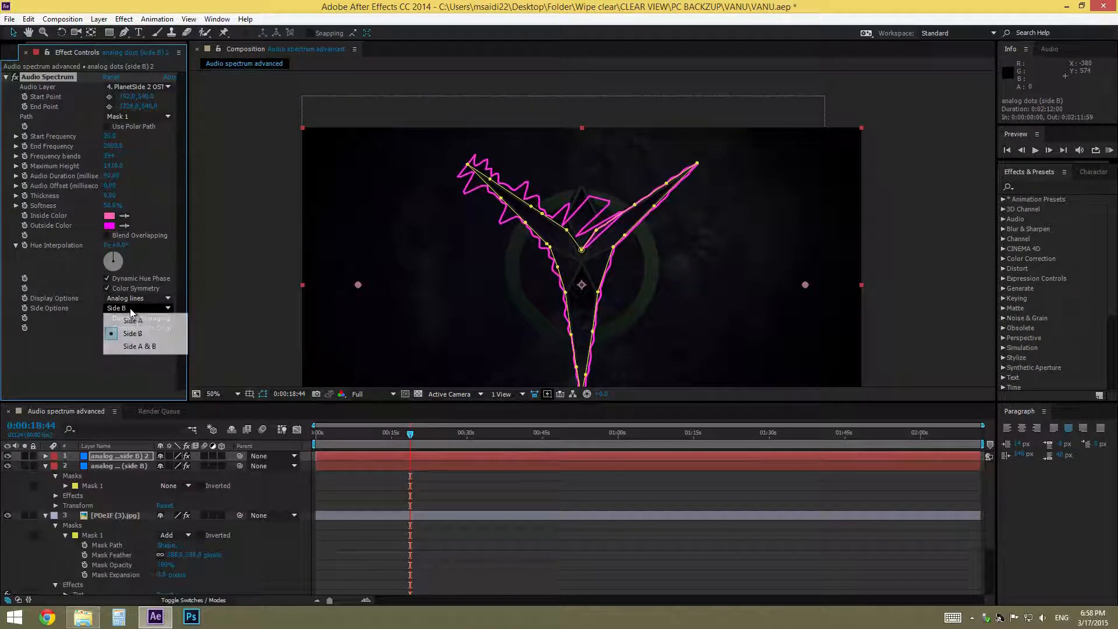
pyautogui.click(142, 319)
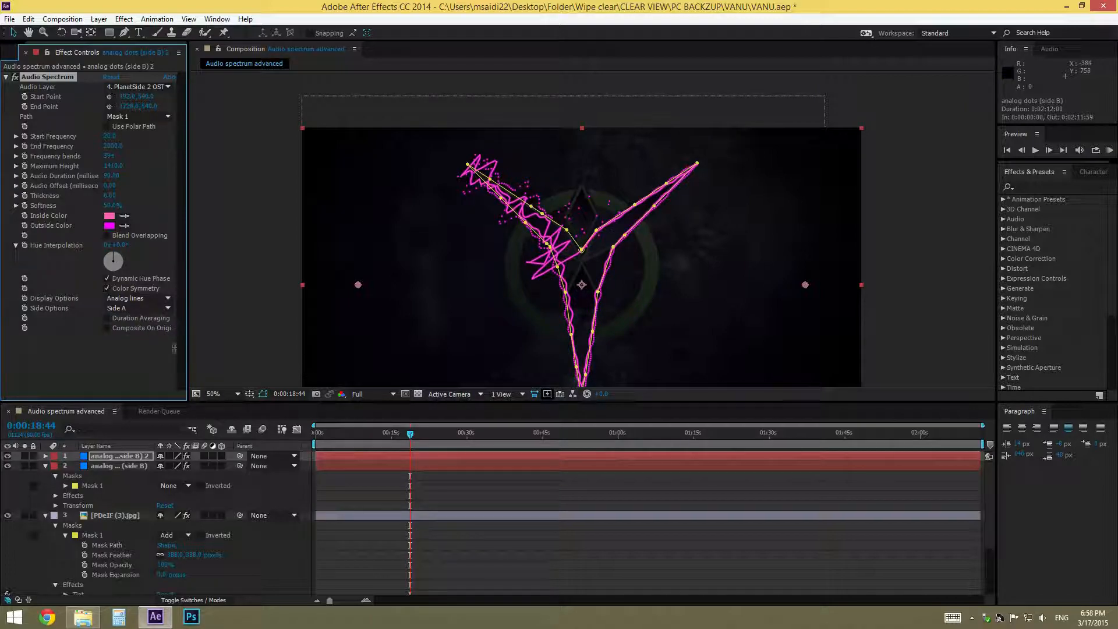
pyautogui.scroll(2, 456, 285)
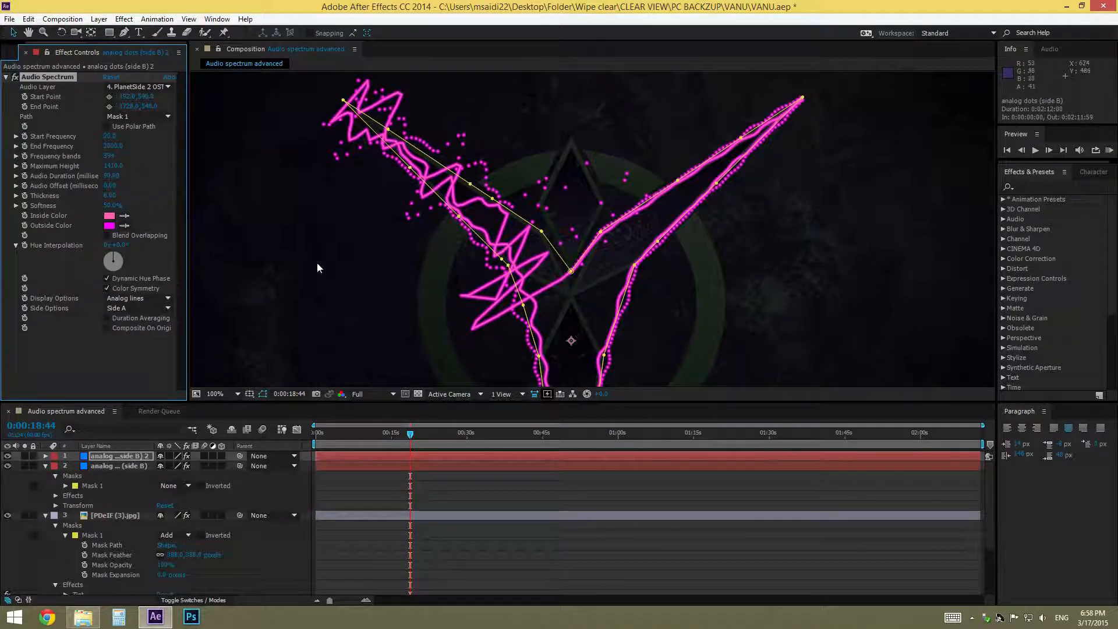
pyautogui.scroll(-2, 460, 244)
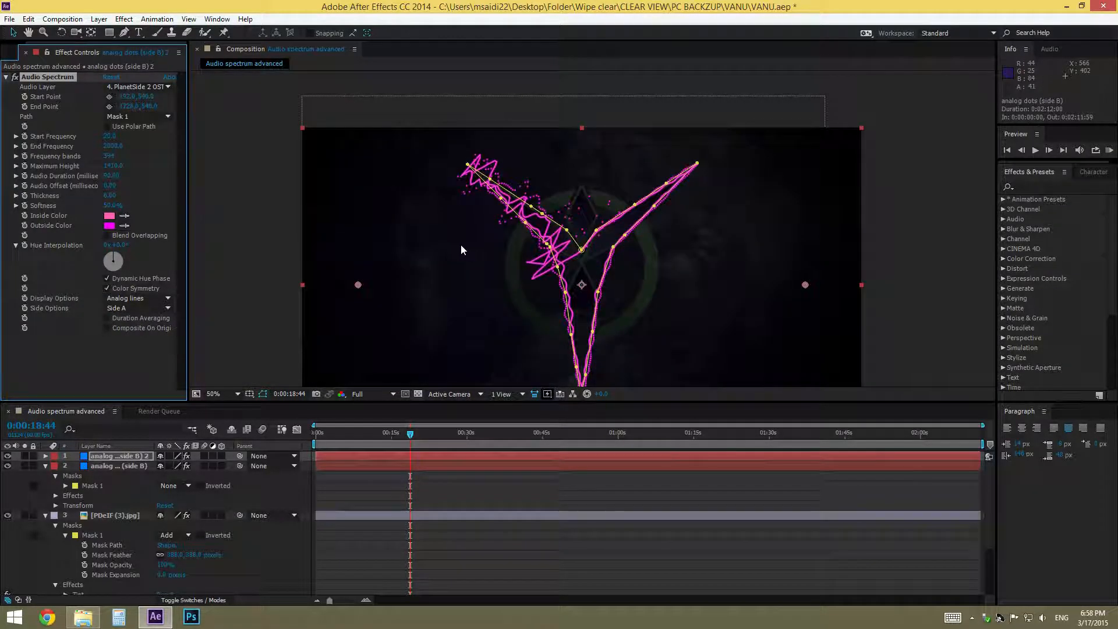
# - Set the duplicate's frequency bands to 21 and reduce its maximum height to about 111
pyautogui.click(112, 156)
pyautogui.write('21')
pyautogui.press('Return')
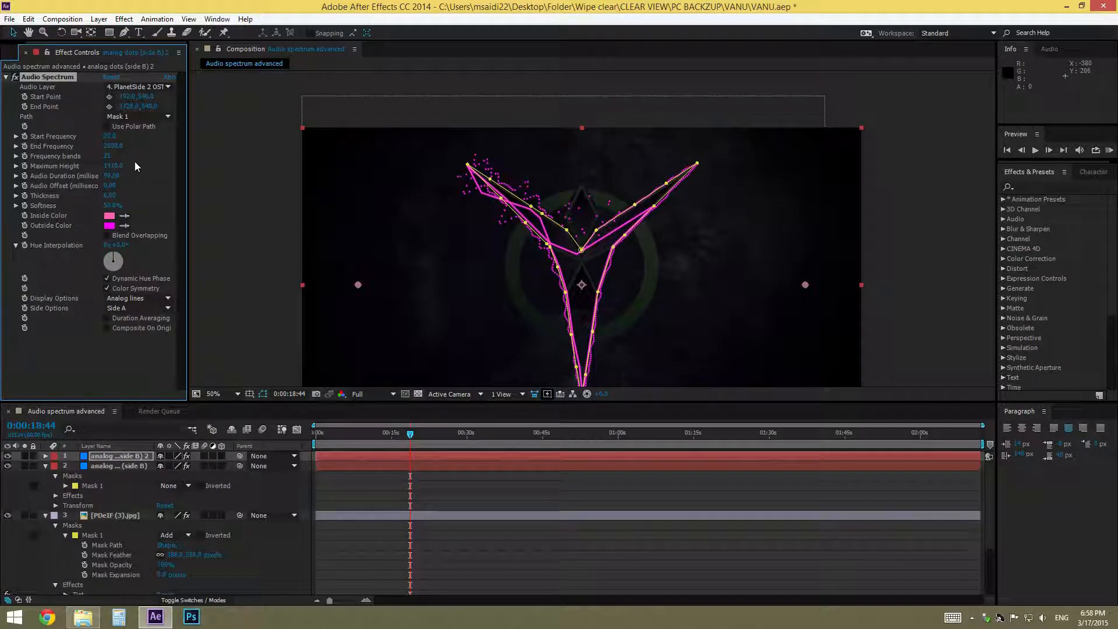
pyautogui.moveTo(116, 168); pyautogui.dragTo(45, 198)
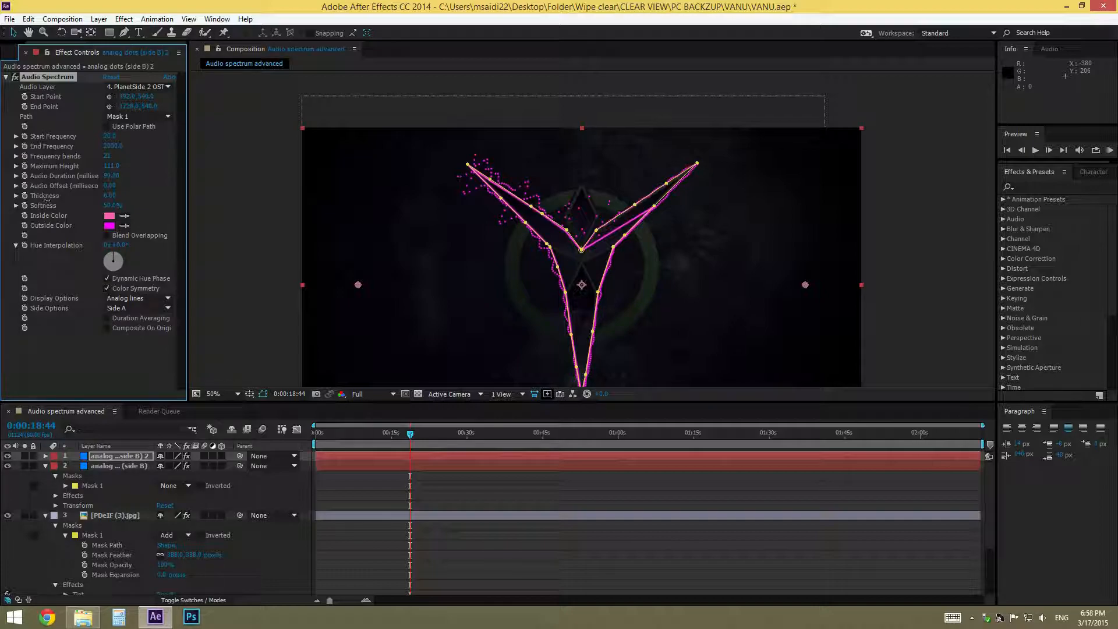
pyautogui.click(109, 167)
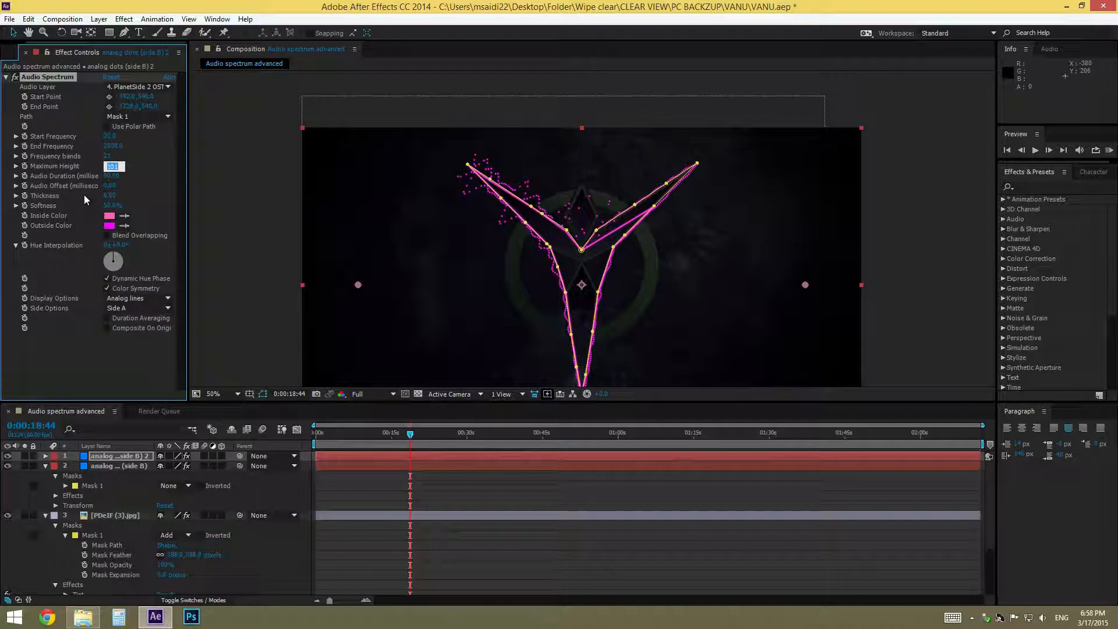
pyautogui.press('Return')
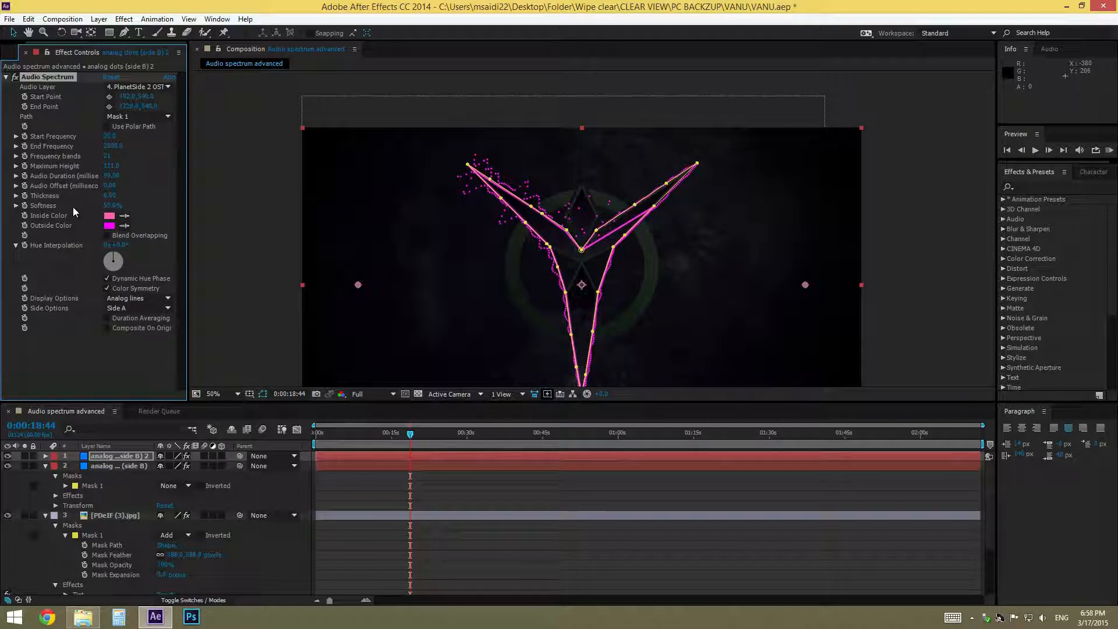
# - Lower the composition preview resolution to Third and further to Quarter, checking the lines up to about 0:00:24:44
pyautogui.click(277, 342)
pyautogui.press('space')
pyautogui.moveTo(447, 438); pyautogui.dragTo(426, 442)
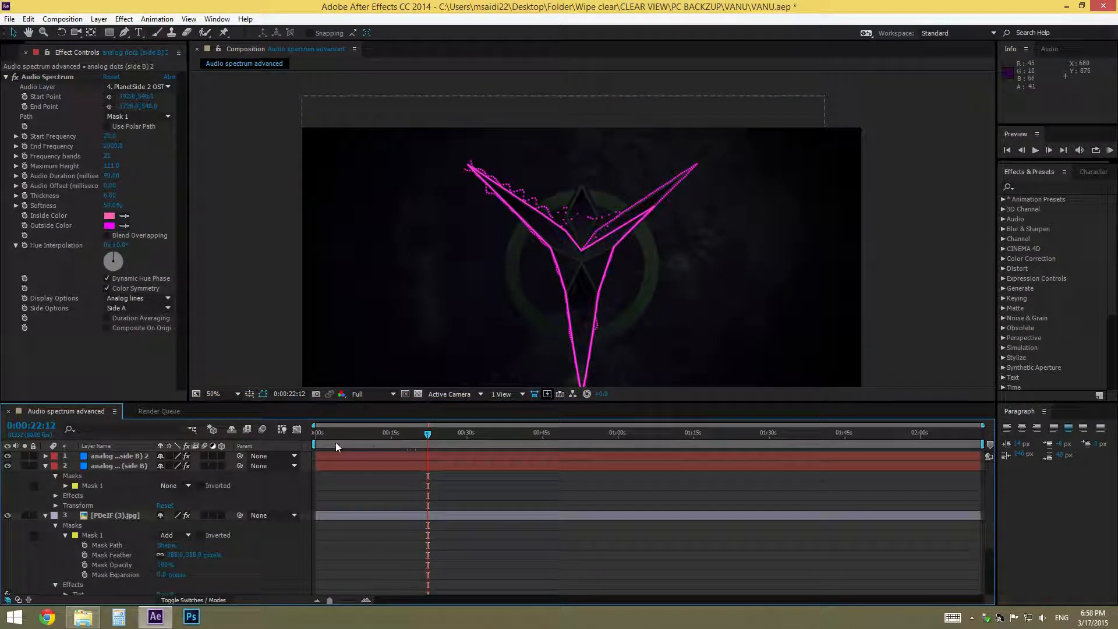
pyautogui.click(373, 394)
pyautogui.click(385, 450)
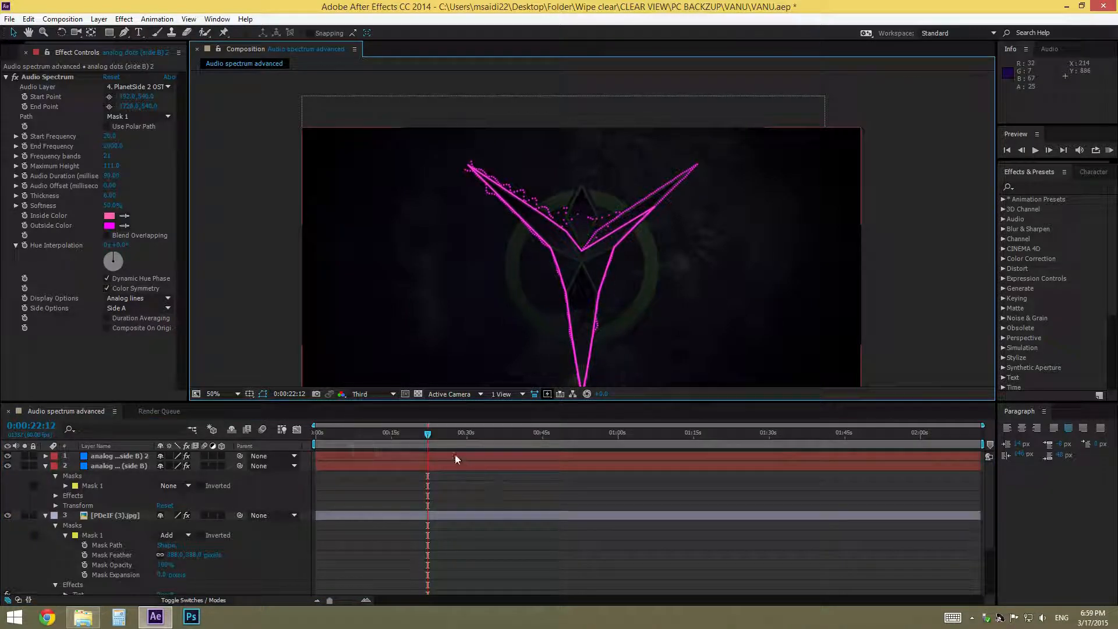
pyautogui.moveTo(450, 435); pyautogui.dragTo(438, 438)
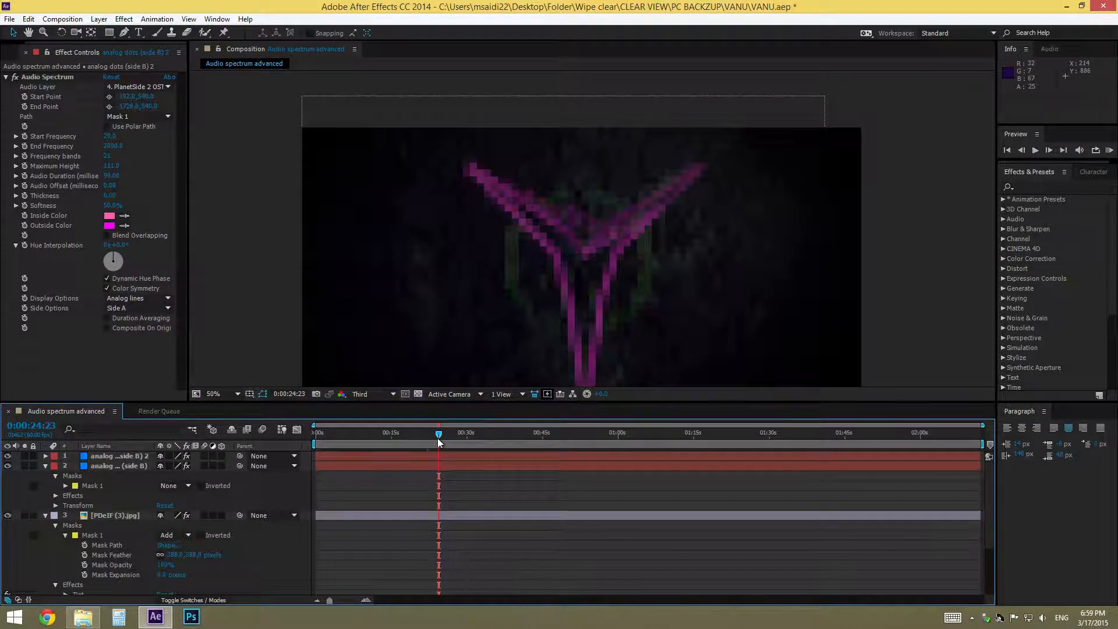
pyautogui.click(364, 394)
pyautogui.click(378, 460)
pyautogui.moveTo(435, 435); pyautogui.dragTo(438, 436)
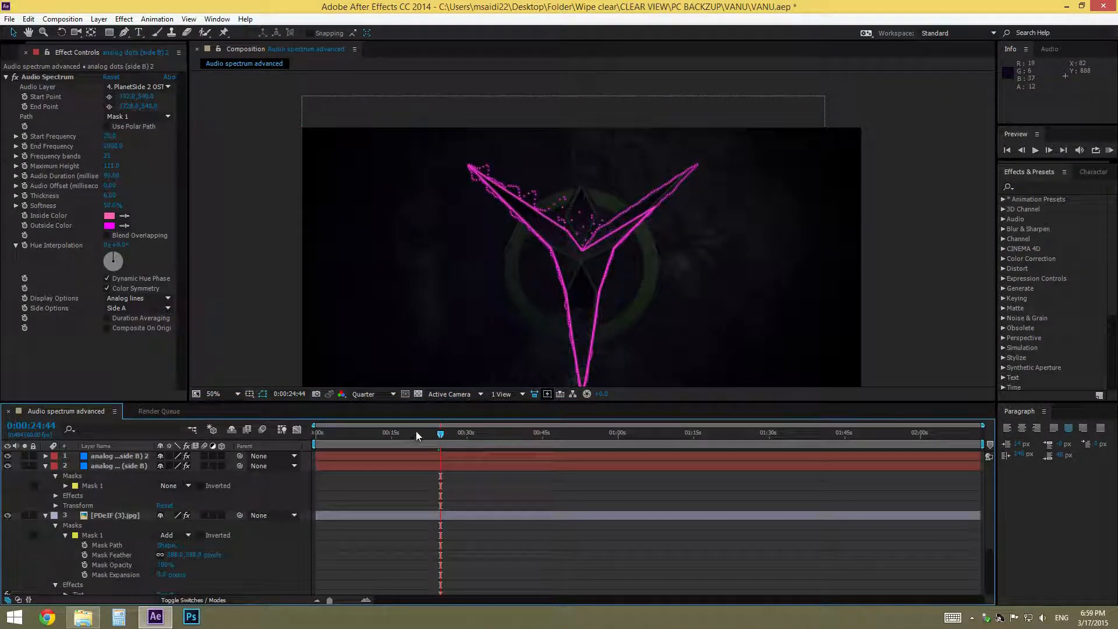
pyautogui.press('.')
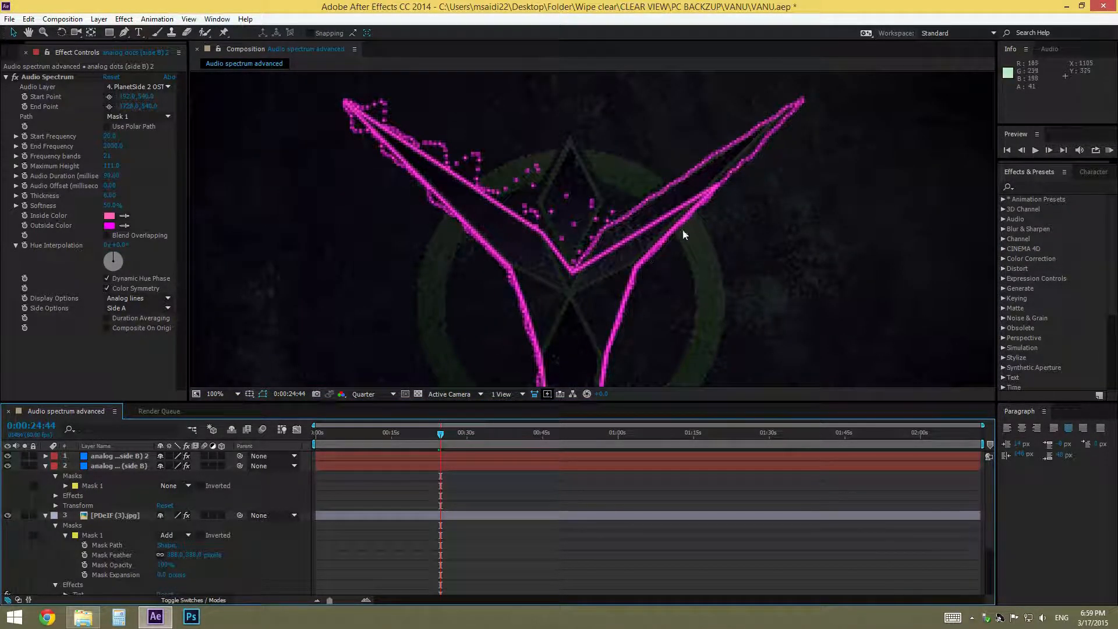
# - Set the analog lines layer's frequency bands to 26 and check the spectrum up to about 0:00:37:55
pyautogui.moveTo(108, 159); pyautogui.dragTo(111, 159)
pyautogui.hotkey('ctrl', 'z')
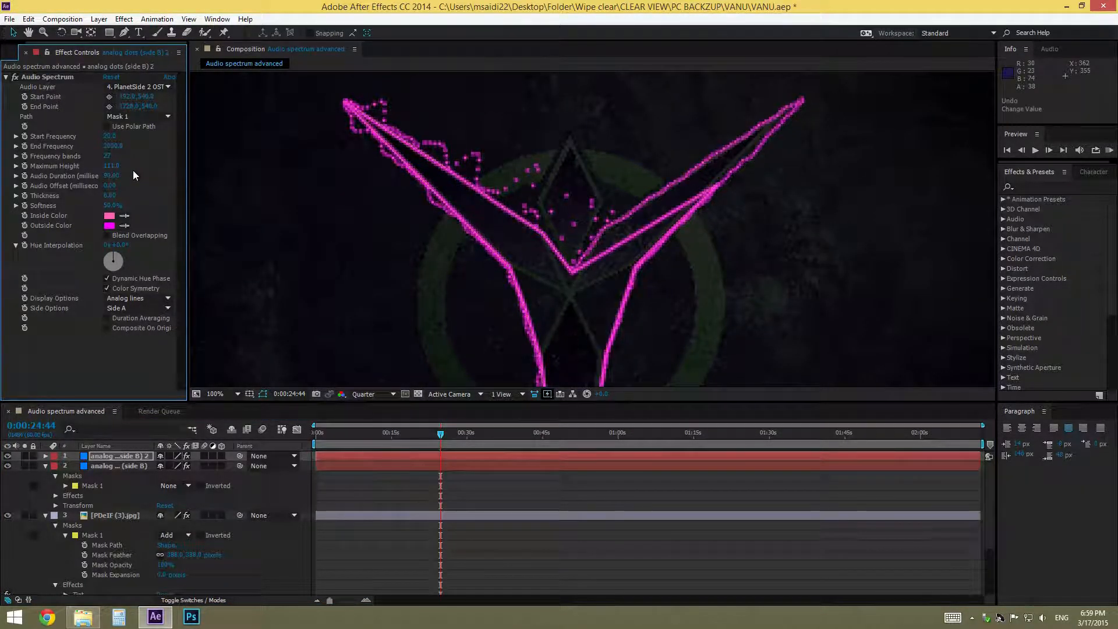
pyautogui.click(110, 156)
pyautogui.write('25')
pyautogui.press('Return')
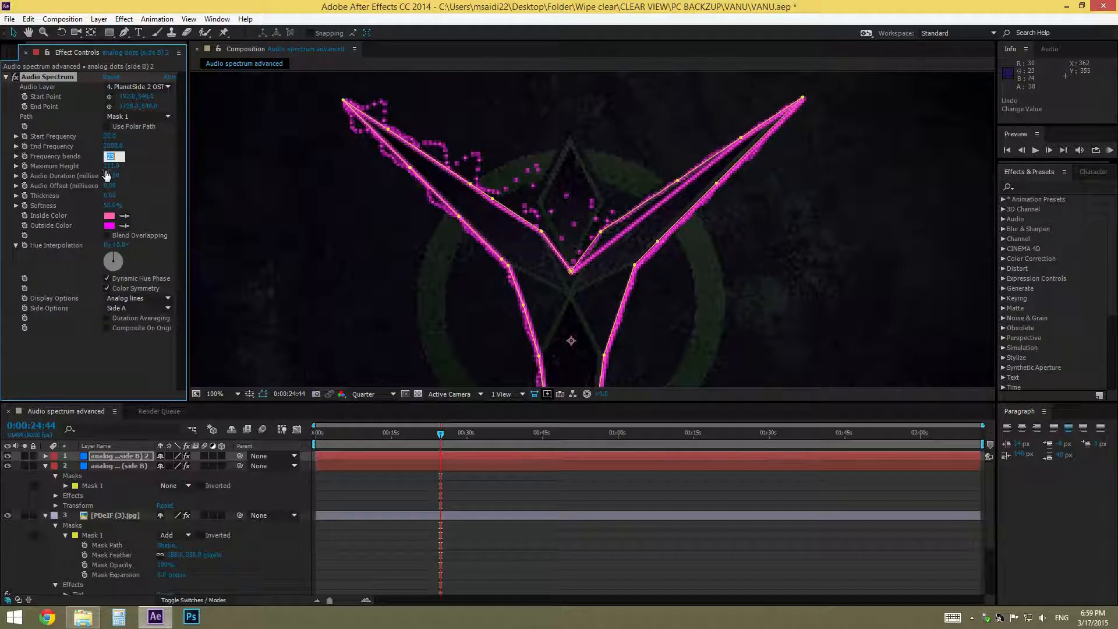
pyautogui.press('Up')
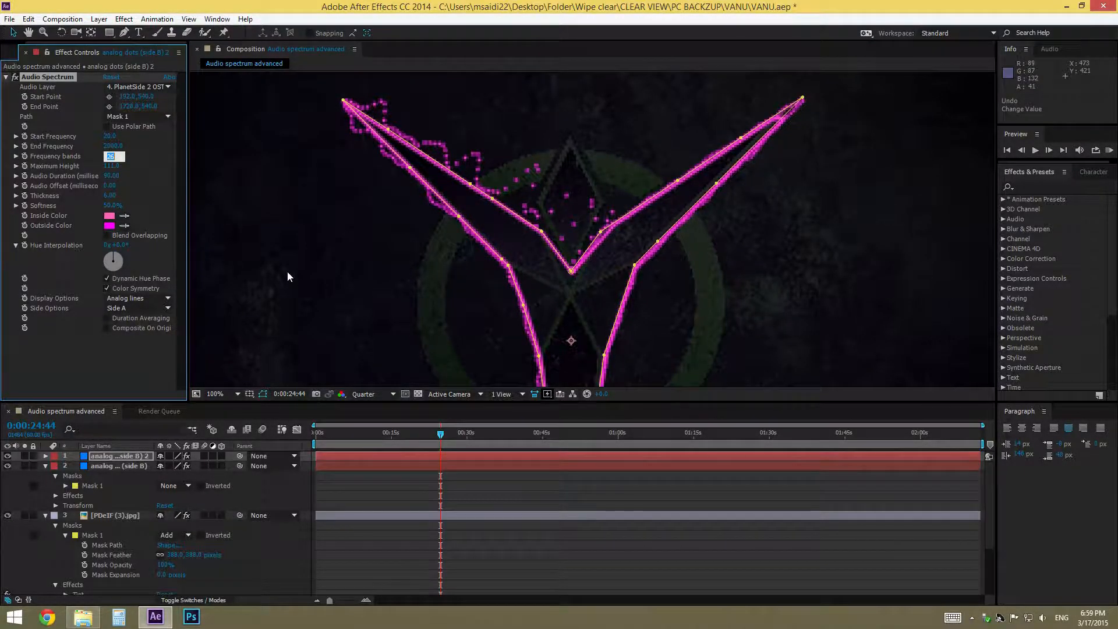
pyautogui.scroll(-2, 288, 271)
pyautogui.moveTo(452, 434); pyautogui.dragTo(474, 434)
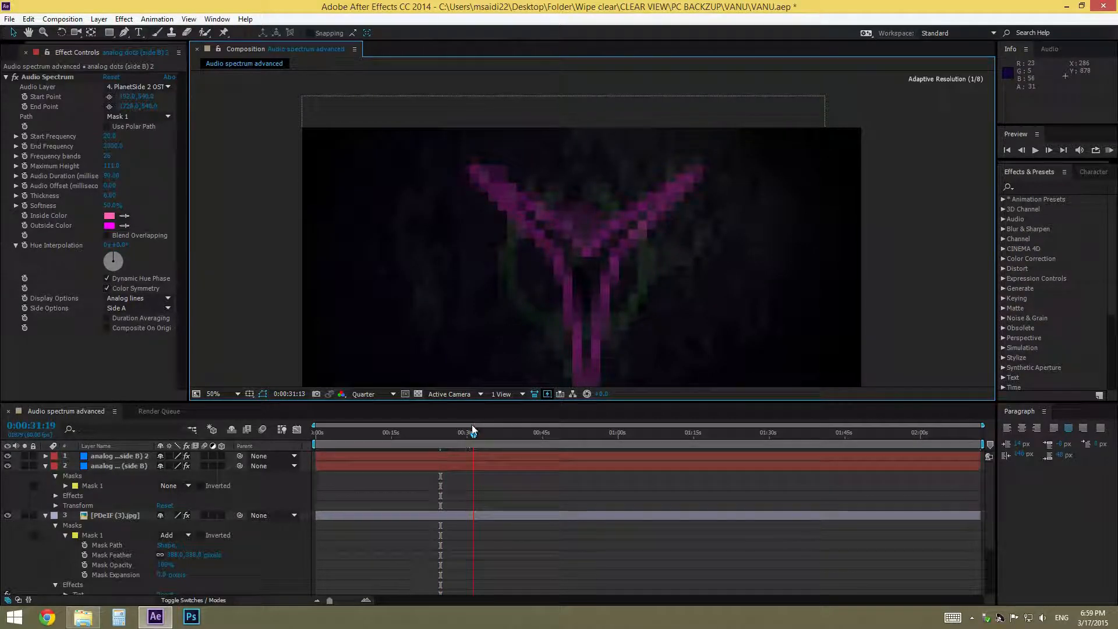
pyautogui.scroll(-4, 480, 301)
pyautogui.moveTo(483, 436); pyautogui.dragTo(442, 432)
pyautogui.scroll(4, 622, 228)
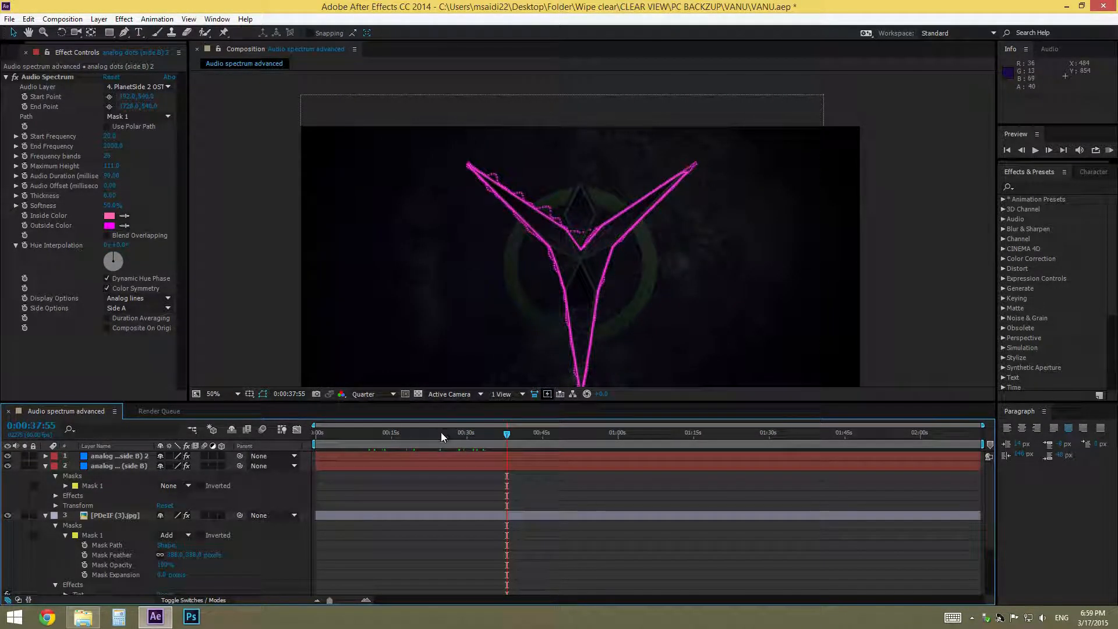
# - Duplicate the analog lines layer, "analog dots (side B) 2"
pyautogui.click(137, 457)
pyautogui.hotkey('ctrl', 'd')
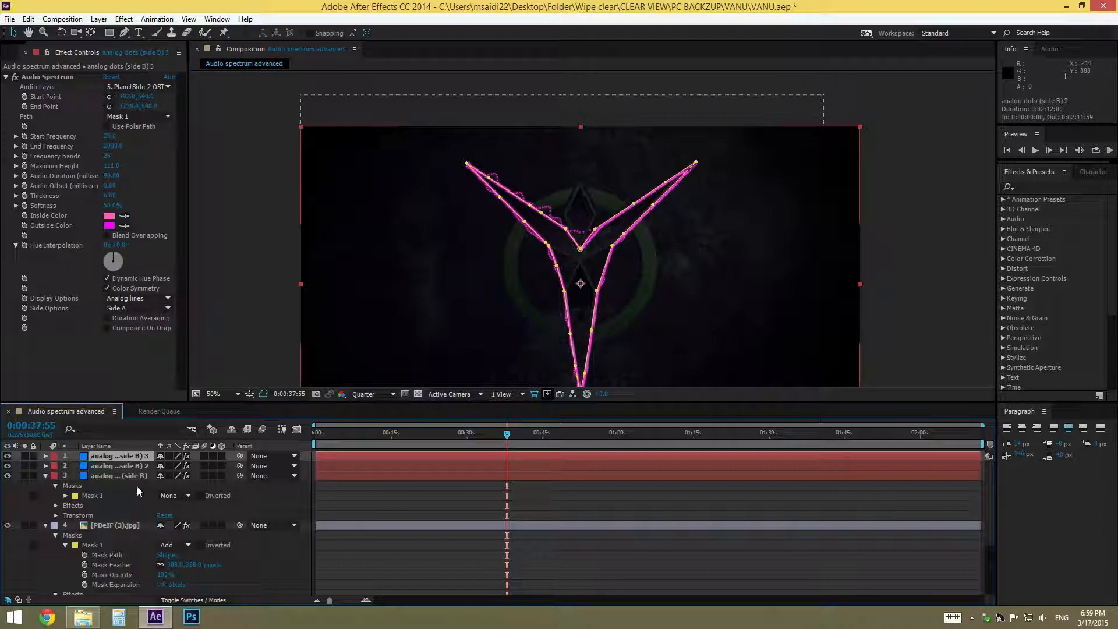
# - Rename the second layer, "analog dots (side B) 2", as "analog lines (side A) 2"
pyautogui.rightClick(142, 466)
pyautogui.click(176, 457)
pyautogui.click(117, 466)
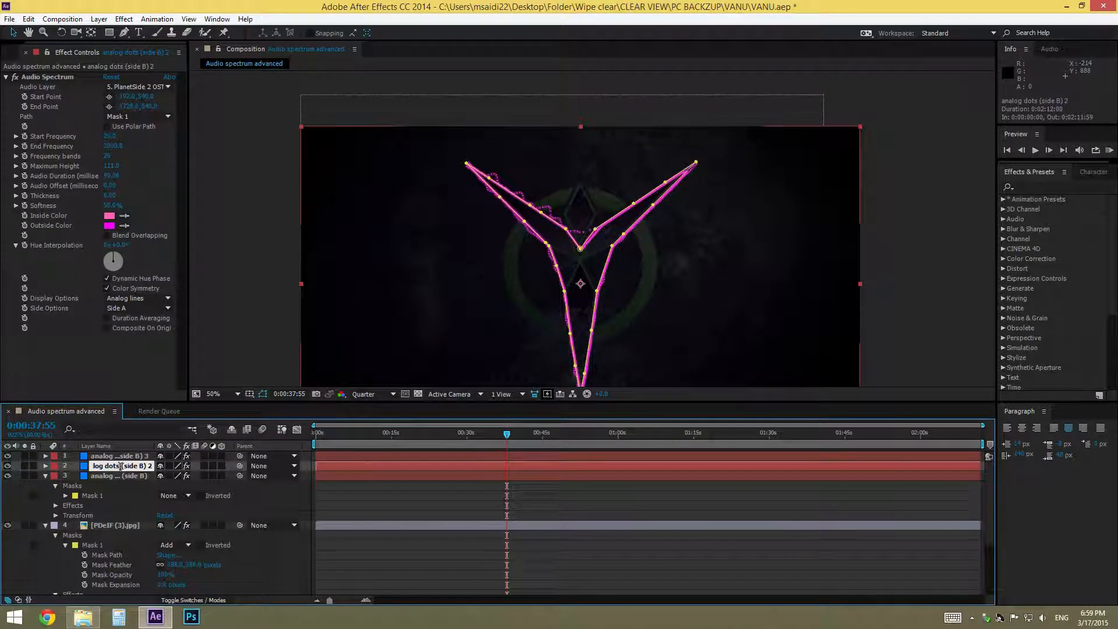
pyautogui.press('BackSpace')
pyautogui.press('BackSpace')
pyautogui.press('BackSpace')
pyautogui.press('BackSpace')
pyautogui.write('lines')
pyautogui.press('End')
pyautogui.press('BackSpace')
pyautogui.press('BackSpace')
pyautogui.press('BackSpace')
pyautogui.press('BackSpace')
pyautogui.write('A) 2')
pyautogui.press('Return')
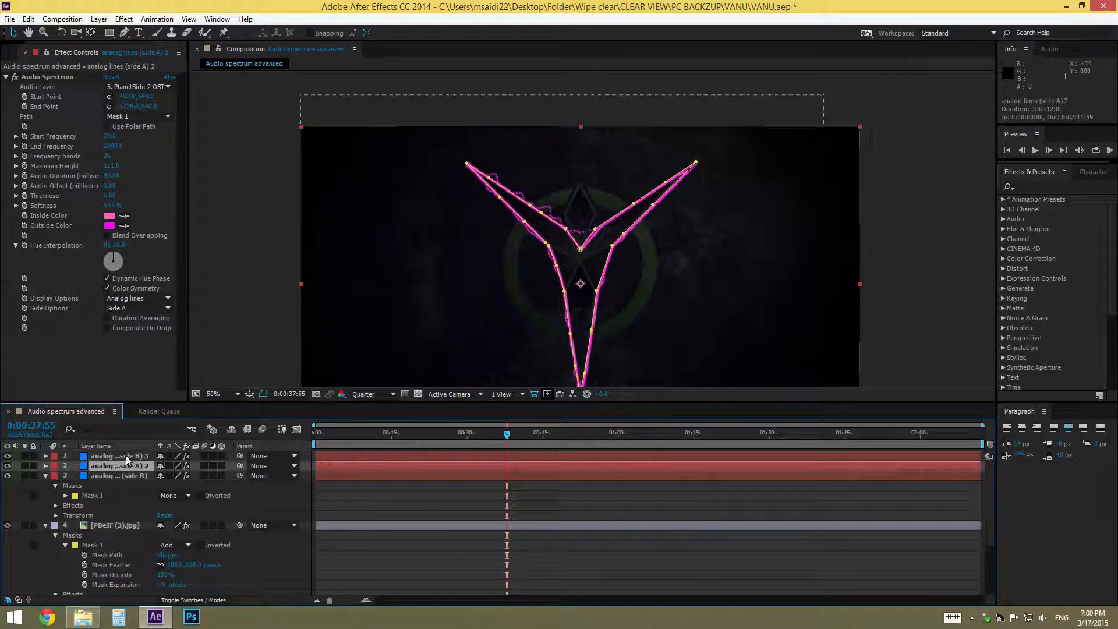
# - Set the display options of the "analog dots (side B) 3" layer to Digital and check the spectrum at about 0:00:24:30
pyautogui.click(125, 458)
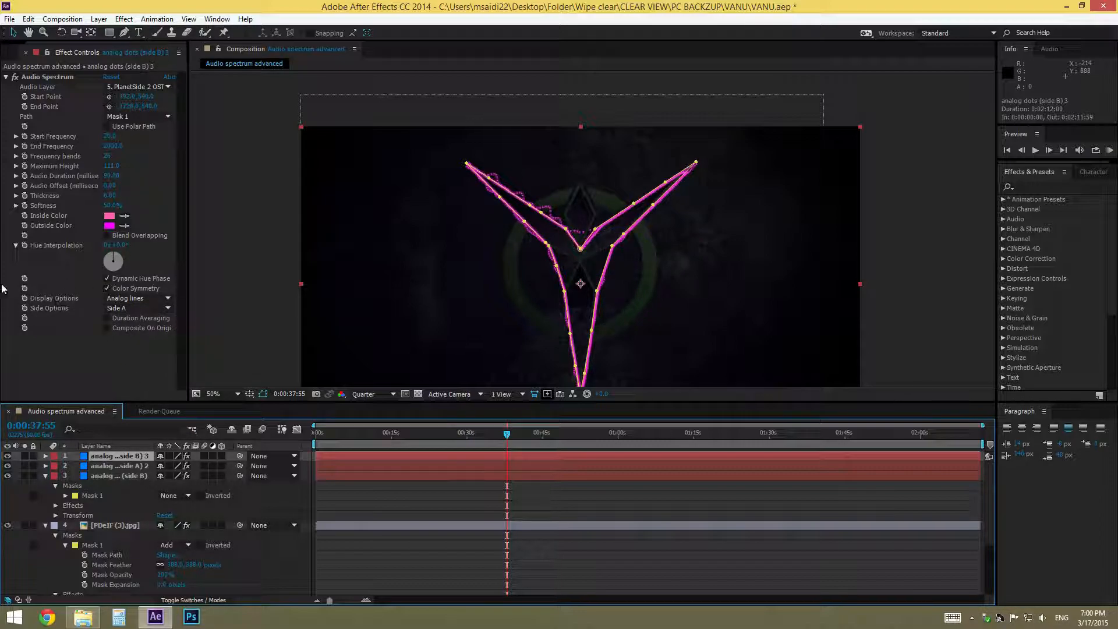
pyautogui.click(123, 298)
pyautogui.click(148, 309)
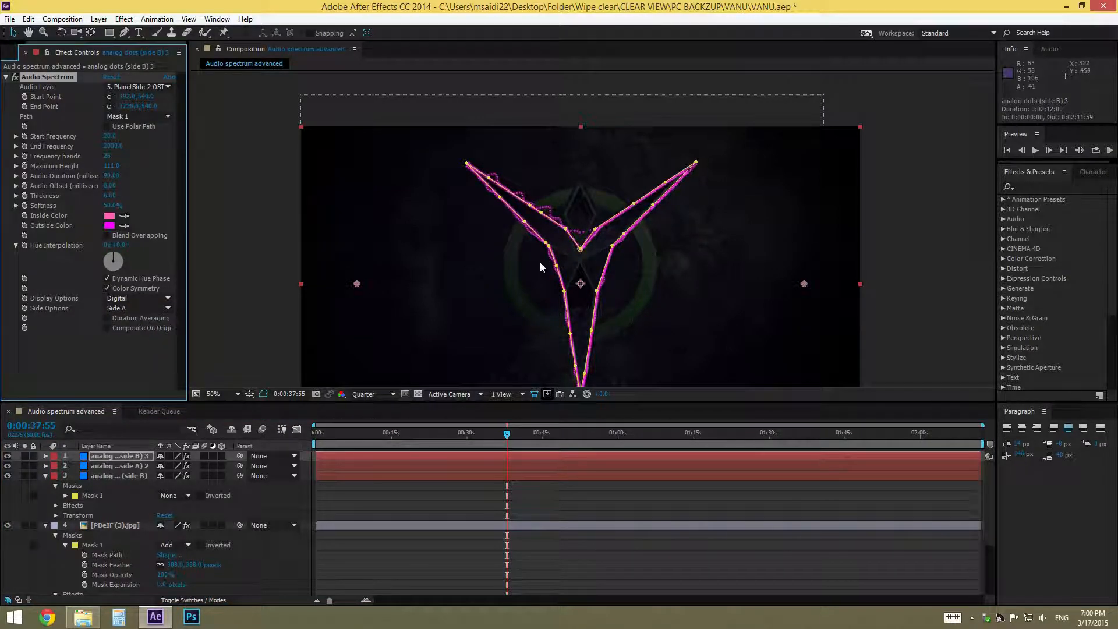
pyautogui.scroll(2, 596, 252)
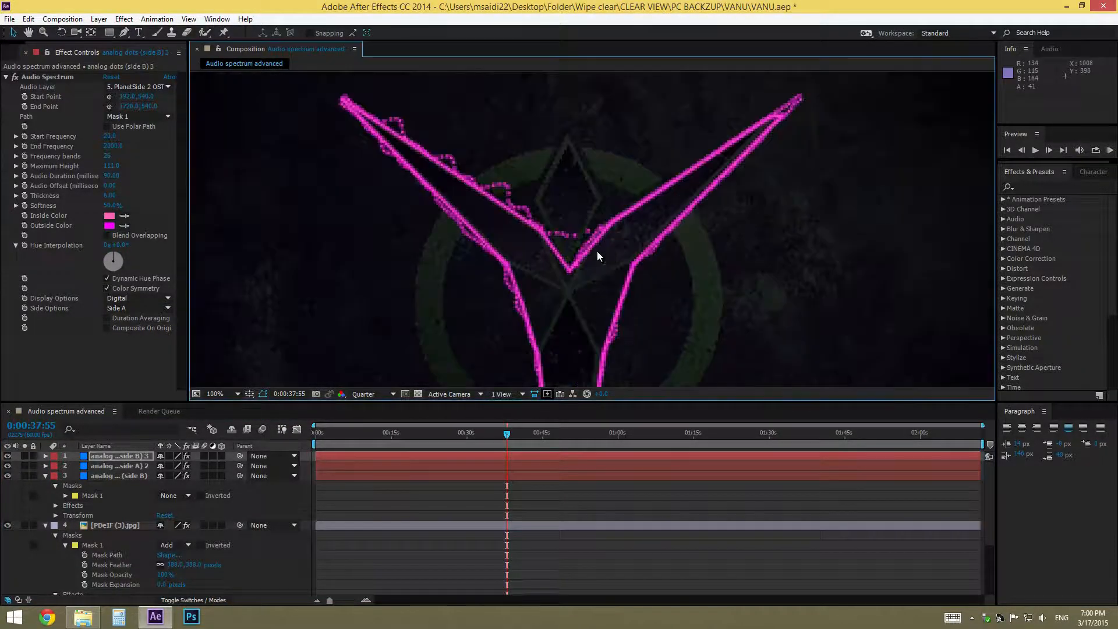
pyautogui.moveTo(507, 437); pyautogui.dragTo(432, 446)
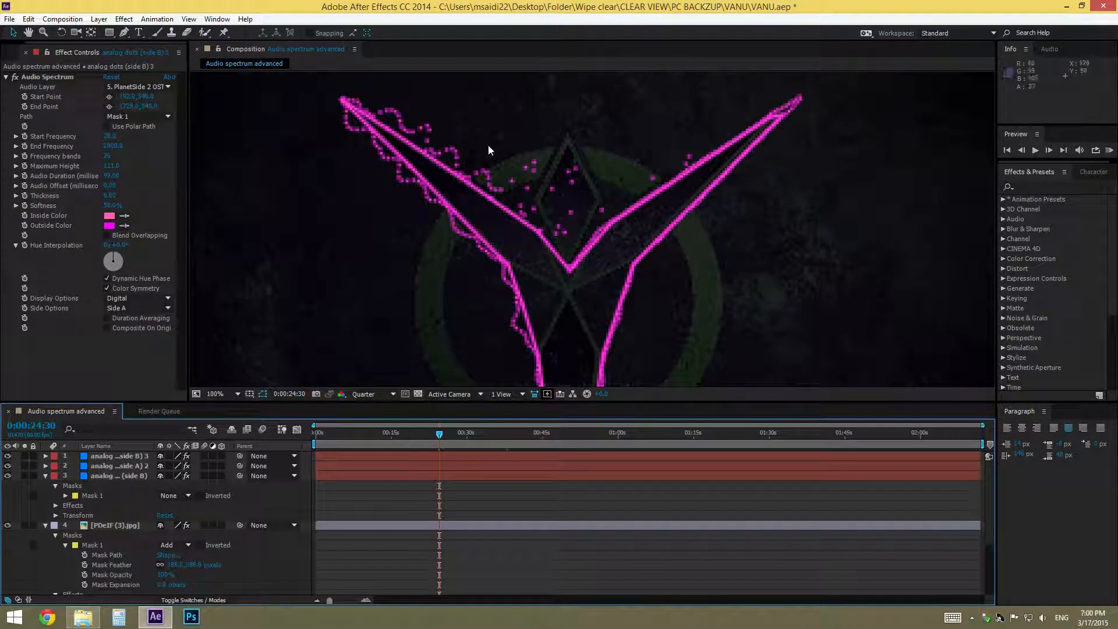
pyautogui.scroll(-2, 515, 140)
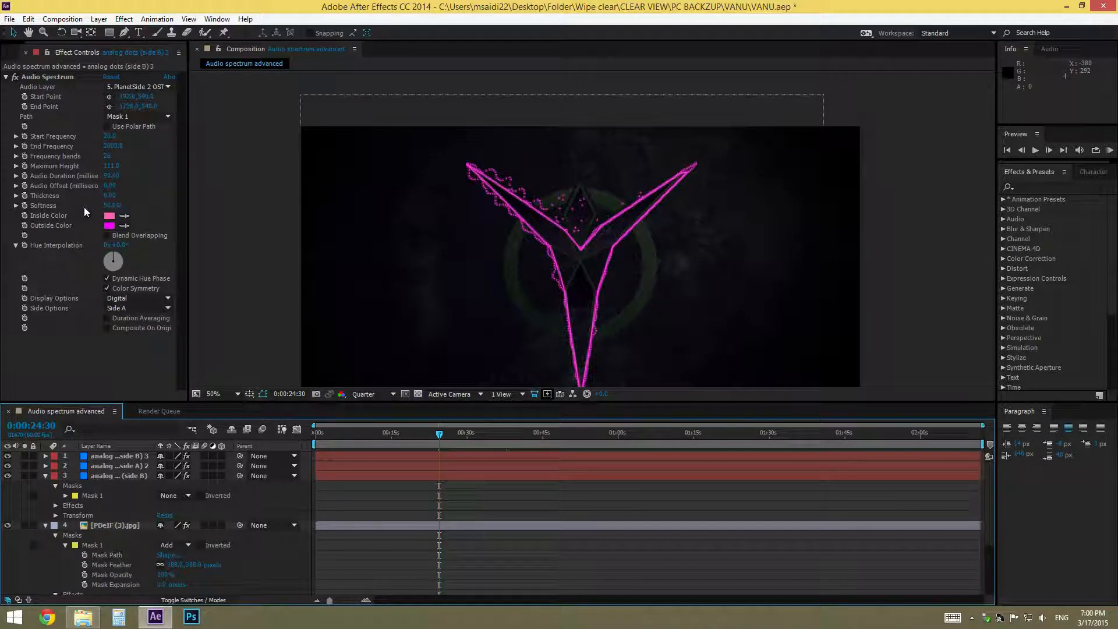
# - Set the digital spectrum layer's frequency bands to 110 and check the result at about 0:00:37:27
pyautogui.moveTo(107, 156); pyautogui.dragTo(117, 166)
pyautogui.click(112, 156)
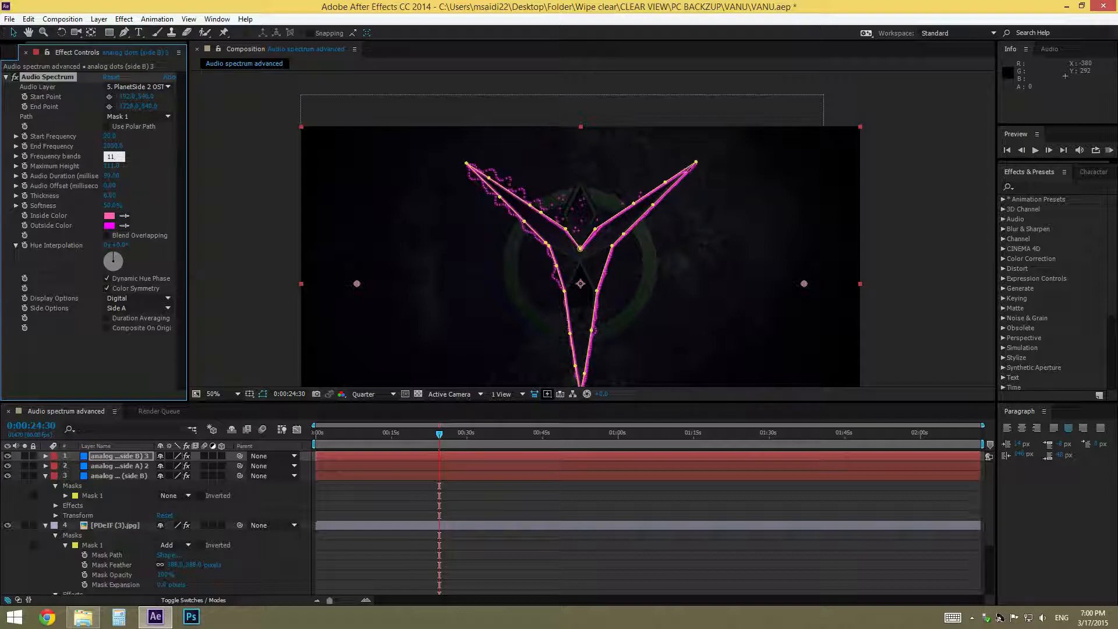
pyautogui.press('Return')
pyautogui.click(249, 307)
pyautogui.moveTo(471, 437); pyautogui.dragTo(482, 435)
pyautogui.click(504, 433)
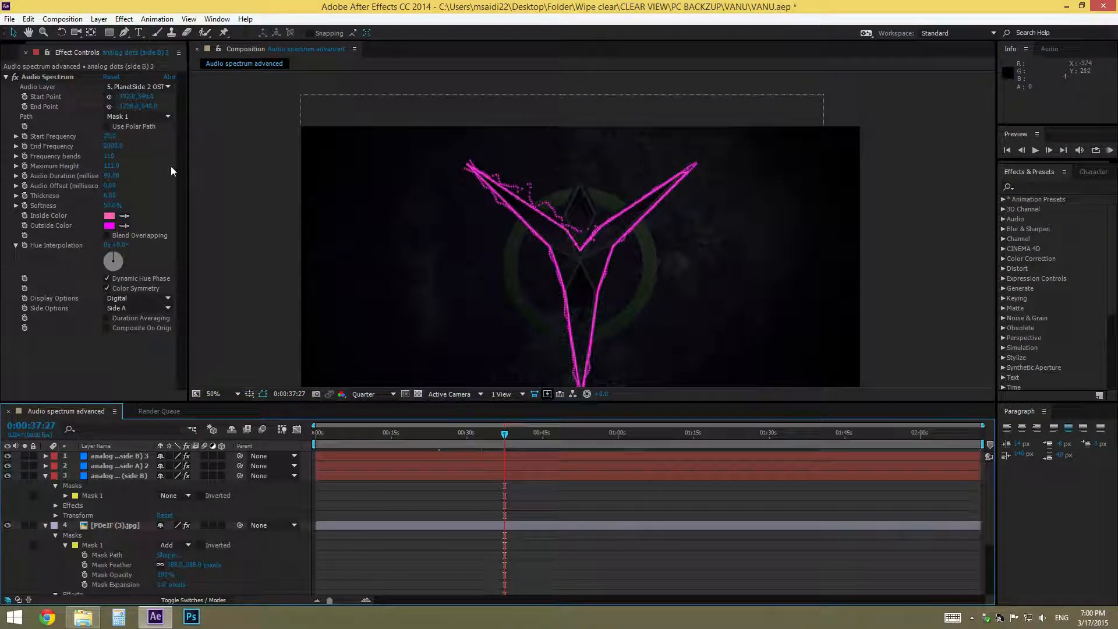
# - Set the digital spectrum layer's frequency bands to 109 and check the result at about 0:00:23:07
pyautogui.click(111, 157)
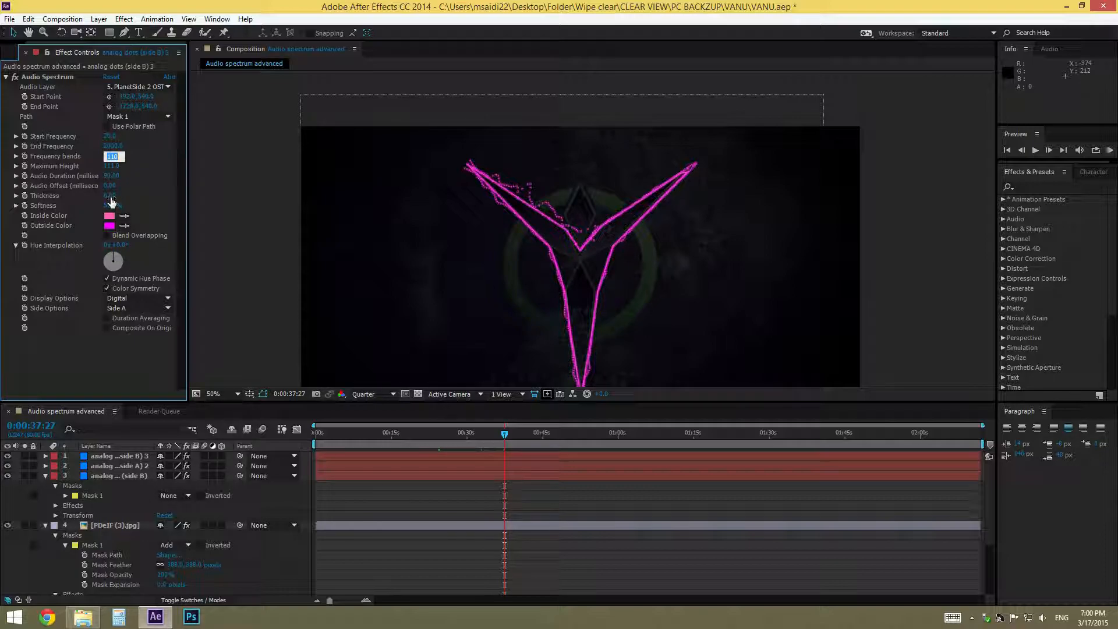
pyautogui.write('109')
pyautogui.press('Return')
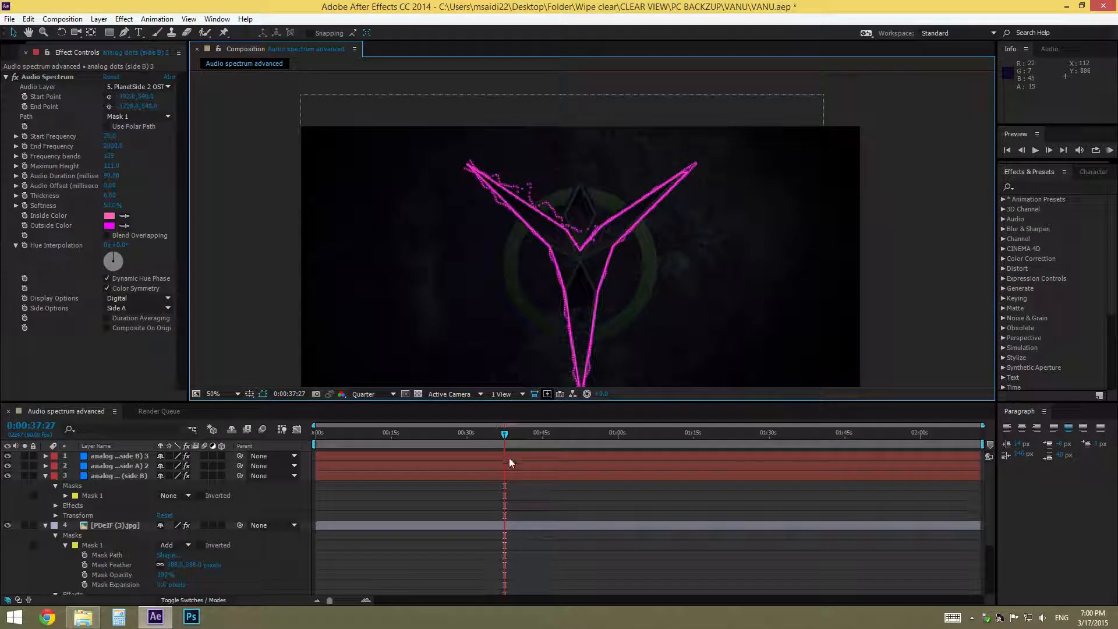
pyautogui.moveTo(578, 432); pyautogui.dragTo(432, 443)
pyautogui.scroll(1, 569, 224)
pyautogui.scroll(-1, 532, 273)
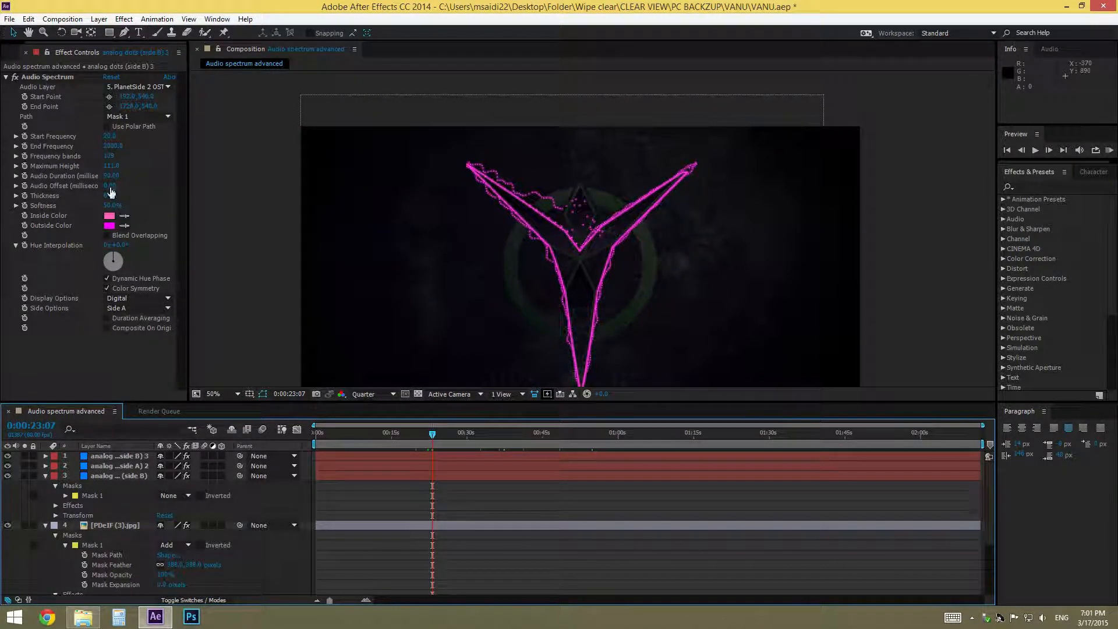
# - Raise the digital spectrum layer's maximum height to about 151
pyautogui.moveTo(109, 166); pyautogui.dragTo(214, 240)
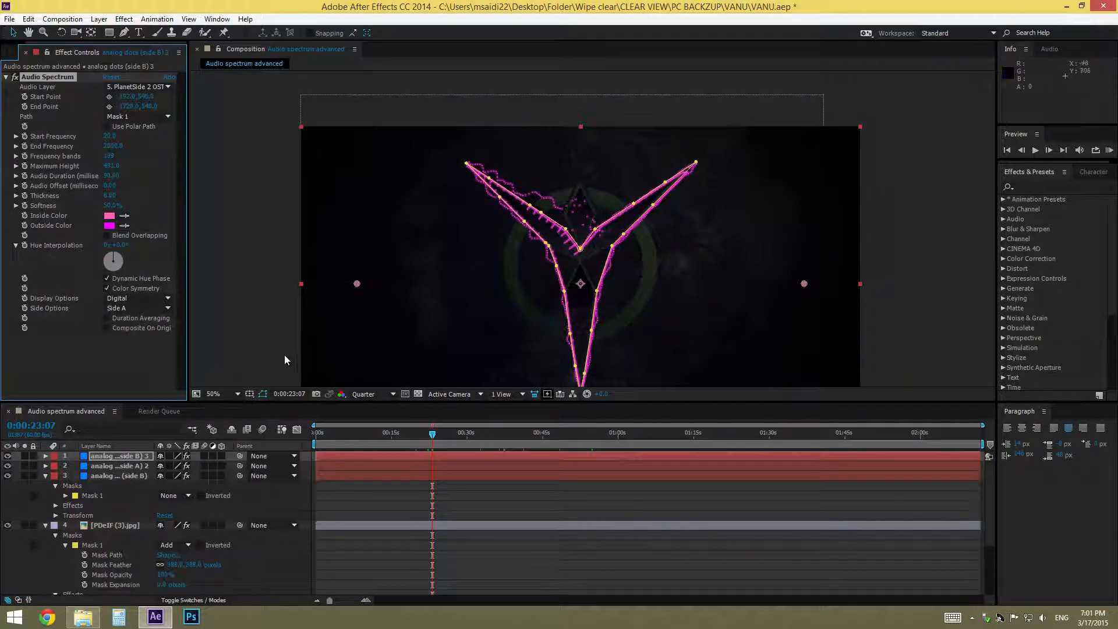
pyautogui.click(111, 167)
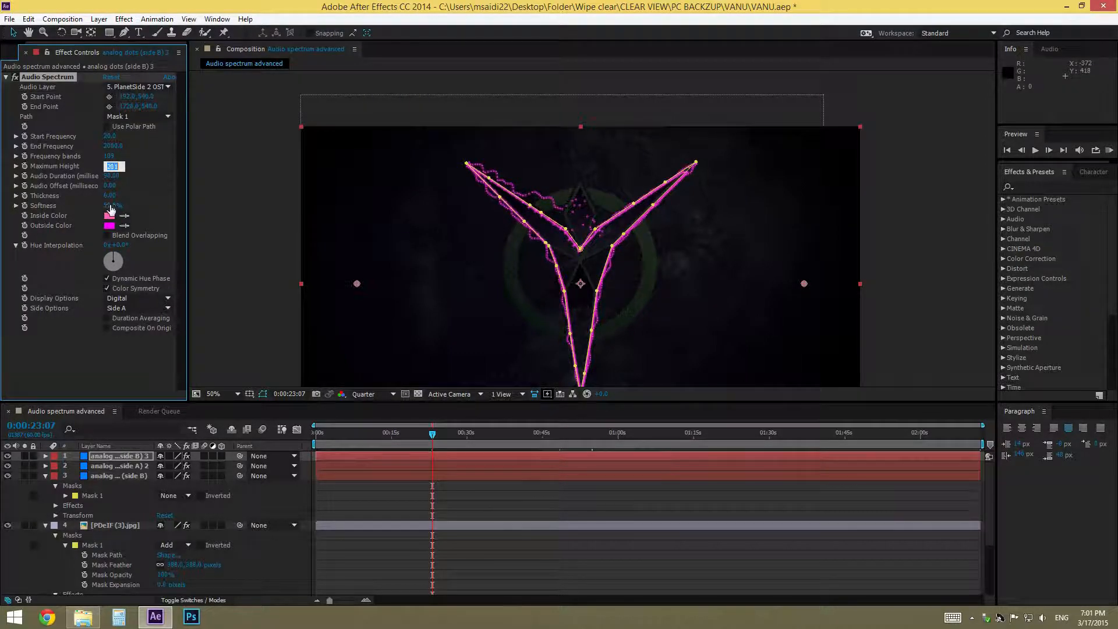
pyautogui.hotkey('shift', 'Up')
pyautogui.hotkey('shift', 'Down')
pyautogui.hotkey('shift', 'Down')
pyautogui.press('Return')
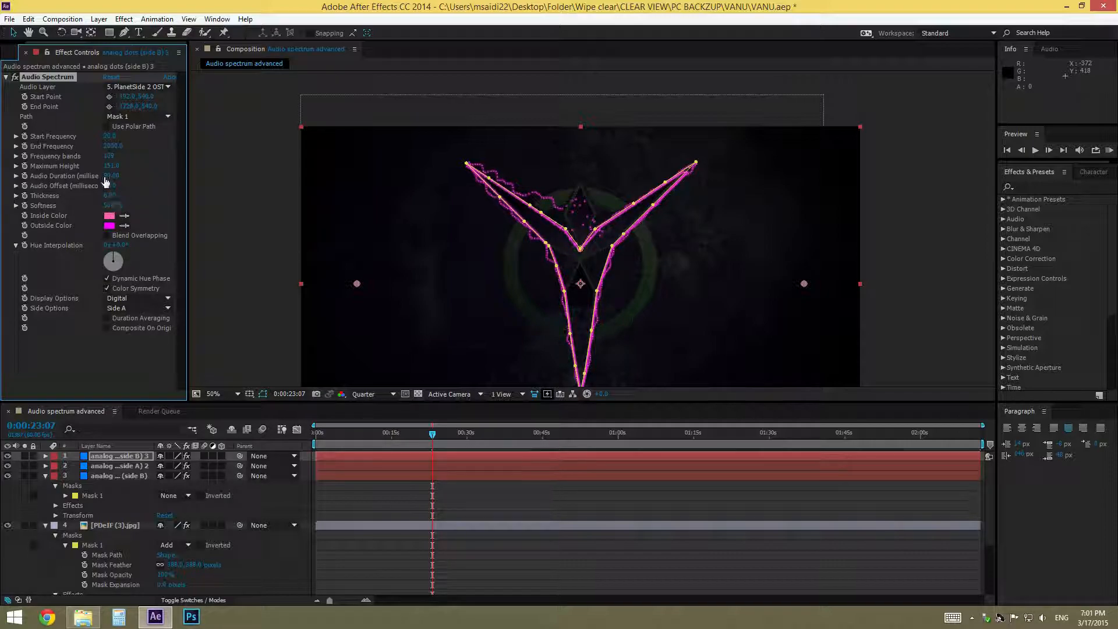
# - Set the digital layer's side options to Side A & B and check the spectrum at several times between 0:00:29:28 and 0:01:07:58
pyautogui.click(138, 308)
pyautogui.click(155, 350)
pyautogui.click(283, 333)
pyautogui.click(464, 434)
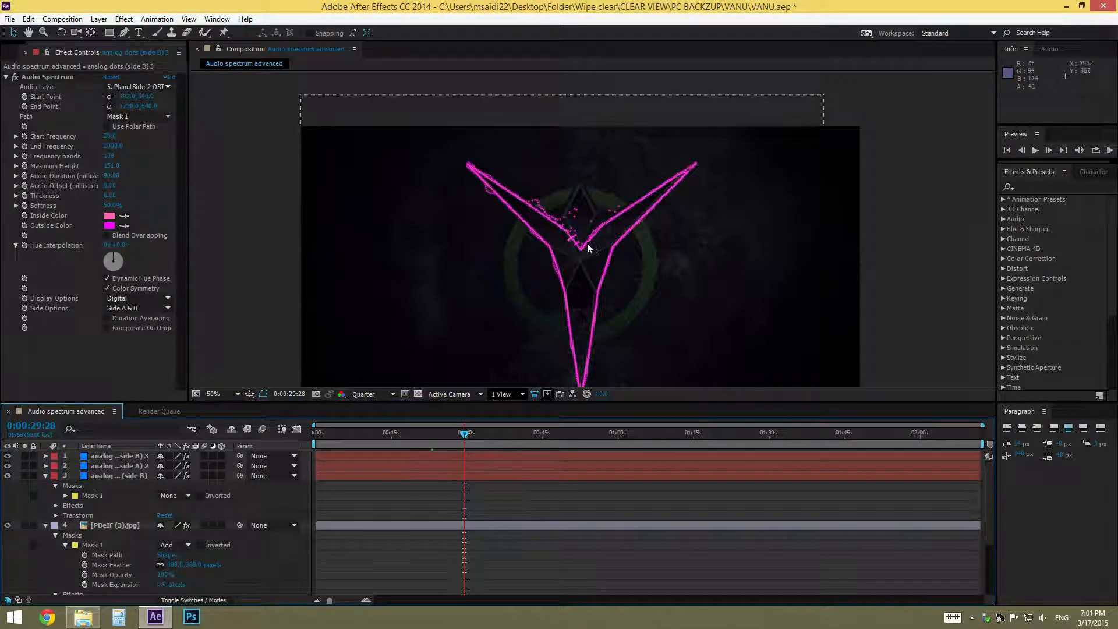
pyautogui.click(596, 434)
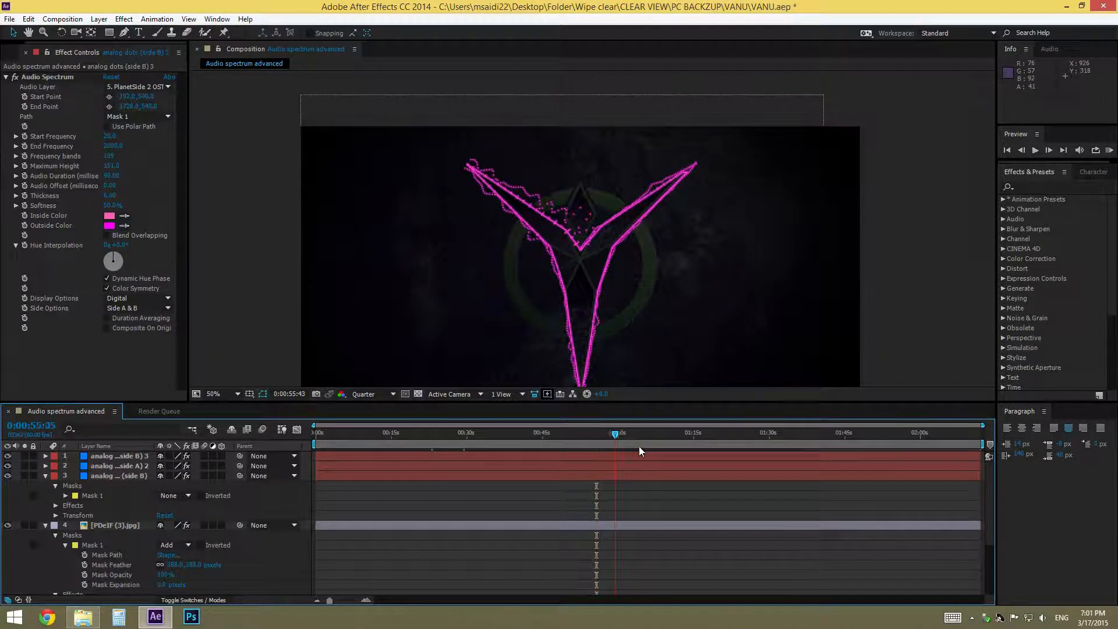
pyautogui.click(657, 443)
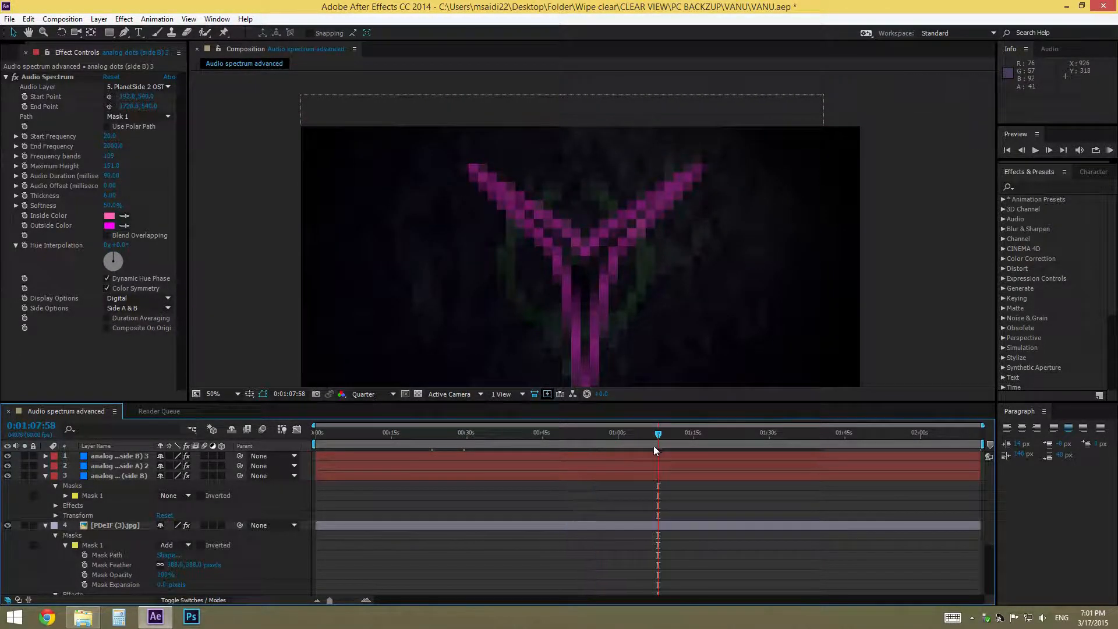
pyautogui.moveTo(669, 438); pyautogui.dragTo(552, 450)
pyautogui.scroll(-3, 725, 536)
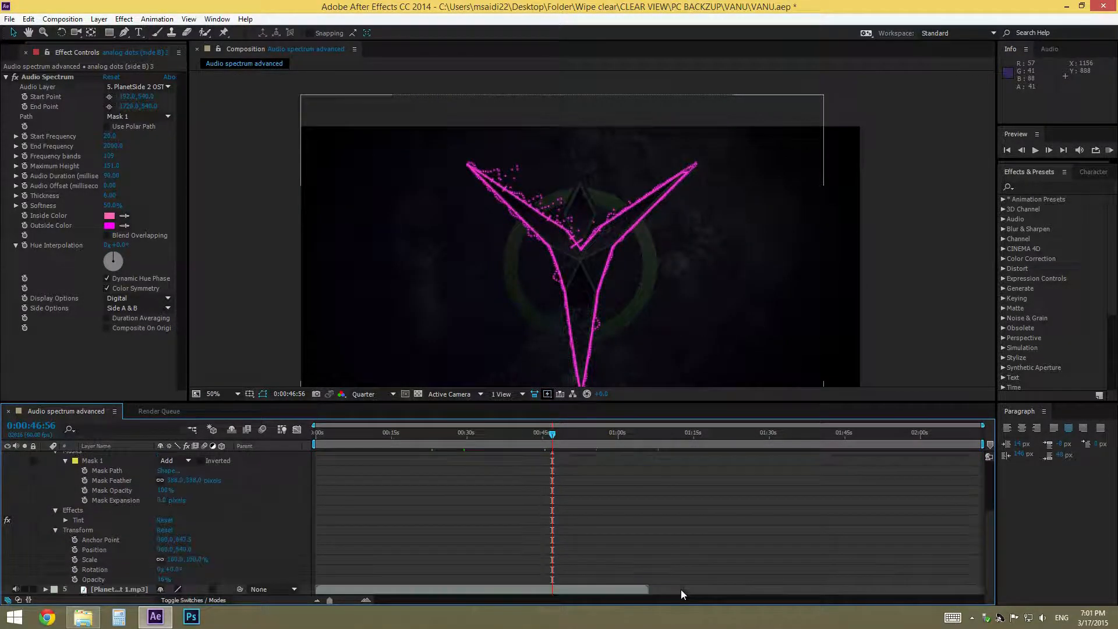
pyautogui.moveTo(702, 433); pyautogui.dragTo(481, 449)
pyautogui.scroll(1, 450, 524)
pyautogui.scroll(2, 450, 528)
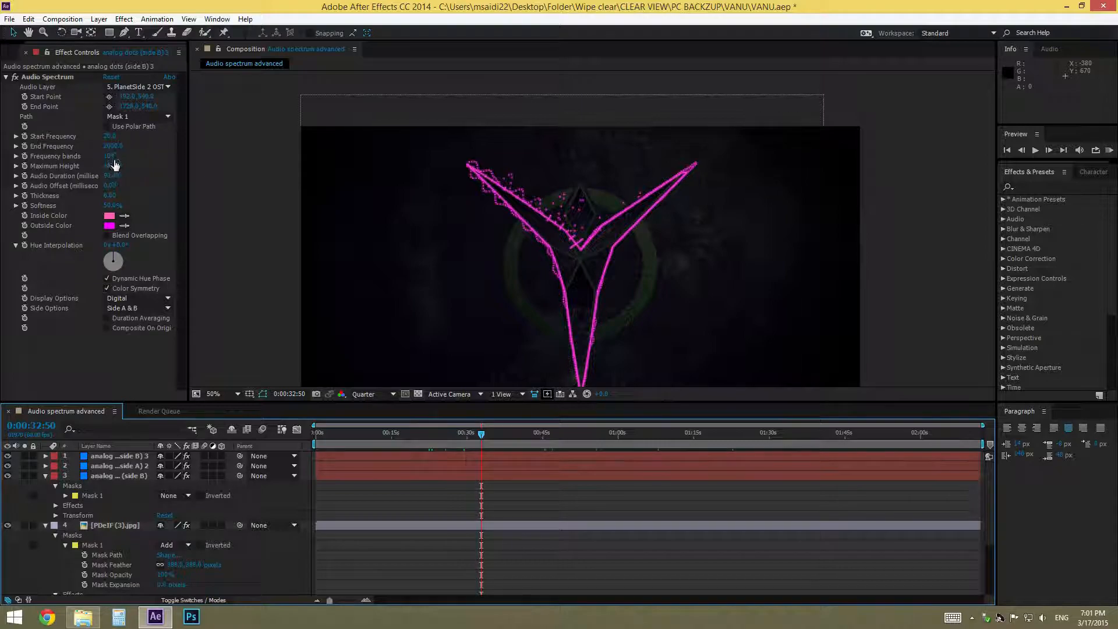
# - Reduce the digital layer's maximum height to about 31 and check the spectrum at about 0:00:49:21
pyautogui.moveTo(113, 163); pyautogui.dragTo(94, 165)
pyautogui.click(261, 298)
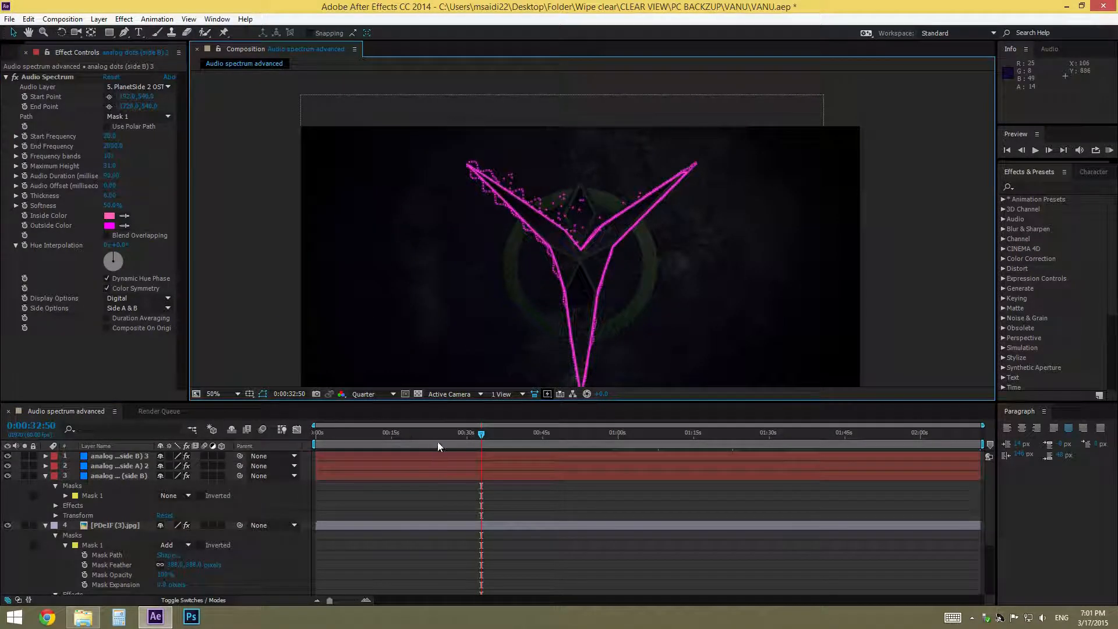
pyautogui.click(546, 435)
pyautogui.click(564, 435)
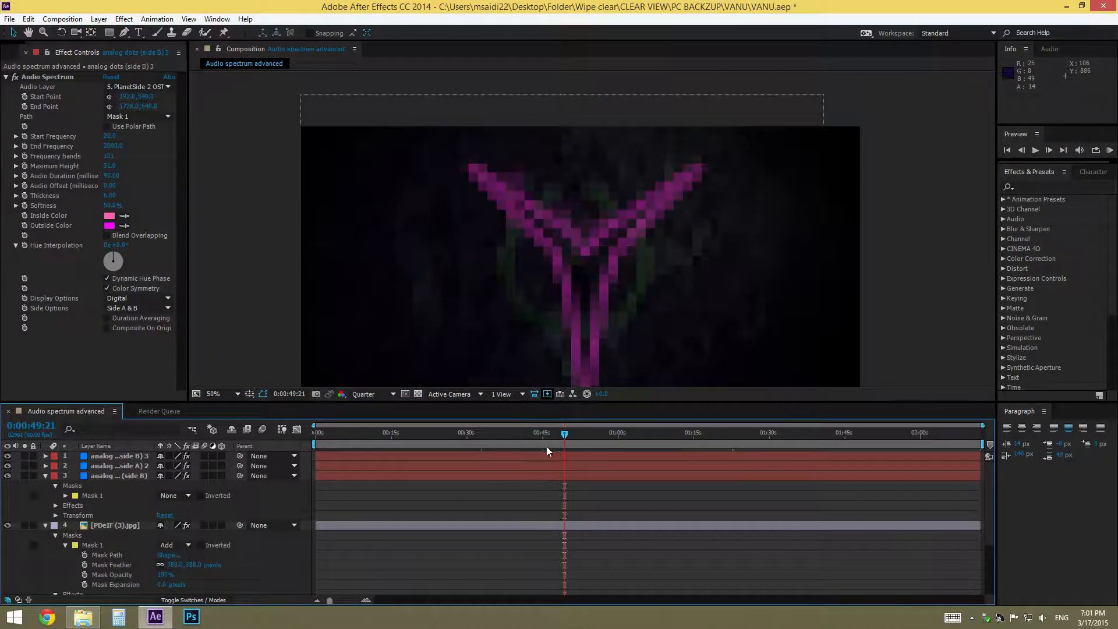
# - Set the digital layer's maximum height to 71 and check the spectrum at about 0:00:38:50
pyautogui.click(107, 167)
pyautogui.press('Return')
pyautogui.click(212, 317)
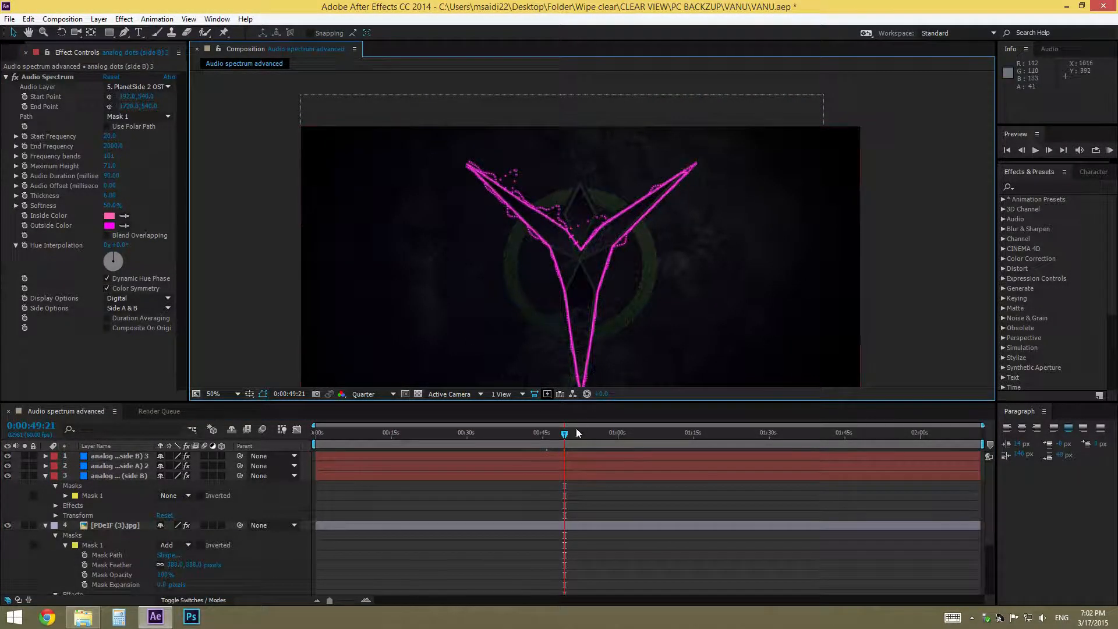
pyautogui.click(512, 434)
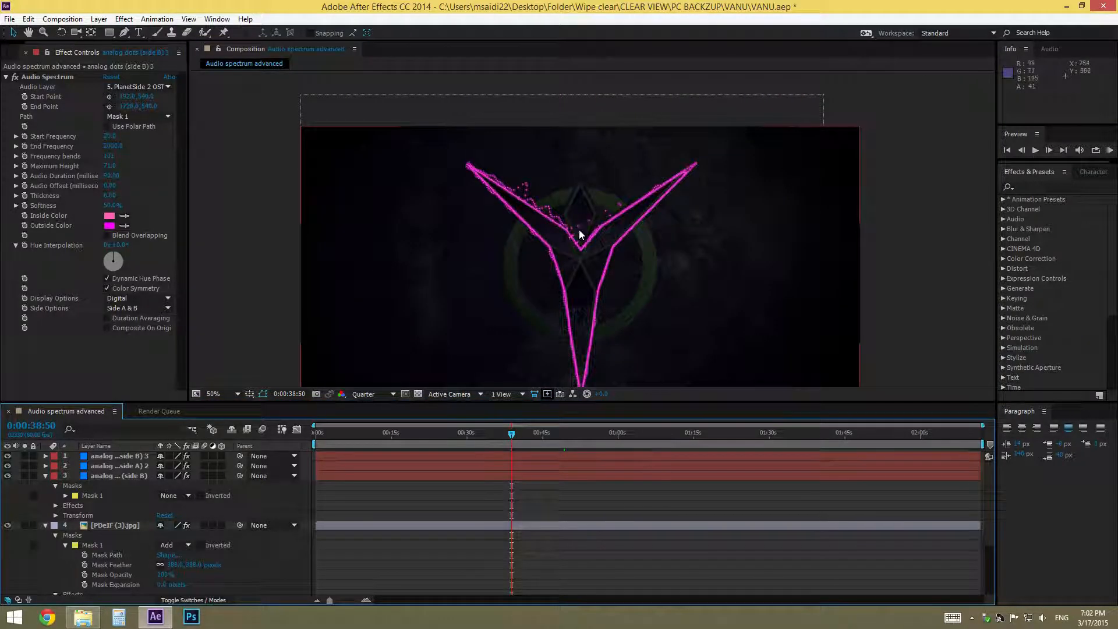
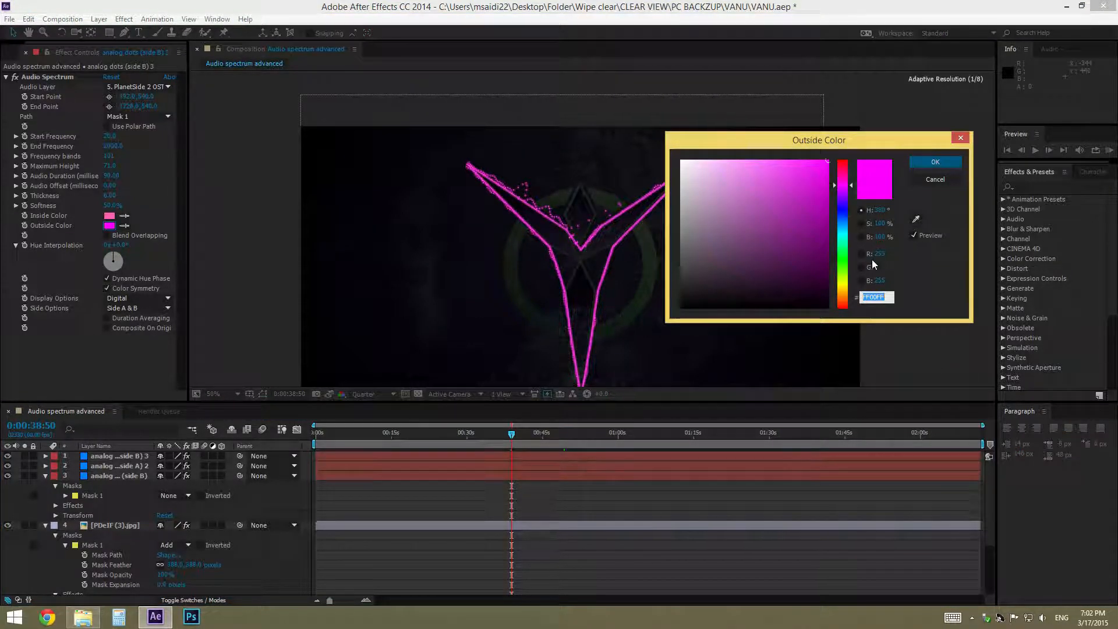
# - Try a darker magenta such as B700B7 as the digital layer's outside color
pyautogui.moveTo(818, 150); pyautogui.dragTo(776, 155)
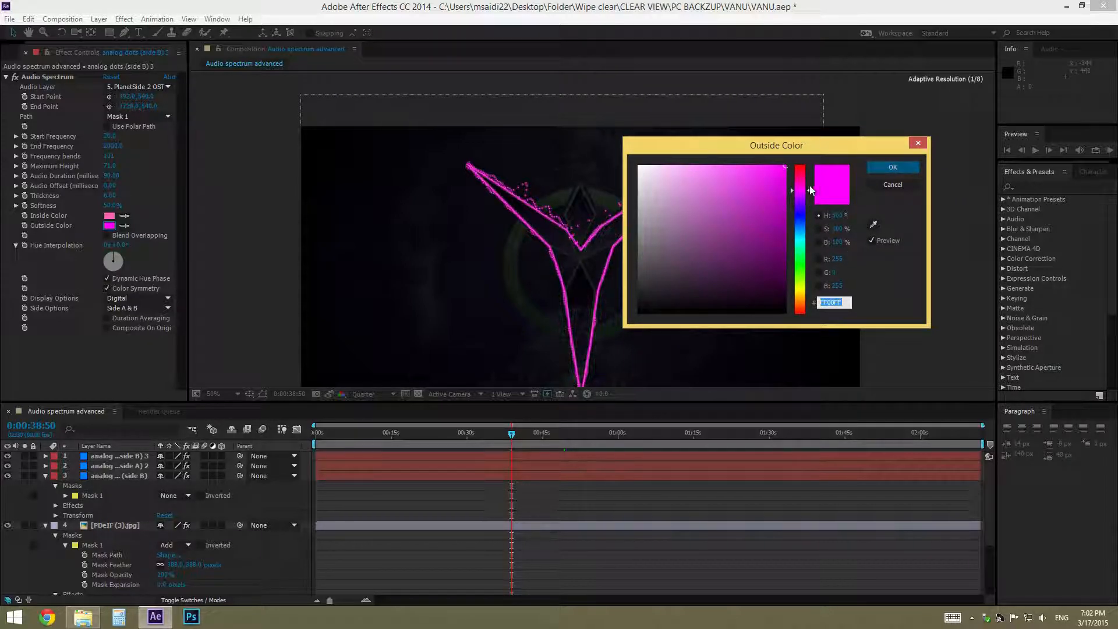
pyautogui.click(783, 168)
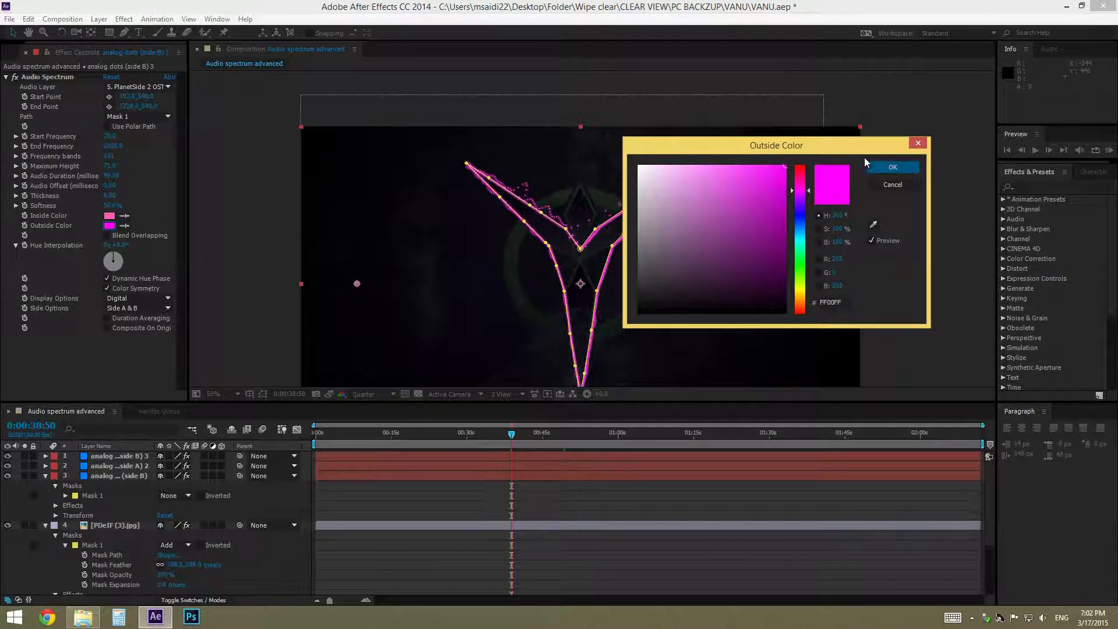
pyautogui.moveTo(843, 149); pyautogui.dragTo(913, 141)
pyautogui.click(913, 294)
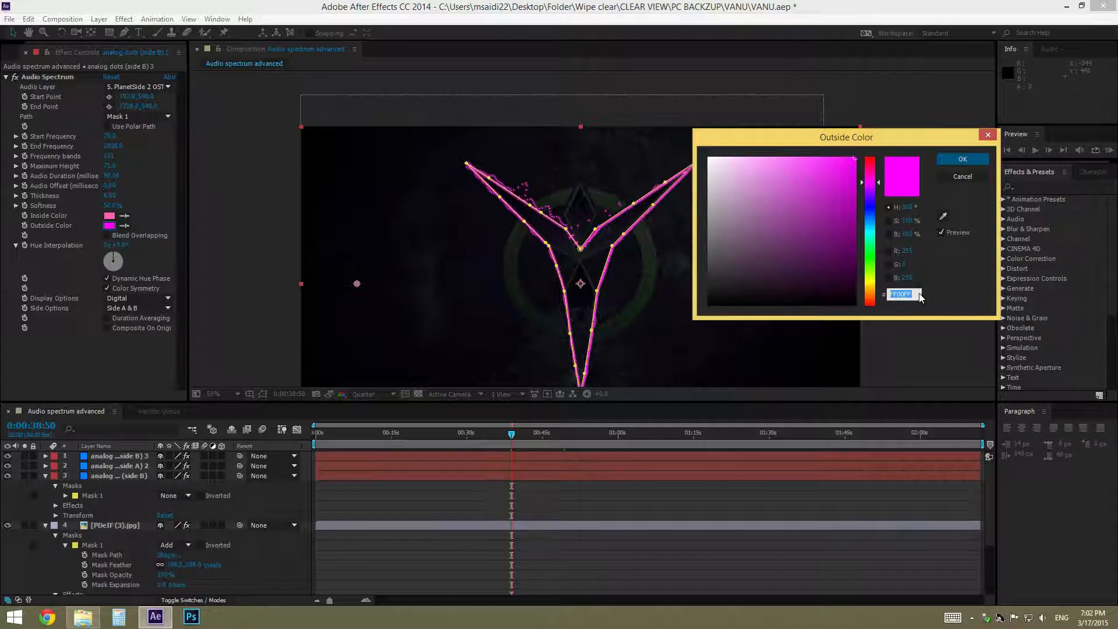
pyautogui.write('FE00FE')
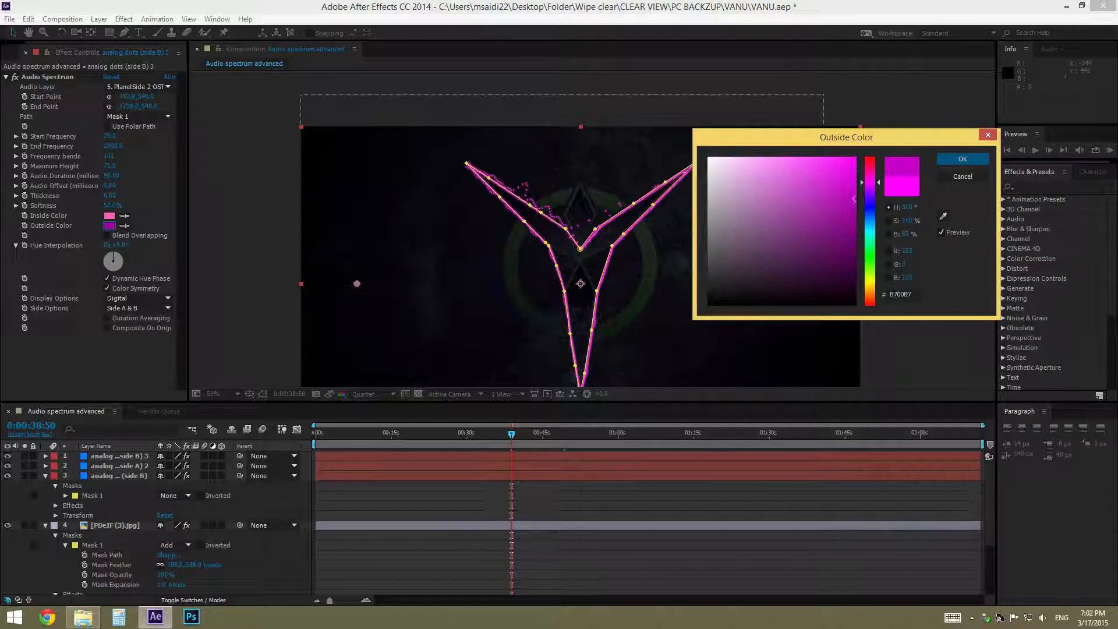
pyautogui.moveTo(893, 161)
pyautogui.mouseDown()
pyautogui.moveTo(921, 207)
pyautogui.moveTo(860, 202)
pyautogui.moveTo(863, 220)
pyautogui.moveTo(912, 220)
pyautogui.moveTo(912, 156)
pyautogui.mouseUp()
# - Set the digital layer's outside color to the dark purple 7C009B
pyautogui.click(900, 294)
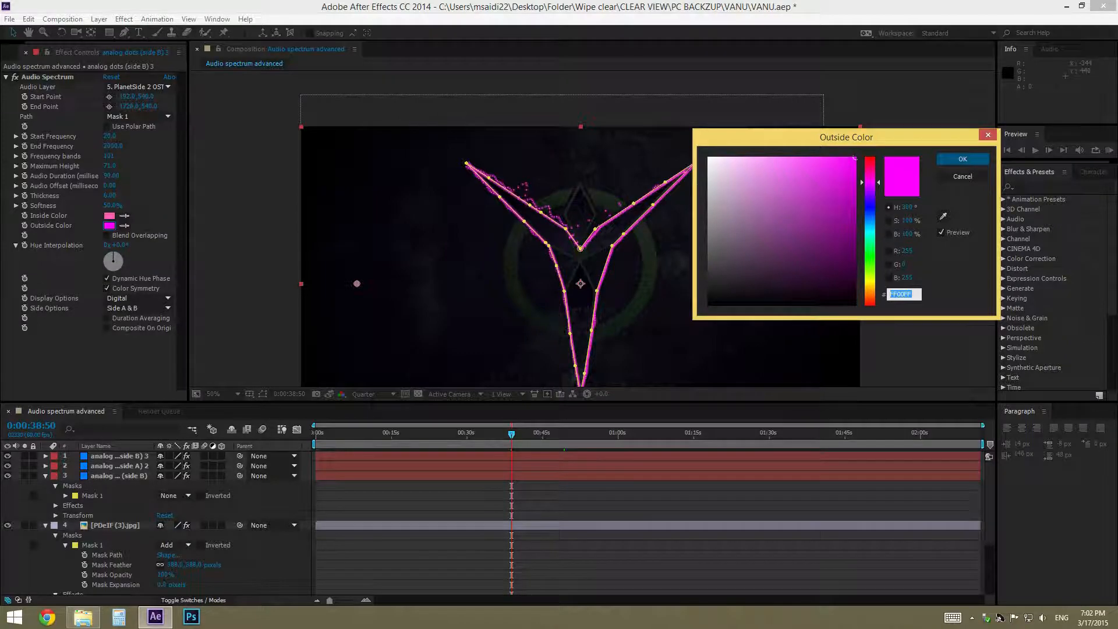
pyautogui.write('7C')
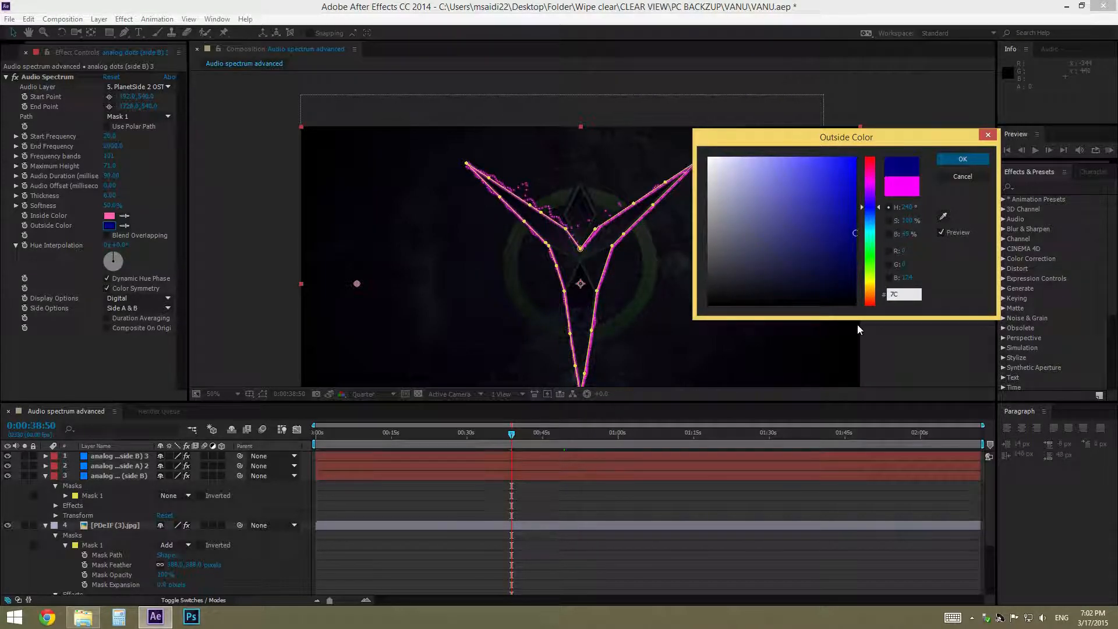
pyautogui.write('00')
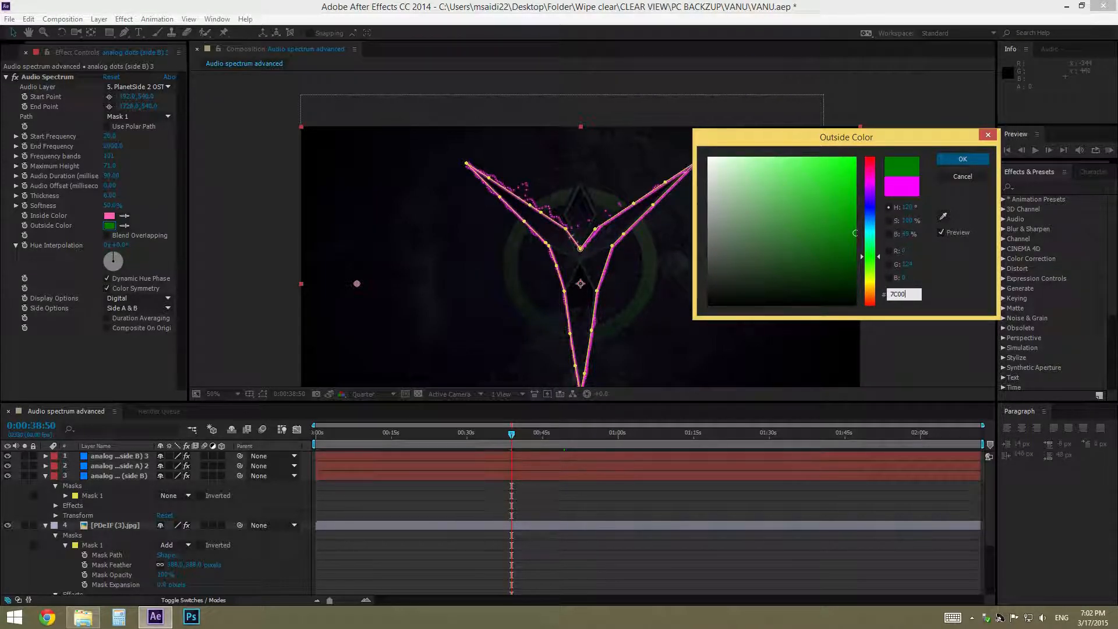
pyautogui.write('9')
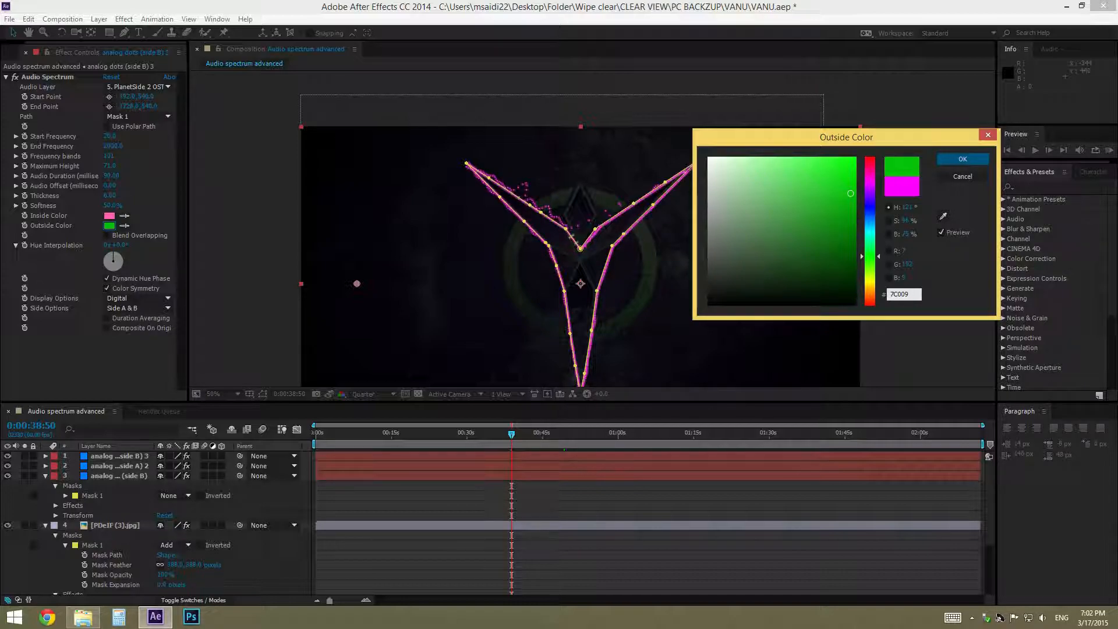
pyautogui.write('B')
pyautogui.click(963, 159)
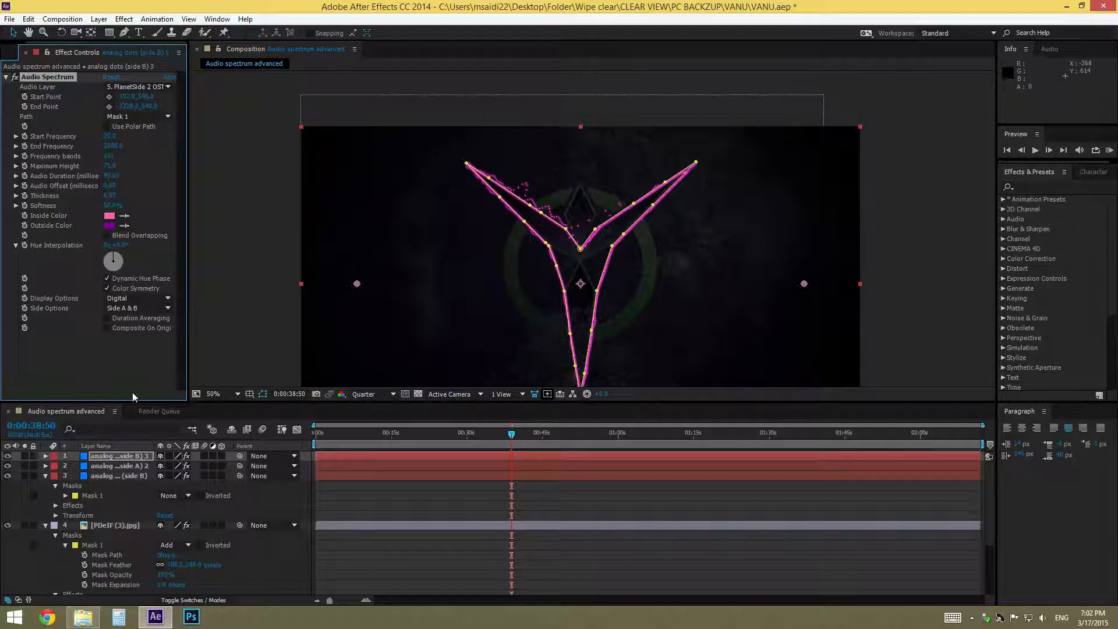
# - Set the analog lines (side A) layer's outside color to 7C009B and copy the hex code
pyautogui.click(120, 466)
pyautogui.click(110, 226)
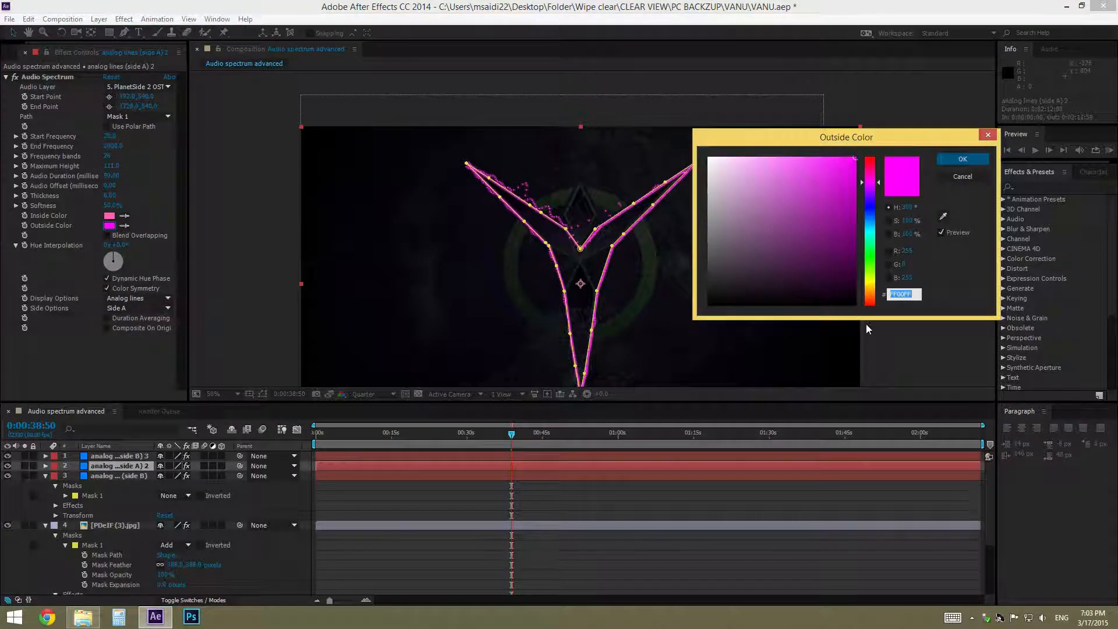
pyautogui.write('7C009B')
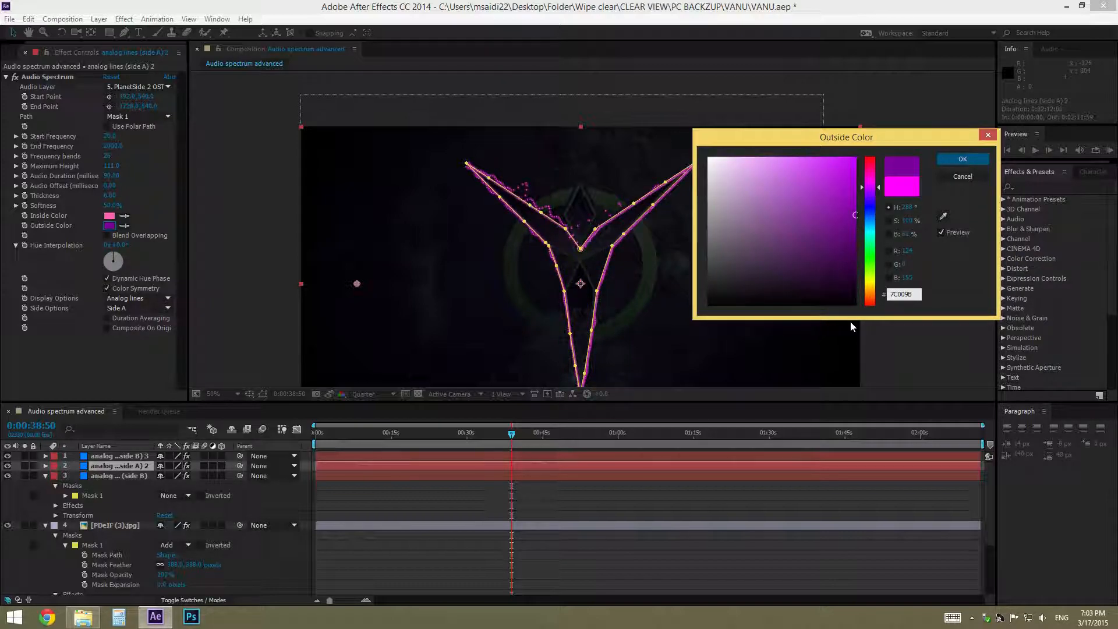
pyautogui.hotkey('ctrl', 'a')
pyautogui.hotkey('ctrl', 'c')
pyautogui.click(963, 158)
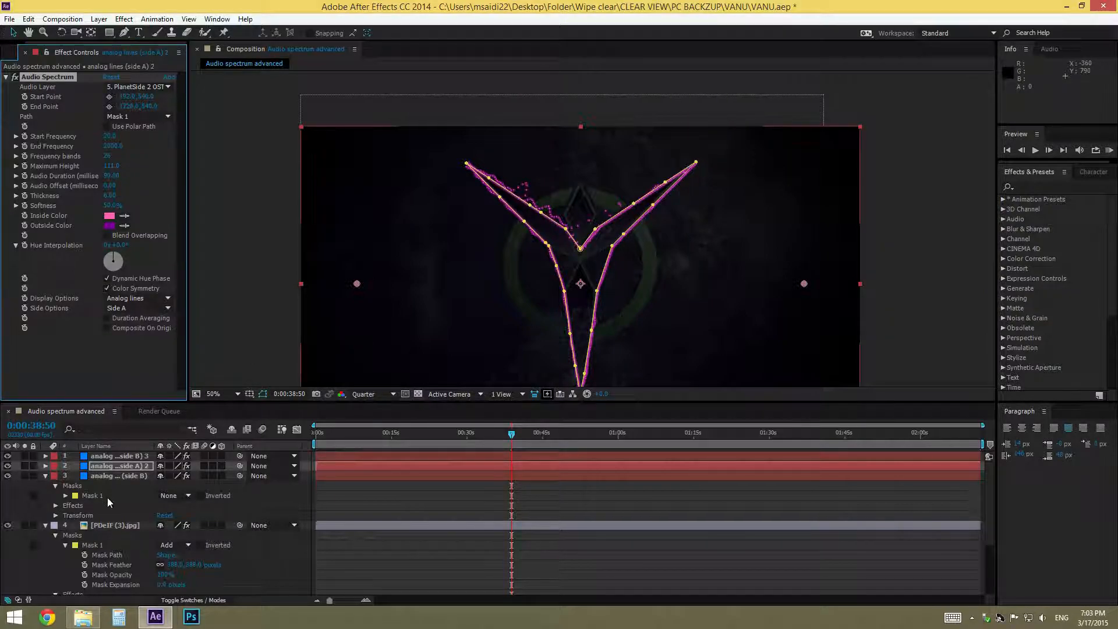
# - Give the analog dots (side B) layer the same outside color, 7C009B, and check the spectrum up close
pyautogui.click(121, 476)
pyautogui.click(109, 226)
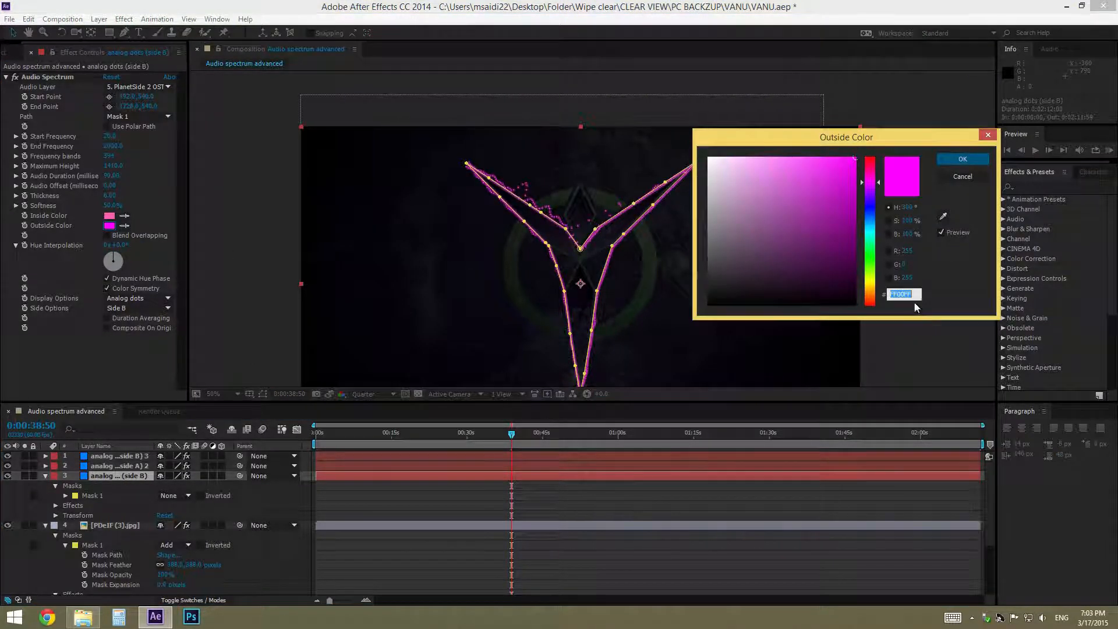
pyautogui.hotkey('ctrl', 'v')
pyautogui.click(961, 160)
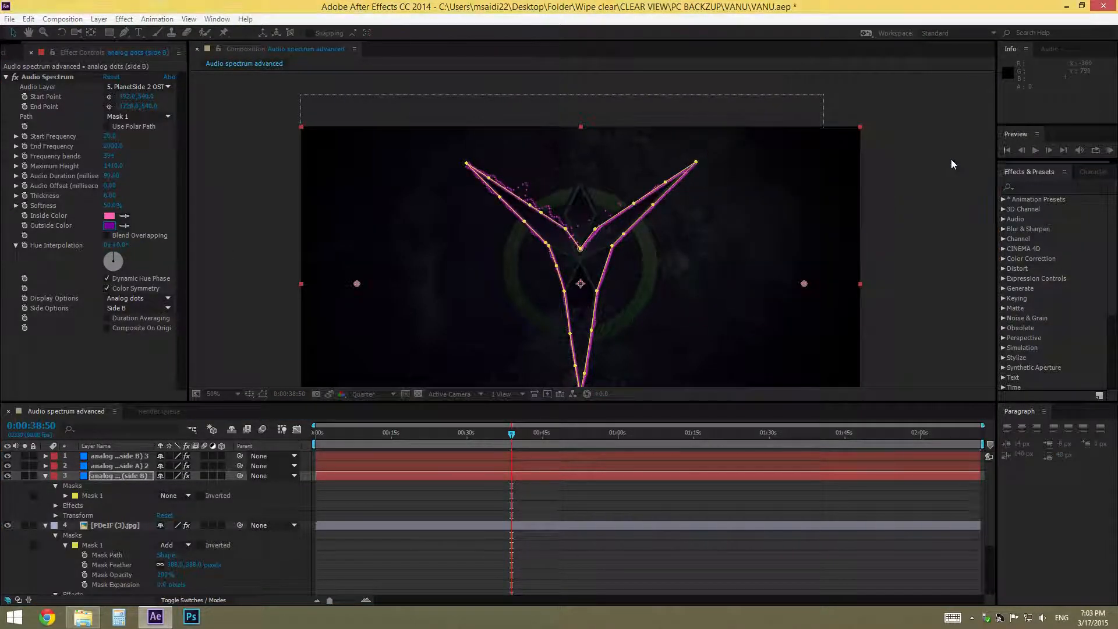
pyautogui.click(278, 306)
pyautogui.scroll(2, 571, 252)
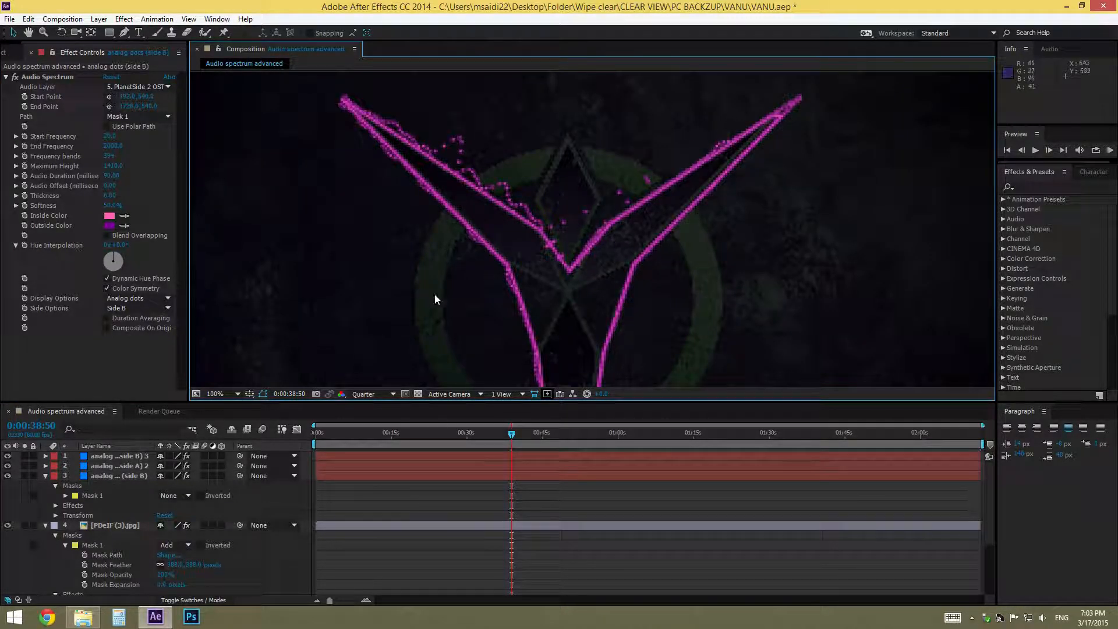
pyautogui.scroll(-2, 448, 286)
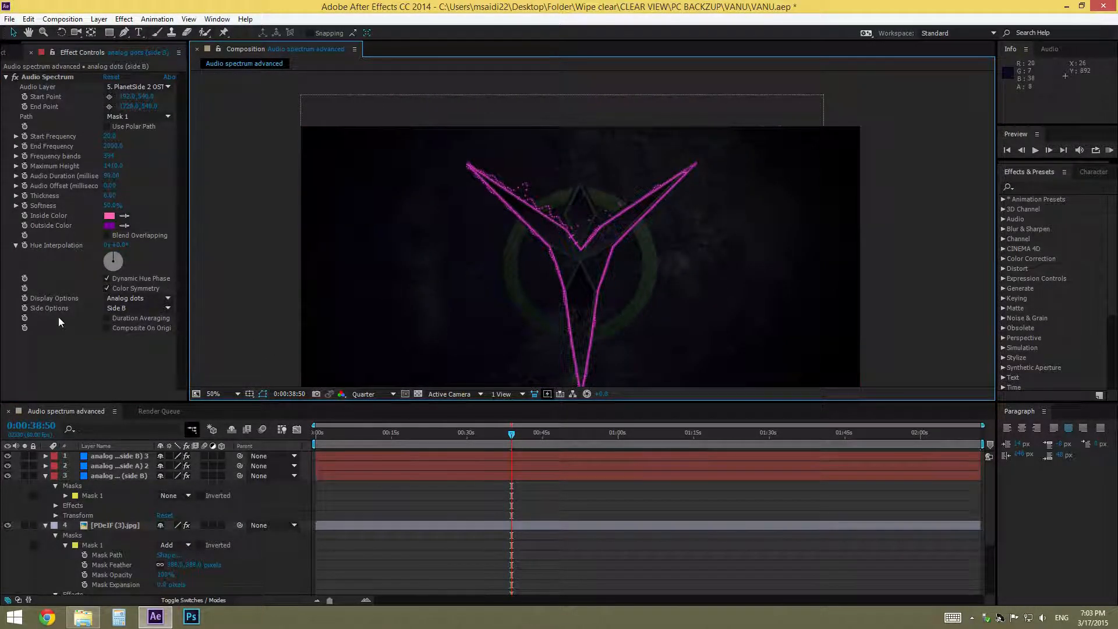
# - Set the analog dots (side B) layer's inside color to the bright purple C000FF
pyautogui.click(110, 473)
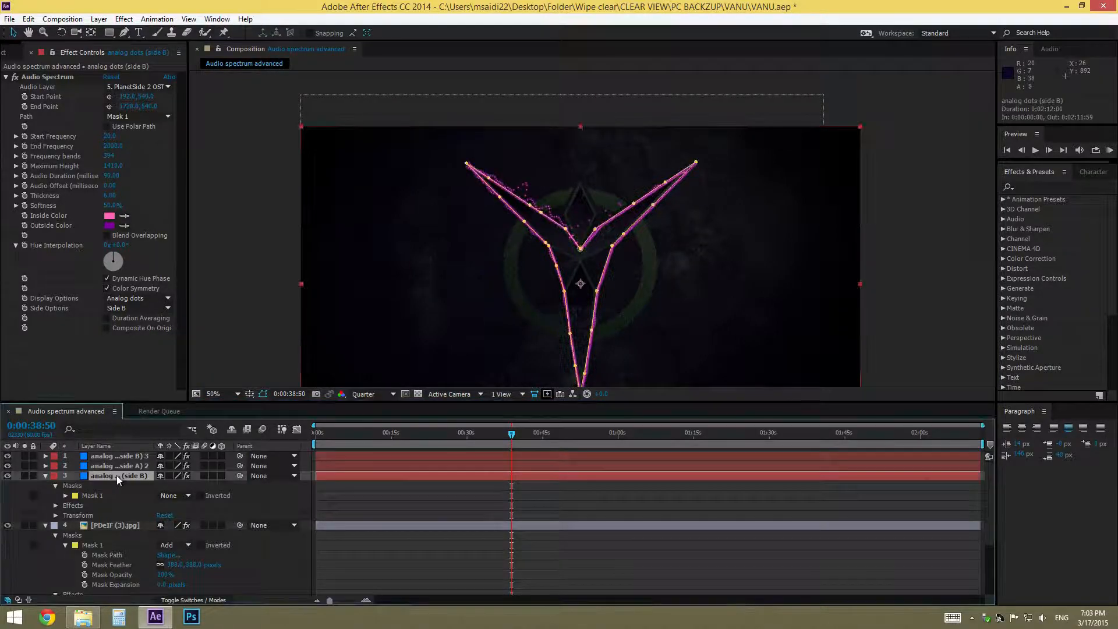
pyautogui.click(109, 216)
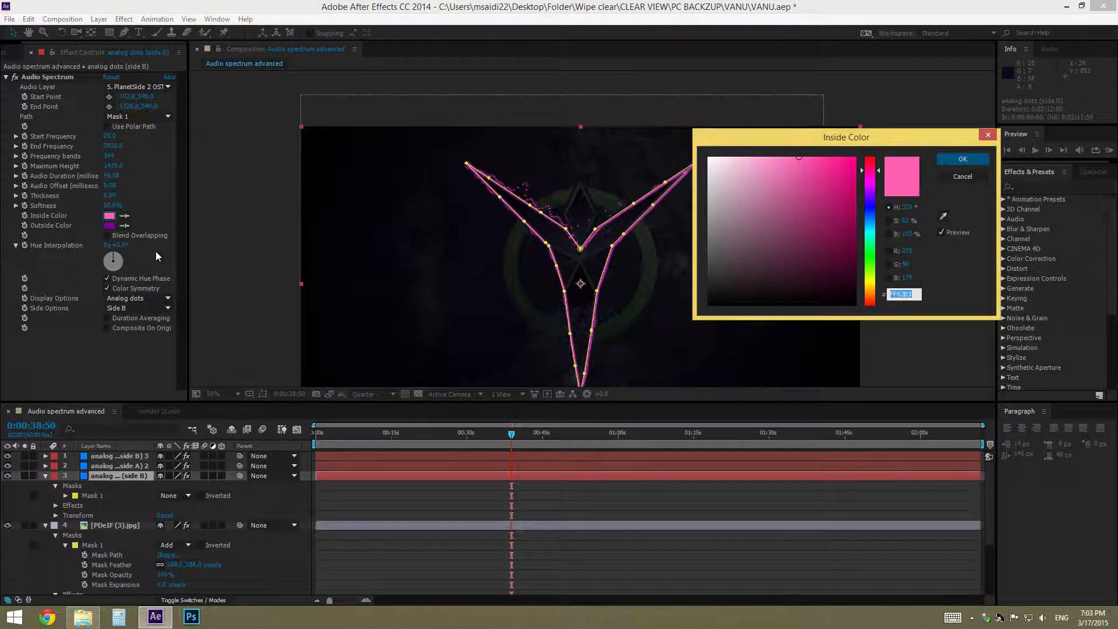
pyautogui.write('CC')
pyautogui.press('BackSpace')
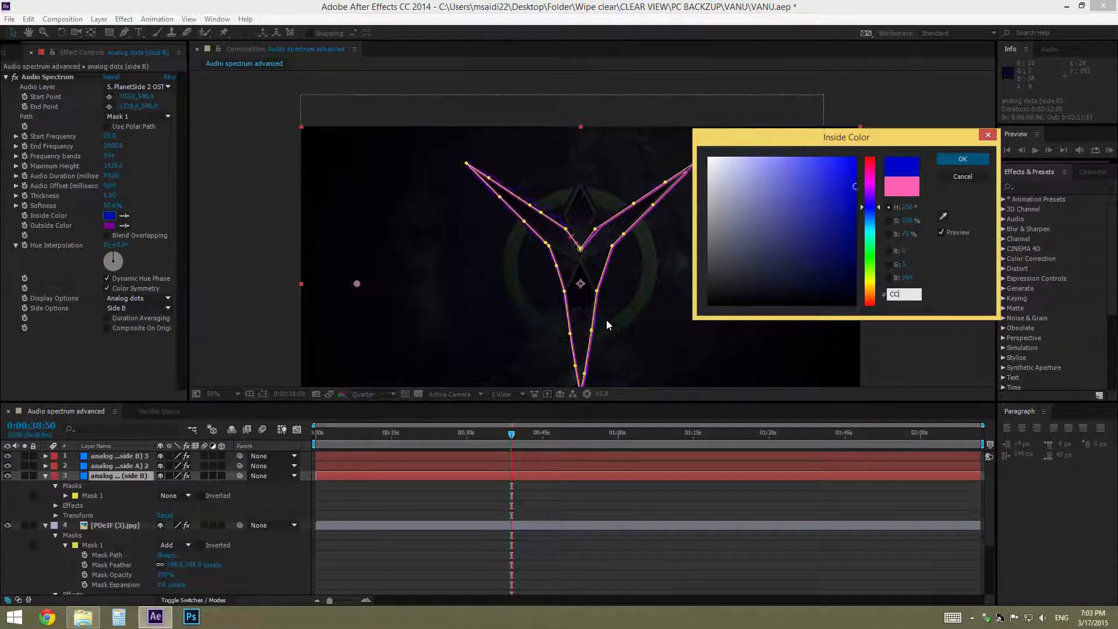
pyautogui.write('00')
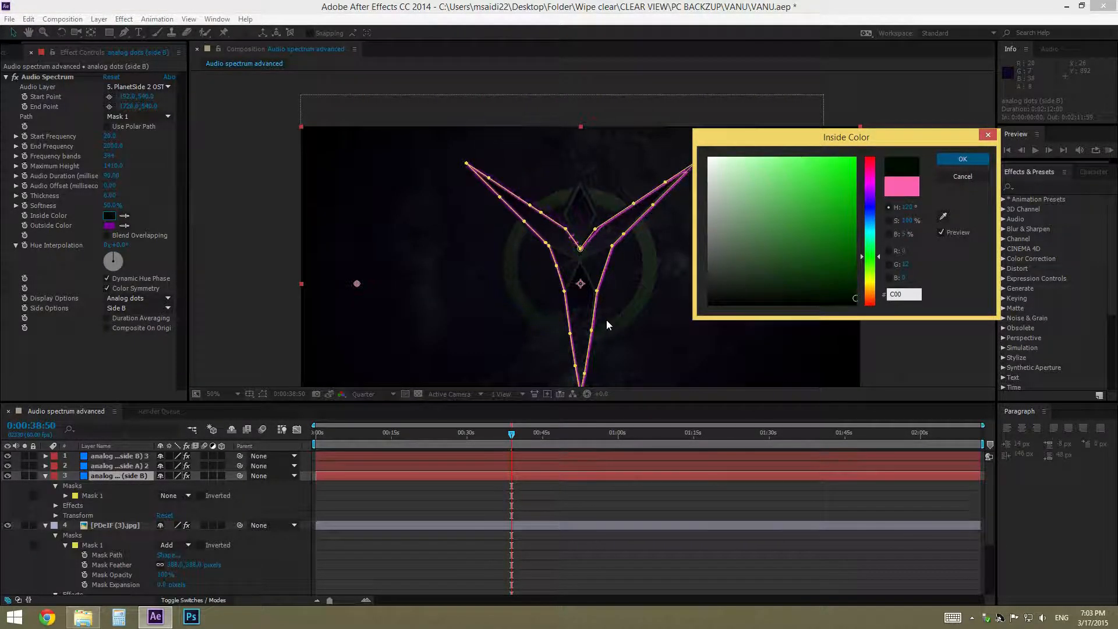
pyautogui.write('0FF')
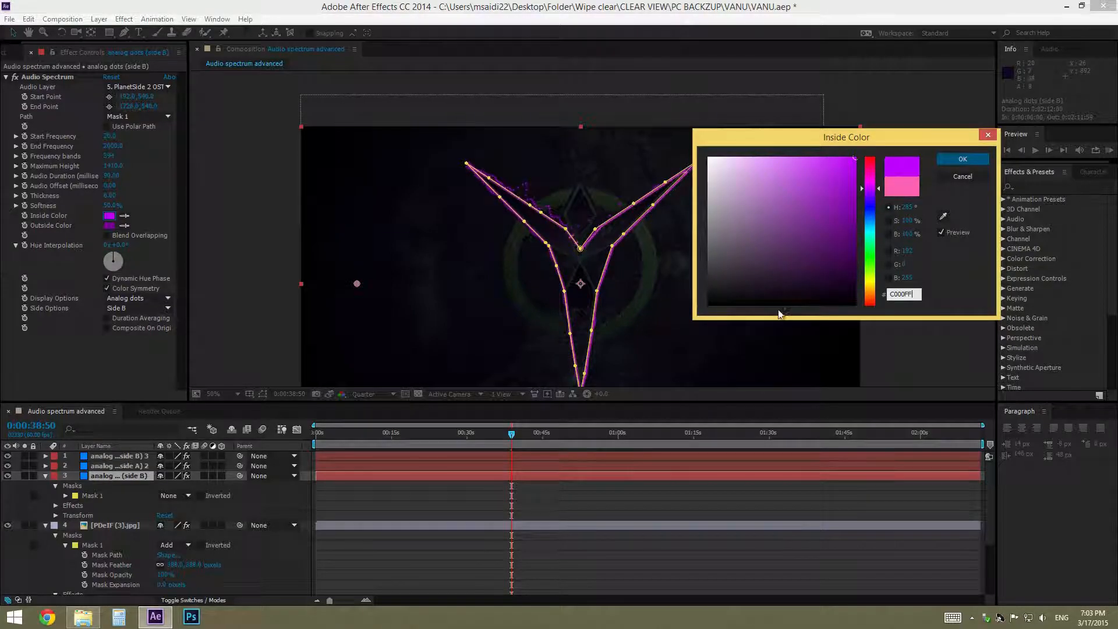
pyautogui.click(962, 158)
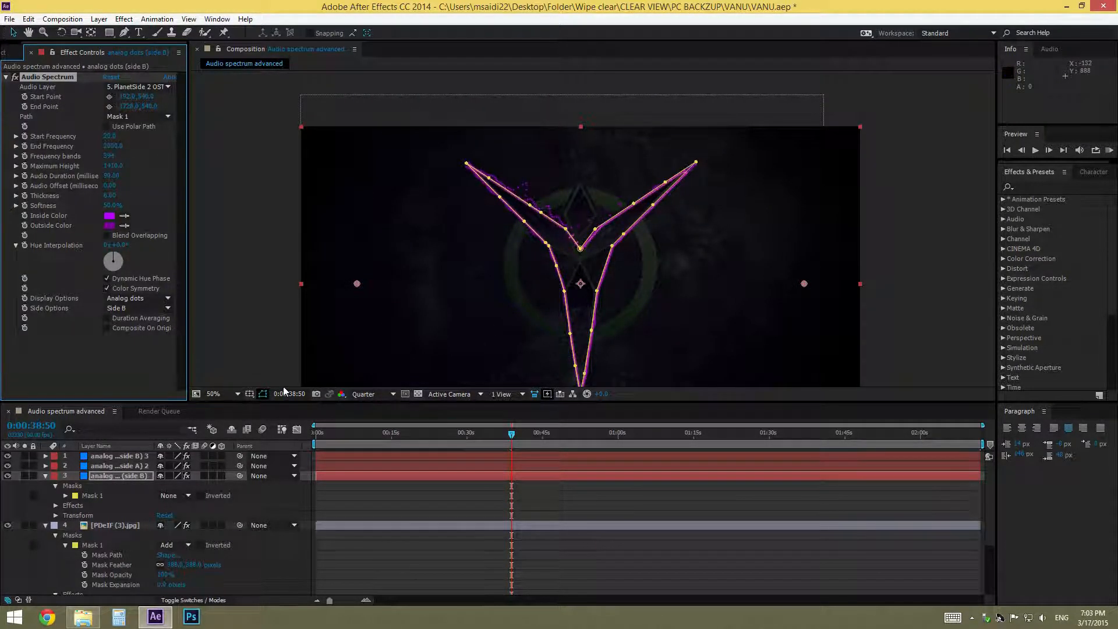
# - Change the analog lines (side A) layer's inside color to C000FF
pyautogui.click(115, 463)
pyautogui.click(109, 216)
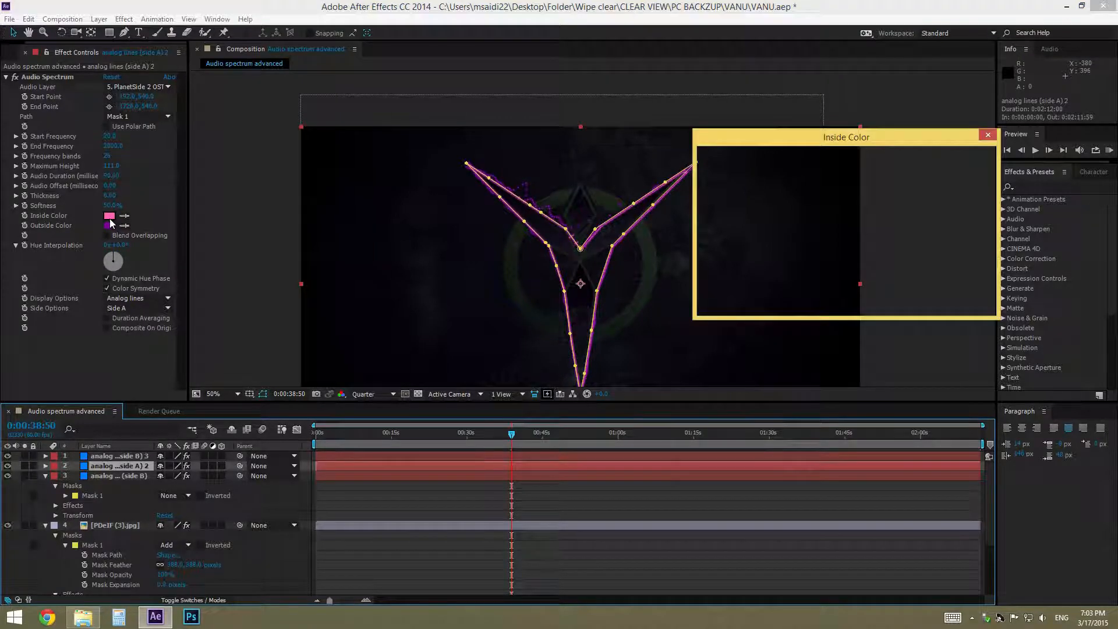
pyautogui.write('C000FF')
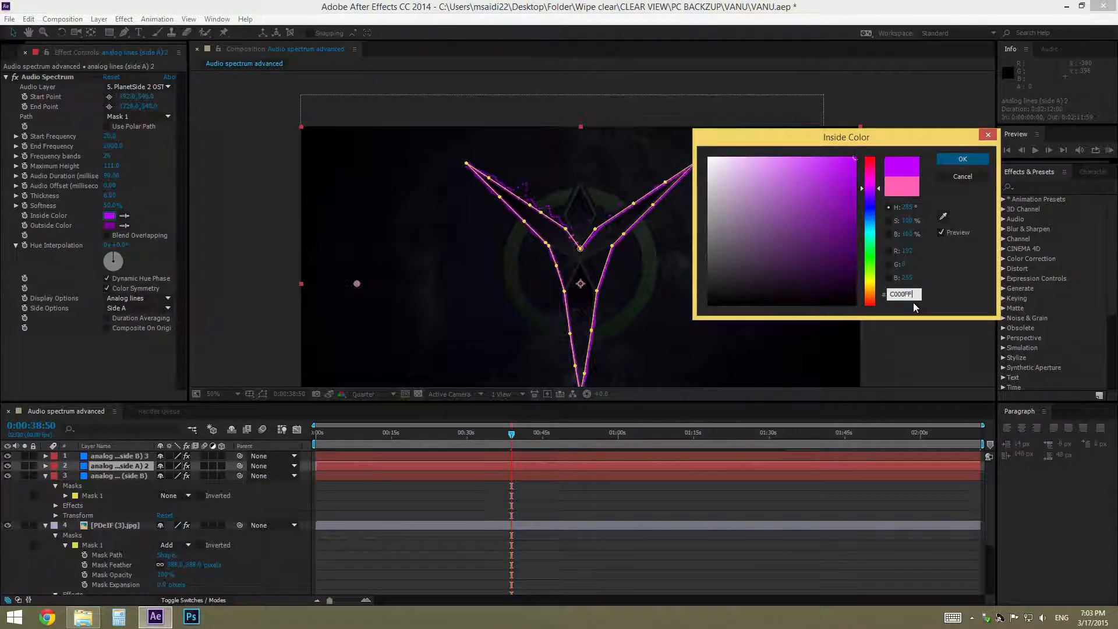
pyautogui.click(973, 163)
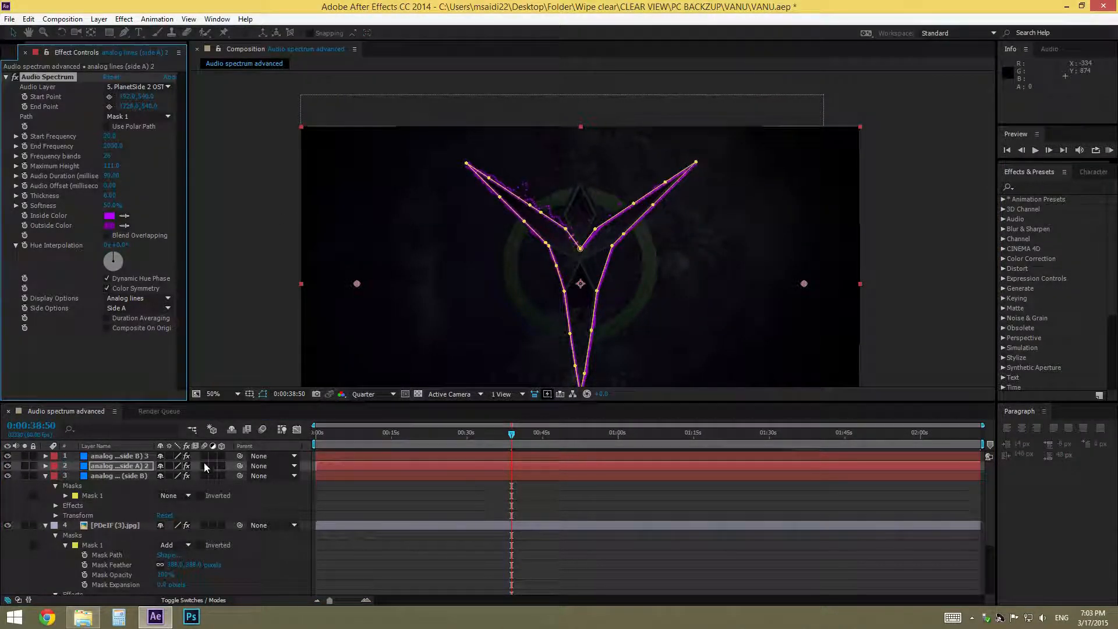
# - Change the digital layer's inside color to C000FF to match the other spectrum layers
pyautogui.click(128, 453)
pyautogui.click(109, 216)
pyautogui.write('C000FF')
pyautogui.click(963, 159)
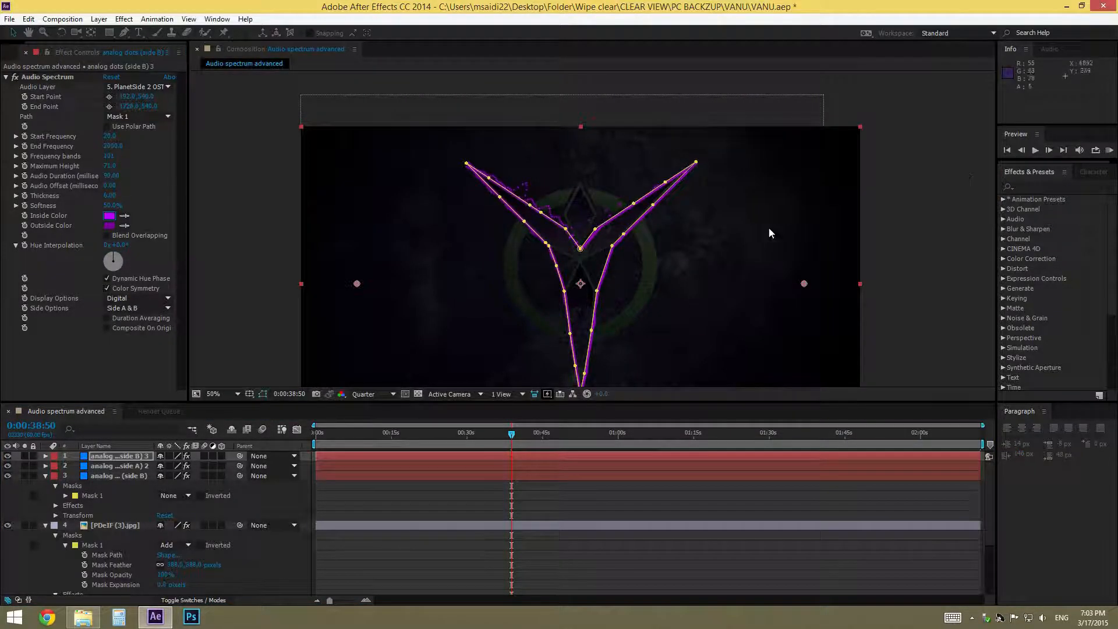
# - Inspect the recolored spectrum up close at full preview resolution, and return the preview to quarter resolution
pyautogui.scroll(2, 596, 256)
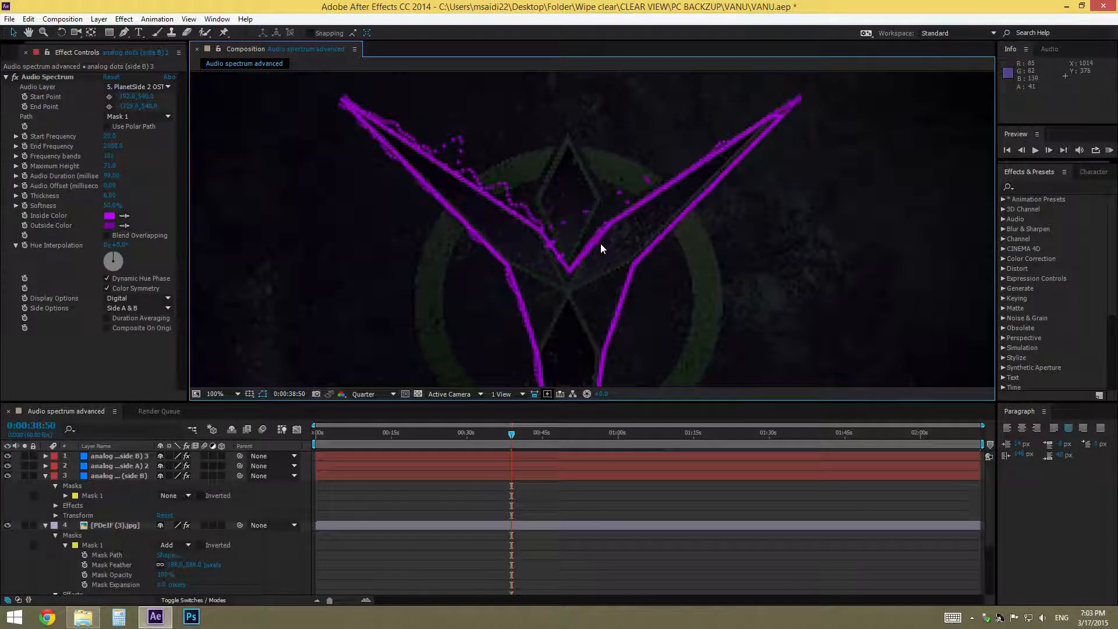
pyautogui.click(373, 394)
pyautogui.click(374, 424)
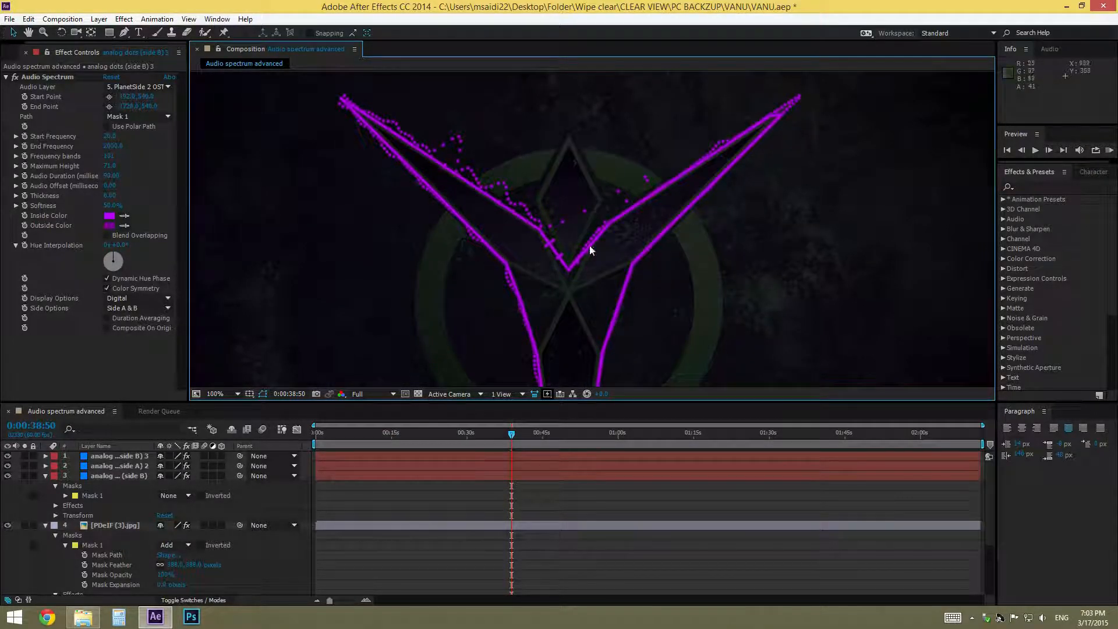
pyautogui.scroll(-2, 574, 255)
pyautogui.click(368, 395)
pyautogui.click(382, 463)
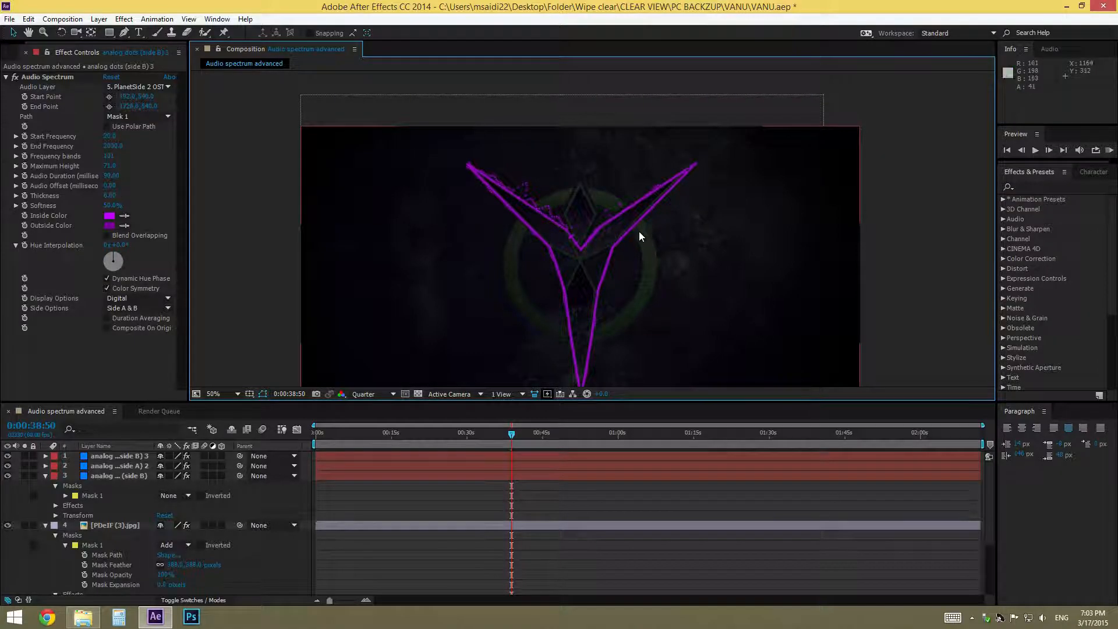
# - Preview the spectrum at 0:00:45:26, collapse the third layer's properties and inspect its outline in the composition
pyautogui.moveTo(515, 436); pyautogui.dragTo(544, 468)
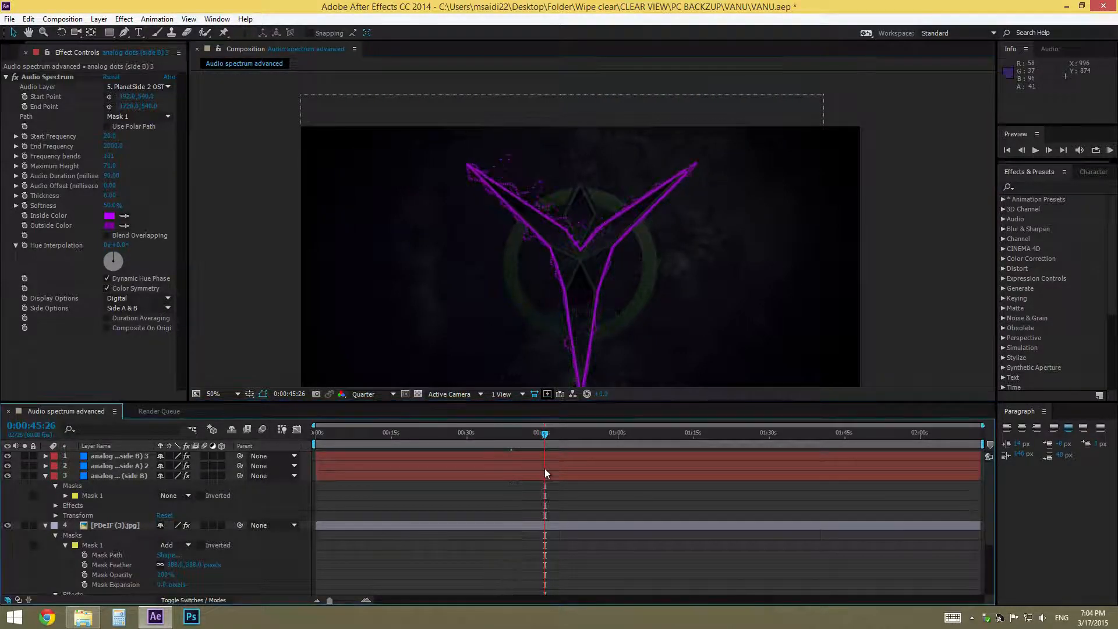
pyautogui.press(',')
pyautogui.scroll(2, 603, 234)
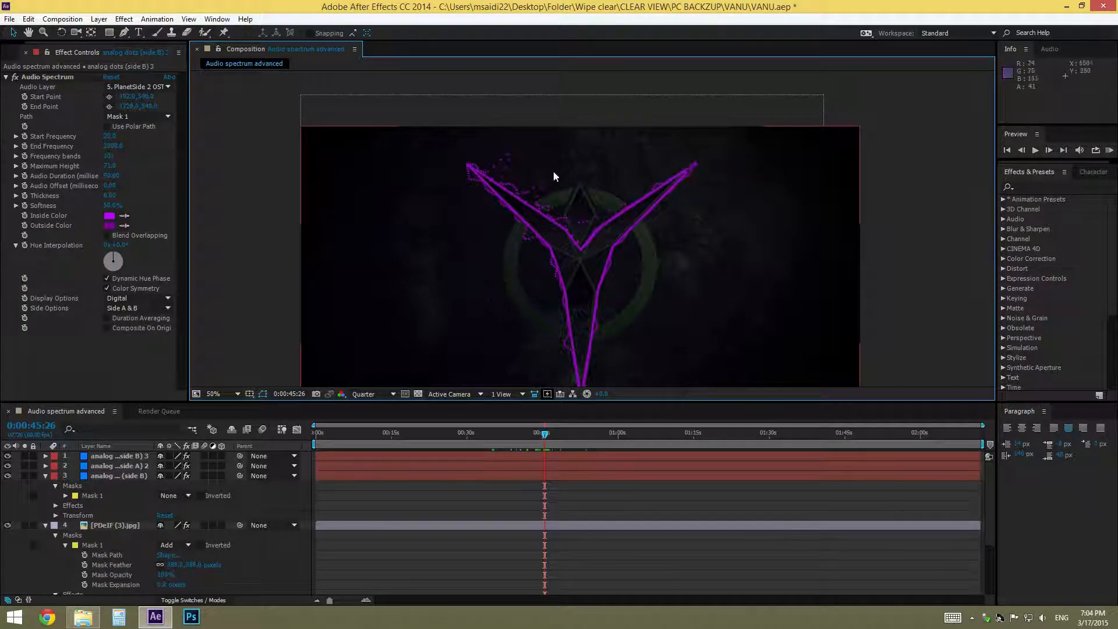
pyautogui.click(354, 301)
pyautogui.click(199, 327)
pyautogui.click(45, 475)
pyautogui.click(106, 477)
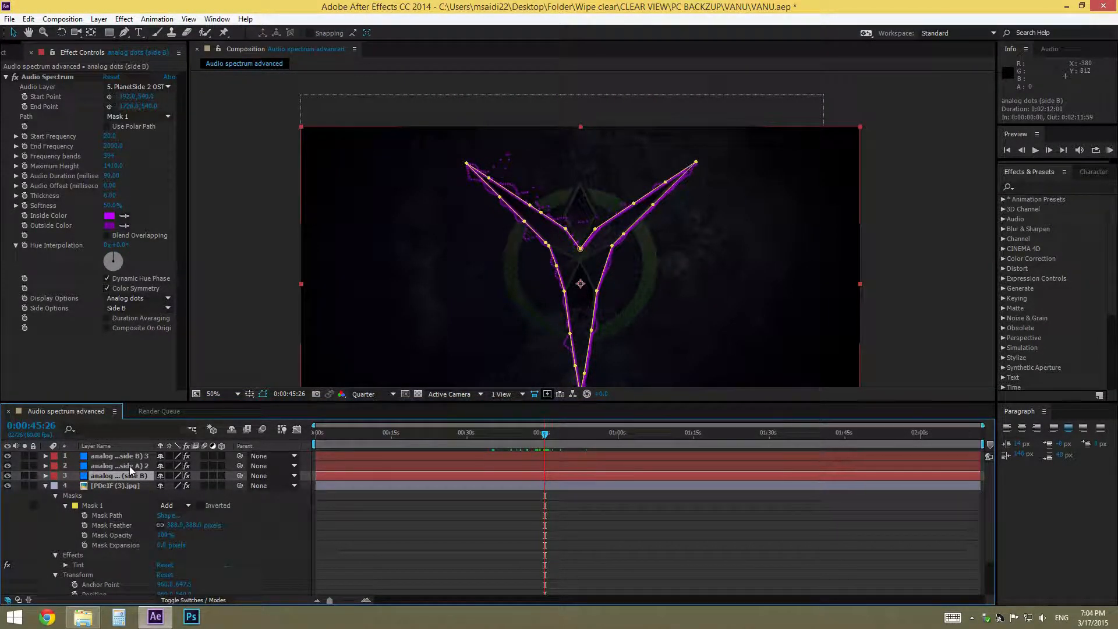
pyautogui.click(225, 322)
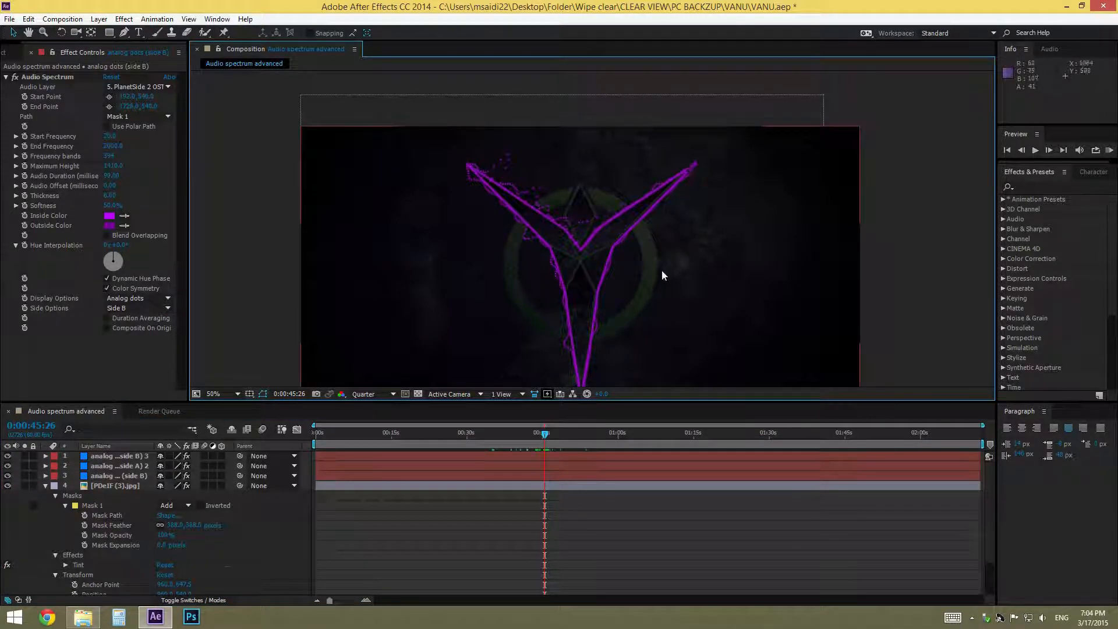
# - Search the effects for "glow" and locate the Stylize Glow effect with the top spectrum layer selected
pyautogui.click(1063, 188)
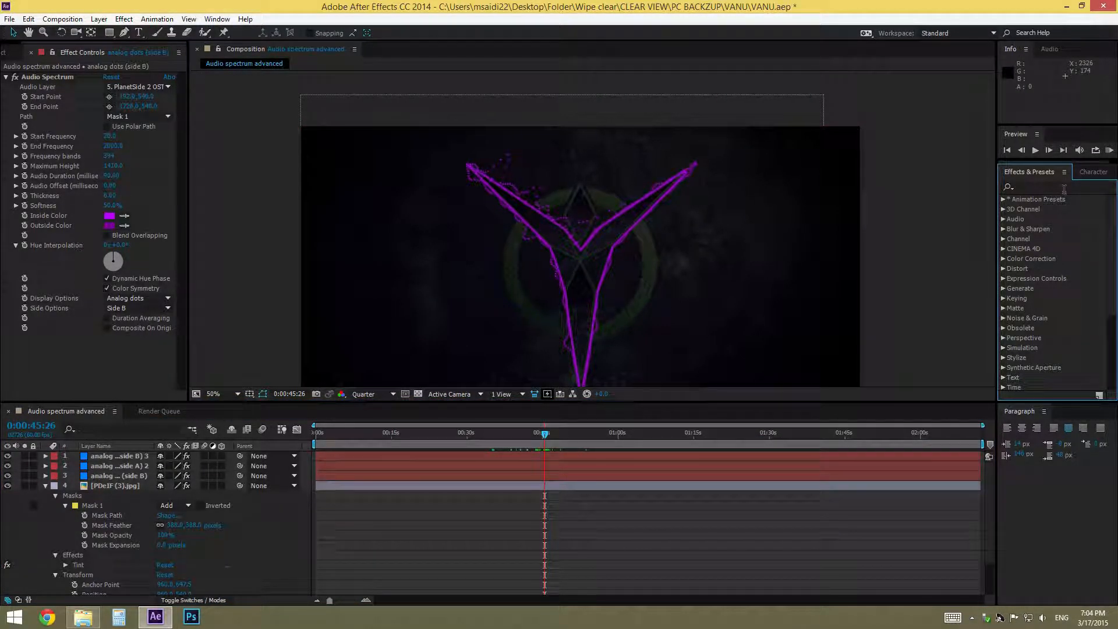
pyautogui.write('glow')
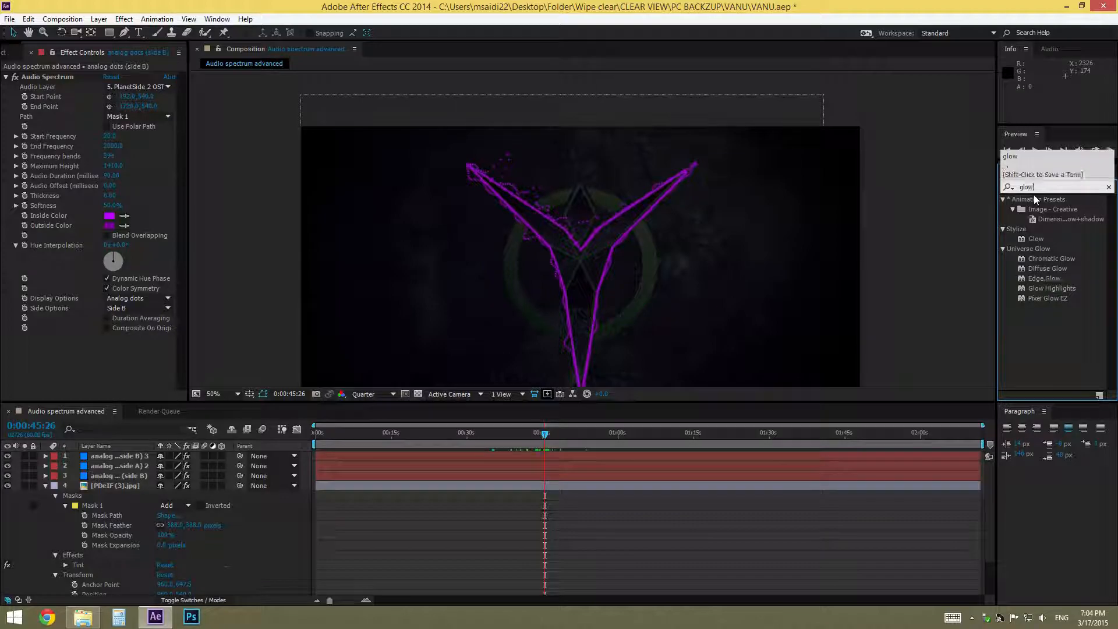
pyautogui.click(99, 19)
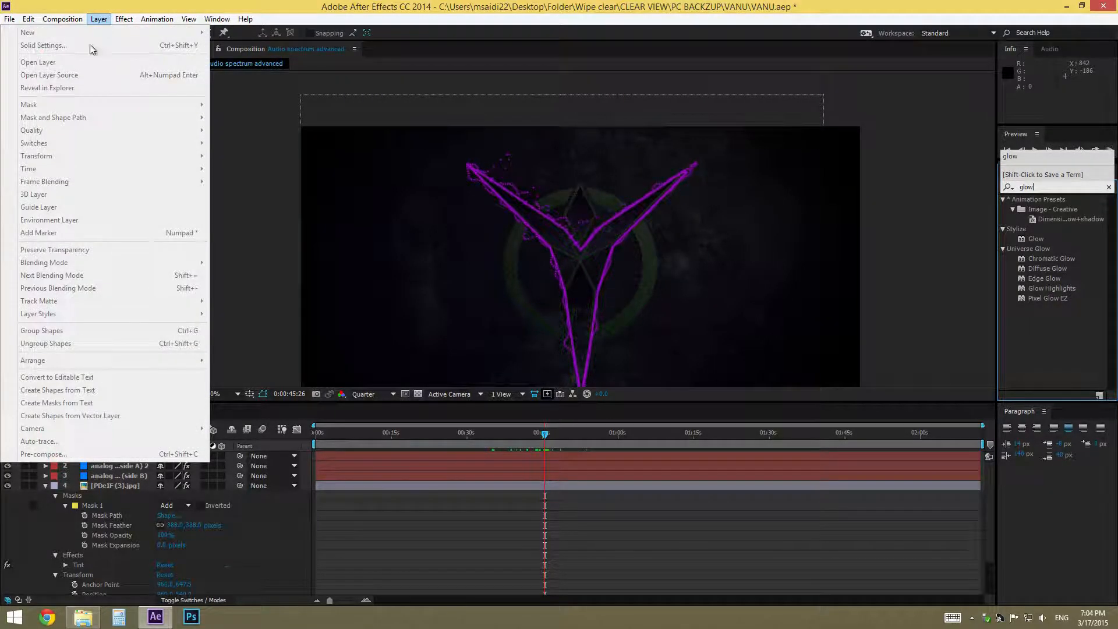
pyautogui.click(124, 458)
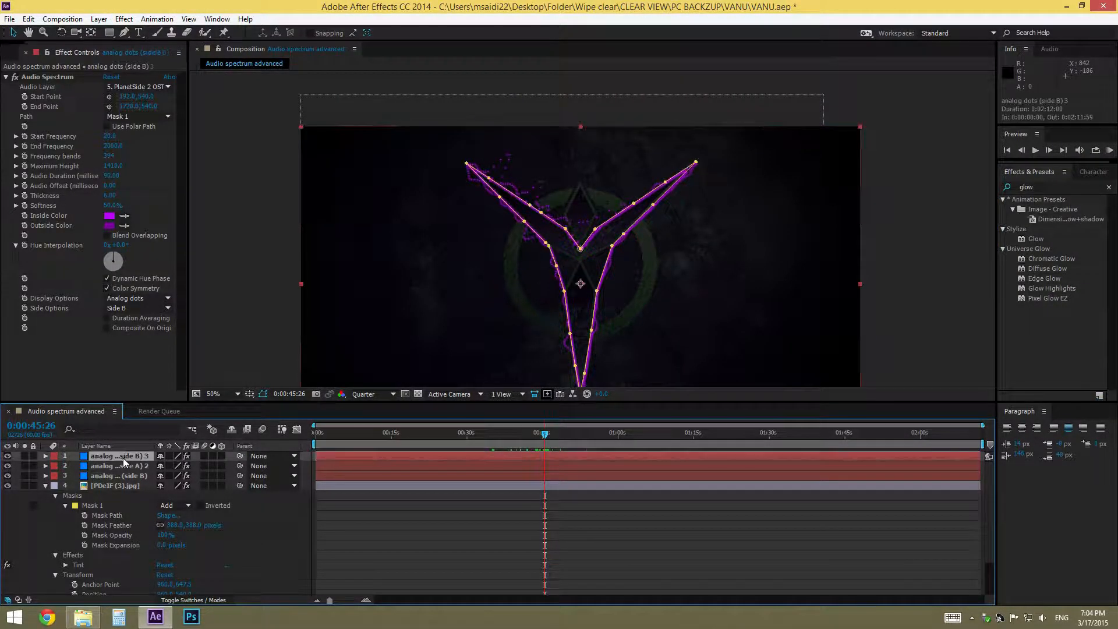
pyautogui.click(98, 19)
pyautogui.moveTo(171, 317)
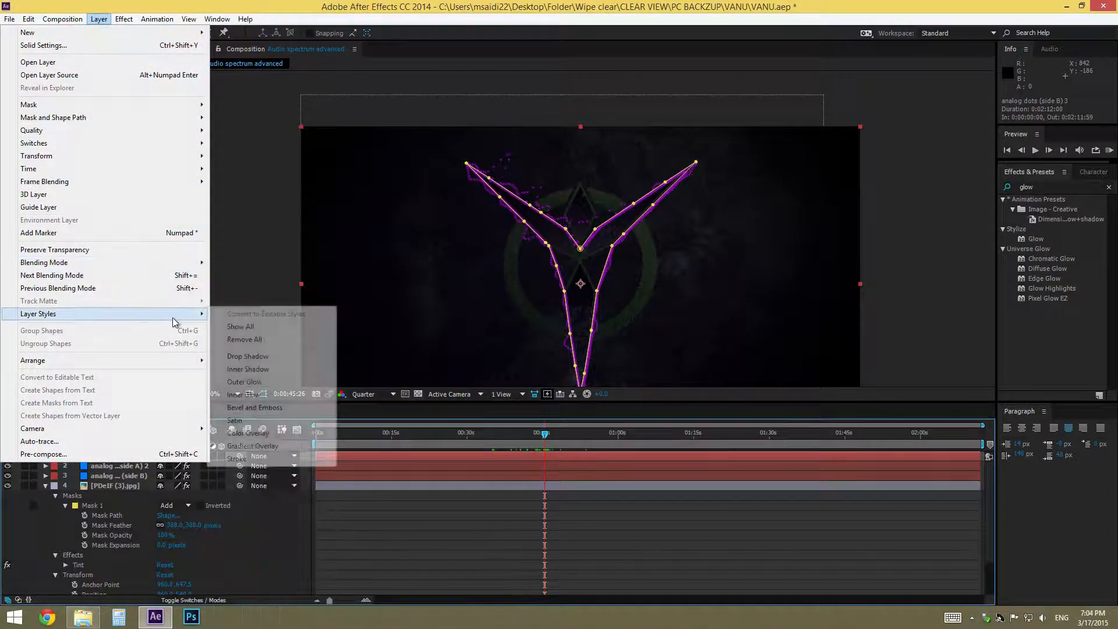
pyautogui.moveTo(102, 156)
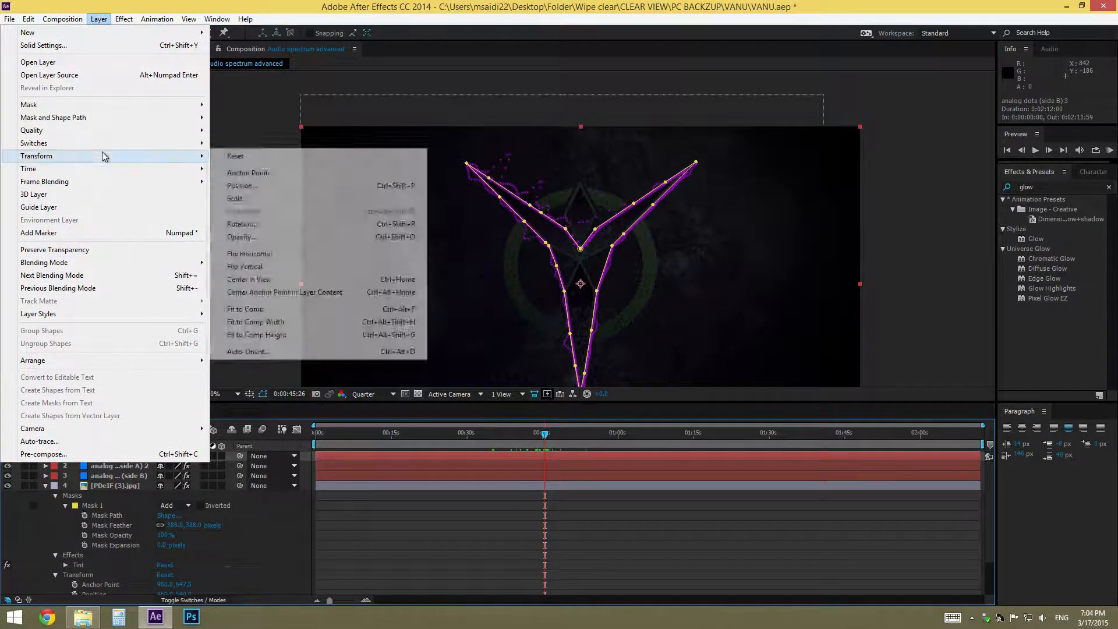
pyautogui.moveTo(124, 19)
pyautogui.moveTo(116, 204)
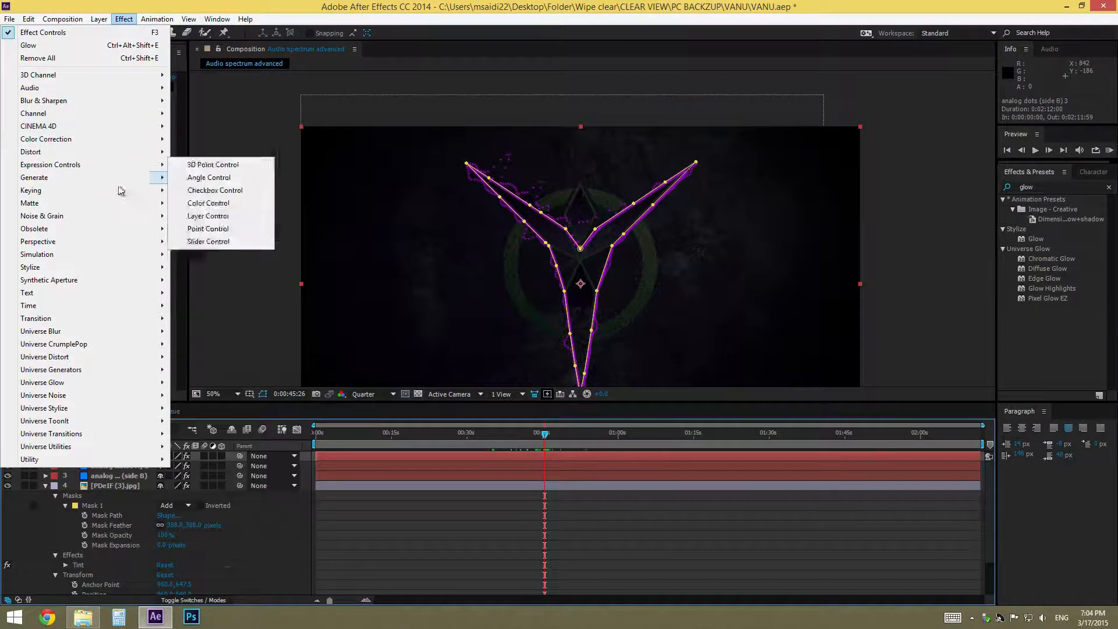
pyautogui.moveTo(127, 270)
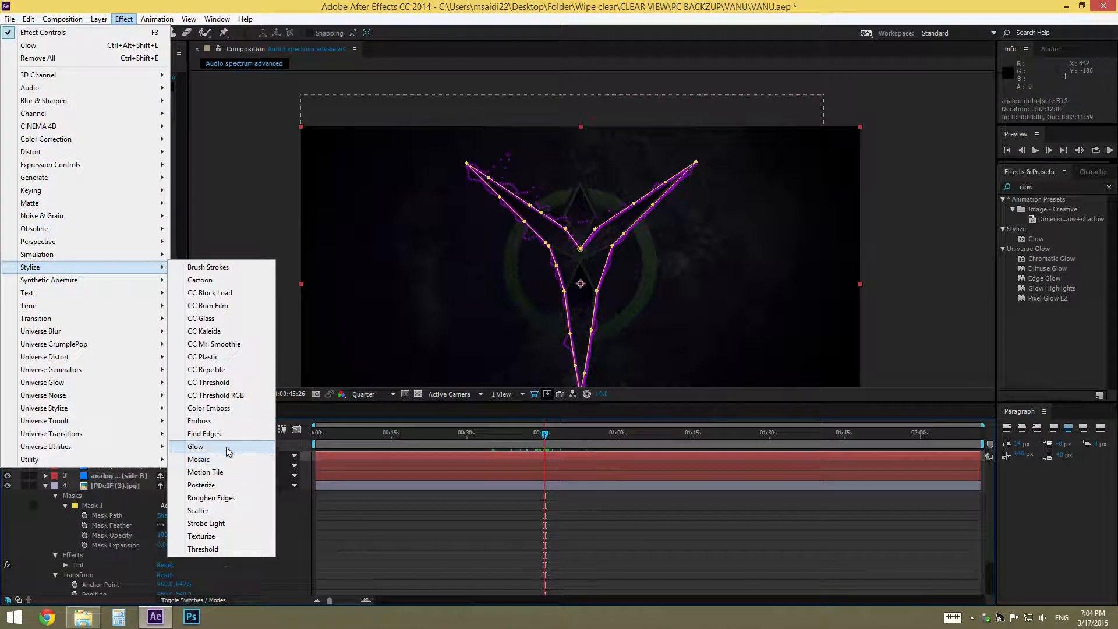
# - Apply the Stylize Glow effect to all three analog dots layers and check the result at 0:00:28:12
pyautogui.click(1077, 347)
pyautogui.click(1036, 239)
pyautogui.moveTo(1036, 239); pyautogui.dragTo(134, 458)
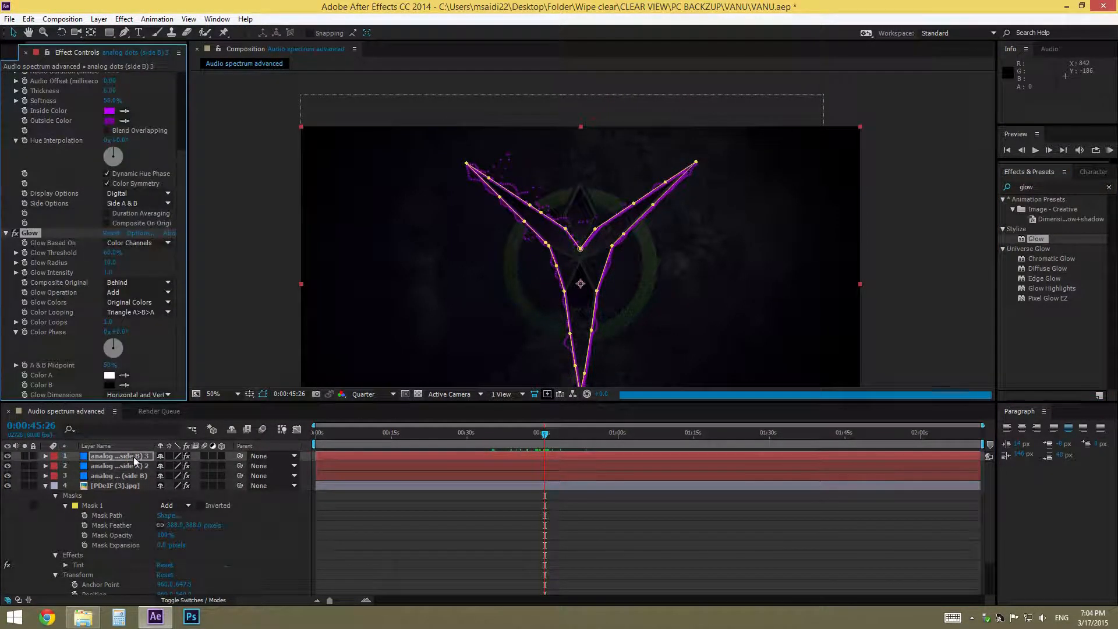
pyautogui.moveTo(1040, 238); pyautogui.dragTo(121, 464)
pyautogui.moveTo(1045, 240); pyautogui.dragTo(119, 480)
pyautogui.click(381, 336)
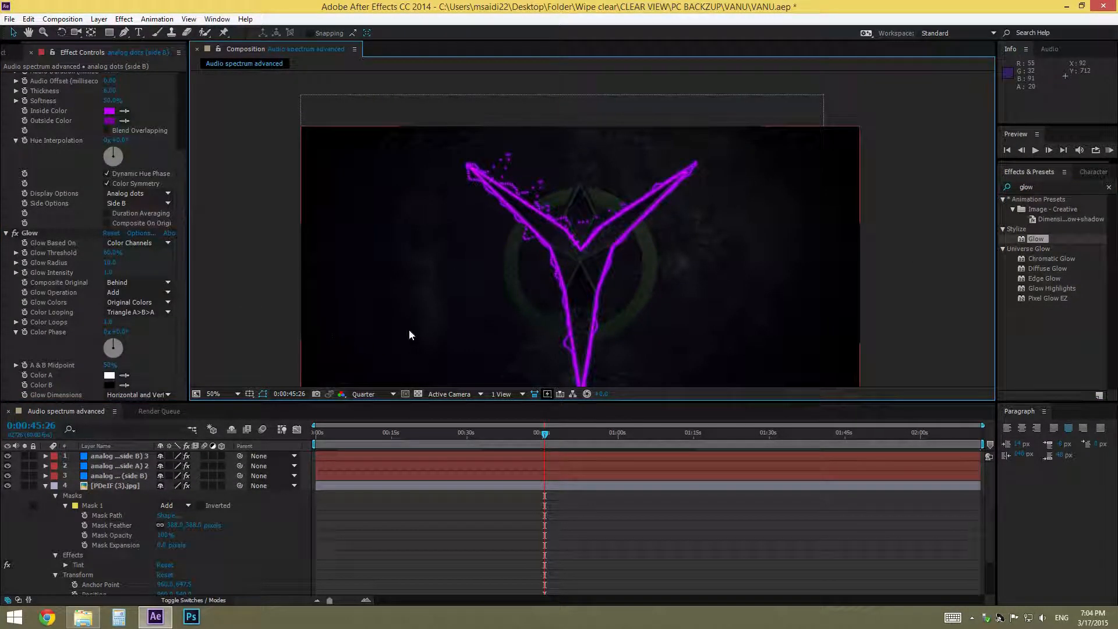
pyautogui.moveTo(544, 434); pyautogui.dragTo(457, 445)
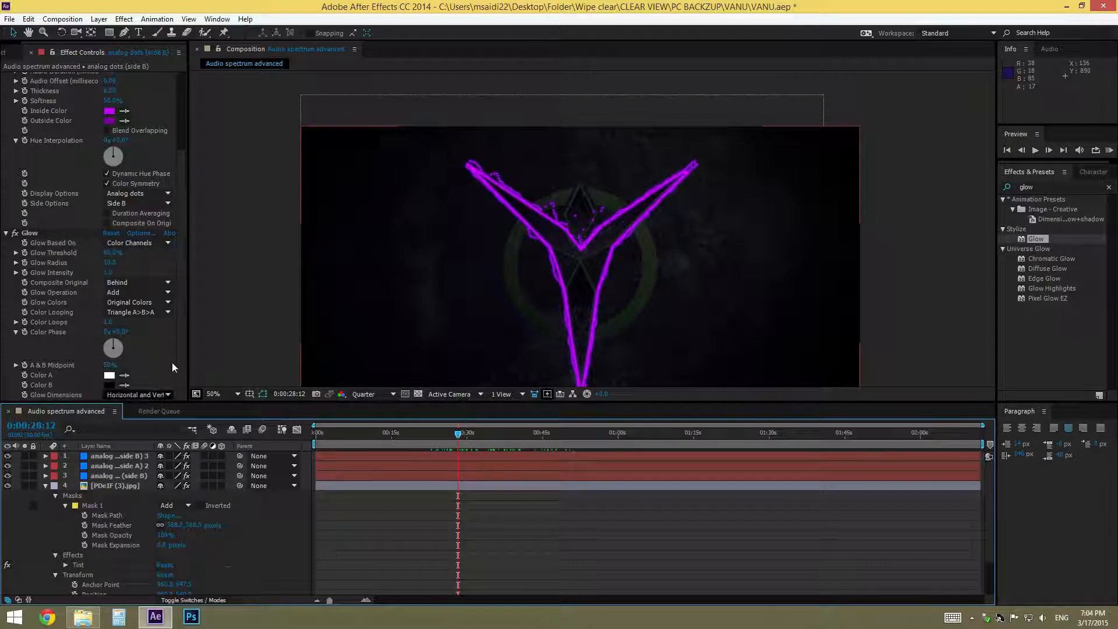
# - Dismiss the MSI Afterburner window and reopen the recent project VANU.aep in After Effects
pyautogui.moveTo(195, 132); pyautogui.dragTo(560, 348)
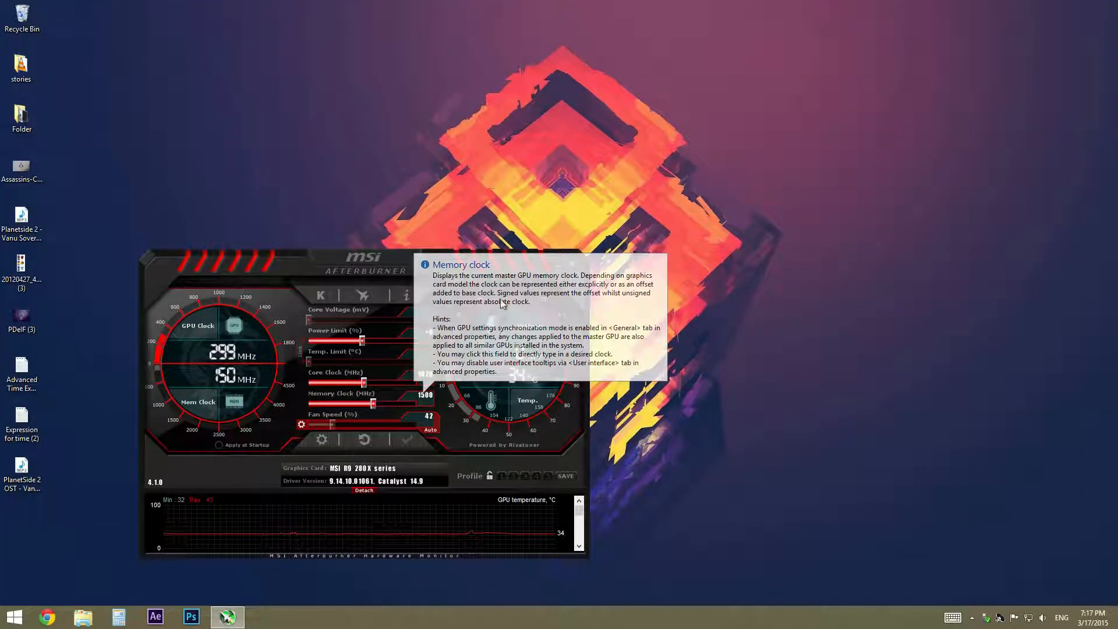
pyautogui.click(557, 260)
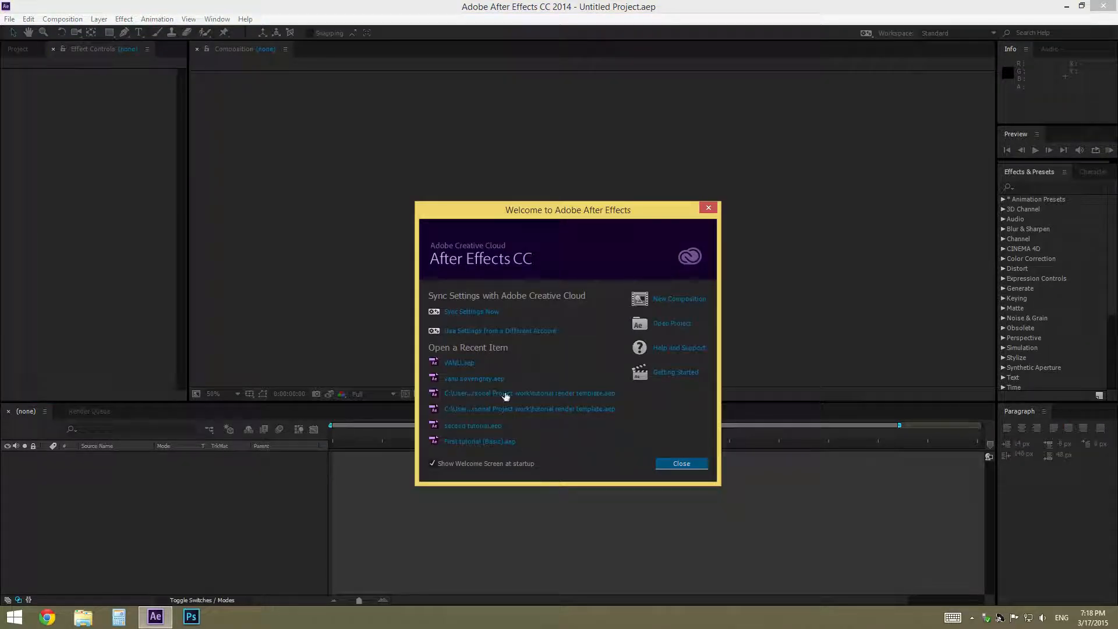
pyautogui.click(459, 363)
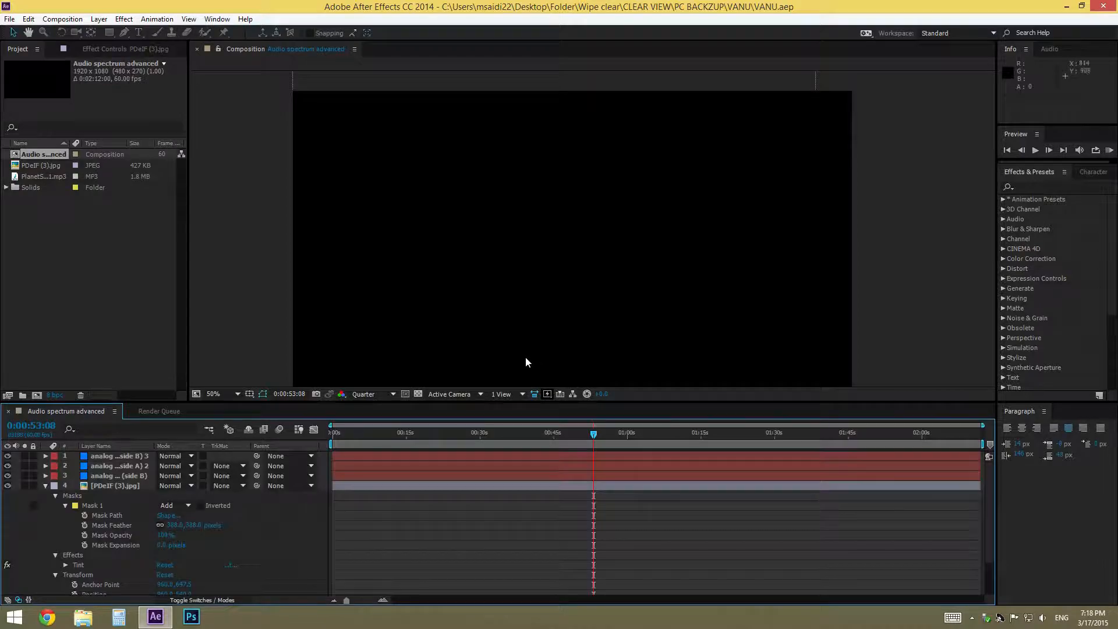
pyautogui.scroll(2, 45, 461)
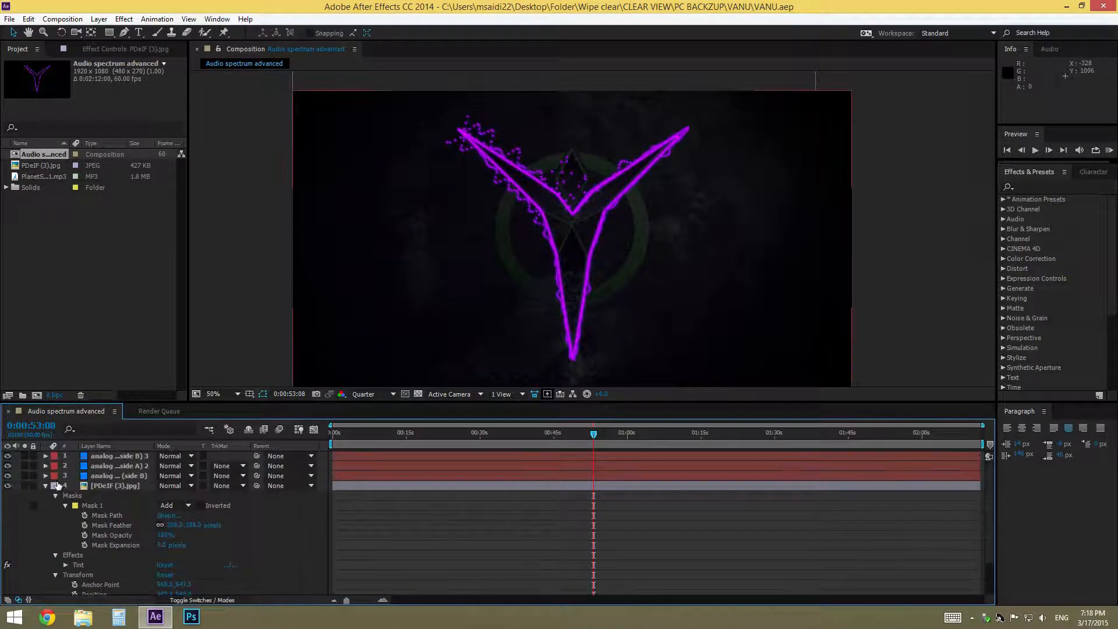
pyautogui.click(45, 485)
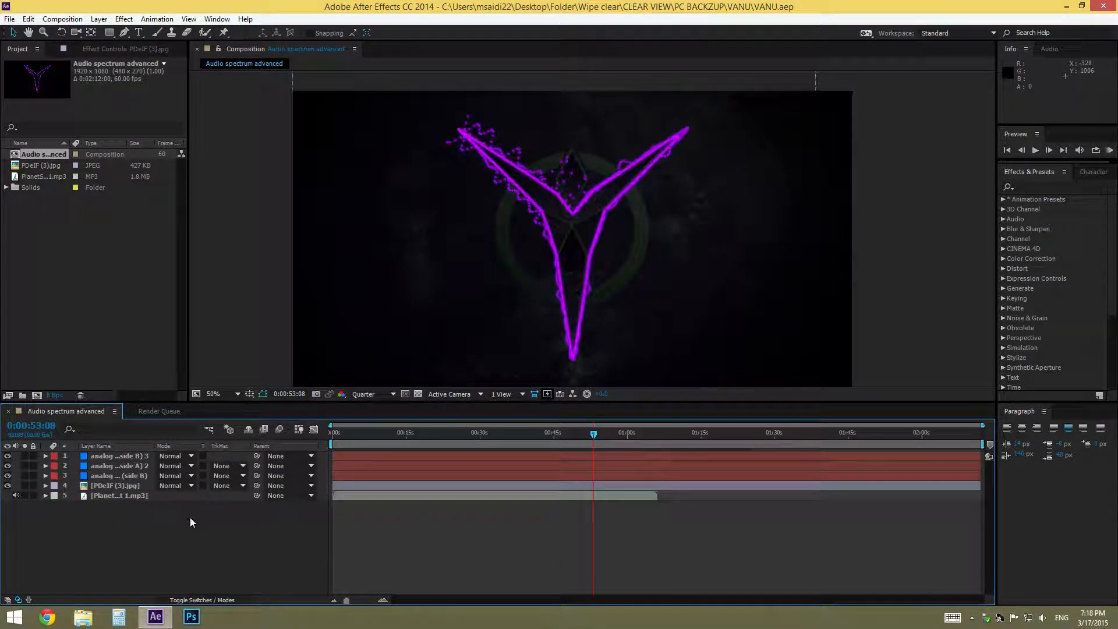
pyautogui.click(46, 486)
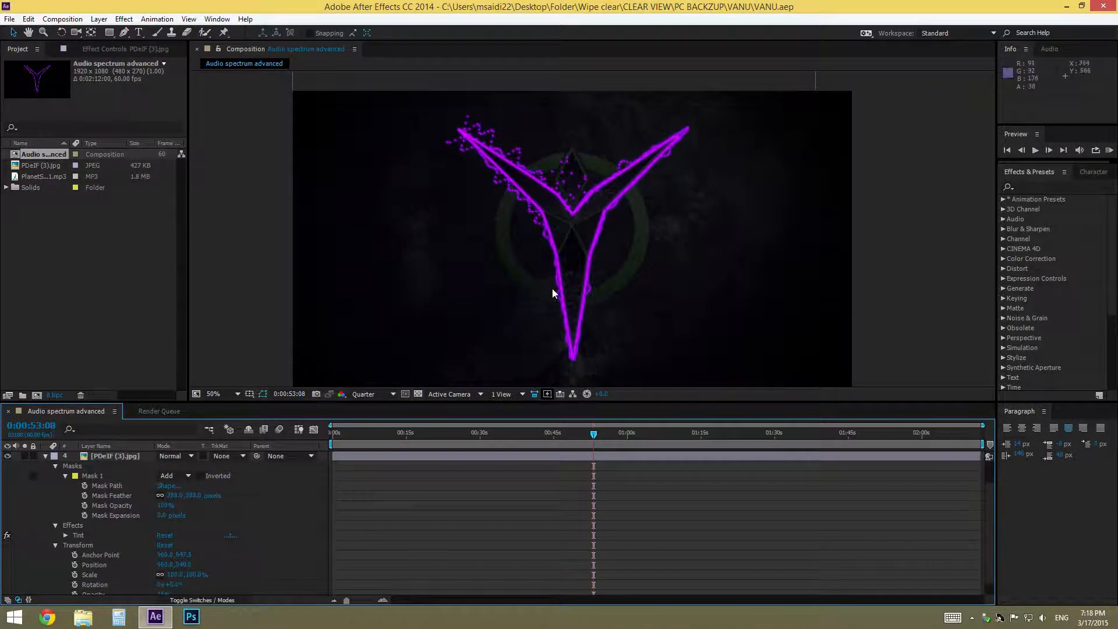
pyautogui.scroll(3, 141, 536)
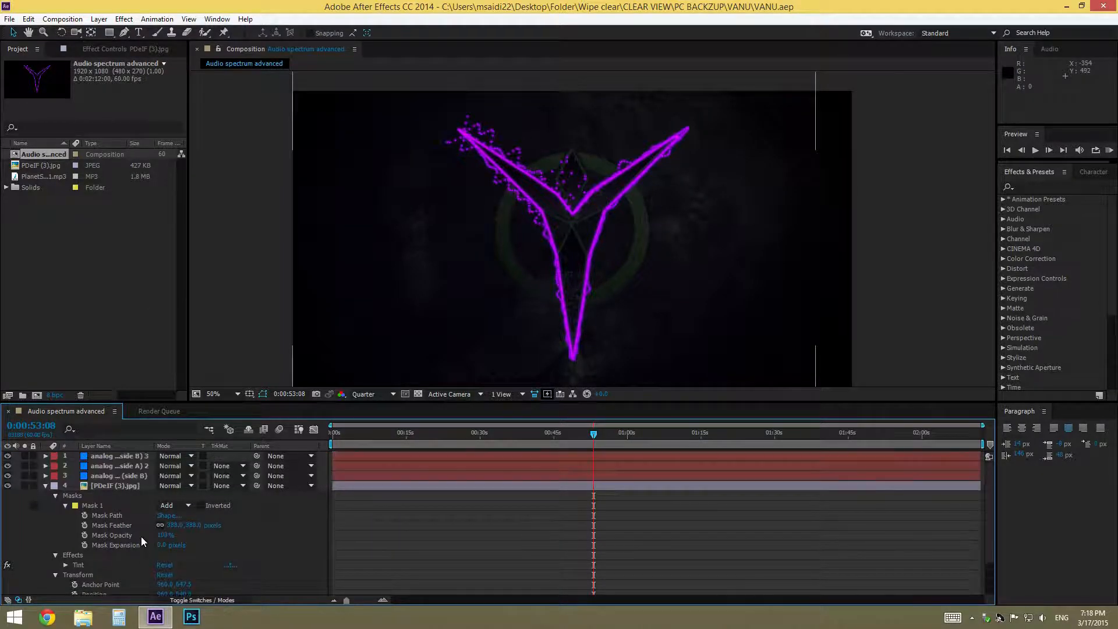
pyautogui.click(46, 486)
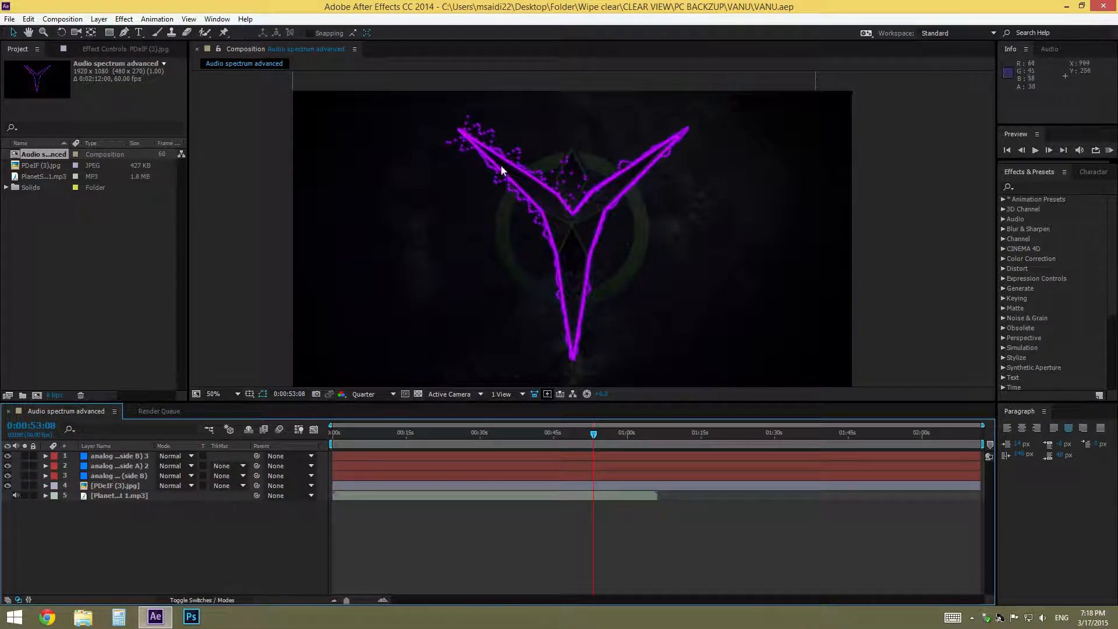
# - Raise the opacity of the PDeIF (3).jpg background layer to 72% and collapse its properties
pyautogui.click(45, 486)
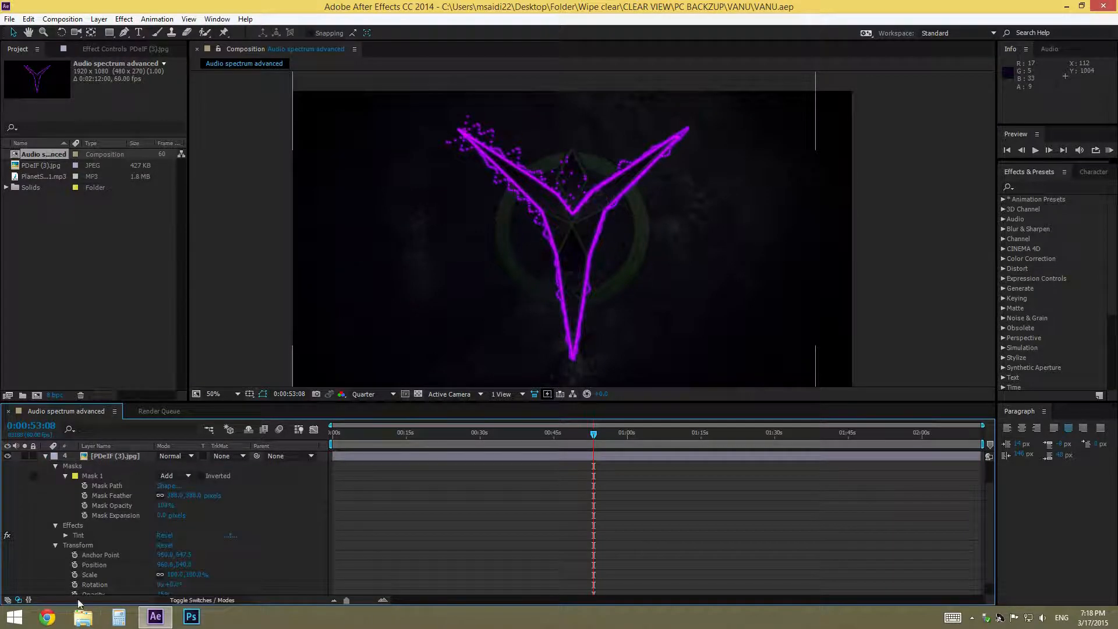
pyautogui.scroll(-3, 114, 555)
pyautogui.moveTo(164, 580); pyautogui.dragTo(183, 586)
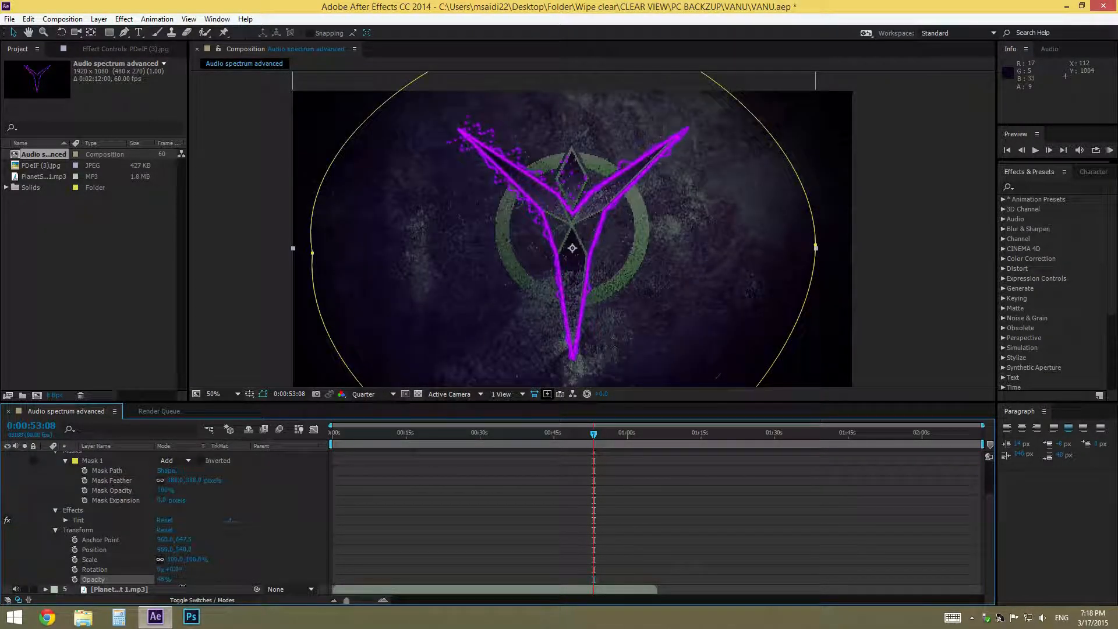
pyautogui.click(265, 341)
pyautogui.moveTo(163, 579); pyautogui.dragTo(185, 583)
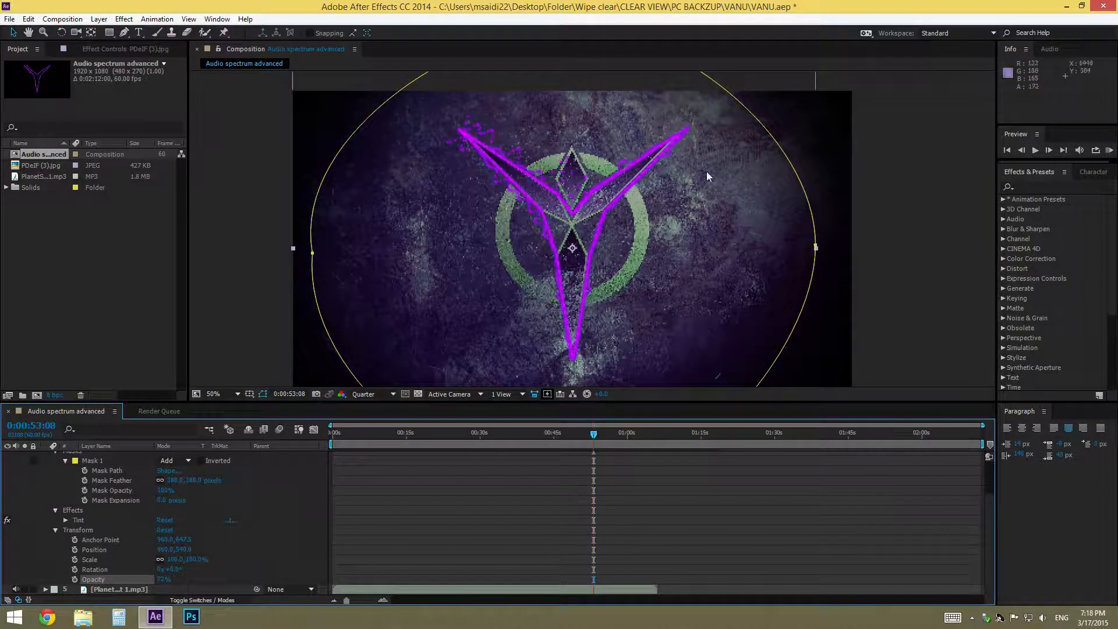
pyautogui.click(260, 314)
pyautogui.scroll(2, 131, 491)
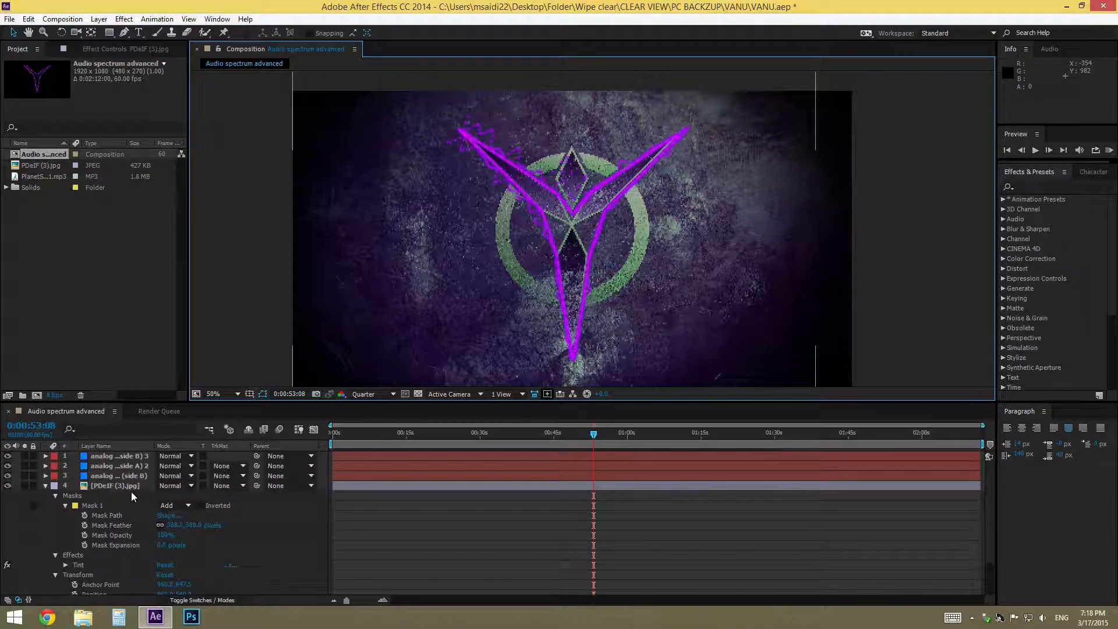
pyautogui.click(44, 486)
# - Create a new blue solid layer at composition size, keeping the default name Royal Blue Solid 2
pyautogui.click(93, 21)
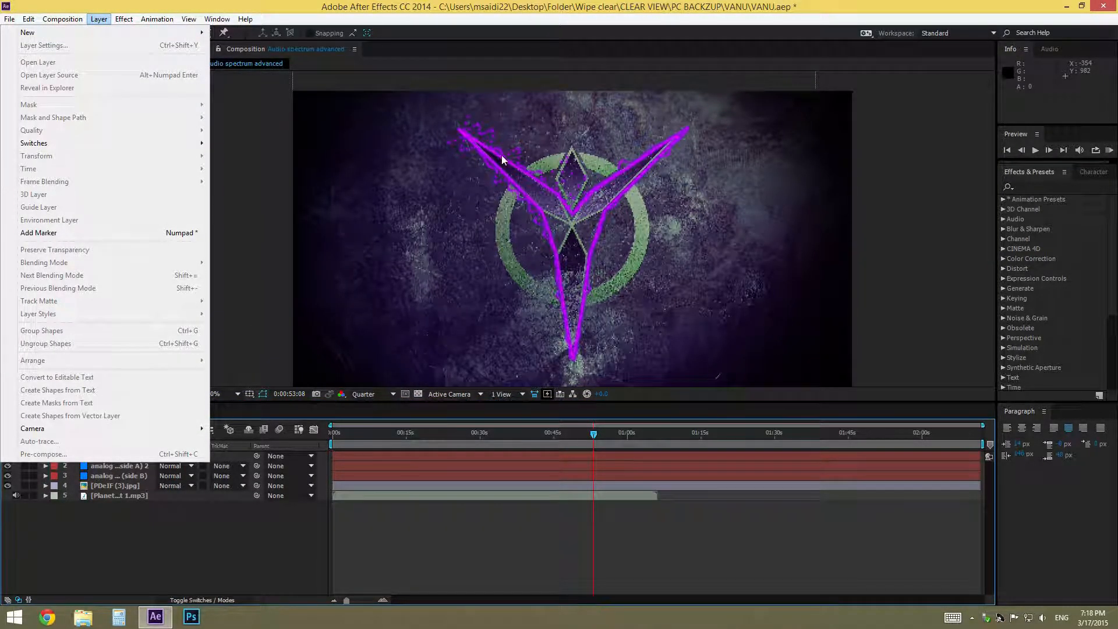
pyautogui.moveTo(99, 28)
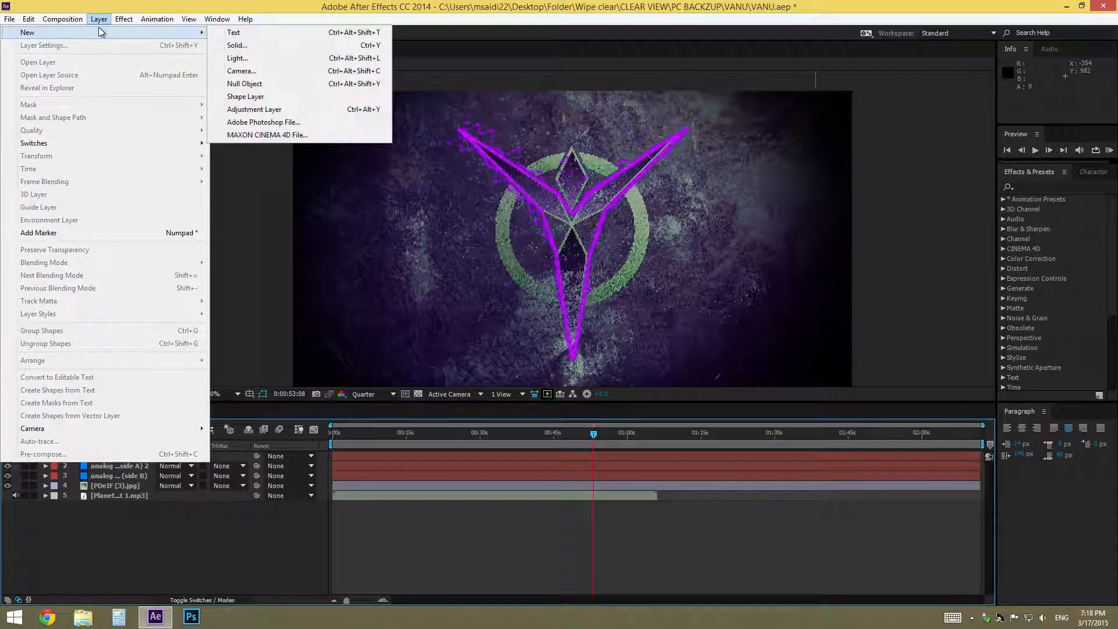
pyautogui.moveTo(189, 18)
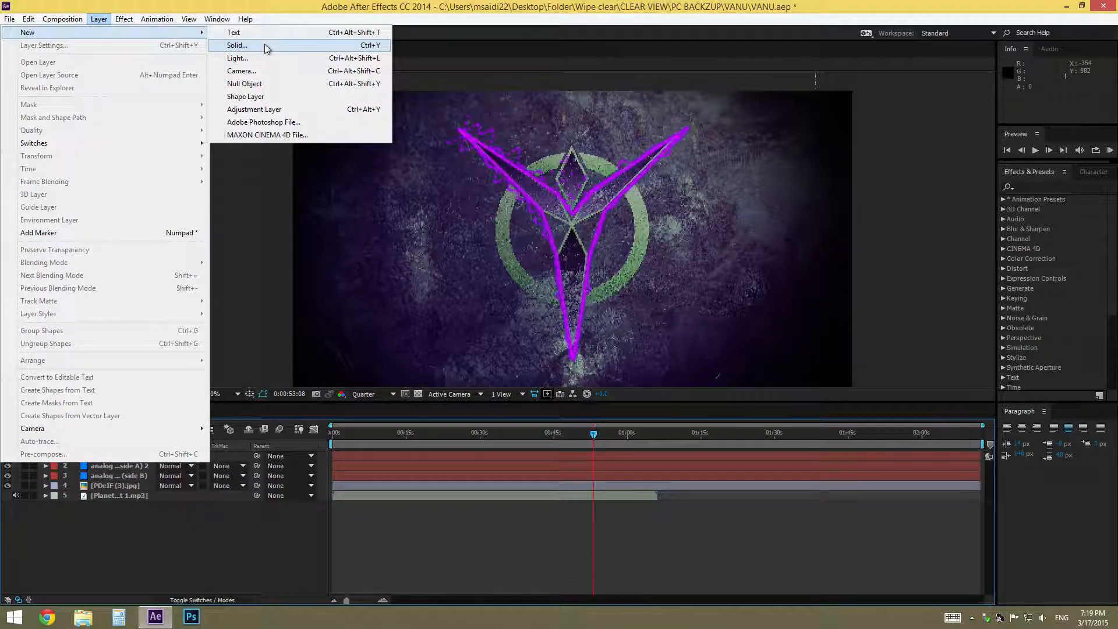
pyautogui.click(258, 46)
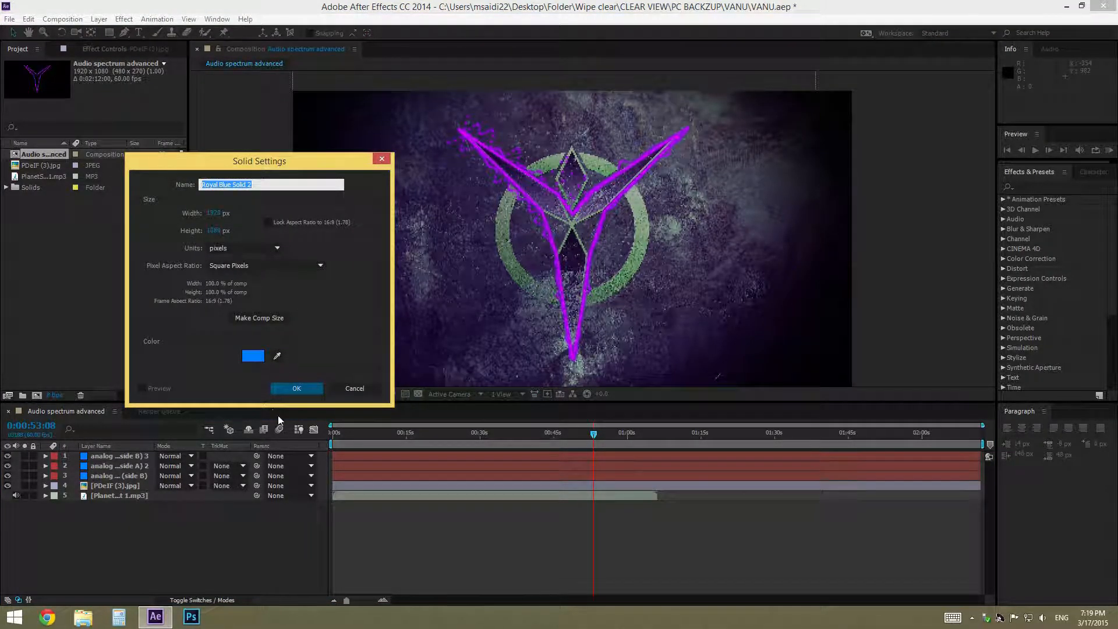
pyautogui.click(298, 389)
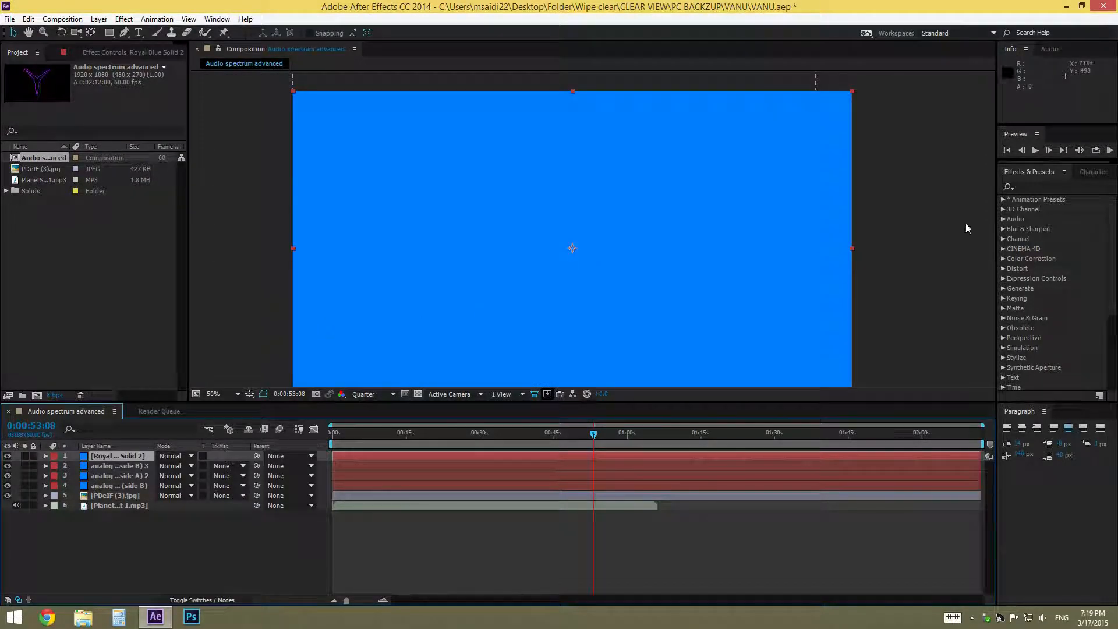
# - Find the Audio Spectrum effect by searching for "audio", apply it to the new solid and select that layer
pyautogui.click(1031, 186)
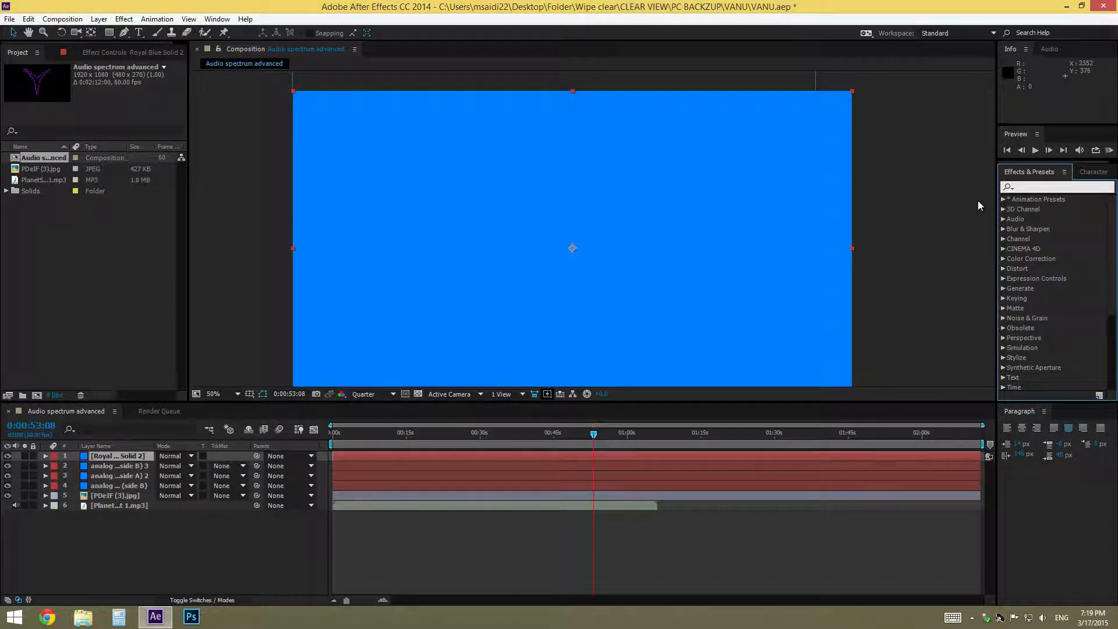
pyautogui.write('audio')
pyautogui.moveTo(1075, 208); pyautogui.dragTo(620, 319)
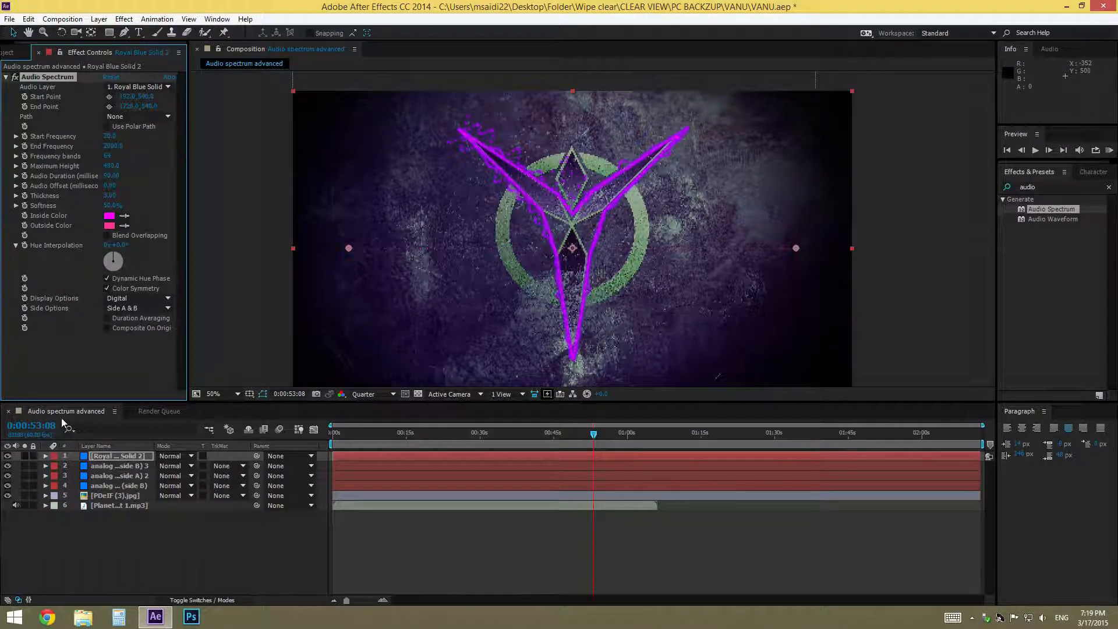
pyautogui.click(118, 458)
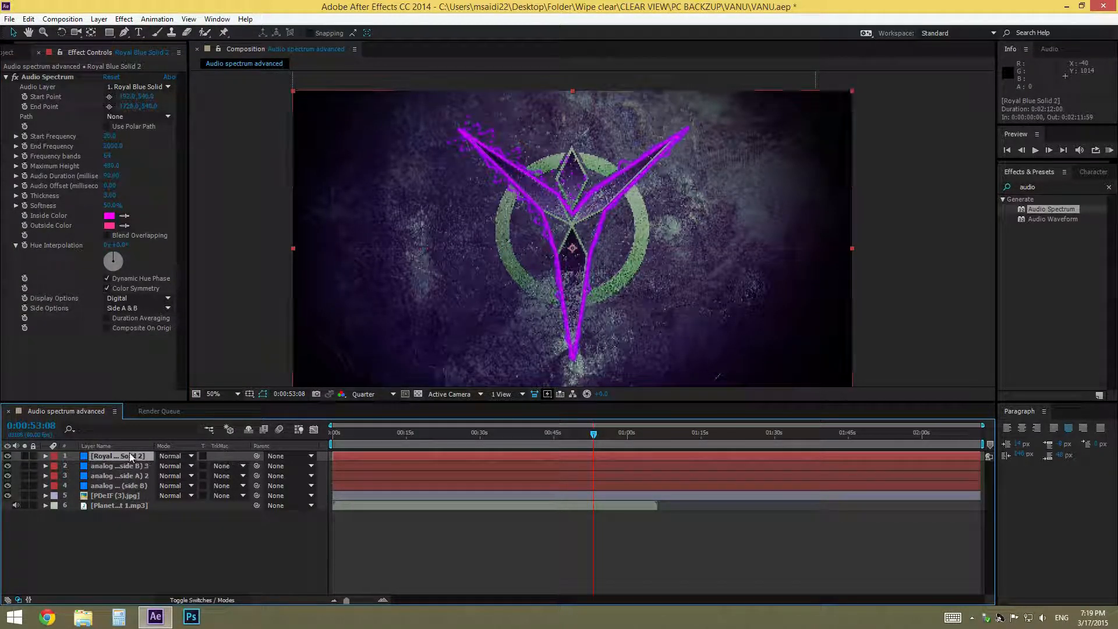
# - Set the Audio Spectrum's audio layer on Royal Blue Solid 2 to PlanetSide 2 OST - Vanu Sovereignty Combat 1.mp3
pyautogui.click(132, 87)
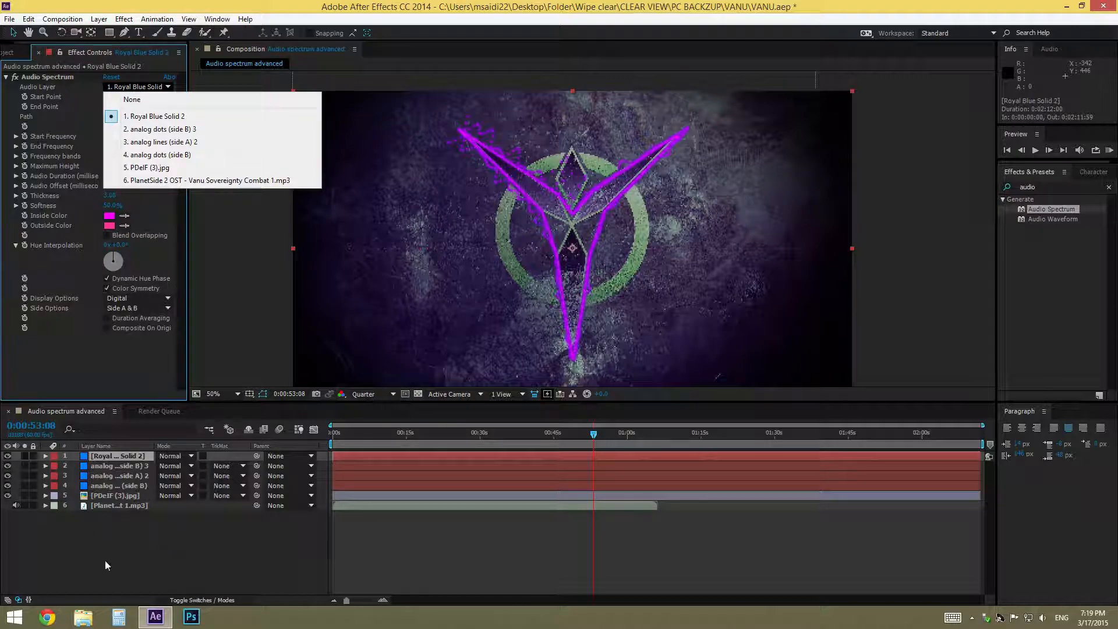
pyautogui.click(210, 181)
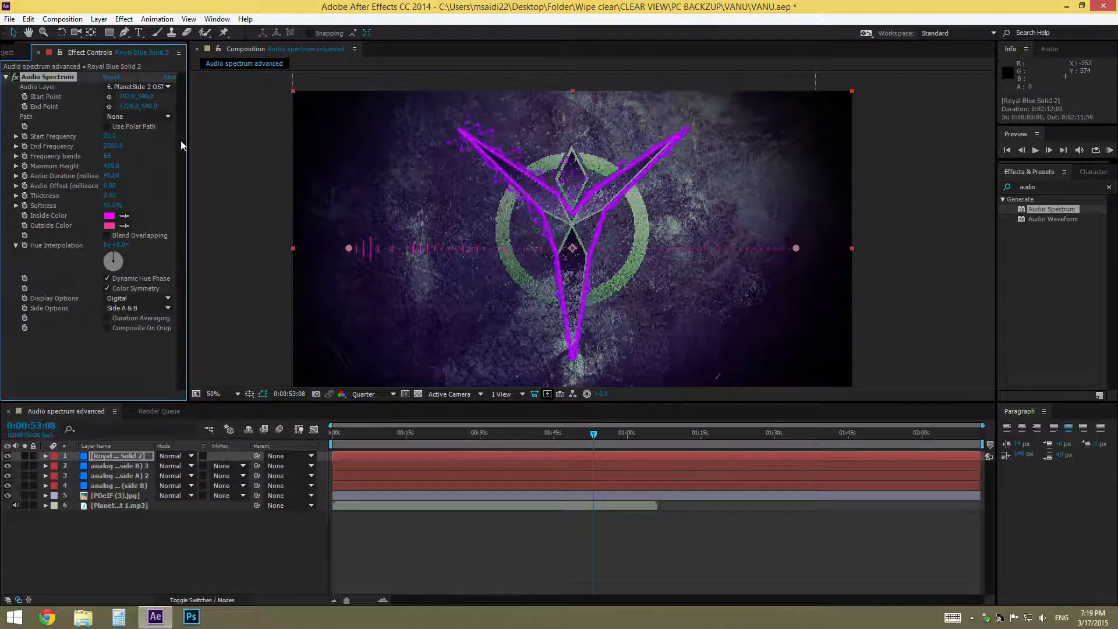
# - Draw a circular mask on Royal Blue Solid 2 around the logo's green ring with the Ellipse tool
pyautogui.click(115, 458)
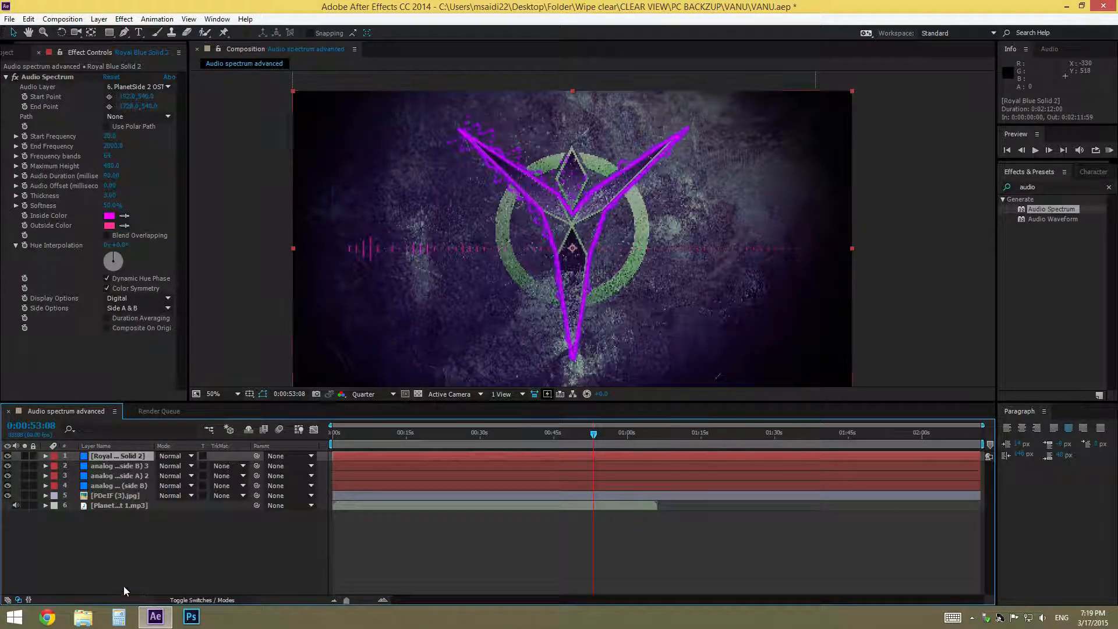
pyautogui.click(109, 34)
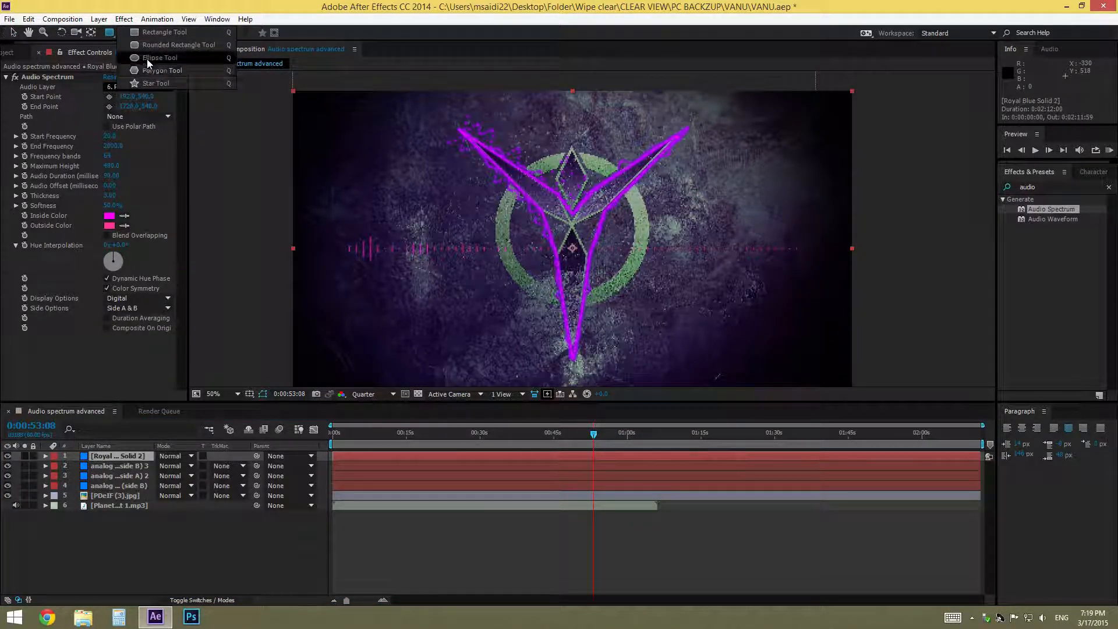
pyautogui.click(146, 57)
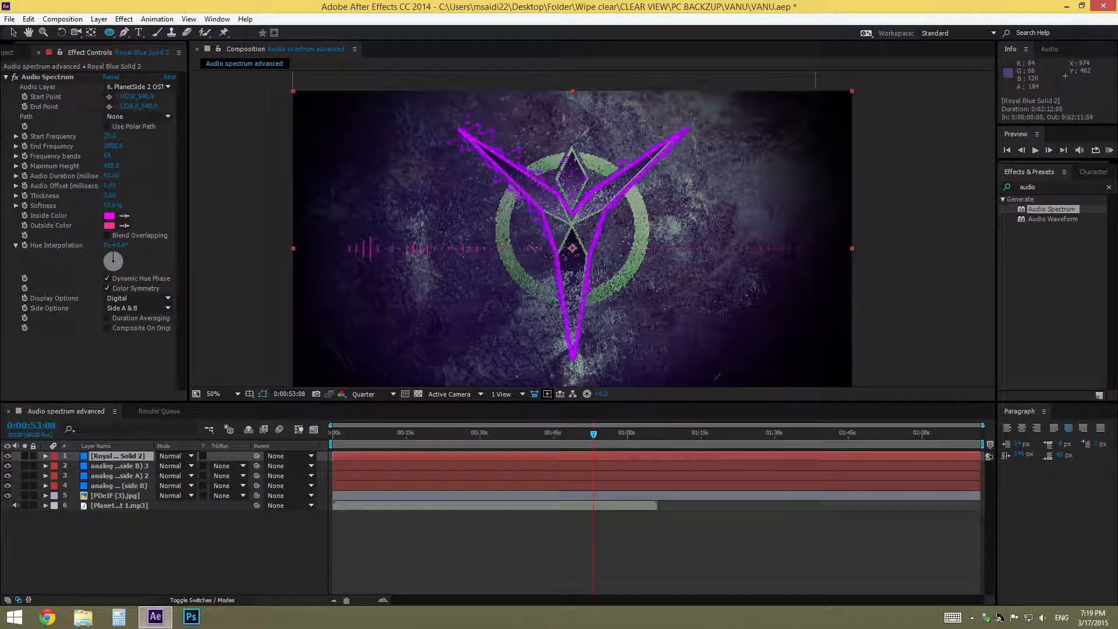
pyautogui.moveTo(571, 223)
pyautogui.mouseDown()
pyautogui.moveTo(490, 174)
pyautogui.moveTo(393, 145)
pyautogui.mouseUp()
pyautogui.moveTo(527, 212)
pyautogui.mouseDown()
pyautogui.moveTo(621, 316)
pyautogui.moveTo(617, 308)
pyautogui.mouseUp()
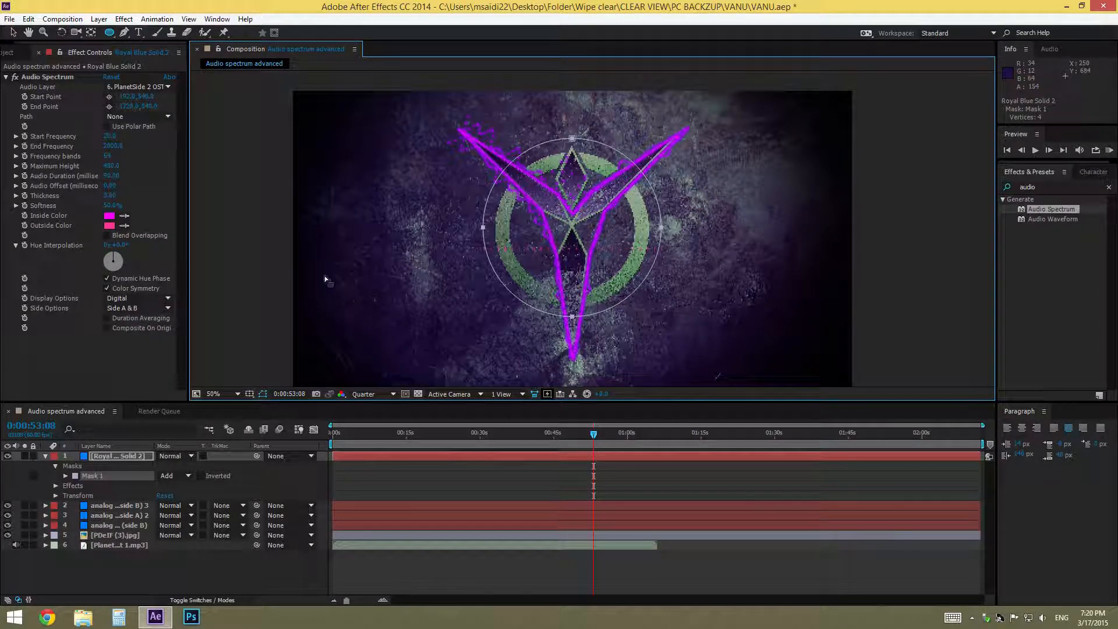
pyautogui.press('v')
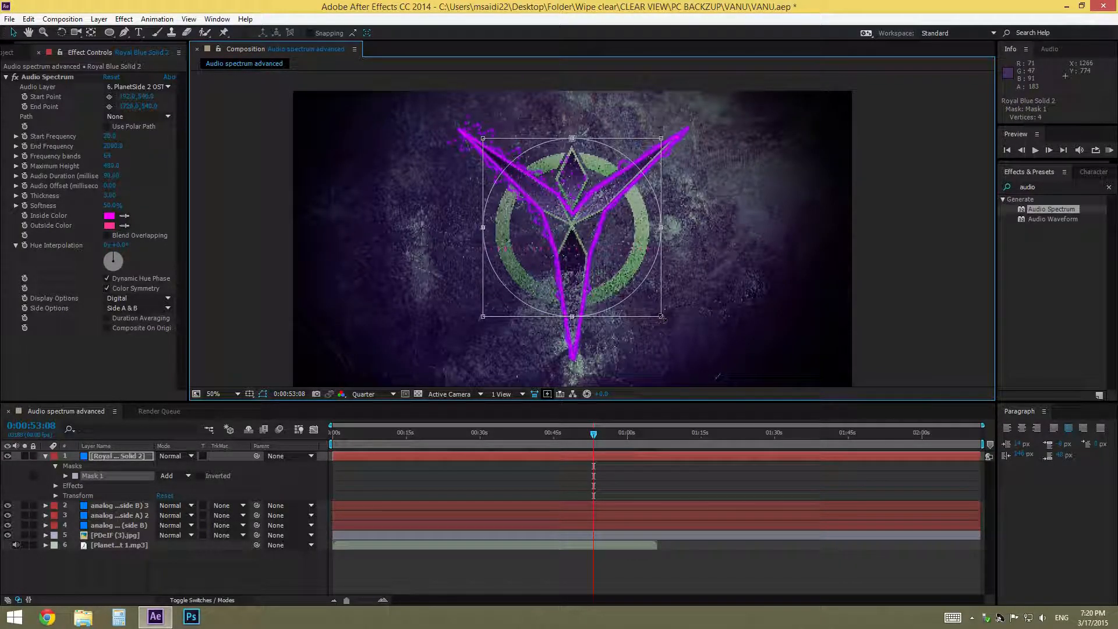
# - Scale down and reposition the circular mask so it follows the outer edge of the logo's green ring
pyautogui.moveTo(664, 319); pyautogui.dragTo(629, 286)
pyautogui.moveTo(493, 150); pyautogui.dragTo(497, 153)
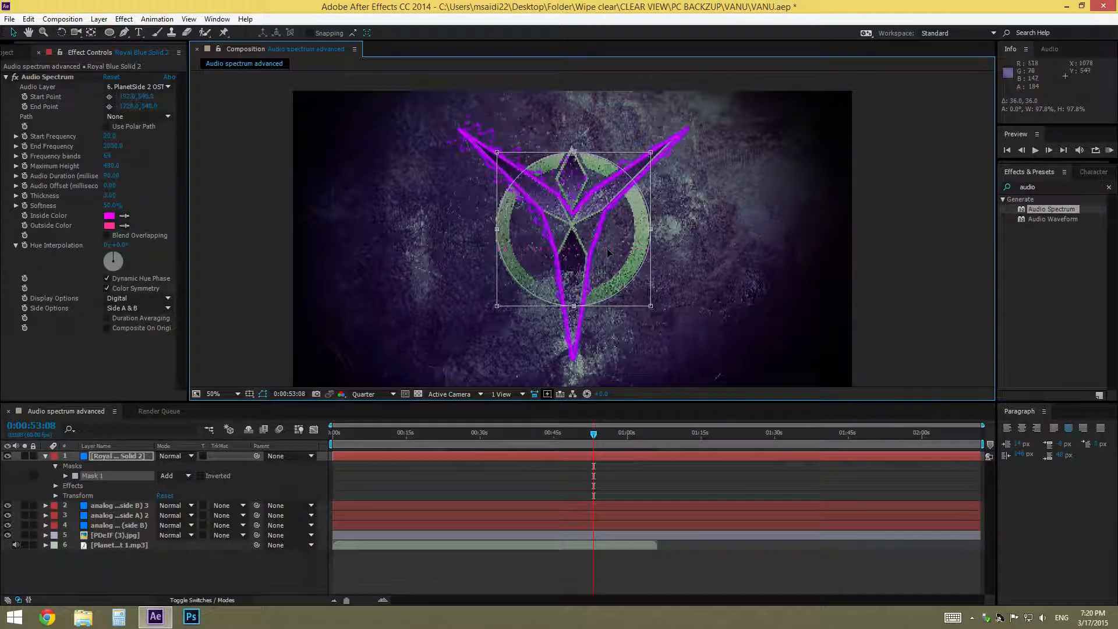
pyautogui.moveTo(621, 244); pyautogui.dragTo(619, 243)
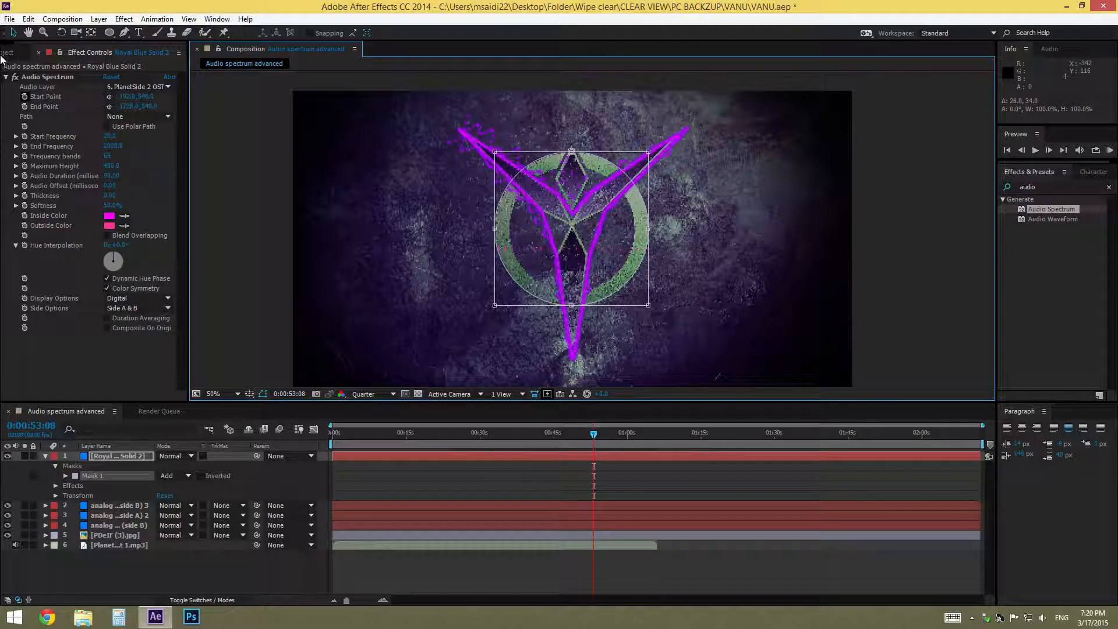
pyautogui.click(13, 35)
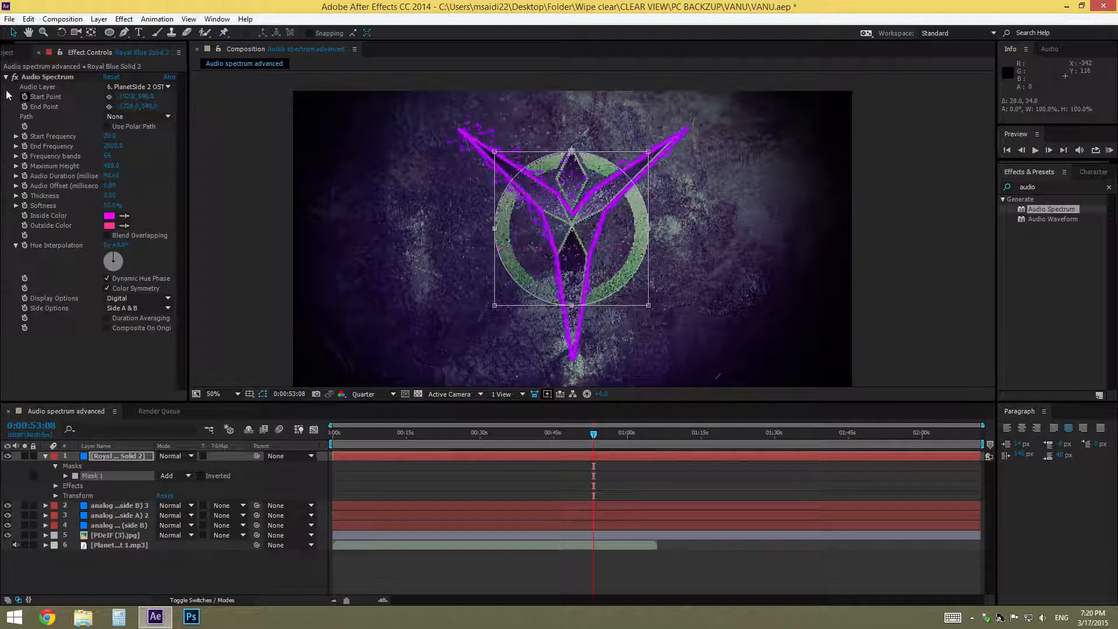
pyautogui.click(468, 306)
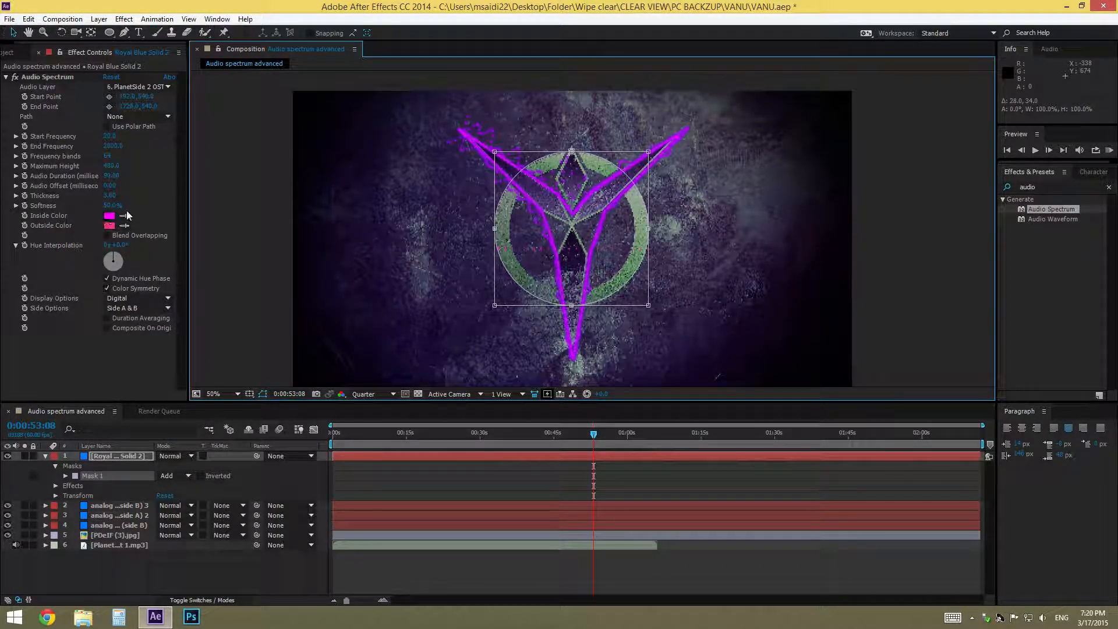
# - Duplicate the circular mask, delete the original Mask 1, and set Mask 2 as the Audio Spectrum path
pyautogui.hotkey('ctrl', 'd')
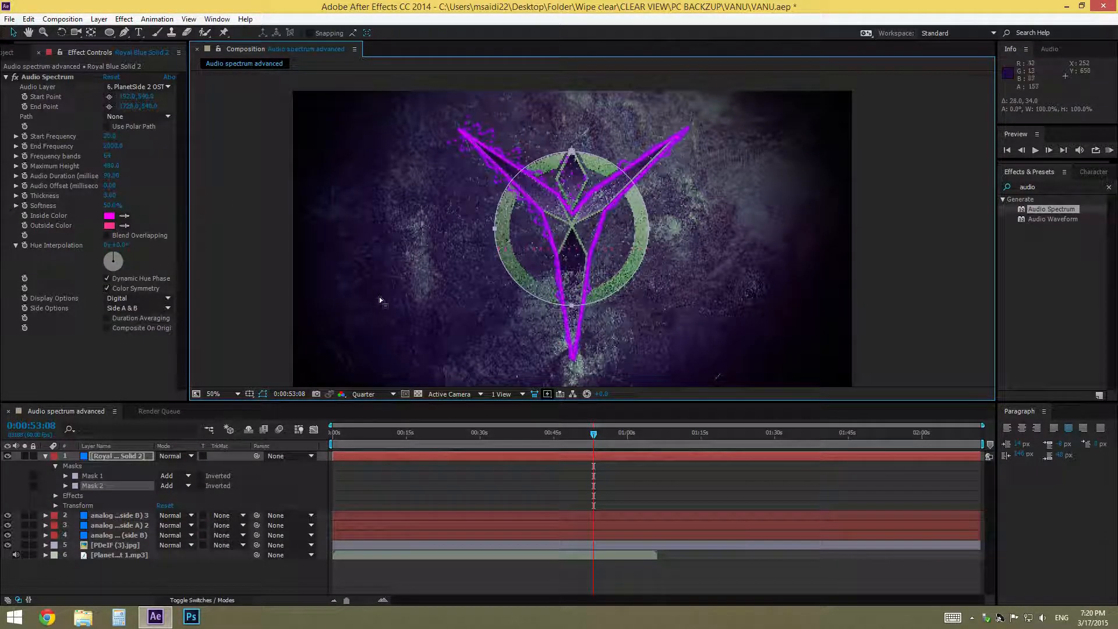
pyautogui.click(100, 480)
pyautogui.press('Delete')
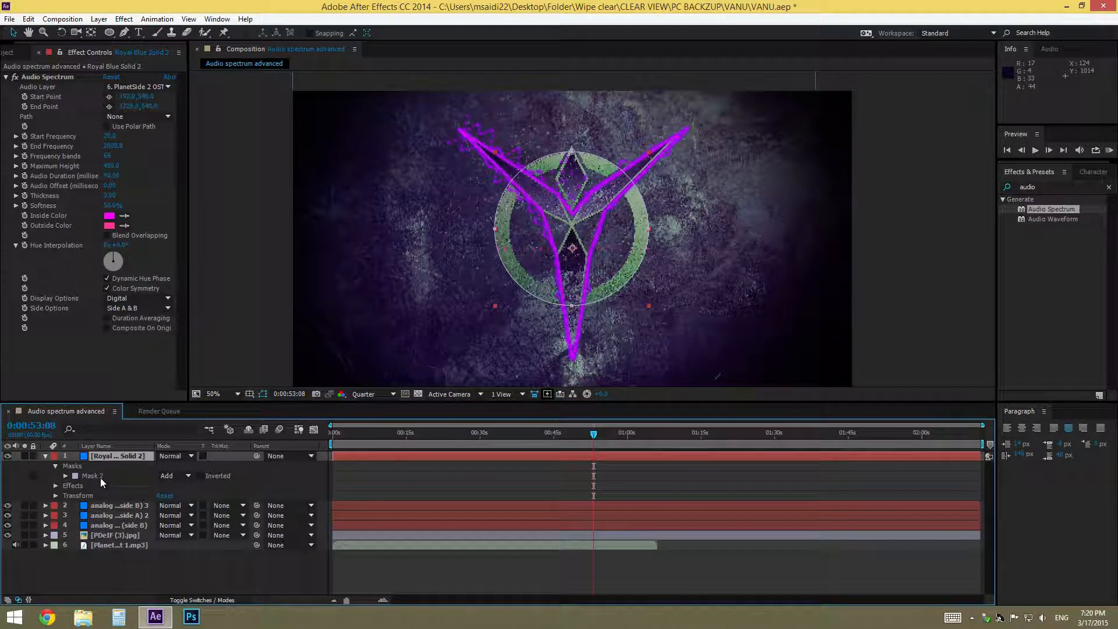
pyautogui.click(118, 477)
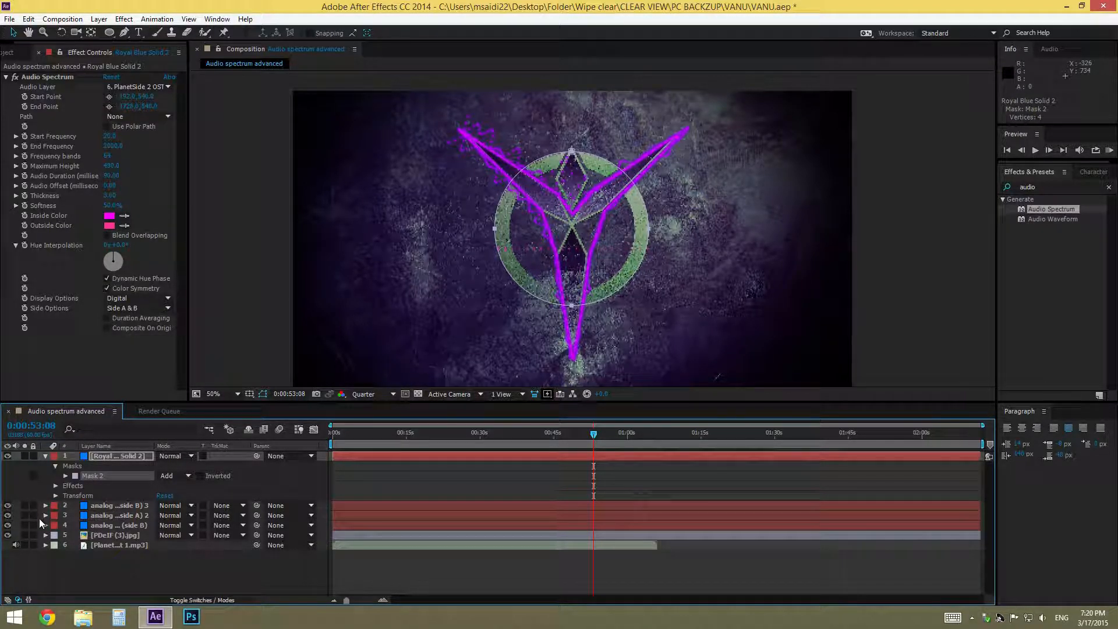
pyautogui.click(146, 115)
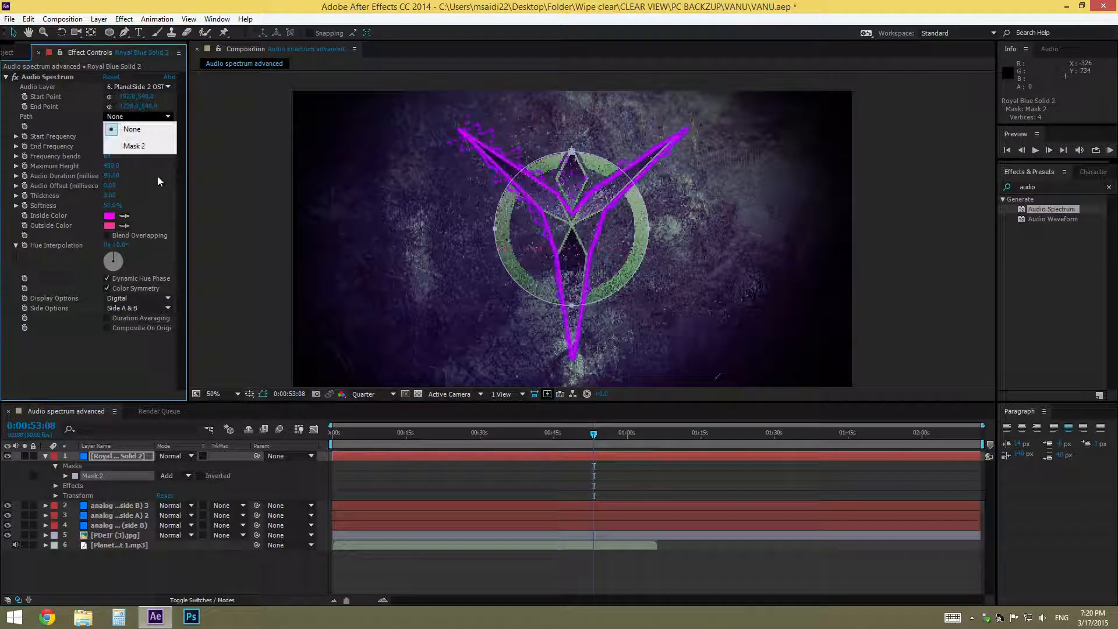
pyautogui.click(147, 147)
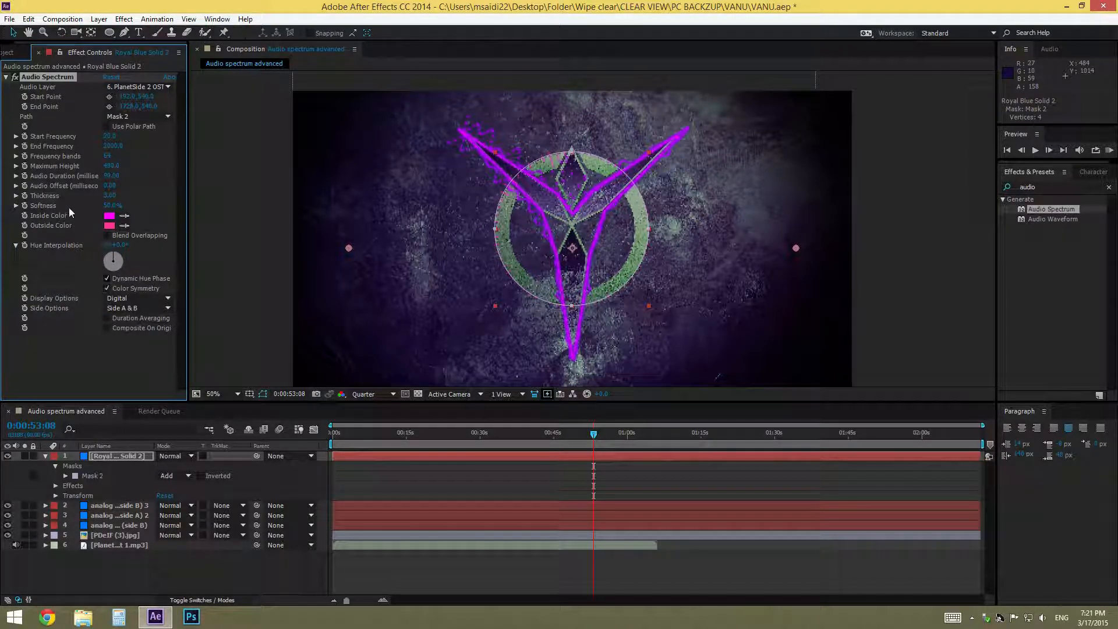
# - Set the Audio Spectrum's inside color to 00FF18 and its outside color to 3DFF54
pyautogui.click(109, 216)
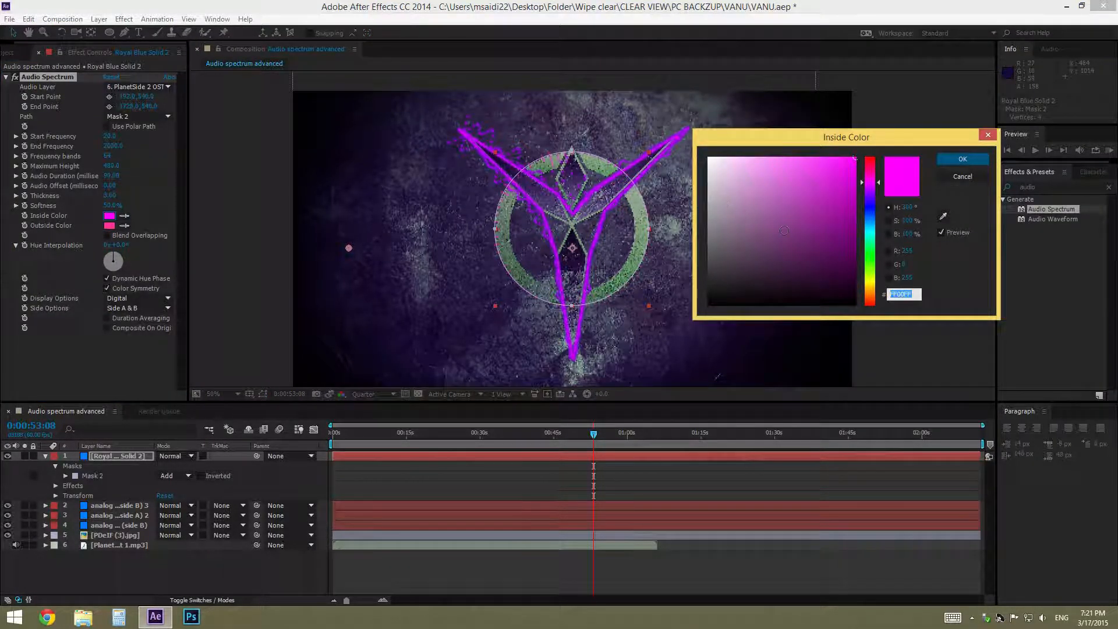
pyautogui.write('00FF18')
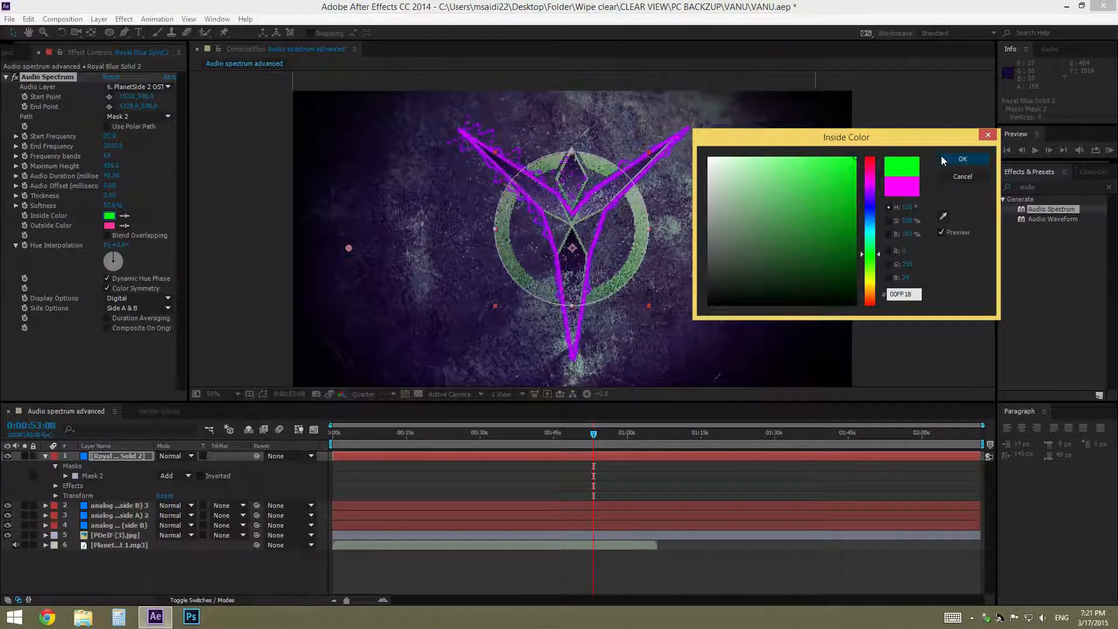
pyautogui.click(961, 159)
pyautogui.click(108, 226)
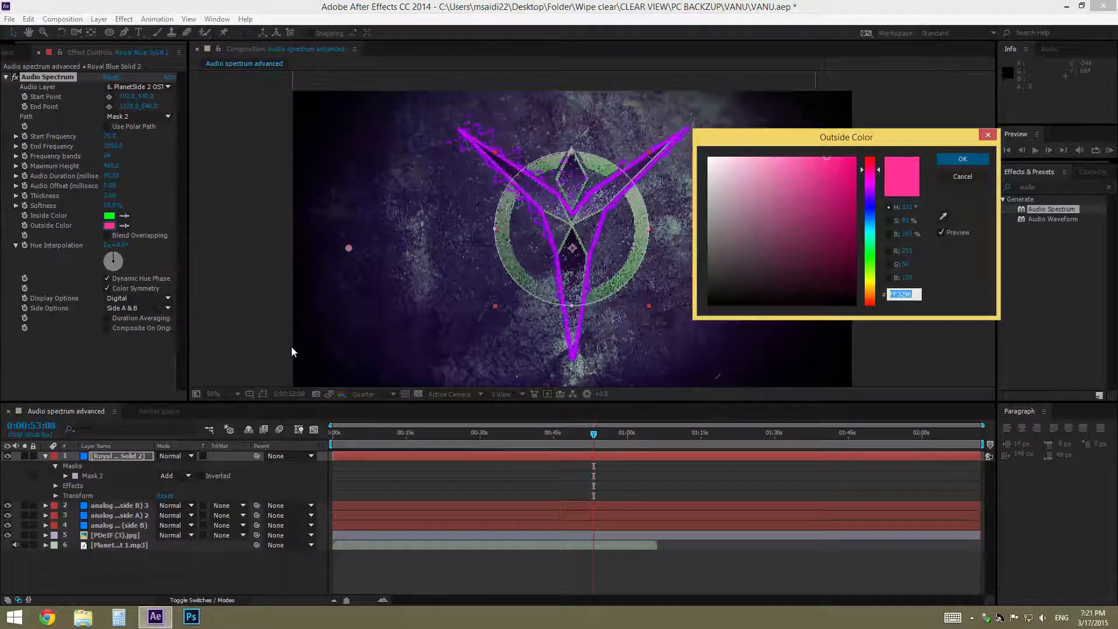
pyautogui.write('3DFF')
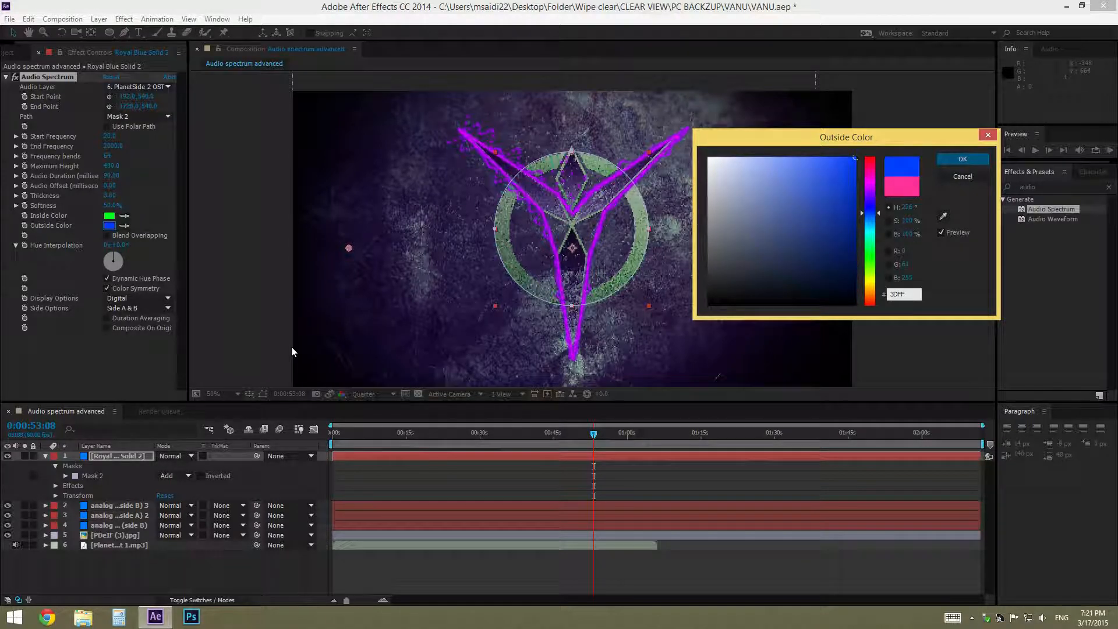
pyautogui.write('54')
pyautogui.click(962, 158)
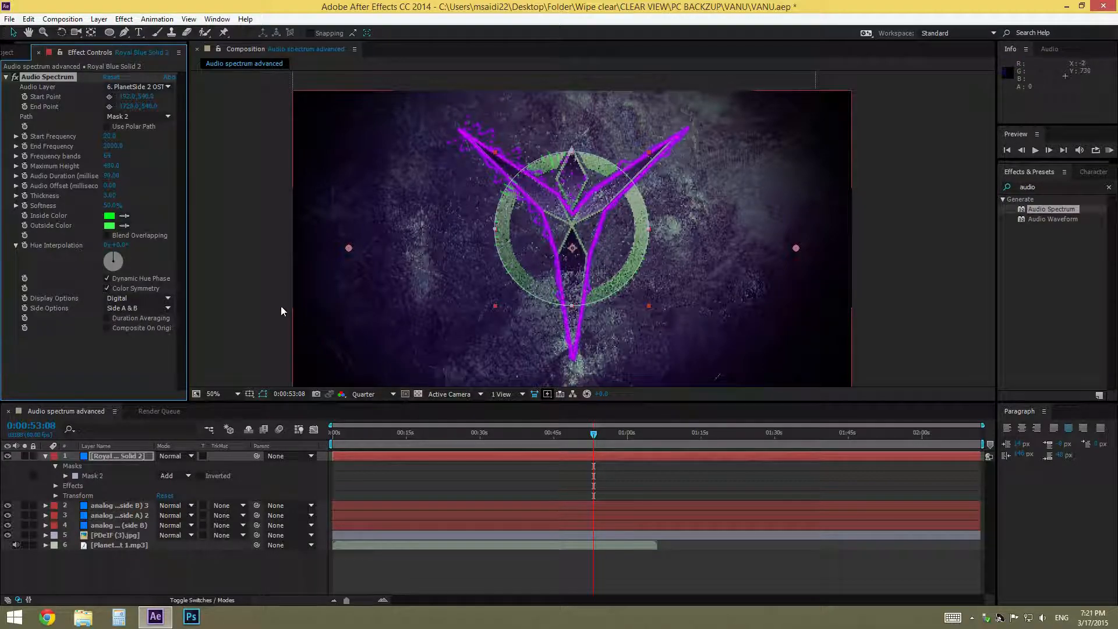
# - Raise the Audio Spectrum's frequency bands to 172 on Royal Blue Solid 2, keeping both sides displayed
pyautogui.click(110, 535)
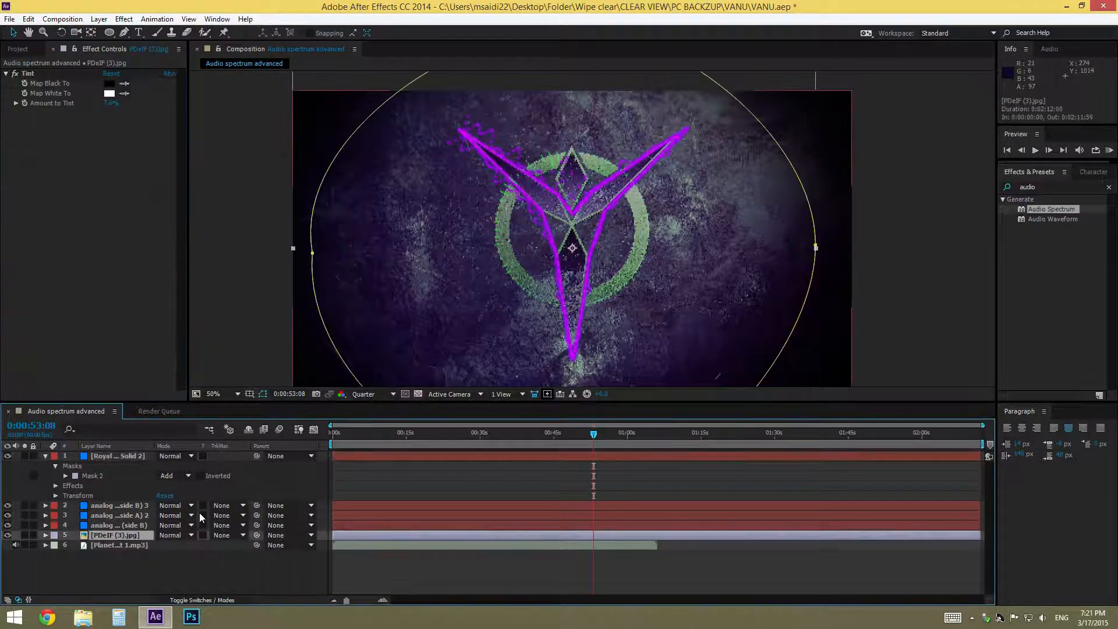
pyautogui.click(106, 455)
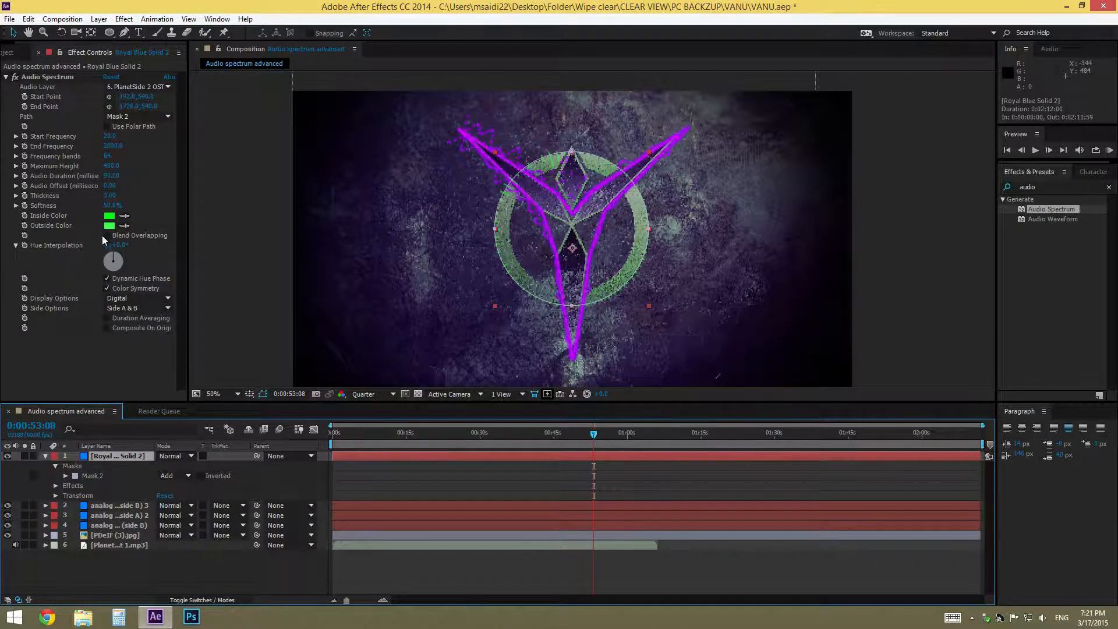
pyautogui.click(134, 308)
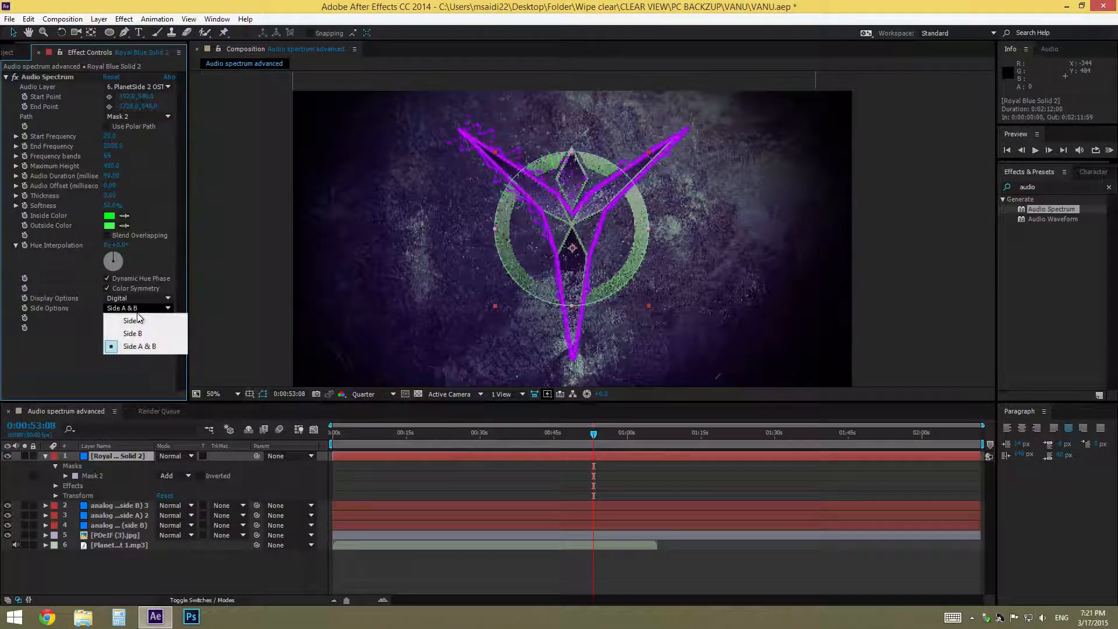
pyautogui.click(63, 376)
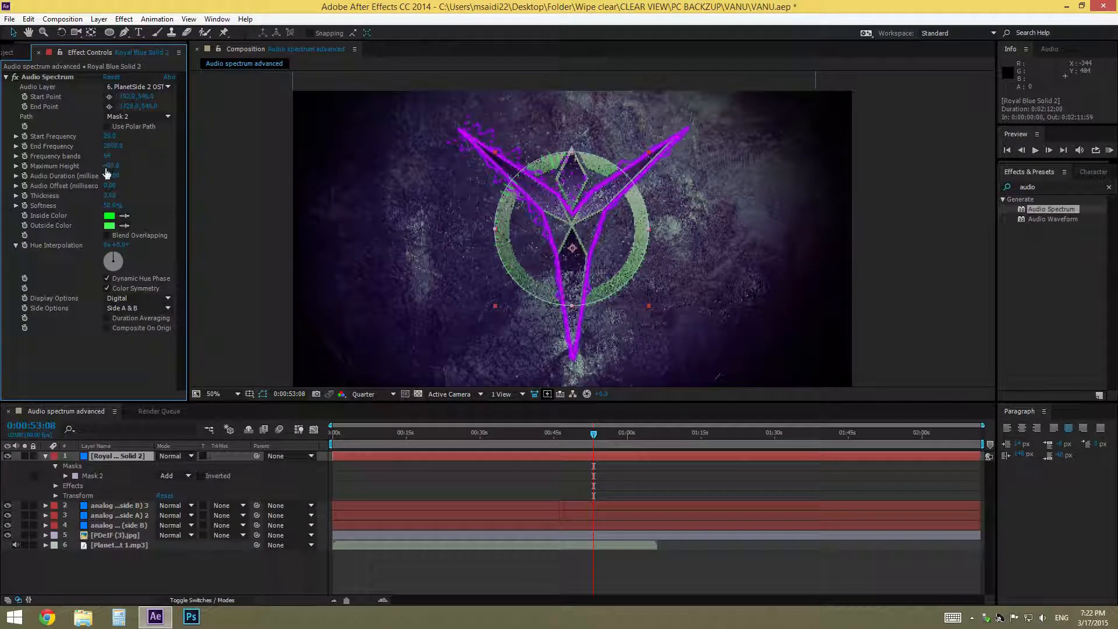
pyautogui.moveTo(110, 158); pyautogui.dragTo(179, 165)
pyautogui.click(220, 337)
# - Compare the ring spectrum's preview at Full and Third resolution, returning to Quarter resolution
pyautogui.click(370, 394)
pyautogui.click(364, 407)
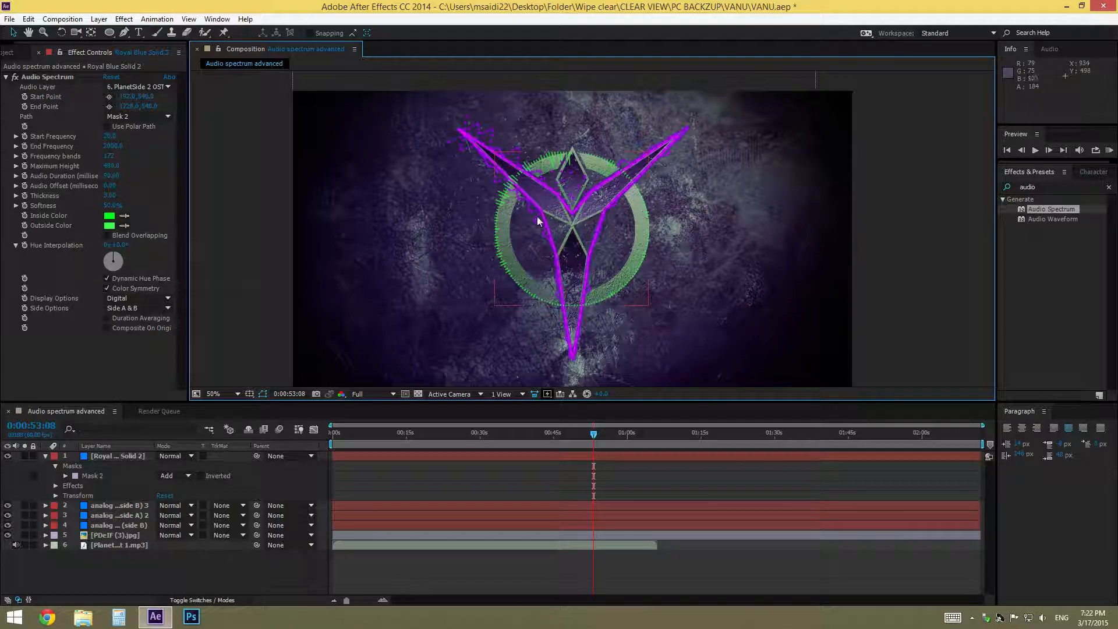
pyautogui.click(371, 394)
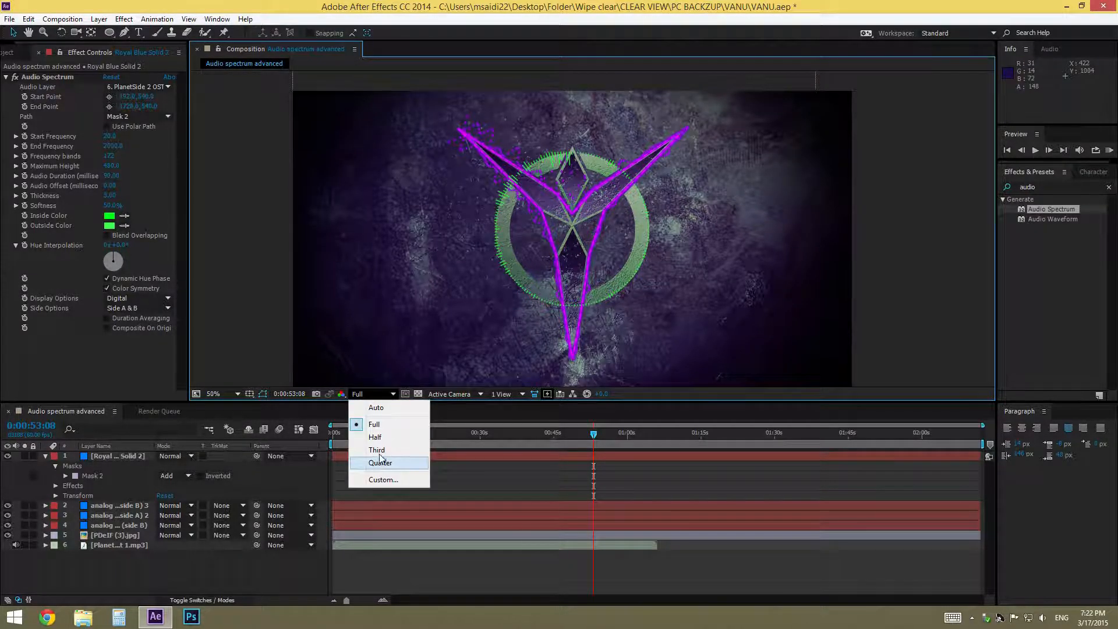
pyautogui.click(377, 450)
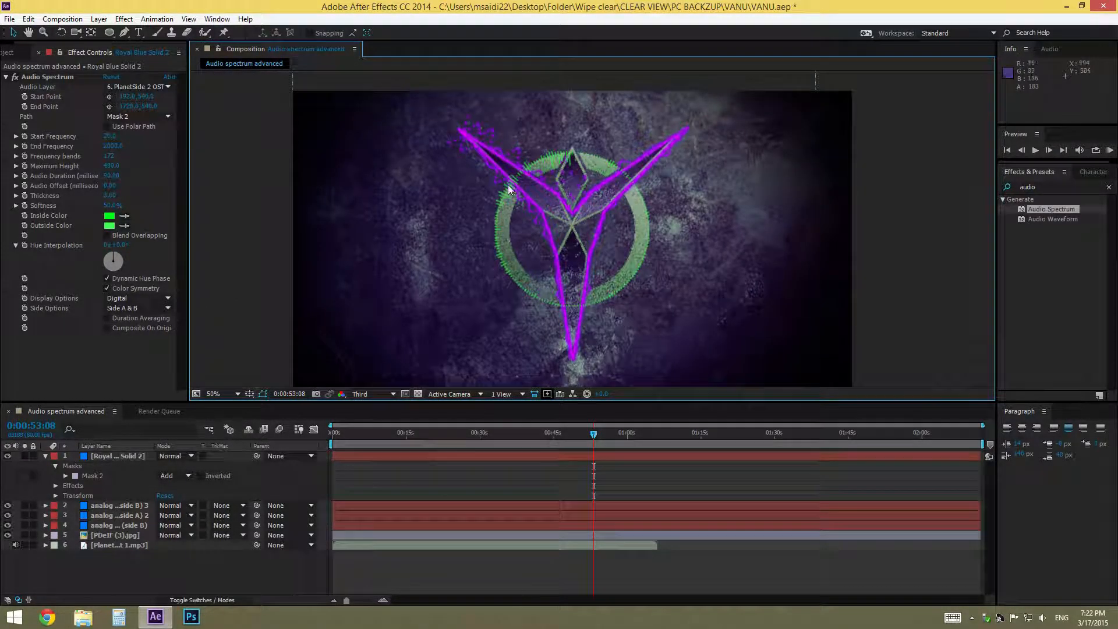
pyautogui.click(372, 394)
pyautogui.click(373, 463)
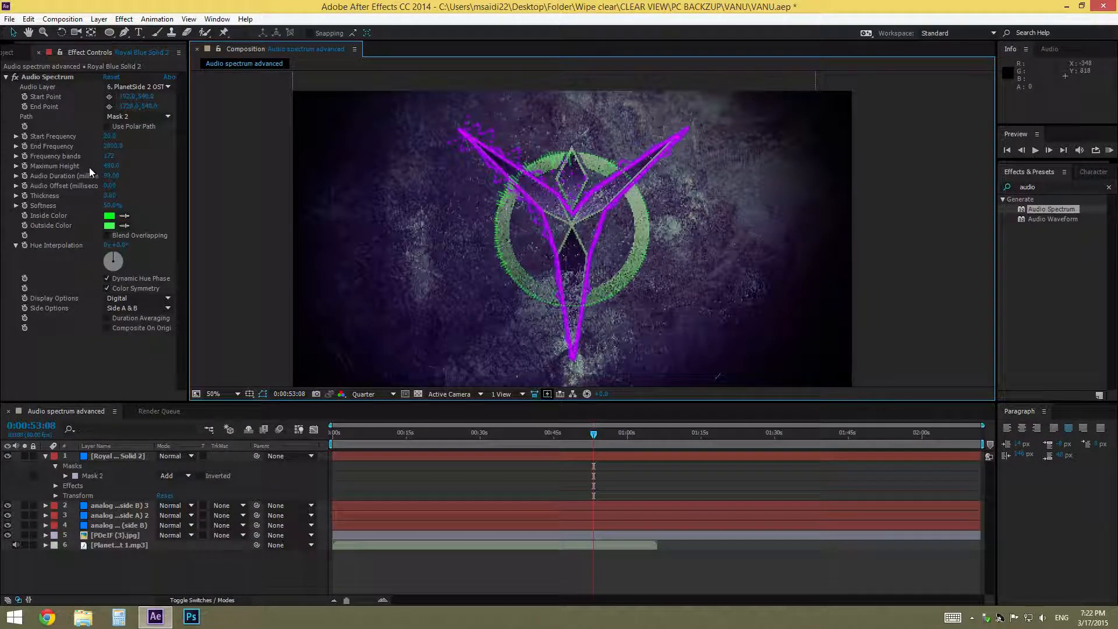
# - Set the ring Audio Spectrum's maximum height to 480 and its thickness to 6
pyautogui.moveTo(112, 166); pyautogui.dragTo(100, 166)
pyautogui.click(108, 167)
pyautogui.write('480')
pyautogui.press('Return')
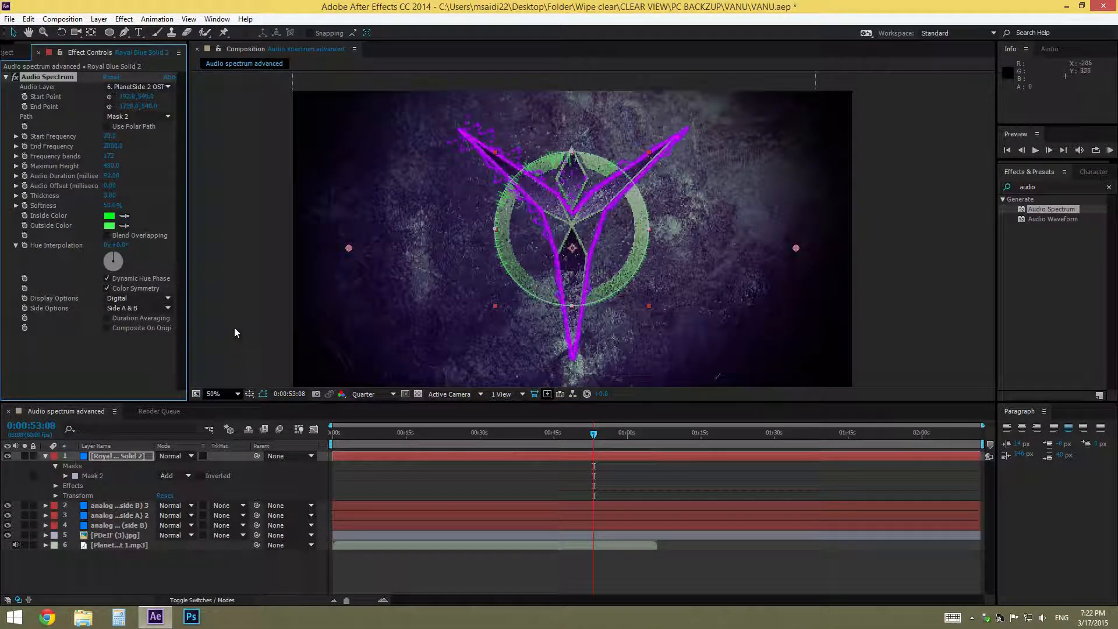
pyautogui.click(108, 196)
pyautogui.write('6')
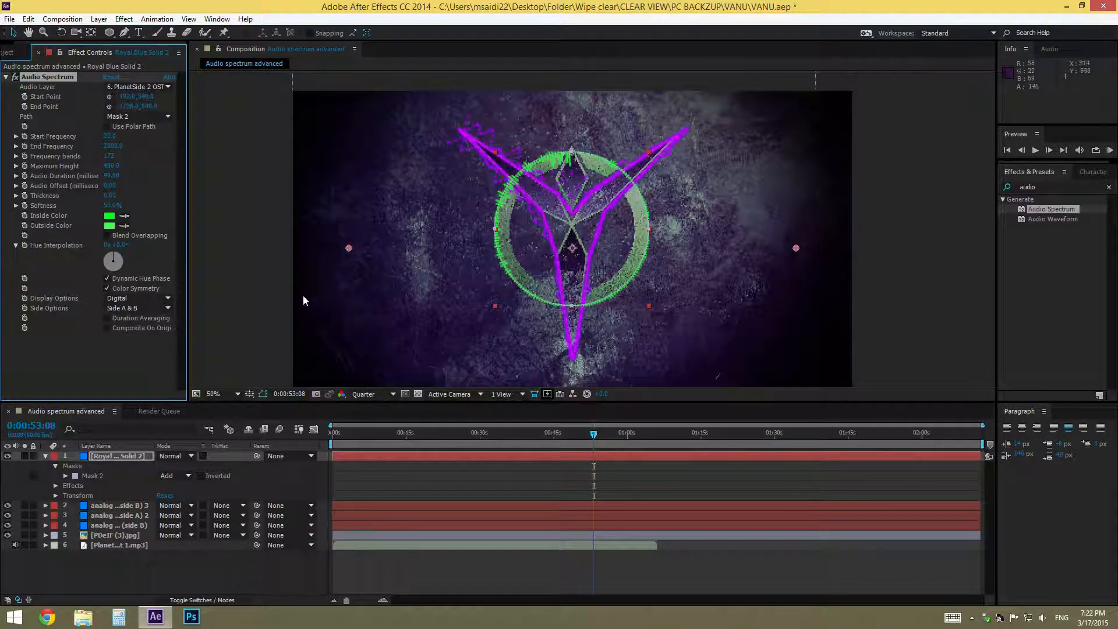
pyautogui.click(233, 279)
# - Scrub the timeline back to 0:00:42:35 to check the ring spectrum at another moment of the music
pyautogui.scroll(-2, 564, 201)
pyautogui.scroll(2, 565, 228)
pyautogui.click(96, 475)
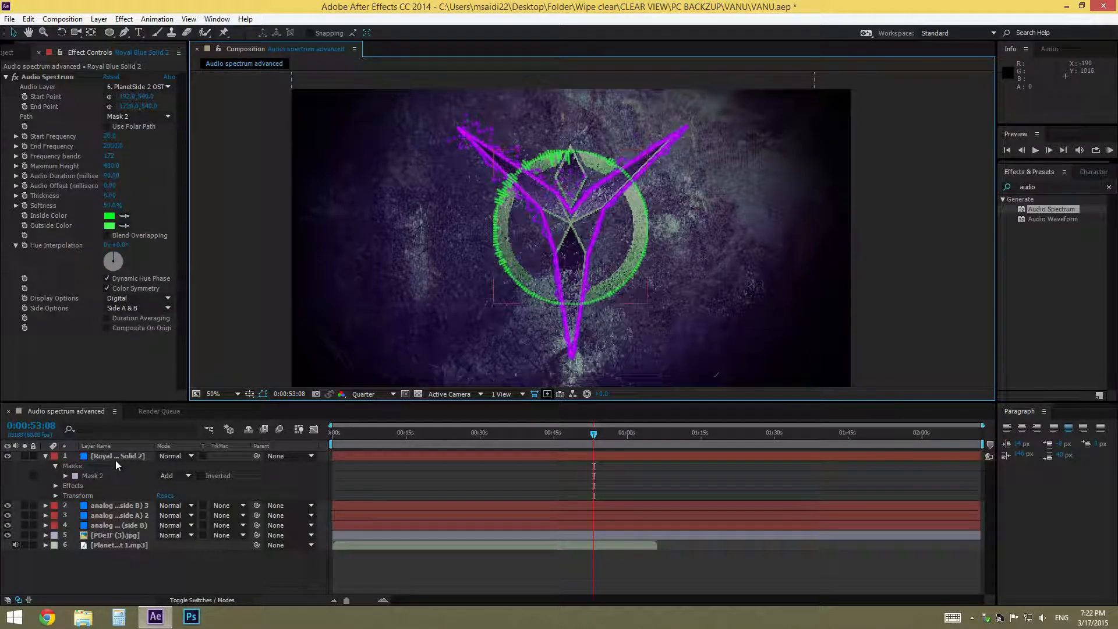
pyautogui.click(567, 435)
pyautogui.moveTo(567, 440); pyautogui.dragTo(541, 441)
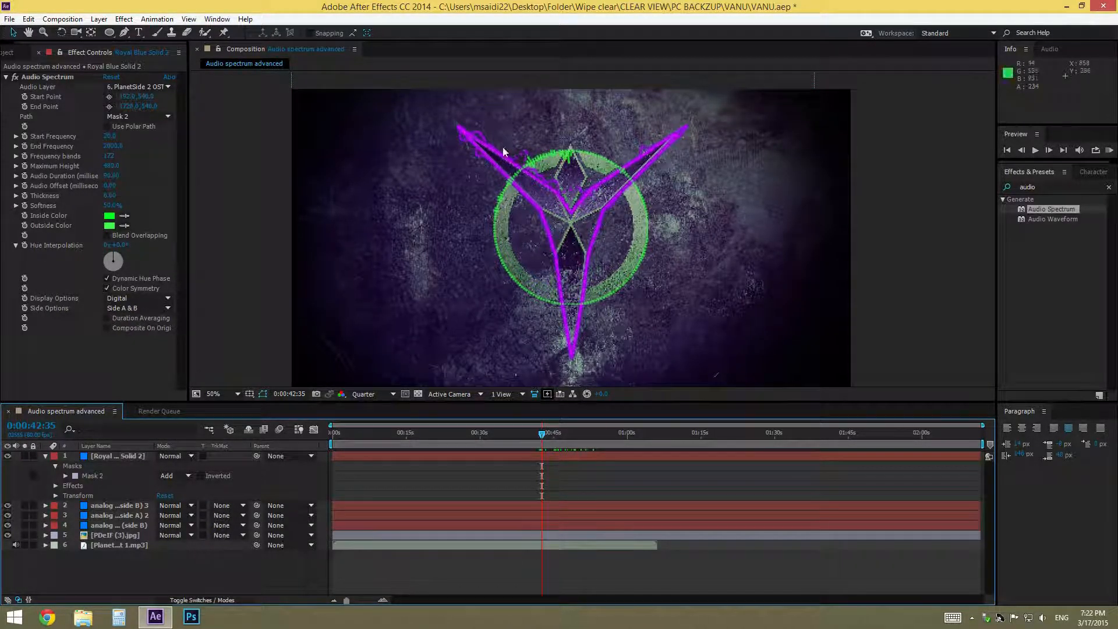
# - Move Royal Blue Solid 2 below the three purple analog spectrum layers in the layer stack
pyautogui.click(121, 508)
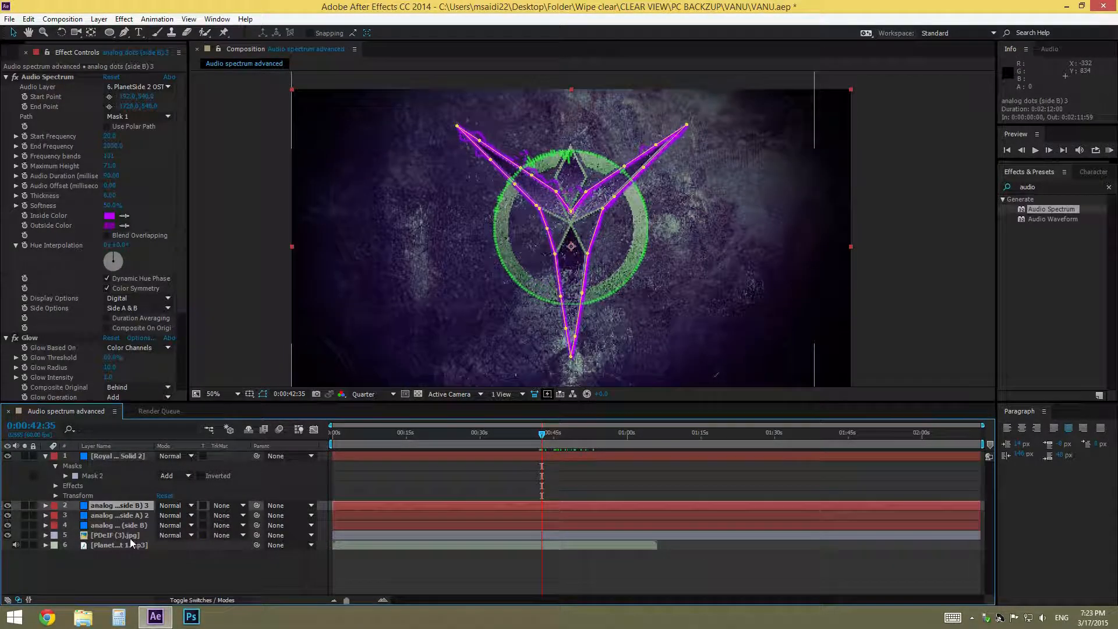
pyautogui.keyDown('shift'); pyautogui.click(121, 527); pyautogui.keyUp('shift')
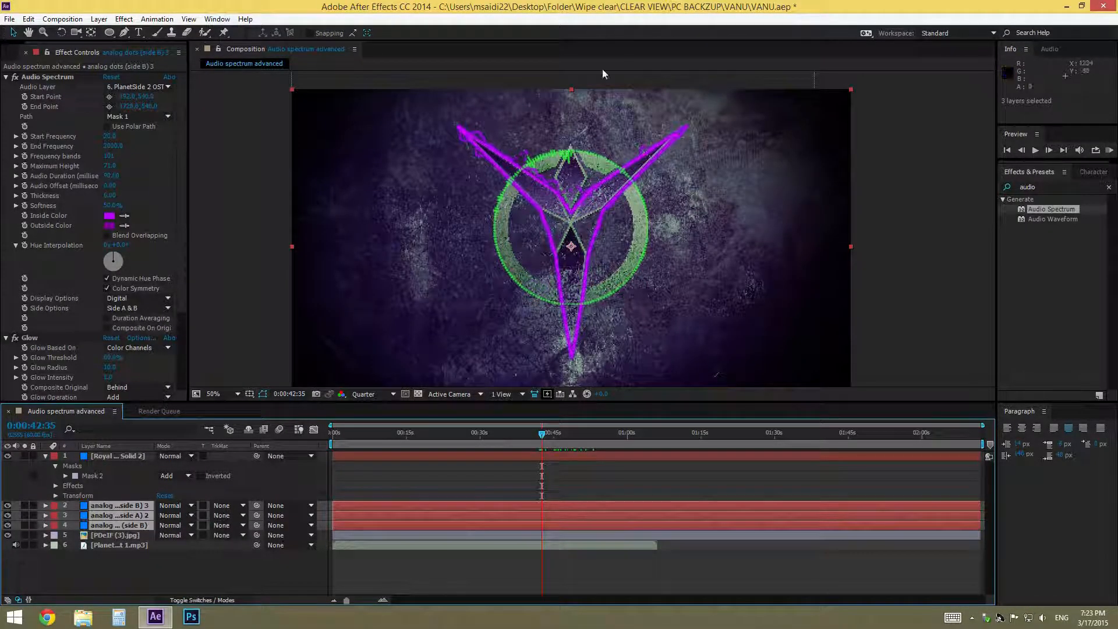
pyautogui.moveTo(546, 438); pyautogui.dragTo(560, 441)
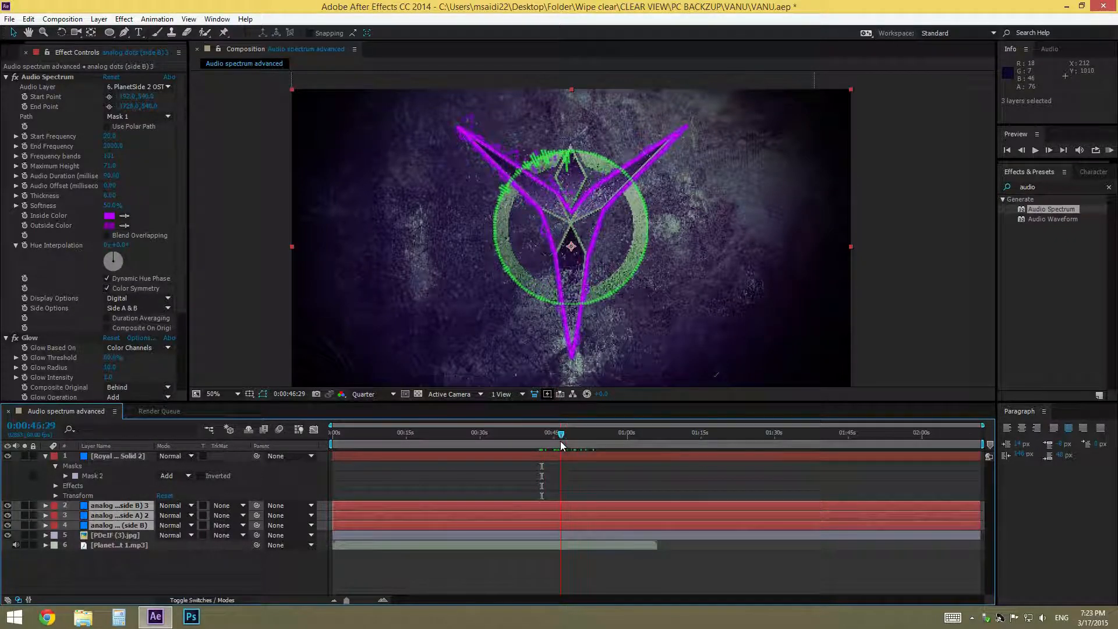
pyautogui.click(170, 574)
pyautogui.moveTo(106, 455); pyautogui.dragTo(126, 531)
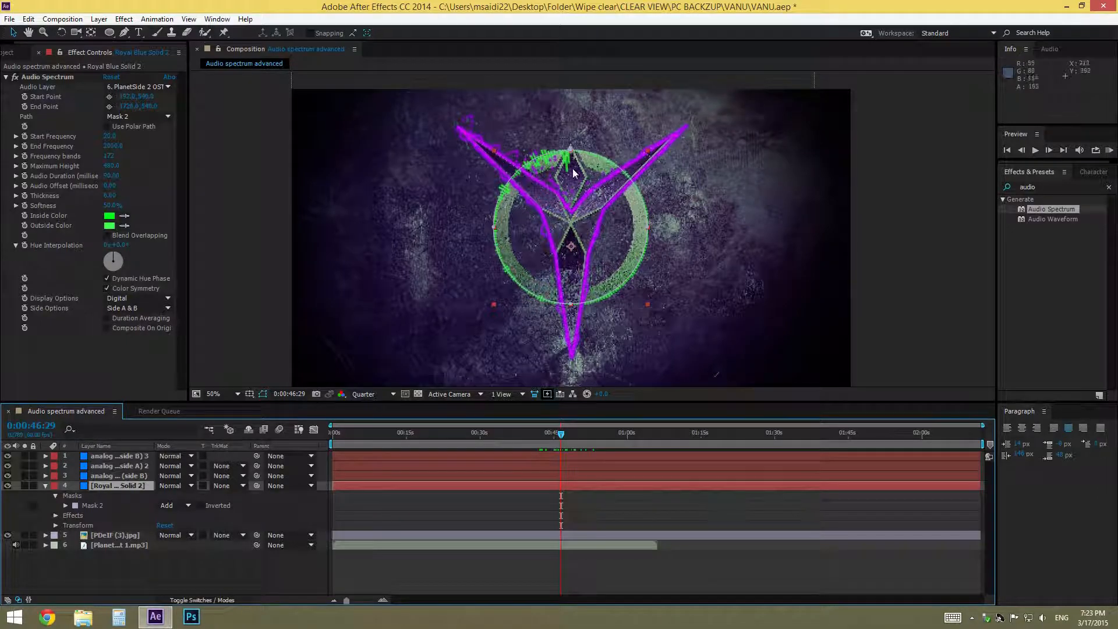
pyautogui.click(219, 361)
# - Set Mask 2 on Royal Blue Solid 2 to None mode and check the ring spectrum up close and at 0:00:20:52
pyautogui.moveTo(561, 438); pyautogui.dragTo(572, 435)
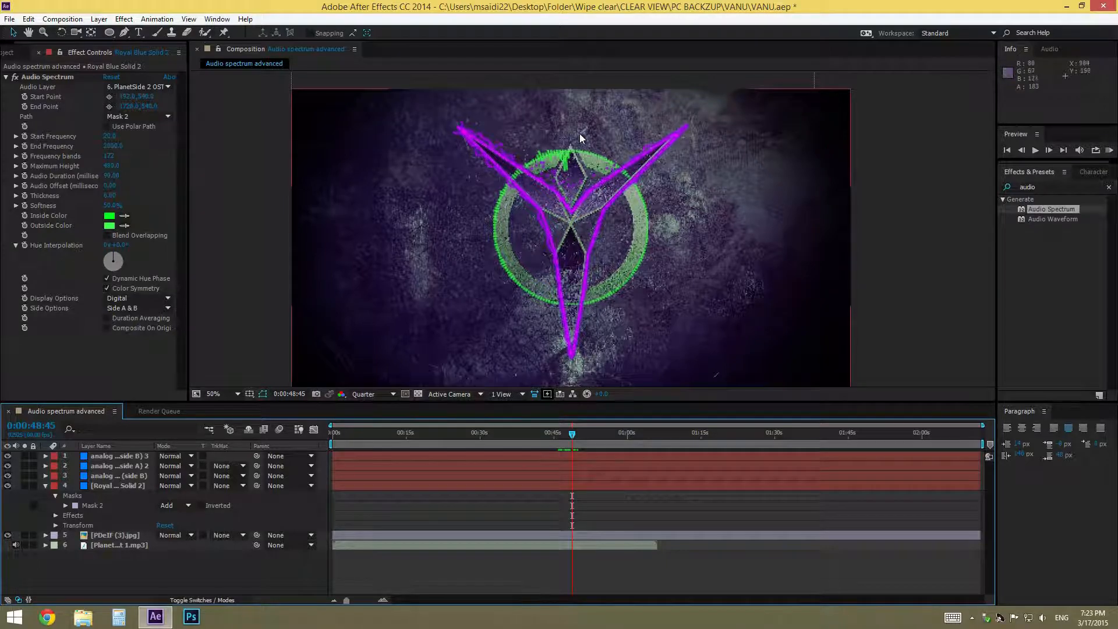
pyautogui.scroll(4, 546, 108)
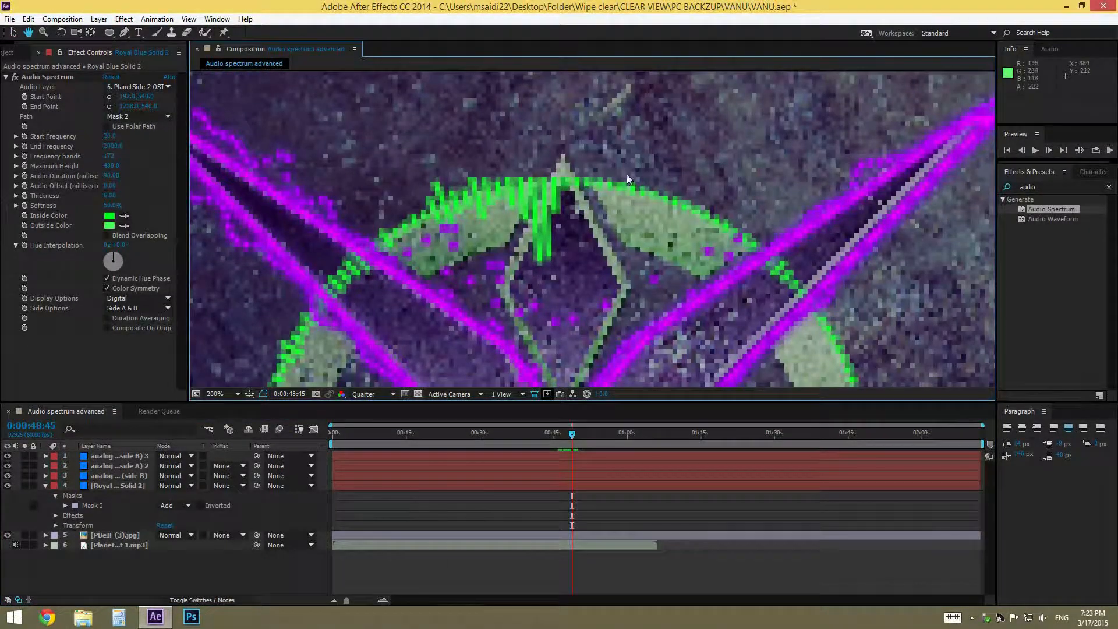
pyautogui.moveTo(539, 238); pyautogui.dragTo(540, 233)
pyautogui.scroll(-4, 537, 219)
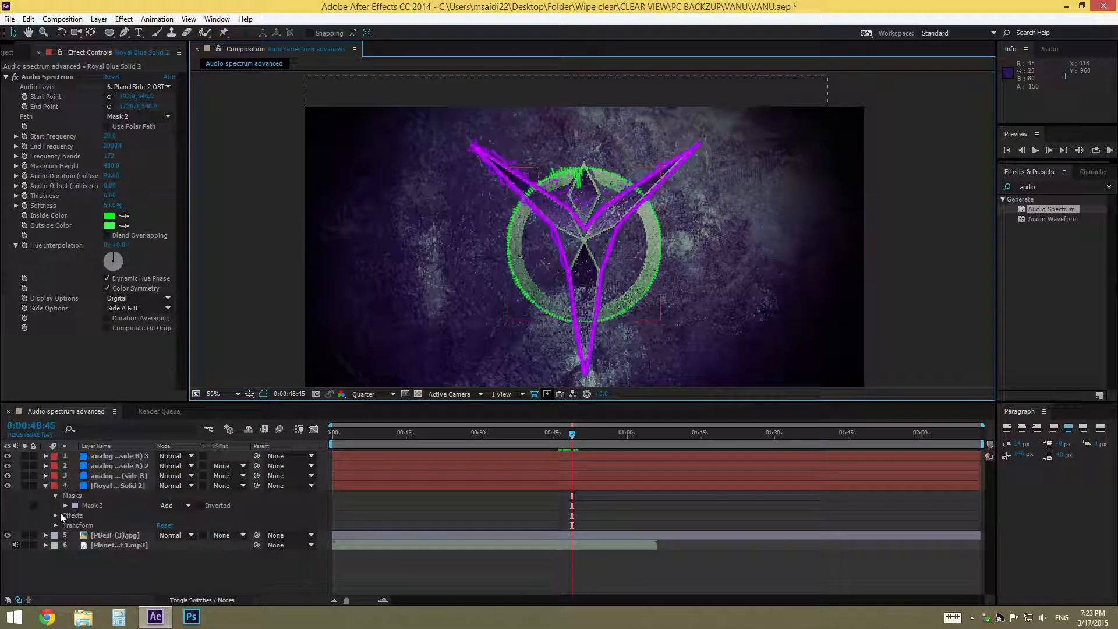
pyautogui.click(88, 506)
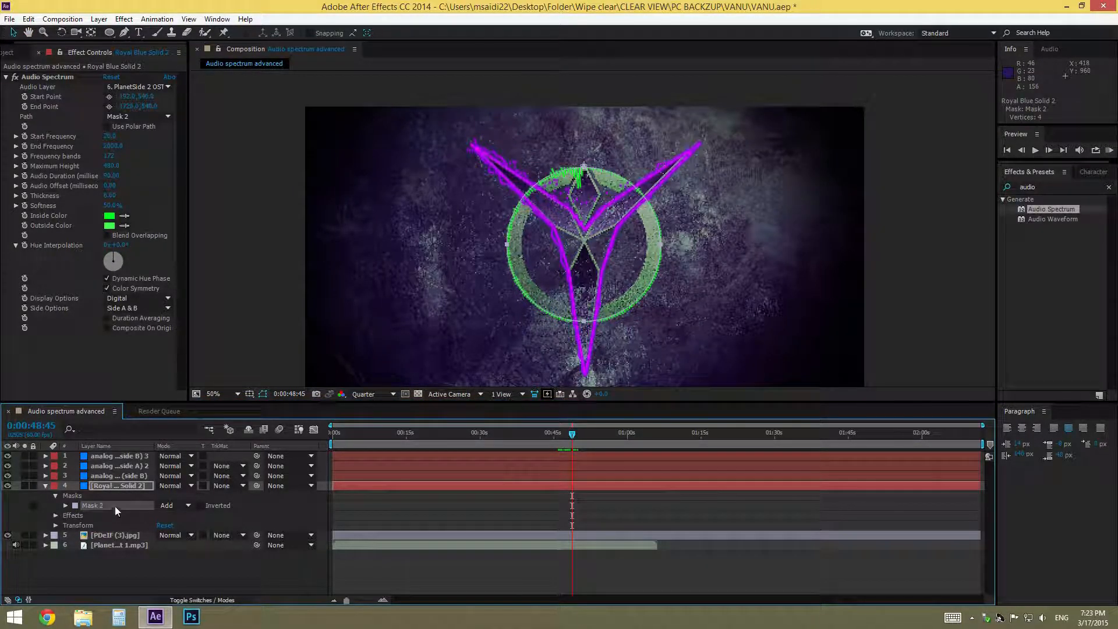
pyautogui.click(176, 506)
pyautogui.click(185, 518)
pyautogui.press('.')
pyautogui.moveTo(574, 147); pyautogui.dragTo(582, 308)
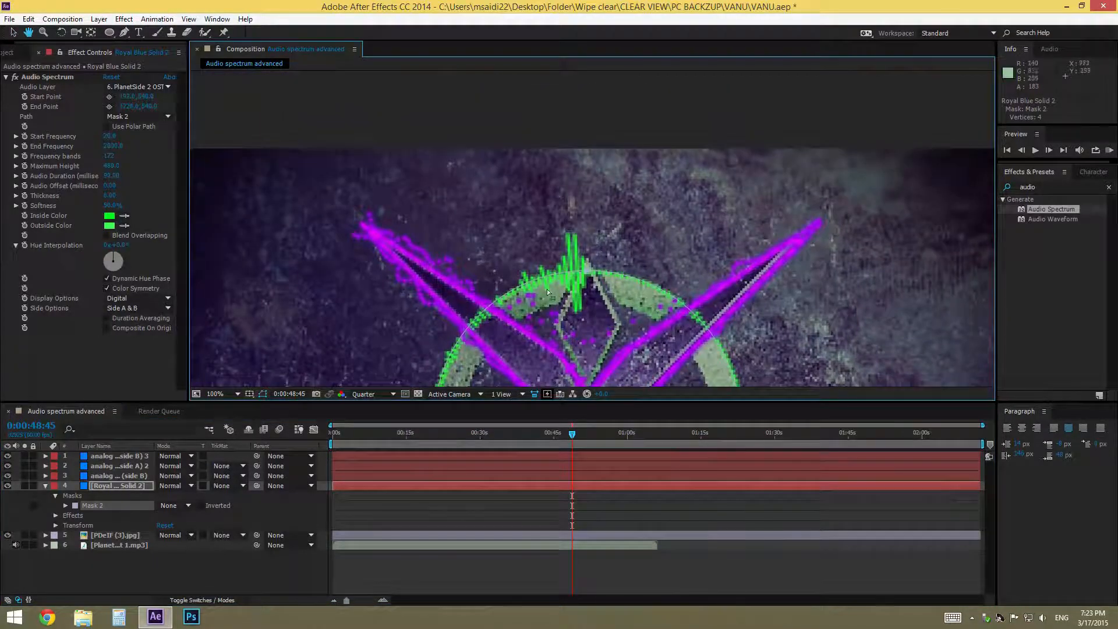
pyautogui.press(',')
pyautogui.press(',')
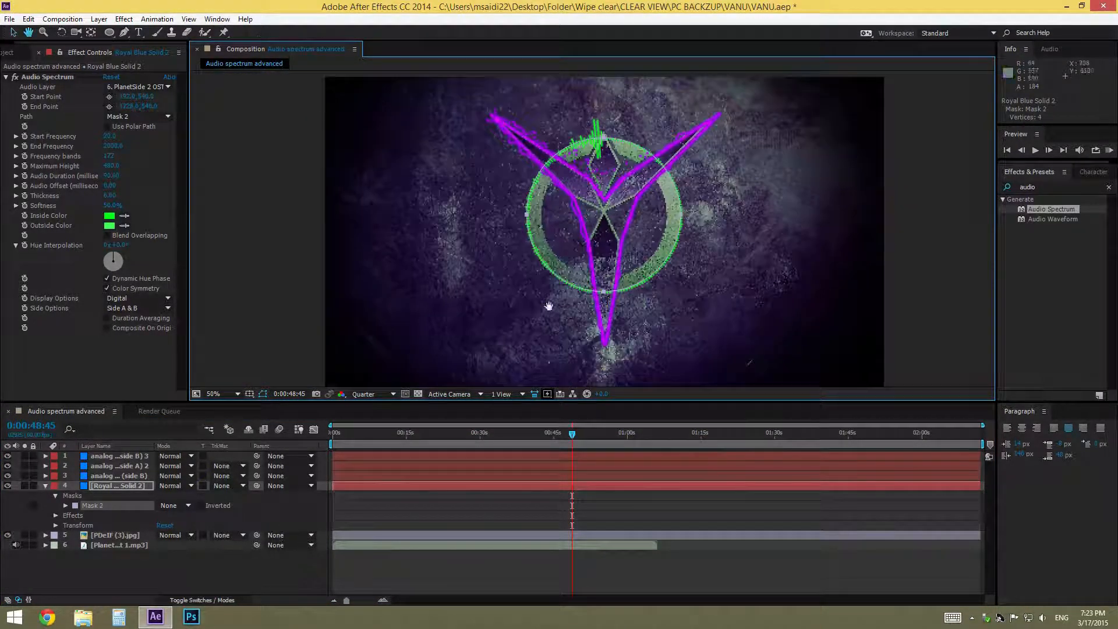
pyautogui.moveTo(573, 441); pyautogui.dragTo(454, 444)
pyautogui.click(435, 444)
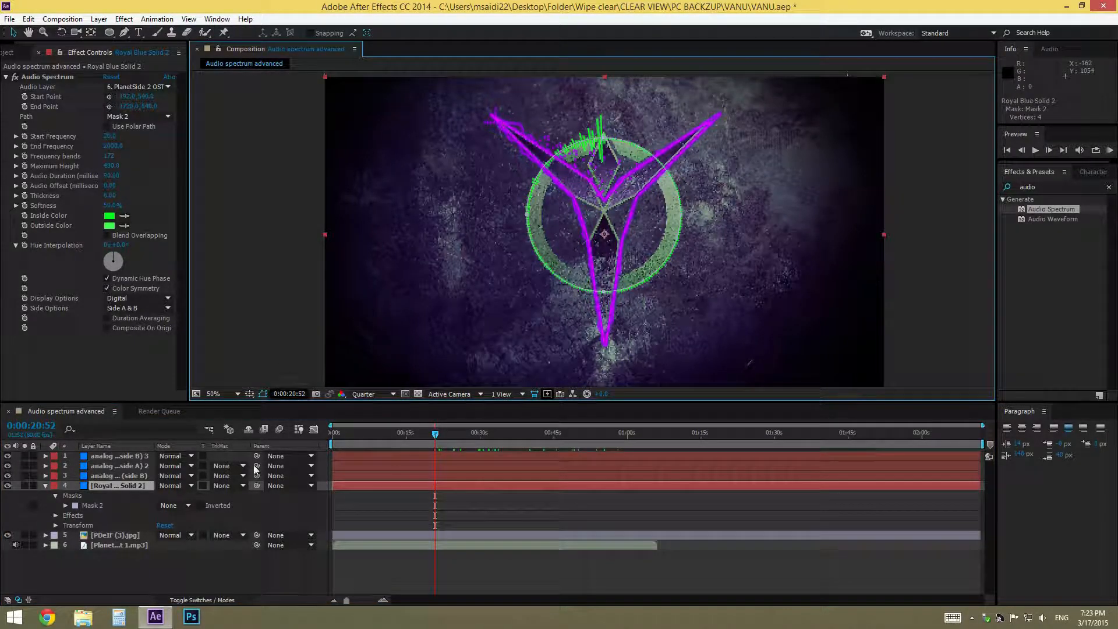
# - Rename the Royal Blue Solid 2 layer as DIGITAL Side A&B
pyautogui.click(100, 487)
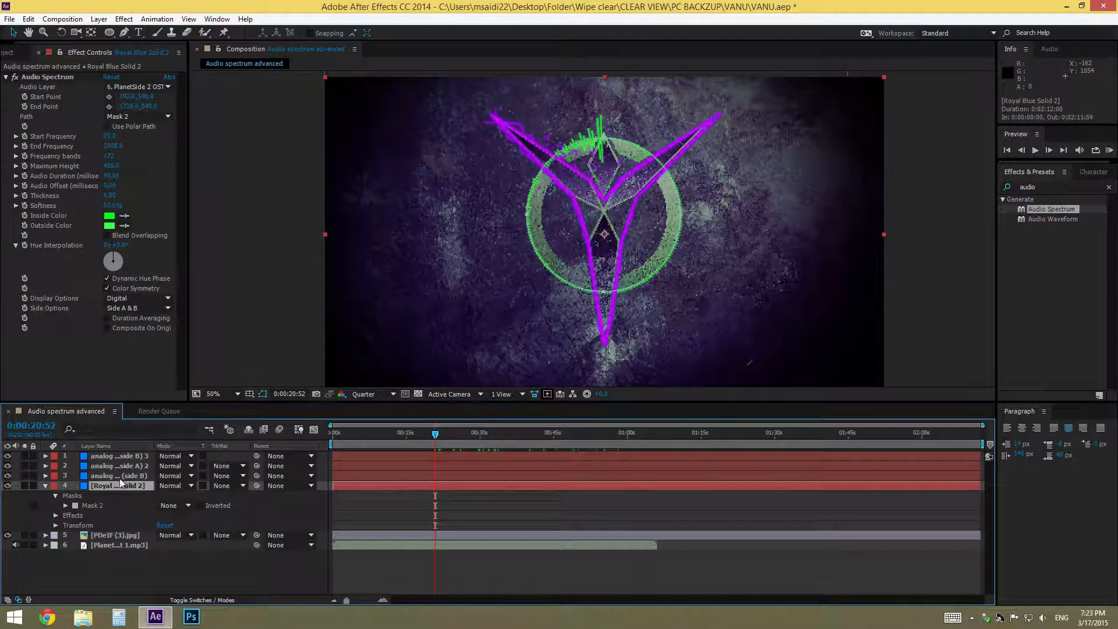
pyautogui.rightClick(119, 486)
pyautogui.click(168, 479)
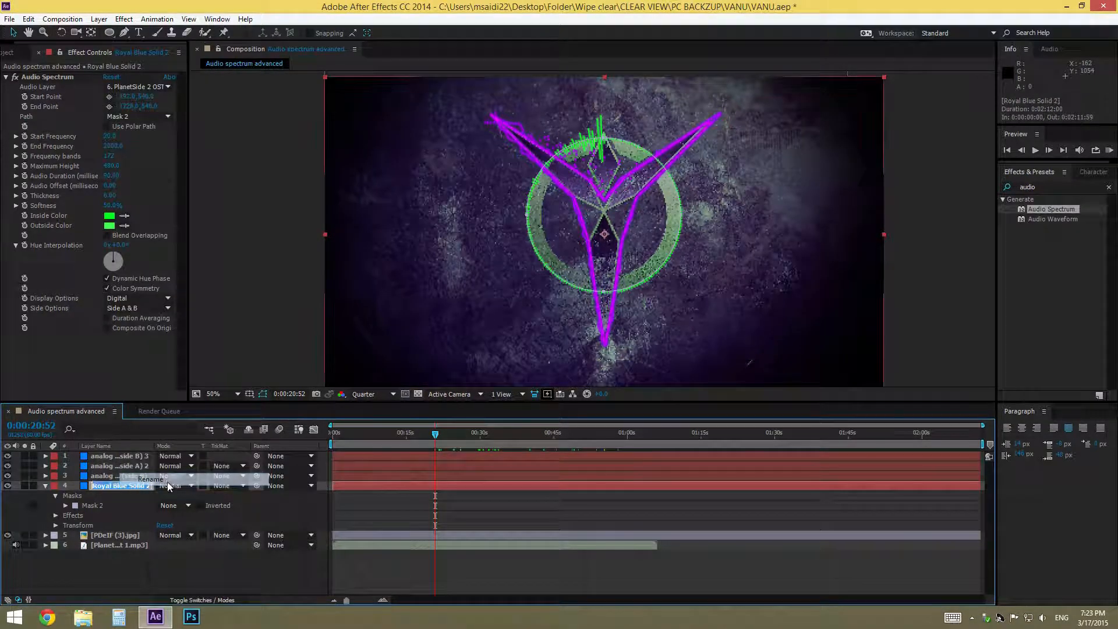
pyautogui.write('DISGITAL ')
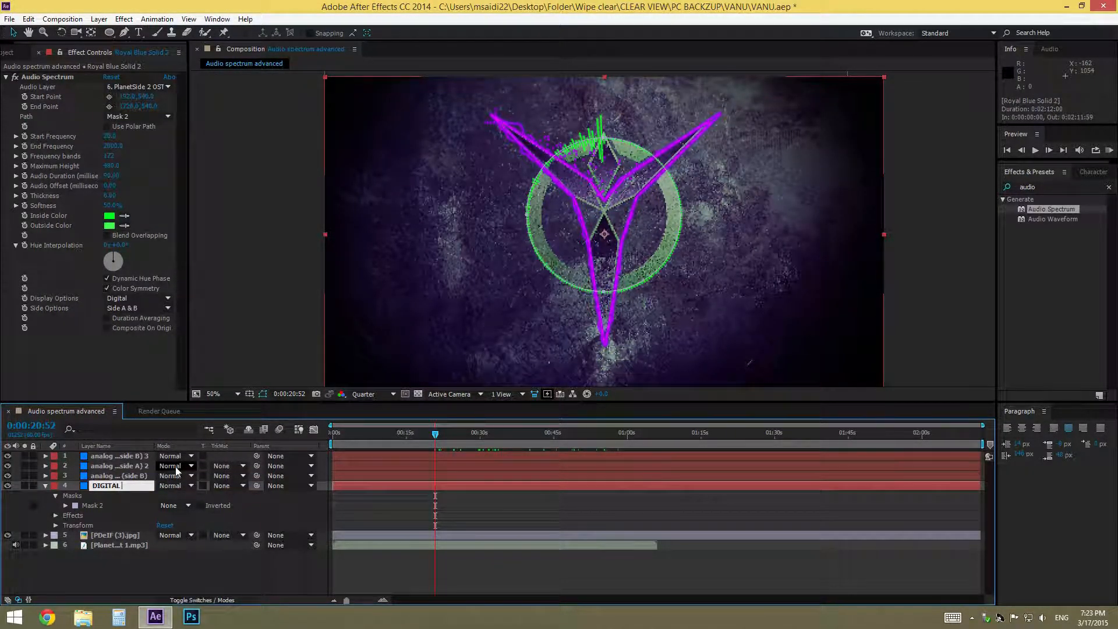
pyautogui.write('Side A&B')
pyautogui.click(180, 565)
# - Duplicate the DIGITAL Side A&B layer and set the copy's Audio Spectrum to display Analog lines on Side B
pyautogui.click(117, 486)
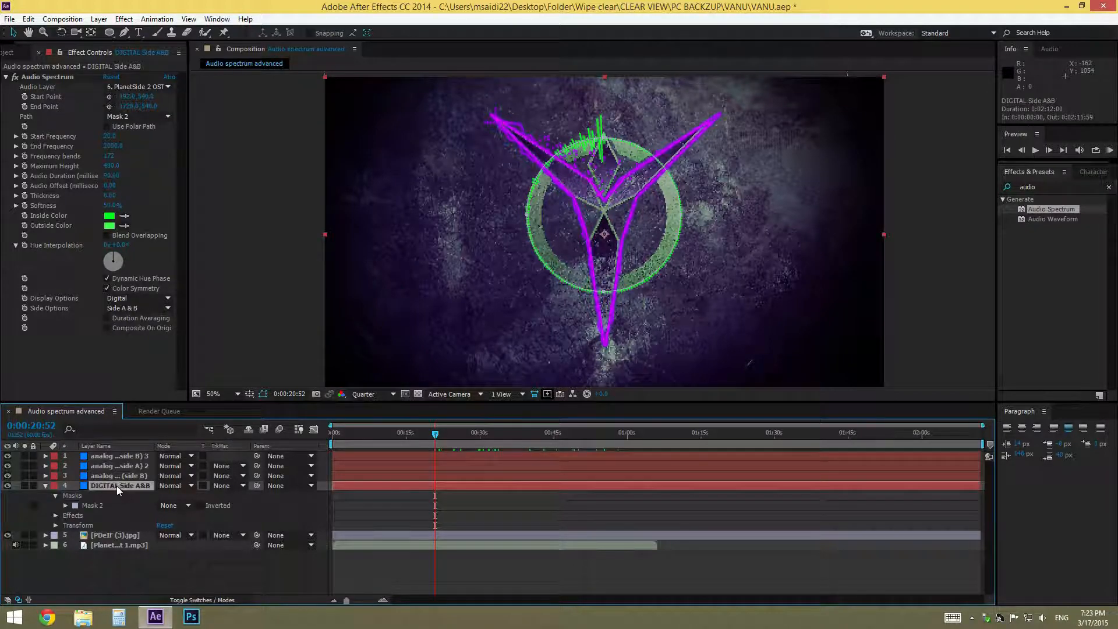
pyautogui.hotkey('ctrl', 'd')
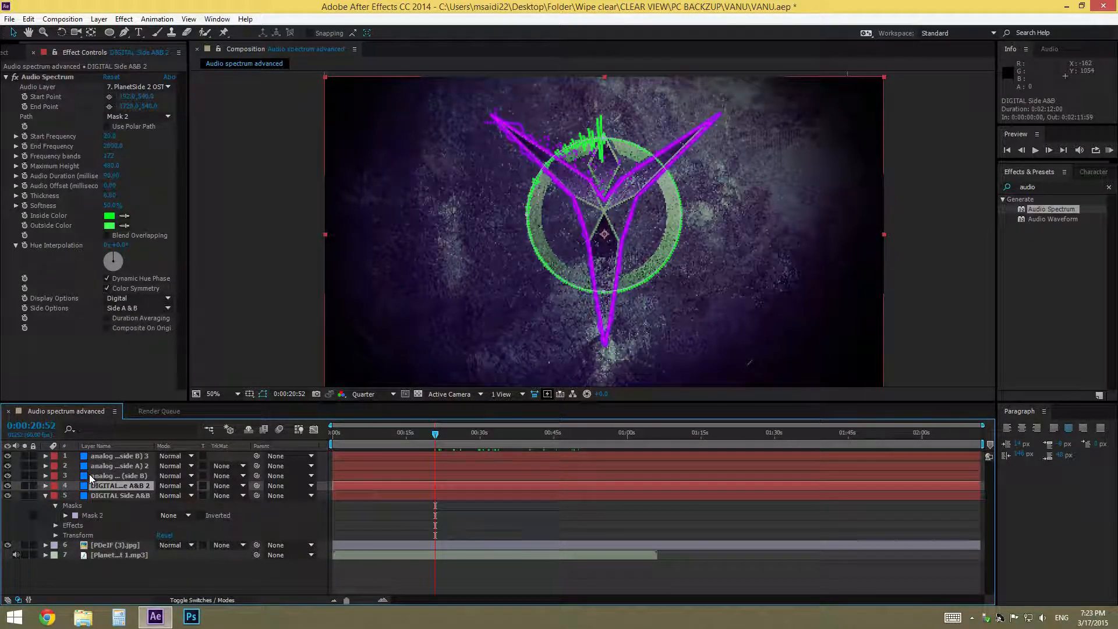
pyautogui.click(123, 379)
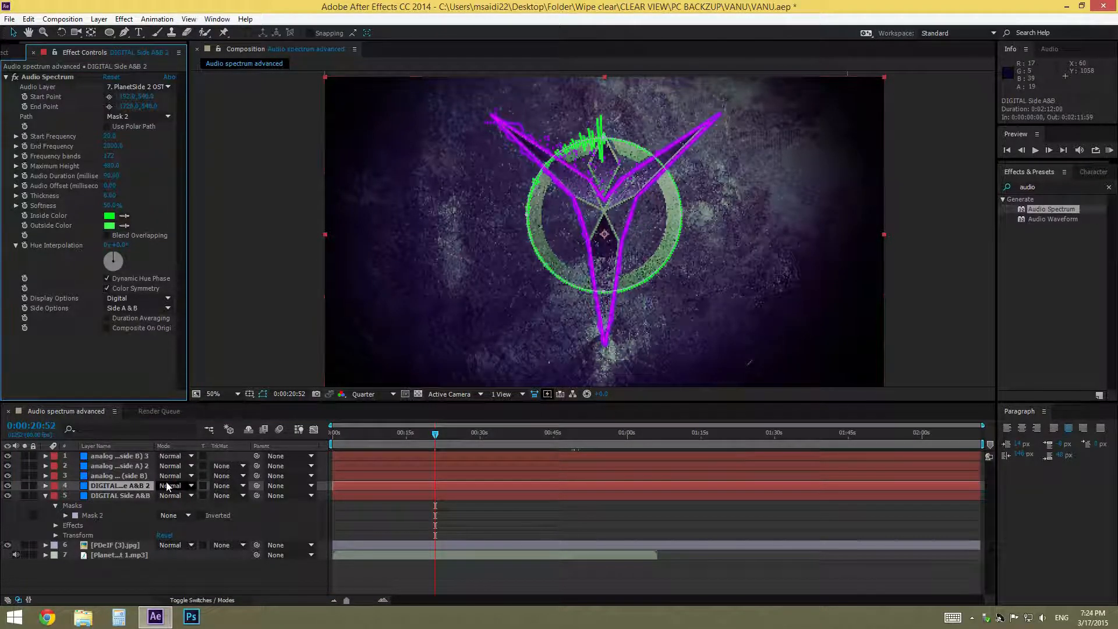
pyautogui.click(135, 298)
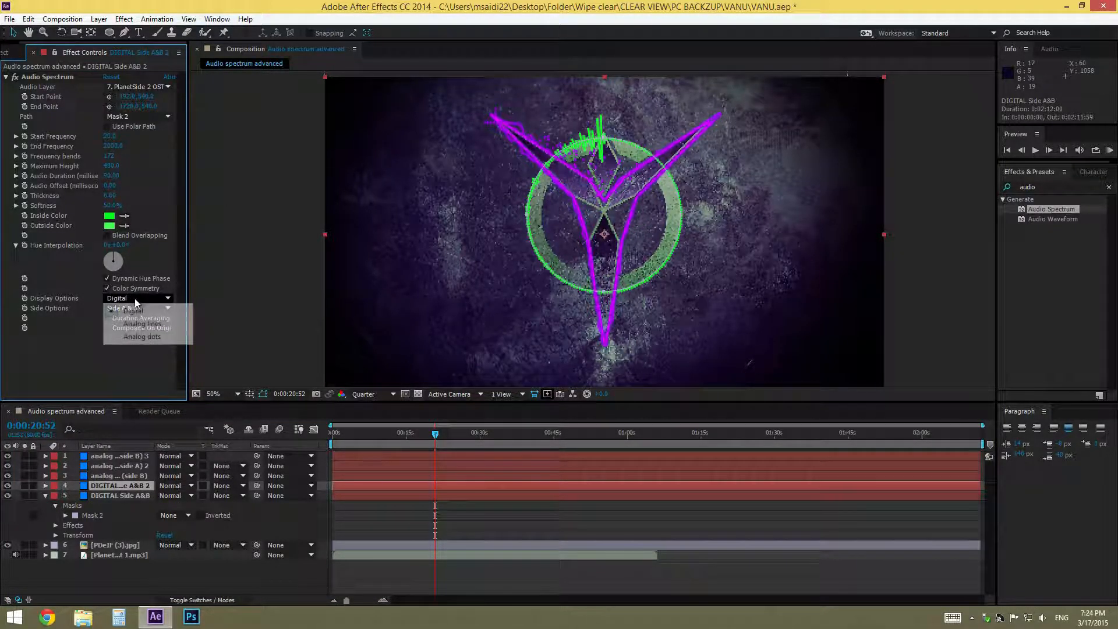
pyautogui.click(141, 324)
pyautogui.click(137, 308)
pyautogui.click(159, 333)
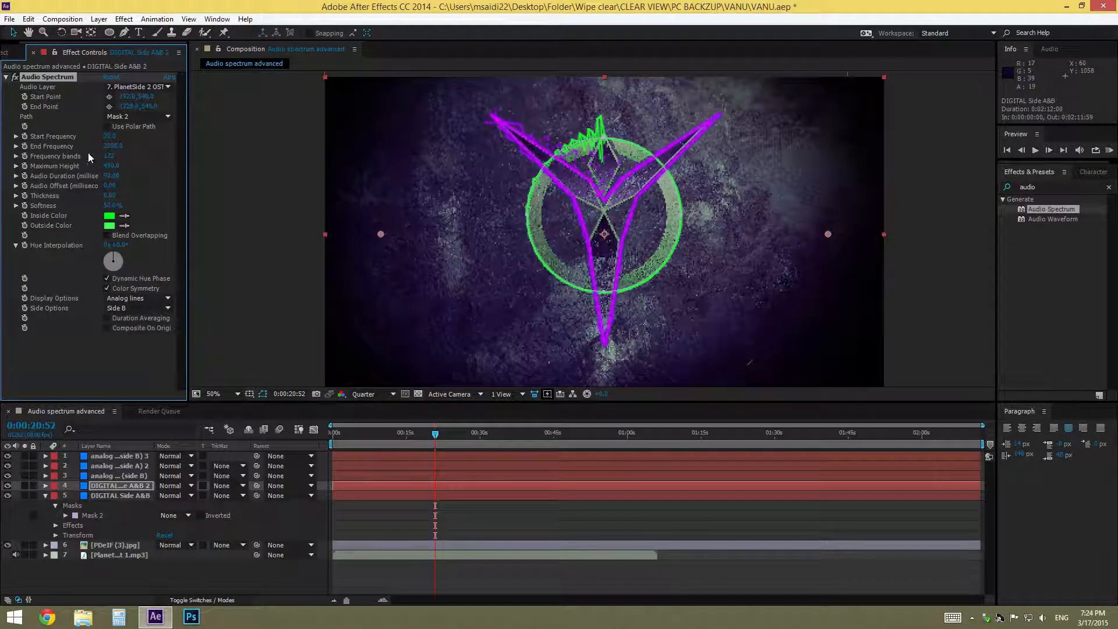
# - Lower the duplicate's frequency bands to about 135 and check the spectrum at 0:00:29:11
pyautogui.click(111, 157)
pyautogui.press('Down')
pyautogui.press('Down')
pyautogui.press('Down')
pyautogui.press('Down')
pyautogui.press('Down')
pyautogui.press('Down')
pyautogui.press('Down')
pyautogui.press('Down')
pyautogui.press('Down')
pyautogui.press('Down')
pyautogui.press('Down')
pyautogui.press('Down')
pyautogui.press('Down')
pyautogui.press('Down')
pyautogui.press('Down')
pyautogui.press('Down')
pyautogui.press('Down')
pyautogui.press('Down')
pyautogui.press('Down')
pyautogui.press('Down')
pyautogui.press('Down')
pyautogui.press('Down')
pyautogui.press('Down')
pyautogui.press('Down')
pyautogui.press('Down')
pyautogui.press('Down')
pyautogui.press('Down')
pyautogui.press('Down')
pyautogui.press('Down')
pyautogui.press('Down')
pyautogui.press('Down')
pyautogui.press('Down')
pyautogui.press('Down')
pyautogui.press('Down')
pyautogui.press('Down')
pyautogui.press('Down')
pyautogui.press('Down')
pyautogui.press('Down')
pyautogui.click(288, 337)
pyautogui.click(482, 440)
pyautogui.moveTo(490, 441); pyautogui.dragTo(476, 442)
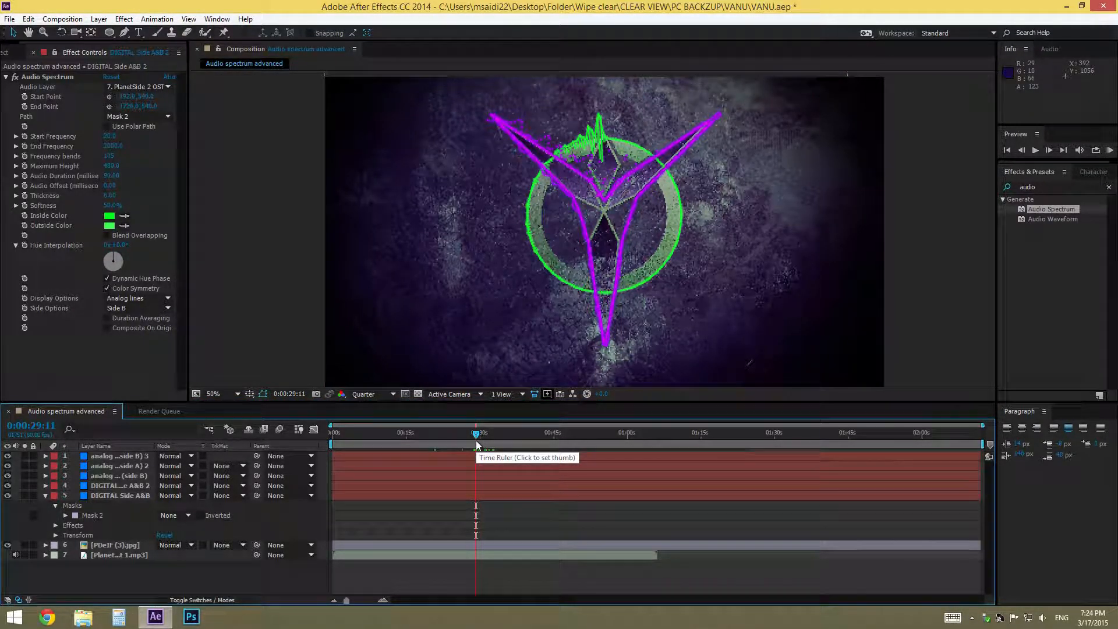
# - Raise the duplicate's Audio Spectrum maximum height to about 880 and check it at 0:00:26:41
pyautogui.click(111, 166)
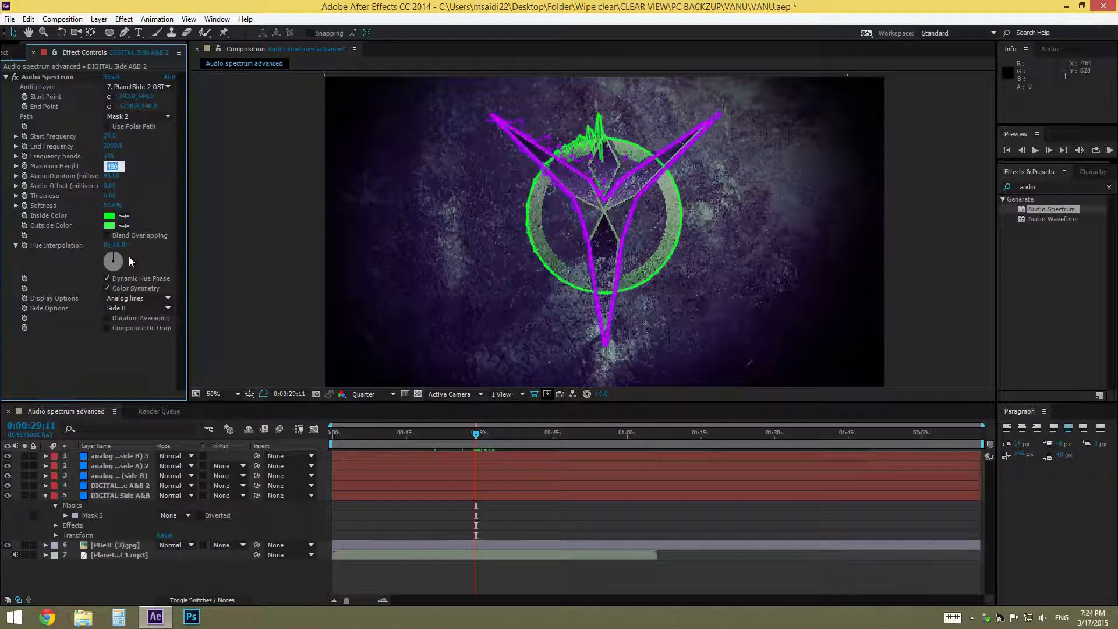
pyautogui.write('990')
pyautogui.press('Return')
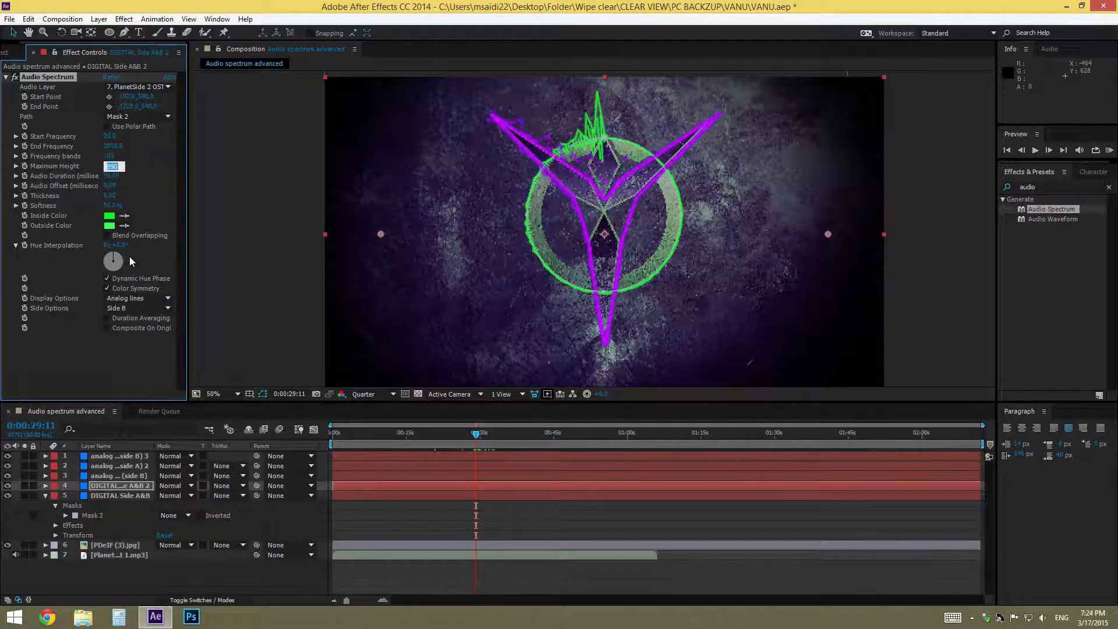
pyautogui.moveTo(476, 443); pyautogui.dragTo(463, 478)
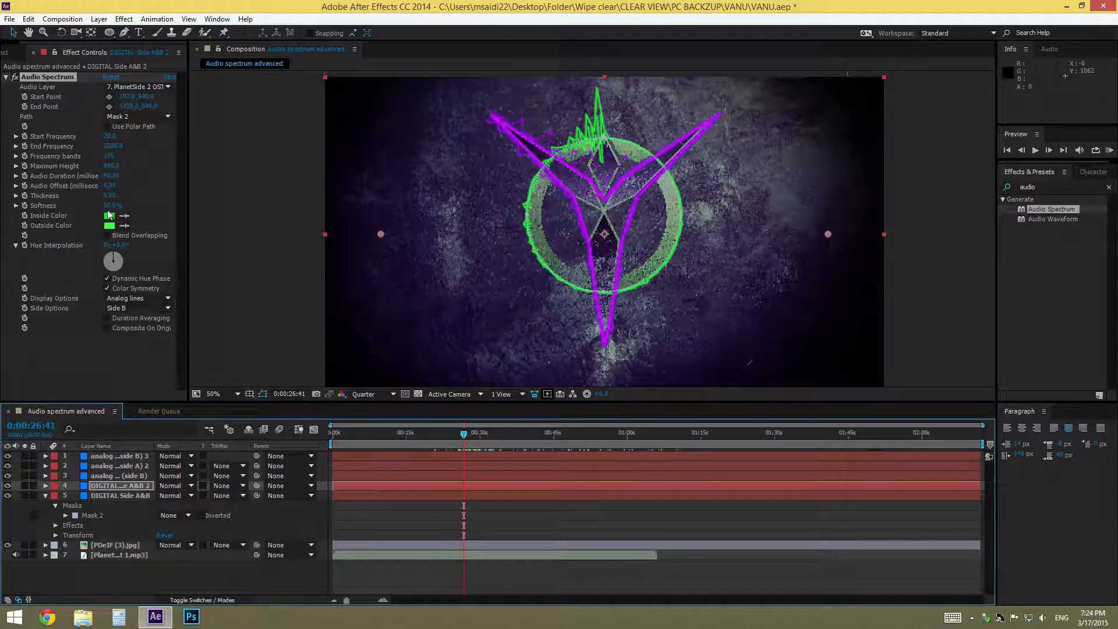
pyautogui.moveTo(109, 166); pyautogui.dragTo(116, 166)
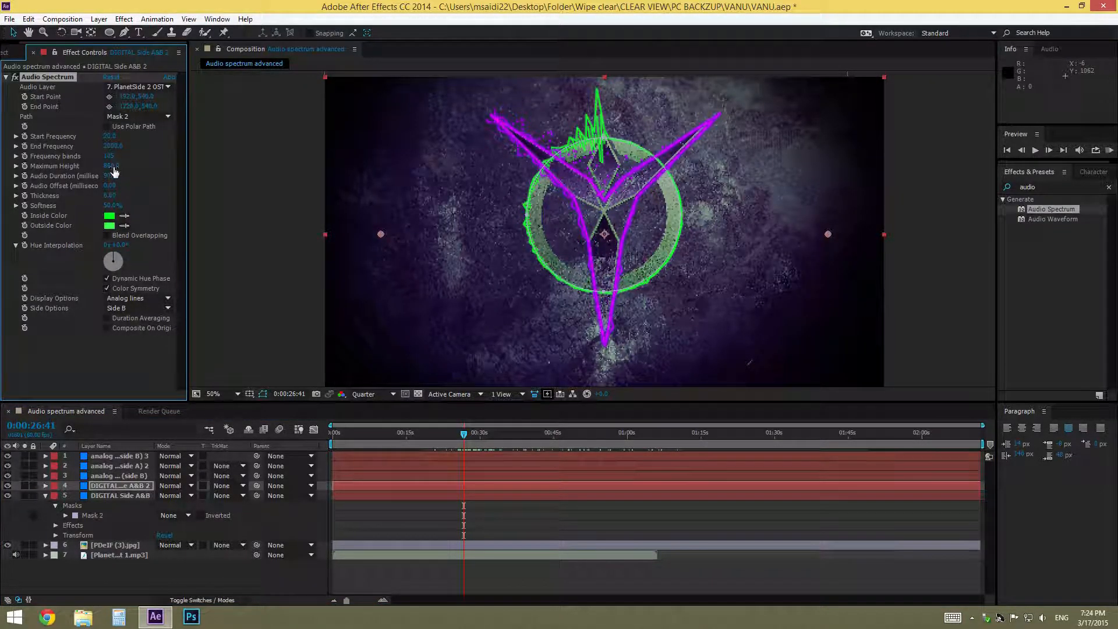
pyautogui.click(219, 278)
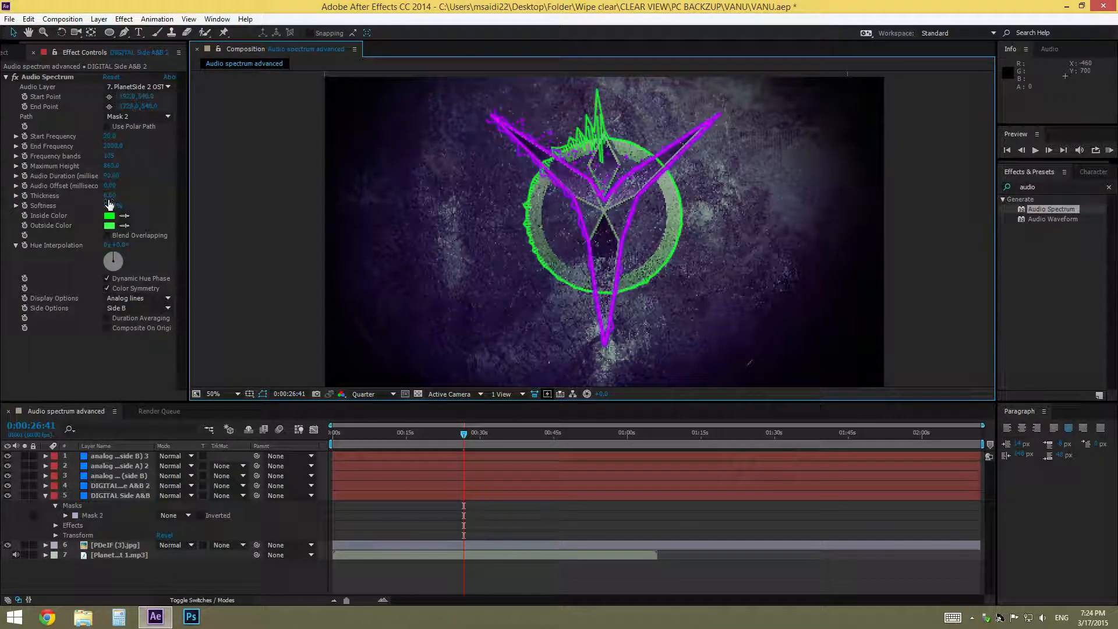
# - Thicken the duplicate's spectrum lines to about 12 and check them at 0:00:35:49
pyautogui.moveTo(109, 197); pyautogui.dragTo(152, 206)
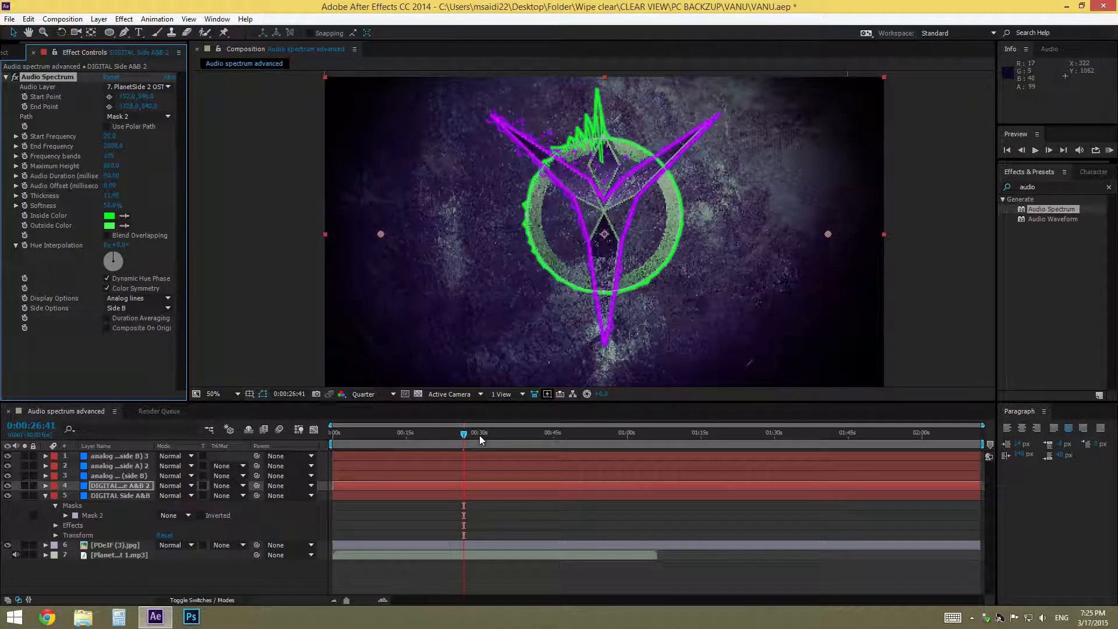
pyautogui.click(514, 436)
pyautogui.click(508, 439)
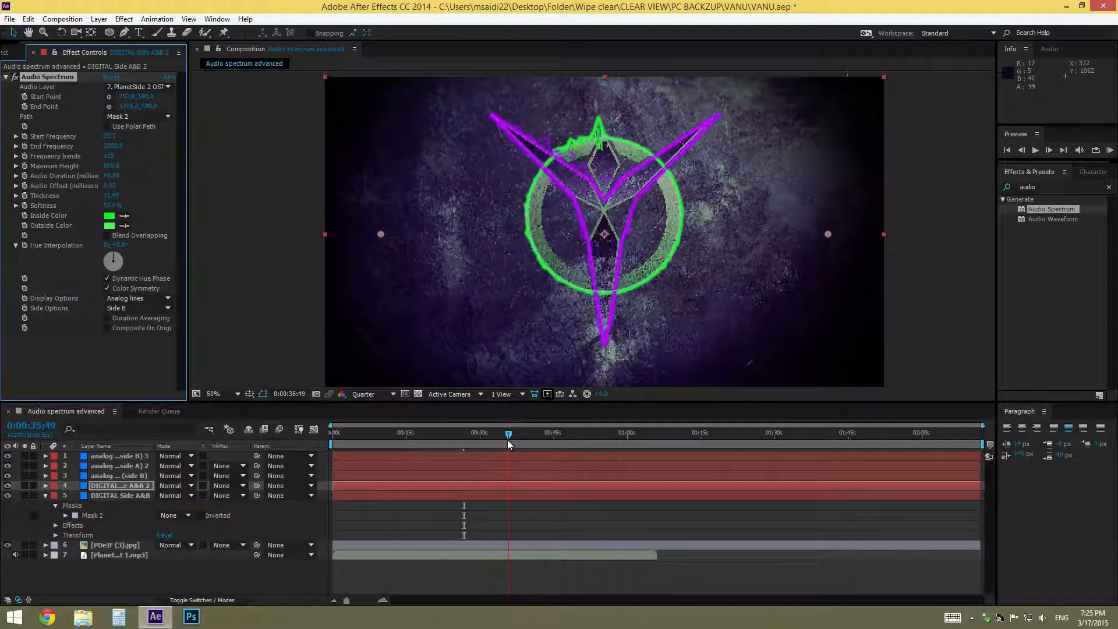
# - Switch the composition preview to Full resolution and check the spectrum at other moments, ending at 0:00:27:24
pyautogui.click(378, 394)
pyautogui.click(388, 424)
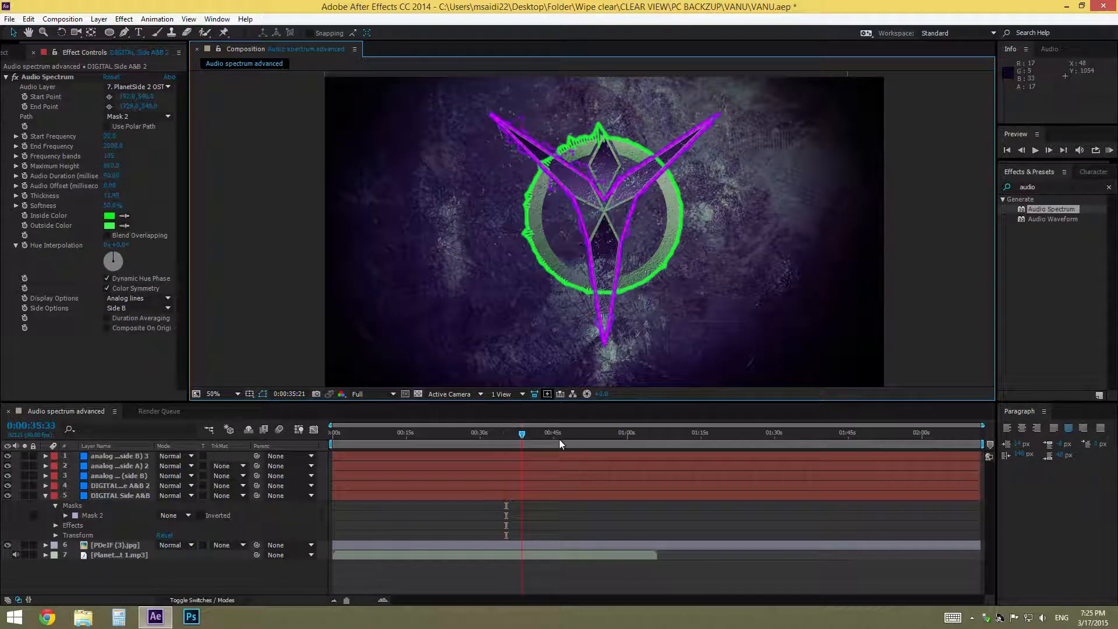
pyautogui.click(530, 437)
pyautogui.click(467, 438)
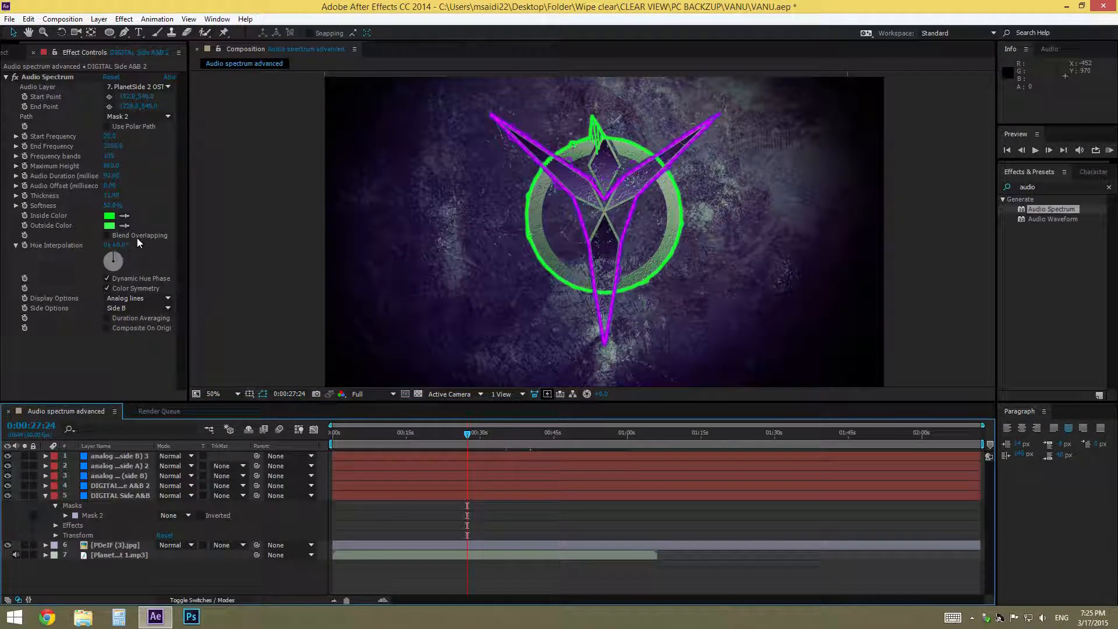
# - Try a lower softness on the duplicate's Audio Spectrum and undo the change
pyautogui.moveTo(113, 205); pyautogui.dragTo(106, 206)
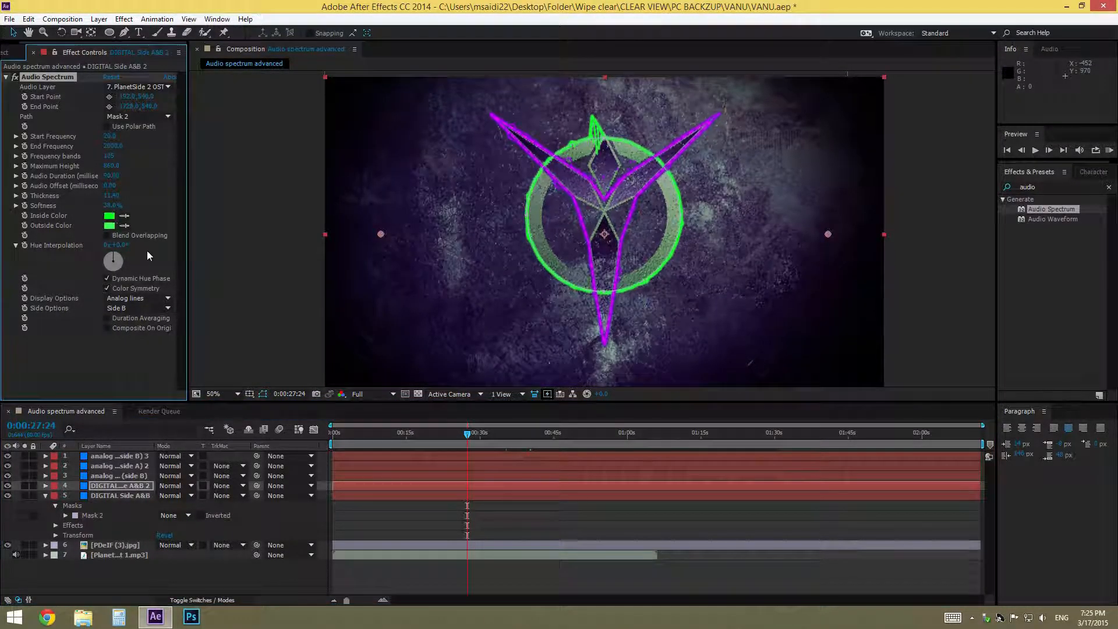
pyautogui.hotkey('ctrl', 'z')
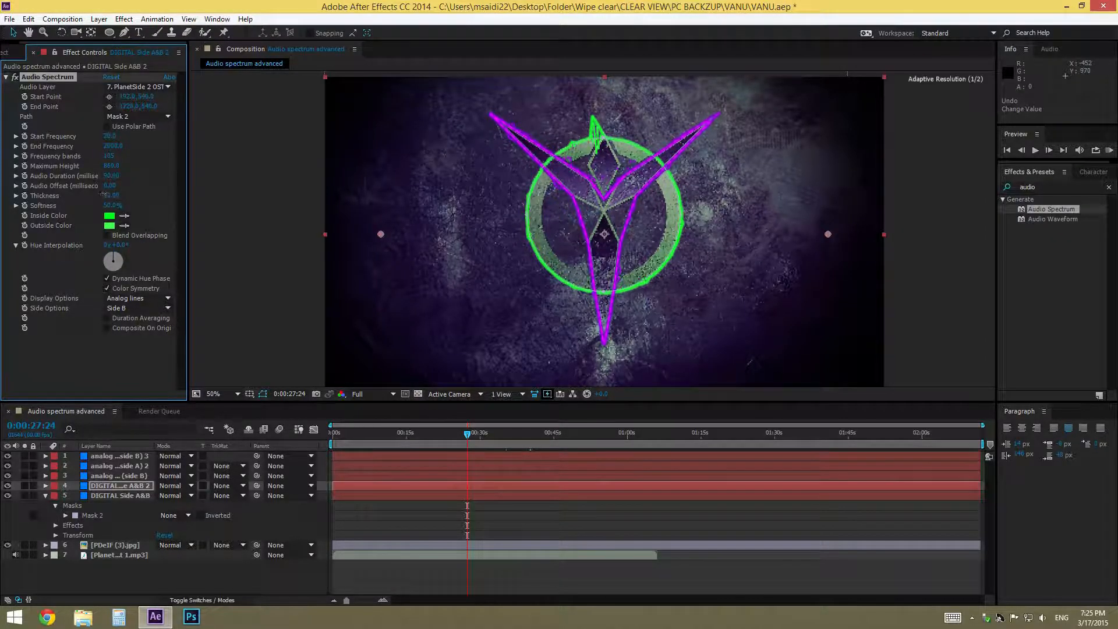
# - Set the duplicate's Audio Spectrum thickness to about 7.5, checking the lines at 0:00:18:16
pyautogui.moveTo(108, 196); pyautogui.dragTo(95, 196)
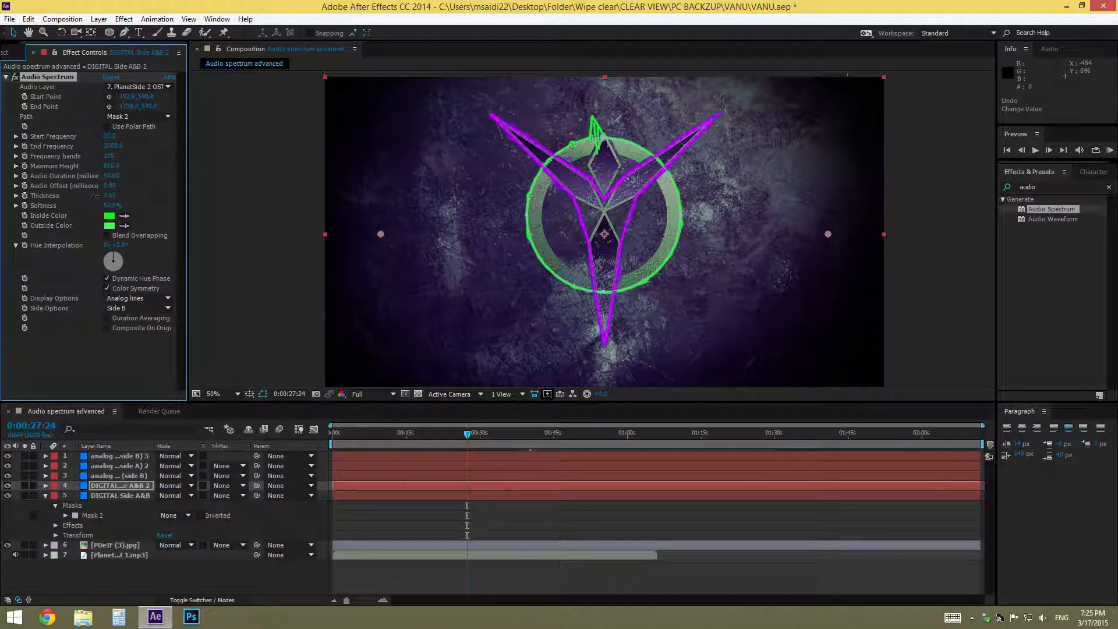
pyautogui.moveTo(473, 434); pyautogui.dragTo(422, 437)
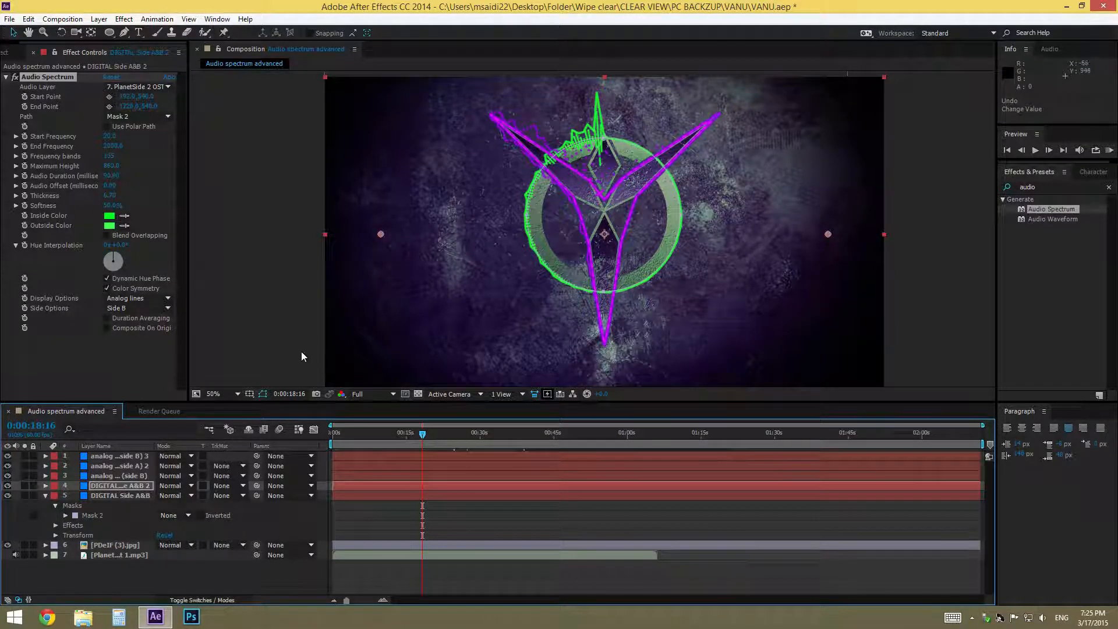
pyautogui.click(108, 196)
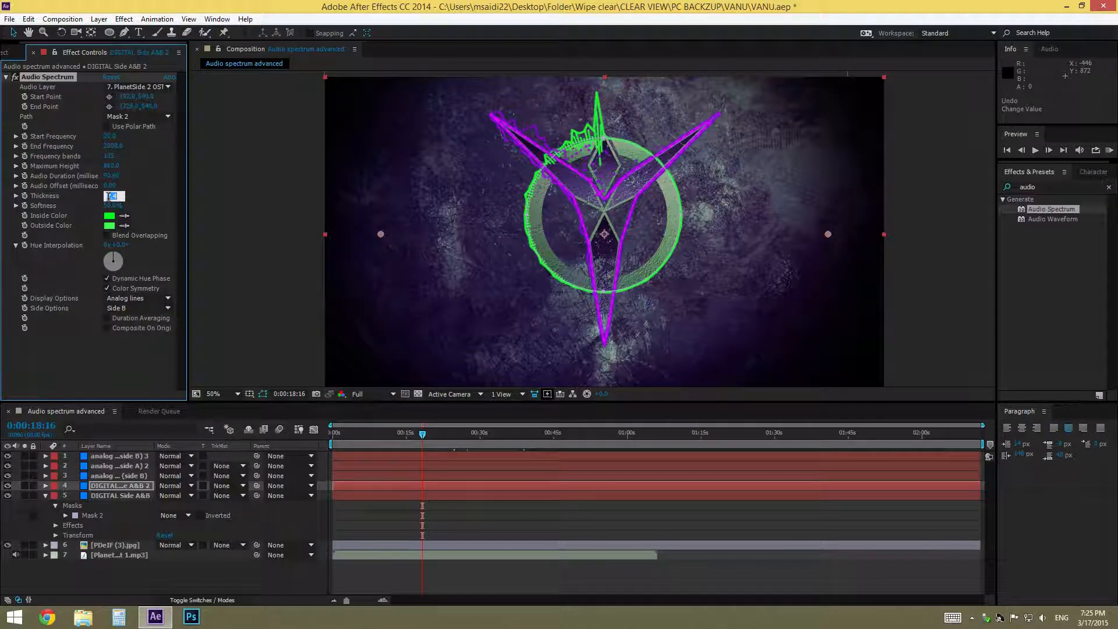
pyautogui.press('Return')
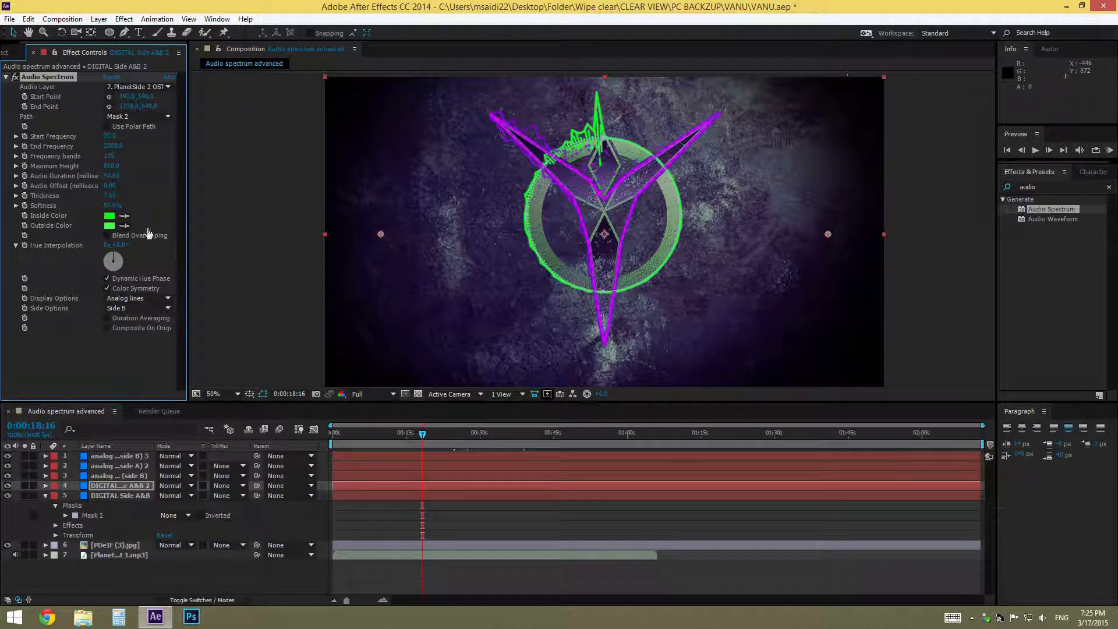
# - Check the spectrum at 0:00:17:12 and switch the composition preview to Quarter resolution
pyautogui.click(288, 349)
pyautogui.moveTo(422, 436)
pyautogui.mouseDown()
pyautogui.moveTo(464, 451)
pyautogui.moveTo(410, 447)
pyautogui.mouseUp()
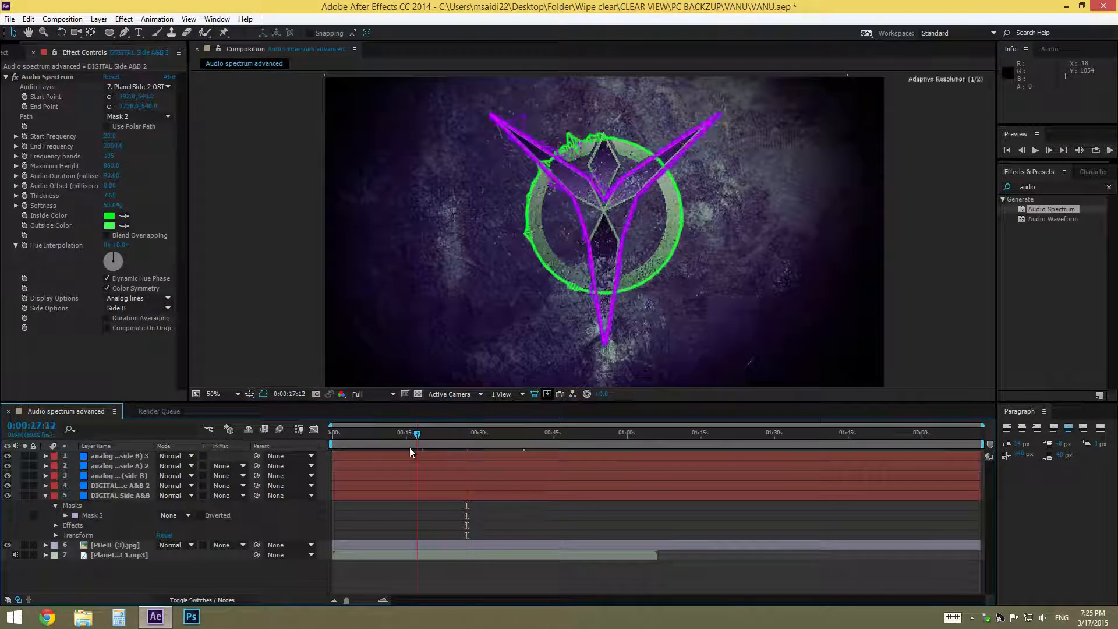
pyautogui.click(368, 395)
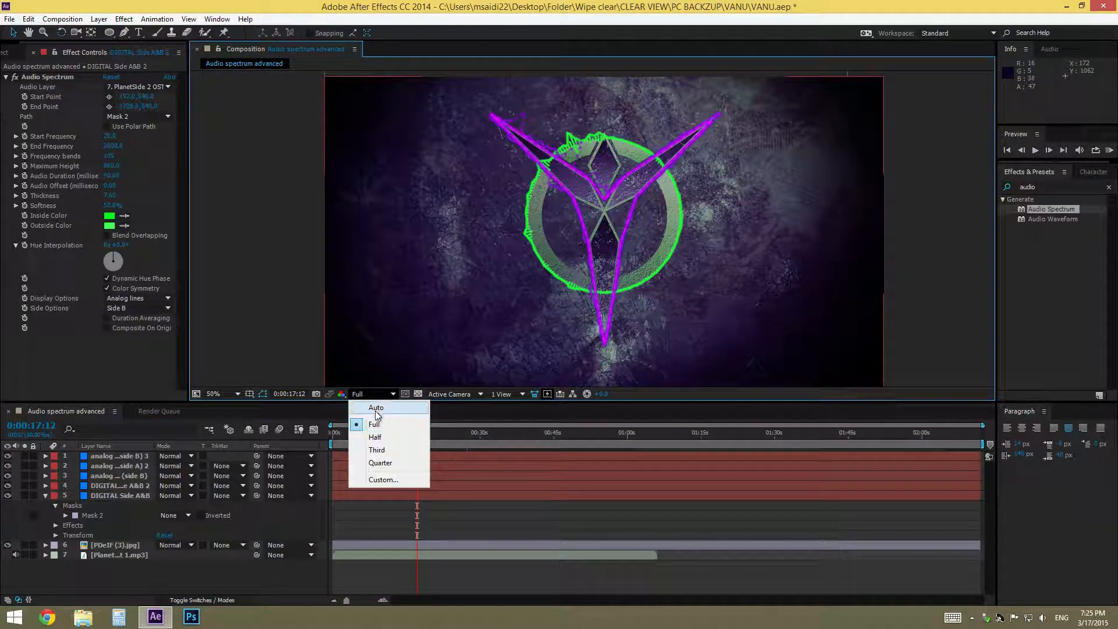
pyautogui.click(387, 463)
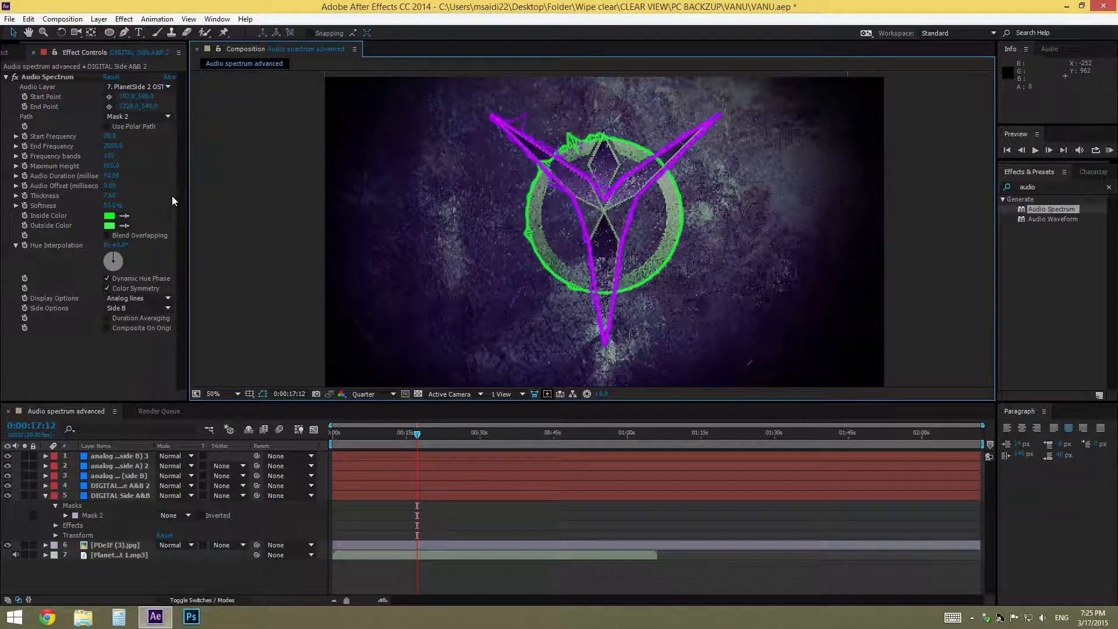
# - Rename the layer DIGITAL Side A&B 2 as "Analog lines SIde B"
pyautogui.click(119, 486)
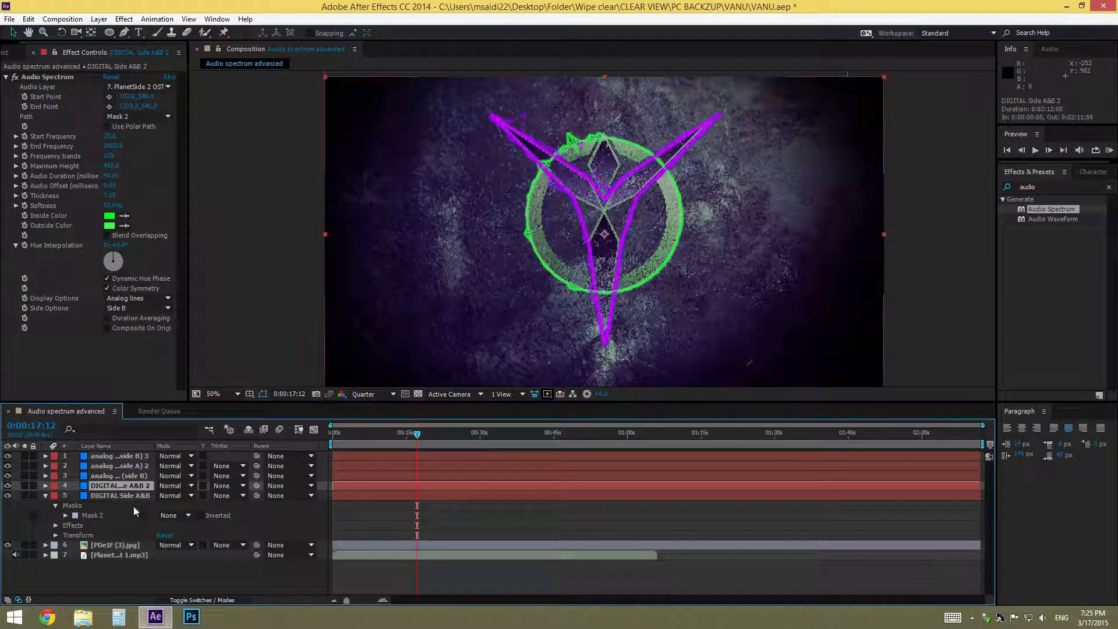
pyautogui.rightClick(117, 486)
pyautogui.click(160, 474)
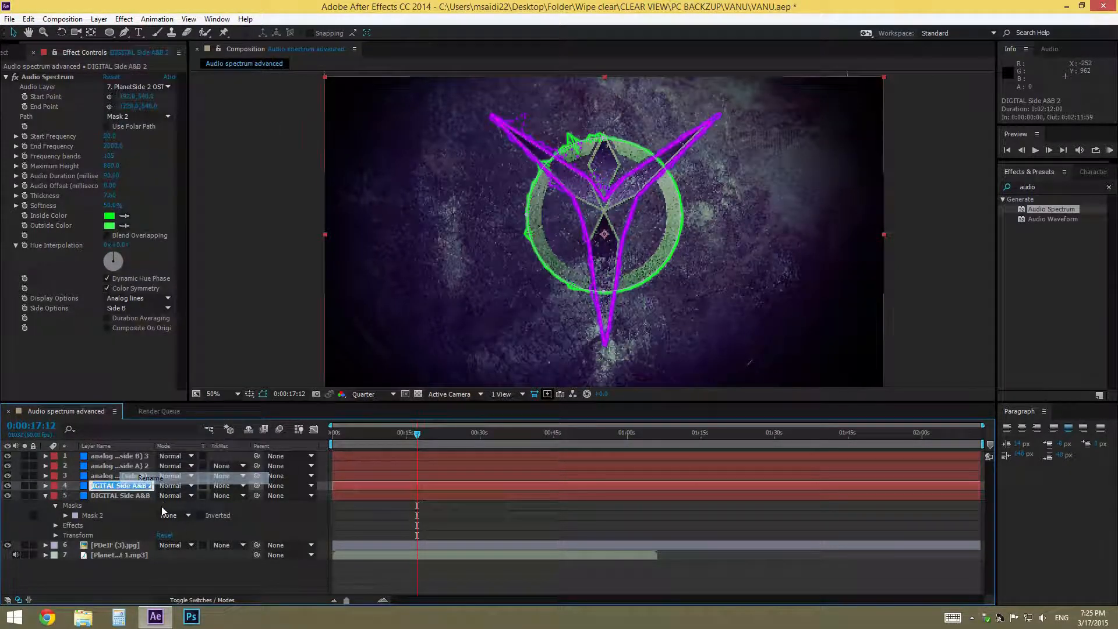
pyautogui.write('Analo')
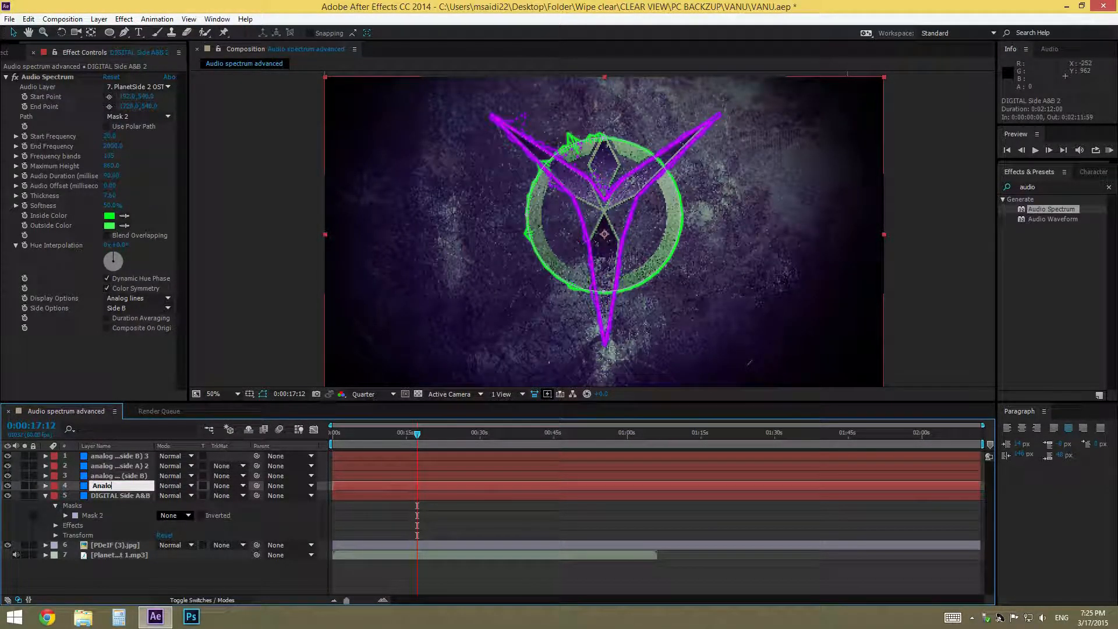
pyautogui.write('g lines Side B')
pyautogui.press('Return')
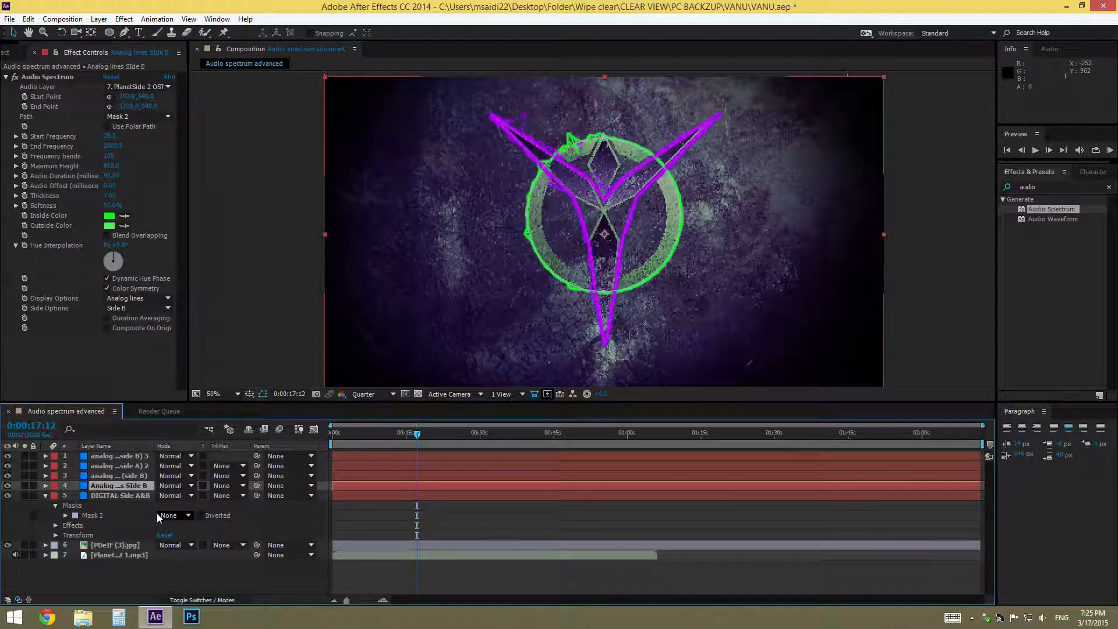
pyautogui.click(142, 506)
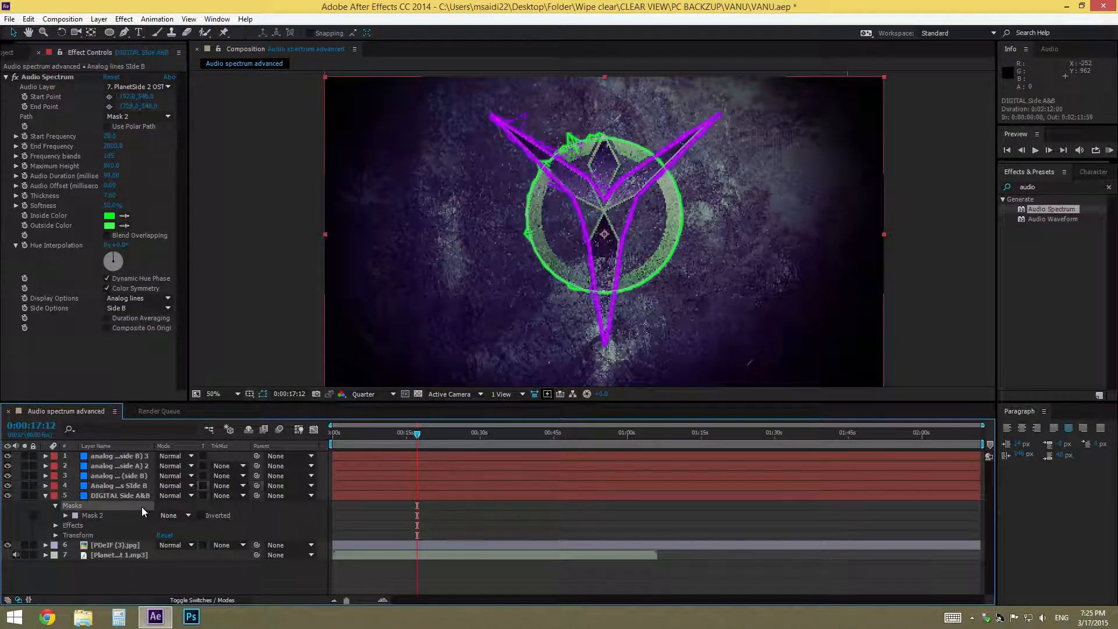
# - Duplicate the Analog lines SIde B layer and set the copy's Audio Spectrum to Analog dots on Side A
pyautogui.click(118, 488)
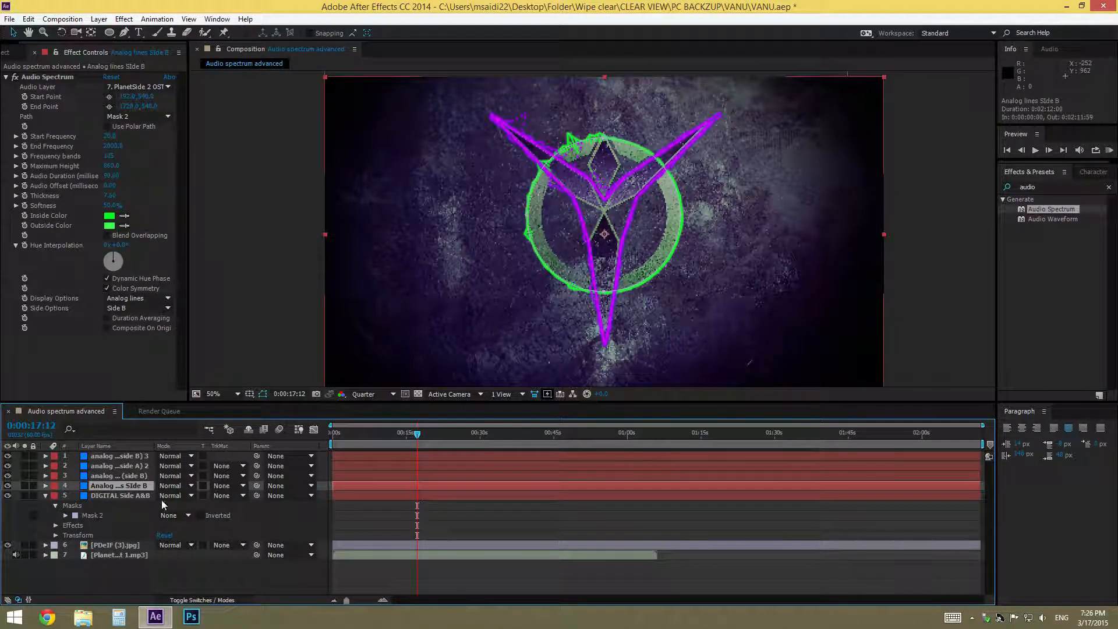
pyautogui.hotkey('ctrl', 'd')
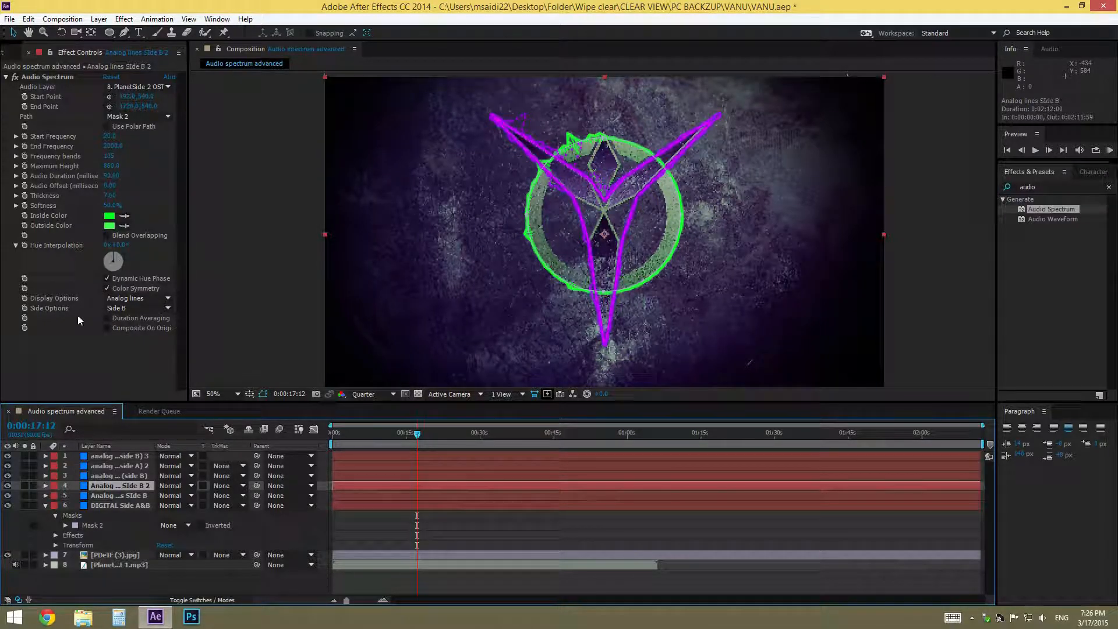
pyautogui.click(137, 298)
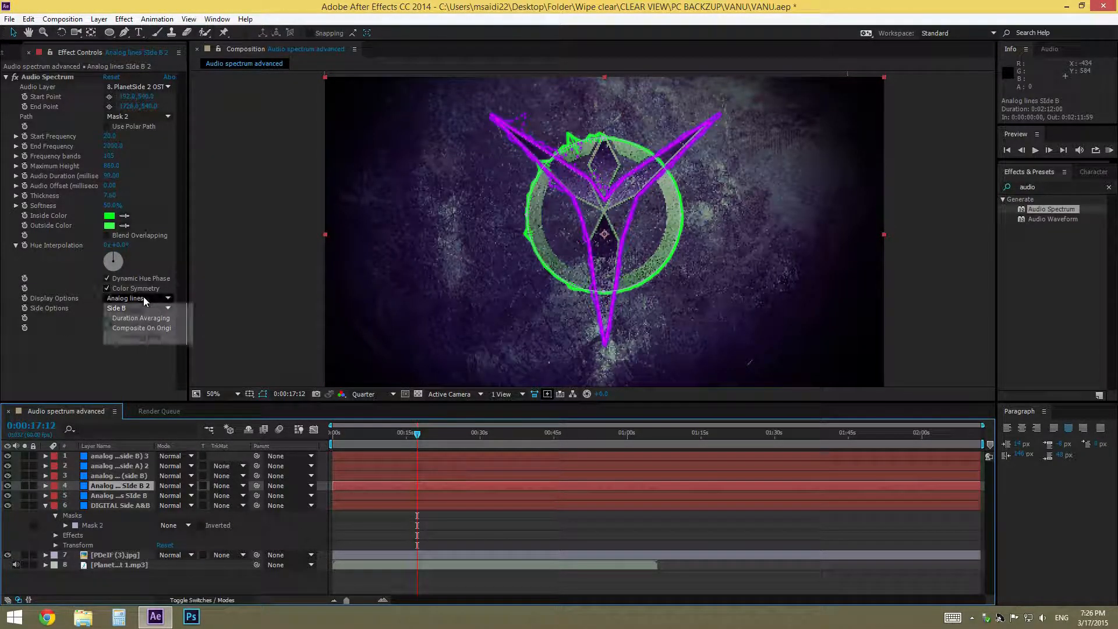
pyautogui.click(152, 338)
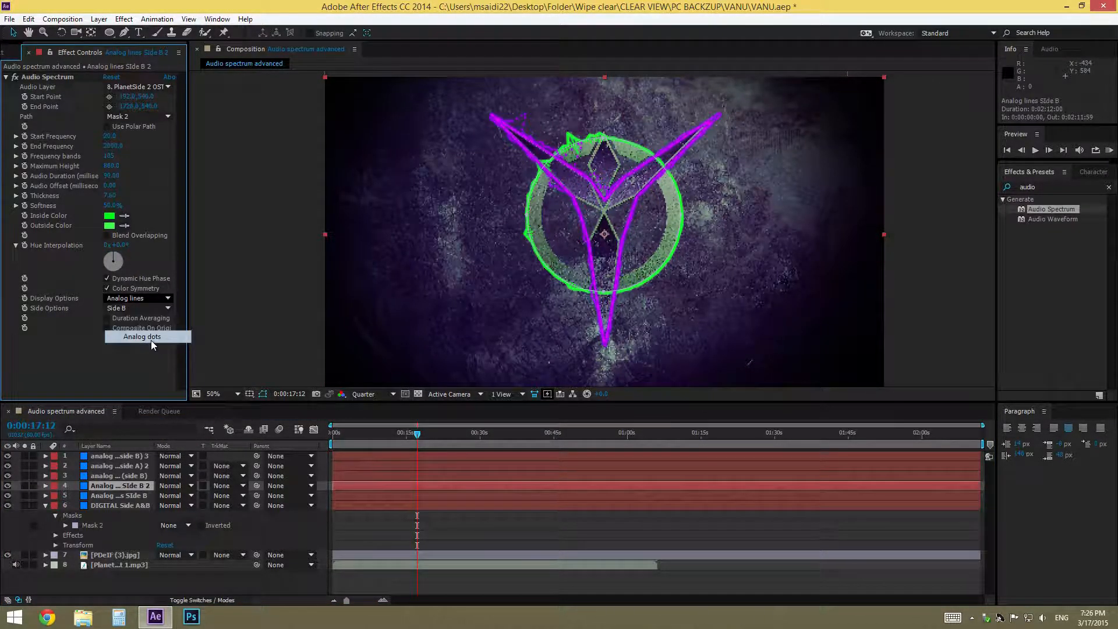
pyautogui.click(142, 308)
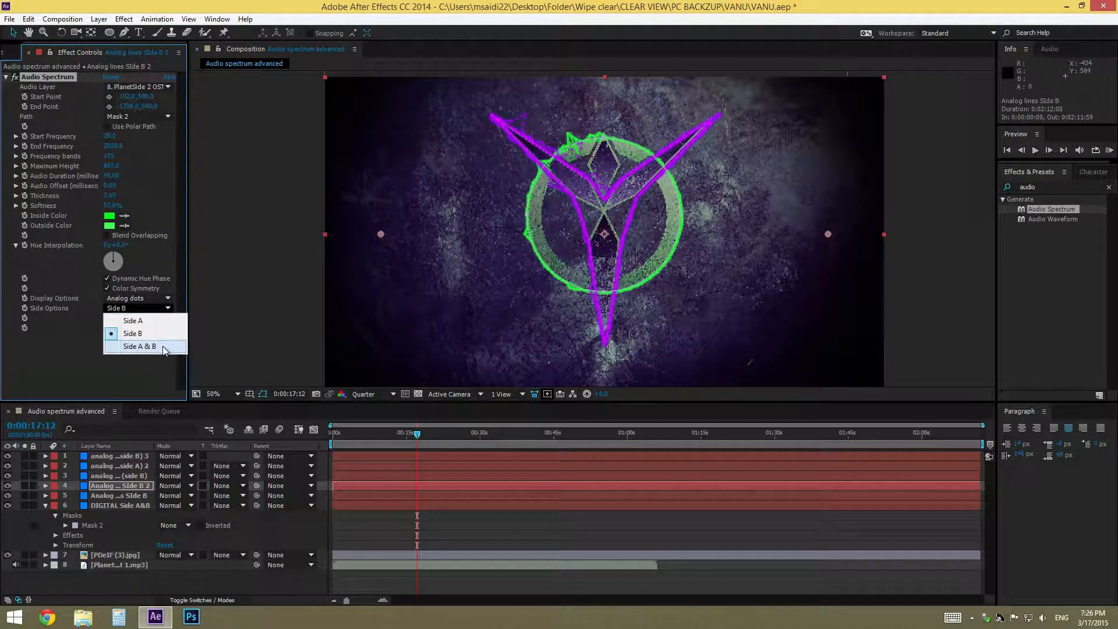
pyautogui.click(136, 321)
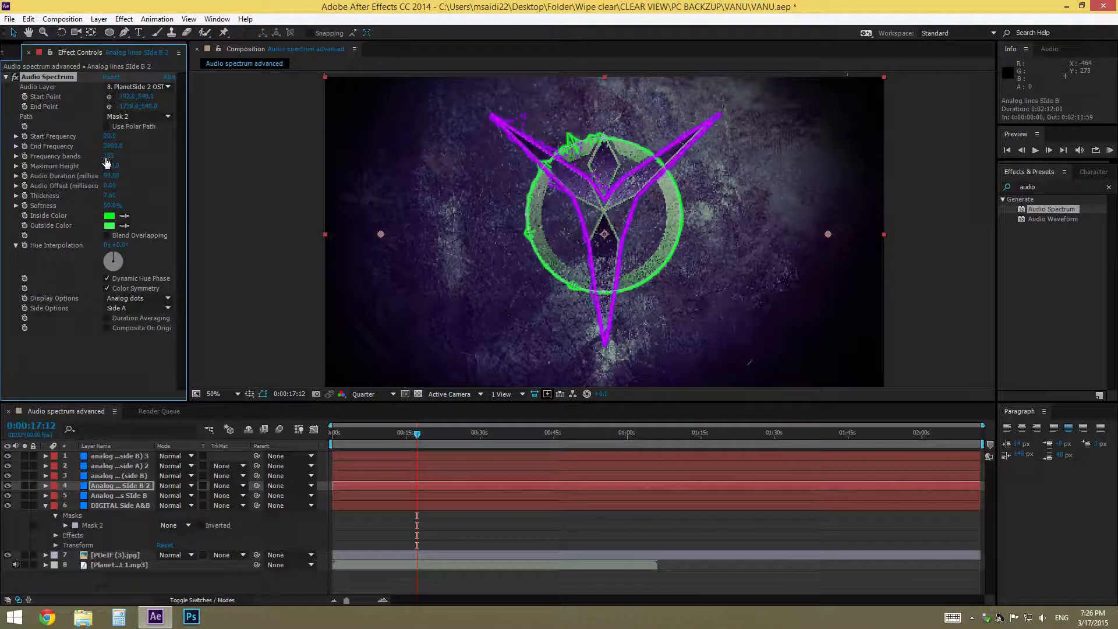
# - Try about 156 frequency bands and a much larger maximum height on the dots layer's Audio Spectrum
pyautogui.moveTo(112, 155); pyautogui.dragTo(124, 156)
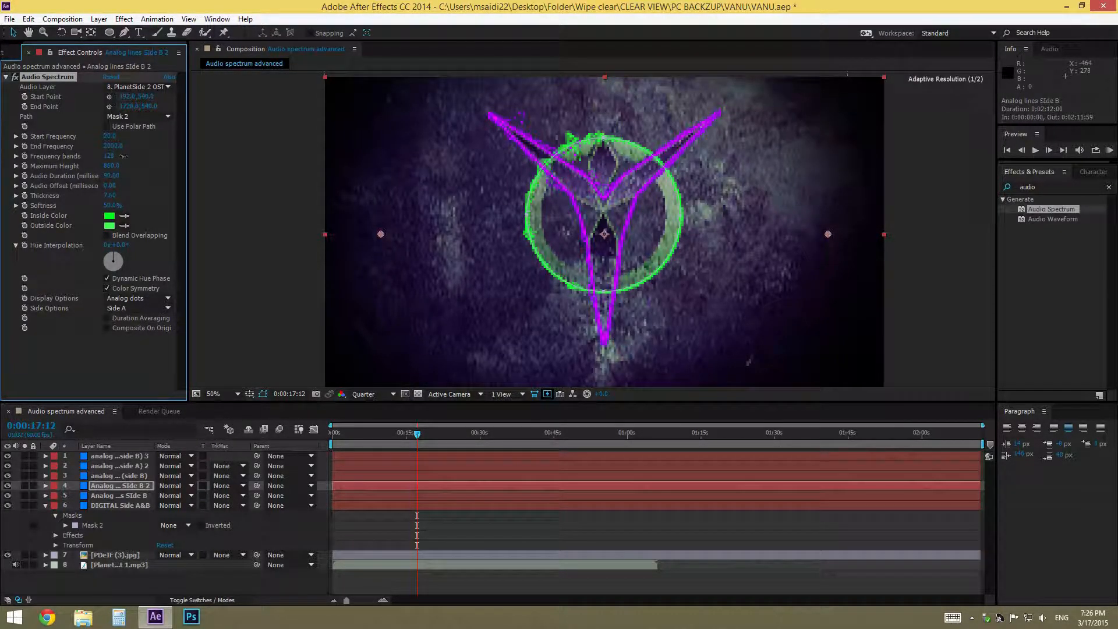
pyautogui.scroll(1, 419, 295)
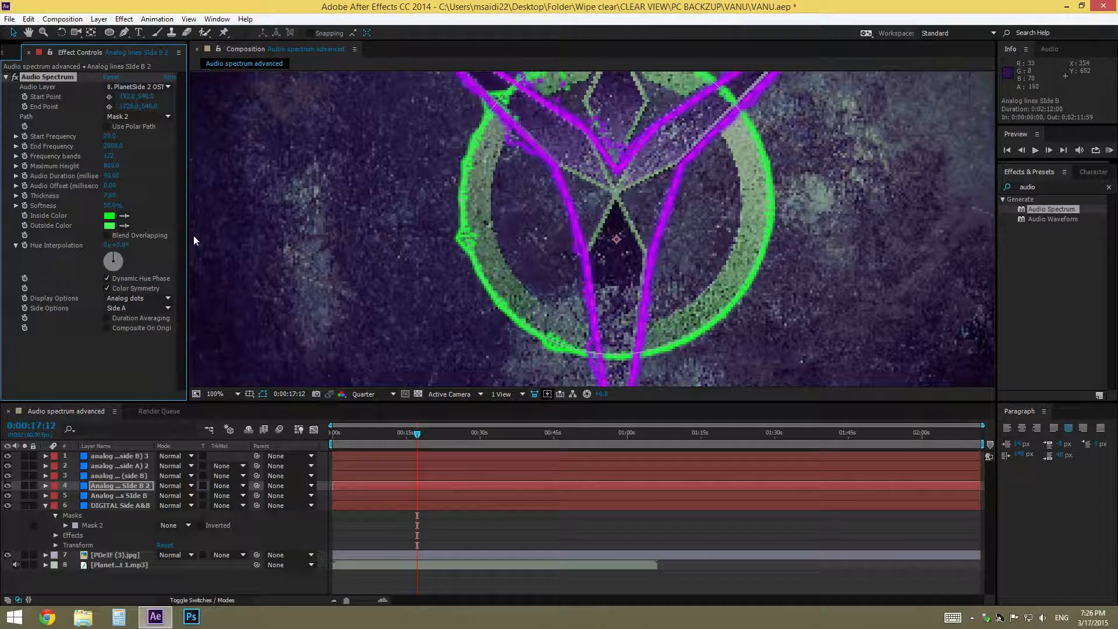
pyautogui.moveTo(111, 156); pyautogui.dragTo(238, 169)
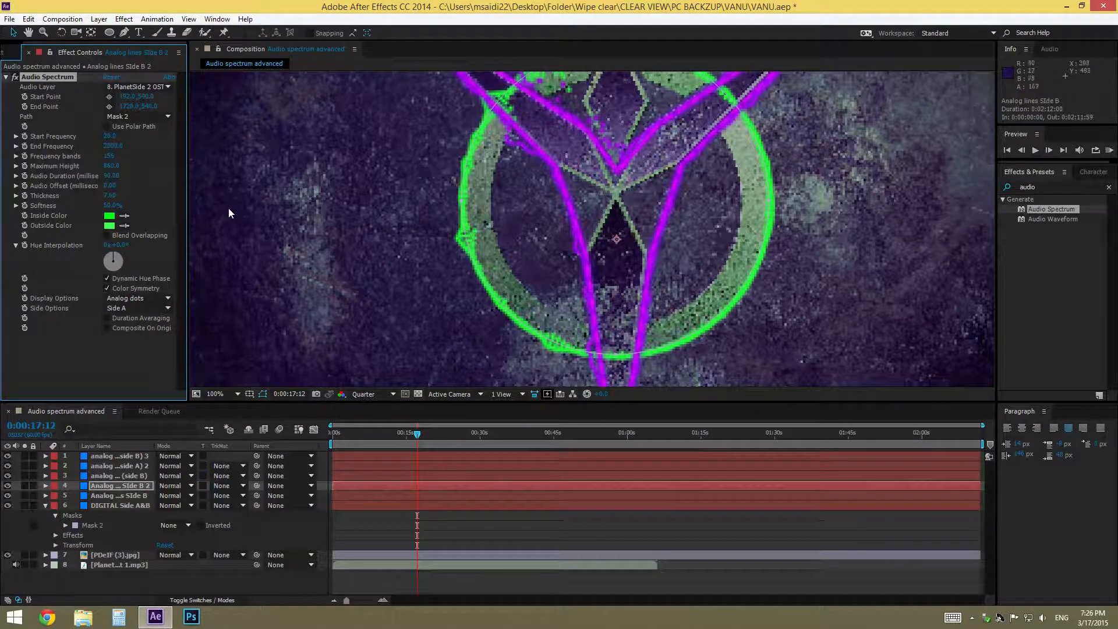
pyautogui.moveTo(110, 165); pyautogui.dragTo(165, 175)
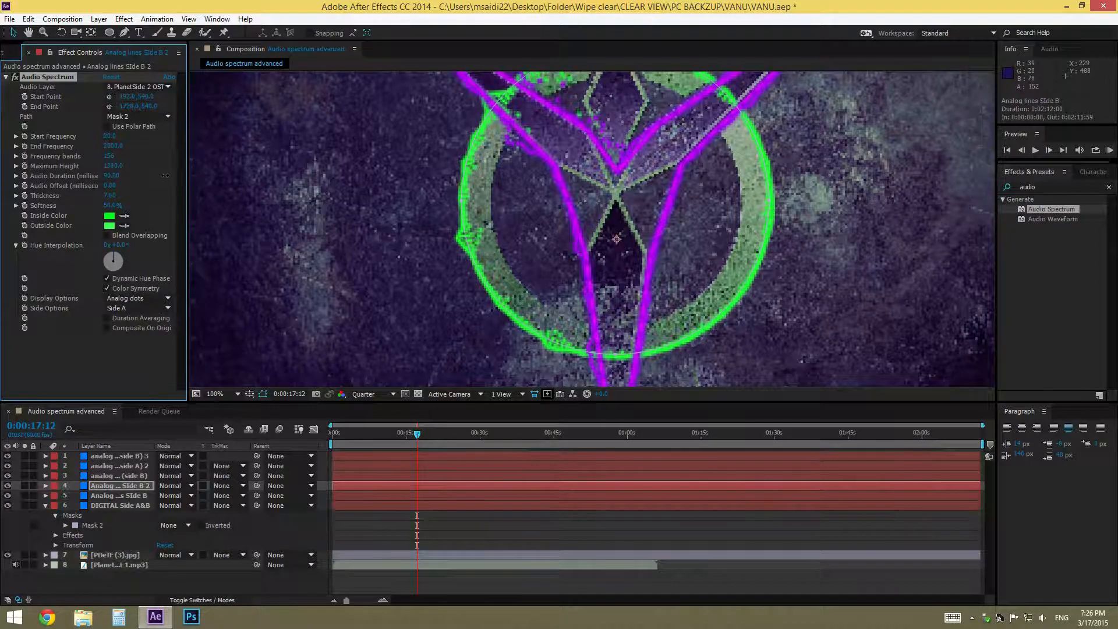
# - Switch the preview to Half resolution and set the dots layer's Audio Spectrum thickness to 5.5
pyautogui.click(363, 394)
pyautogui.click(381, 406)
pyautogui.scroll(-2, 421, 299)
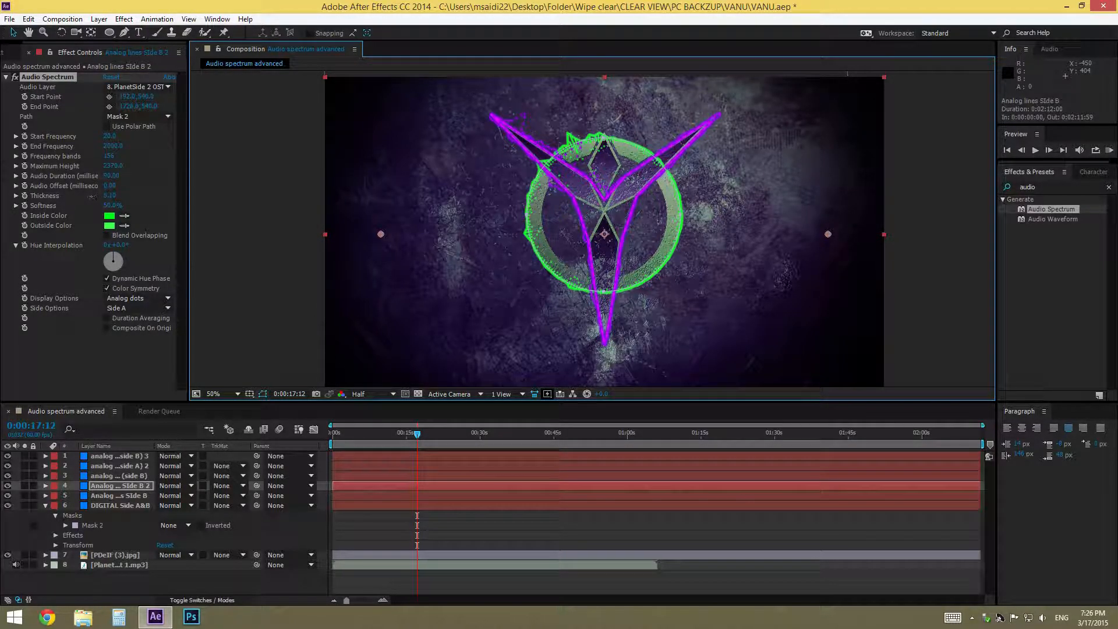
pyautogui.moveTo(85, 195); pyautogui.dragTo(69, 194)
pyautogui.moveTo(90, 196); pyautogui.dragTo(98, 200)
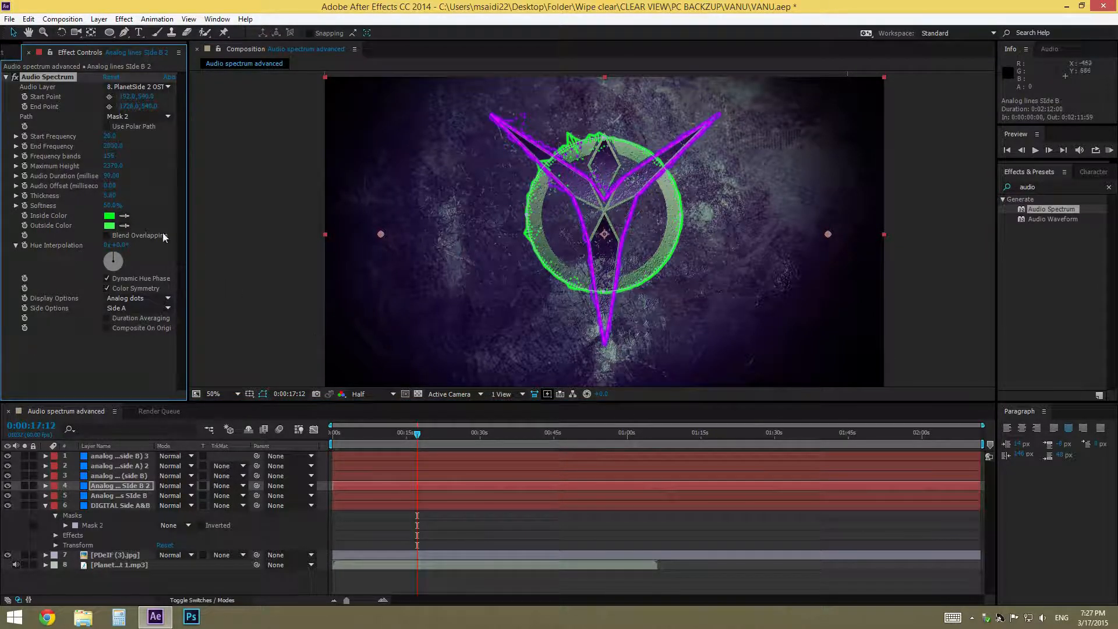
pyautogui.click(108, 195)
pyautogui.write('5.5')
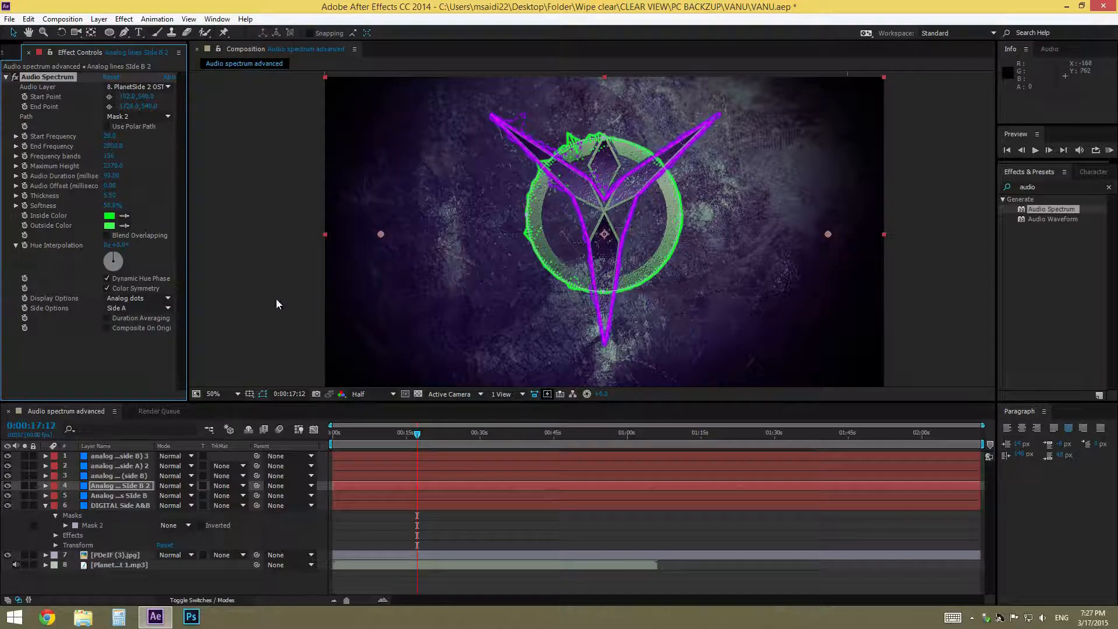
pyautogui.click(276, 299)
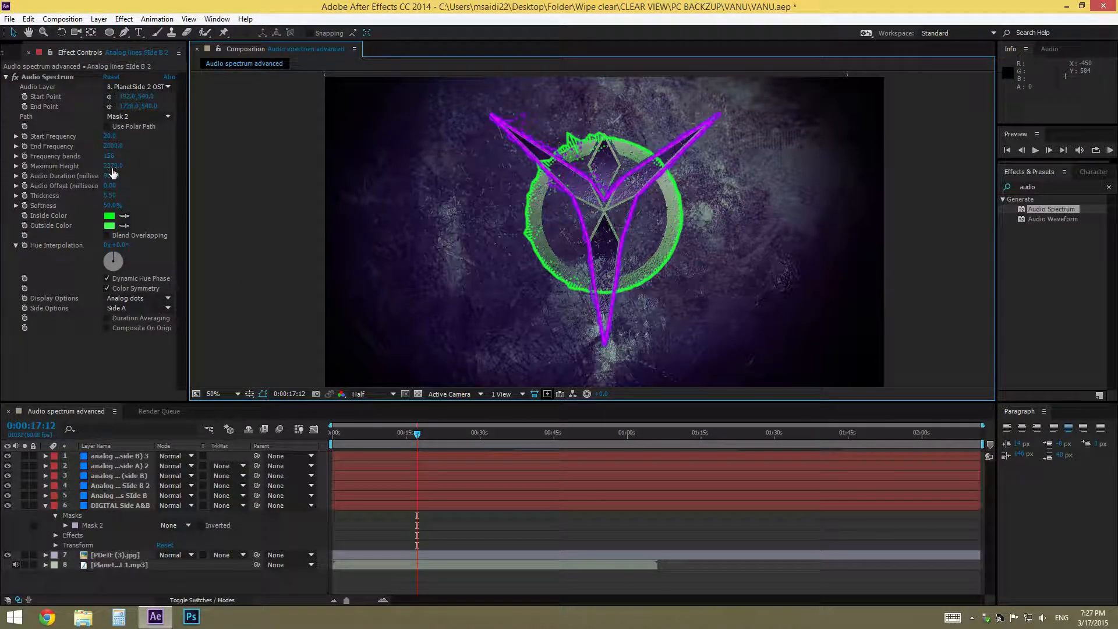
# - Try several larger maximum heights for the green analog dots, checking their spread inside the ring at 0:00:27:02
pyautogui.moveTo(113, 169); pyautogui.dragTo(1074, 277)
pyautogui.moveTo(1106, 231); pyautogui.dragTo(600, 279)
pyautogui.moveTo(418, 434); pyautogui.dragTo(465, 432)
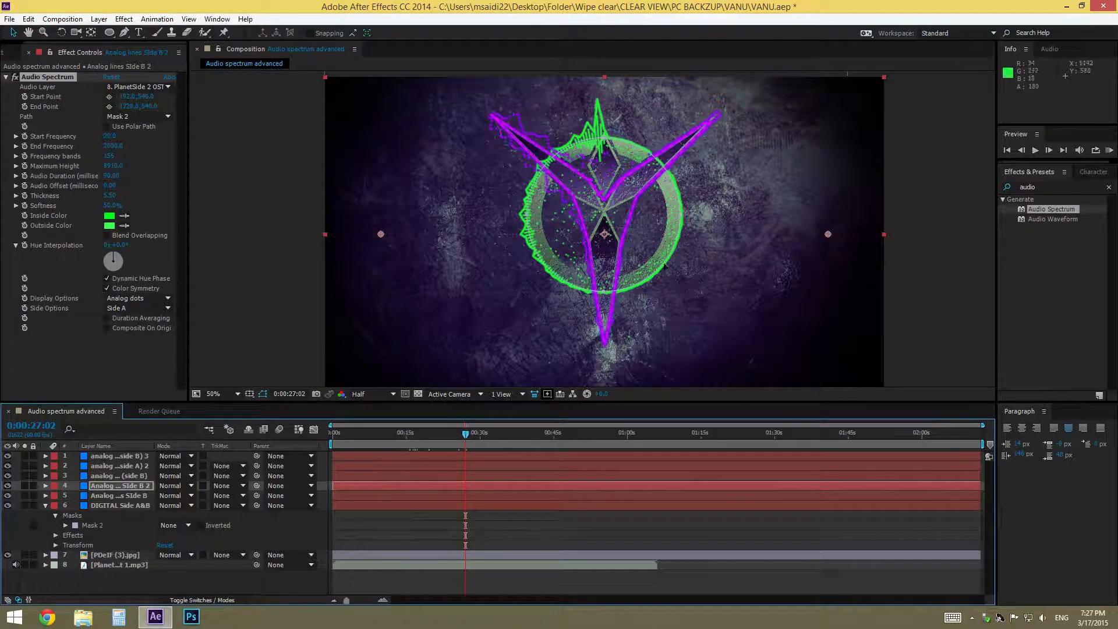
pyautogui.moveTo(106, 170); pyautogui.dragTo(1, 191)
pyautogui.moveTo(65, 186)
pyautogui.mouseDown()
pyautogui.moveTo(99, 176)
pyautogui.moveTo(63, 185)
pyautogui.mouseUp()
pyautogui.click(110, 166)
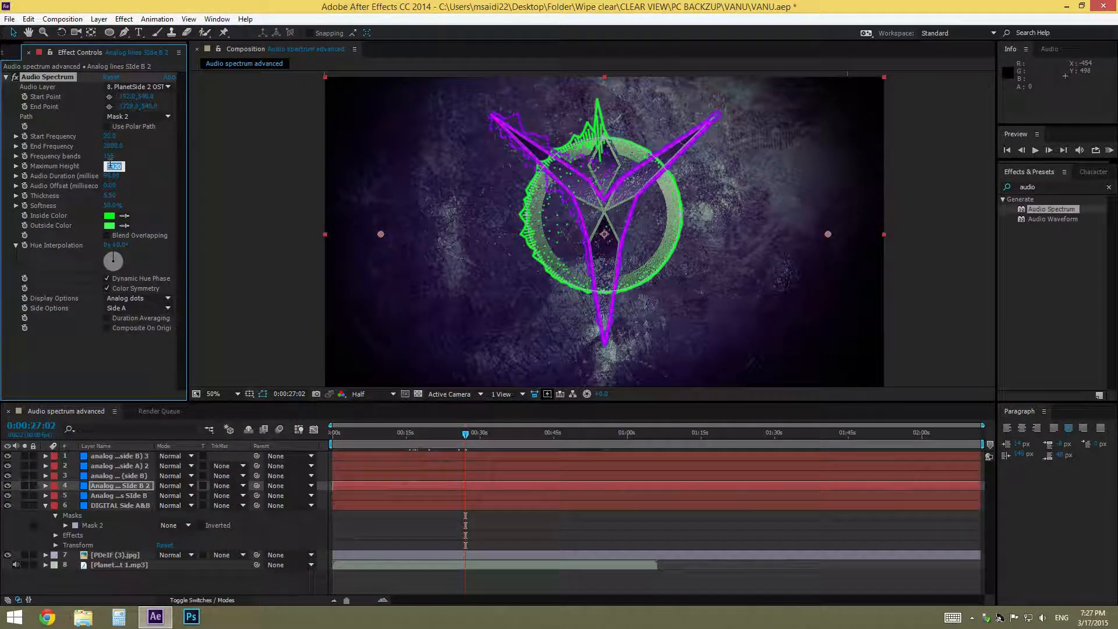
pyautogui.write('3520')
pyautogui.press('Return')
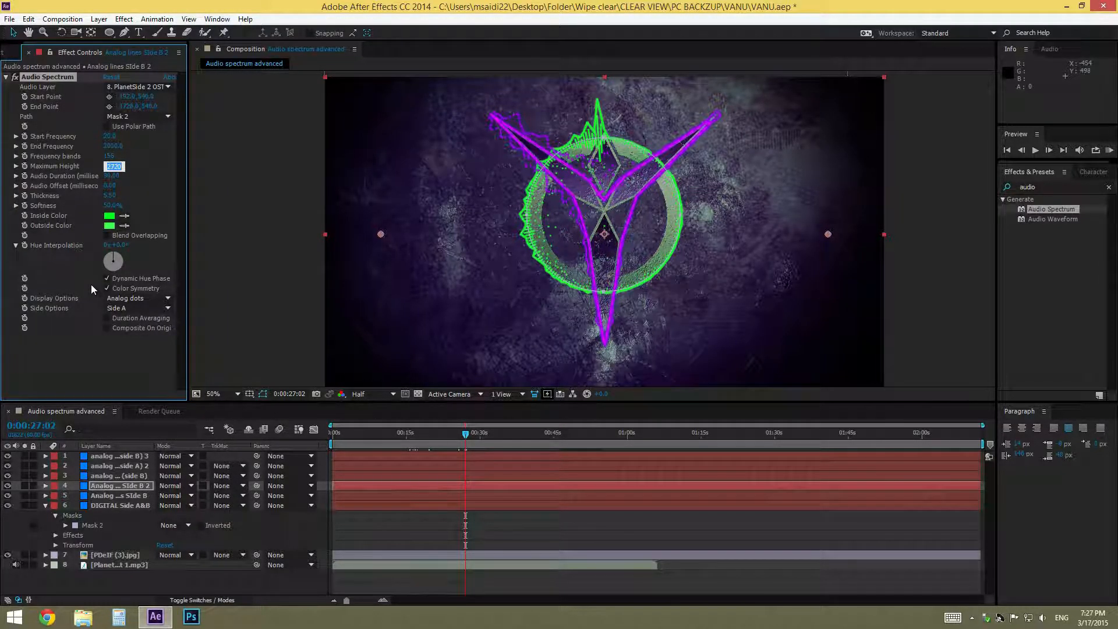
# - Set the maximum height of the green analog dots' Audio Spectrum to 1720
pyautogui.write('2320')
pyautogui.press('Return')
pyautogui.write('1720')
pyautogui.press('Return')
pyautogui.click(264, 329)
# - Raise the green analog dots' frequency bands, checking the spectrum at 0:00:31:19 and 0:00:45:25
pyautogui.click(483, 434)
pyautogui.moveTo(501, 445)
pyautogui.mouseDown()
pyautogui.moveTo(512, 443)
pyautogui.moveTo(487, 445)
pyautogui.mouseUp()
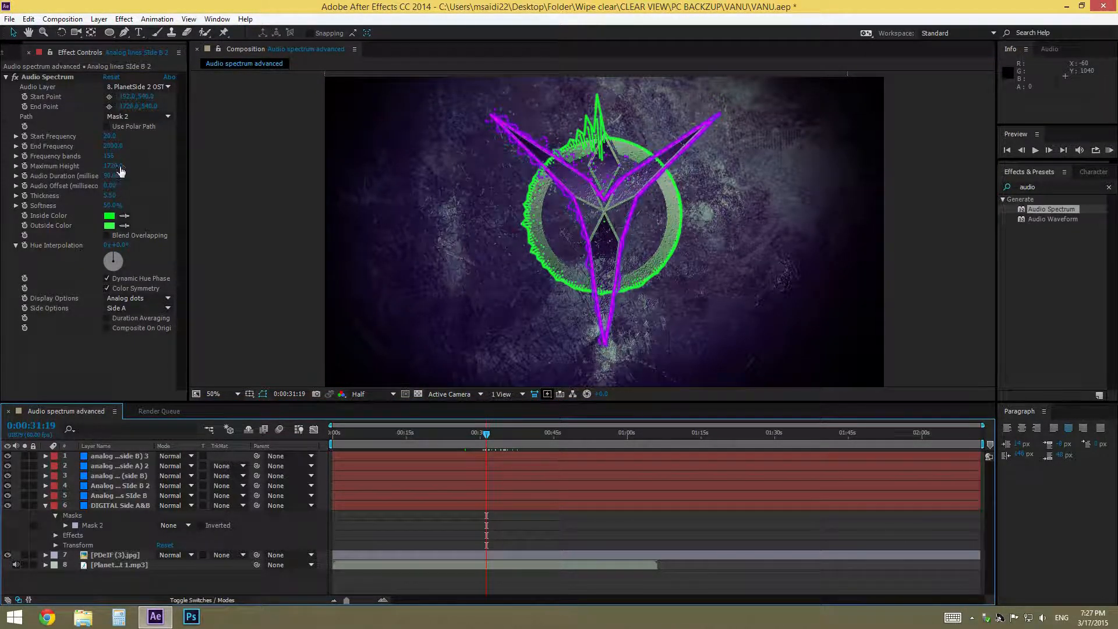
pyautogui.moveTo(113, 161); pyautogui.dragTo(153, 162)
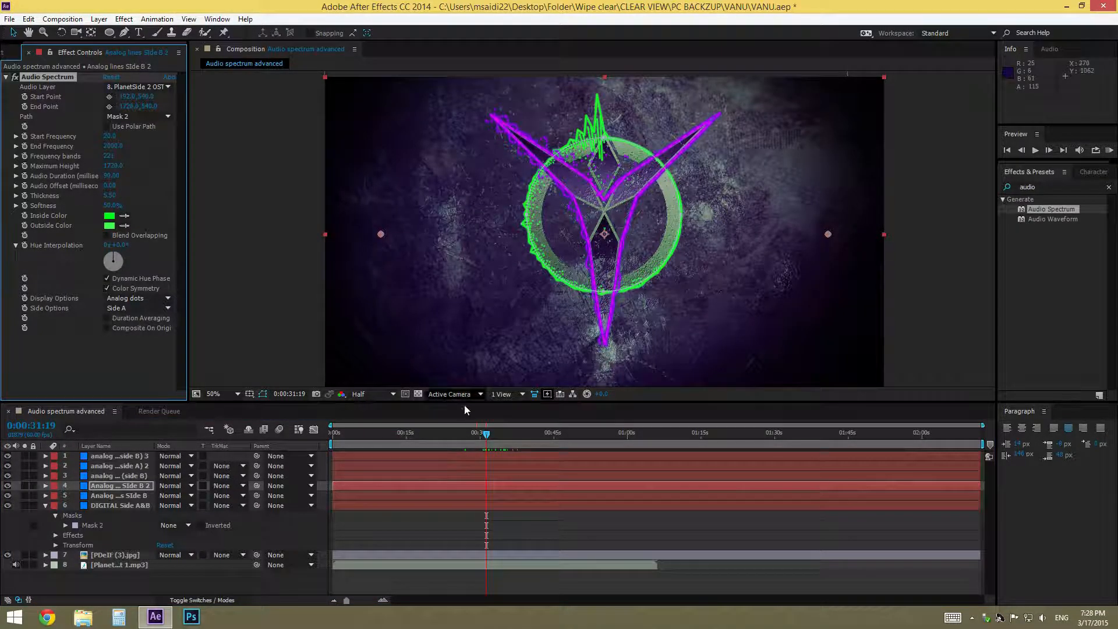
pyautogui.moveTo(481, 456); pyautogui.dragTo(556, 484)
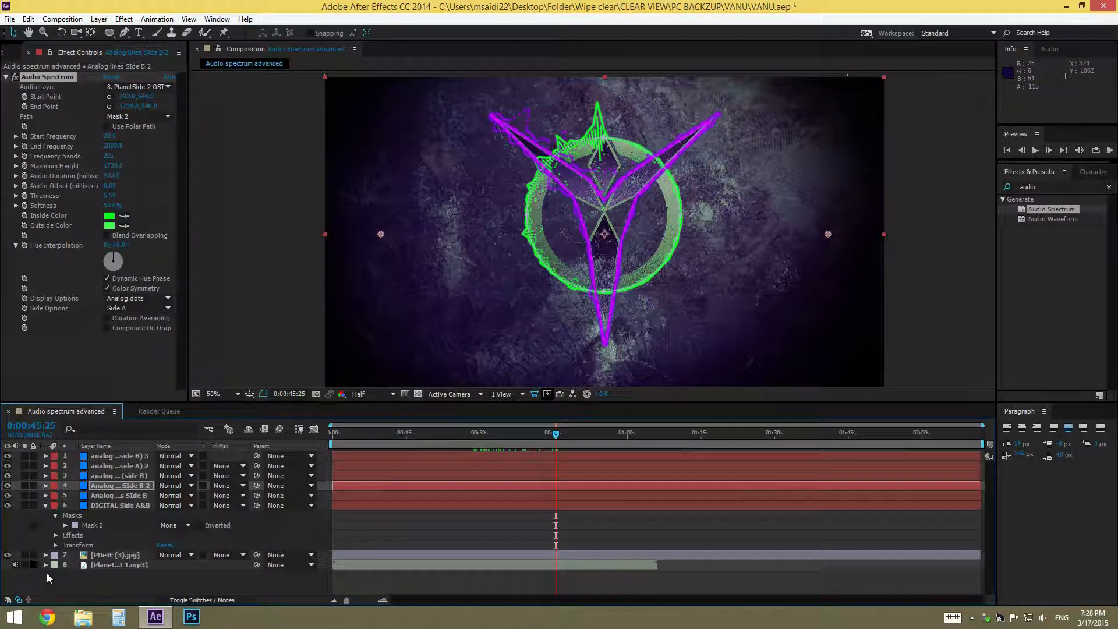
# - Lower the opacity of the PDeIF (3).jpg background layer strongly and check the darkened composition at 0:00:34:16
pyautogui.click(45, 554)
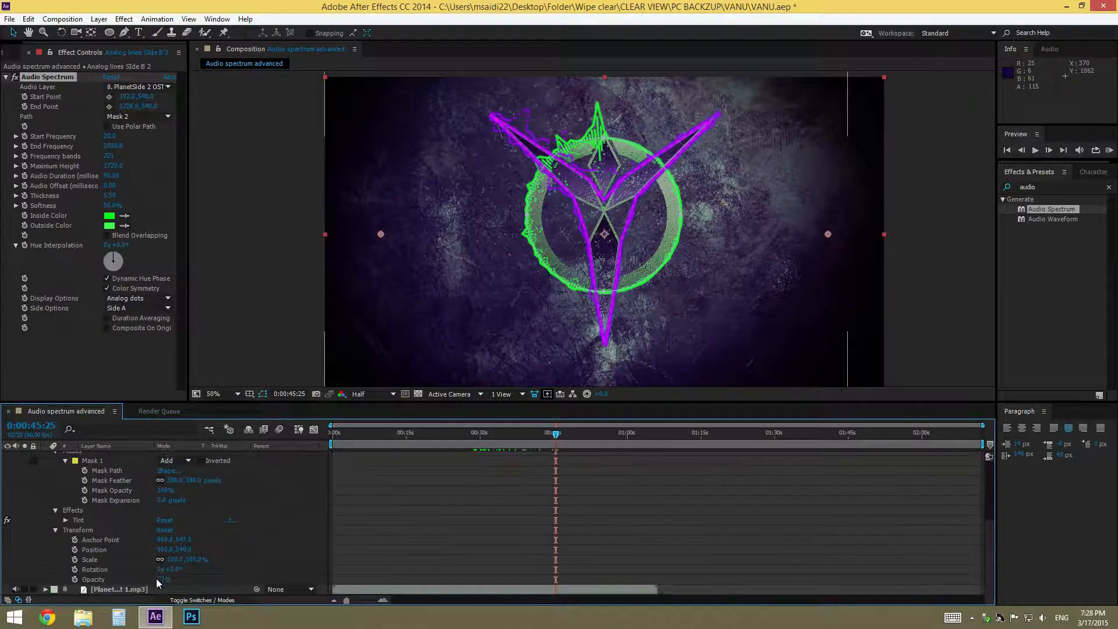
pyautogui.click(163, 579)
pyautogui.moveTo(165, 579); pyautogui.dragTo(135, 579)
pyautogui.moveTo(553, 432); pyautogui.dragTo(502, 432)
pyautogui.click(292, 310)
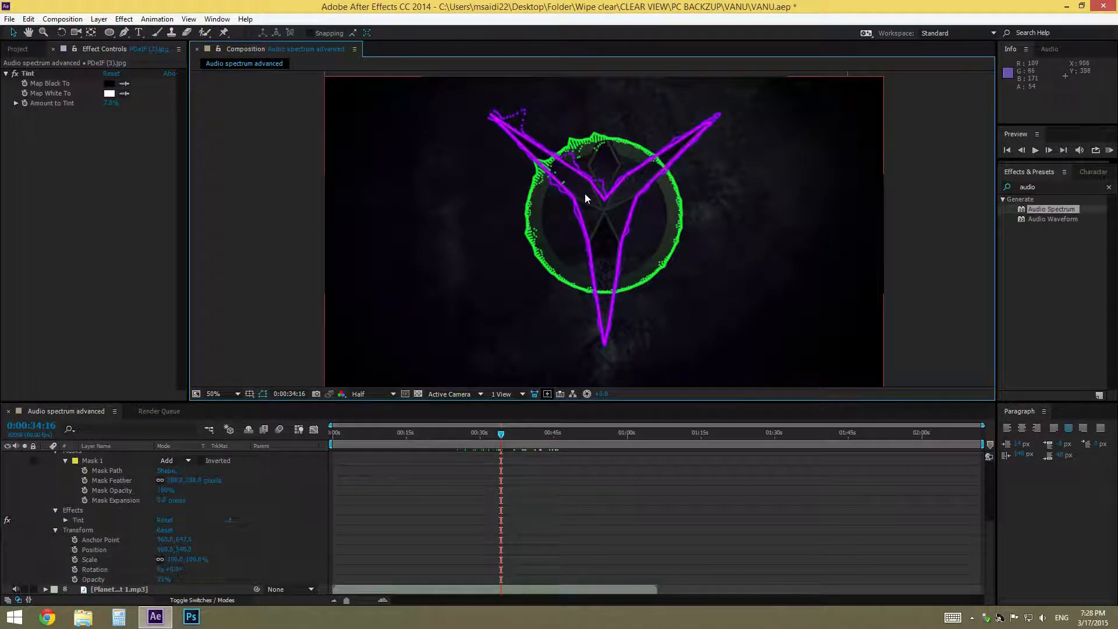
# - Examine the glowing spectrum layers against the darkened background at 0:00:29:39, with the purple side B dots layer selected for a while
pyautogui.press(',')
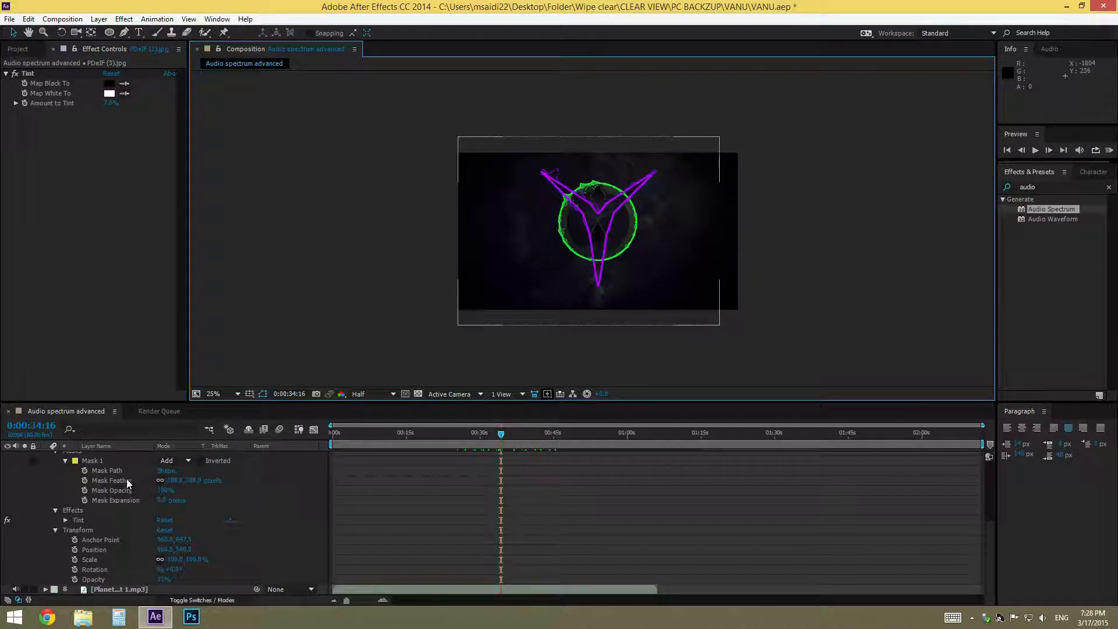
pyautogui.scroll(4, 109, 523)
pyautogui.click(114, 505)
pyautogui.click(117, 476)
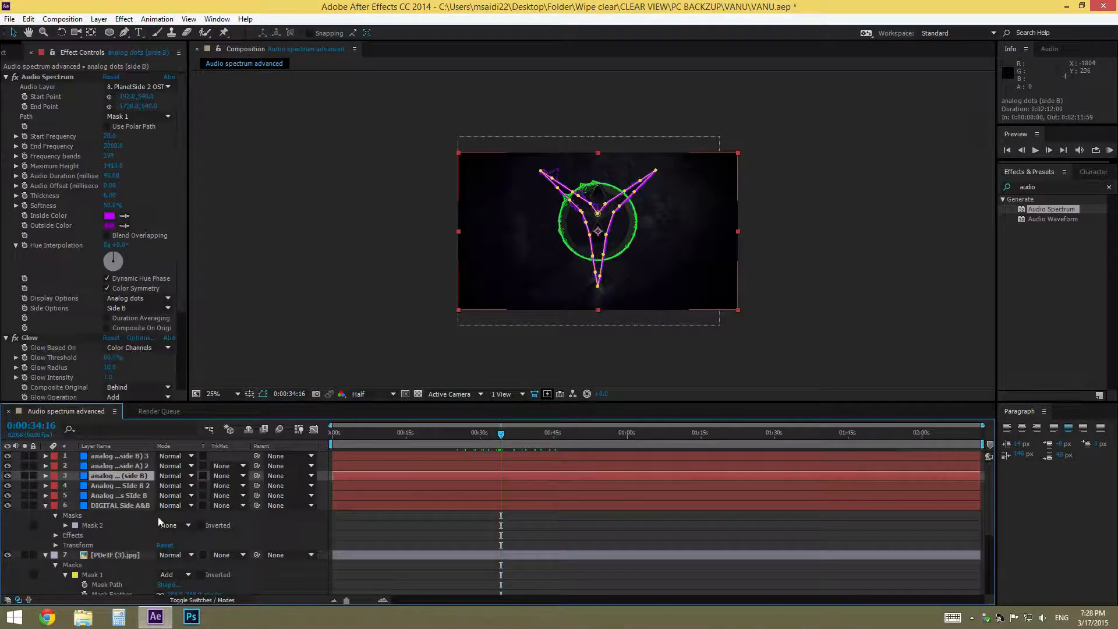
pyautogui.moveTo(522, 432); pyautogui.dragTo(477, 457)
pyautogui.press('/')
pyautogui.press(',')
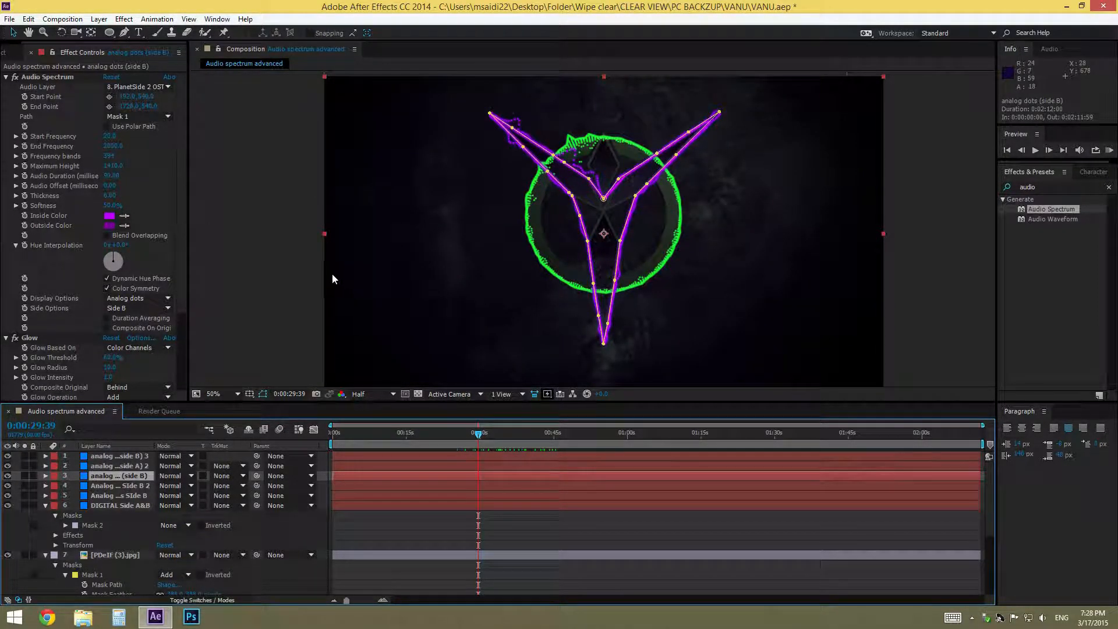
pyautogui.click(277, 303)
pyautogui.press(',')
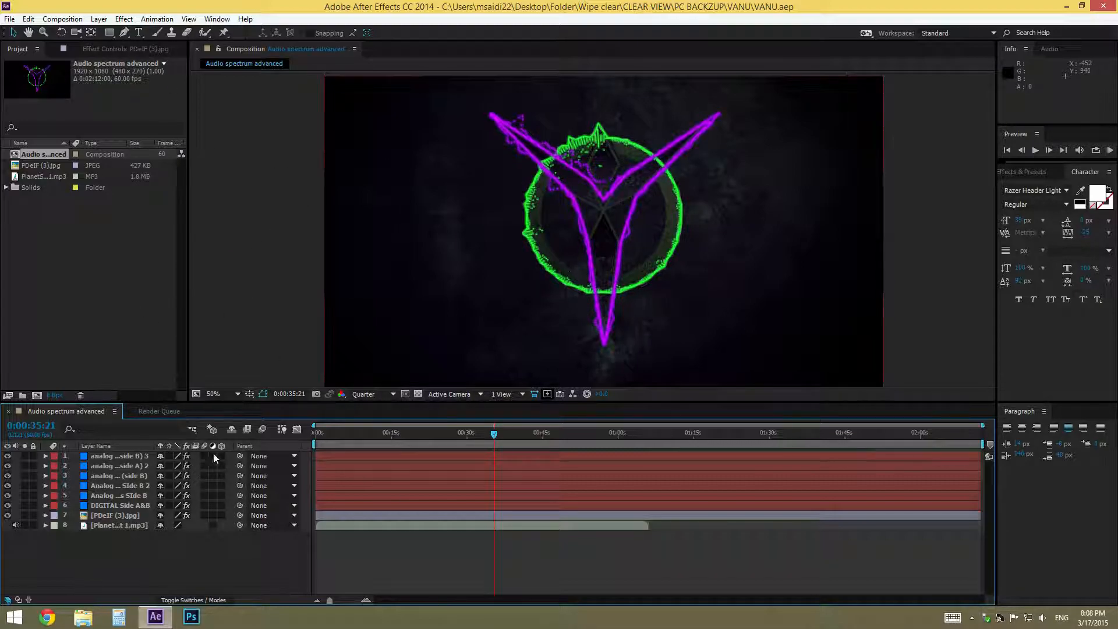
# - Select the PlanetSide 2 OST audio layer in the composition
pyautogui.click(117, 526)
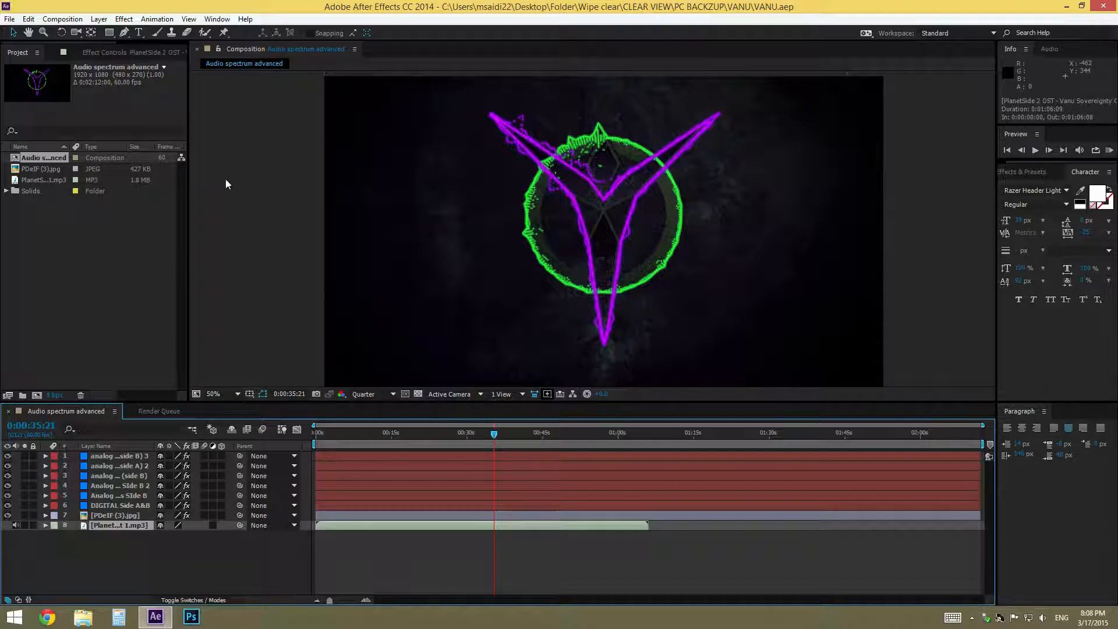
# - Start an empty shape layer above the spectrum layers with the Pen tool, with no other layer selected
pyautogui.click(121, 459)
pyautogui.click(121, 527)
pyautogui.click(124, 456)
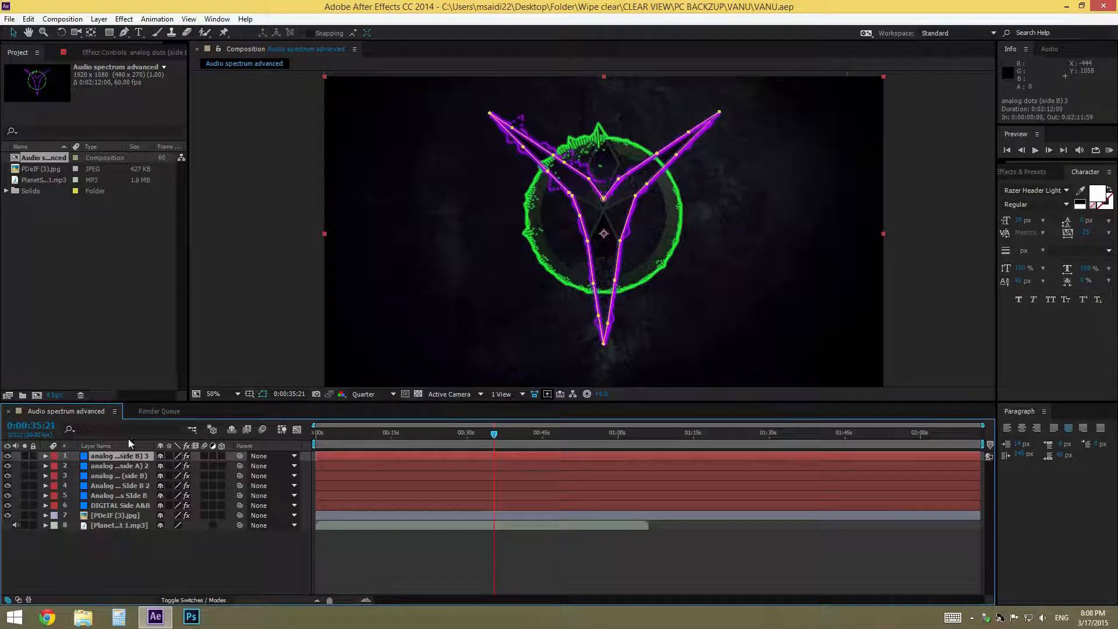
pyautogui.click(130, 561)
pyautogui.click(124, 33)
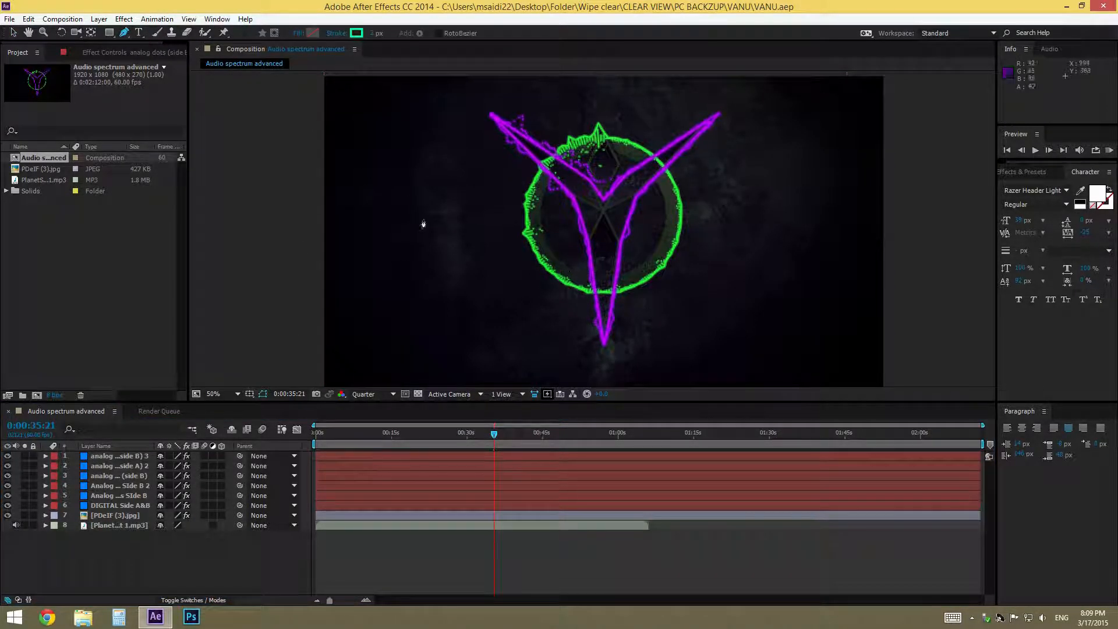
pyautogui.click(878, 85)
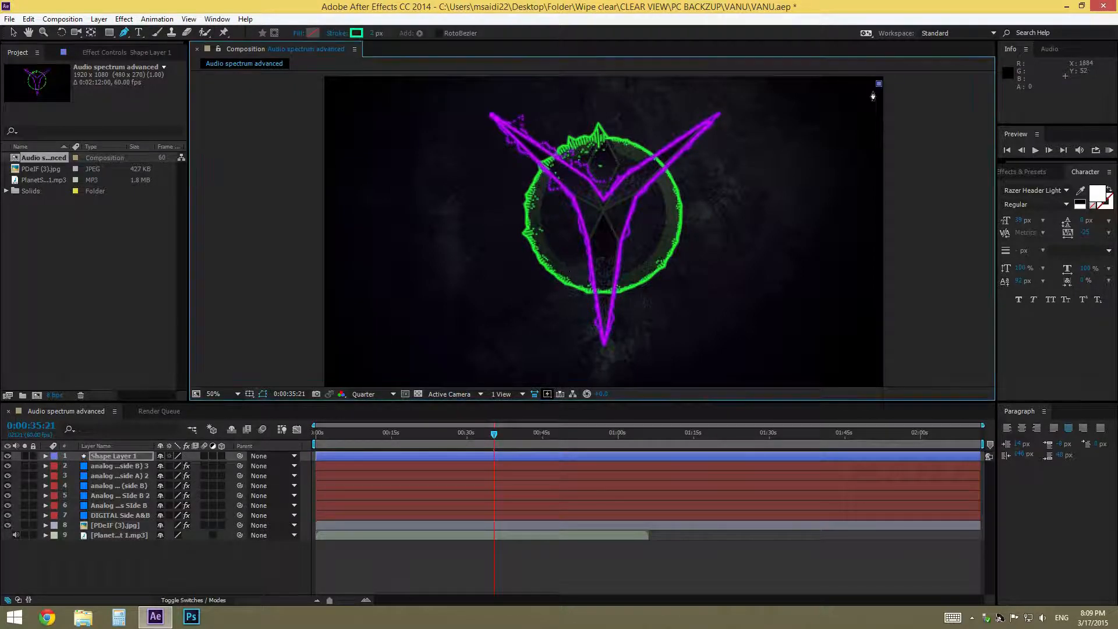
pyautogui.hotkey('ctrl', 'z')
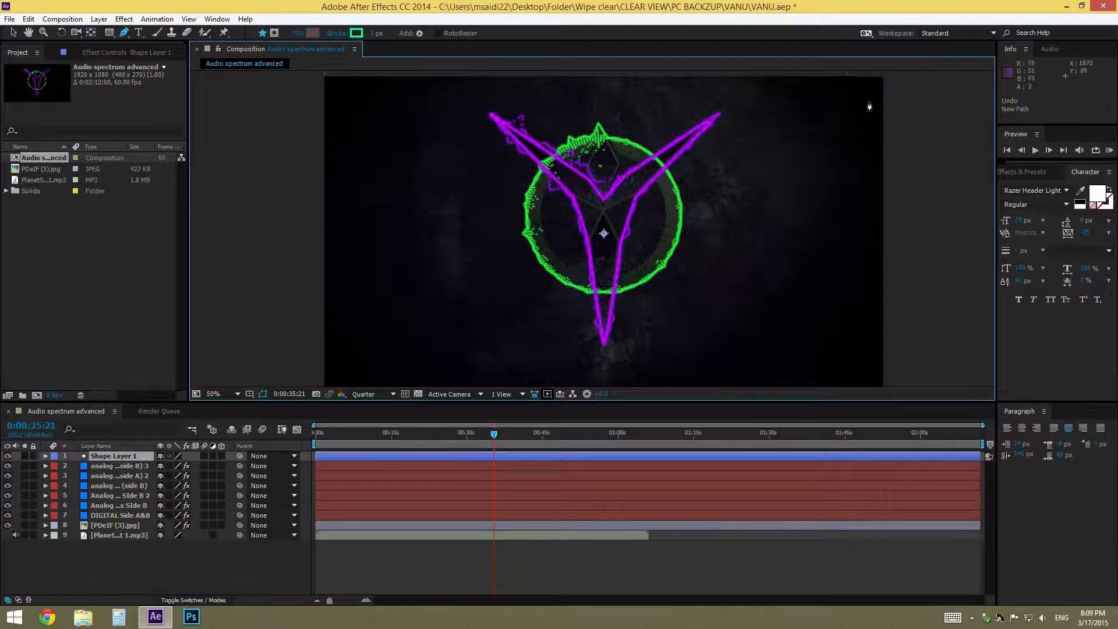
pyautogui.click(872, 86)
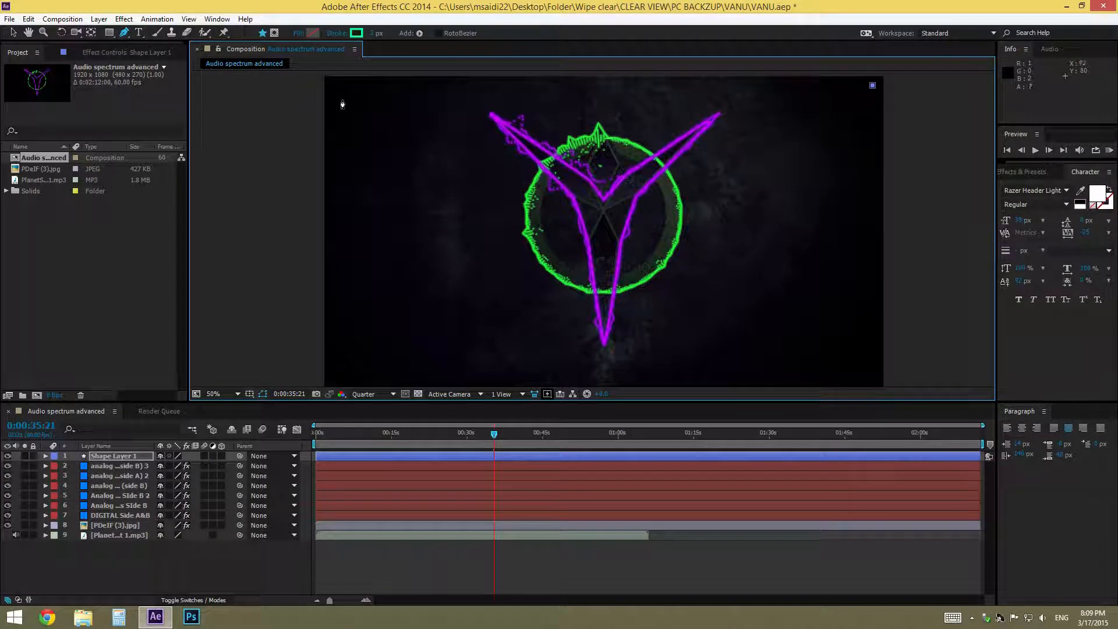
pyautogui.click(333, 87)
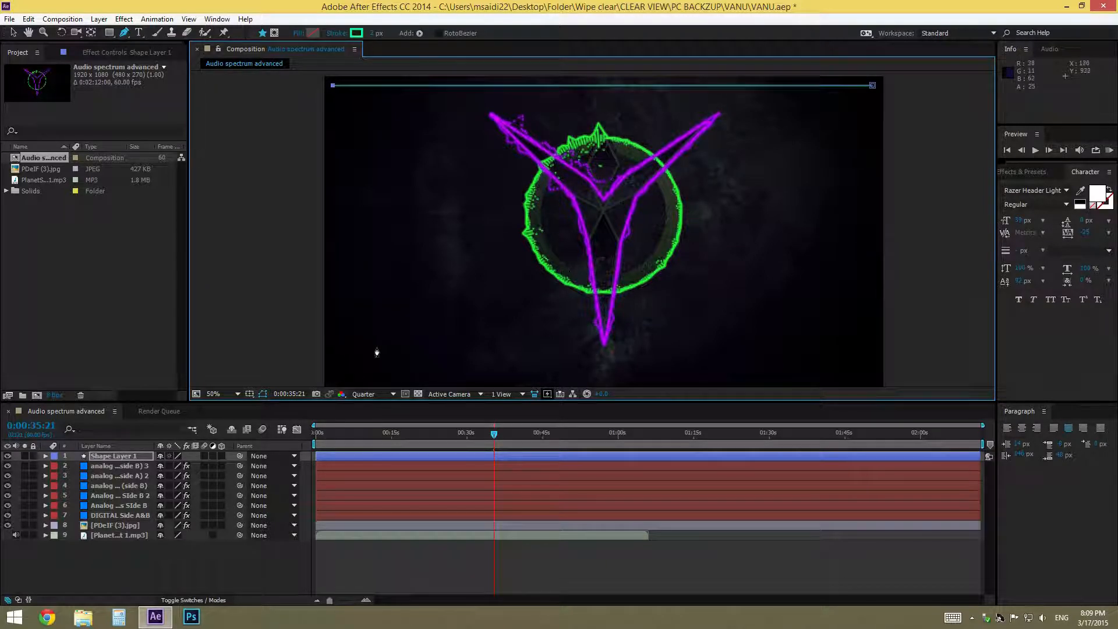
pyautogui.press(',')
pyautogui.click(463, 304)
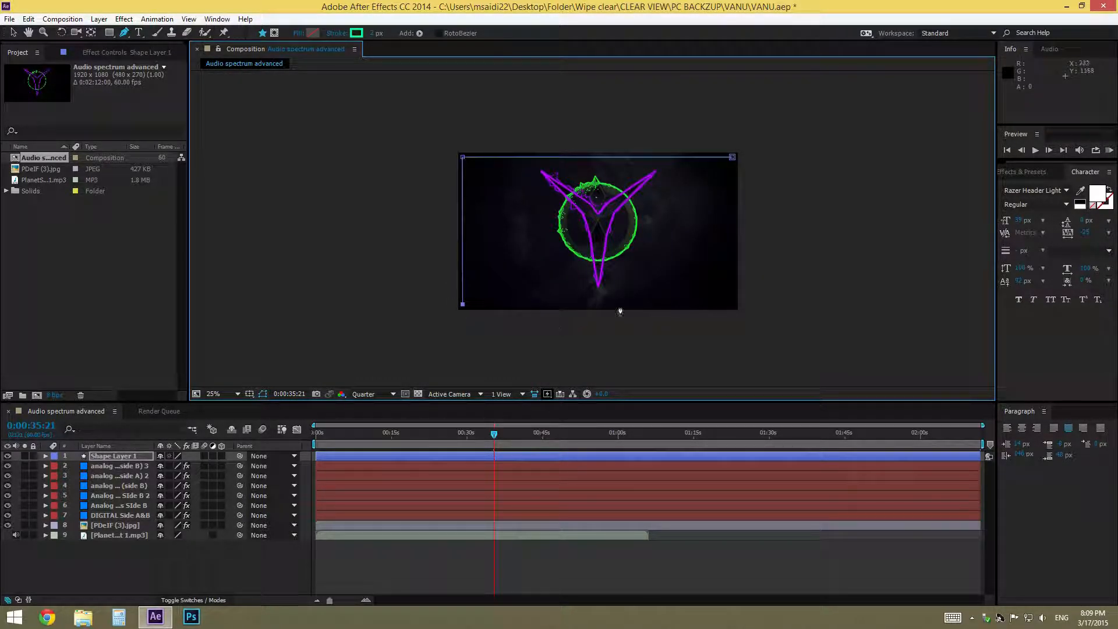
pyautogui.hotkey('ctrl', 'z')
pyautogui.click(462, 304)
pyautogui.moveTo(464, 304); pyautogui.dragTo(464, 300)
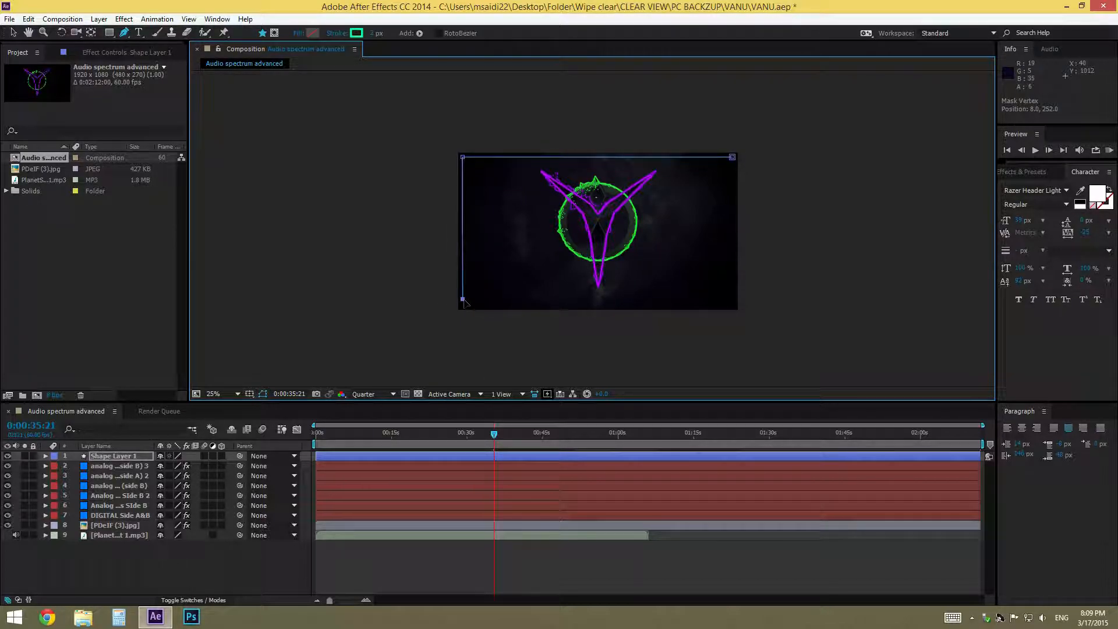
pyautogui.hotkey('ctrl', 'z')
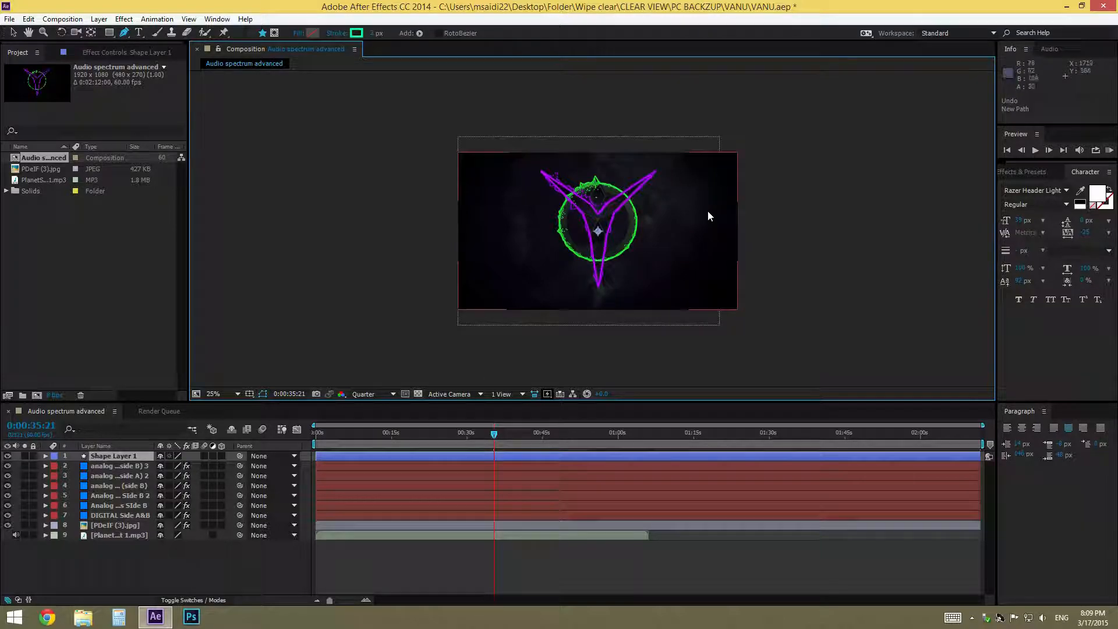
pyautogui.press('.')
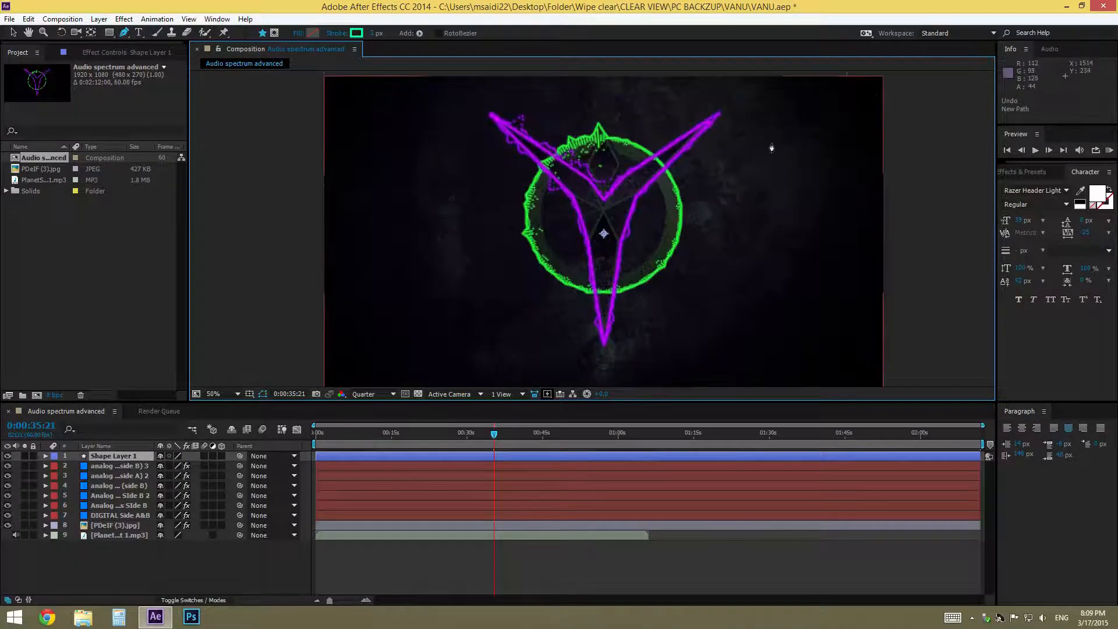
# - Draw a closed rectangular frame path just inside the composition's edges and align its lower-right corner
pyautogui.click(861, 85)
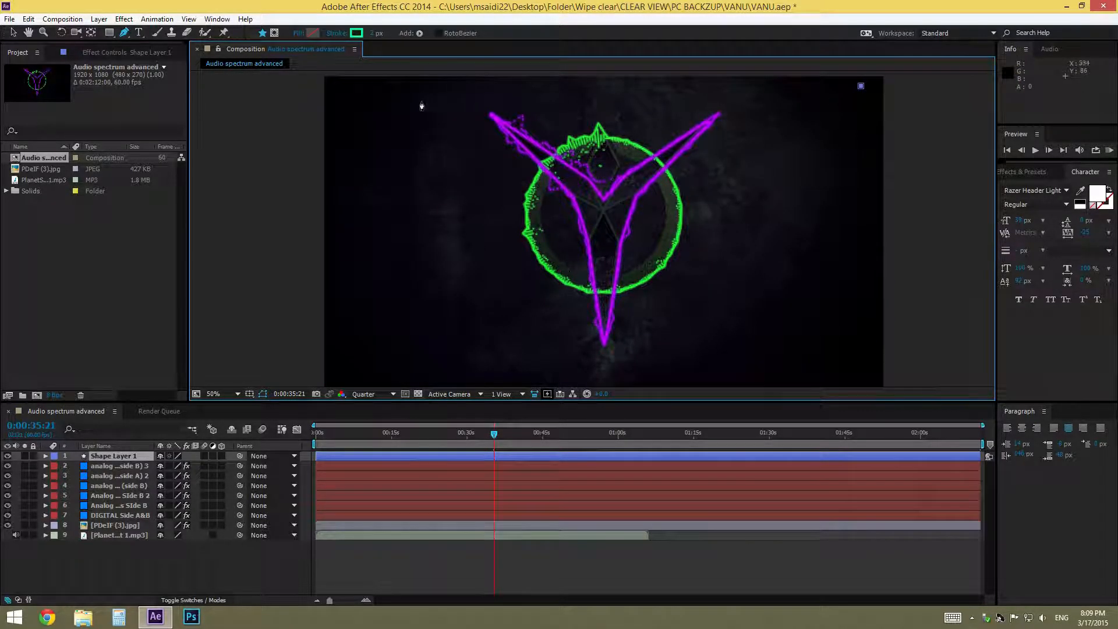
pyautogui.click(344, 86)
pyautogui.press(',')
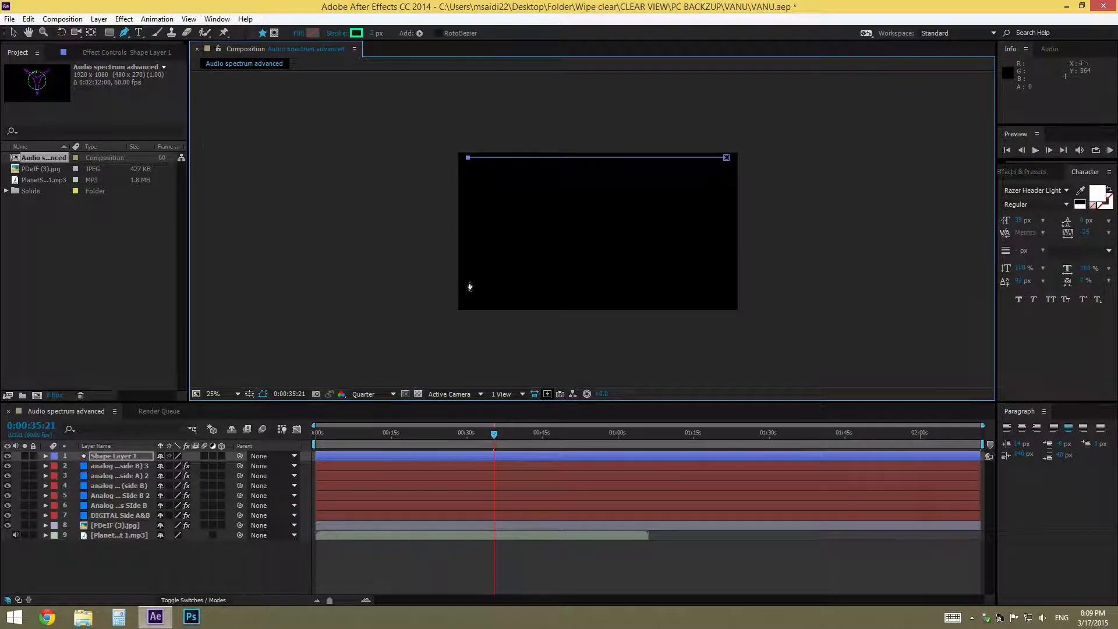
pyautogui.click(468, 302)
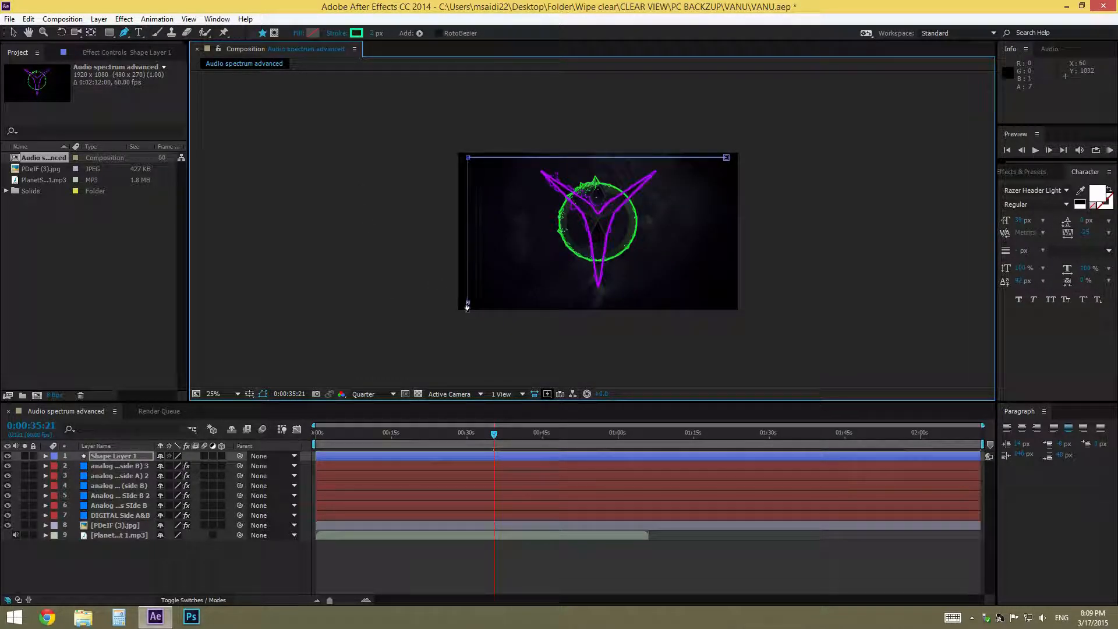
pyautogui.click(723, 302)
pyautogui.click(726, 157)
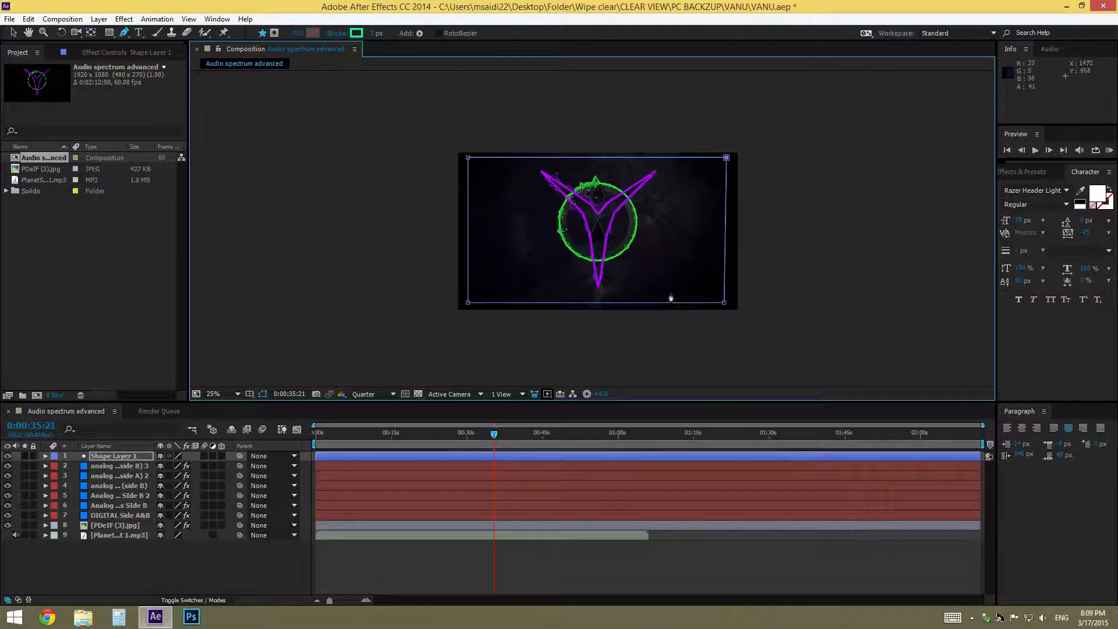
pyautogui.moveTo(727, 304); pyautogui.dragTo(727, 303)
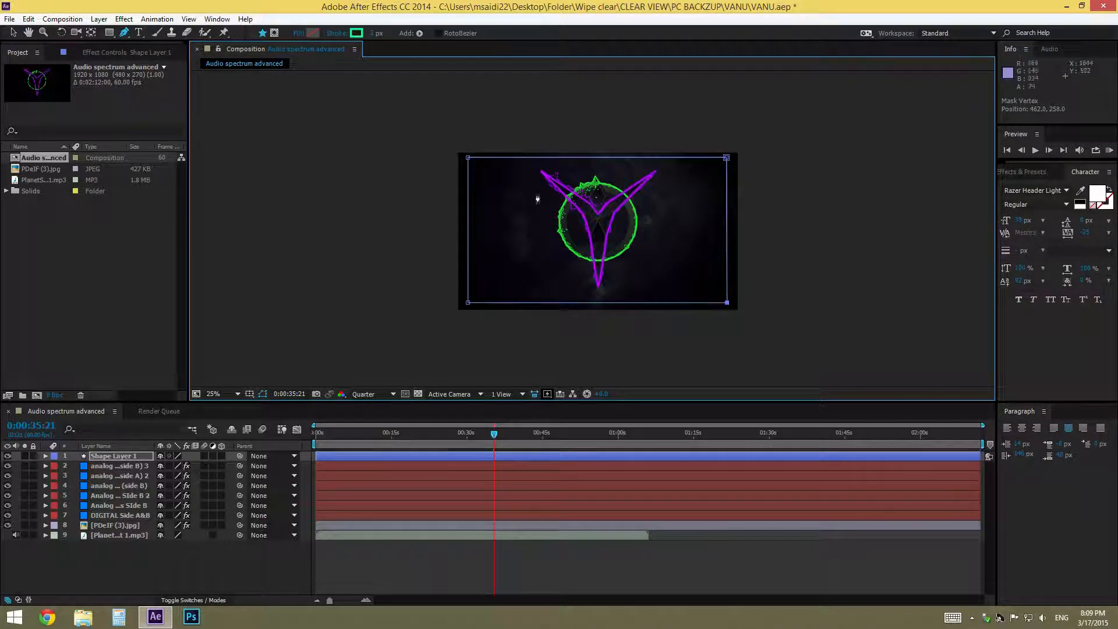
# - Set the rectangular frame's stroke width to 7 px and deselect the shape layer
pyautogui.moveTo(376, 33); pyautogui.dragTo(381, 33)
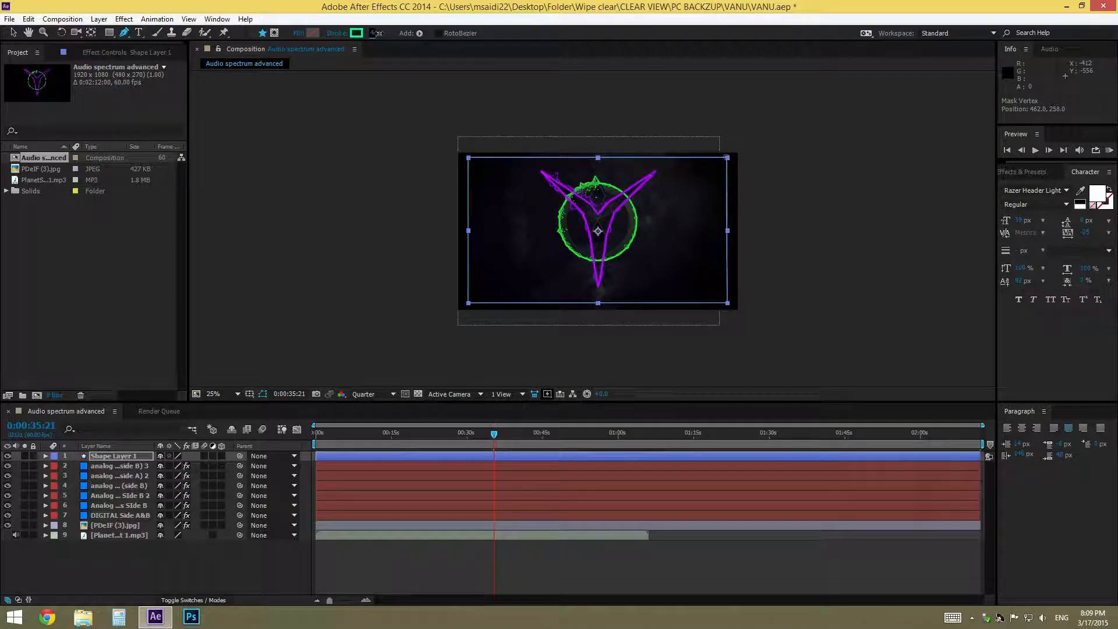
pyautogui.moveTo(382, 33); pyautogui.dragTo(381, 34)
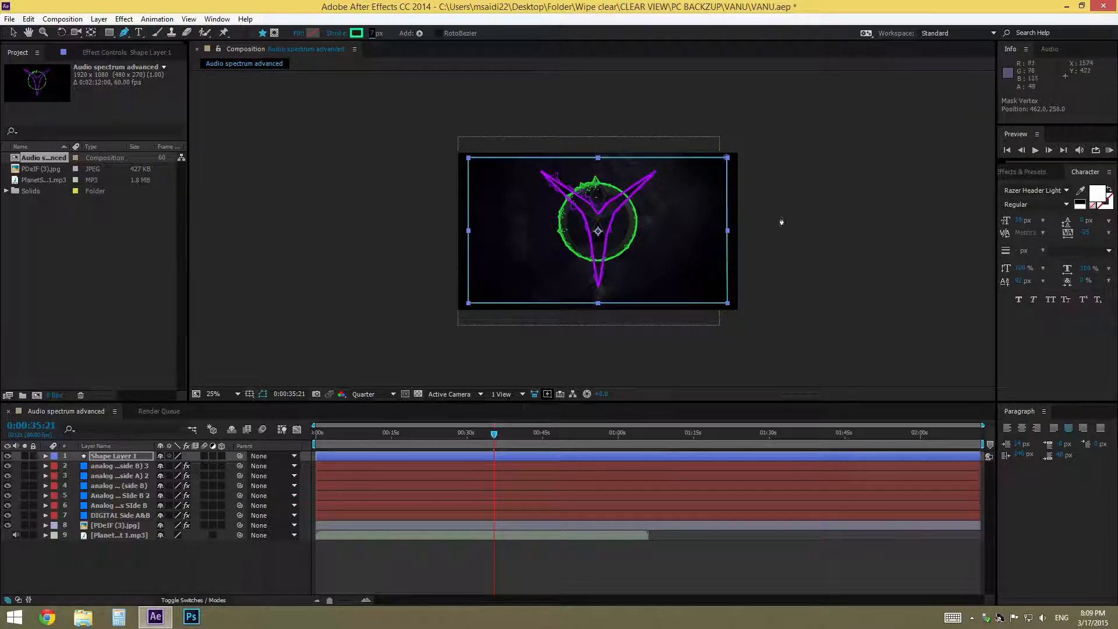
pyautogui.press('.')
pyautogui.press('.')
pyautogui.press(',')
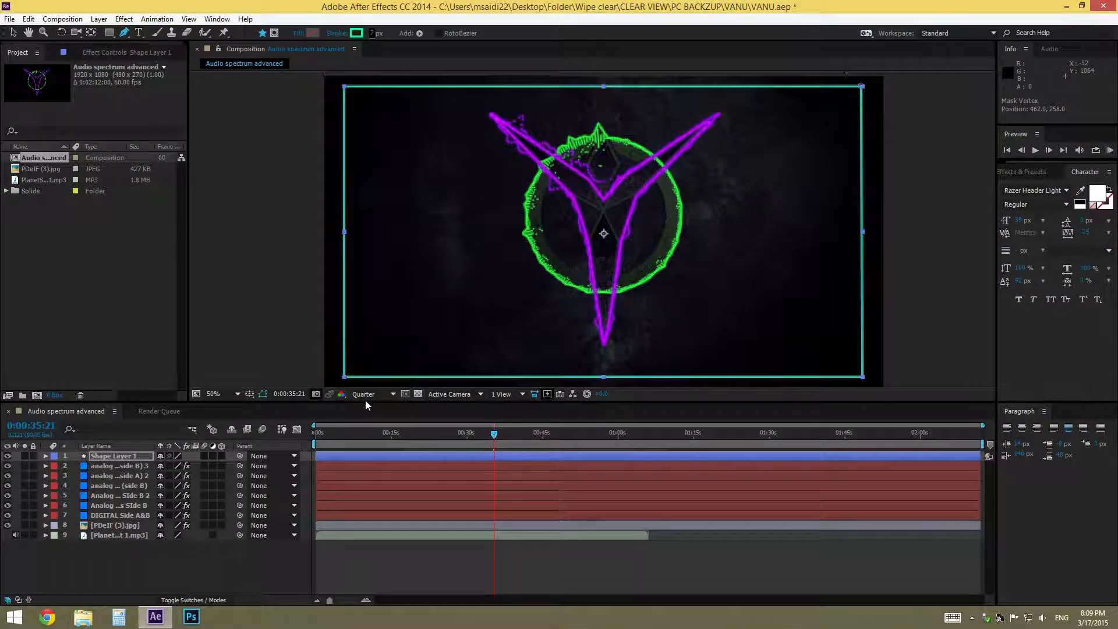
pyautogui.click(13, 32)
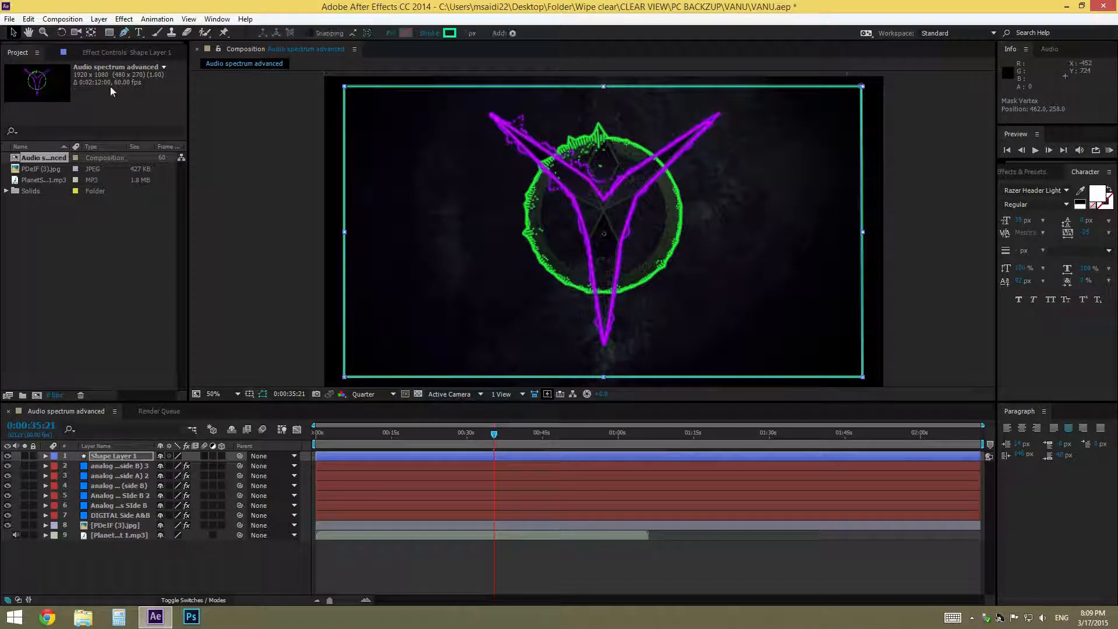
pyautogui.click(225, 249)
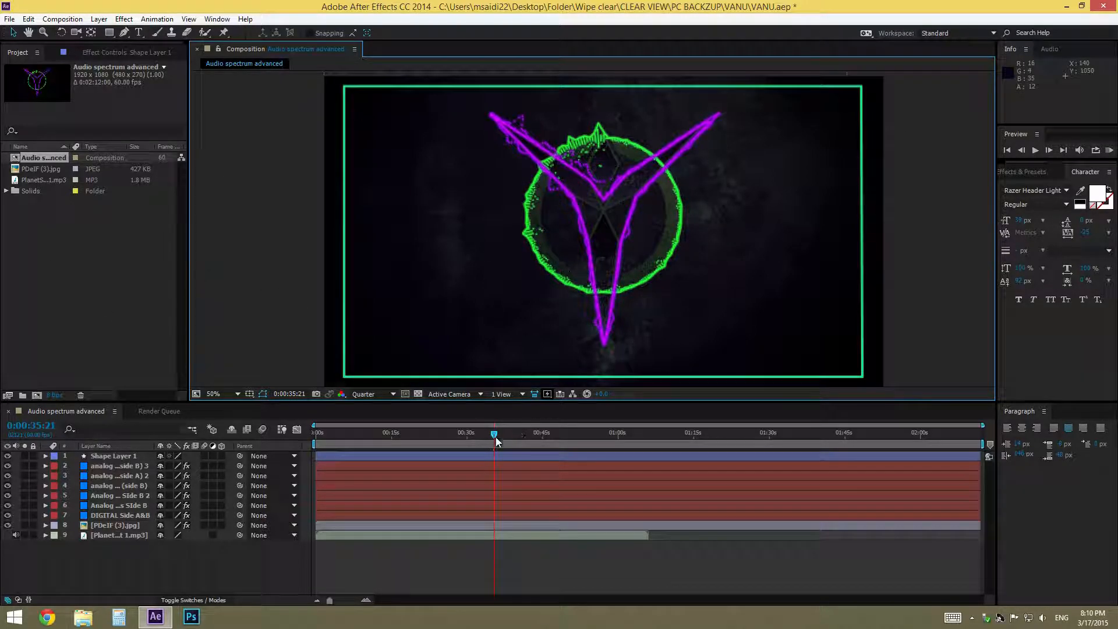
# - Add Trim Paths to Shape Layer 1 and reveal its properties, with the current time at 0:00:00:00
pyautogui.click(44, 456)
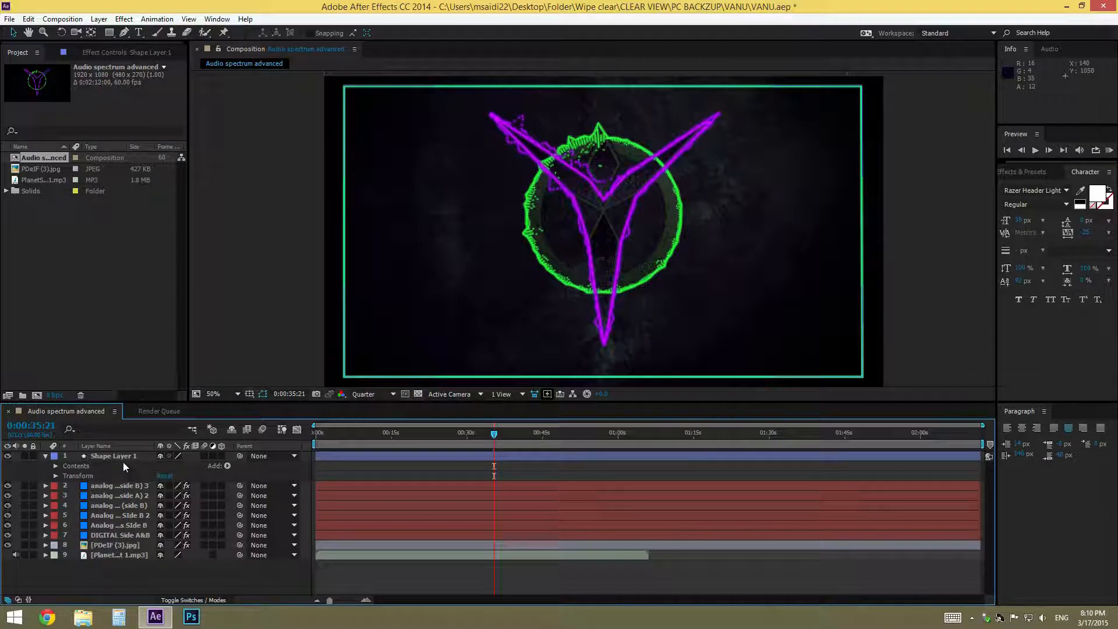
pyautogui.moveTo(493, 435); pyautogui.dragTo(219, 441)
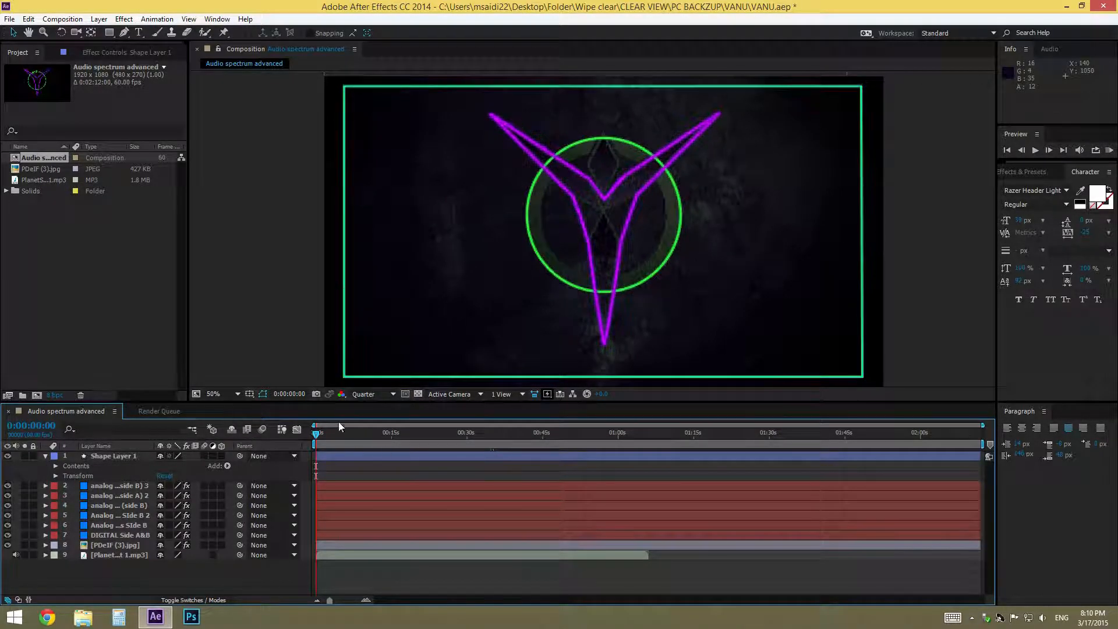
pyautogui.moveTo(313, 436); pyautogui.dragTo(256, 451)
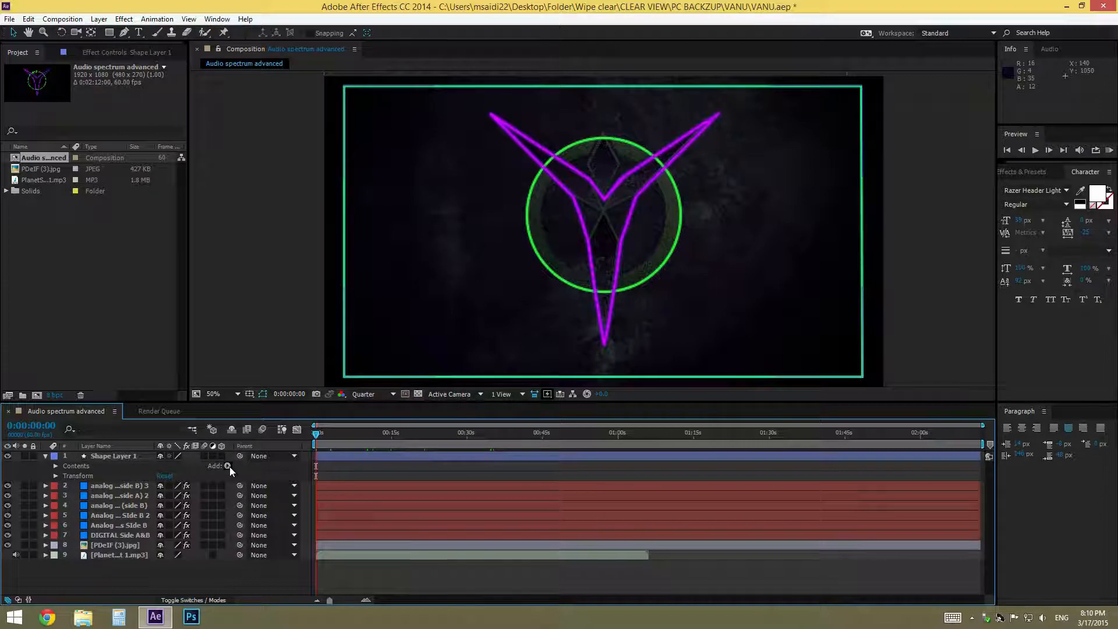
pyautogui.click(98, 458)
pyautogui.click(51, 457)
pyautogui.click(47, 456)
pyautogui.click(47, 457)
pyautogui.click(46, 457)
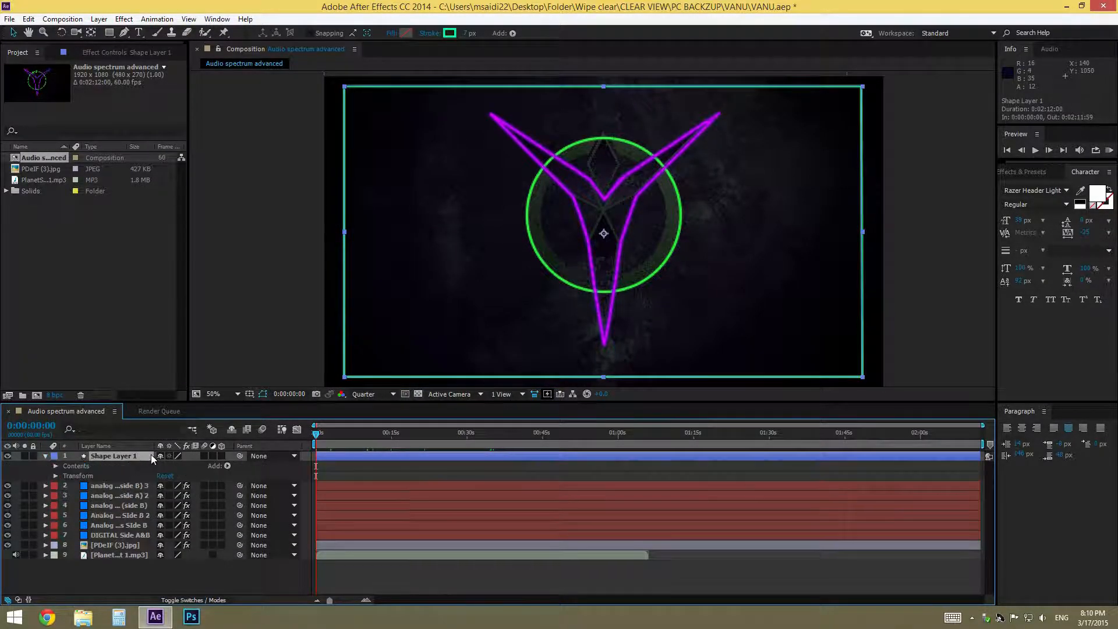
pyautogui.click(220, 466)
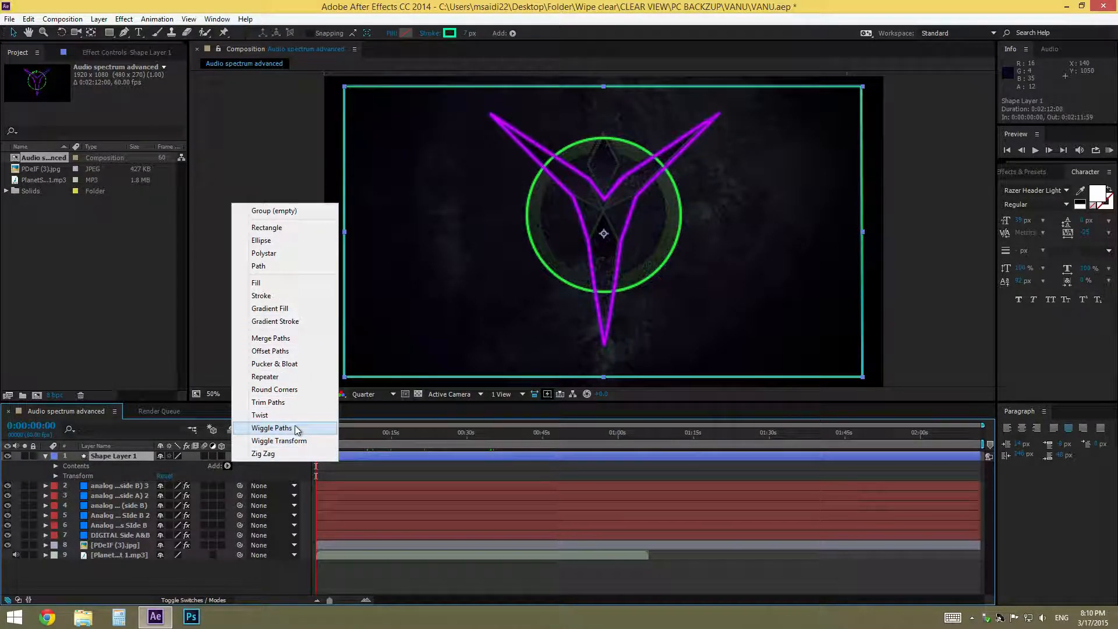
pyautogui.click(269, 402)
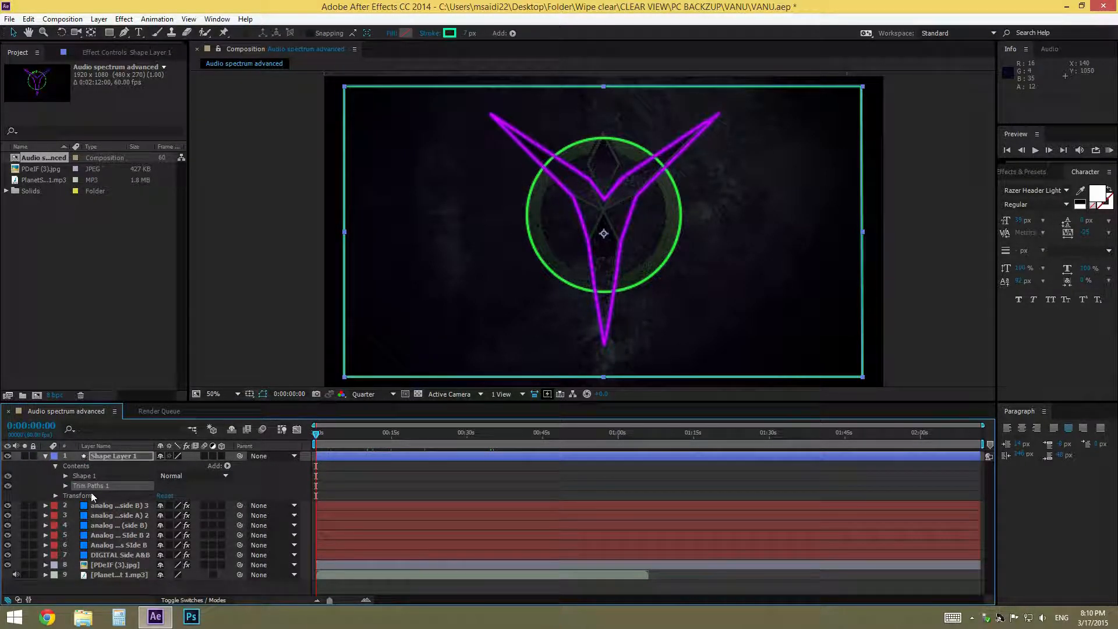
pyautogui.click(65, 486)
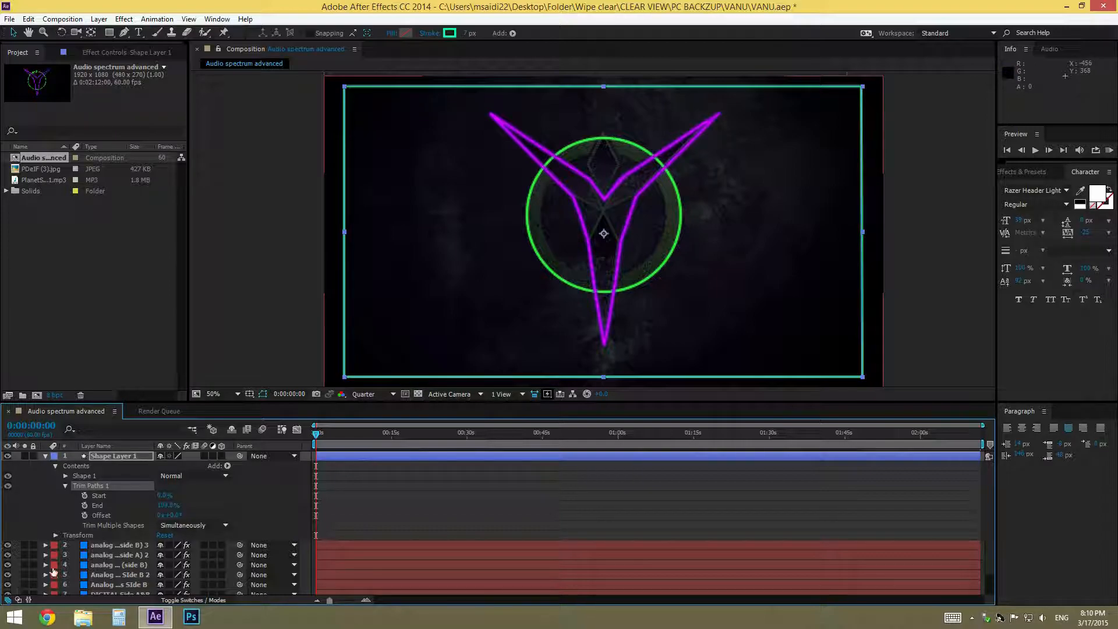
# - Try to keyframe the Trim Paths End from 100% at the composition start to a lower value at 0:01:05:46, and undo the keyframes
pyautogui.click(85, 505)
pyautogui.click(170, 507)
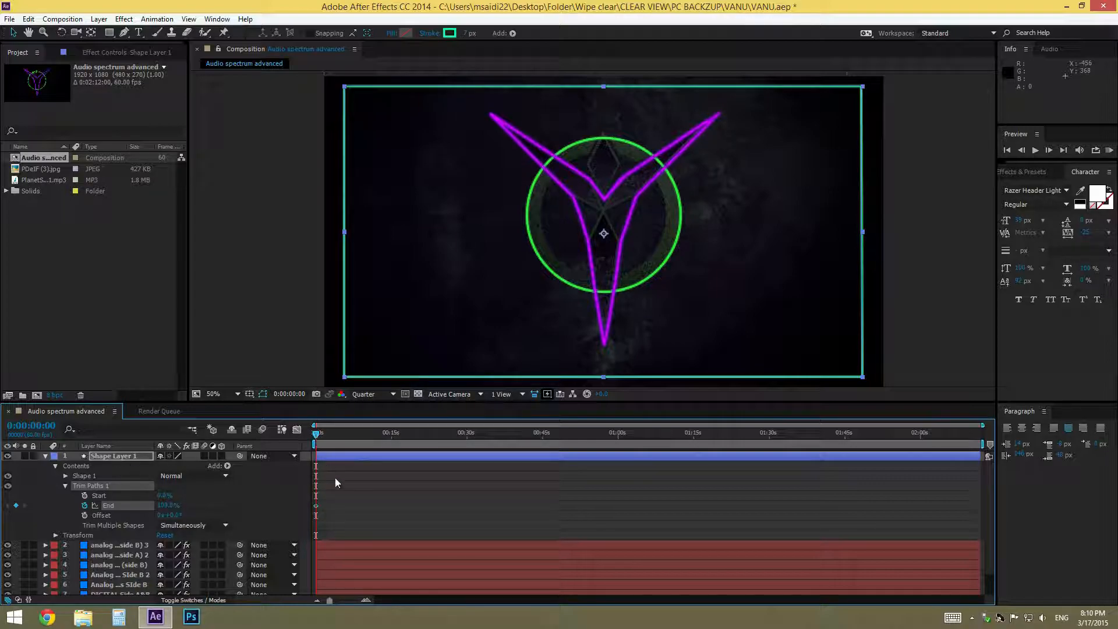
pyautogui.click(562, 433)
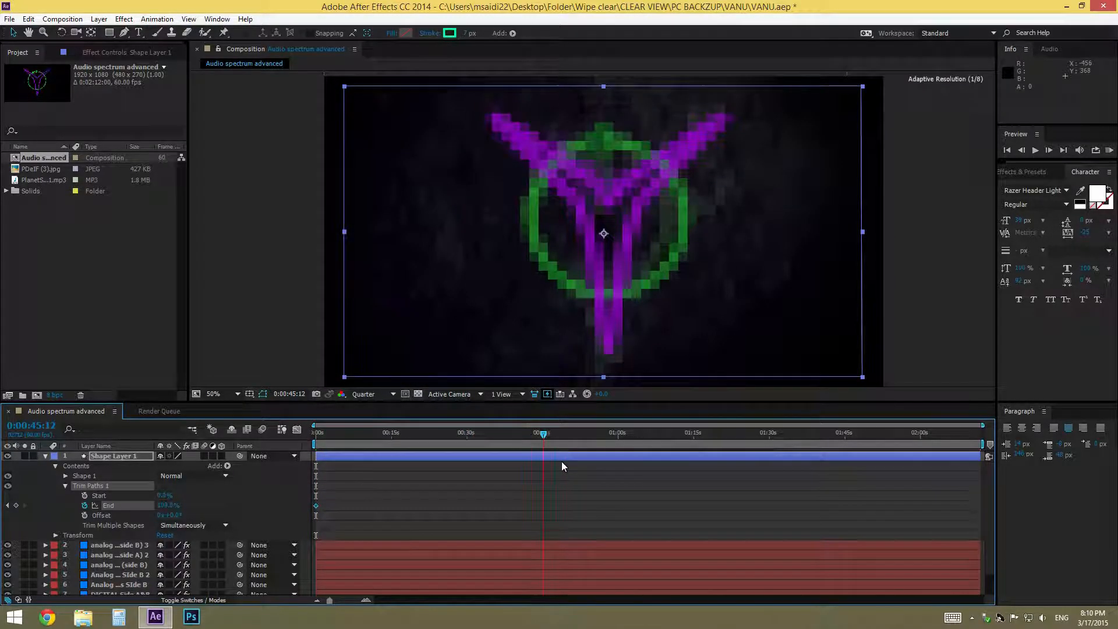
pyautogui.scroll(-1, 558, 549)
pyautogui.moveTo(562, 435); pyautogui.dragTo(648, 456)
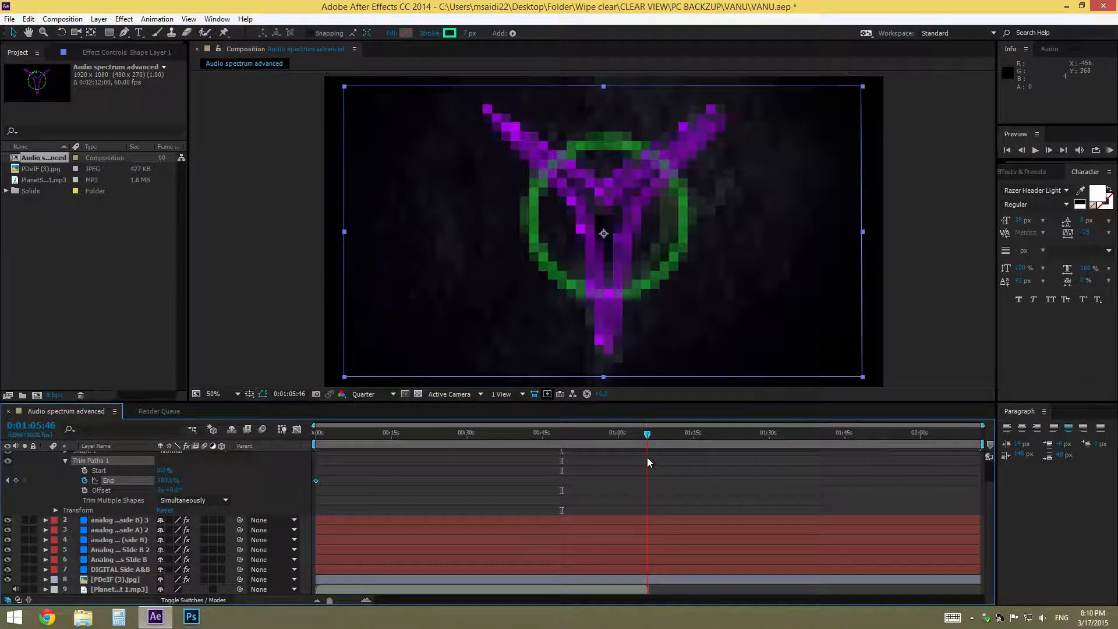
pyautogui.moveTo(164, 480); pyautogui.dragTo(231, 487)
pyautogui.moveTo(644, 441); pyautogui.dragTo(275, 445)
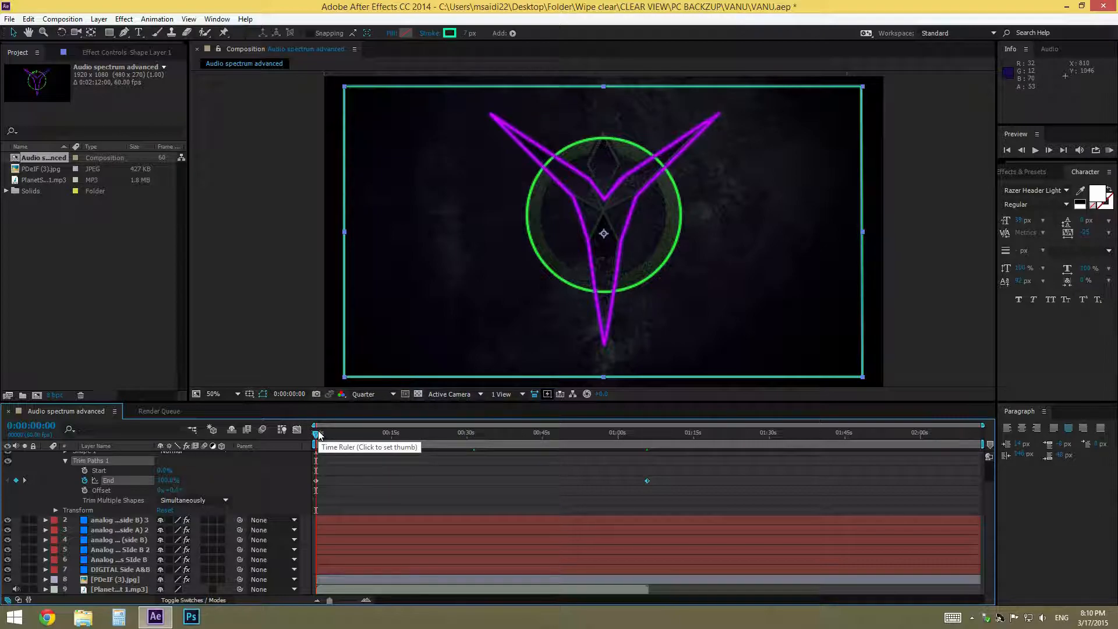
pyautogui.moveTo(318, 433); pyautogui.dragTo(636, 438)
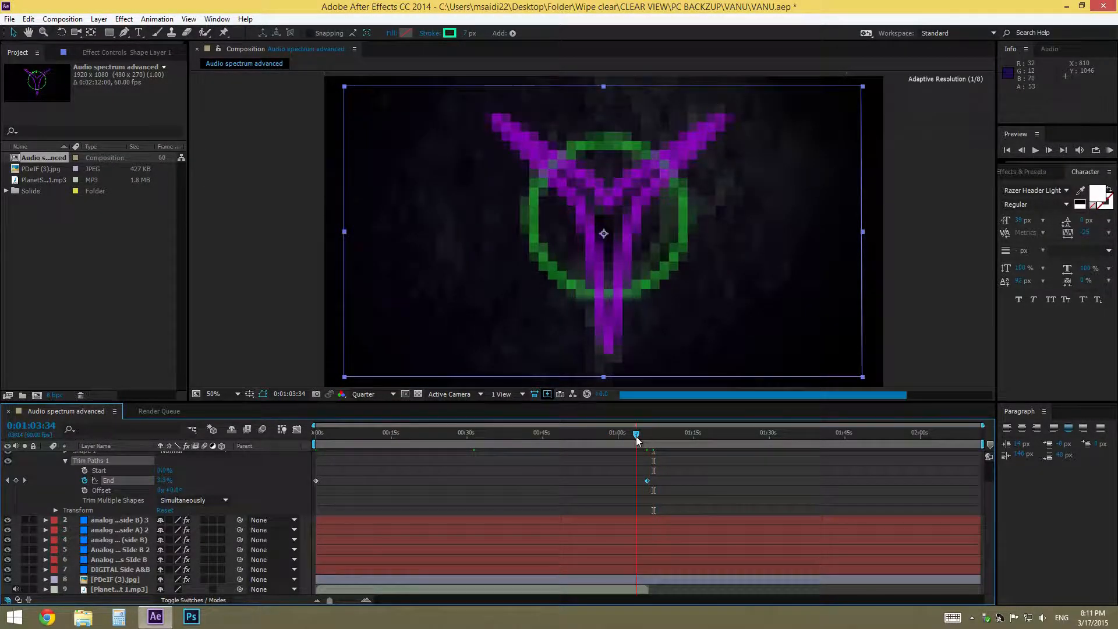
pyautogui.hotkey('ctrl', 'z')
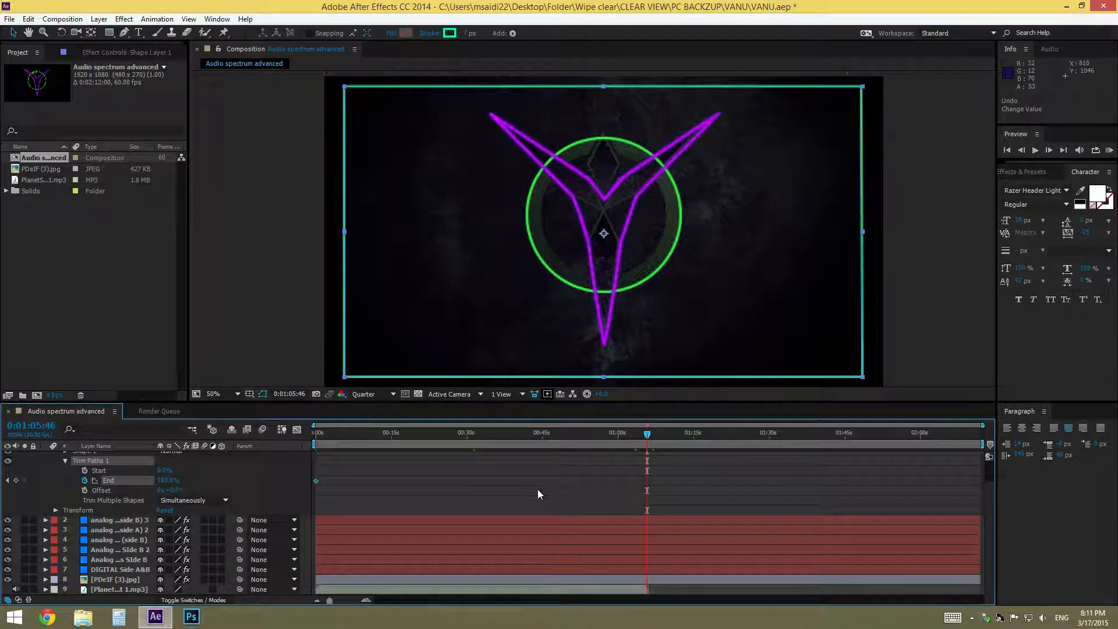
pyautogui.press('Home')
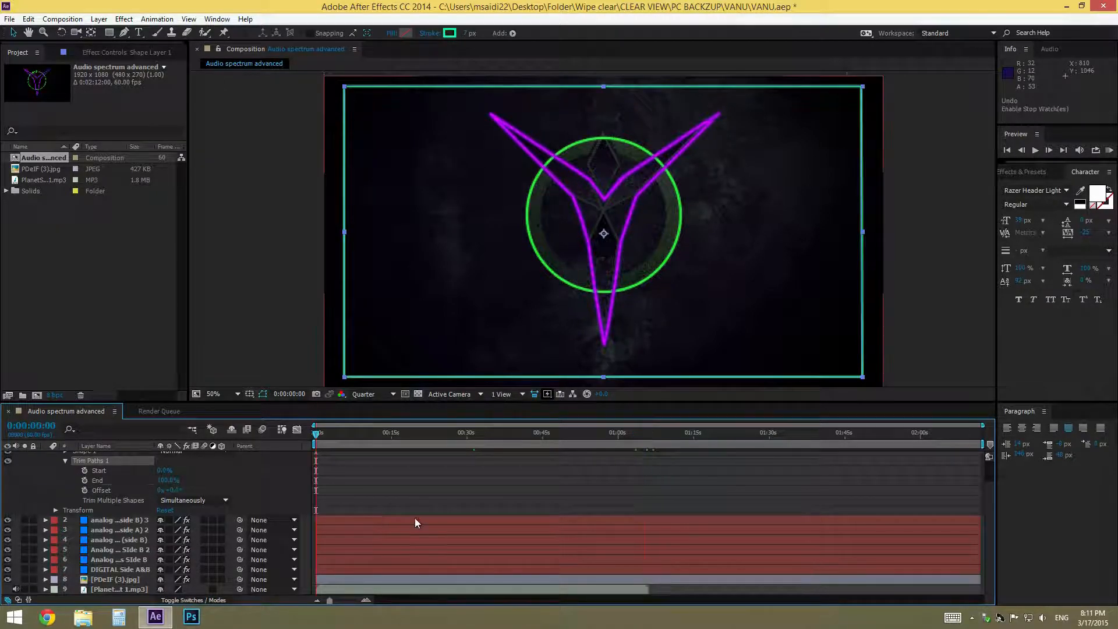
# - Keyframe the Trim Paths End from 0% at the composition start to 100% at 0:01:05:46 and scrub to check the frame's drawing
pyautogui.moveTo(163, 485); pyautogui.dragTo(84, 492)
pyautogui.click(84, 481)
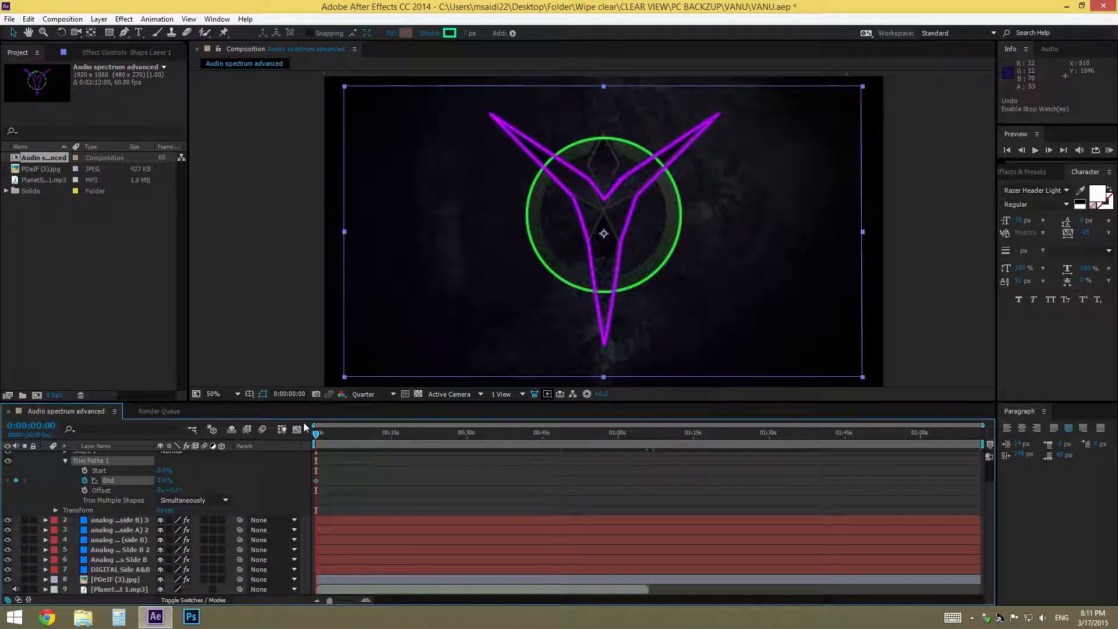
pyautogui.moveTo(481, 448); pyautogui.dragTo(650, 479)
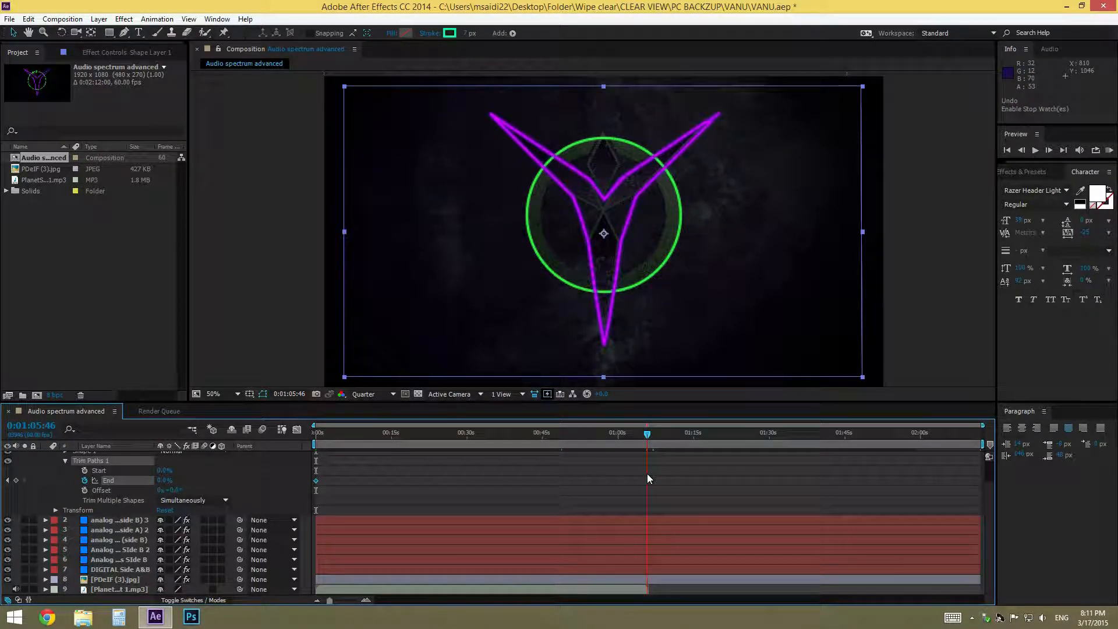
pyautogui.moveTo(163, 482); pyautogui.dragTo(198, 483)
pyautogui.moveTo(644, 428); pyautogui.dragTo(310, 448)
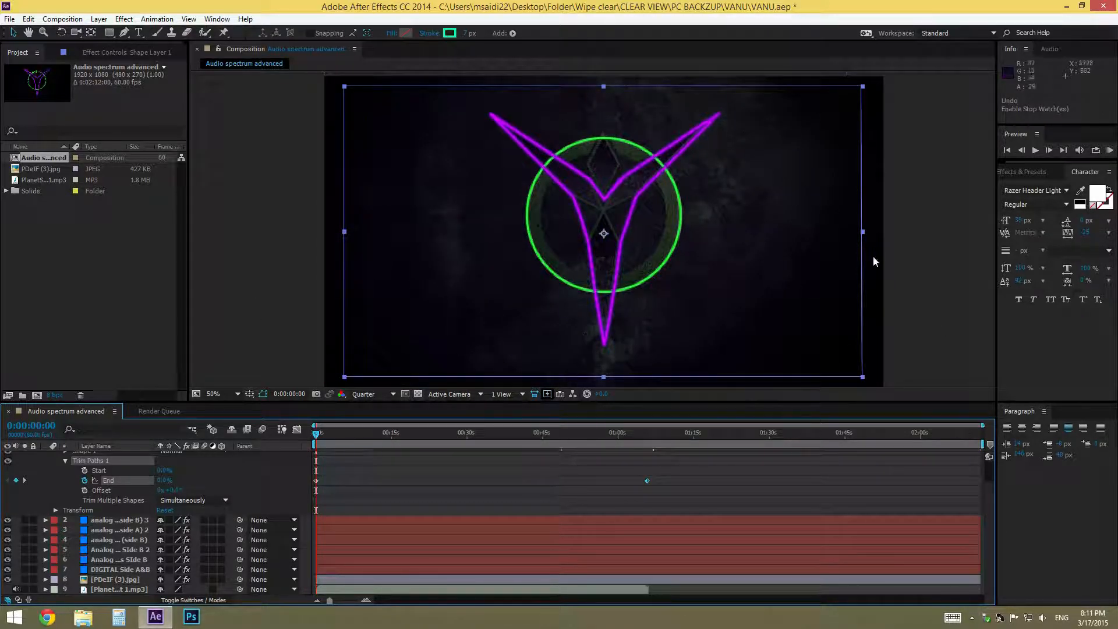
pyautogui.moveTo(504, 457); pyautogui.dragTo(473, 451)
pyautogui.moveTo(283, 455); pyautogui.dragTo(646, 452)
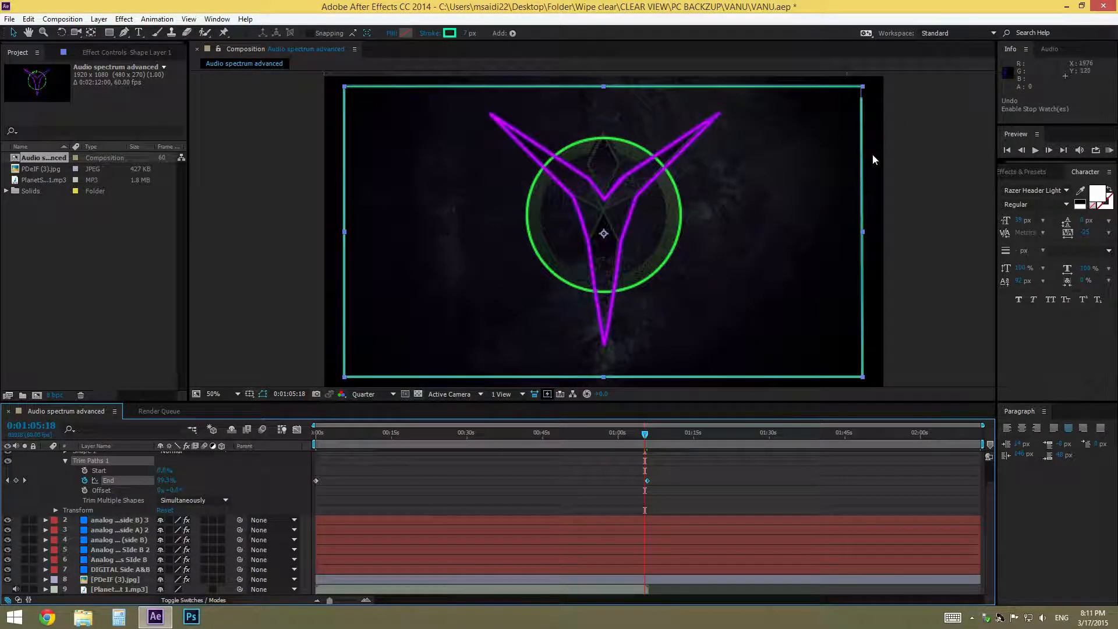
pyautogui.moveTo(645, 434); pyautogui.dragTo(282, 434)
# - Collapse Shape Layer 1 and rename it "Timer rectangle"
pyautogui.scroll(1, 37, 468)
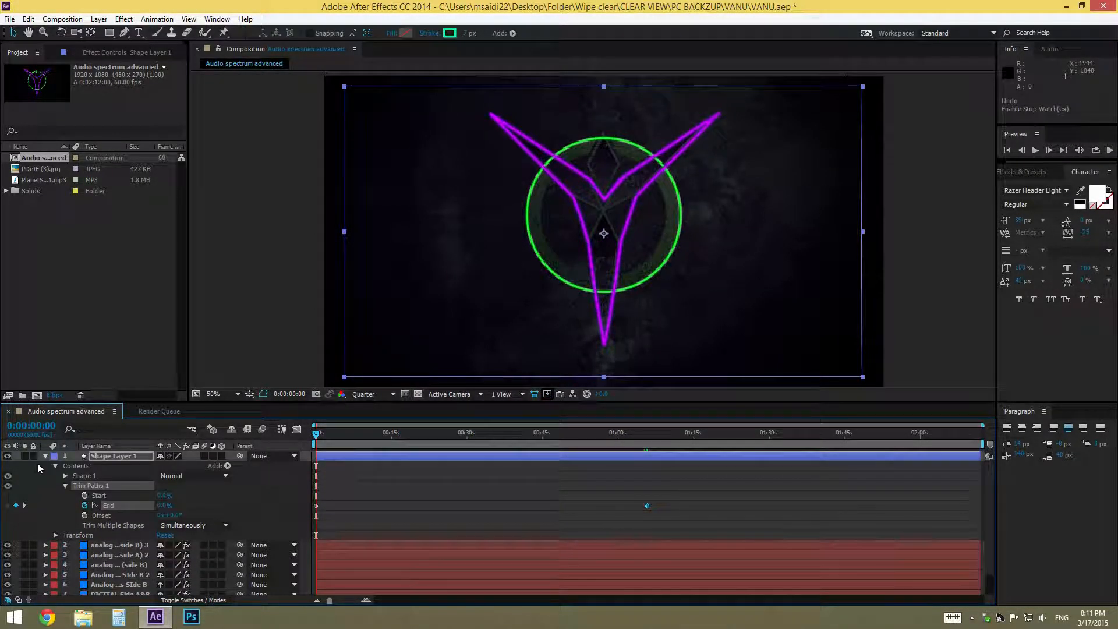
pyautogui.click(46, 457)
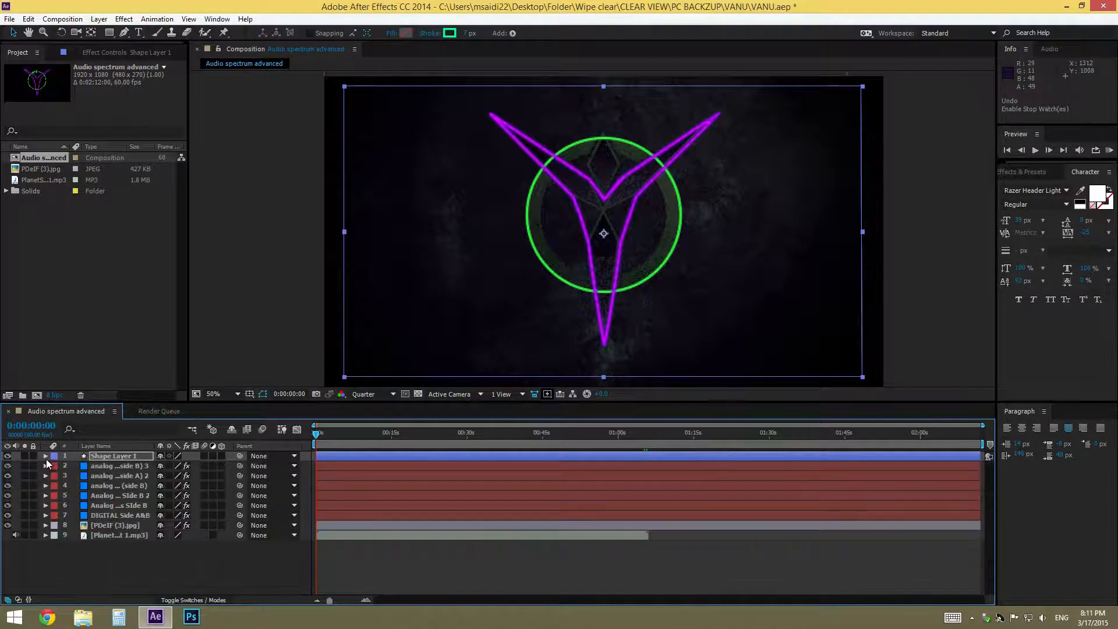
pyautogui.rightClick(103, 456)
pyautogui.click(144, 598)
pyautogui.write('Timer rectangle')
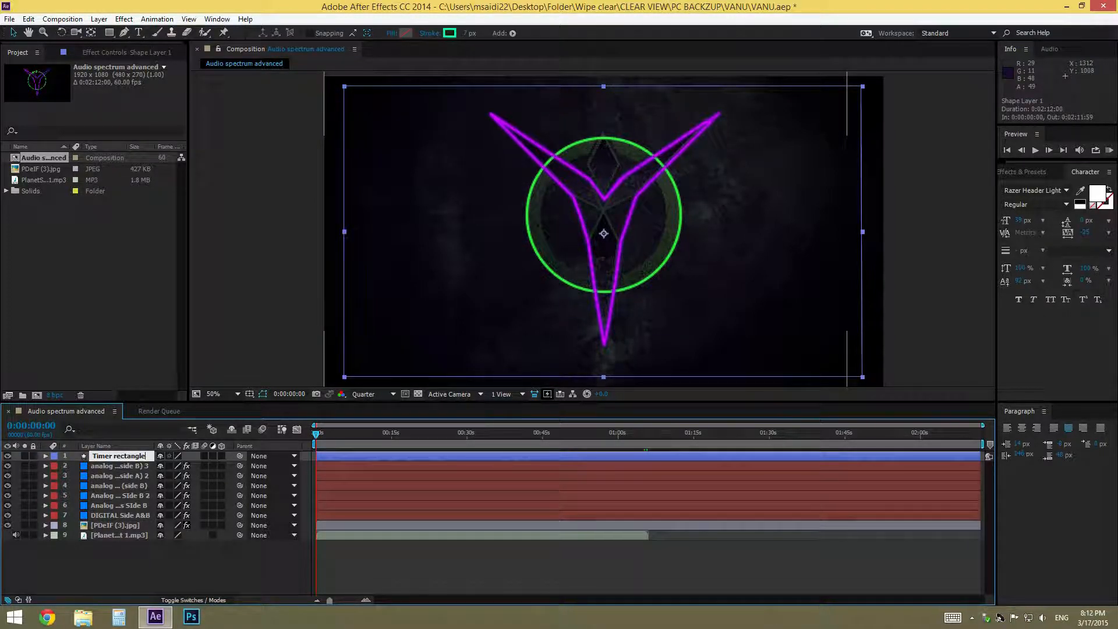
pyautogui.press('Return')
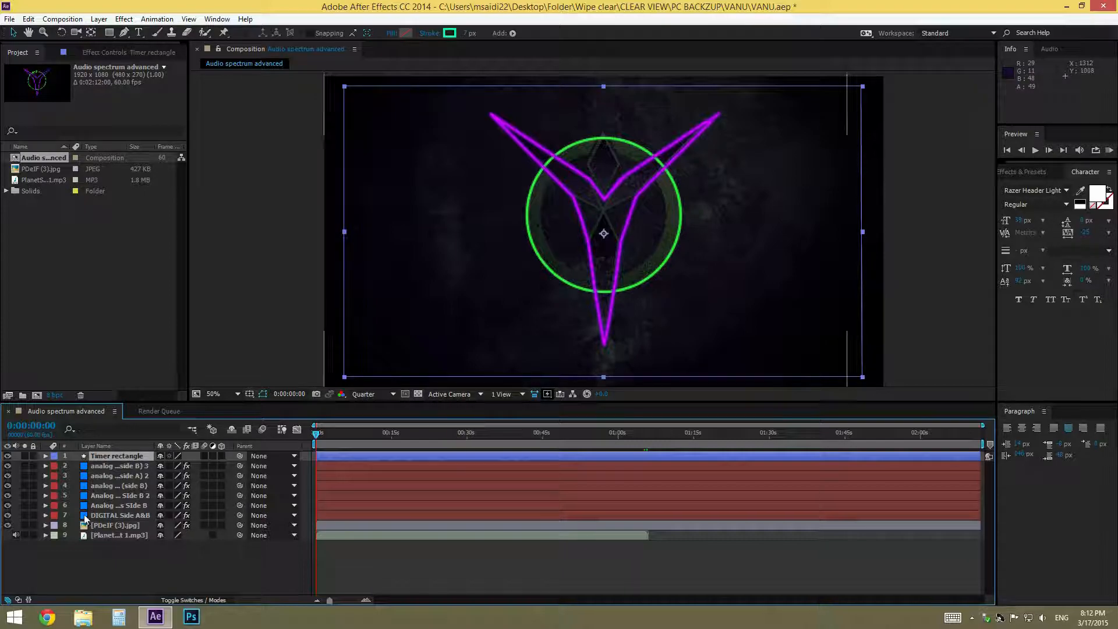
# - Create a text box layer reading "00.00" and move its text to the lower left of the logo
pyautogui.moveTo(325, 436)
pyautogui.mouseDown()
pyautogui.moveTo(540, 438)
pyautogui.moveTo(314, 450)
pyautogui.mouseUp()
pyautogui.click(139, 33)
pyautogui.moveTo(391, 164); pyautogui.dragTo(721, 274)
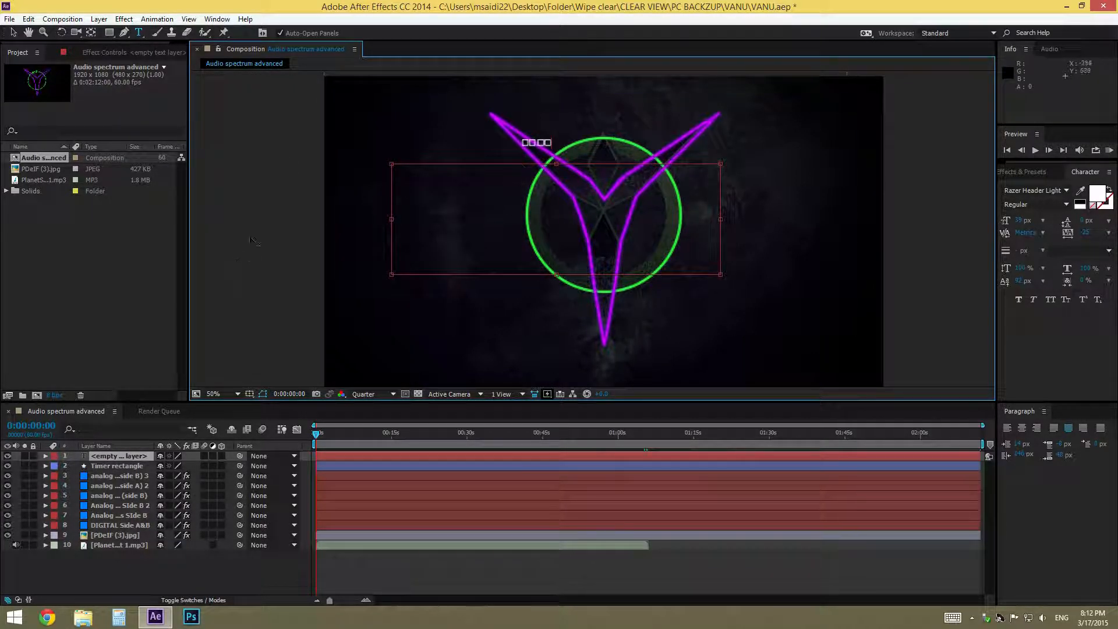
pyautogui.click(13, 33)
pyautogui.moveTo(530, 146); pyautogui.dragTo(425, 275)
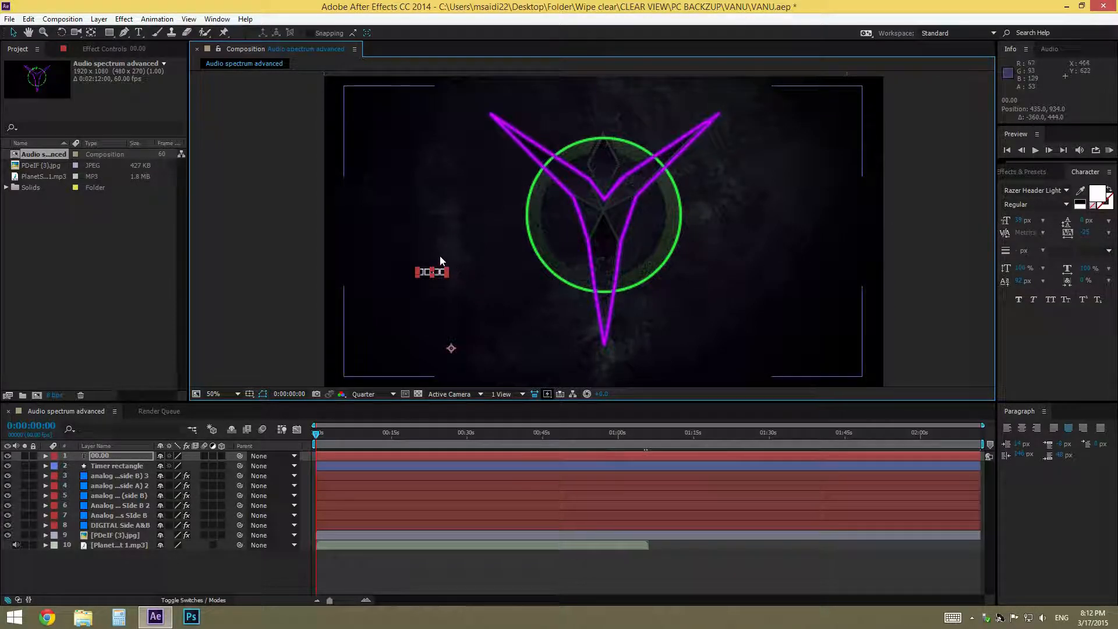
pyautogui.press('t')
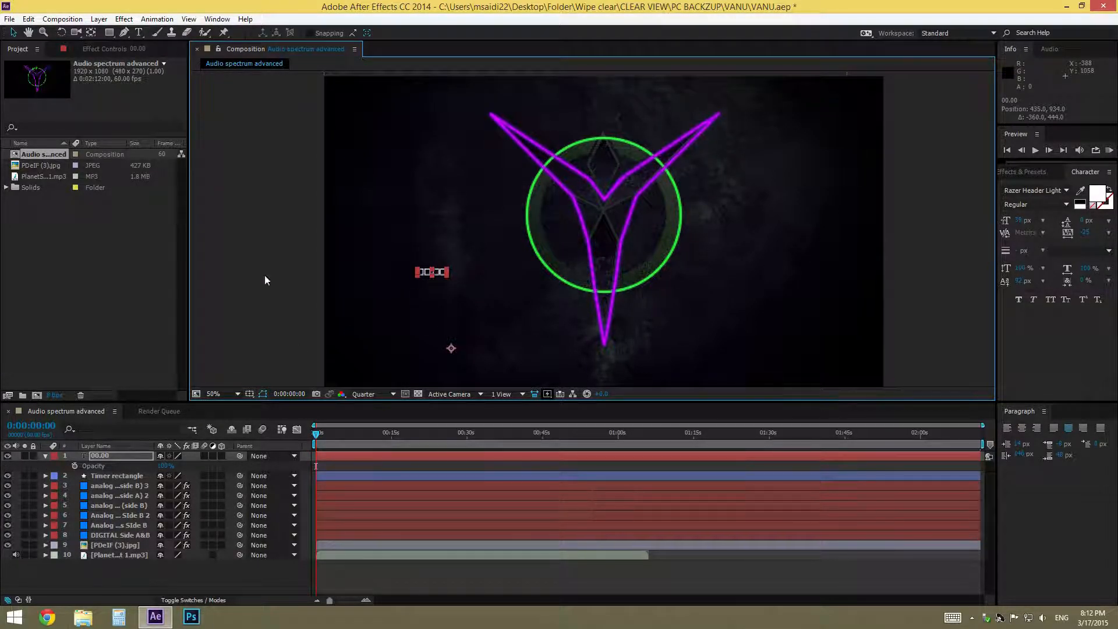
# - Change the fill colour of the 00.00 text to a violet sampled with the colour picker's eyedropper
pyautogui.hotkey('ctrl', 't')
pyautogui.press('.')
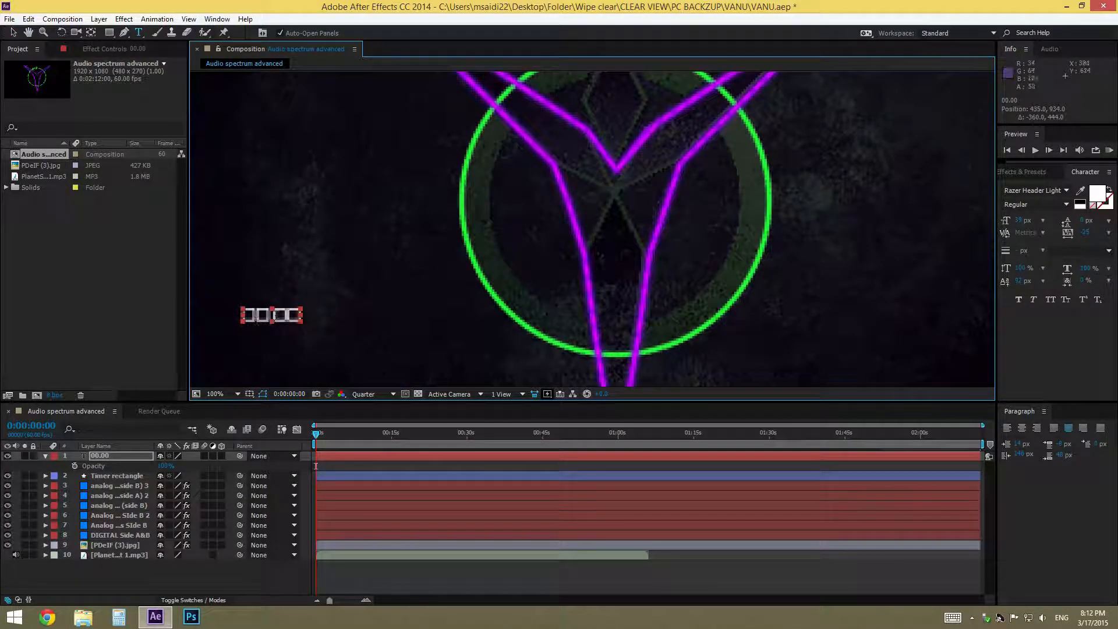
pyautogui.doubleClick(276, 315)
pyautogui.click(1098, 198)
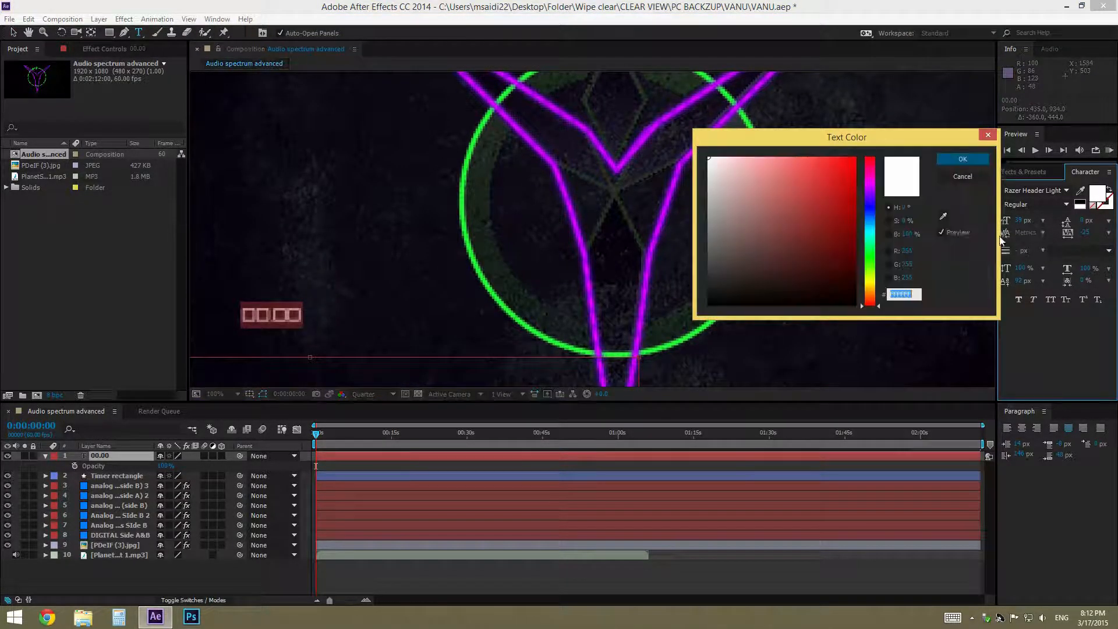
pyautogui.click(944, 217)
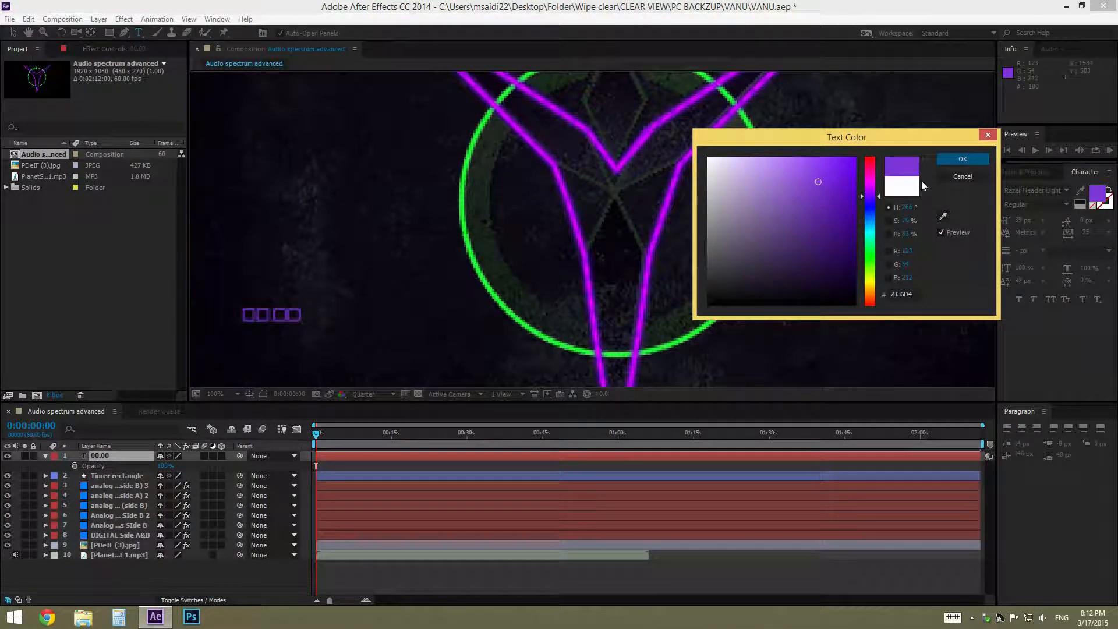
pyautogui.click(963, 158)
pyautogui.scroll(-1, 444, 271)
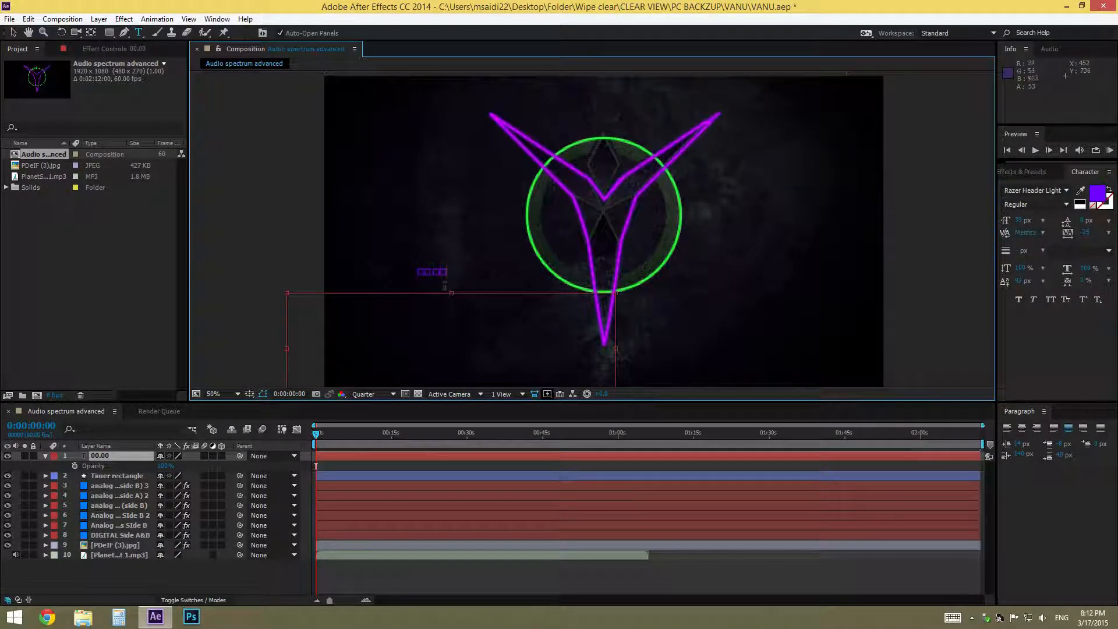
pyautogui.click(12, 33)
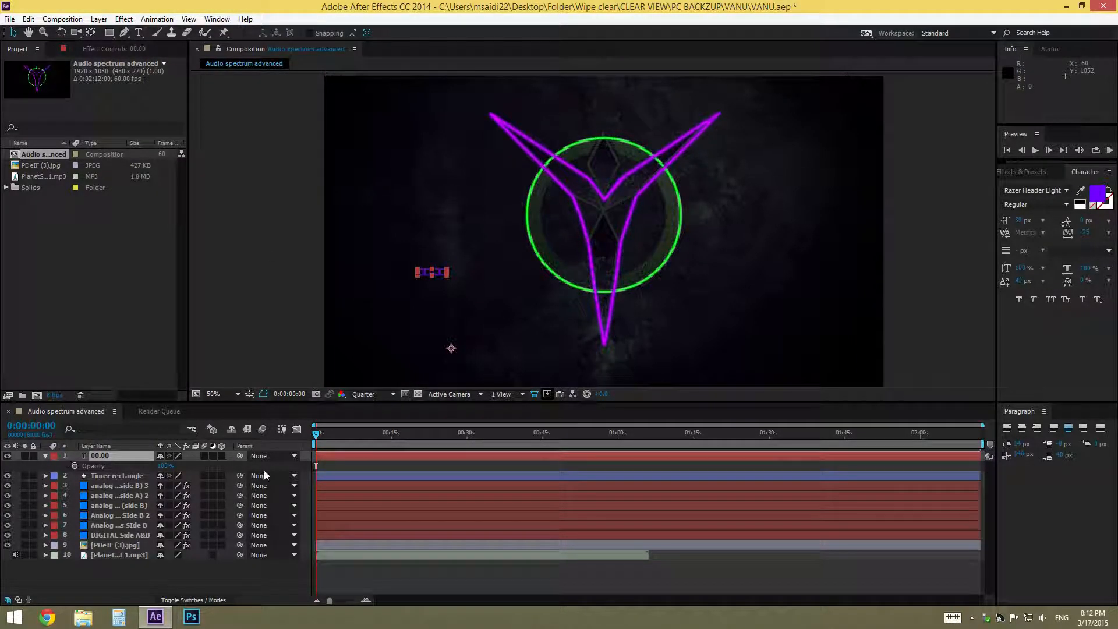
pyautogui.moveTo(320, 438); pyautogui.dragTo(313, 437)
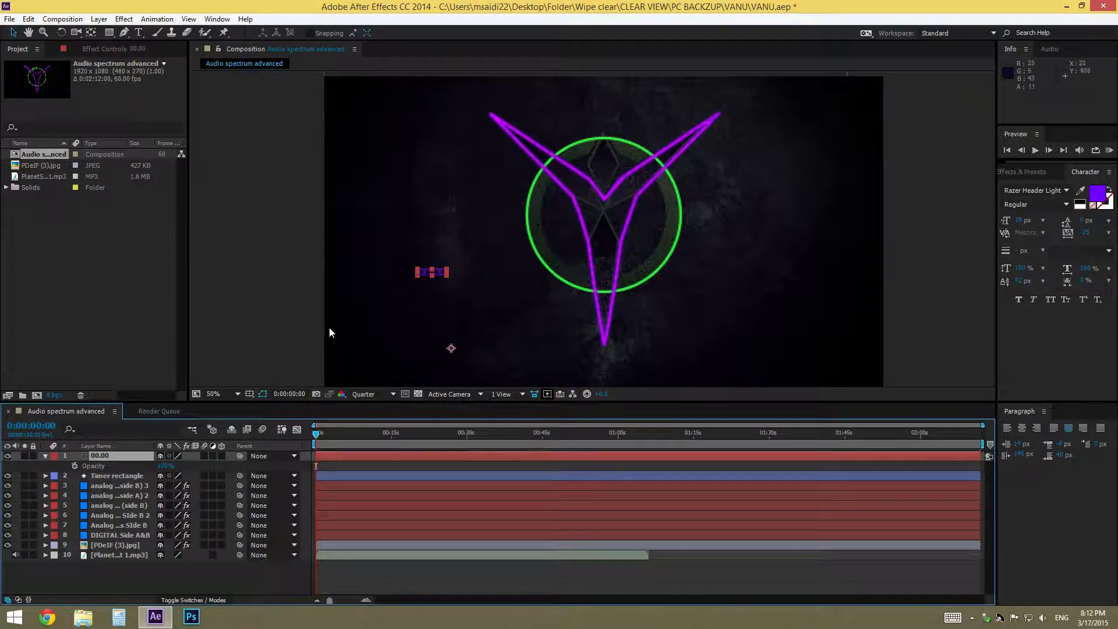
# - Open the Advanced Time Expression text file from the desktop and copy its entire expression code
pyautogui.click(320, 432)
pyautogui.click(1117, 628)
pyautogui.doubleClick(22, 373)
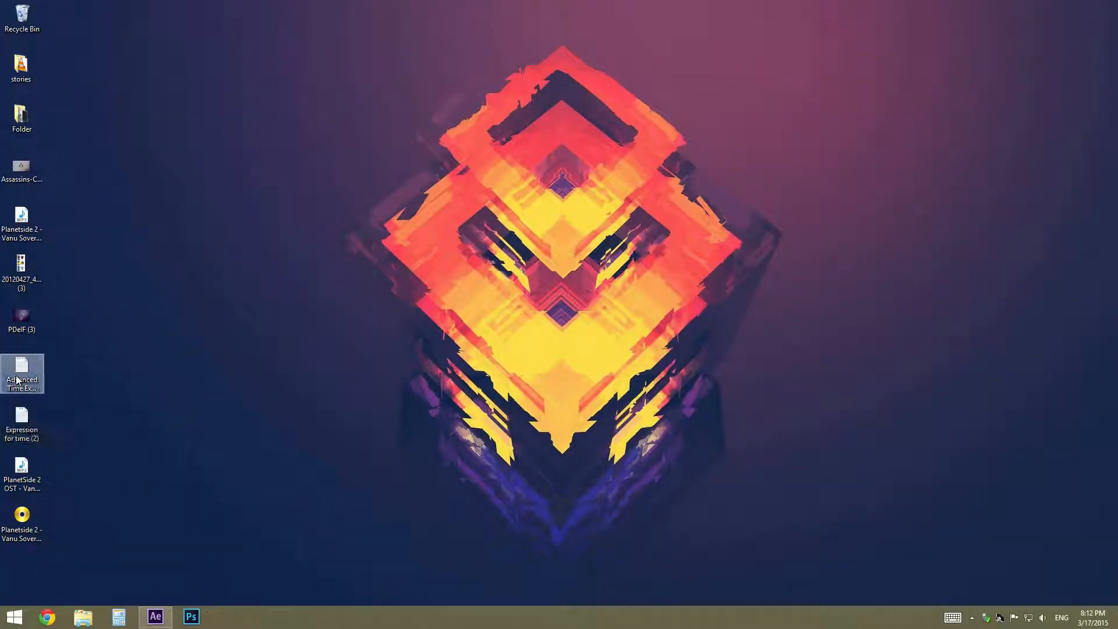
pyautogui.click(164, 619)
pyautogui.click(755, 364)
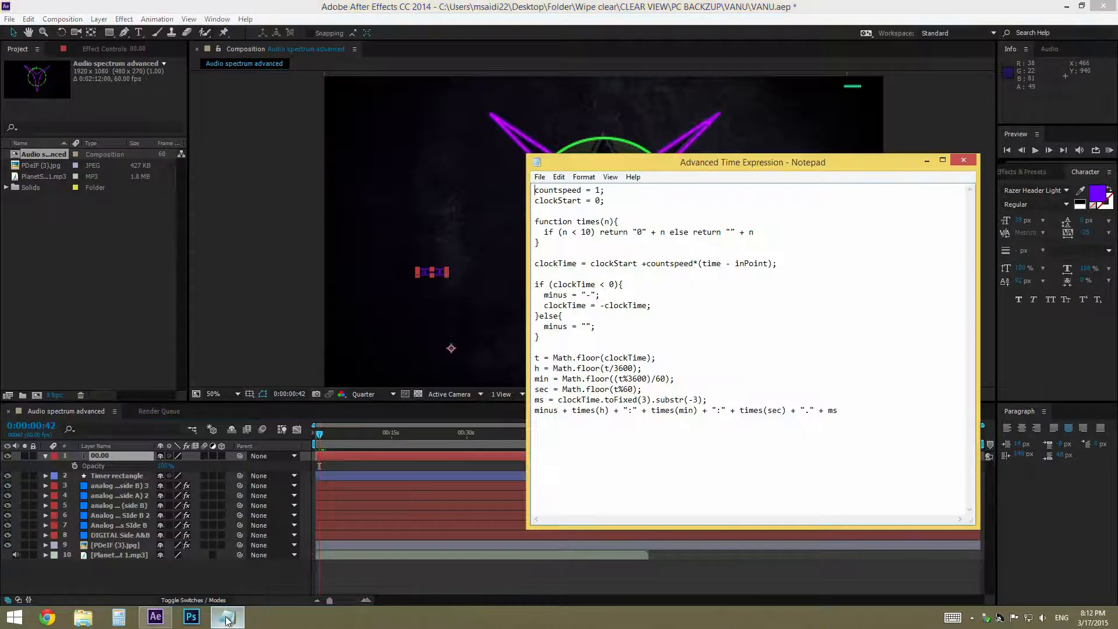
pyautogui.moveTo(900, 410); pyautogui.dragTo(490, 181)
pyautogui.moveTo(701, 461); pyautogui.dragTo(358, 224)
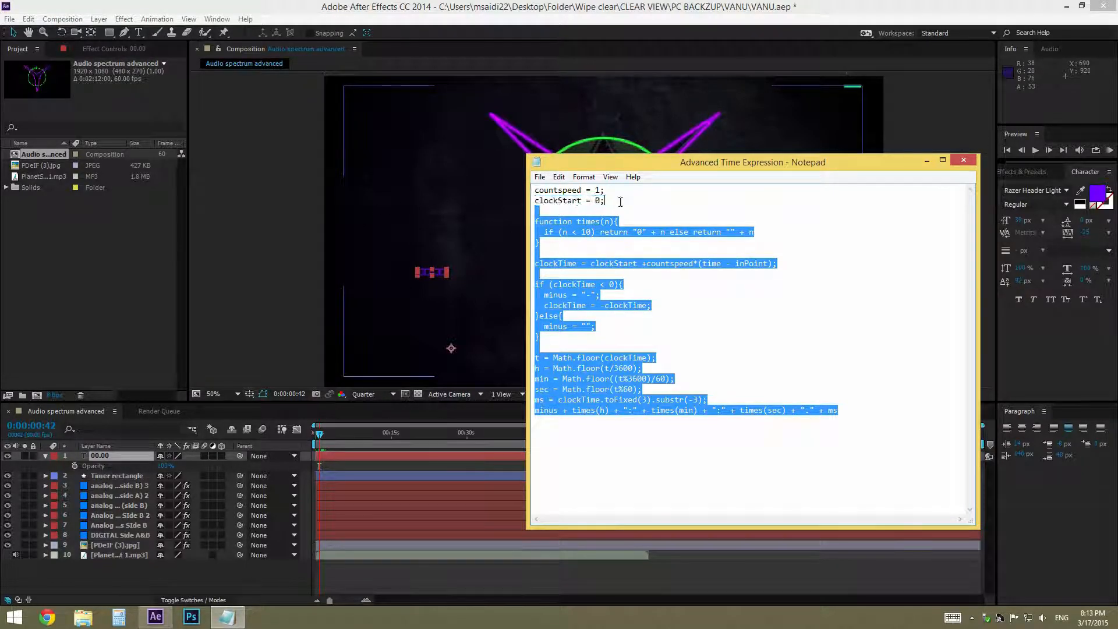
pyautogui.moveTo(604, 204); pyautogui.dragTo(462, 108)
pyautogui.moveTo(868, 434); pyautogui.dragTo(495, 180)
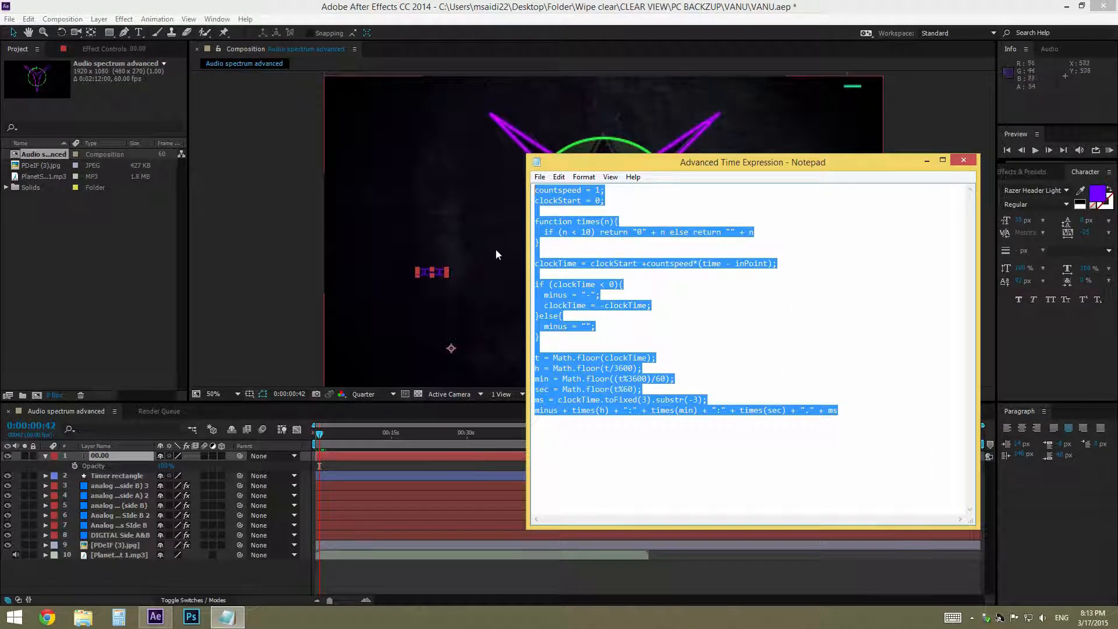
# - Reveal the 00.00 layer's text properties and enable an expression on its Source Text
pyautogui.click(104, 456)
pyautogui.click(45, 456)
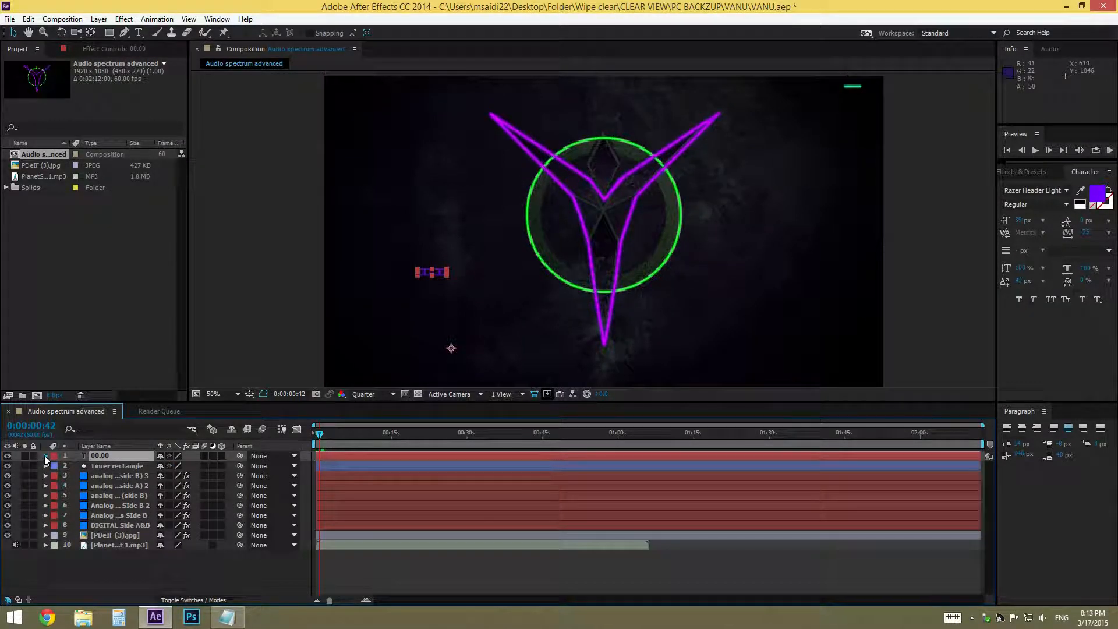
pyautogui.click(44, 456)
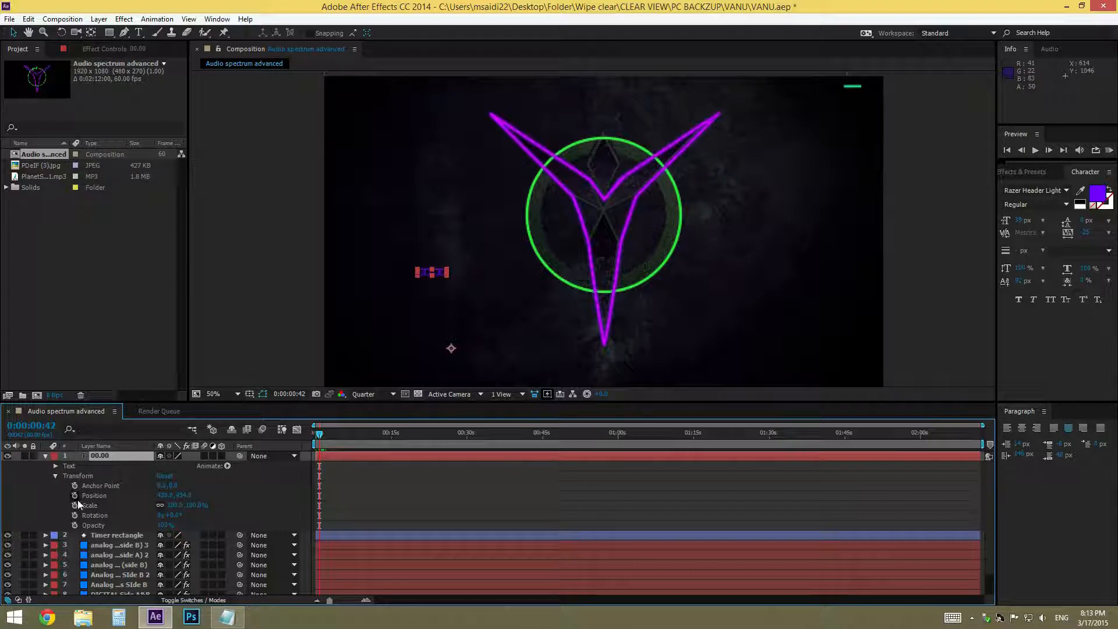
pyautogui.click(56, 476)
pyautogui.click(55, 466)
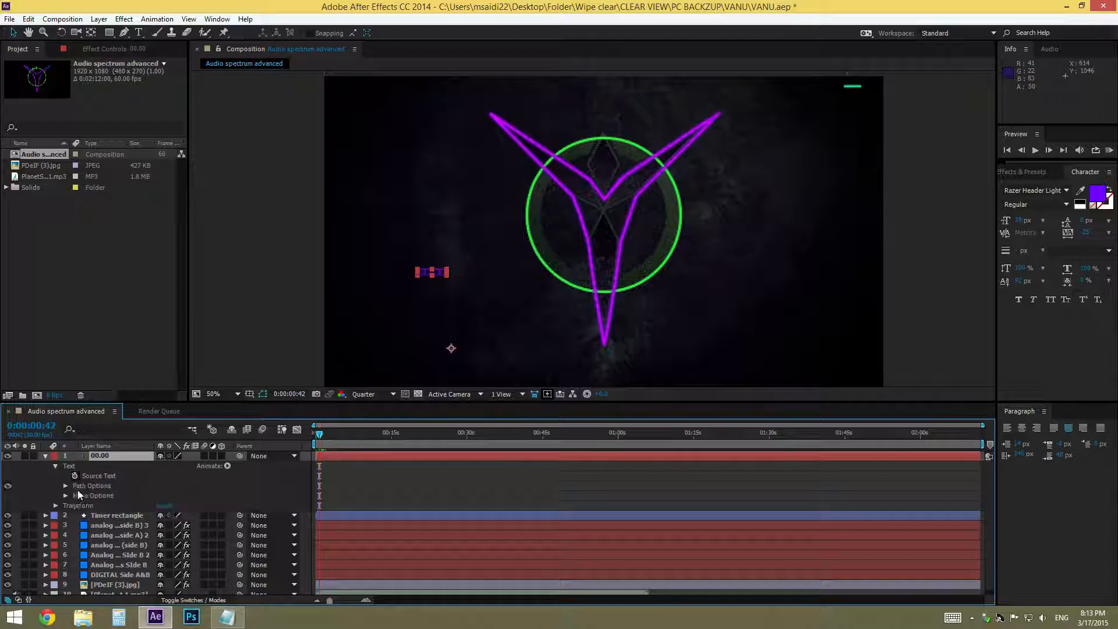
pyautogui.keyDown('alt'); pyautogui.click(75, 476); pyautogui.keyUp('alt')
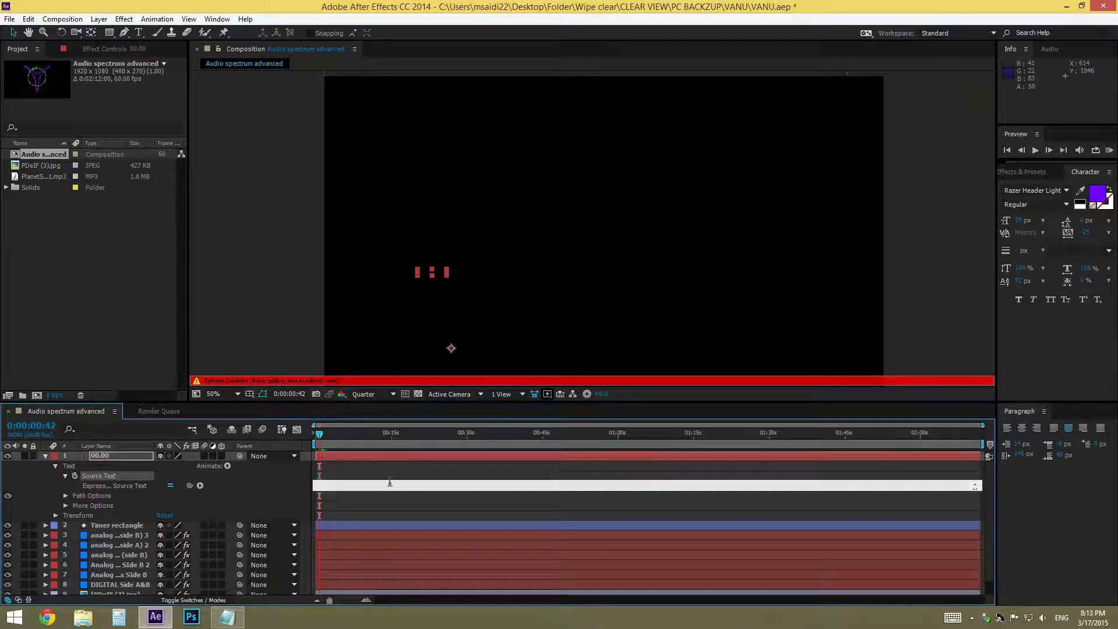
# - Paste the copied time expression into the Source Text expression, check its lines and apply it
pyautogui.hotkey('ctrl', 'v')
pyautogui.click(976, 485)
pyautogui.click(975, 489)
pyautogui.click(975, 489)
pyautogui.moveTo(511, 485); pyautogui.dragTo(328, 482)
pyautogui.moveTo(398, 463); pyautogui.dragTo(176, 517)
pyautogui.moveTo(204, 457); pyautogui.dragTo(245, 306)
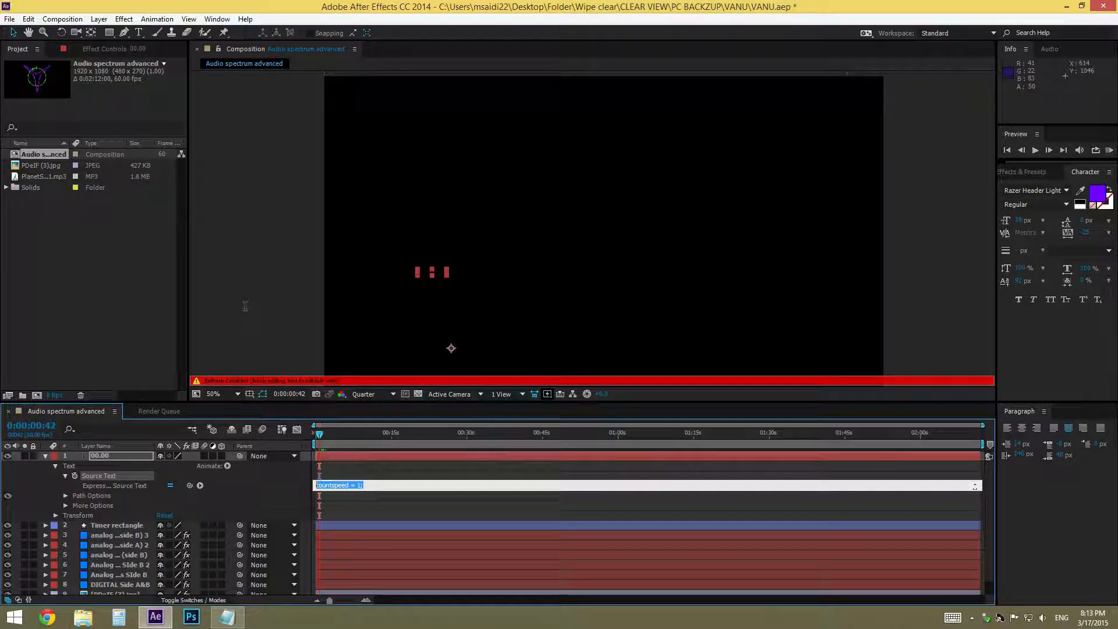
pyautogui.click(370, 498)
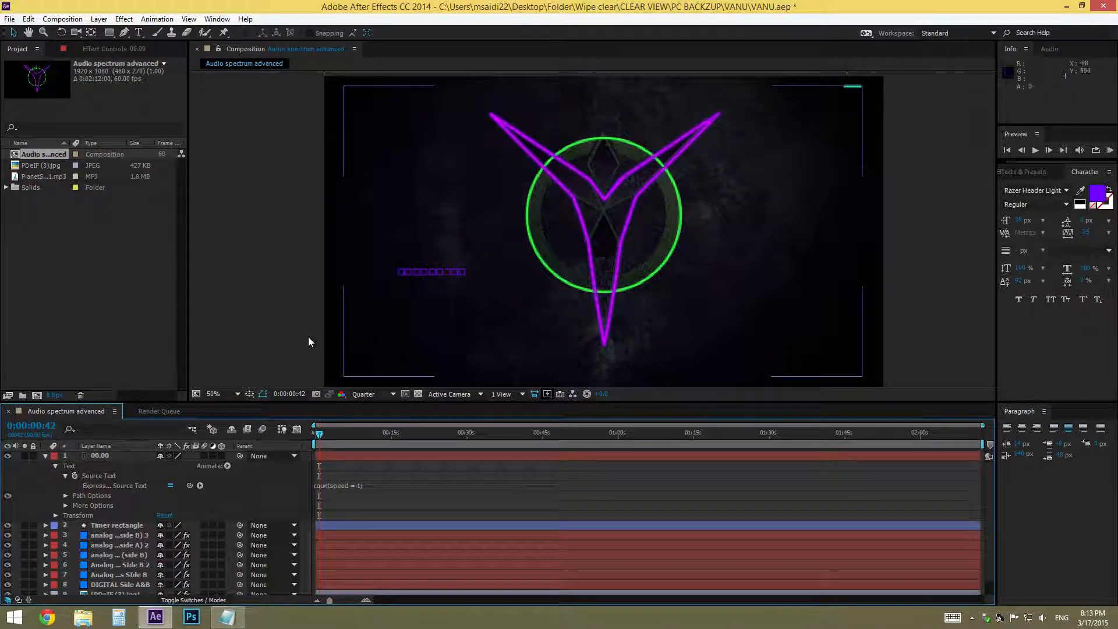
# - Scrub the composition to the audio's end and back to check the running timer text and the frame's progress line
pyautogui.moveTo(366, 435); pyautogui.dragTo(640, 480)
pyautogui.scroll(-1, 598, 562)
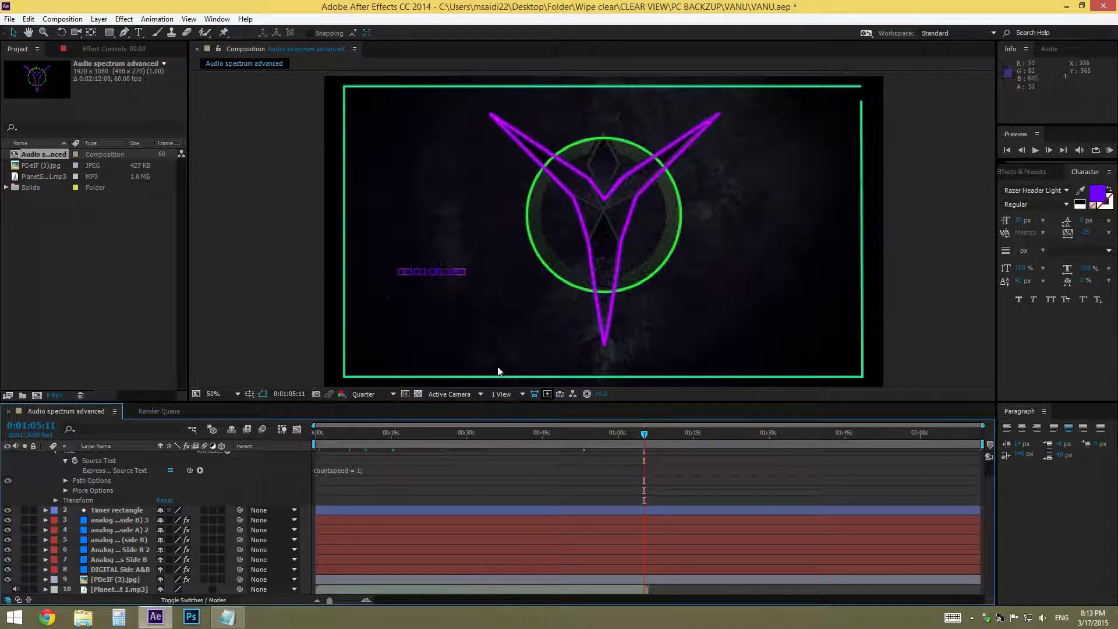
pyautogui.moveTo(651, 435); pyautogui.dragTo(418, 442)
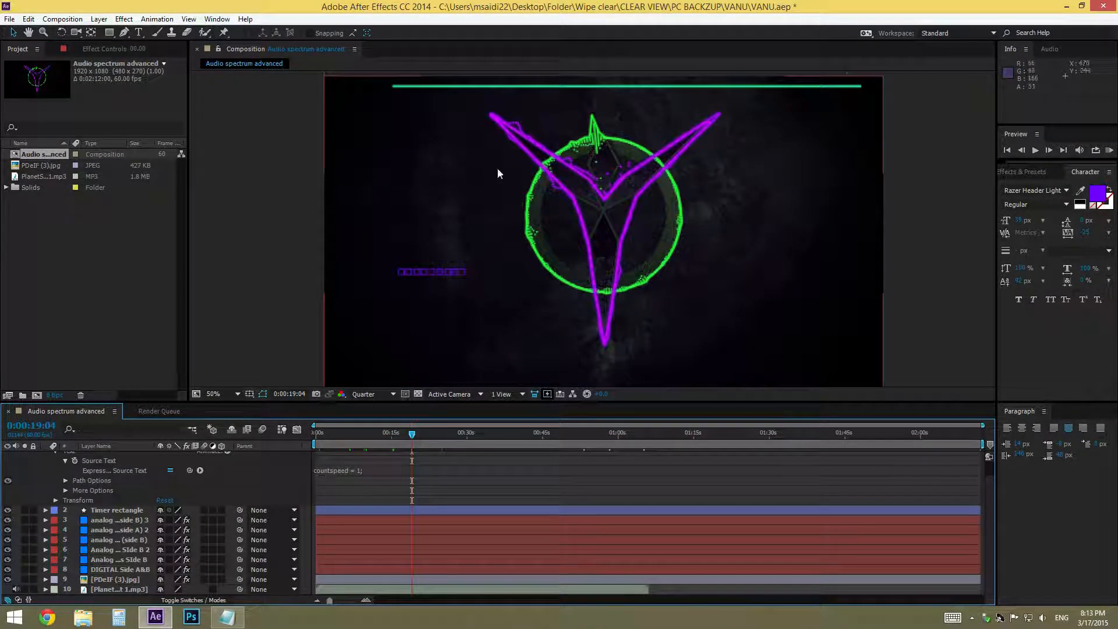
pyautogui.moveTo(414, 432); pyautogui.dragTo(316, 470)
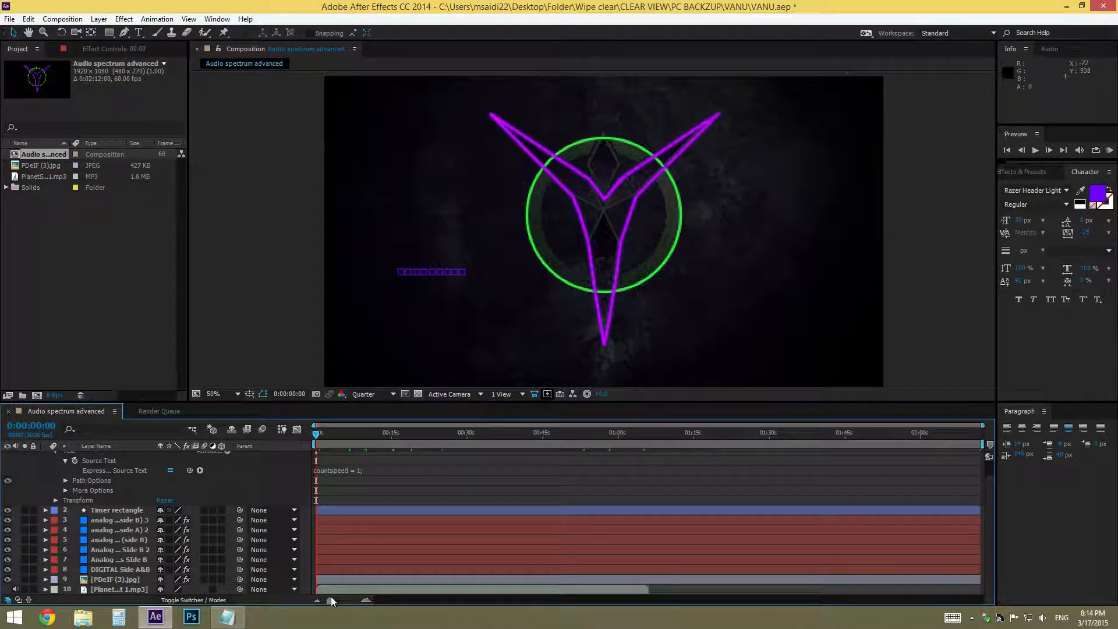
pyautogui.moveTo(331, 600); pyautogui.dragTo(338, 602)
pyautogui.moveTo(318, 435); pyautogui.dragTo(319, 438)
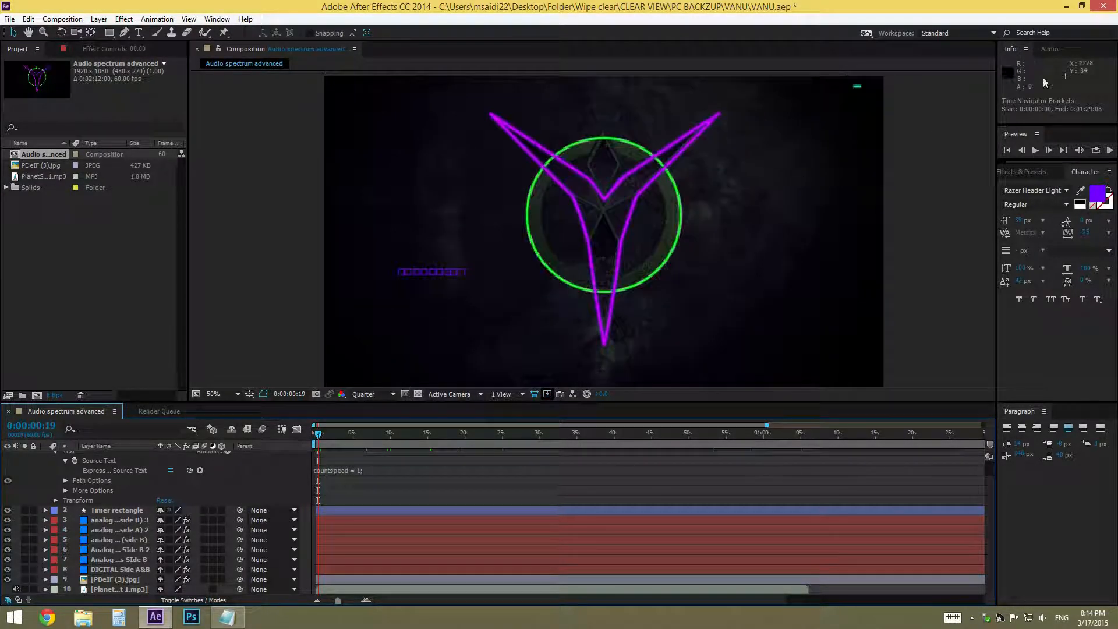
# - Move the 00.00 timer text into the composition's upper-right corner, just inside the frame, at position 1735, 314
pyautogui.scroll(1, 97, 499)
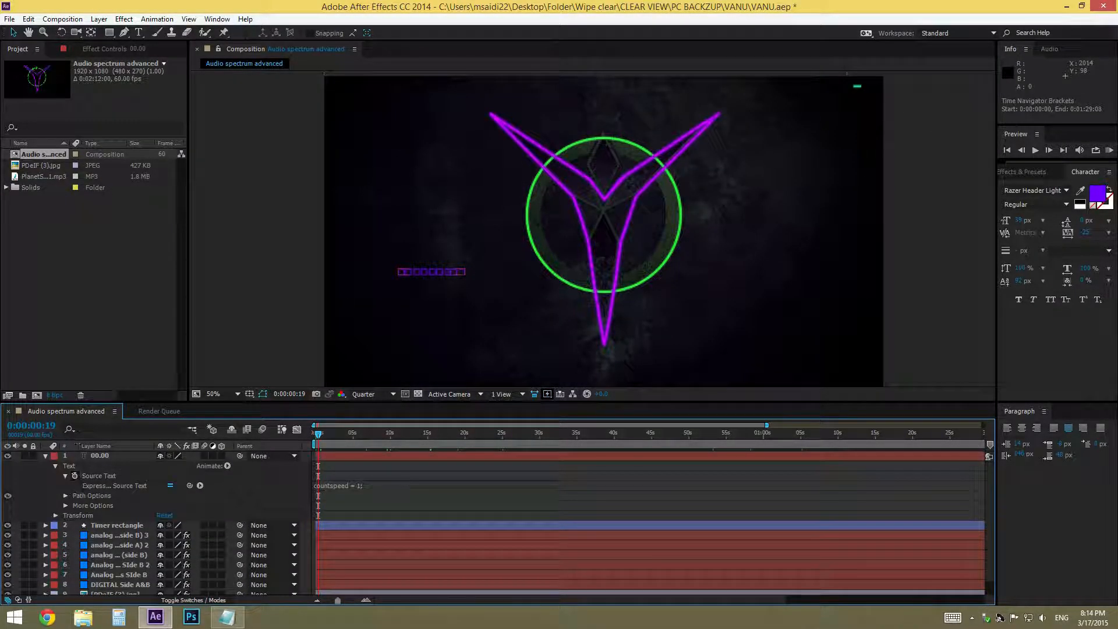
pyautogui.click(104, 457)
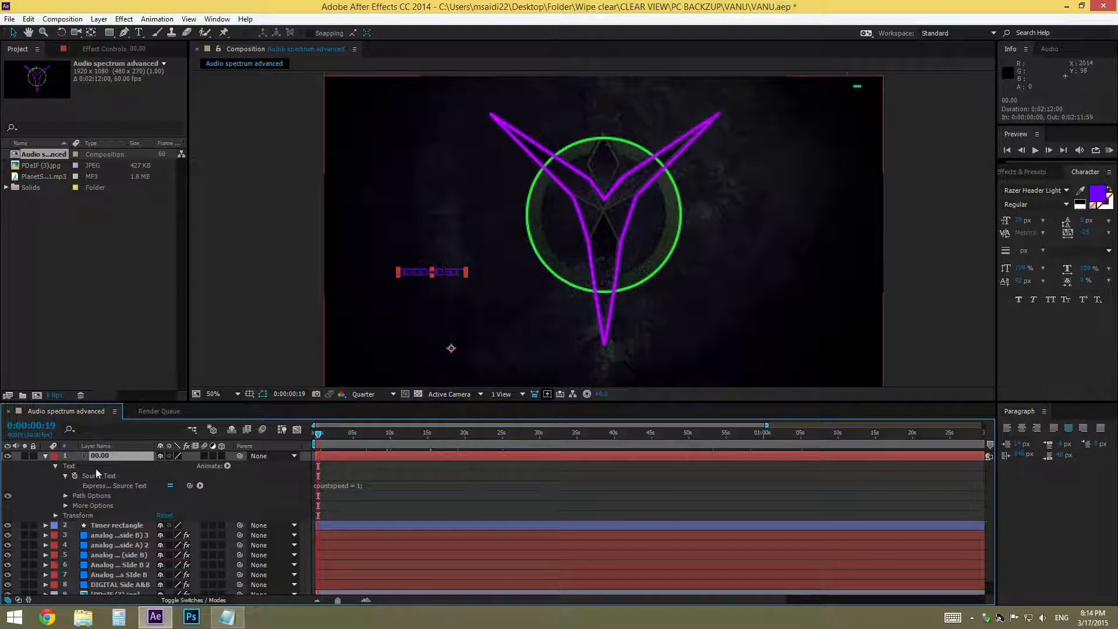
pyautogui.click(13, 33)
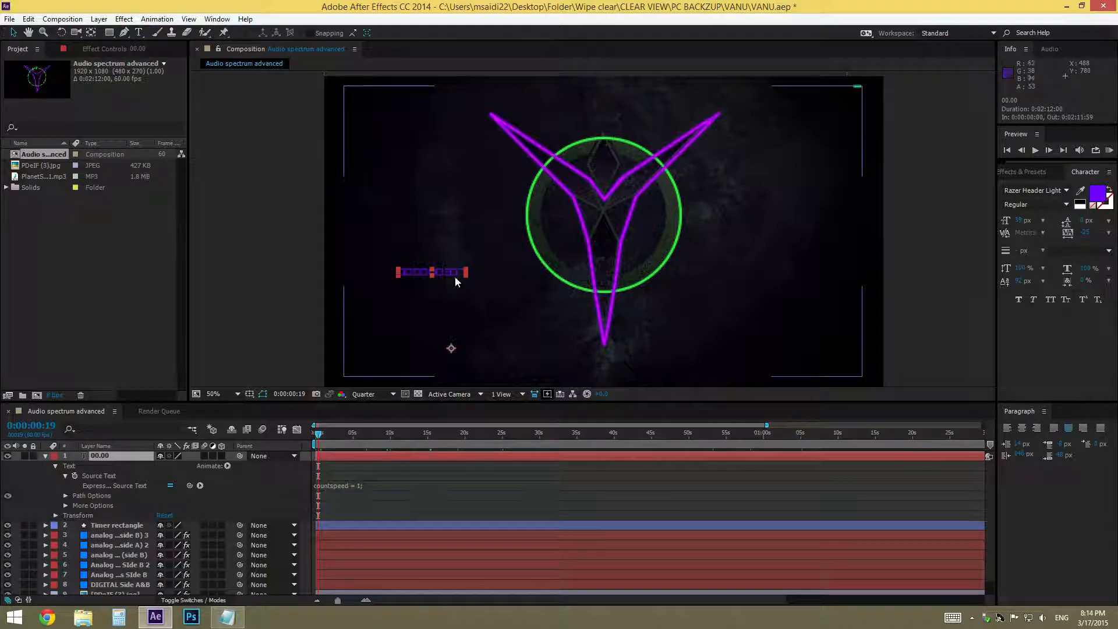
pyautogui.moveTo(456, 273); pyautogui.dragTo(562, 244)
pyautogui.moveTo(785, 145); pyautogui.dragTo(835, 96)
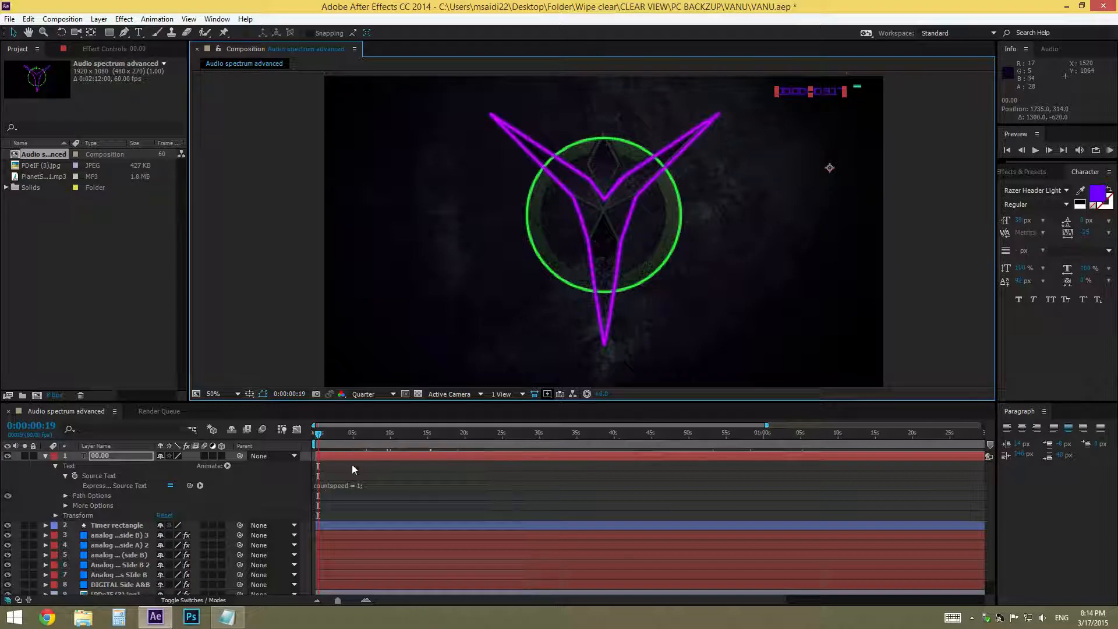
# - Nudge the 00.00 timer text up and left to position 1715, 298, level with the frame's upper line
pyautogui.moveTo(826, 93); pyautogui.dragTo(822, 92)
pyautogui.scroll(1, 866, 91)
pyautogui.scroll(-1, 867, 91)
pyautogui.press('space')
pyautogui.moveTo(861, 128); pyautogui.dragTo(742, 232)
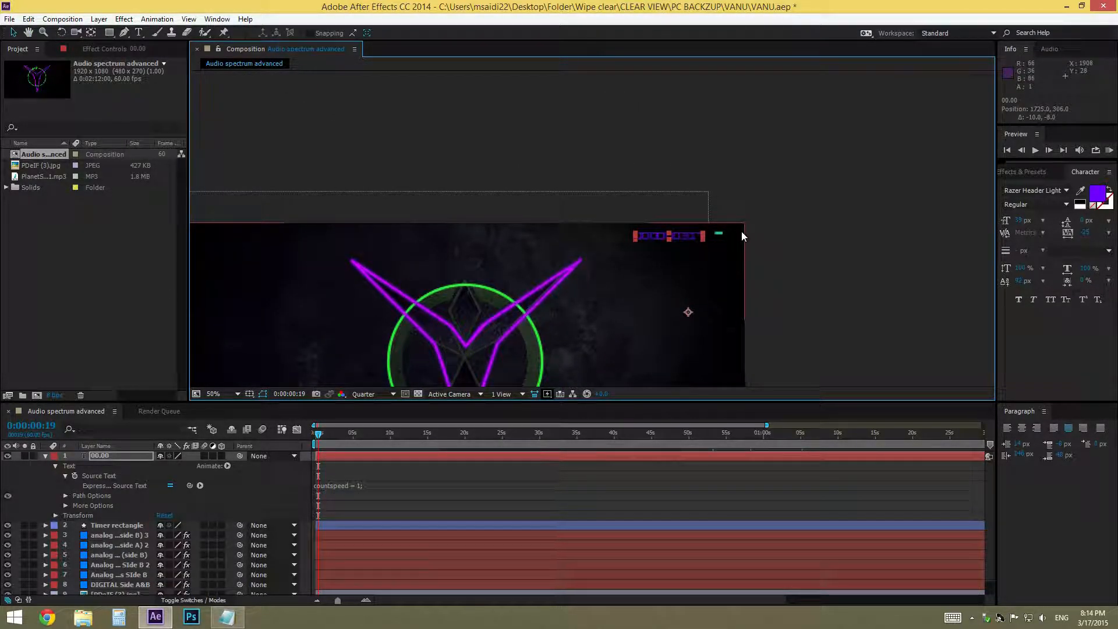
pyautogui.moveTo(690, 235); pyautogui.dragTo(686, 233)
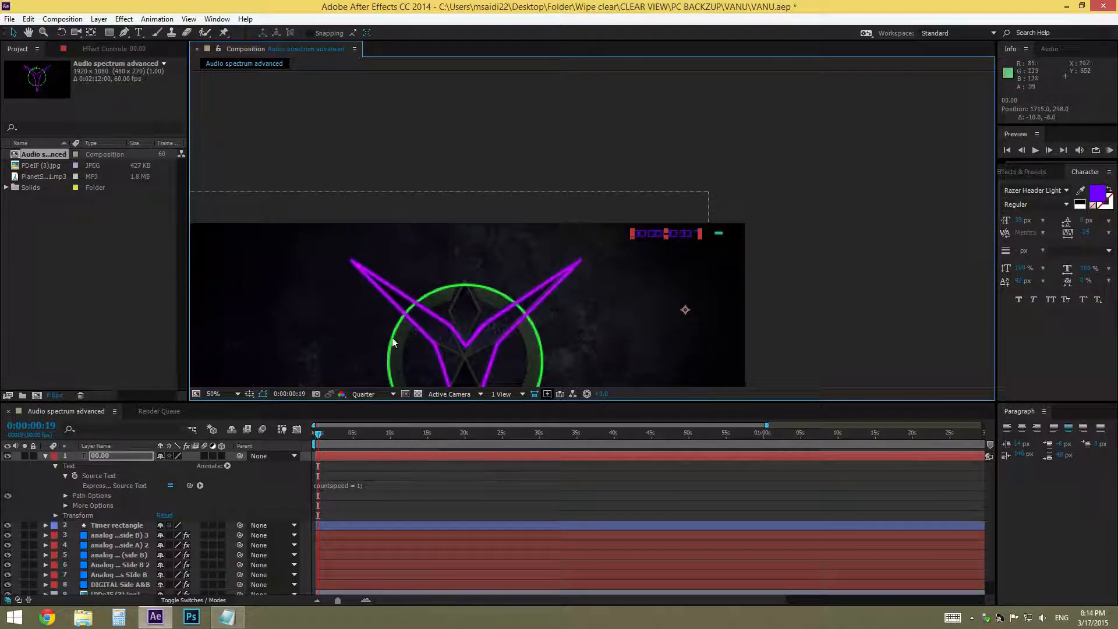
pyautogui.scroll(-2, 468, 331)
pyautogui.press('space')
pyautogui.moveTo(527, 317); pyautogui.dragTo(567, 275)
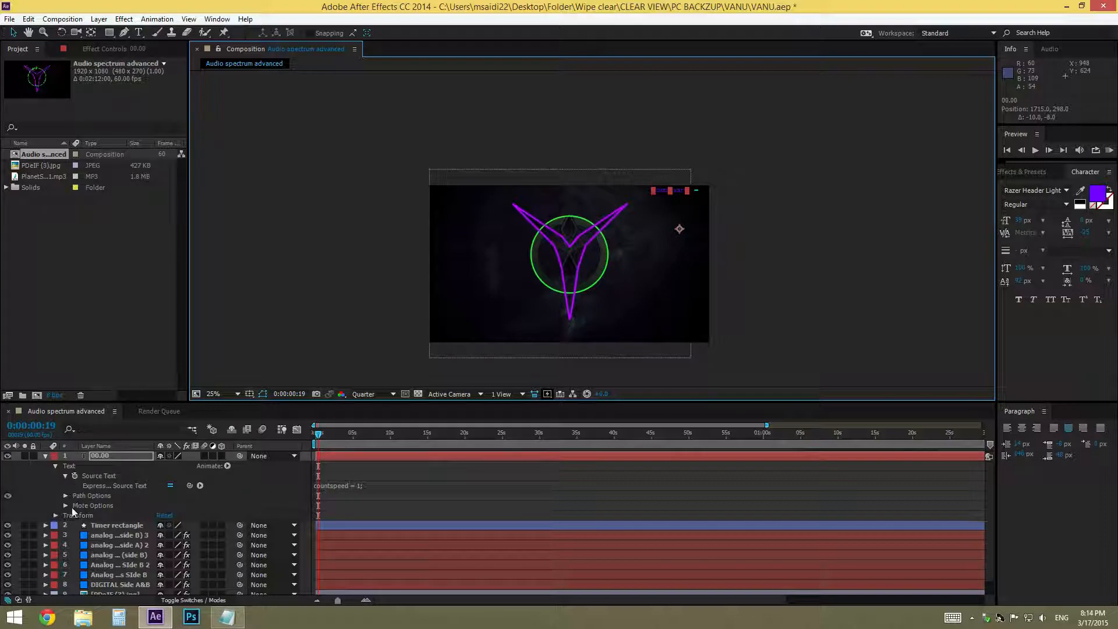
# - Reveal the 00.00 layer's transform properties and start keyframing its Position at 0:00:00:00
pyautogui.click(56, 516)
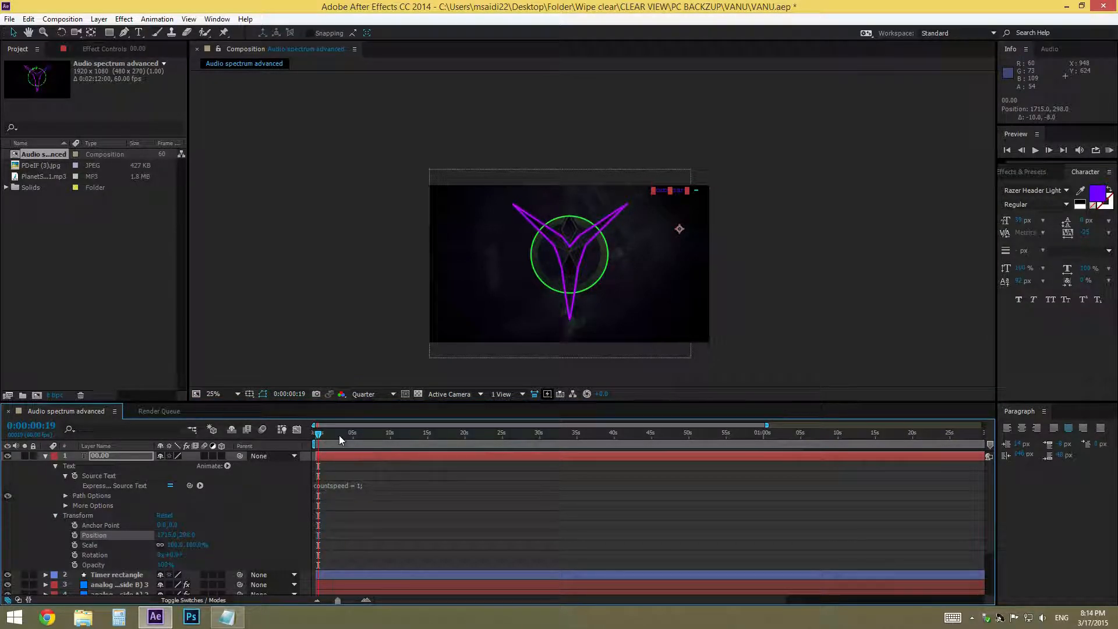
pyautogui.moveTo(319, 440); pyautogui.dragTo(277, 442)
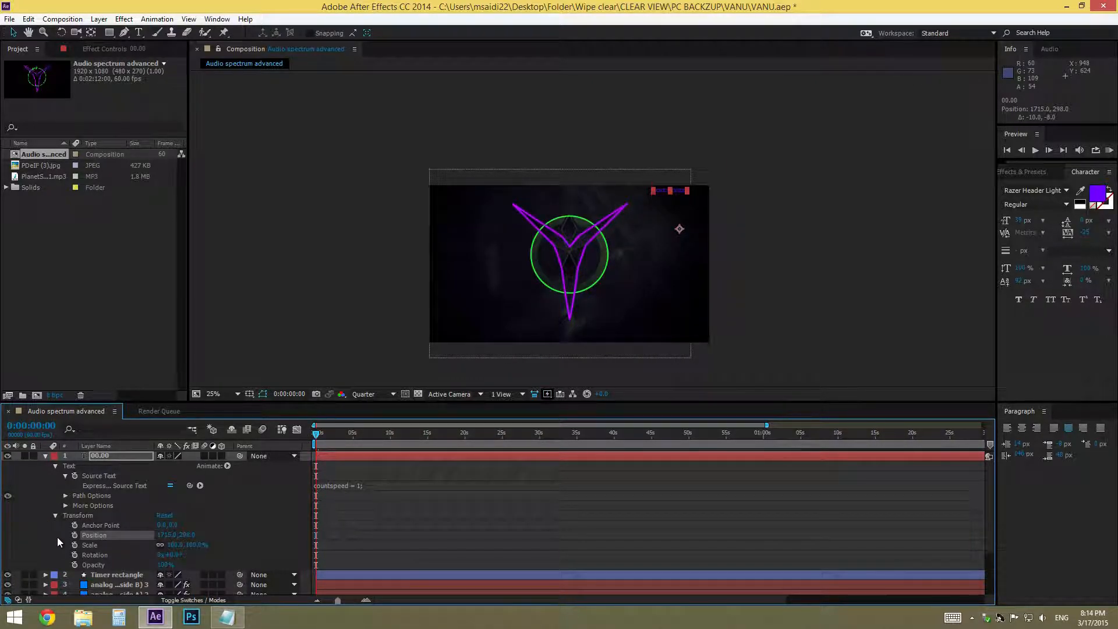
pyautogui.click(74, 535)
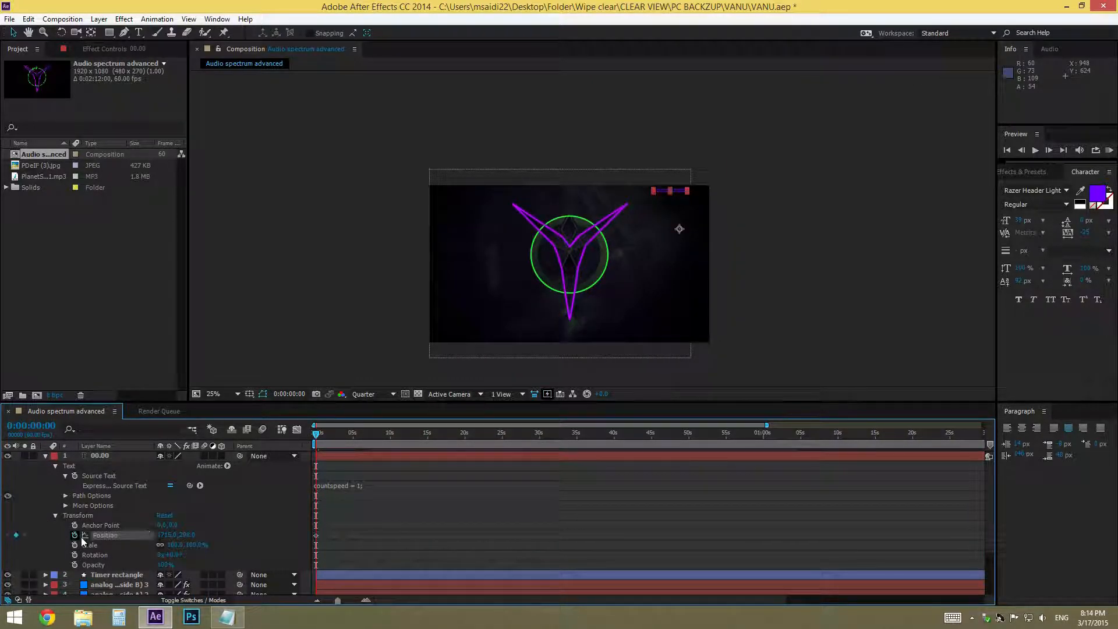
# - At 0:00:02:35, keyframe the timer text ahead of the progress line's end at position 1535, 298
pyautogui.press('space')
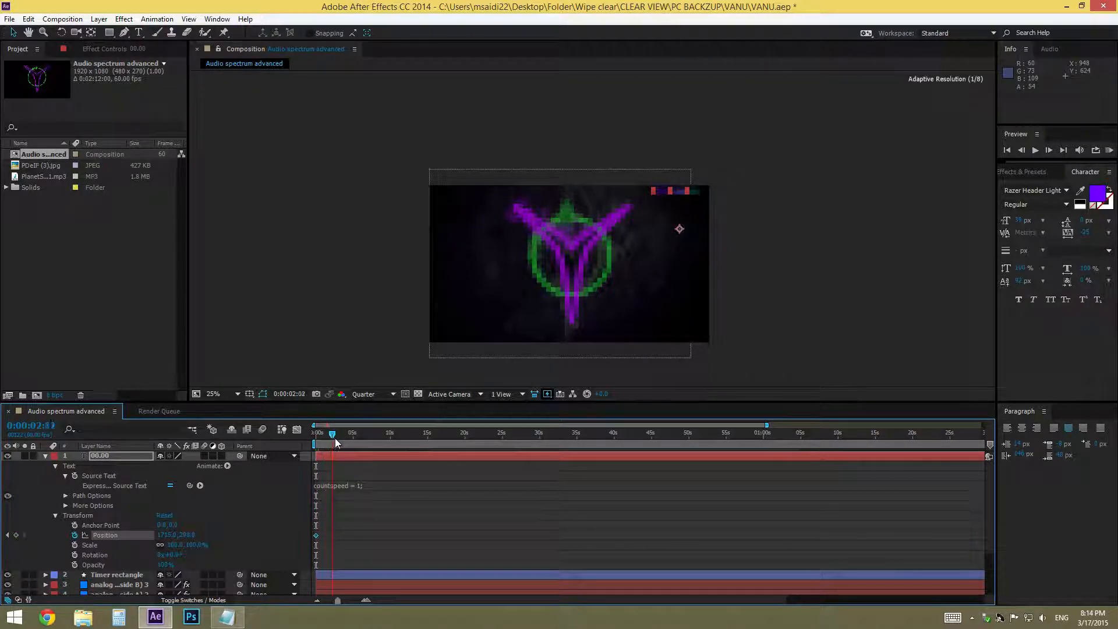
pyautogui.press('.')
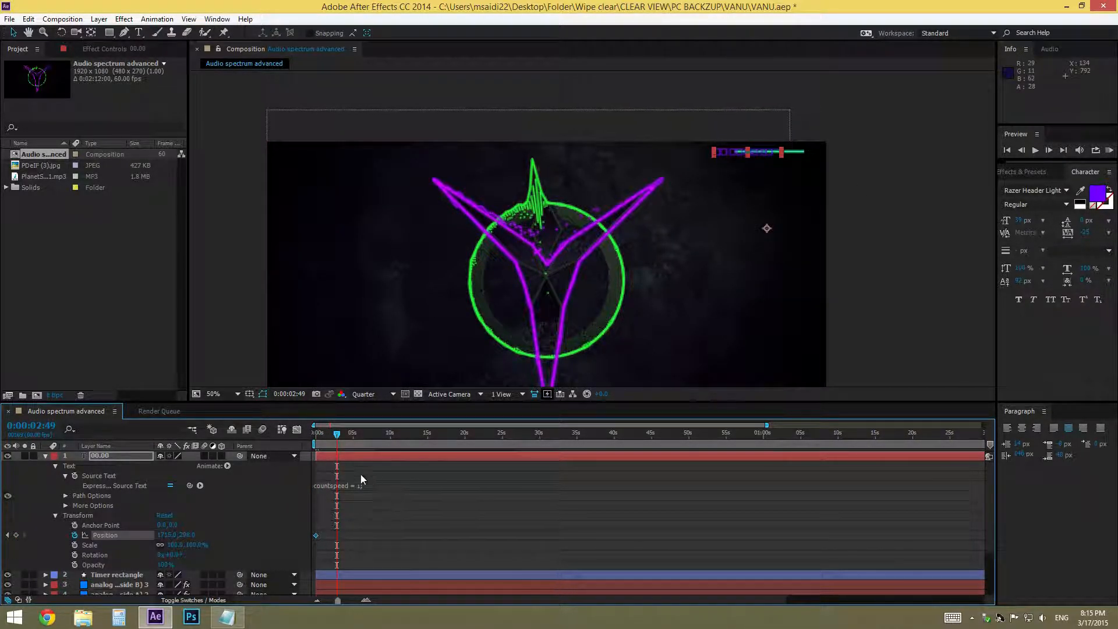
pyautogui.moveTo(344, 434); pyautogui.dragTo(335, 434)
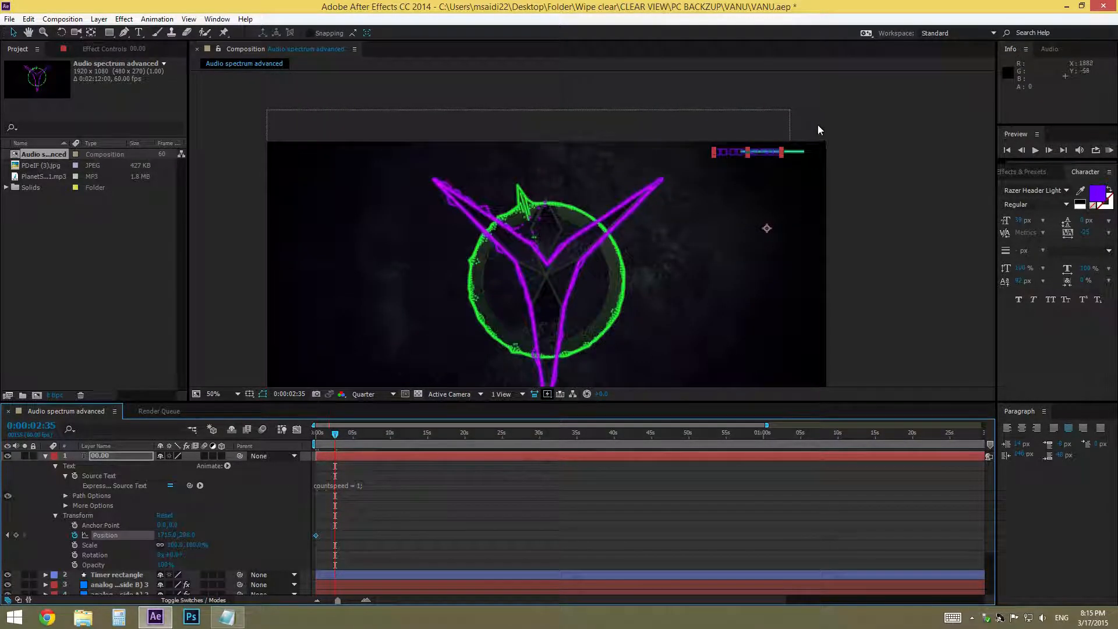
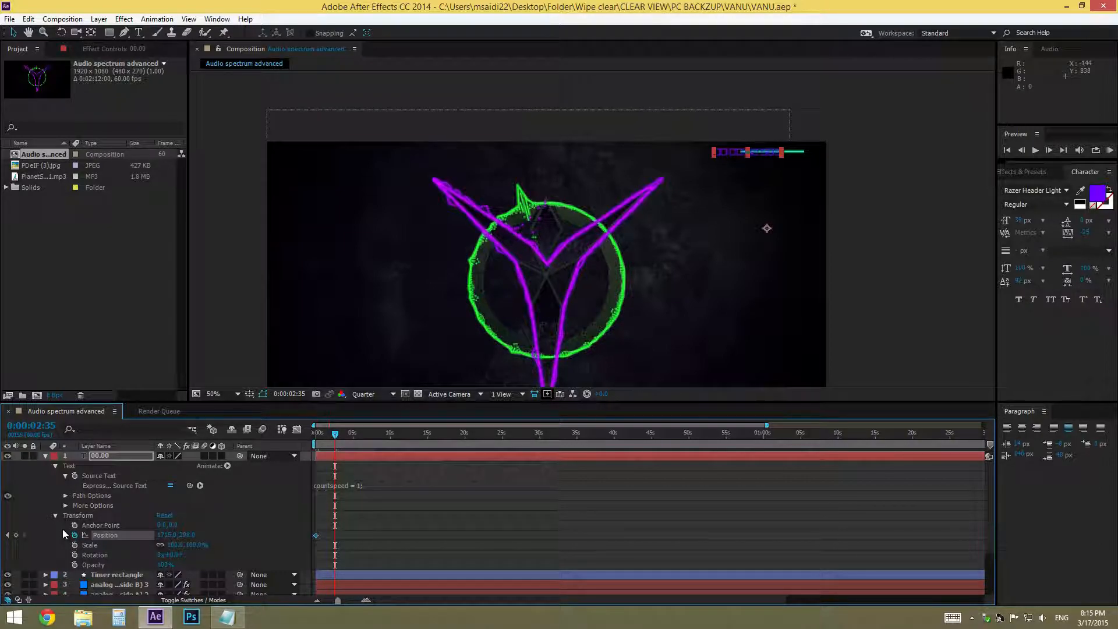
pyautogui.hotkey('shift', 'Left')
pyautogui.hotkey('shift', 'Left')
pyautogui.hotkey('shift', 'Left')
pyautogui.hotkey('shift', 'Left')
pyautogui.hotkey('shift', 'Left')
pyautogui.hotkey('shift', 'Left')
pyautogui.hotkey('shift', 'Left')
pyautogui.hotkey('shift', 'Left')
pyautogui.hotkey('shift', 'Left')
pyautogui.hotkey('shift', 'Left')
pyautogui.hotkey('shift', 'Left')
pyautogui.hotkey('shift', 'Left')
pyautogui.hotkey('shift', 'Left')
pyautogui.hotkey('shift', 'Left')
pyautogui.hotkey('shift', 'Left')
pyautogui.hotkey('shift', 'Left')
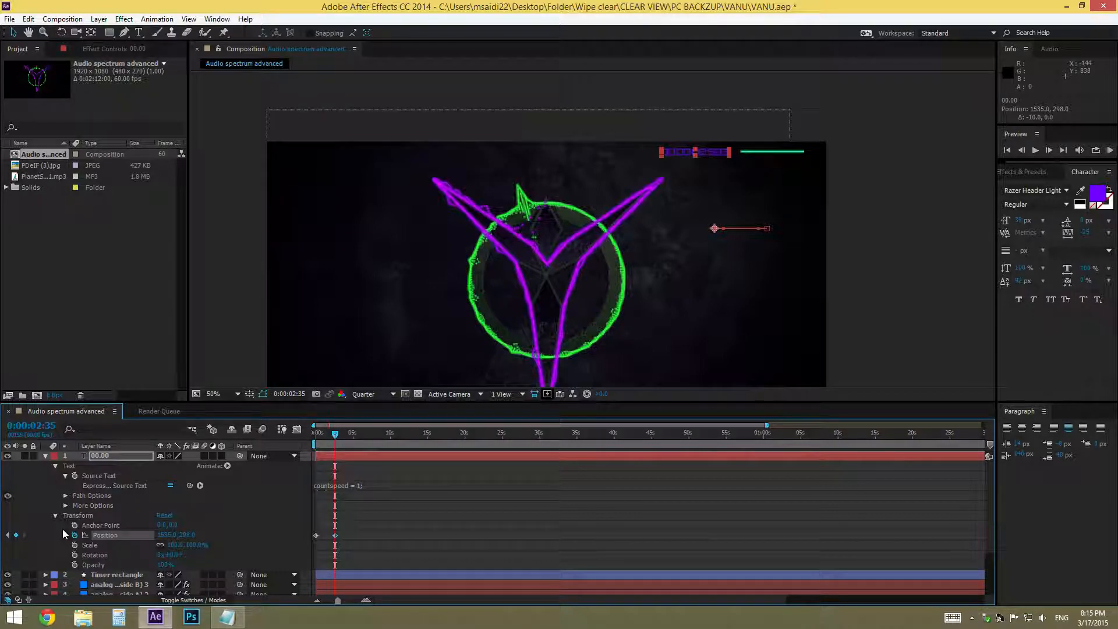
# - At 0:00:12:20, keyframe the timer text just left of the progress line's end at position 735, 298
pyautogui.moveTo(336, 441); pyautogui.dragTo(410, 440)
pyautogui.hotkey('shift', 'Left')
pyautogui.hotkey('shift', 'Left')
pyautogui.hotkey('shift', 'Left')
pyautogui.hotkey('shift', 'Left')
pyautogui.hotkey('shift', 'Left')
pyautogui.hotkey('shift', 'Left')
pyautogui.hotkey('shift', 'Left')
pyautogui.hotkey('shift', 'Left')
pyautogui.hotkey('shift', 'Left')
pyautogui.hotkey('shift', 'Left')
pyautogui.hotkey('shift', 'Left')
pyautogui.hotkey('shift', 'Left')
pyautogui.hotkey('shift', 'Left')
pyautogui.hotkey('shift', 'Left')
pyautogui.hotkey('shift', 'Left')
pyautogui.hotkey('shift', 'Left')
pyautogui.hotkey('shift', 'Left')
pyautogui.hotkey('shift', 'Left')
pyautogui.hotkey('shift', 'Left')
pyautogui.hotkey('shift', 'Left')
pyautogui.hotkey('shift', 'Left')
pyautogui.hotkey('shift', 'Left')
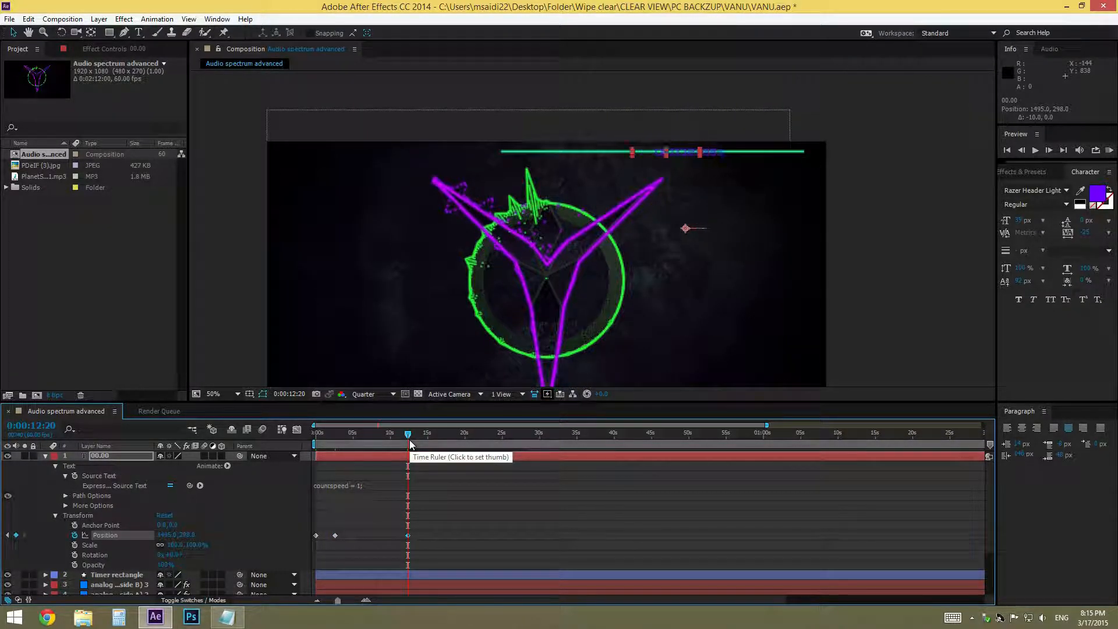
pyautogui.hotkey('shift', 'Left')
pyautogui.hotkey('shift', 'Left')
pyautogui.hotkey('shift', 'Left')
pyautogui.hotkey('shift', 'Left')
pyautogui.hotkey('shift', 'Left')
pyautogui.hotkey('shift', 'Left')
pyautogui.hotkey('shift', 'Left')
pyautogui.hotkey('shift', 'Left')
pyautogui.hotkey('shift', 'Left')
pyautogui.hotkey('shift', 'Left')
pyautogui.hotkey('shift', 'Left')
pyautogui.hotkey('shift', 'Left')
pyautogui.hotkey('shift', 'Left')
pyautogui.hotkey('shift', 'Left')
pyautogui.hotkey('shift', 'Left')
pyautogui.hotkey('shift', 'Left')
pyautogui.hotkey('shift', 'Left')
pyautogui.hotkey('shift', 'Left')
pyautogui.hotkey('shift', 'Left')
pyautogui.hotkey('shift', 'Left')
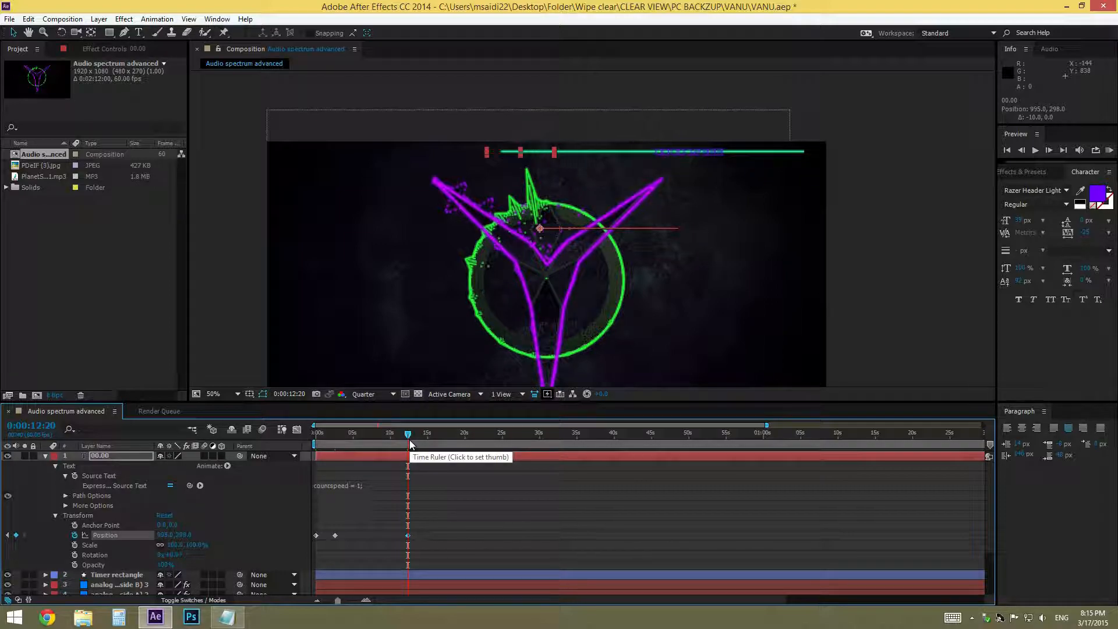
pyautogui.hotkey('shift', 'Right')
pyautogui.hotkey('shift', 'Right')
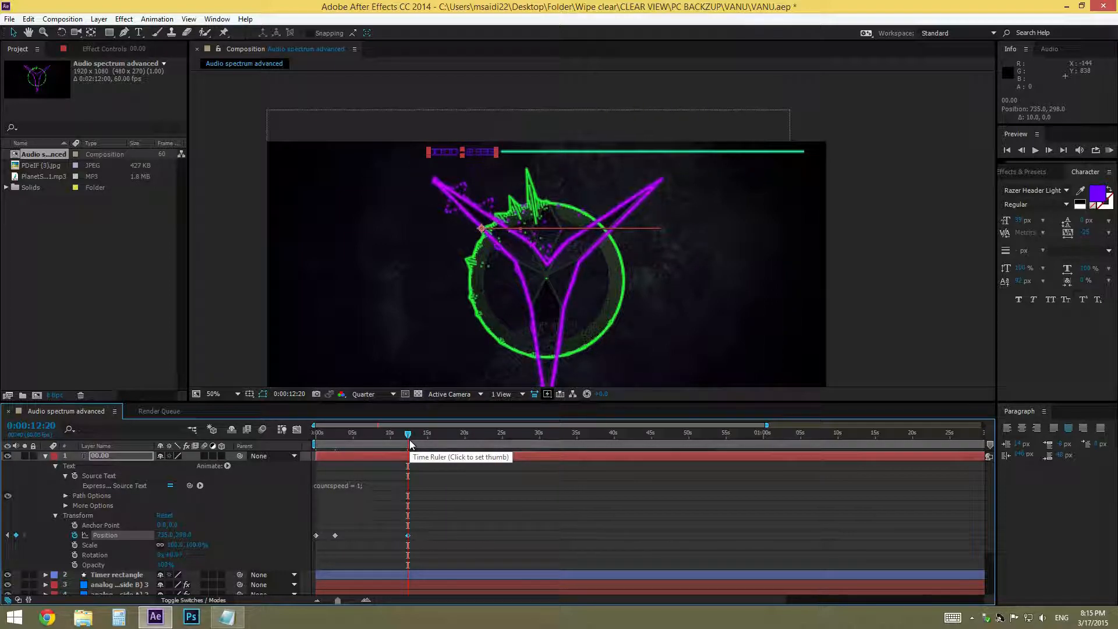
# - At 0:00:19:45, keyframe the timer text near the frame's upper-left corner at position 275, 298
pyautogui.moveTo(409, 440); pyautogui.dragTo(463, 447)
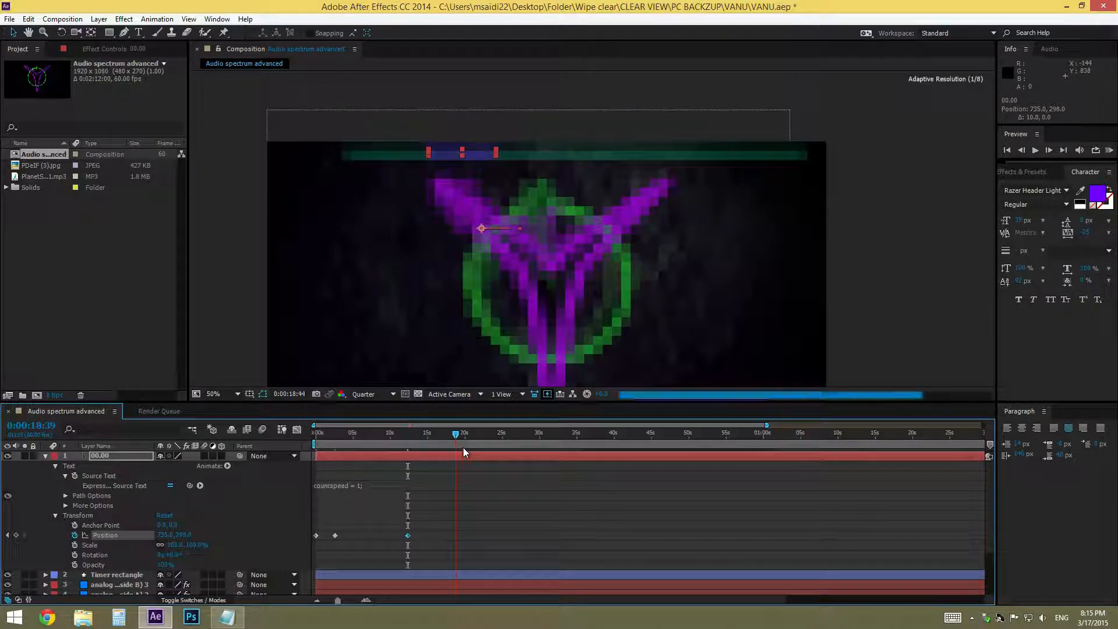
pyautogui.hotkey('shift', 'Left')
pyautogui.hotkey('shift', 'Left')
pyautogui.hotkey('shift', 'Left')
pyautogui.hotkey('shift', 'Left')
pyautogui.hotkey('shift', 'Left')
pyautogui.hotkey('shift', 'Left')
pyautogui.hotkey('shift', 'Left')
pyautogui.hotkey('shift', 'Left')
pyautogui.hotkey('shift', 'Left')
pyautogui.hotkey('shift', 'Left')
pyautogui.hotkey('shift', 'Left')
pyautogui.hotkey('shift', 'Left')
pyautogui.hotkey('shift', 'Left')
pyautogui.hotkey('shift', 'Left')
pyautogui.hotkey('shift', 'Left')
pyautogui.hotkey('shift', 'Left')
pyautogui.hotkey('shift', 'Left')
pyautogui.hotkey('shift', 'Left')
pyautogui.hotkey('shift', 'Left')
pyautogui.hotkey('shift', 'Left')
pyautogui.hotkey('shift', 'Left')
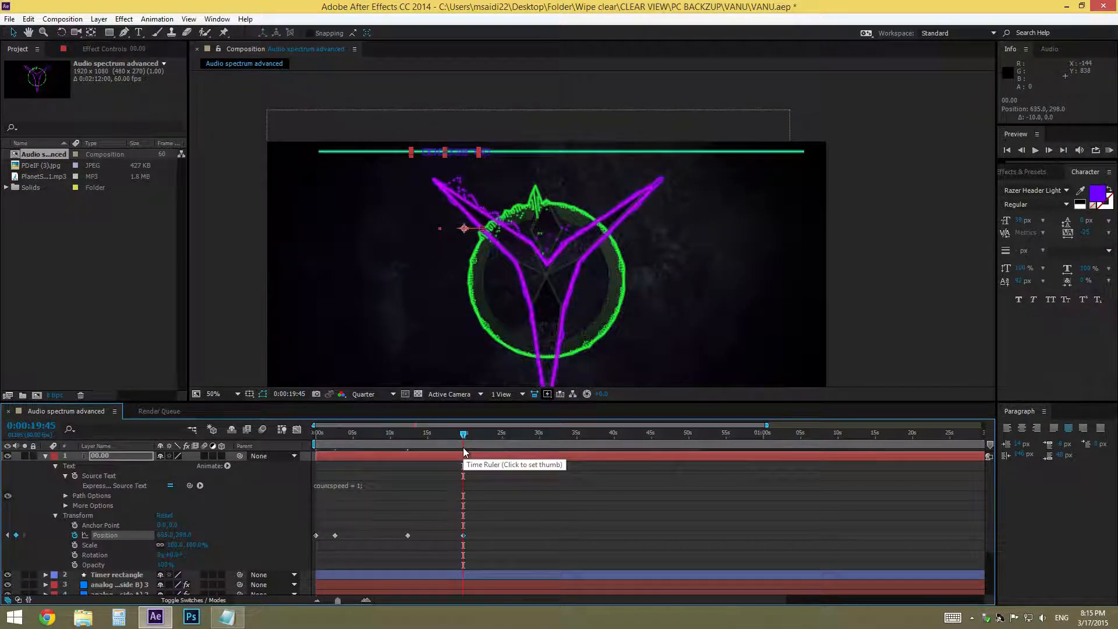
pyautogui.hotkey('shift', 'Left')
pyautogui.hotkey('shift', 'Left')
pyautogui.hotkey('shift', 'Left')
pyautogui.hotkey('shift', 'Left')
pyautogui.hotkey('shift', 'Left')
pyautogui.hotkey('shift', 'Left')
pyautogui.hotkey('shift', 'Left')
pyautogui.hotkey('shift', 'Left')
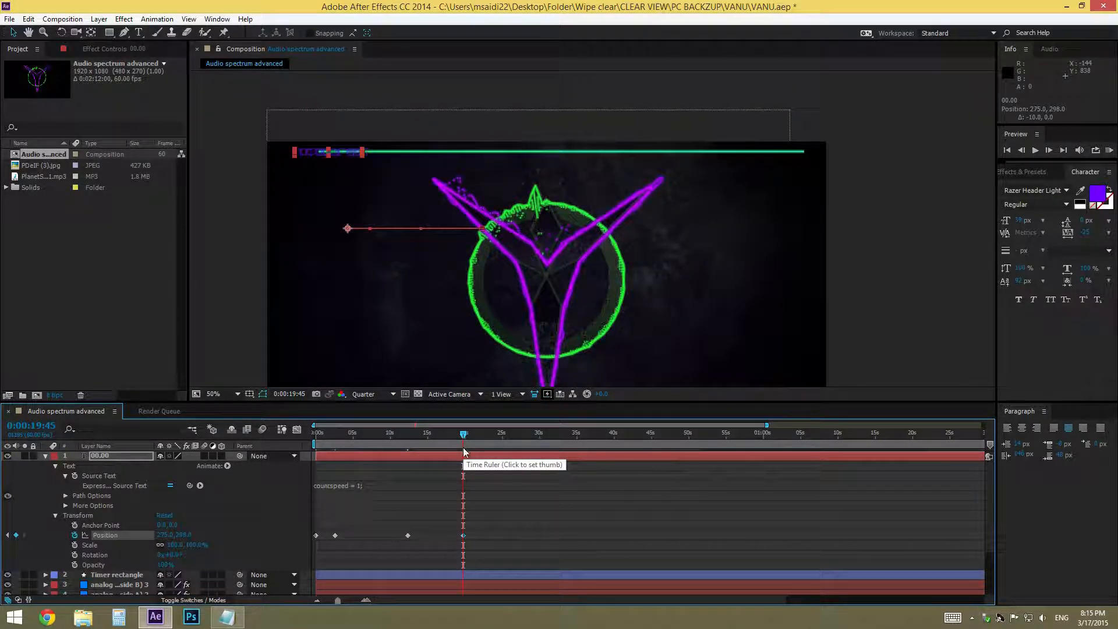
# - Keyframe the timer text's turn around the frame's upper-left corner, reaching position 275, 438 at 0:00:22:10
pyautogui.moveTo(464, 450); pyautogui.dragTo(481, 437)
pyautogui.hotkey('shift', 'Down')
pyautogui.hotkey('shift', 'Down')
pyautogui.hotkey('shift', 'Down')
pyautogui.hotkey('shift', 'Down')
pyautogui.hotkey('shift', 'Right')
pyautogui.hotkey('shift', 'Right')
pyautogui.hotkey('shift', 'Right')
pyautogui.hotkey('shift', 'Right')
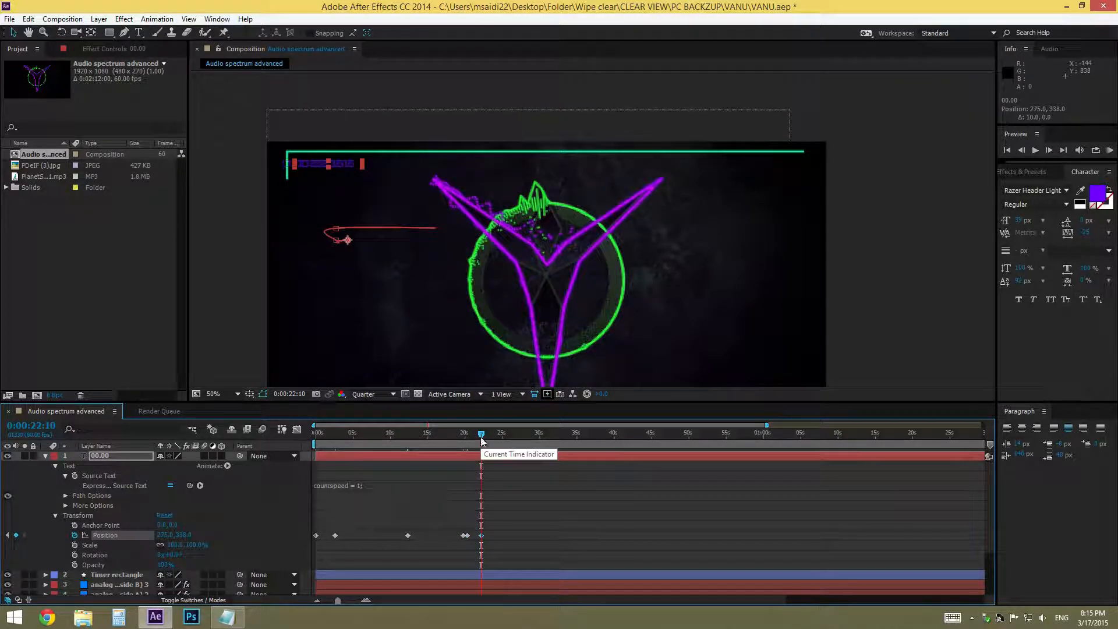
pyautogui.hotkey('shift', 'Down')
pyautogui.hotkey('shift', 'Down')
pyautogui.hotkey('shift', 'Down')
pyautogui.hotkey('shift', 'Down')
pyautogui.hotkey('shift', 'Down')
pyautogui.hotkey('shift', 'Down')
pyautogui.hotkey('shift', 'Down')
pyautogui.hotkey('shift', 'Down')
pyautogui.hotkey('shift', 'Down')
pyautogui.hotkey('shift', 'Down')
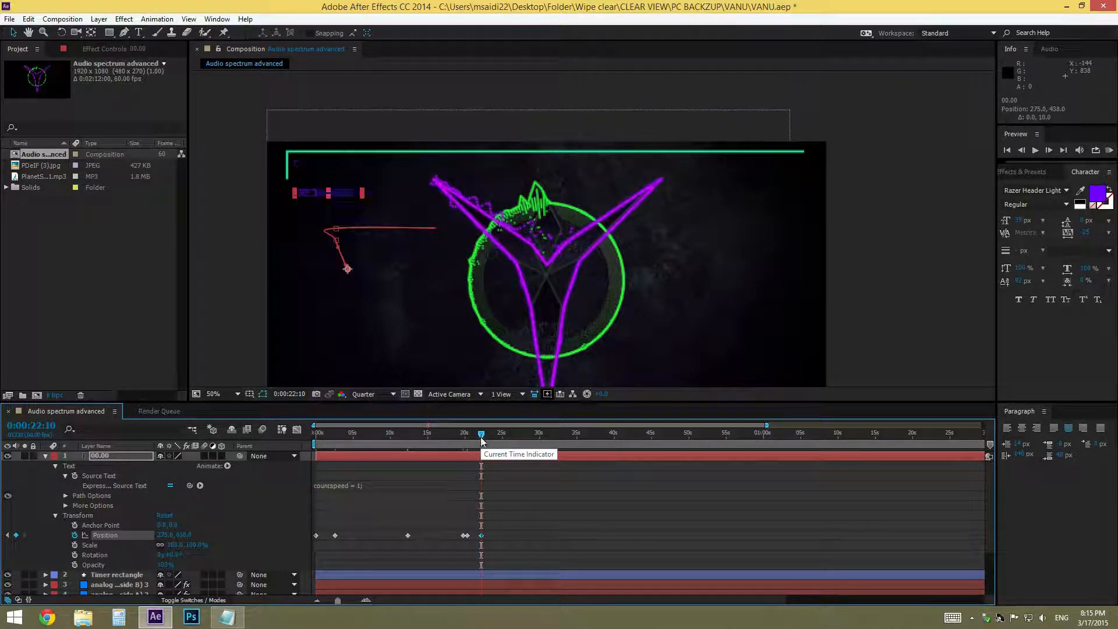
# - At 0:00:26:23, keyframe the timer text down beside the left line's end at position 275, 758
pyautogui.moveTo(480, 437); pyautogui.dragTo(512, 439)
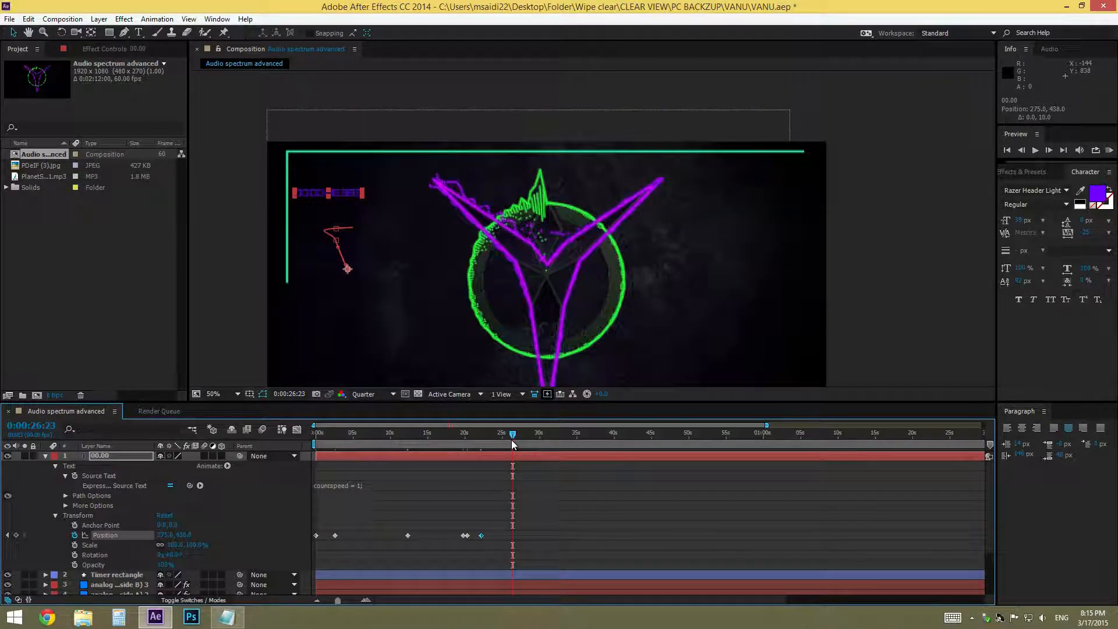
pyautogui.hotkey('shift', 'Down')
pyautogui.hotkey('shift', 'Down')
pyautogui.hotkey('shift', 'Down')
pyautogui.hotkey('shift', 'Down')
pyautogui.hotkey('shift', 'Down')
pyautogui.hotkey('shift', 'Down')
pyautogui.hotkey('shift', 'Down')
pyautogui.hotkey('shift', 'Down')
pyautogui.hotkey('shift', 'Down')
pyautogui.hotkey('shift', 'Down')
pyautogui.hotkey('shift', 'Down')
pyautogui.hotkey('shift', 'Down')
pyautogui.hotkey('shift', 'Down')
pyautogui.hotkey('shift', 'Down')
pyautogui.hotkey('shift', 'Down')
pyautogui.hotkey('shift', 'Down')
pyautogui.hotkey('shift', 'Down')
pyautogui.hotkey('shift', 'Down')
pyautogui.hotkey('shift', 'Down')
pyautogui.hotkey('shift', 'Down')
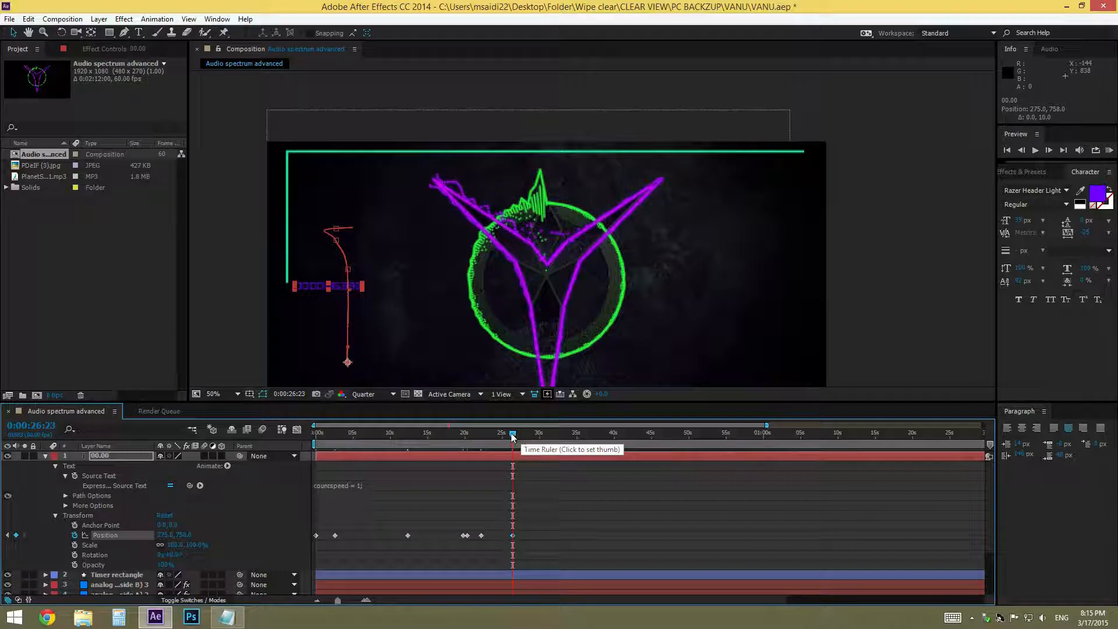
# - At 0:00:29:49, keyframe the timer text beside the left line's lower end at position 275, 1038
pyautogui.moveTo(516, 435); pyautogui.dragTo(536, 439)
pyautogui.hotkey('shift', 'Down')
pyautogui.hotkey('shift', 'Down')
pyautogui.hotkey('shift', 'Down')
pyautogui.hotkey('shift', 'Down')
pyautogui.hotkey('shift', 'Down')
pyautogui.hotkey('shift', 'Down')
pyautogui.hotkey('shift', 'Down')
pyautogui.hotkey('shift', 'Down')
pyautogui.hotkey('shift', 'Down')
pyautogui.hotkey('shift', 'Down')
pyautogui.hotkey('shift', 'Down')
pyautogui.hotkey('shift', 'Down')
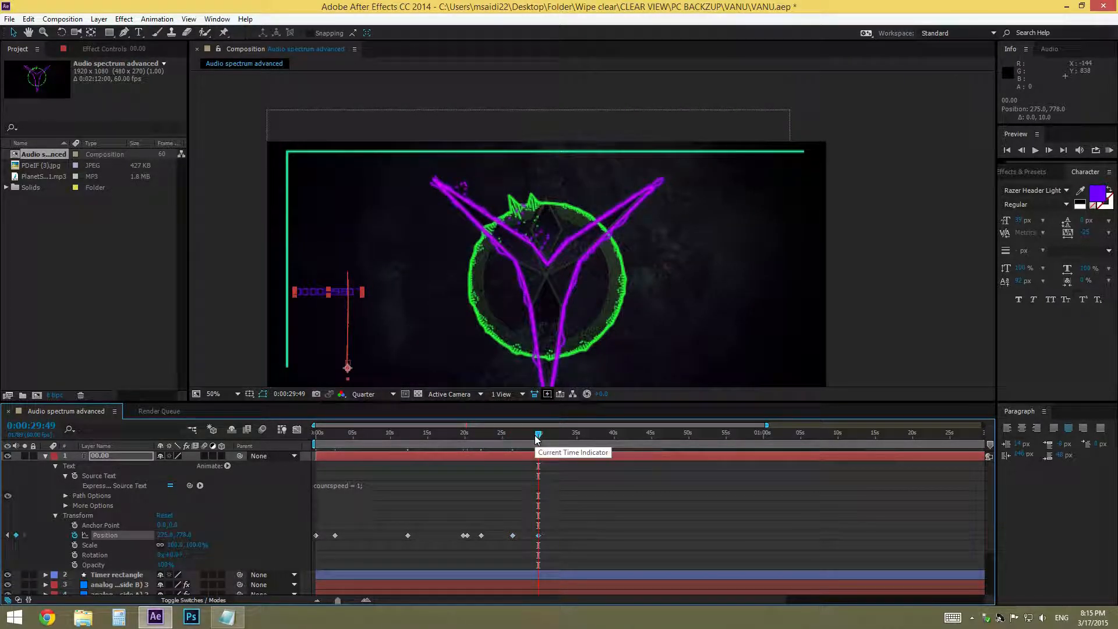
pyautogui.hotkey('shift', 'Down')
pyautogui.hotkey('shift', 'Down')
pyautogui.hotkey('shift', 'Down')
pyautogui.hotkey('shift', 'Down')
pyautogui.hotkey('shift', 'Down')
pyautogui.hotkey('shift', 'Down')
pyautogui.hotkey('shift', 'Down')
pyautogui.hotkey('shift', 'Down')
pyautogui.hotkey('shift', 'Down')
pyautogui.hotkey('shift', 'Down')
pyautogui.hotkey('shift', 'Down')
pyautogui.hotkey('shift', 'Down')
pyautogui.hotkey('shift', 'Down')
pyautogui.hotkey('shift', 'Down')
pyautogui.hotkey('shift', 'Down')
pyautogui.hotkey('shift', 'Down')
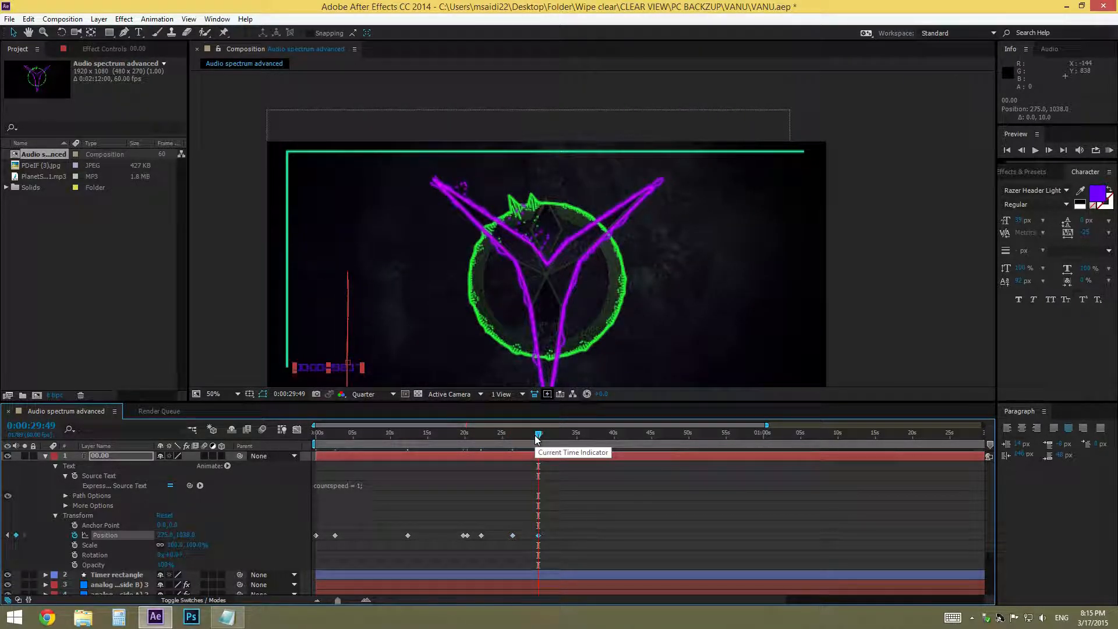
# - At 0:00:31:04, keyframe the timer text further down the frame's left line at position 275, 1138
pyautogui.moveTo(536, 439); pyautogui.dragTo(547, 440)
pyautogui.scroll(-2, 482, 298)
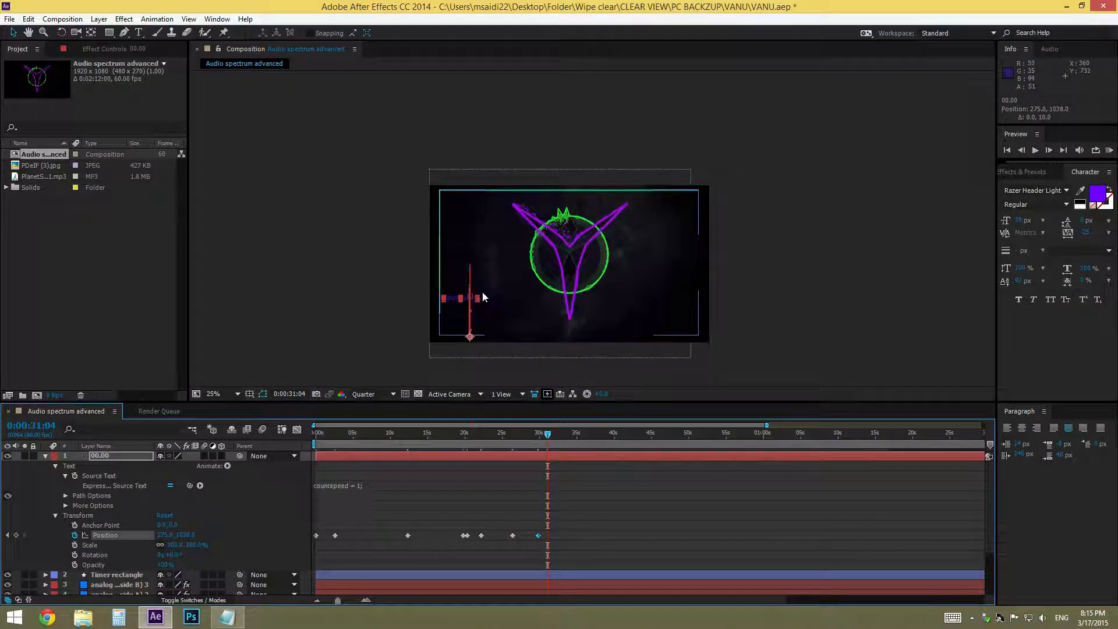
pyautogui.scroll(1, 442, 326)
pyautogui.hotkey('shift', 'Down')
pyautogui.hotkey('shift', 'Down')
pyautogui.hotkey('shift', 'Down')
pyautogui.hotkey('shift', 'Down')
pyautogui.hotkey('shift', 'Down')
pyautogui.hotkey('shift', 'Down')
pyautogui.hotkey('shift', 'Down')
pyautogui.hotkey('shift', 'Down')
pyautogui.hotkey('shift', 'Down')
pyautogui.hotkey('shift', 'Down')
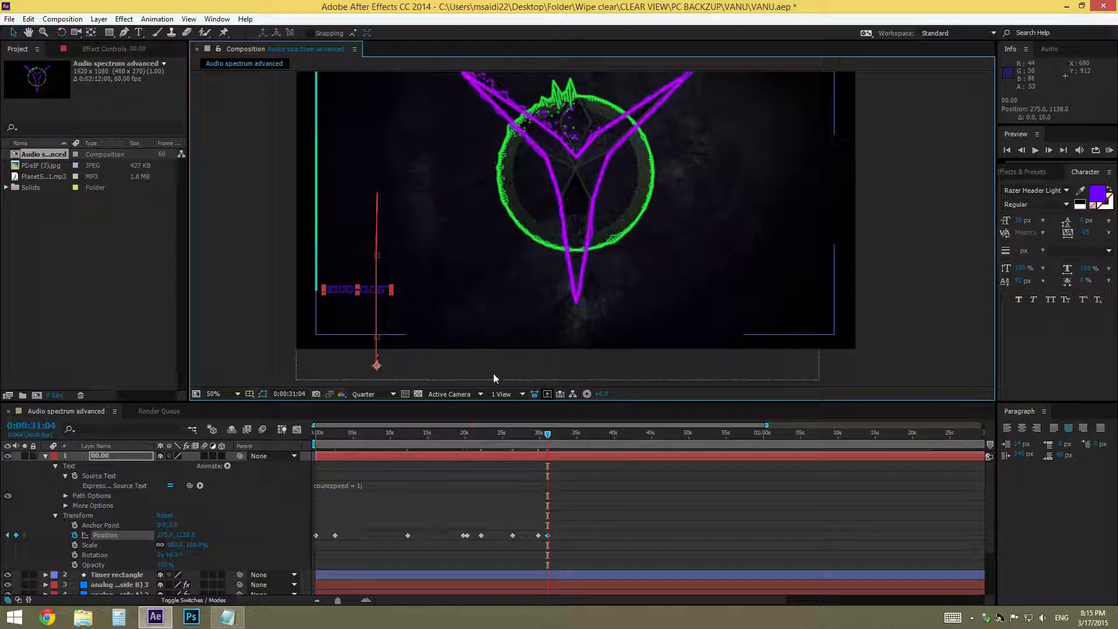
# - At 0:00:33:34, keyframe the timer text just above the frame's lower-left corner at position 275, 1238
pyautogui.moveTo(550, 436); pyautogui.dragTo(566, 435)
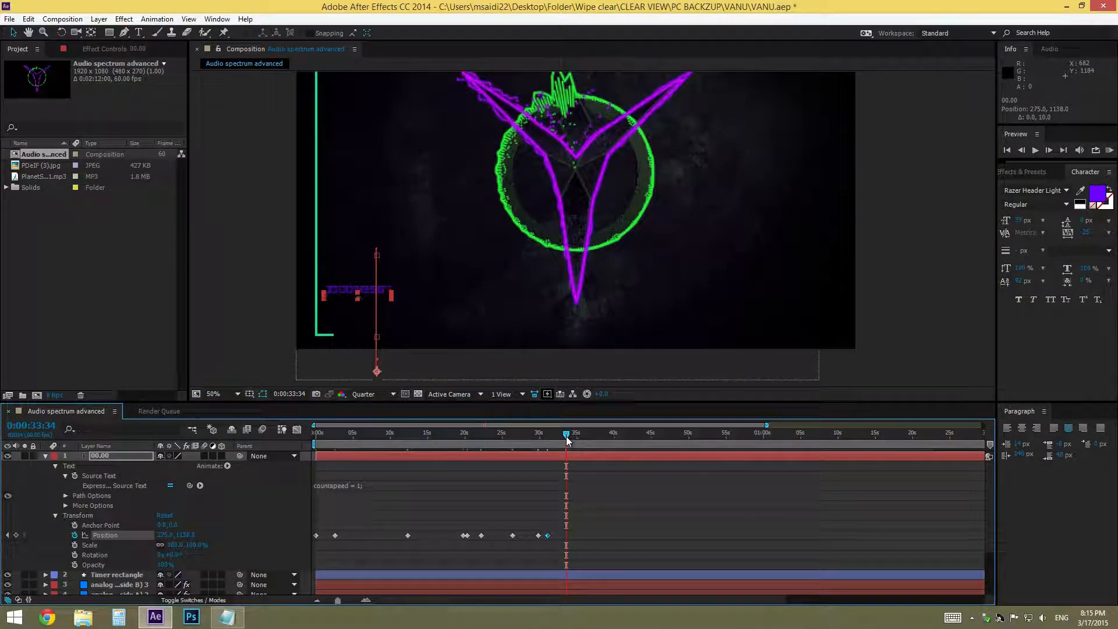
pyautogui.hotkey('shift', 'Down')
pyautogui.hotkey('shift', 'Down')
pyautogui.hotkey('shift', 'Down')
pyautogui.hotkey('shift', 'Down')
pyautogui.hotkey('shift', 'Down')
pyautogui.hotkey('shift', 'Down')
pyautogui.hotkey('shift', 'Down')
pyautogui.hotkey('shift', 'Down')
pyautogui.hotkey('shift', 'Down')
pyautogui.hotkey('shift', 'Down')
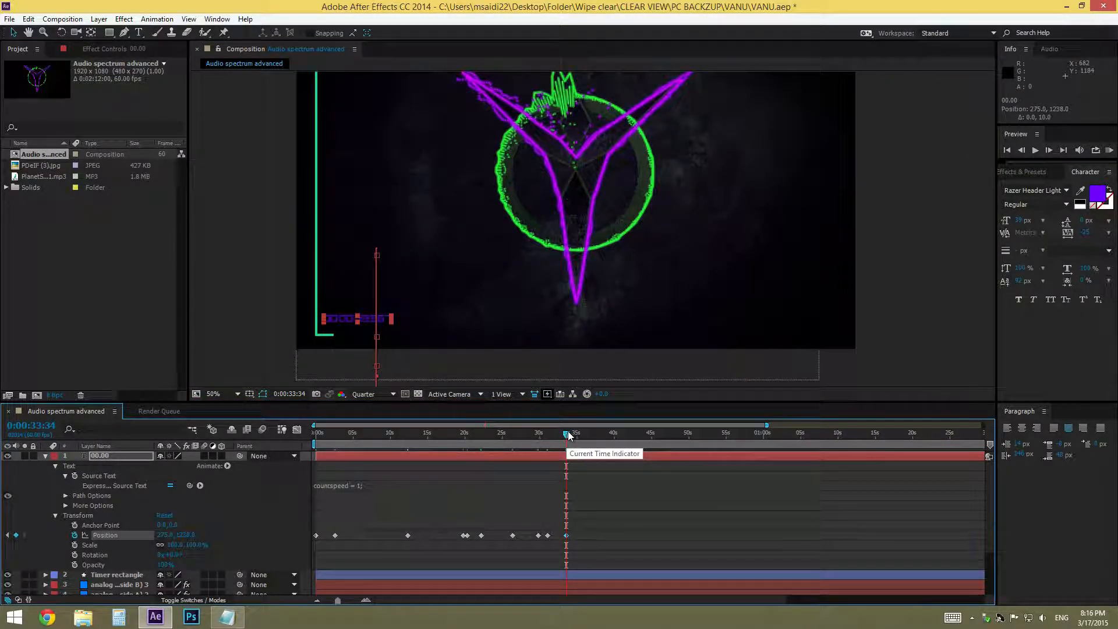
# - Shortly after the lower-left corner keyframe, keyframe the timer text to the right along the frame's bottom line
pyautogui.moveTo(568, 436); pyautogui.dragTo(573, 433)
pyautogui.hotkey('shift', 'Right')
pyautogui.hotkey('shift', 'Right')
pyautogui.hotkey('shift', 'Right')
pyautogui.hotkey('shift', 'Right')
pyautogui.hotkey('shift', 'Right')
pyautogui.hotkey('shift', 'Right')
pyautogui.hotkey('shift', 'Right')
pyautogui.hotkey('shift', 'Right')
pyautogui.hotkey('shift', 'Right')
pyautogui.hotkey('shift', 'Right')
pyautogui.hotkey('shift', 'Right')
pyautogui.hotkey('shift', 'Right')
pyautogui.hotkey('shift', 'Right')
pyautogui.hotkey('shift', 'Right')
pyautogui.hotkey('shift', 'Right')
pyautogui.hotkey('shift', 'Right')
pyautogui.hotkey('shift', 'Right')
pyautogui.hotkey('shift', 'Right')
pyautogui.hotkey('shift', 'Right')
pyautogui.hotkey('shift', 'Right')
# - At 0:00:41:08, keyframe the timer text above the bottom progress line's end at position 895, 1238
pyautogui.moveTo(580, 442); pyautogui.dragTo(624, 443)
pyautogui.hotkey('shift', 'Right')
pyautogui.hotkey('shift', 'Right')
pyautogui.hotkey('shift', 'Right')
pyautogui.hotkey('shift', 'Right')
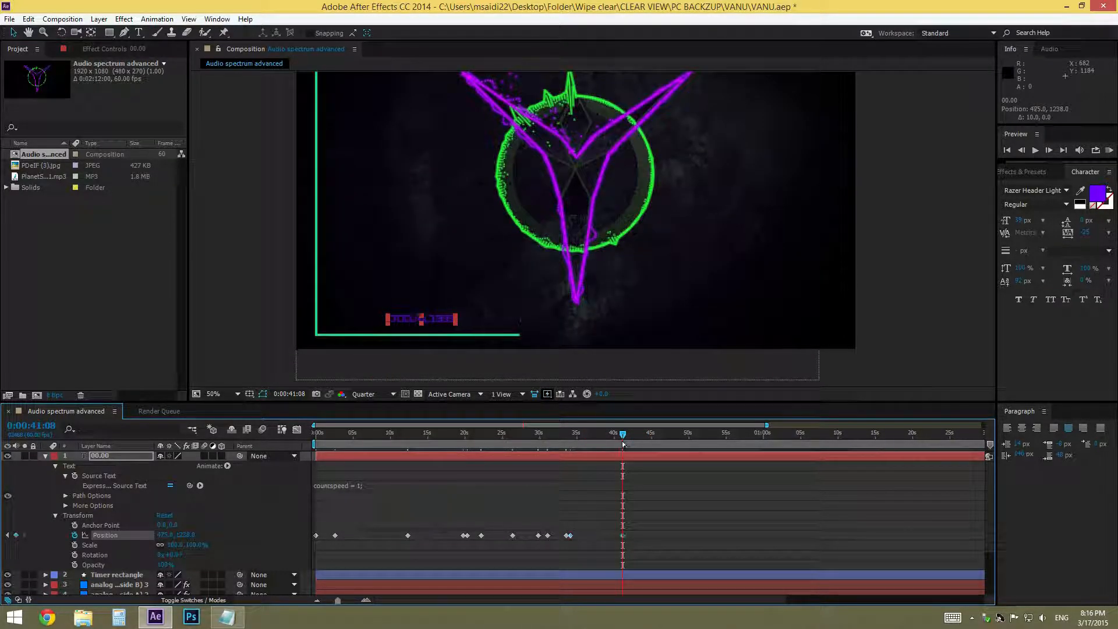
pyautogui.hotkey('shift', 'Right')
pyautogui.hotkey('shift', 'Right')
pyautogui.hotkey('shift', 'Right')
pyautogui.hotkey('shift', 'Right')
pyautogui.hotkey('shift', 'Right')
pyautogui.hotkey('shift', 'Right')
pyautogui.hotkey('shift', 'Right')
pyautogui.hotkey('shift', 'Right')
pyautogui.hotkey('shift', 'Right')
pyautogui.hotkey('shift', 'Right')
pyautogui.hotkey('shift', 'Right')
pyautogui.hotkey('shift', 'Right')
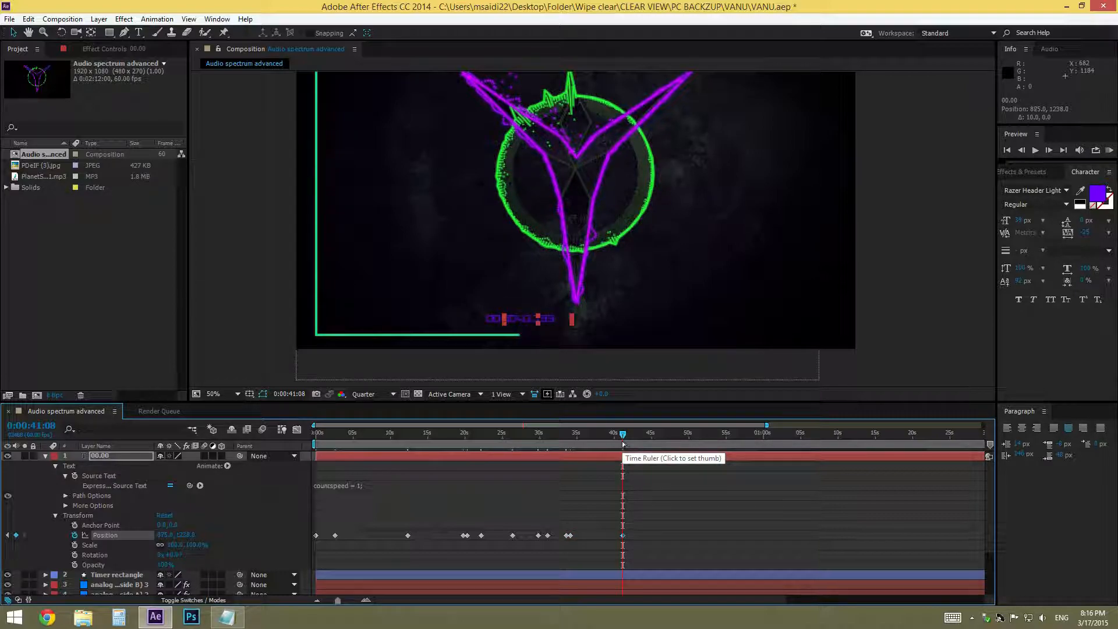
pyautogui.hotkey('shift', 'Right')
pyautogui.hotkey('shift', 'Right')
# - At 0:00:47:56, keyframe the timer text further along the bottom progress line at position 1315, 1238
pyautogui.moveTo(626, 443); pyautogui.dragTo(676, 444)
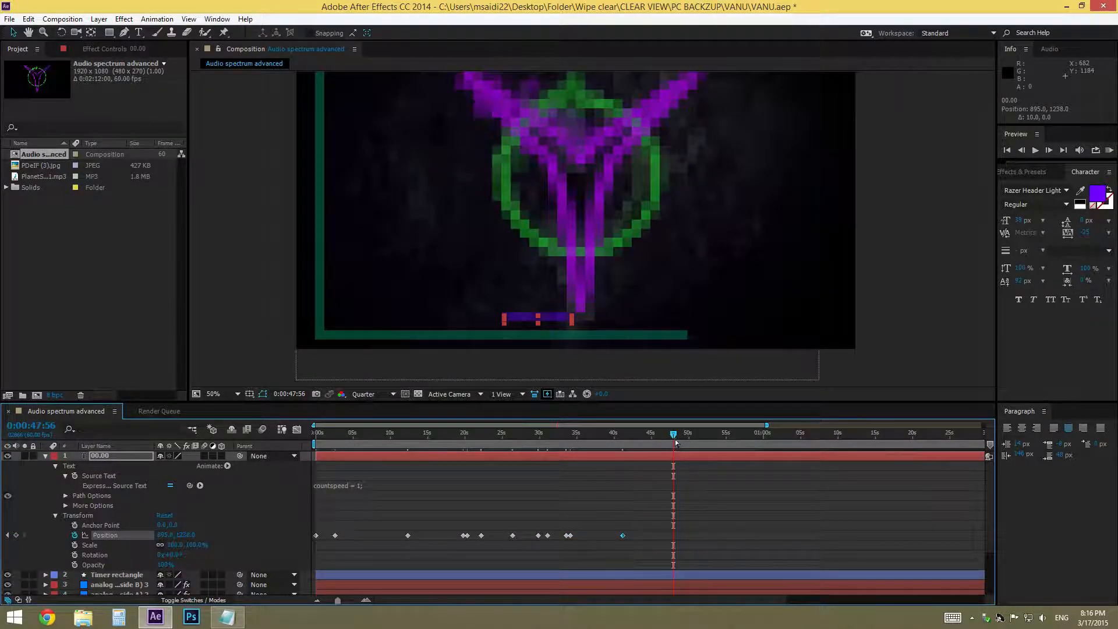
pyautogui.hotkey('shift', 'Right')
pyautogui.hotkey('shift', 'Right')
pyautogui.hotkey('shift', 'Right')
pyautogui.hotkey('shift', 'Right')
pyautogui.hotkey('shift', 'Right')
pyautogui.hotkey('shift', 'Right')
pyautogui.hotkey('shift', 'Right')
pyautogui.hotkey('shift', 'Right')
pyautogui.hotkey('shift', 'Right')
pyautogui.hotkey('shift', 'Right')
pyautogui.hotkey('shift', 'Right')
pyautogui.hotkey('shift', 'Right')
pyautogui.hotkey('shift', 'Right')
pyautogui.hotkey('shift', 'Right')
pyautogui.hotkey('shift', 'Right')
pyautogui.hotkey('shift', 'Right')
pyautogui.hotkey('shift', 'Right')
pyautogui.hotkey('shift', 'Right')
pyautogui.hotkey('shift', 'Right')
pyautogui.hotkey('shift', 'Right')
pyautogui.hotkey('shift', 'Right')
pyautogui.hotkey('shift', 'Right')
pyautogui.moveTo(678, 435); pyautogui.dragTo(757, 438)
pyautogui.hotkey('shift', 'Right')
pyautogui.hotkey('shift', 'Right')
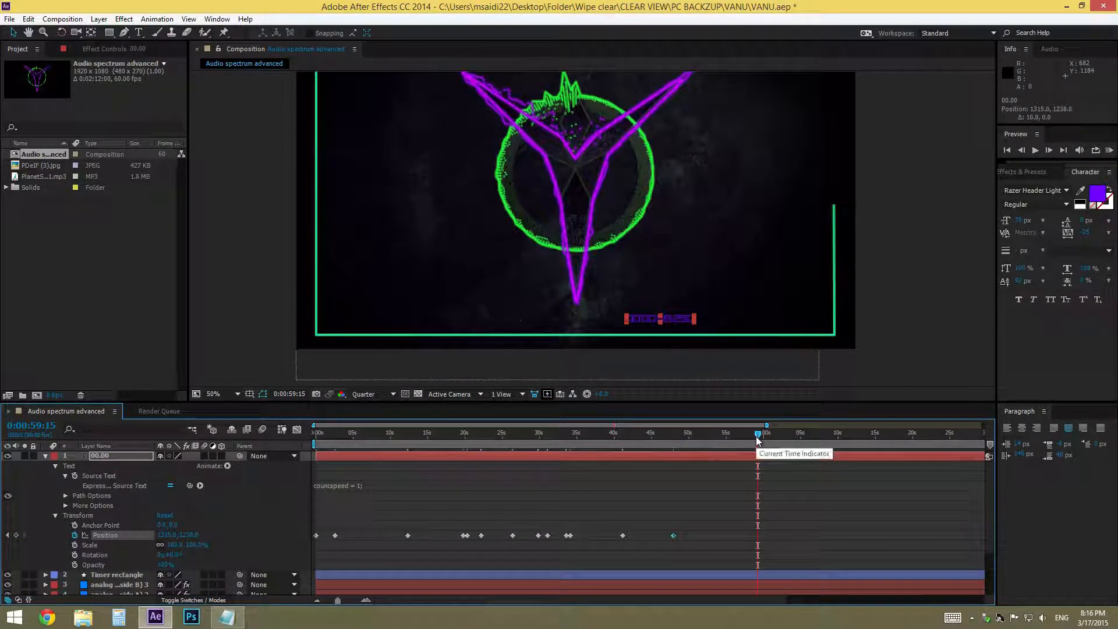
pyautogui.hotkey('ctrl', 'z')
pyautogui.hotkey('ctrl', 'z')
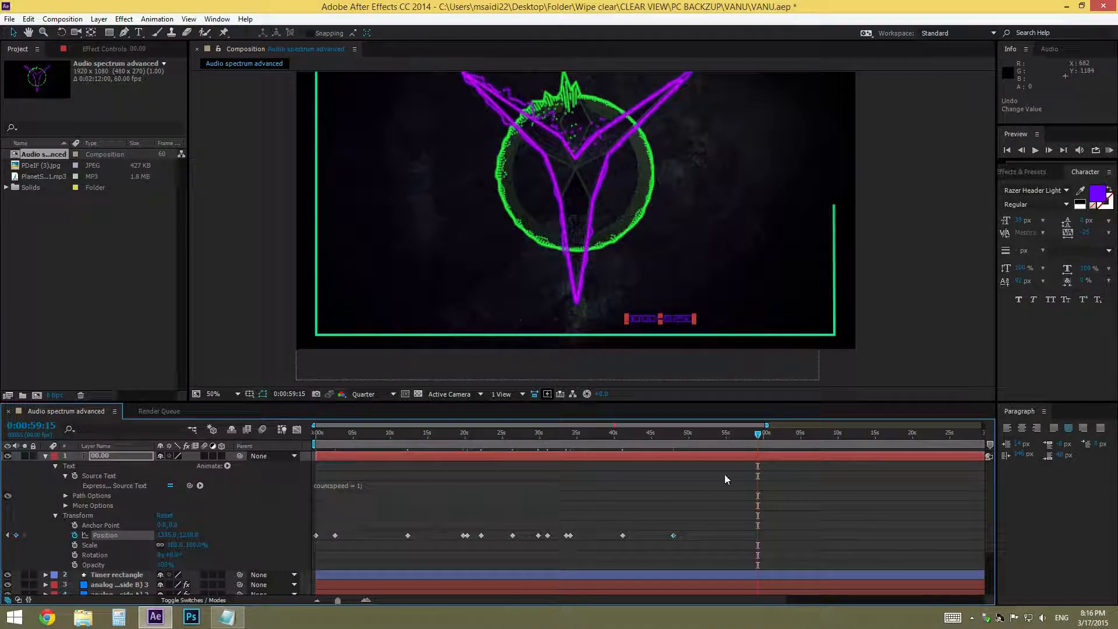
# - At 0:00:53:24, keyframe the timer text near the frame's lower-right corner at position 1735, 1238
pyautogui.moveTo(759, 435); pyautogui.dragTo(715, 438)
pyautogui.hotkey('shift', 'Right')
pyautogui.hotkey('shift', 'Right')
pyautogui.hotkey('shift', 'Right')
pyautogui.hotkey('shift', 'Right')
pyautogui.hotkey('shift', 'Right')
pyautogui.hotkey('shift', 'Right')
pyautogui.hotkey('shift', 'Right')
pyautogui.hotkey('shift', 'Right')
pyautogui.hotkey('shift', 'Right')
pyautogui.hotkey('shift', 'Right')
pyautogui.hotkey('shift', 'Right')
pyautogui.hotkey('shift', 'Right')
pyautogui.hotkey('shift', 'Right')
pyautogui.hotkey('shift', 'Right')
pyautogui.hotkey('shift', 'Right')
pyautogui.hotkey('shift', 'Right')
pyautogui.hotkey('shift', 'Right')
pyautogui.hotkey('shift', 'Right')
pyautogui.hotkey('shift', 'Right')
pyautogui.hotkey('shift', 'Right')
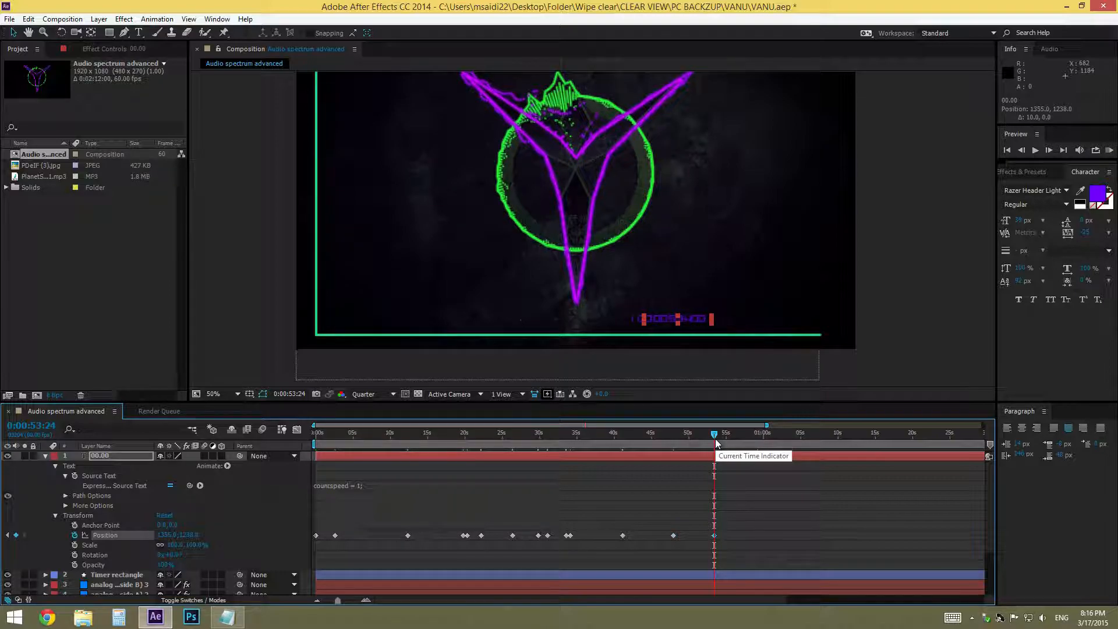
pyautogui.hotkey('shift', 'Right')
pyautogui.hotkey('shift', 'Right')
pyautogui.hotkey('shift', 'Right')
pyautogui.hotkey('shift', 'Right')
pyautogui.hotkey('shift', 'Right')
pyautogui.hotkey('shift', 'Right')
pyautogui.hotkey('shift', 'Right')
pyautogui.hotkey('shift', 'Right')
pyautogui.hotkey('shift', 'Right')
pyautogui.hotkey('shift', 'Right')
pyautogui.hotkey('shift', 'Right')
pyautogui.hotkey('shift', 'Right')
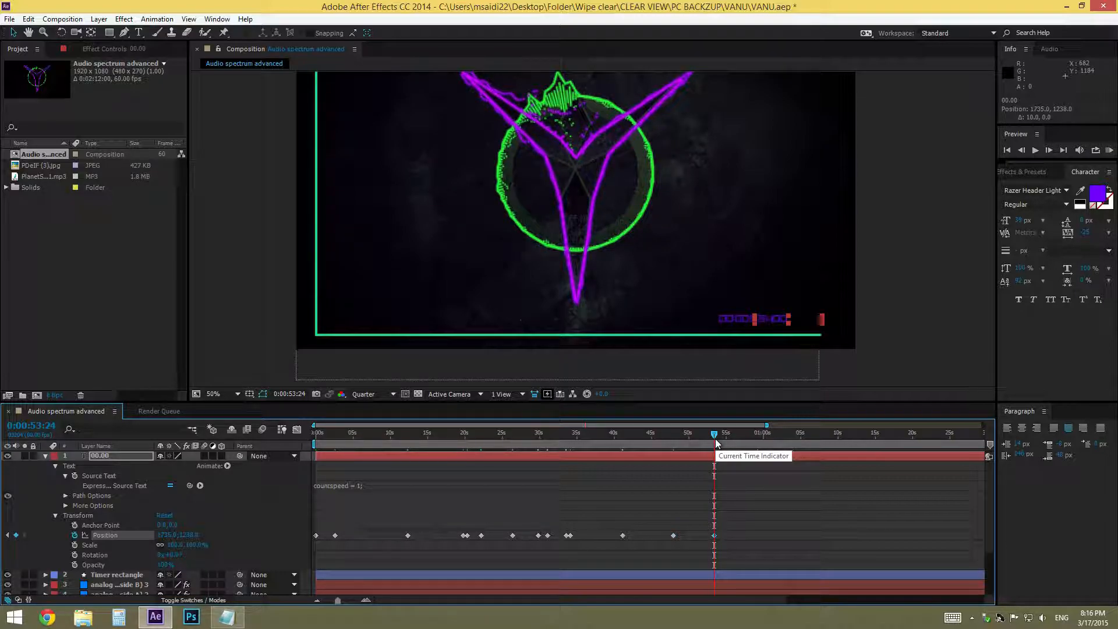
# - At 0:00:55:49, keyframe the timer text above the frame's lower-right corner at position 1755, 1058
pyautogui.moveTo(715, 436); pyautogui.dragTo(735, 436)
pyautogui.hotkey('shift', 'Up')
pyautogui.hotkey('shift', 'Up')
pyautogui.hotkey('shift', 'Up')
pyautogui.hotkey('shift', 'Up')
pyautogui.hotkey('shift', 'Up')
pyautogui.hotkey('shift', 'Up')
pyautogui.hotkey('shift', 'Up')
pyautogui.hotkey('shift', 'Up')
pyautogui.hotkey('shift', 'Up')
pyautogui.hotkey('shift', 'Up')
pyautogui.hotkey('shift', 'Up')
pyautogui.hotkey('shift', 'Up')
pyautogui.hotkey('shift', 'Up')
pyautogui.hotkey('shift', 'Up')
pyautogui.hotkey('shift', 'Up')
pyautogui.hotkey('shift', 'Up')
pyautogui.hotkey('shift', 'Up')
pyautogui.hotkey('shift', 'Up')
pyautogui.hotkey('shift', 'Right')
pyautogui.hotkey('shift', 'Right')
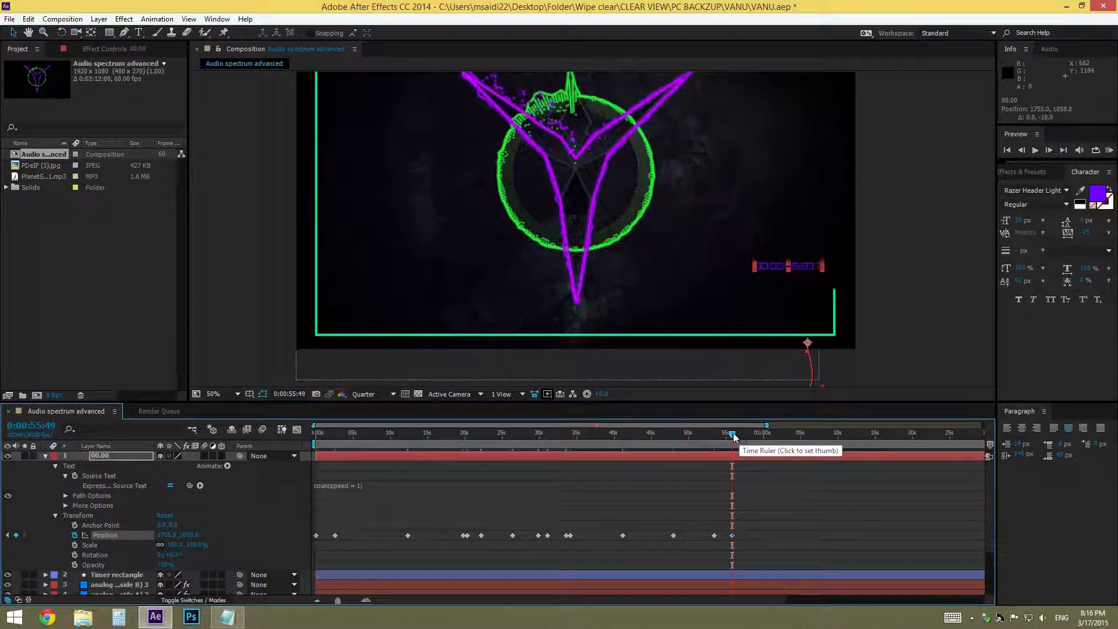
# - At 0:00:58:00, keyframe the timer text higher along the frame's right line, keeping X at 1755
pyautogui.moveTo(736, 435); pyautogui.dragTo(749, 432)
pyautogui.hotkey('shift', 'Up')
pyautogui.hotkey('shift', 'Up')
pyautogui.hotkey('shift', 'Up')
pyautogui.hotkey('shift', 'Up')
pyautogui.hotkey('shift', 'Up')
pyautogui.hotkey('shift', 'Up')
pyautogui.hotkey('shift', 'Up')
pyautogui.hotkey('shift', 'Up')
pyautogui.hotkey('shift', 'Up')
pyautogui.hotkey('shift', 'Up')
pyautogui.hotkey('shift', 'Up')
pyautogui.hotkey('shift', 'Up')
pyautogui.hotkey('shift', 'Up')
pyautogui.hotkey('shift', 'Up')
pyautogui.hotkey('shift', 'Up')
pyautogui.hotkey('shift', 'Up')
pyautogui.hotkey('shift', 'Up')
pyautogui.hotkey('shift', 'Up')
pyautogui.hotkey('shift', 'Up')
pyautogui.hotkey('shift', 'Up')
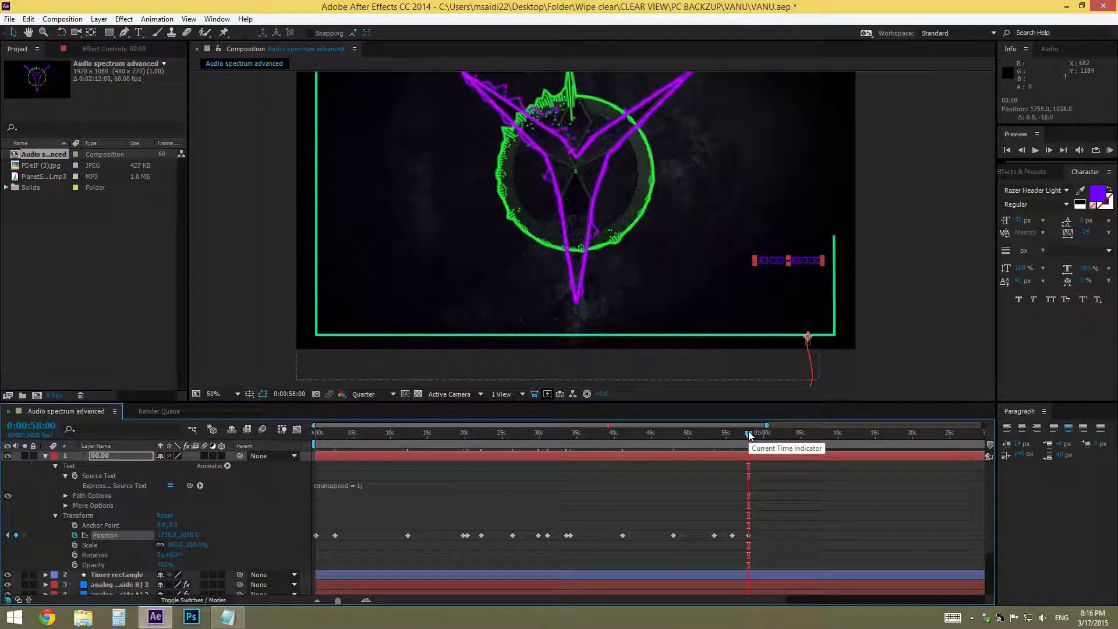
# - Just past the one-minute mark, keyframe the timer text farther up the right line at position 1755, 638
pyautogui.moveTo(752, 434); pyautogui.dragTo(775, 434)
pyautogui.press('h')
pyautogui.moveTo(803, 185); pyautogui.dragTo(784, 315)
pyautogui.hotkey('shift', 'Up')
pyautogui.hotkey('shift', 'Up')
pyautogui.hotkey('shift', 'Up')
pyautogui.hotkey('shift', 'Up')
pyautogui.hotkey('shift', 'Up')
pyautogui.hotkey('shift', 'Up')
pyautogui.hotkey('shift', 'Up')
pyautogui.hotkey('shift', 'Up')
pyautogui.hotkey('shift', 'Up')
pyautogui.hotkey('shift', 'Up')
pyautogui.hotkey('shift', 'Up')
pyautogui.hotkey('shift', 'Up')
pyautogui.hotkey('shift', 'Up')
pyautogui.hotkey('shift', 'Up')
pyautogui.hotkey('shift', 'Up')
pyautogui.hotkey('shift', 'Up')
pyautogui.hotkey('shift', 'Up')
pyautogui.hotkey('shift', 'Up')
pyautogui.hotkey('shift', 'Up')
pyautogui.hotkey('shift', 'Up')
pyautogui.hotkey('shift', 'Up')
pyautogui.hotkey('shift', 'Up')
# - At 0:01:05:06, keyframe the timer text close to the frame's upper-right corner, keeping X at 1755
pyautogui.moveTo(777, 435); pyautogui.dragTo(809, 432)
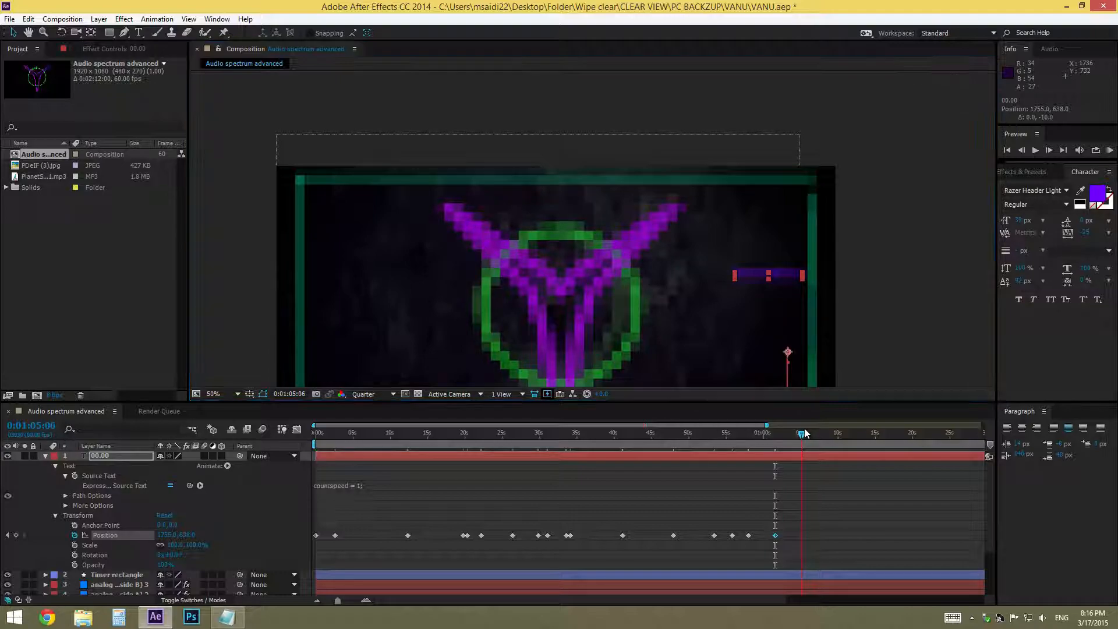
pyautogui.hotkey('shift', 'Up')
pyautogui.hotkey('shift', 'Up')
pyautogui.hotkey('shift', 'Up')
pyautogui.hotkey('shift', 'Up')
pyautogui.hotkey('shift', 'Up')
pyautogui.hotkey('shift', 'Up')
pyautogui.hotkey('shift', 'Up')
pyautogui.hotkey('shift', 'Up')
pyautogui.hotkey('shift', 'Up')
pyautogui.hotkey('shift', 'Up')
pyautogui.hotkey('shift', 'Up')
pyautogui.hotkey('shift', 'Up')
pyautogui.hotkey('shift', 'Up')
pyautogui.hotkey('shift', 'Up')
pyautogui.hotkey('shift', 'Up')
pyautogui.hotkey('shift', 'Up')
pyautogui.hotkey('shift', 'Up')
pyautogui.hotkey('shift', 'Up')
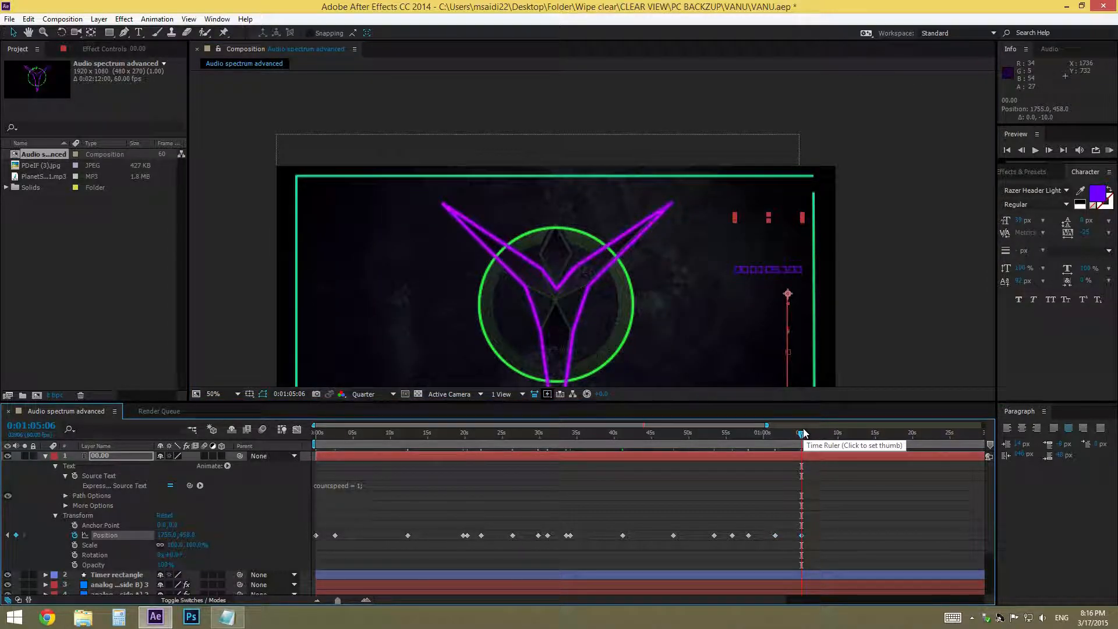
pyautogui.hotkey('shift', 'Up')
pyautogui.hotkey('shift', 'Up')
# - At 0:01:05:44, keyframe the timer text's final place at the upper-right corner, position 1755, 318
pyautogui.moveTo(802, 433); pyautogui.dragTo(807, 437)
pyautogui.hotkey('shift', 'Up')
pyautogui.hotkey('shift', 'Up')
pyautogui.moveTo(805, 439); pyautogui.dragTo(807, 440)
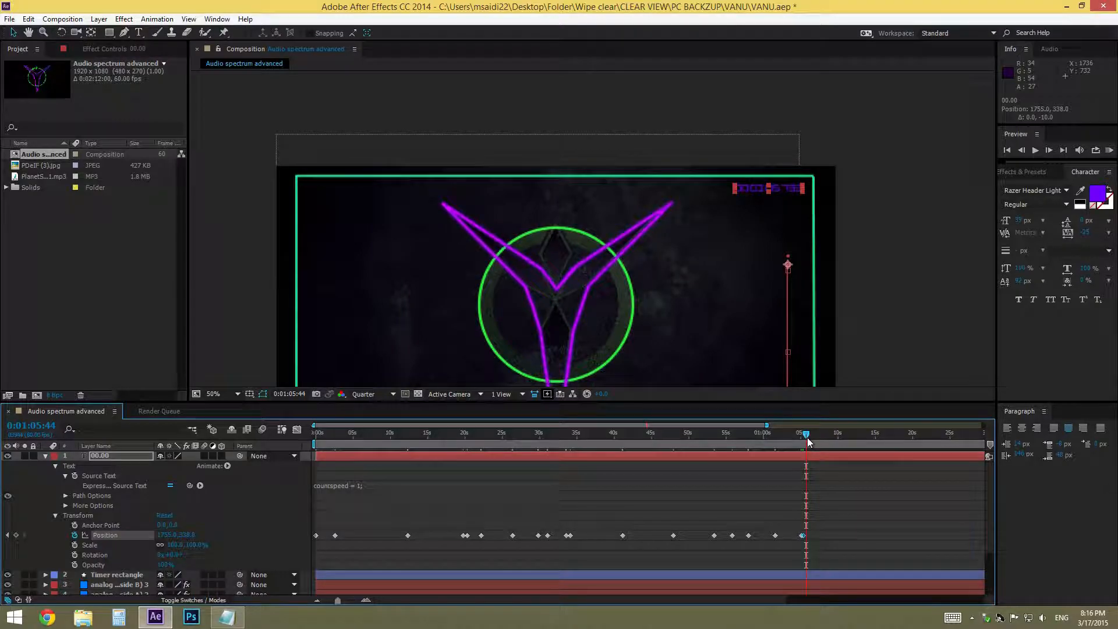
pyautogui.hotkey('shift', 'Up')
pyautogui.hotkey('shift', 'Up')
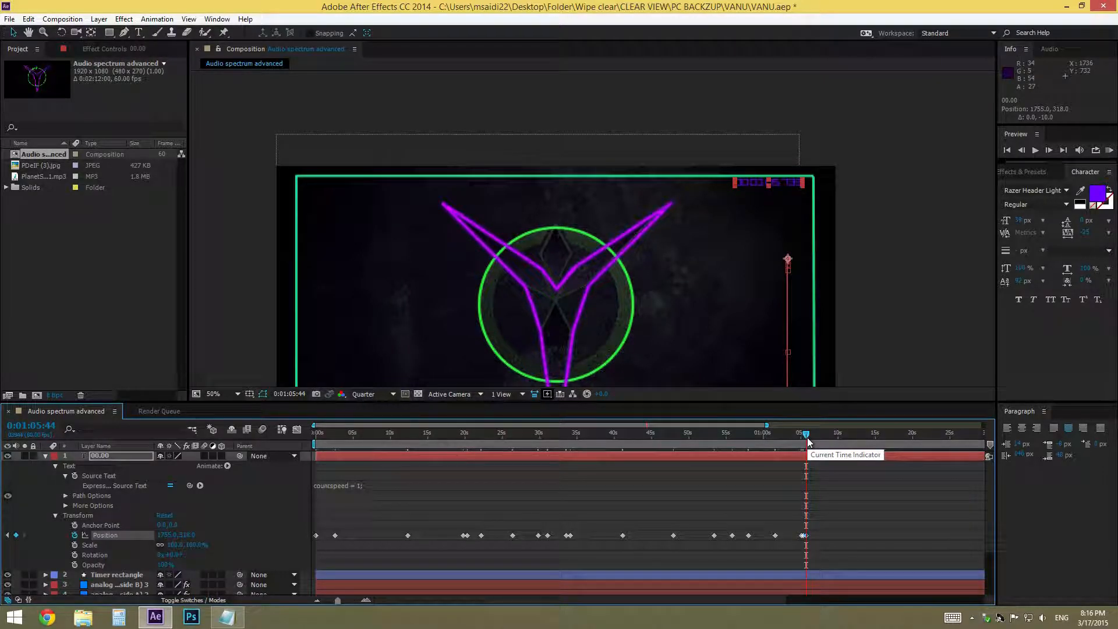
# - Scrub from the start to about 0:01:05 to review how the timer text follows the progress line around the frame
pyautogui.moveTo(808, 441); pyautogui.dragTo(315, 440)
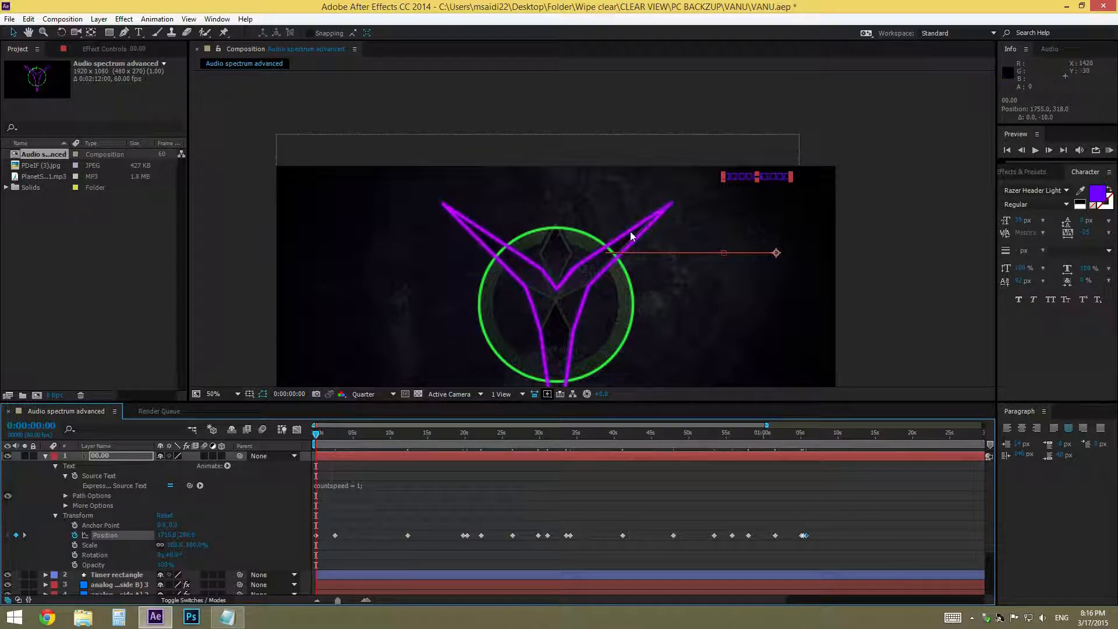
pyautogui.moveTo(318, 434); pyautogui.dragTo(477, 436)
pyautogui.press(',')
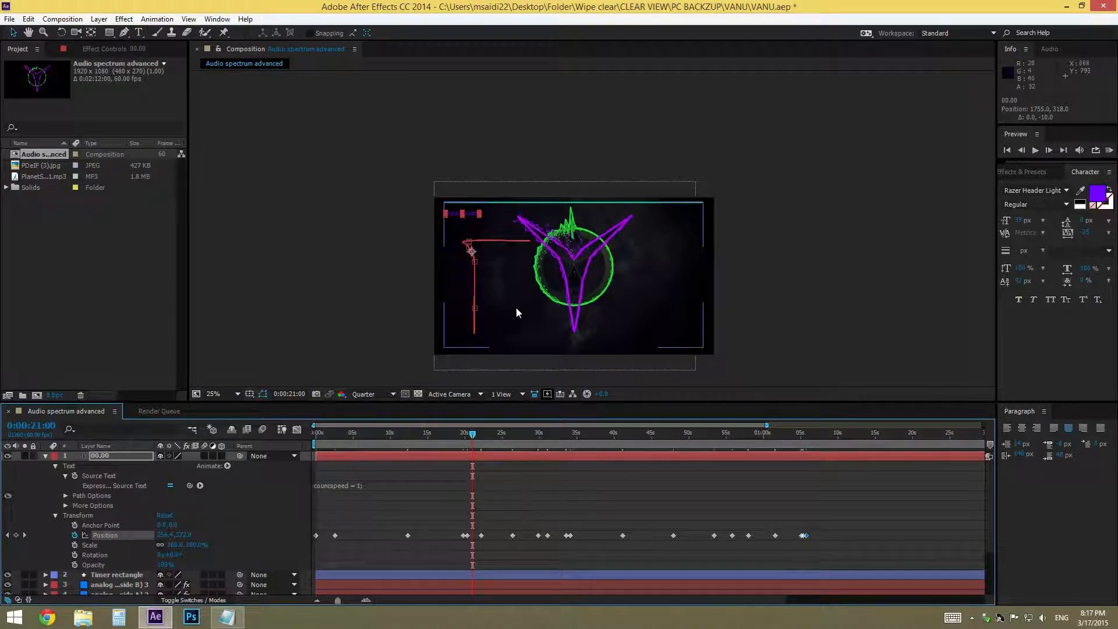
pyautogui.press('.')
pyautogui.moveTo(472, 435); pyautogui.dragTo(429, 393)
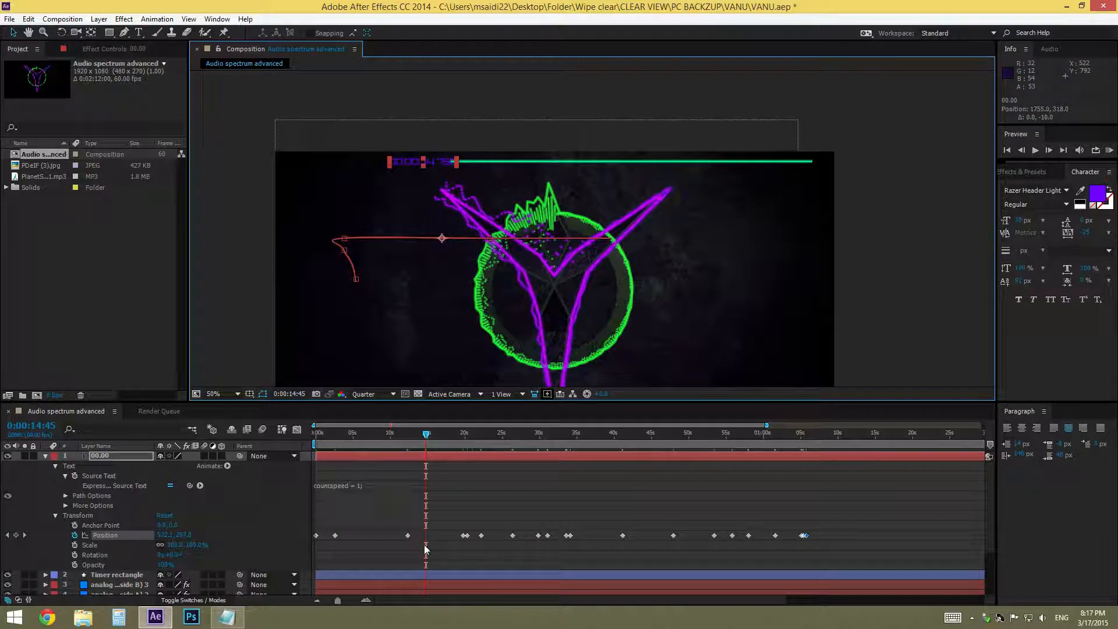
pyautogui.moveTo(439, 437); pyautogui.dragTo(555, 450)
pyautogui.moveTo(624, 439); pyautogui.dragTo(744, 395)
pyautogui.moveTo(625, 464); pyautogui.dragTo(804, 432)
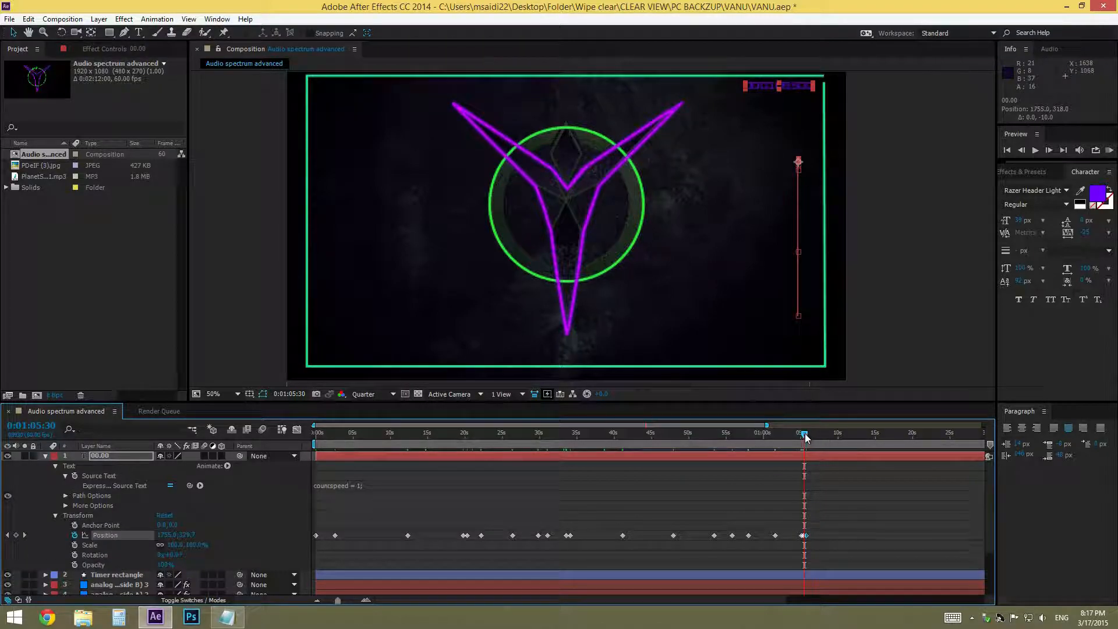
pyautogui.moveTo(809, 437); pyautogui.dragTo(711, 469)
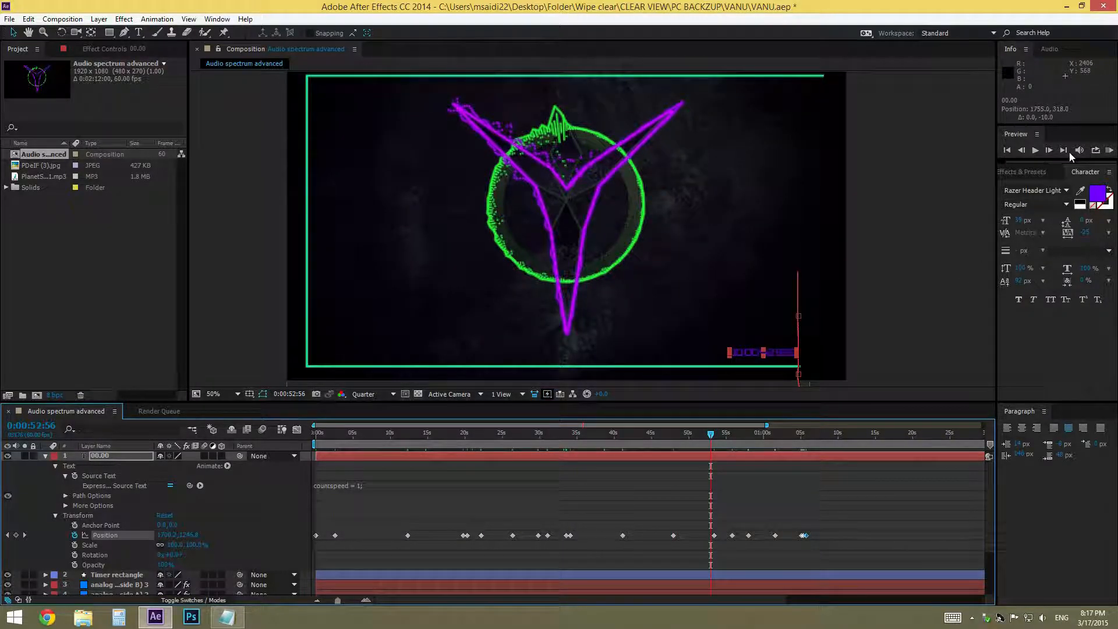
# - Preview playback from about 0:00:52:56 to check the timer text rounding the frame's lower-right corner
pyautogui.click(1036, 150)
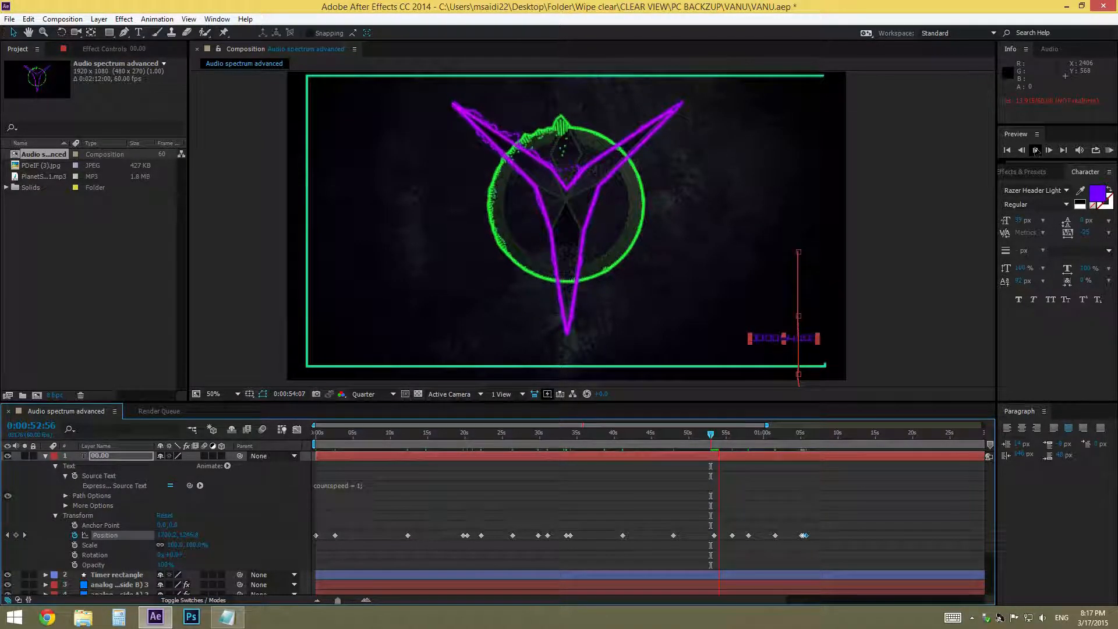
pyautogui.click(1036, 150)
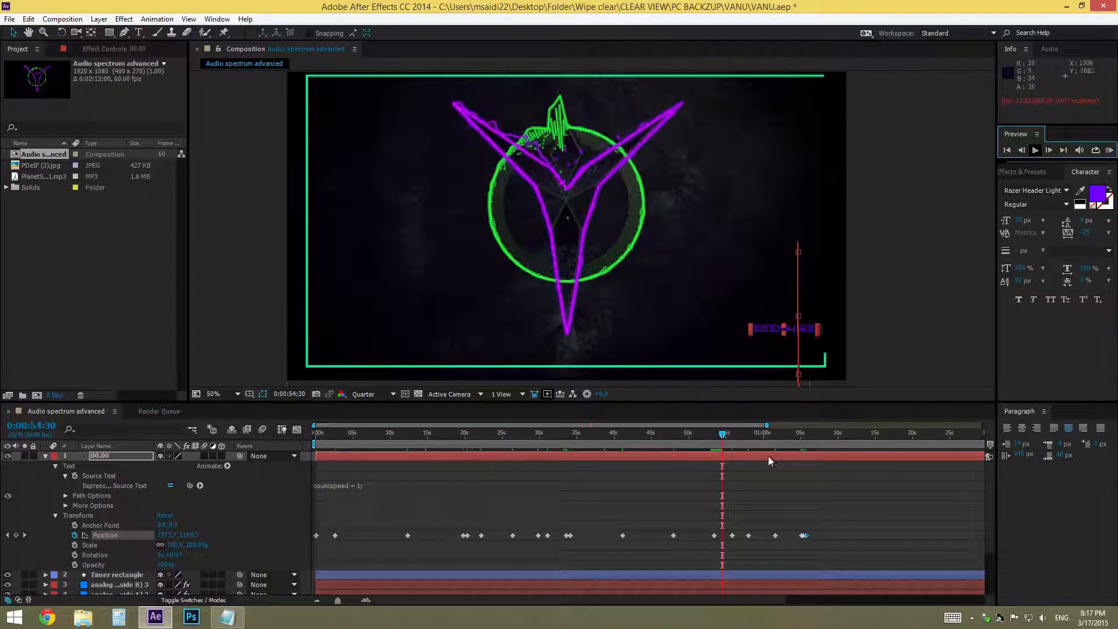
pyautogui.click(711, 434)
pyautogui.press('space')
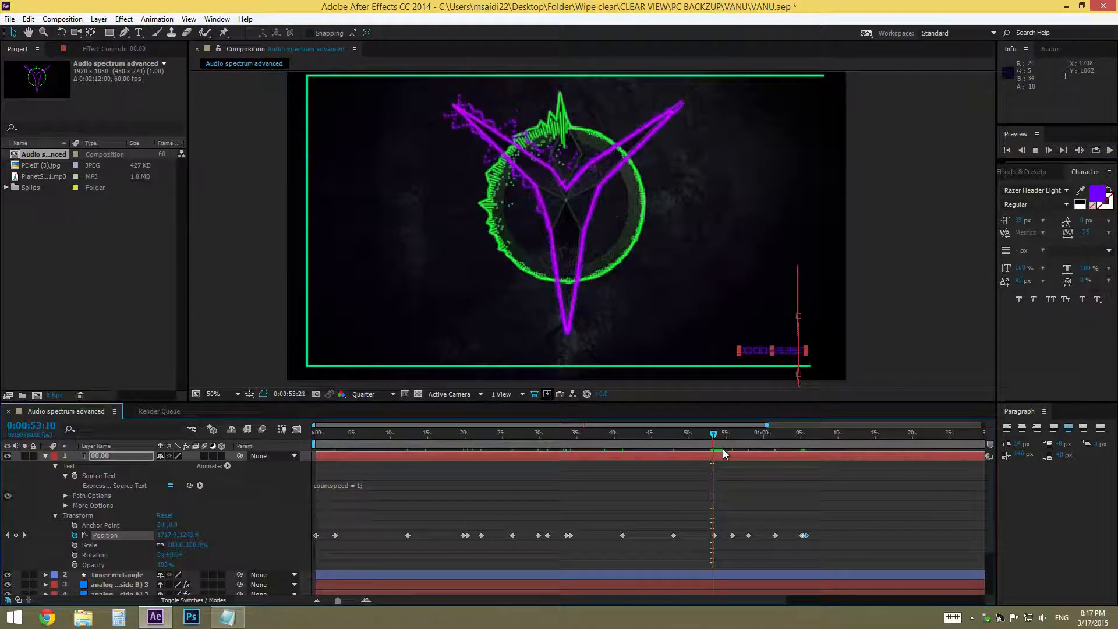
# - Try Half preview resolution while checking the timer around the lower-left corner, and restore Quarter resolution
pyautogui.click(367, 394)
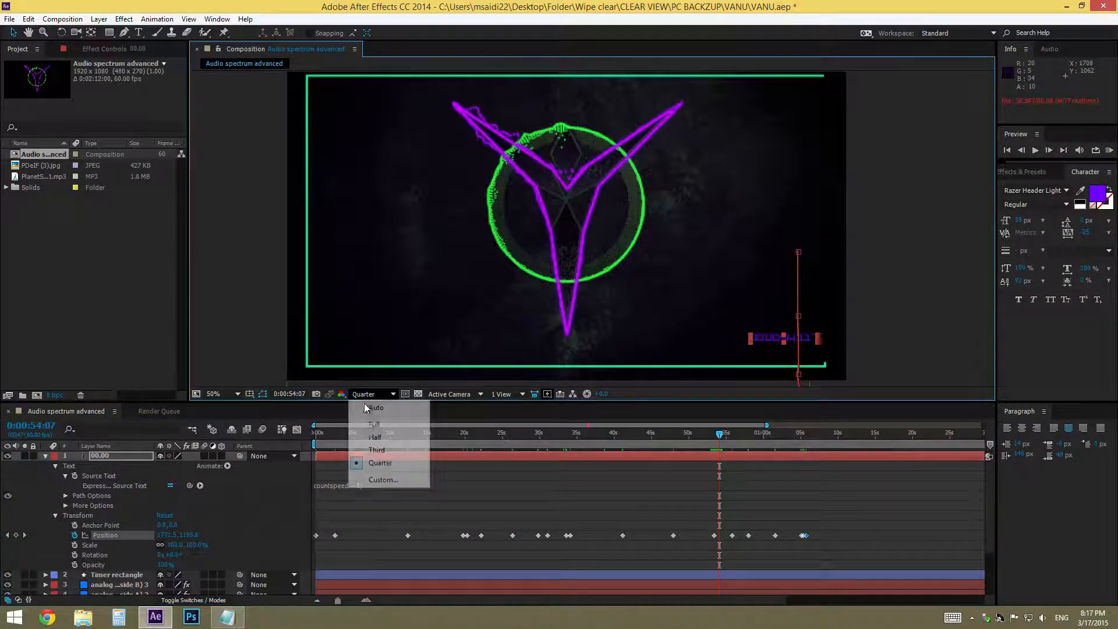
pyautogui.click(375, 437)
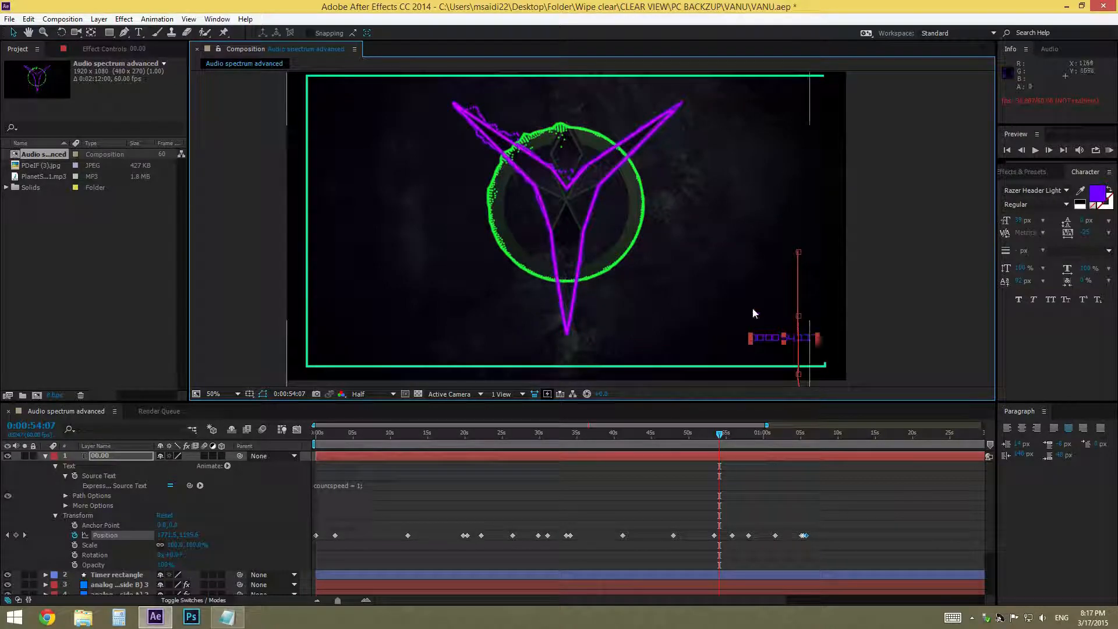
pyautogui.moveTo(721, 435); pyautogui.dragTo(559, 437)
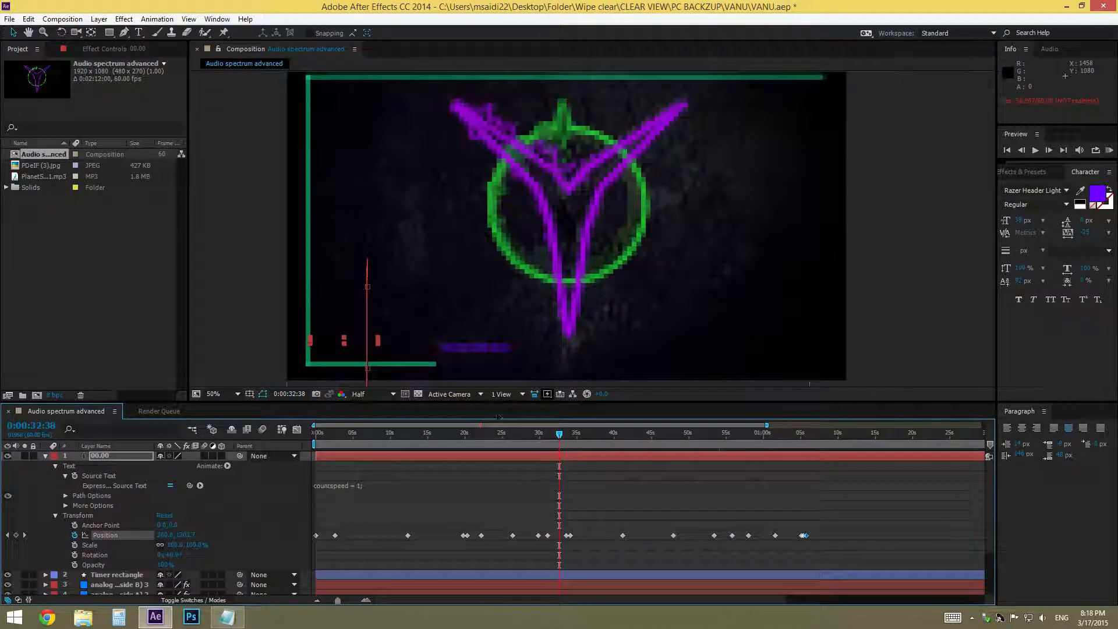
pyautogui.click(372, 394)
pyautogui.click(380, 462)
pyautogui.press('space')
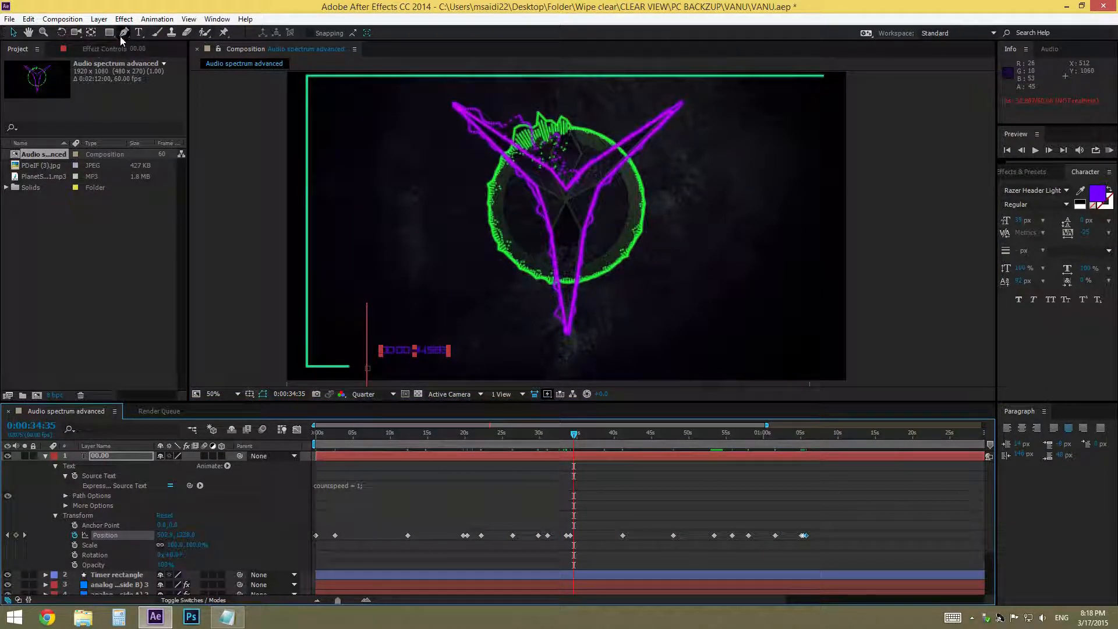
# - Add a paragraph text reading "VANU SOVEREIGNTY - OST" and place it to the lower right of the logo at position 1130, 1055
pyautogui.click(139, 32)
pyautogui.moveTo(348, 223); pyautogui.dragTo(494, 271)
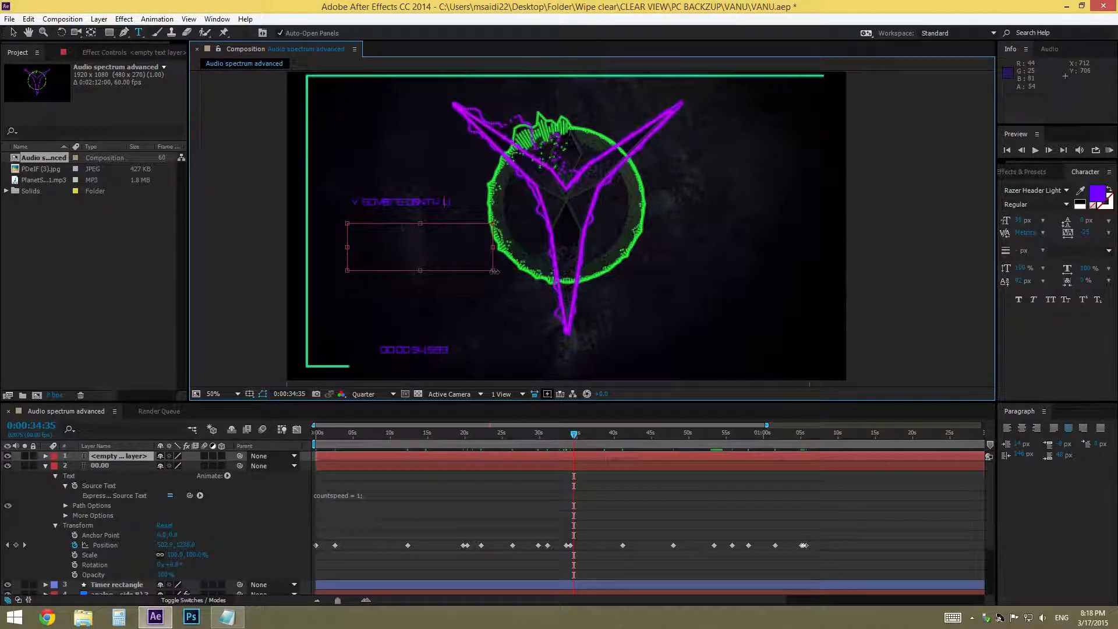
pyautogui.moveTo(492, 247); pyautogui.dragTo(705, 246)
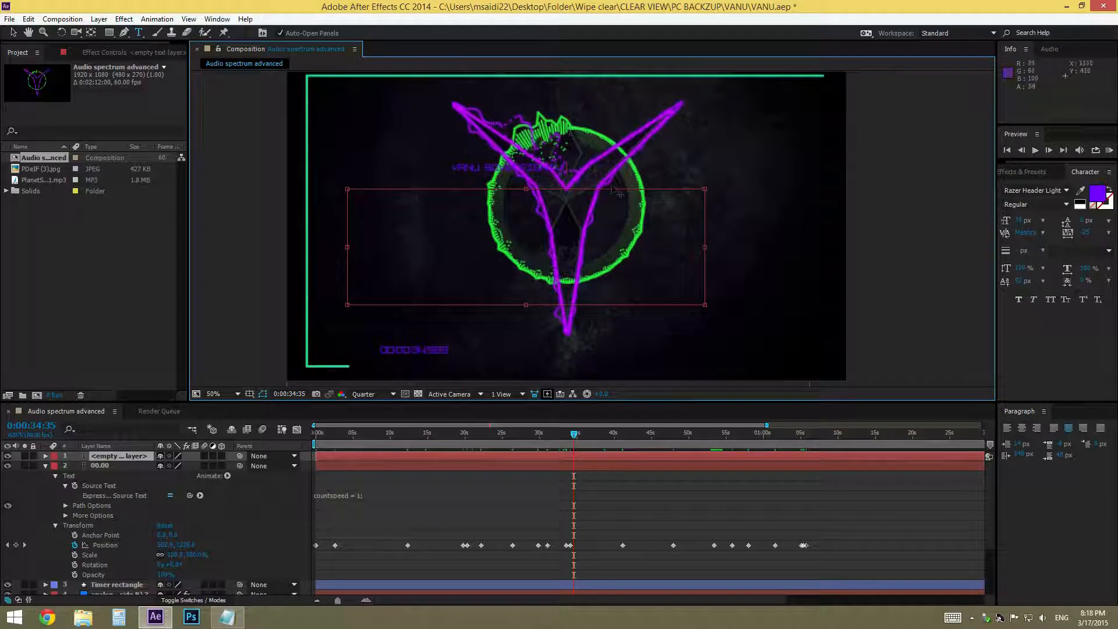
pyautogui.moveTo(463, 227); pyautogui.dragTo(411, 314)
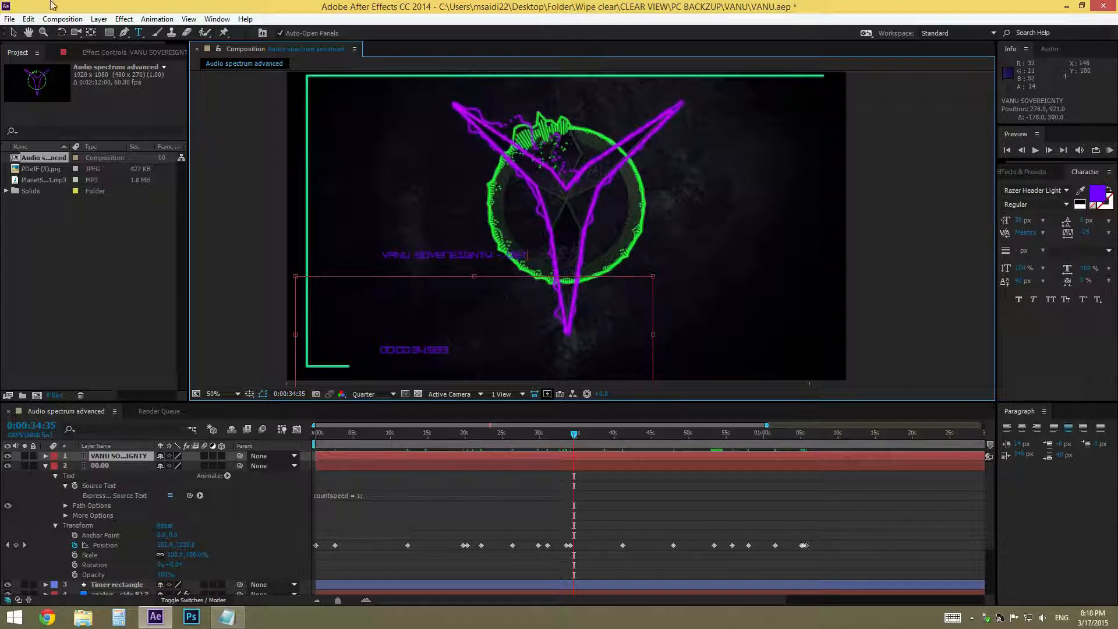
pyautogui.click(13, 32)
pyautogui.moveTo(429, 249); pyautogui.dragTo(678, 296)
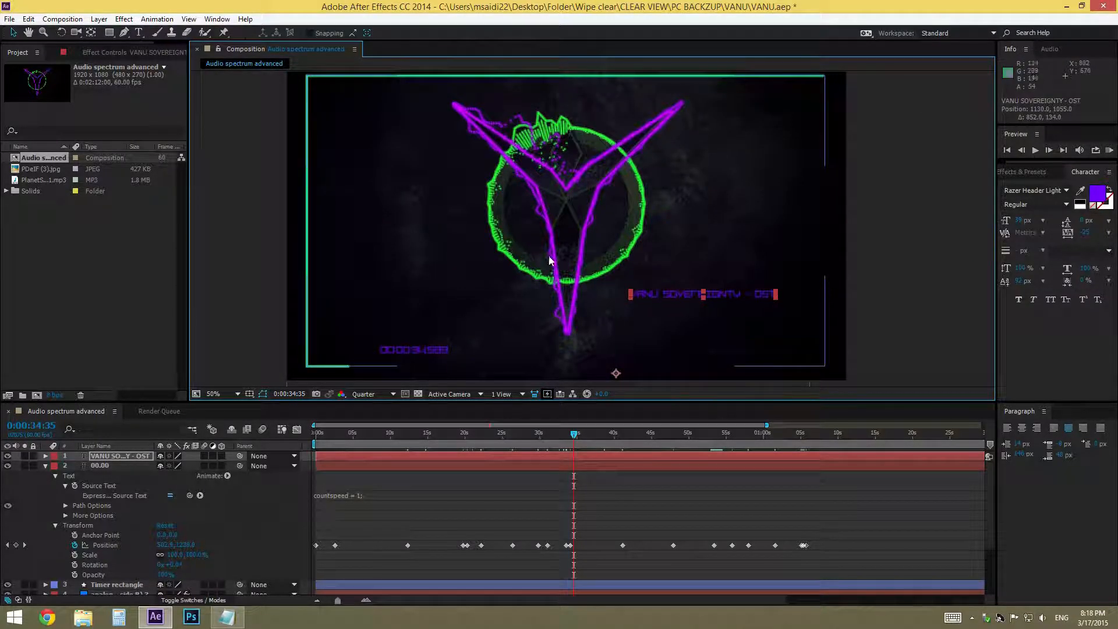
# - Color the "VANU SOVEREIGNTY - OST" text white (ffffff) and nudge it slightly down and to the left
pyautogui.hotkey('ctrl', 't')
pyautogui.moveTo(543, 315); pyautogui.dragTo(901, 373)
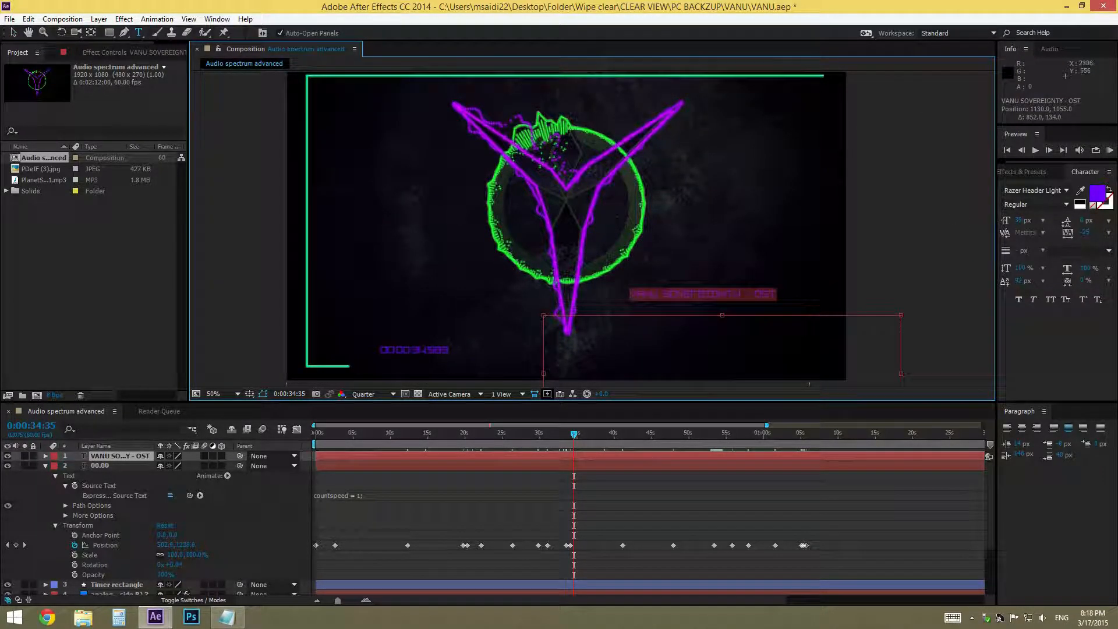
pyautogui.click(1098, 193)
pyautogui.write('ffffff')
pyautogui.click(983, 159)
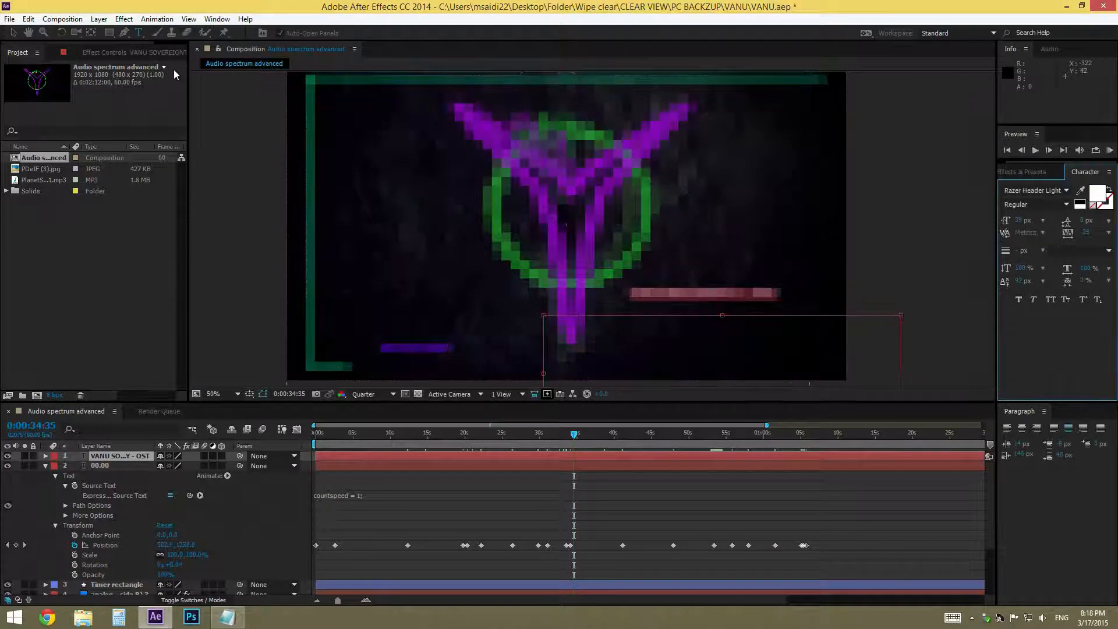
pyautogui.press('v')
pyautogui.moveTo(681, 303); pyautogui.dragTo(673, 311)
pyautogui.click(903, 320)
# - Collapse the timer layer's properties and check the title's placement against the passing timer up to 0:00:54:15
pyautogui.moveTo(570, 443); pyautogui.dragTo(703, 436)
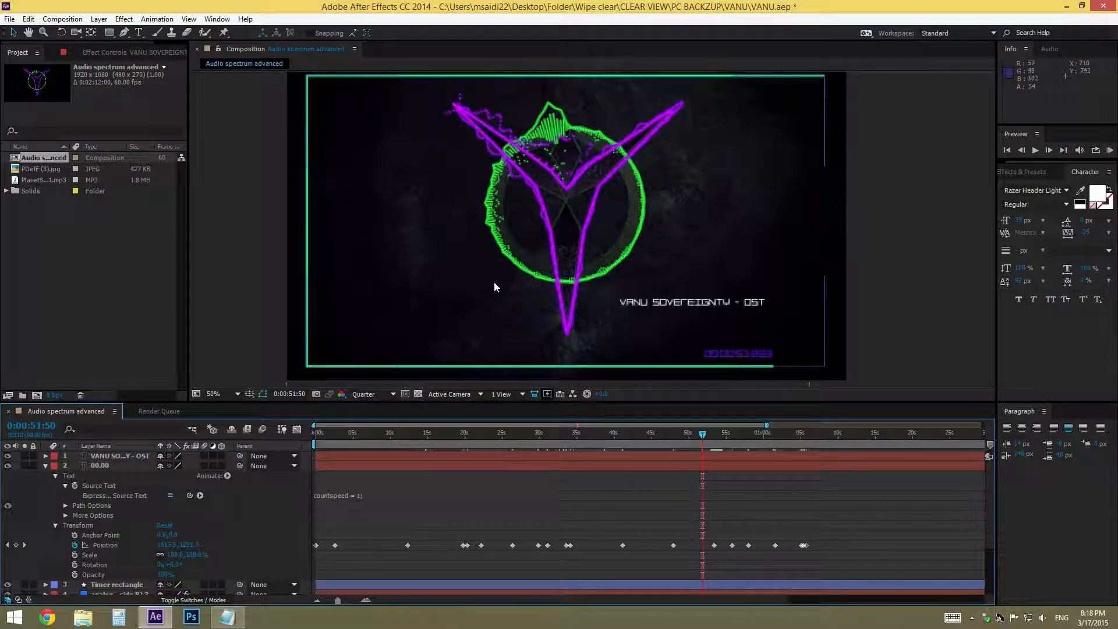
pyautogui.click(46, 466)
pyautogui.moveTo(704, 437)
pyautogui.mouseDown()
pyautogui.moveTo(749, 439)
pyautogui.moveTo(694, 444)
pyautogui.moveTo(721, 442)
pyautogui.mouseUp()
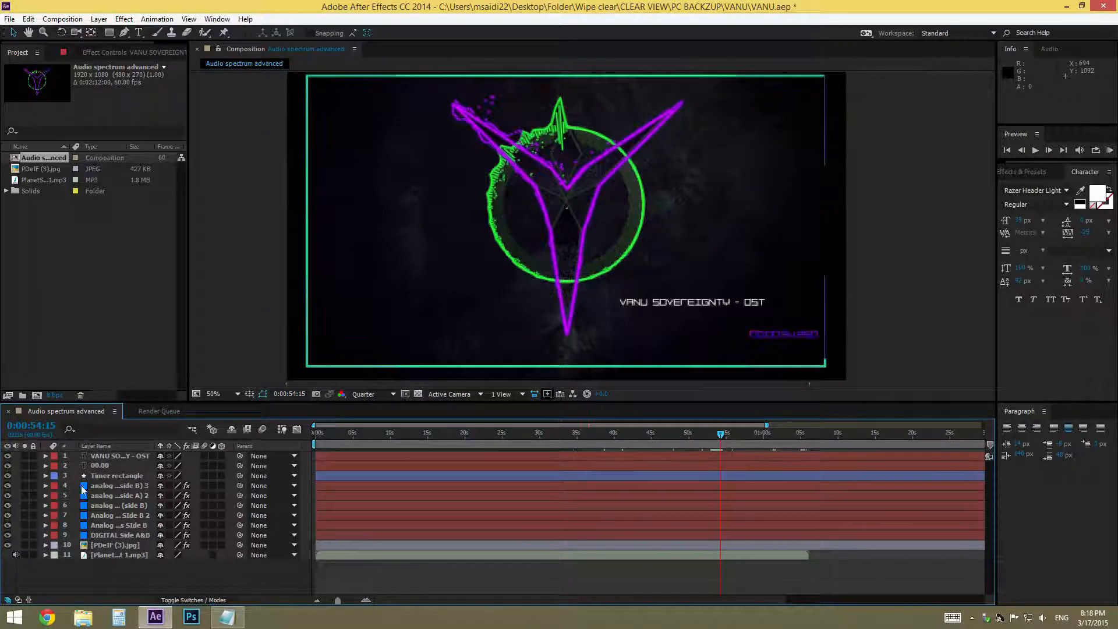
# - Set a 100% opacity keyframe on the "VANU SOVEREIGNTY - OST" layer at 0:00:00:00
pyautogui.click(46, 456)
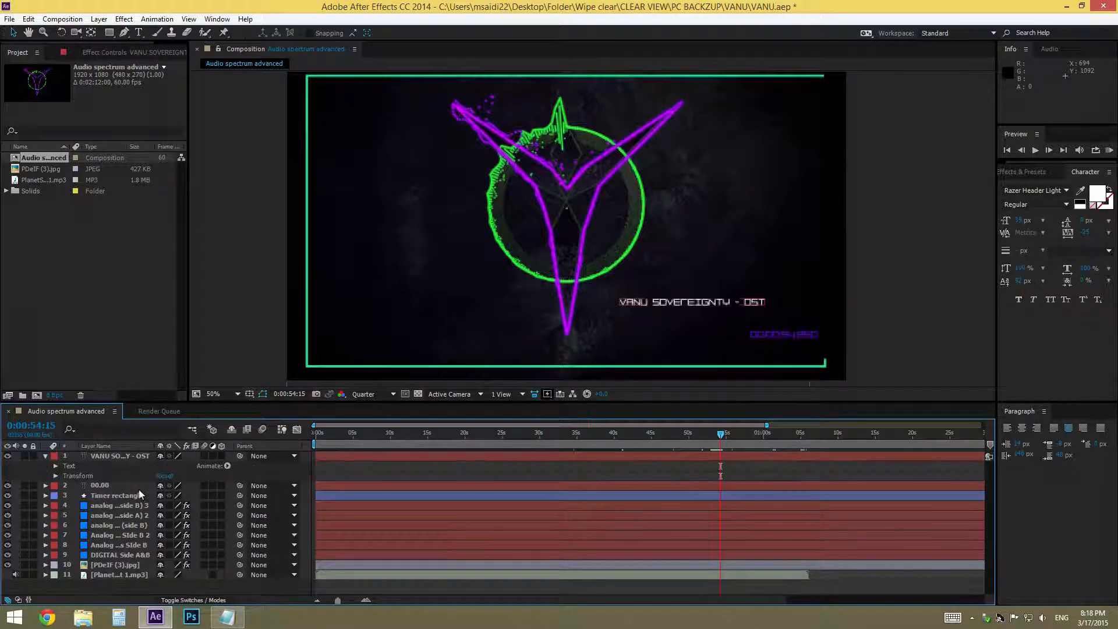
pyautogui.click(54, 475)
pyautogui.moveTo(715, 438); pyautogui.dragTo(261, 463)
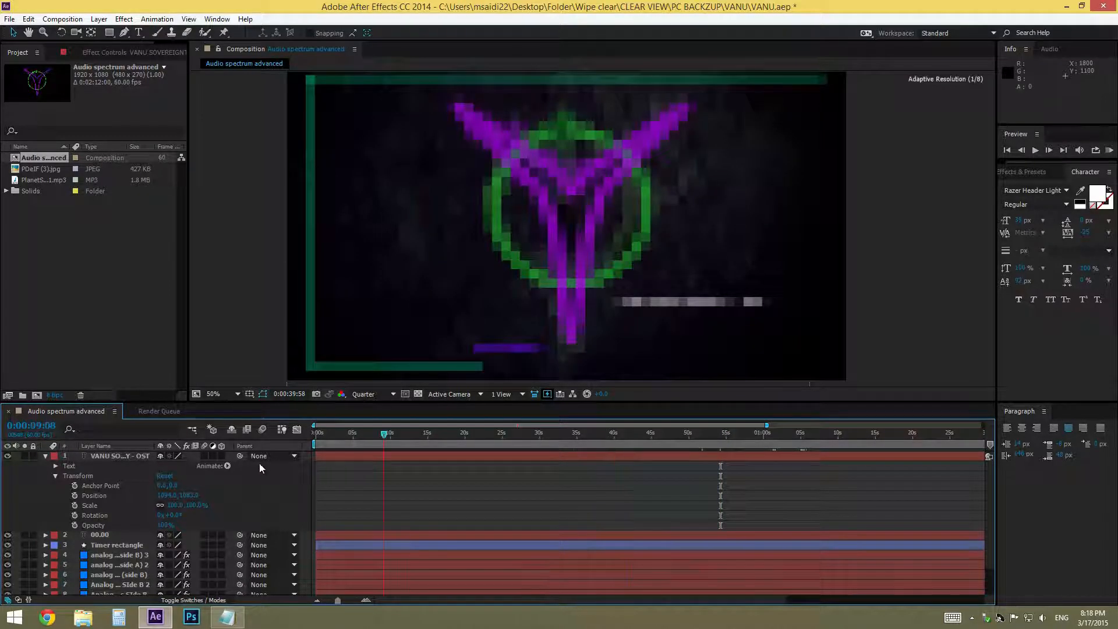
pyautogui.click(74, 525)
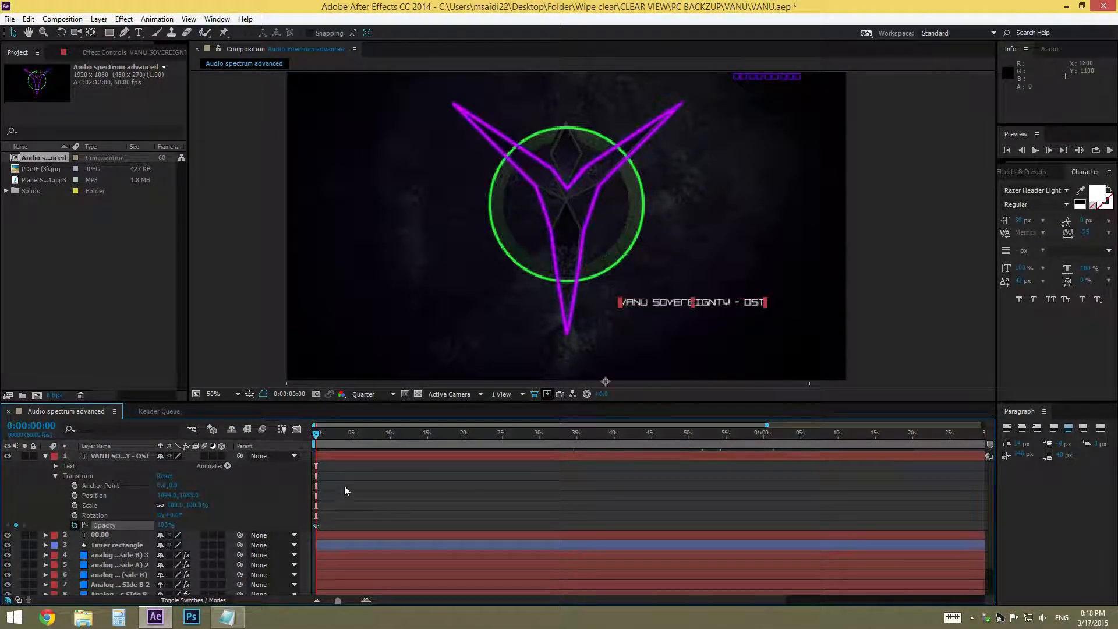
# - Fade out the title text with opacity keyframes of 100% at 0:00:05:37 and 0% at 0:00:06:05
pyautogui.click(339, 435)
pyautogui.click(357, 435)
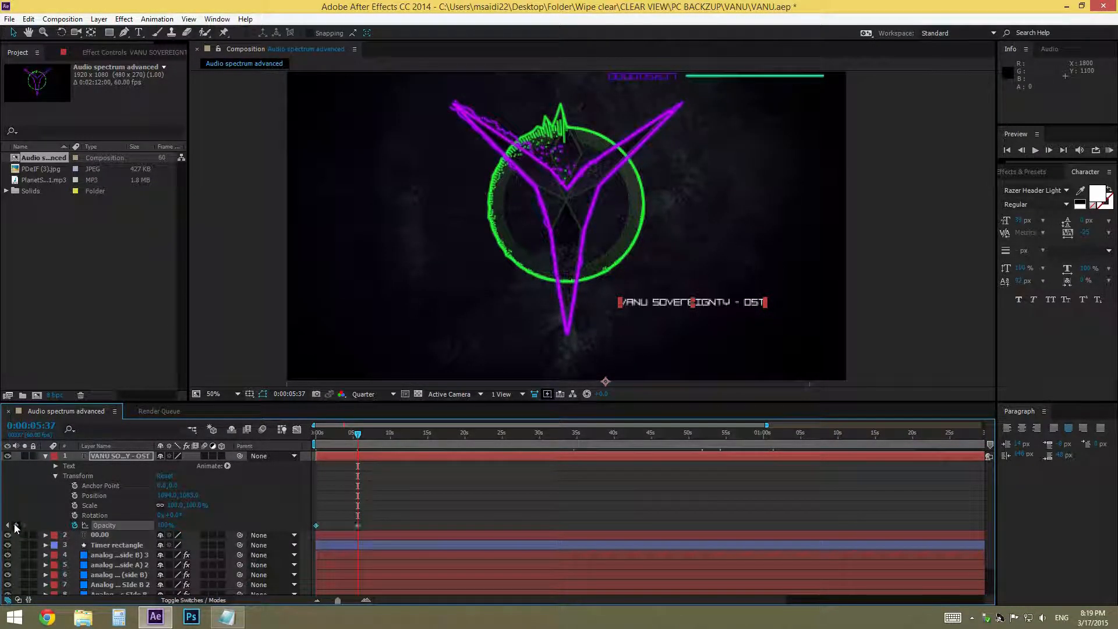
pyautogui.moveTo(359, 435); pyautogui.dragTo(362, 435)
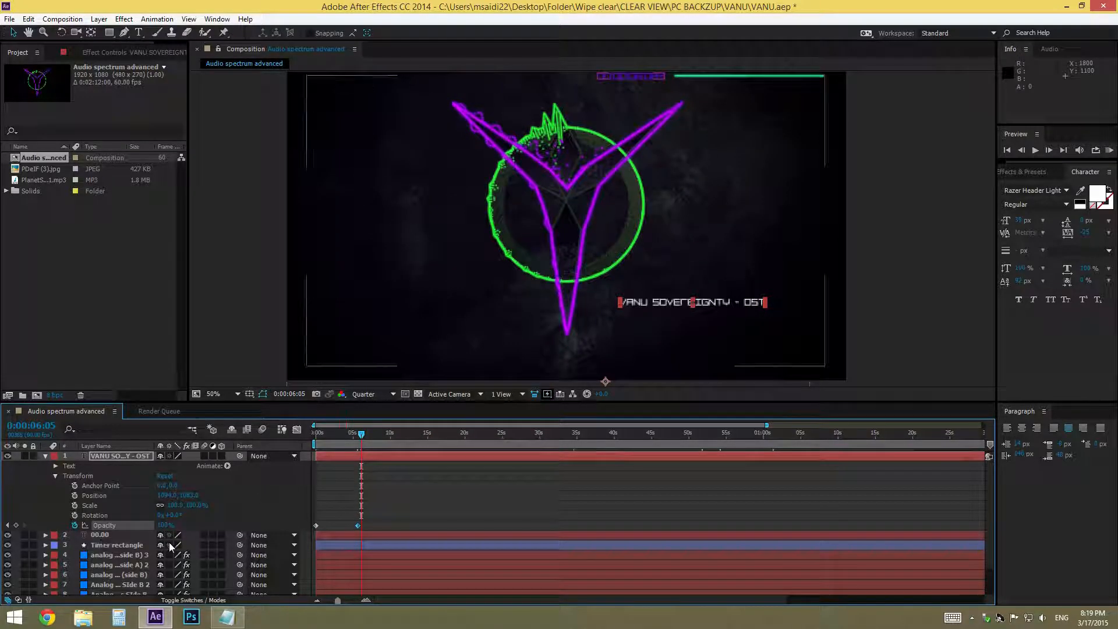
pyautogui.moveTo(163, 525); pyautogui.dragTo(146, 525)
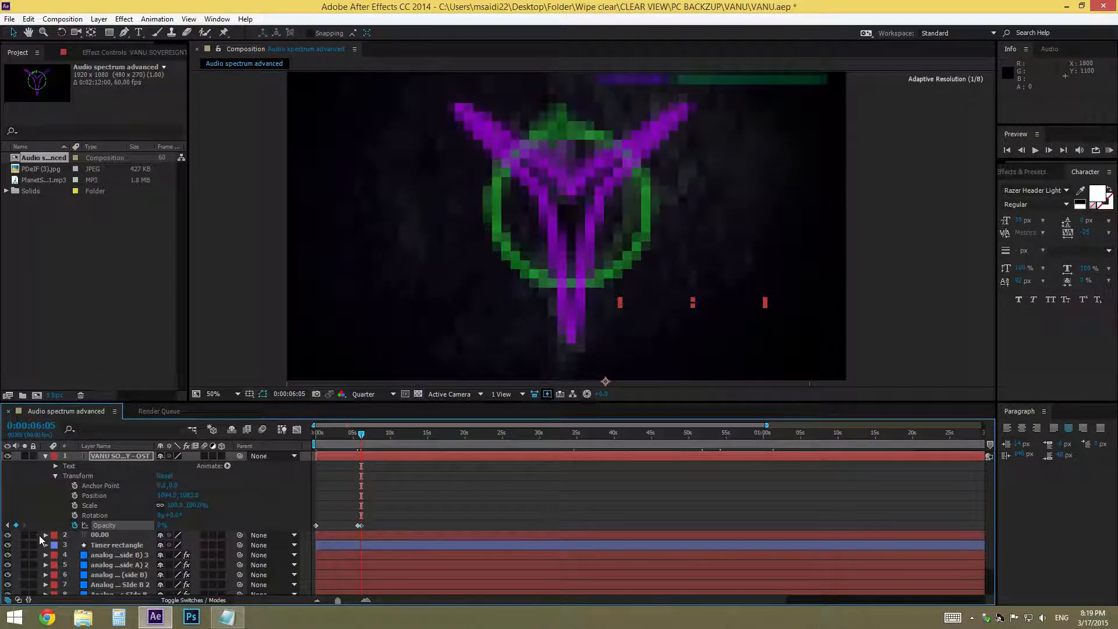
# - Try a longer title fade by moving the second opacity keyframe to 0:00:03:02, and undo the keyframe move
pyautogui.moveTo(360, 438); pyautogui.dragTo(429, 441)
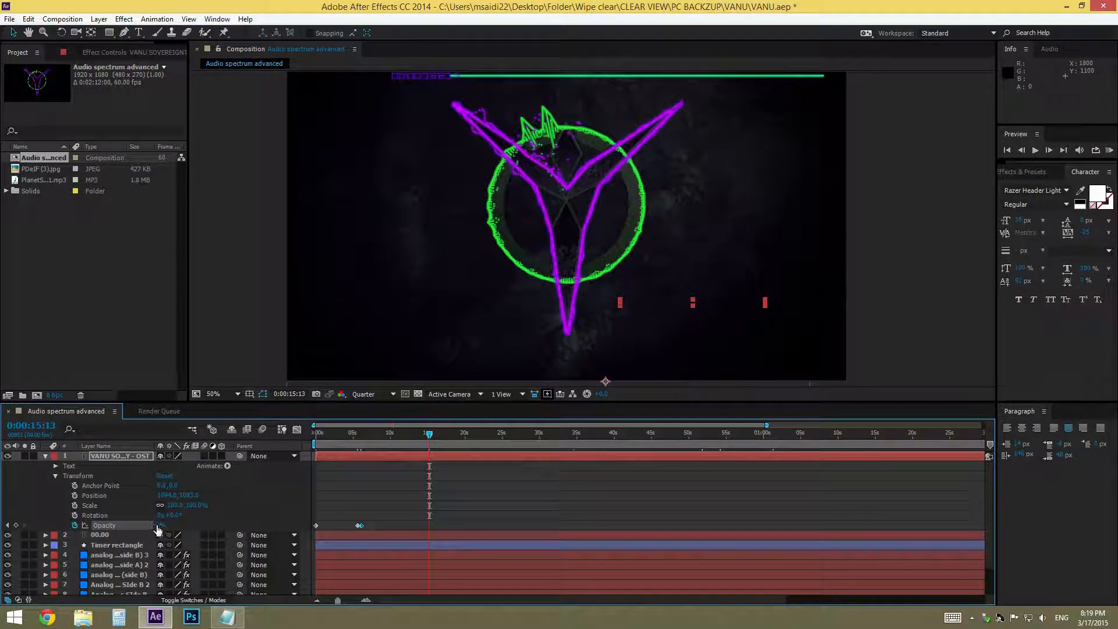
pyautogui.moveTo(357, 526); pyautogui.dragTo(335, 534)
pyautogui.moveTo(419, 441); pyautogui.dragTo(351, 443)
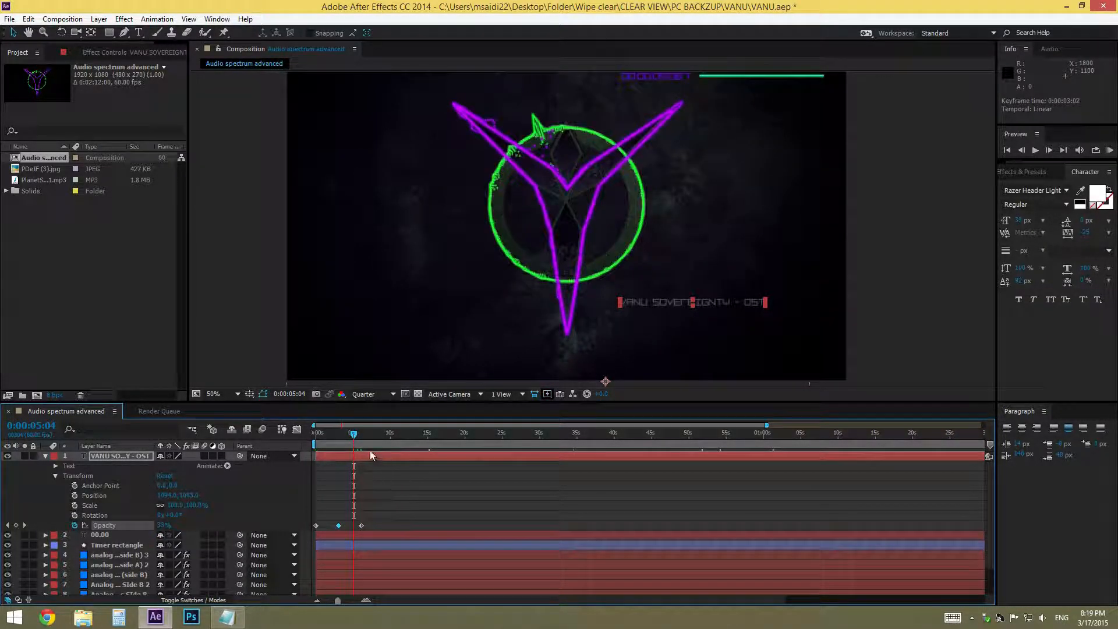
pyautogui.click(359, 439)
pyautogui.hotkey('ctrl', 'z')
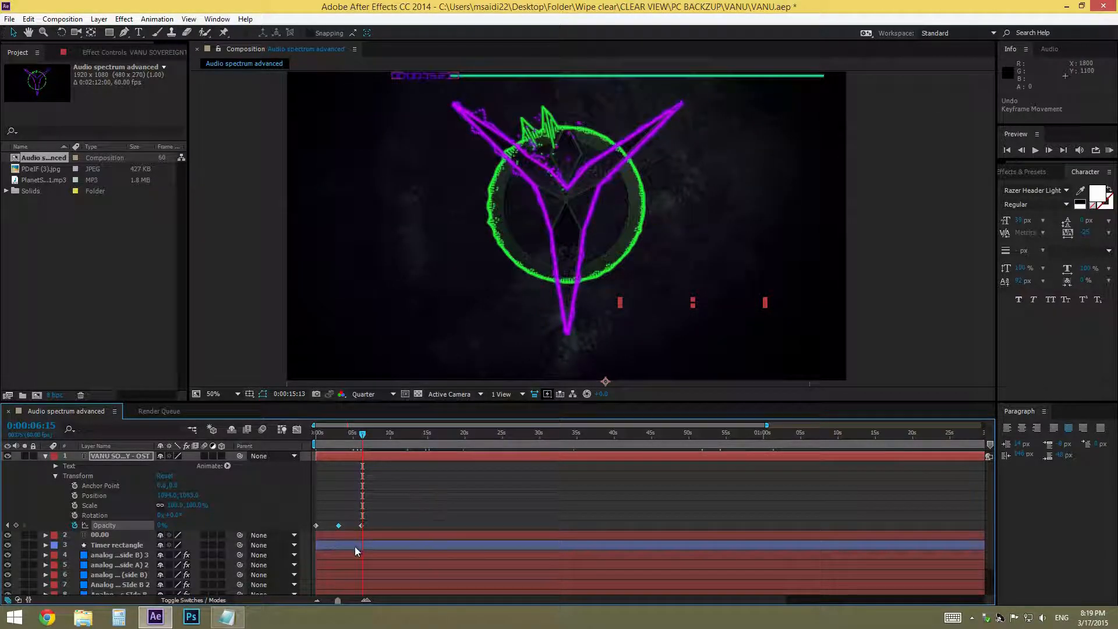
# - Fade the title text back in with opacity keyframes of 0% at 0:00:16:10 and 100% at 0:00:16:52
pyautogui.moveTo(431, 438); pyautogui.dragTo(436, 437)
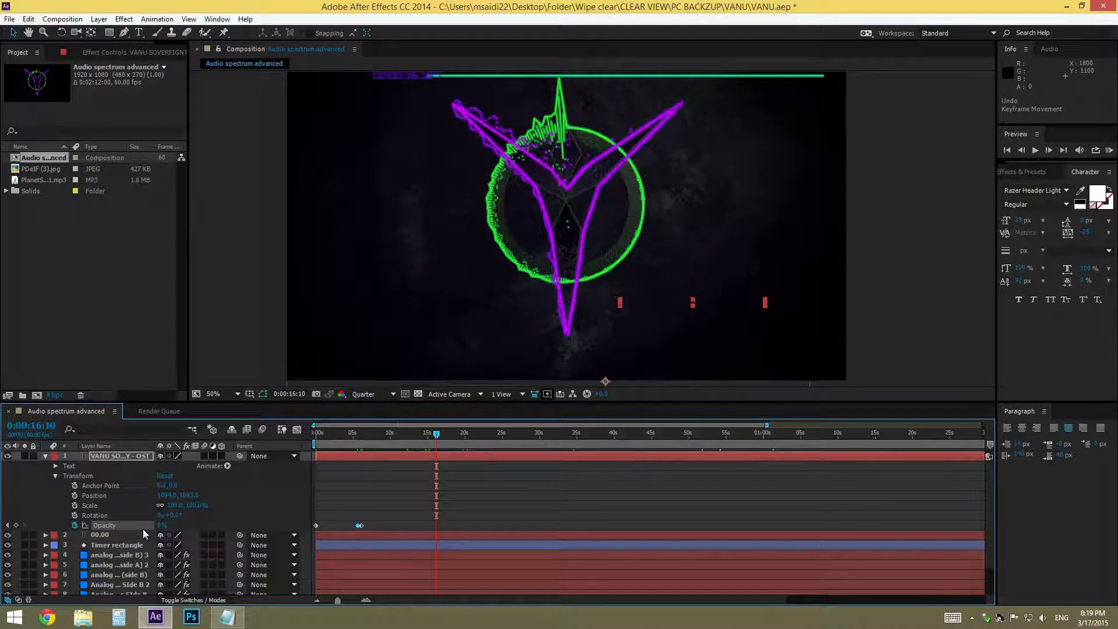
pyautogui.moveTo(437, 437); pyautogui.dragTo(442, 436)
pyautogui.moveTo(160, 526); pyautogui.dragTo(220, 526)
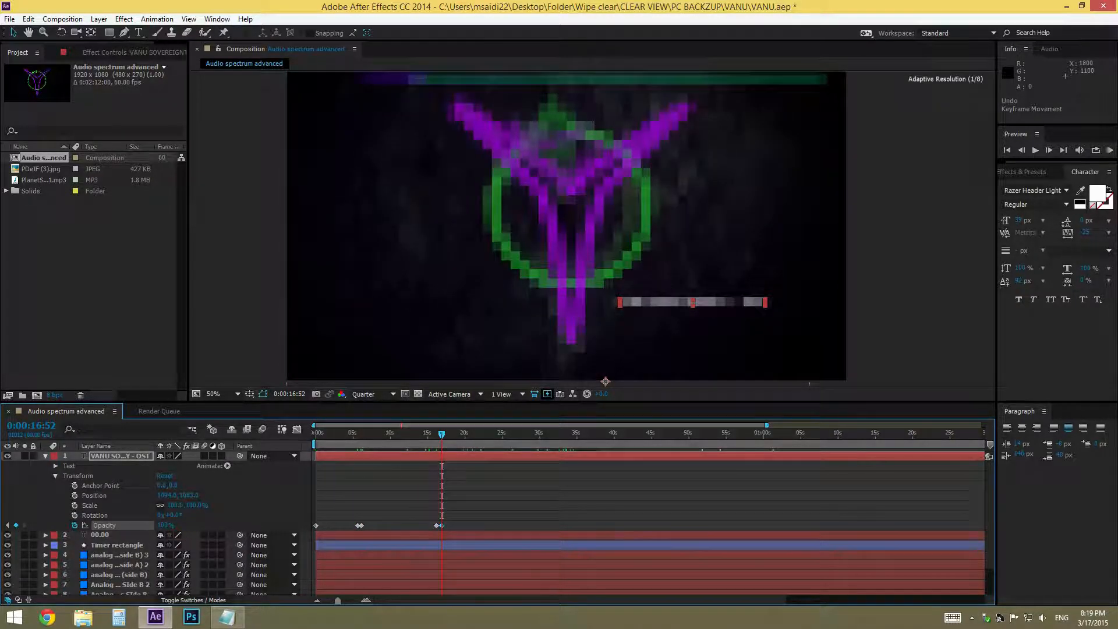
# - Fade the title text out again with opacity keyframes of 100% at 0:00:21:09 and 0% at 0:00:21:33
pyautogui.moveTo(442, 438); pyautogui.dragTo(405, 505)
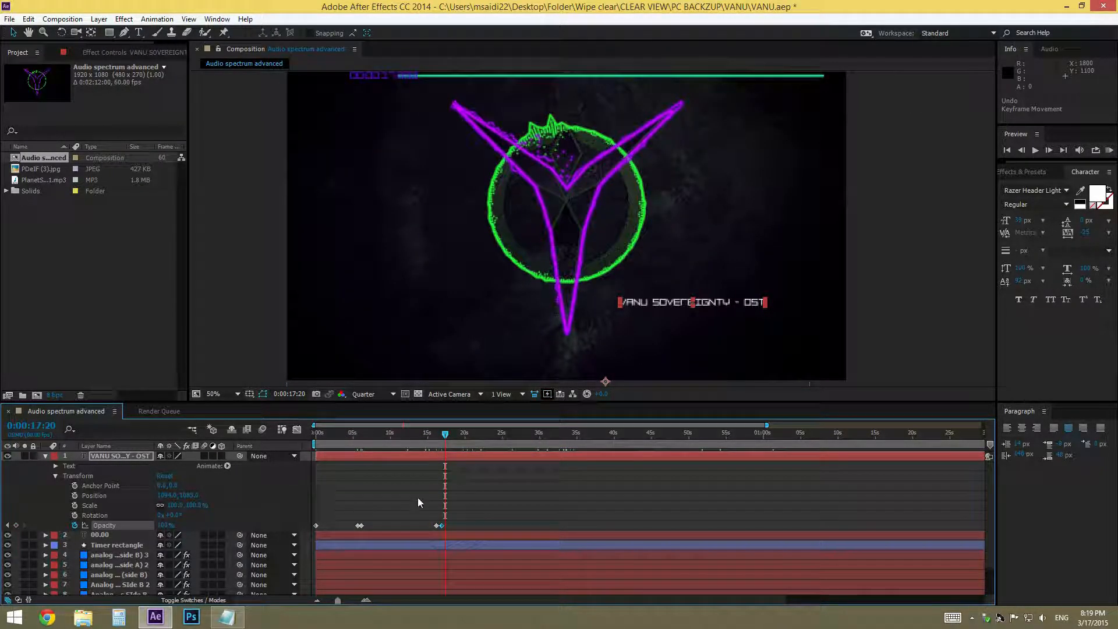
pyautogui.moveTo(449, 434); pyautogui.dragTo(473, 435)
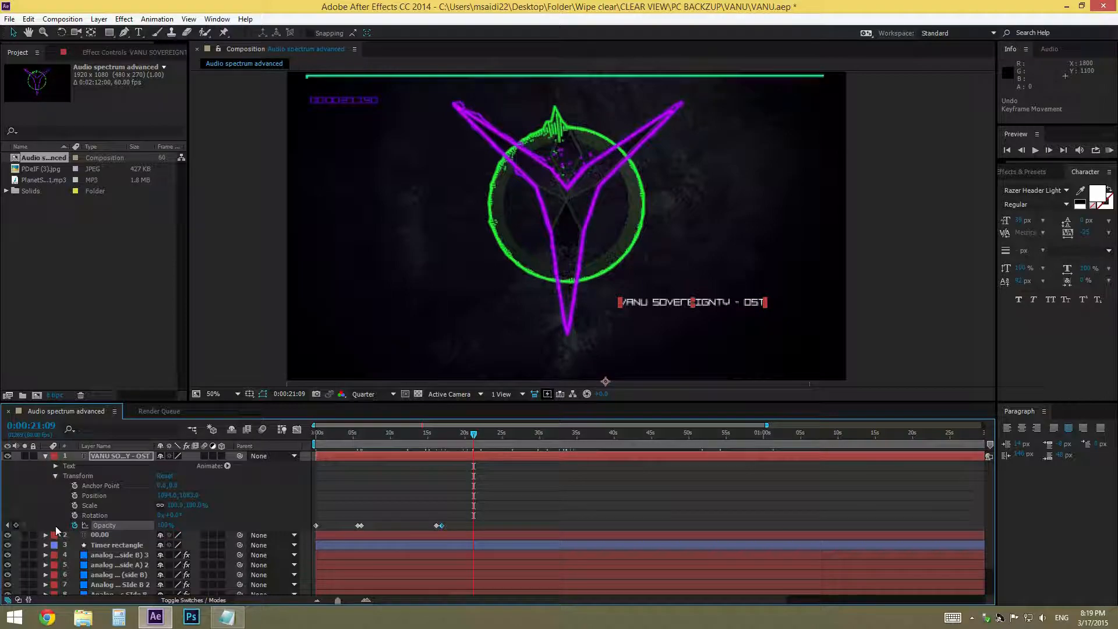
pyautogui.click(16, 526)
pyautogui.moveTo(473, 440); pyautogui.dragTo(476, 435)
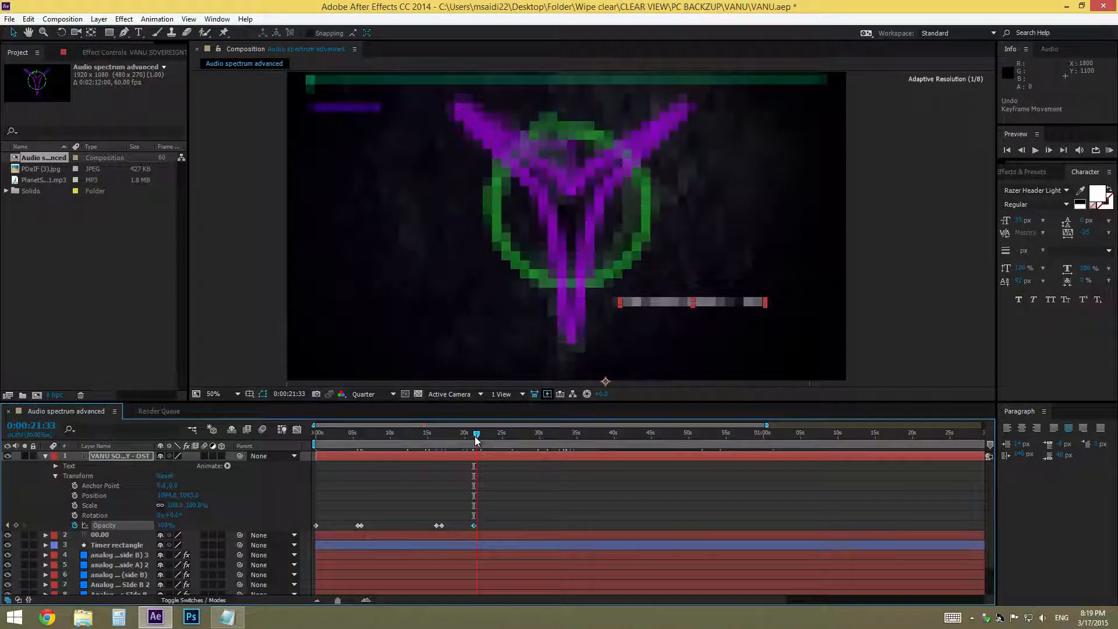
pyautogui.moveTo(130, 526); pyautogui.dragTo(100, 526)
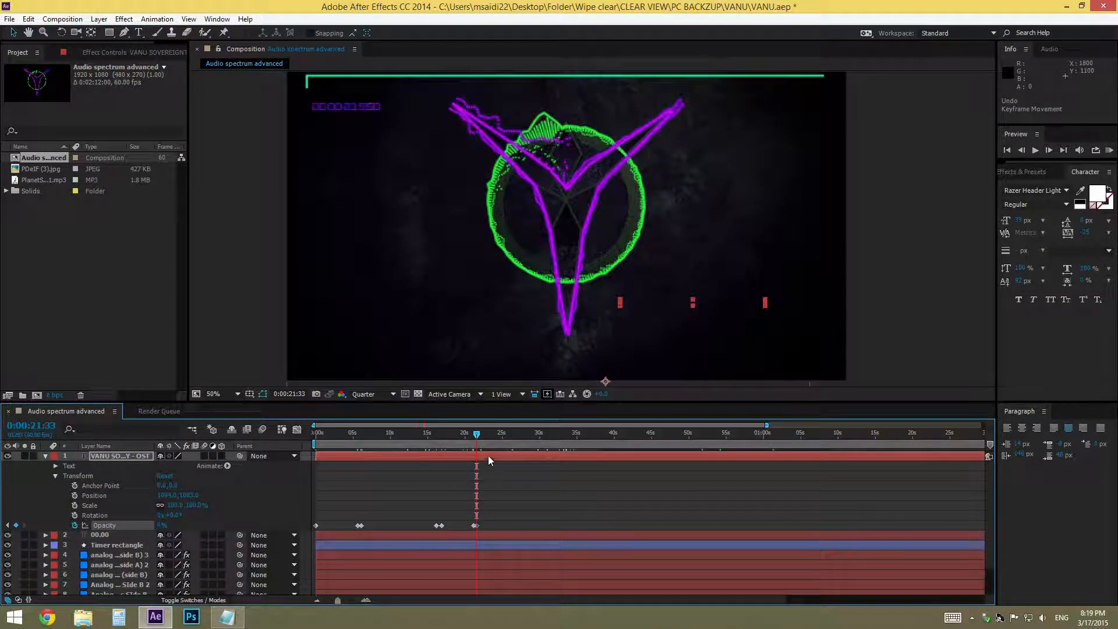
# - Add a paragraph text layer reading "planetside 2" beside the lower part of the logo, opposite the title
pyautogui.click(139, 32)
pyautogui.moveTo(336, 279); pyautogui.dragTo(499, 327)
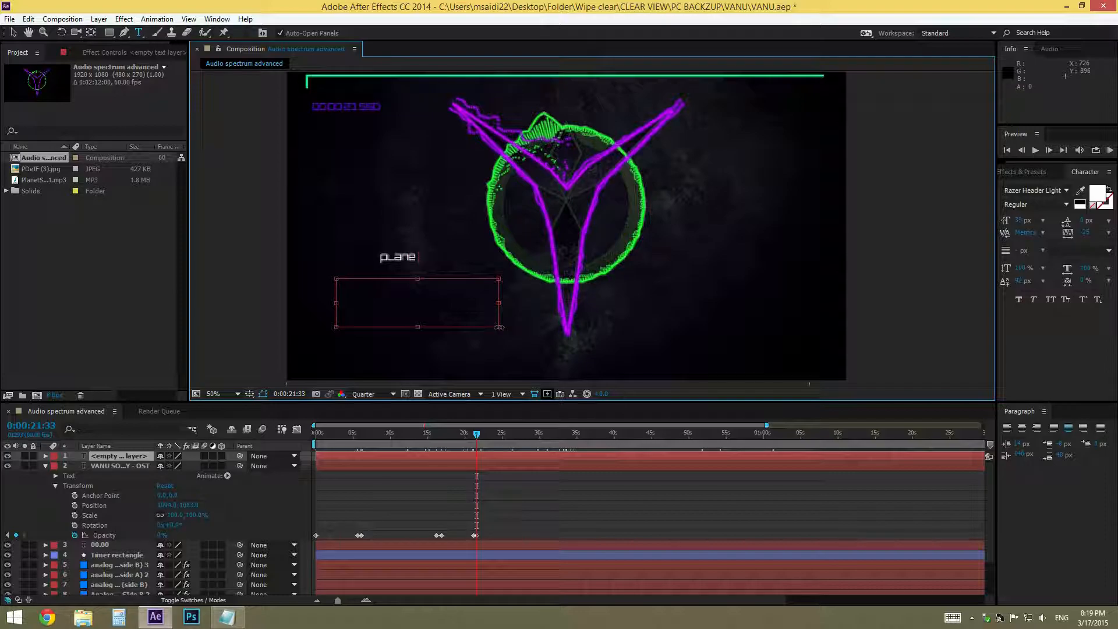
pyautogui.click(12, 32)
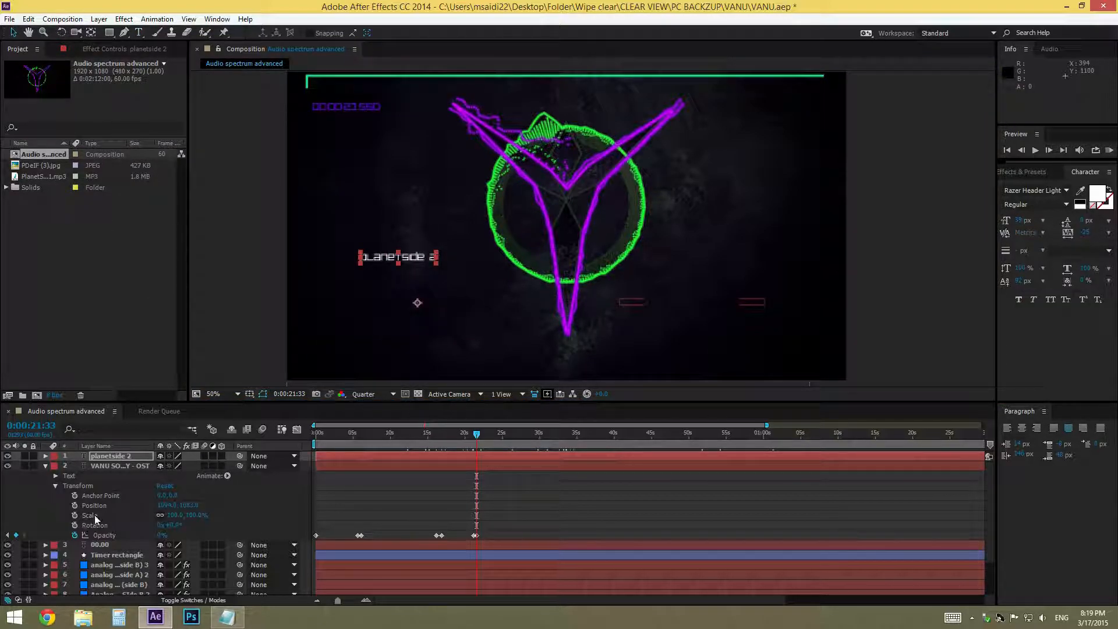
# - Collapse the title layer's properties and set a 0% opacity keyframe on the "planetside 2" layer at 0:00:00:00
pyautogui.click(46, 466)
pyautogui.click(46, 456)
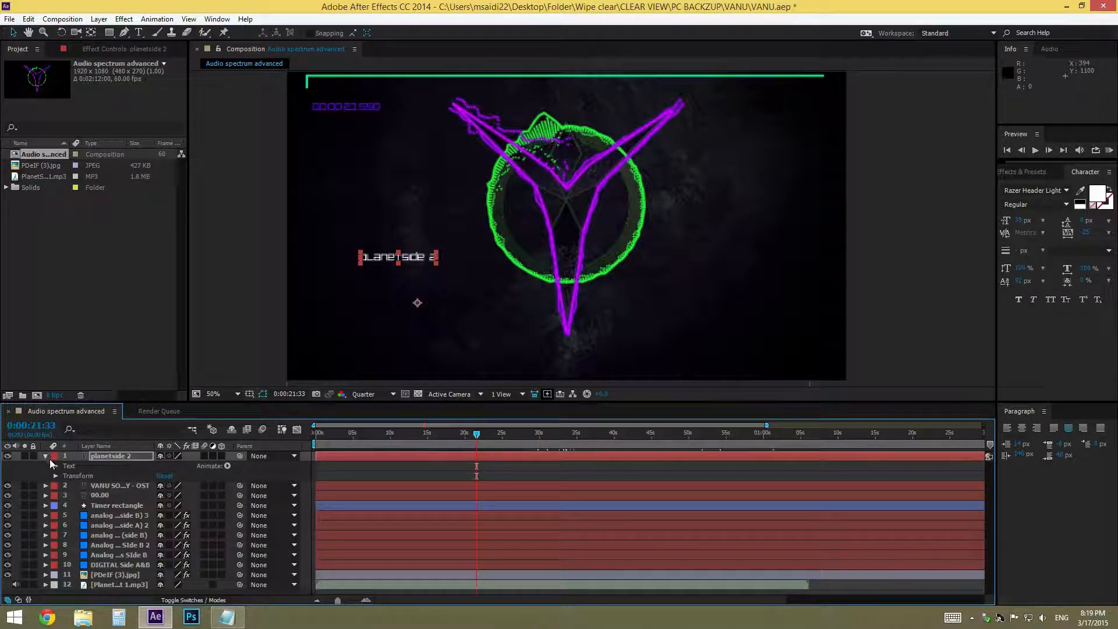
pyautogui.click(56, 476)
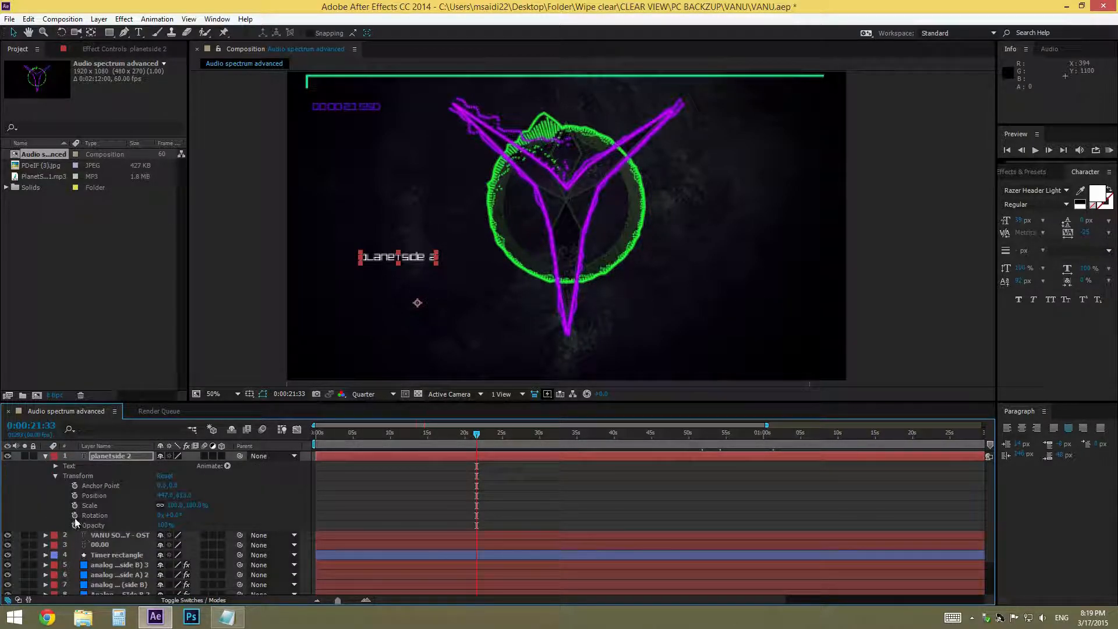
pyautogui.press('Home')
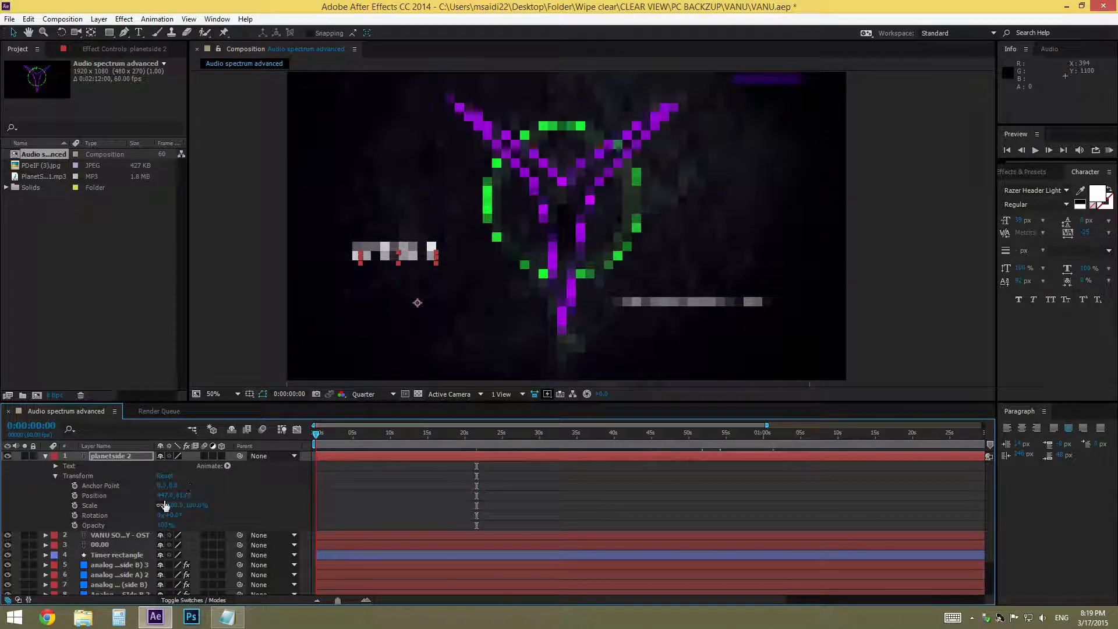
pyautogui.click(75, 525)
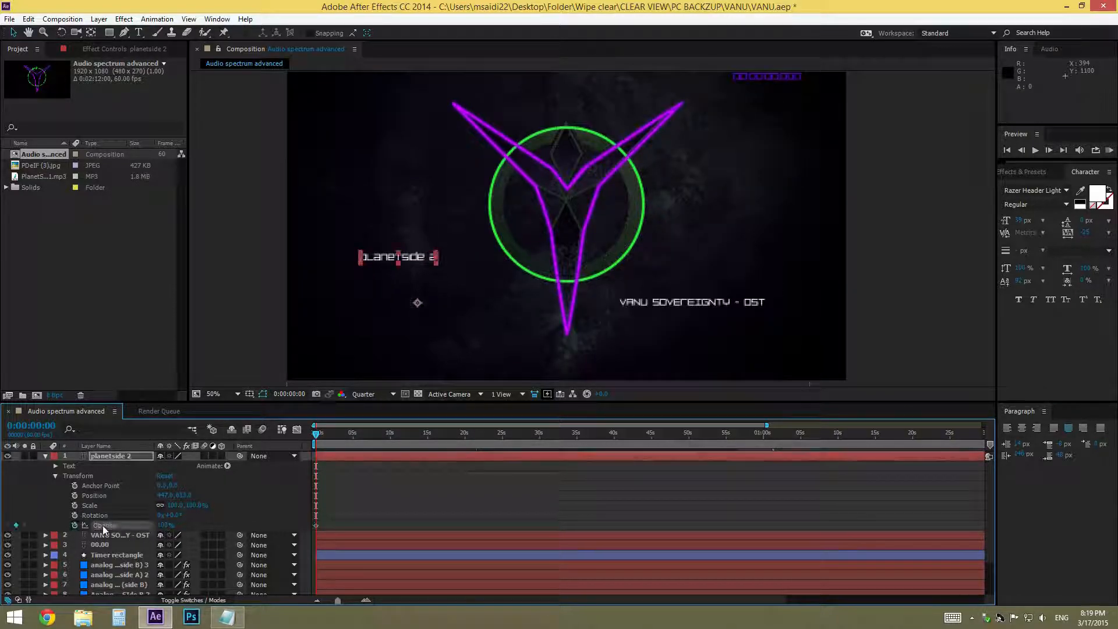
pyautogui.moveTo(160, 526); pyautogui.dragTo(99, 526)
# - Fade in the "planetside 2" text with opacity keyframes of 0% at 0:00:09:08 and 100% at 0:00:09:22
pyautogui.moveTo(320, 436); pyautogui.dragTo(392, 445)
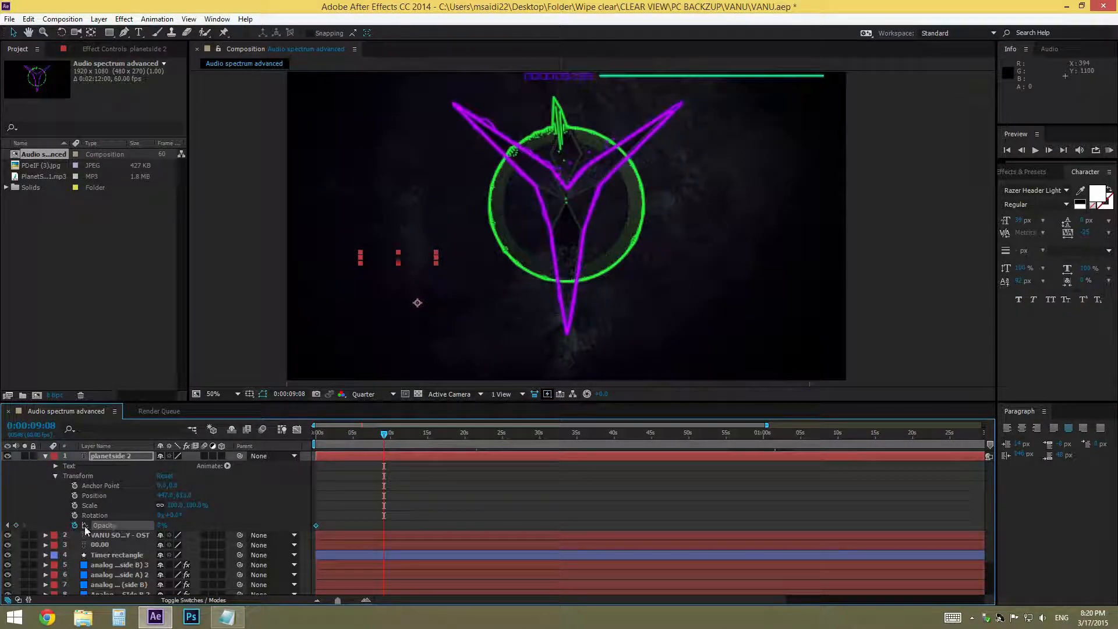
pyautogui.moveTo(384, 435); pyautogui.dragTo(387, 437)
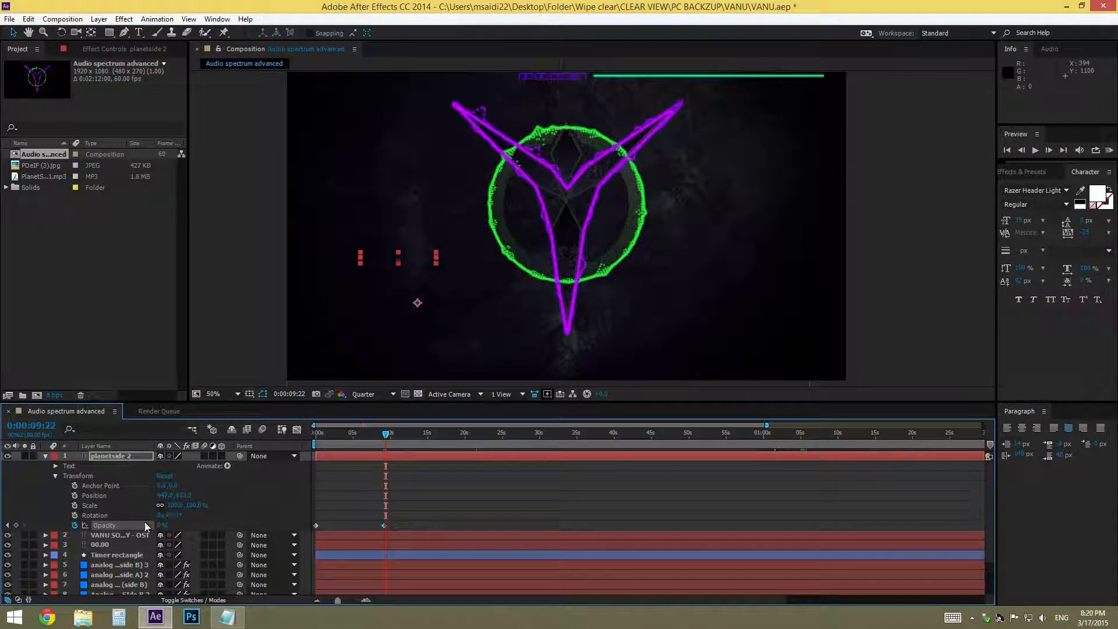
pyautogui.click(162, 527)
pyautogui.click(242, 530)
pyautogui.moveTo(164, 526); pyautogui.dragTo(299, 528)
# - Deselect the "planetside 2" layer and set the composition preview resolution to Half
pyautogui.click(12, 33)
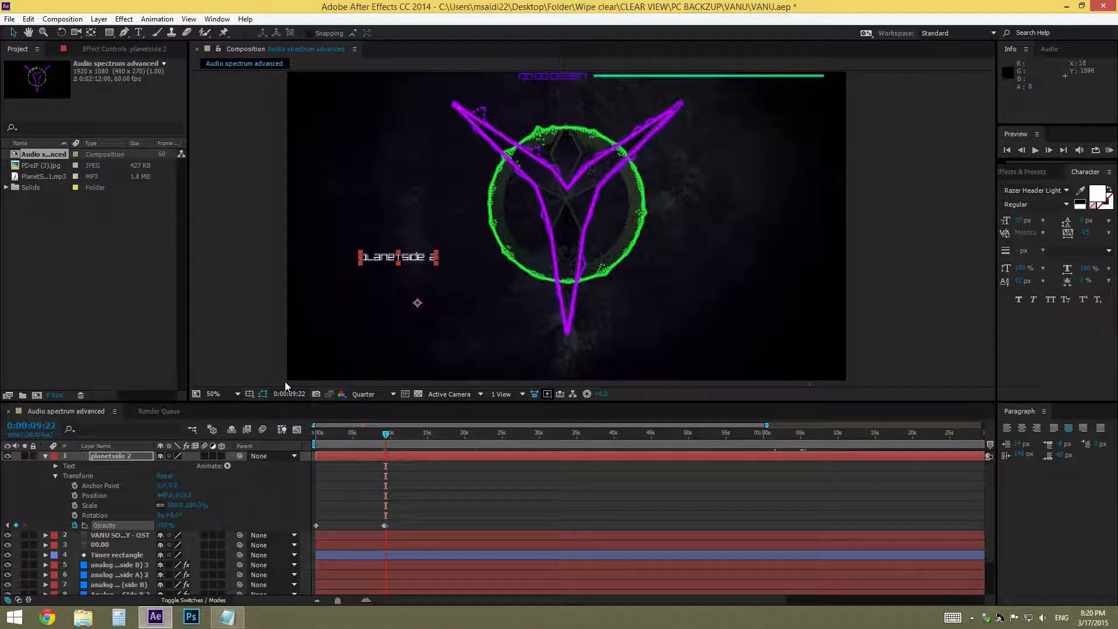
pyautogui.click(290, 384)
pyautogui.click(366, 395)
pyautogui.click(373, 427)
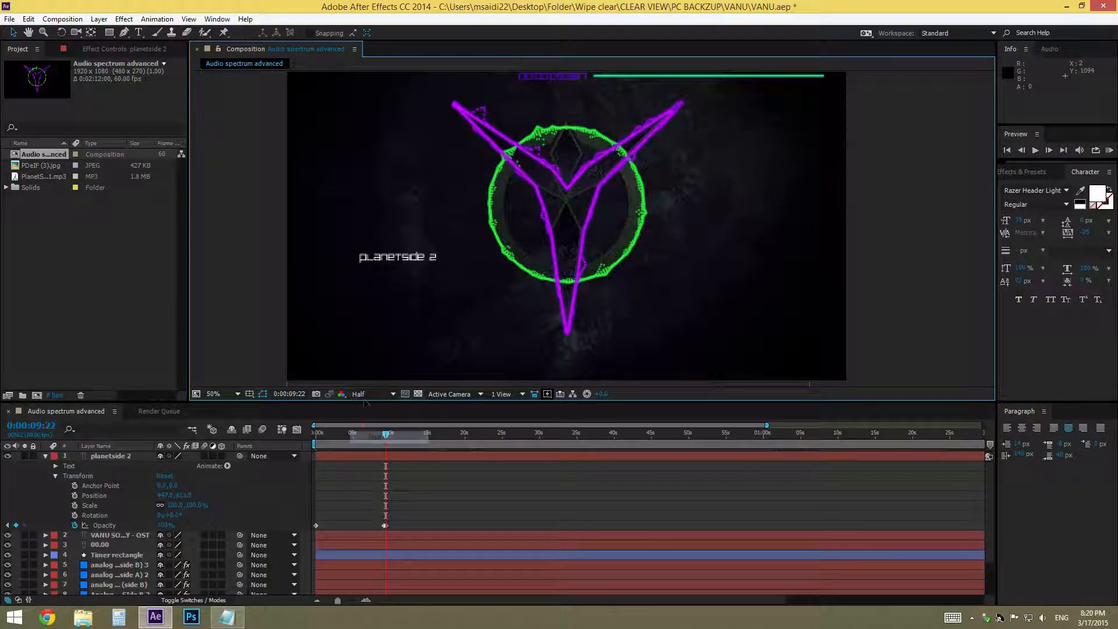
pyautogui.scroll(1, 373, 262)
pyautogui.scroll(-1, 323, 309)
# - Check the spectrum, frame line, timer and texts in the composition at 0:00:37:00 and 0:00:46:22
pyautogui.moveTo(382, 445); pyautogui.dragTo(592, 420)
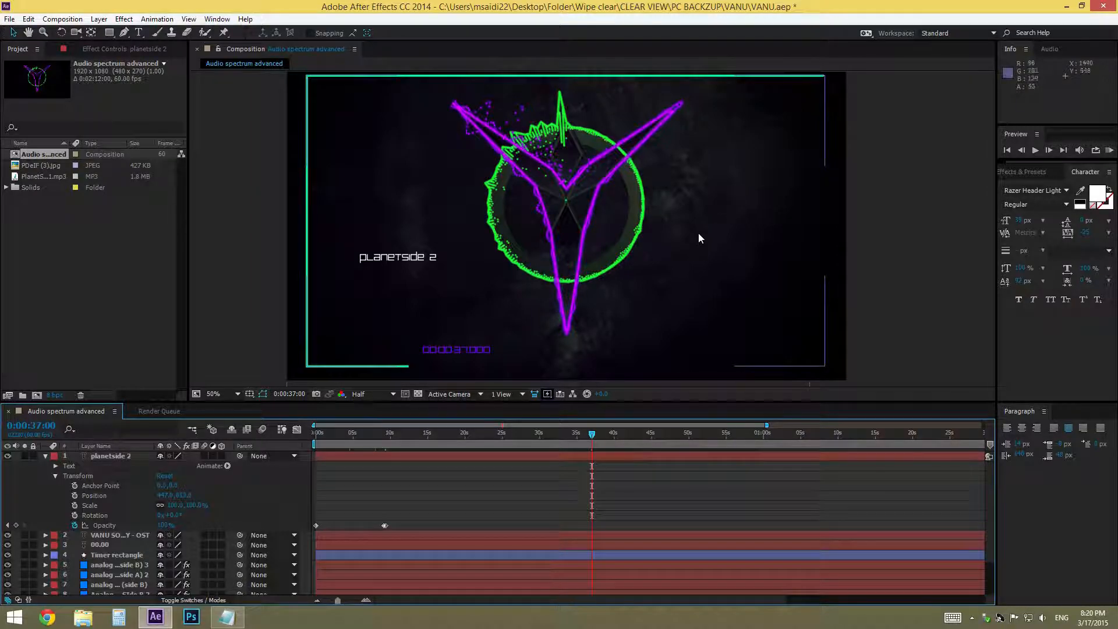
pyautogui.moveTo(621, 443); pyautogui.dragTo(661, 436)
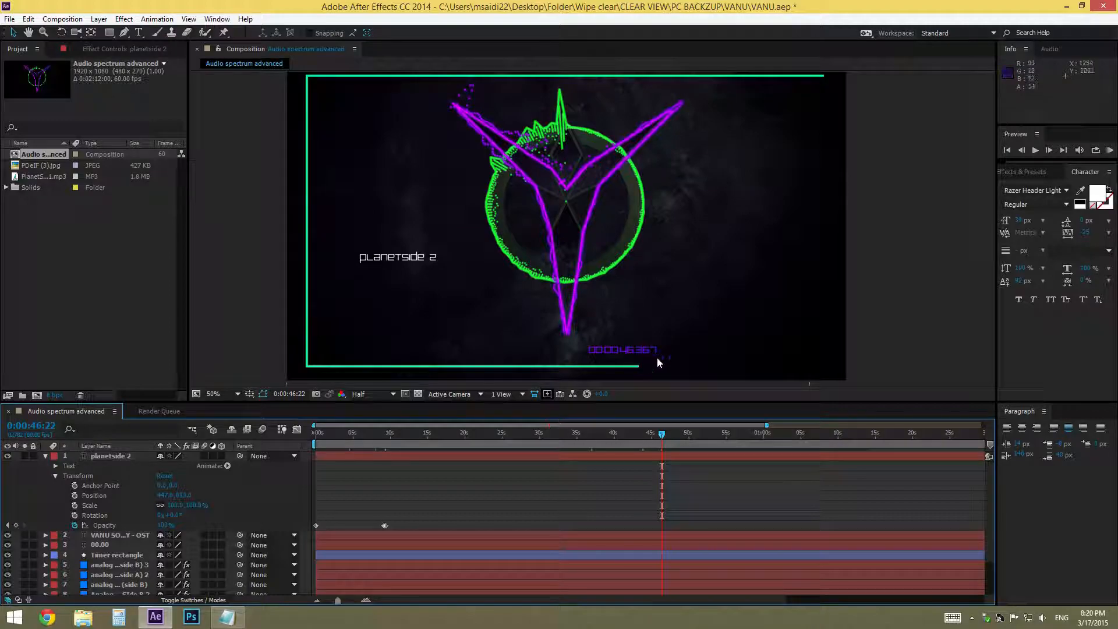
pyautogui.moveTo(645, 233); pyautogui.dragTo(529, 293)
pyautogui.scroll(-2, 597, 317)
pyautogui.scroll(2, 545, 251)
pyautogui.click(661, 435)
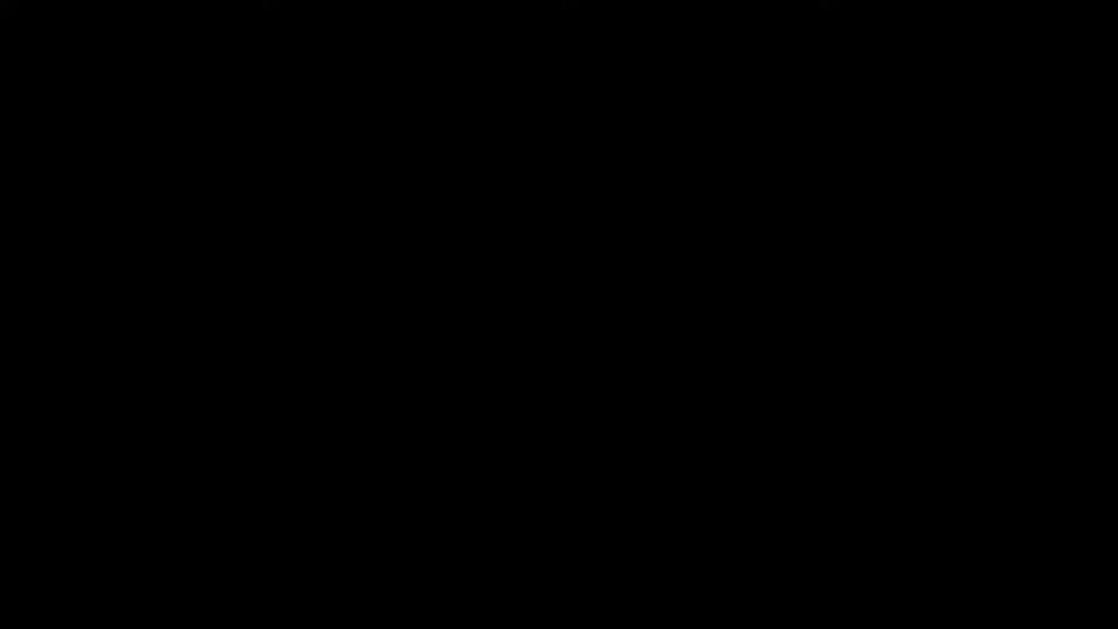